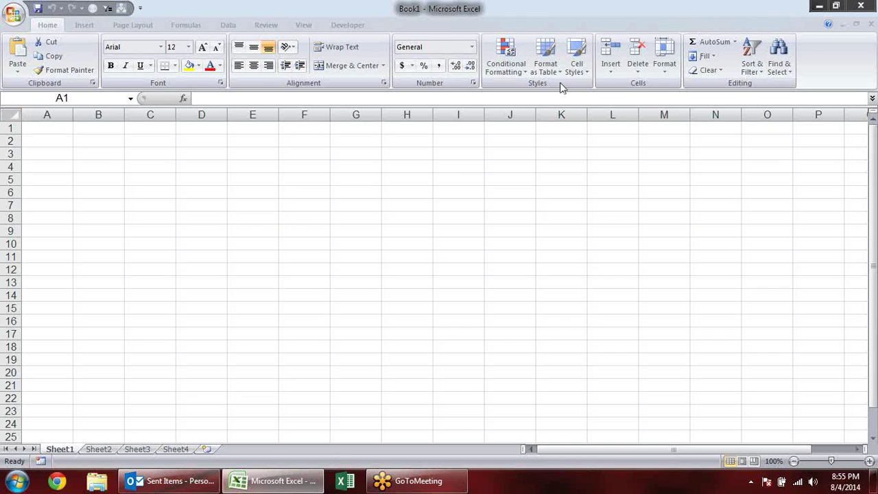
- Show the Formulas tab's Logical functions list (AND, FALSE, IF, IFERROR, NOT, OR, TRUE)
{"action": "left_click", "coordinate": [91, 25]}
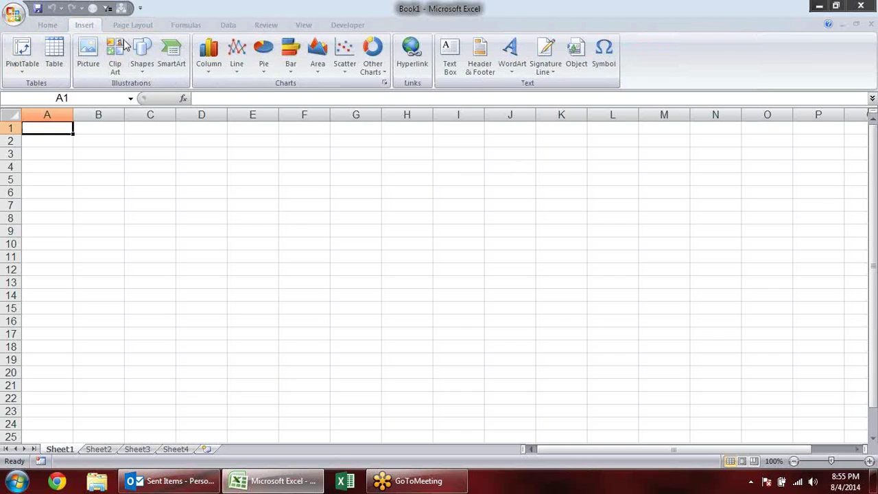
{"action": "left_click", "coordinate": [181, 26]}
{"action": "left_click", "coordinate": [122, 60]}
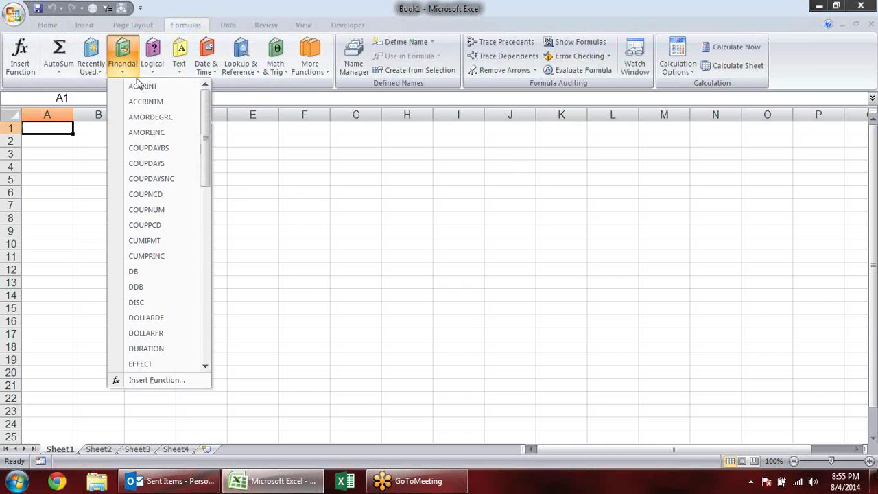
{"action": "left_click", "coordinate": [159, 63]}
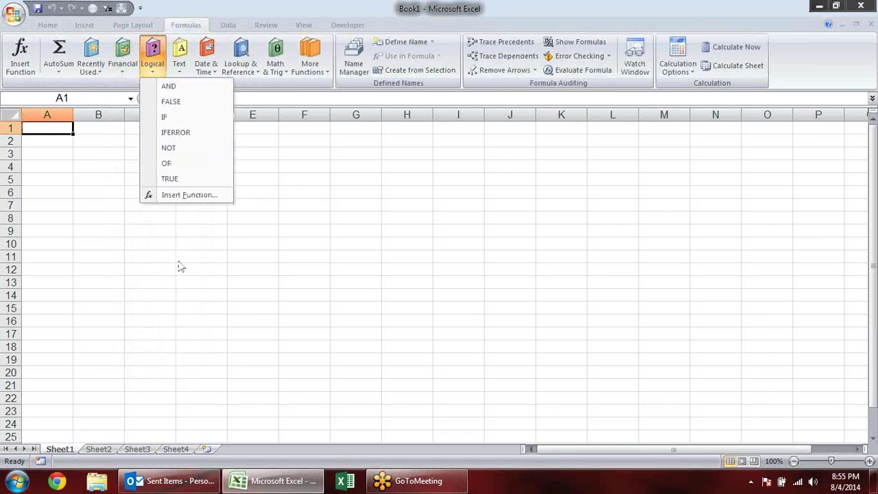
{"action": "left_click", "coordinate": [869, 31]}
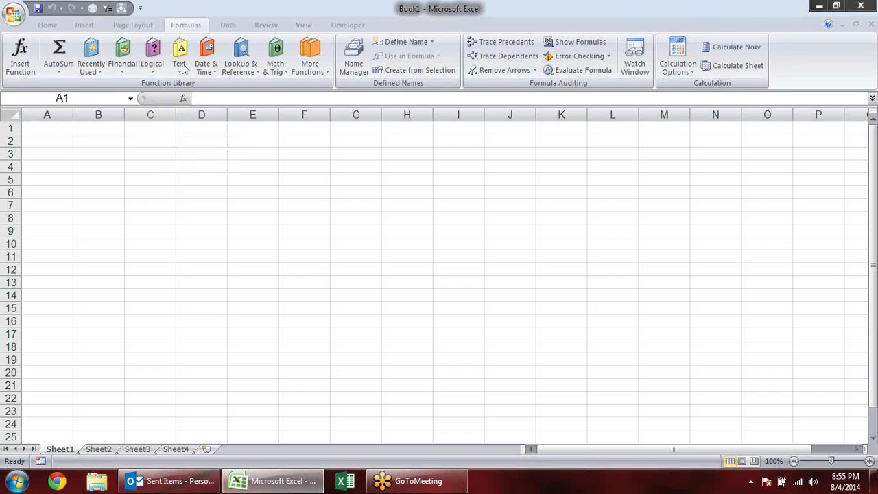
{"action": "left_click", "coordinate": [152, 55]}
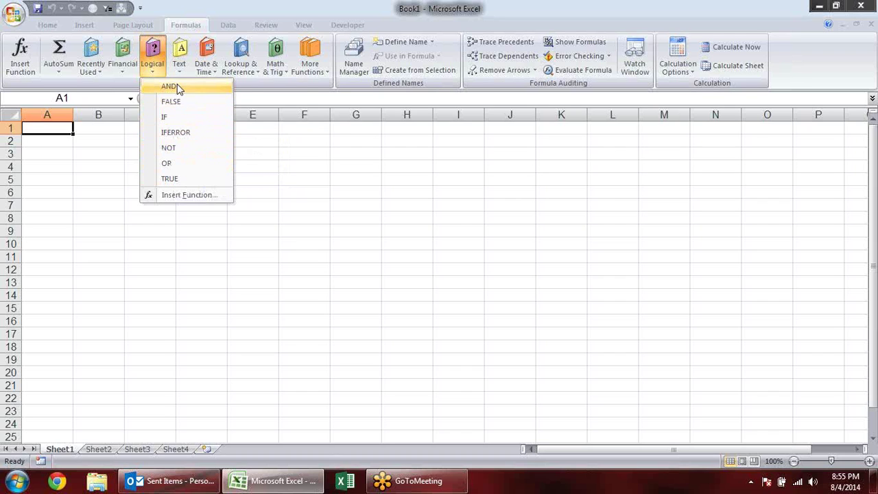
- Enter =xor() in C2, =na in C3 and =NA() in C4
{"action": "left_click", "coordinate": [75, 143]}
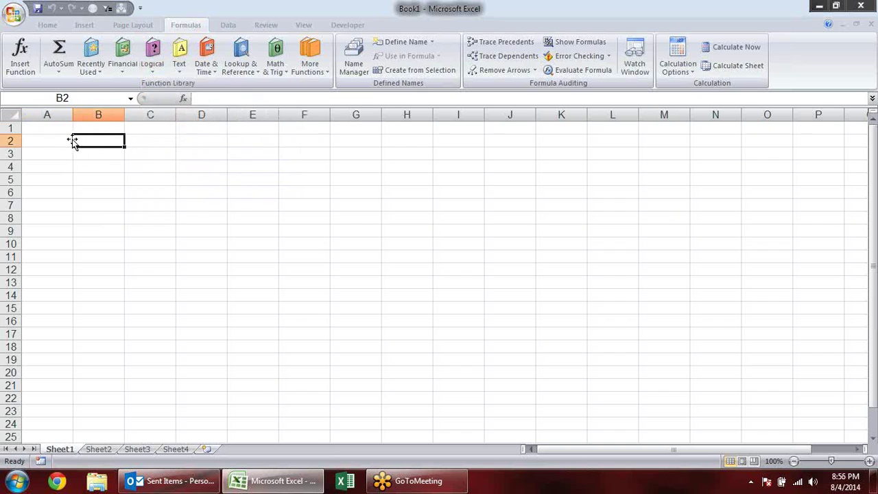
{"action": "left_click_drag", "start_coordinate": [74, 141], "coordinate": [168, 146]}
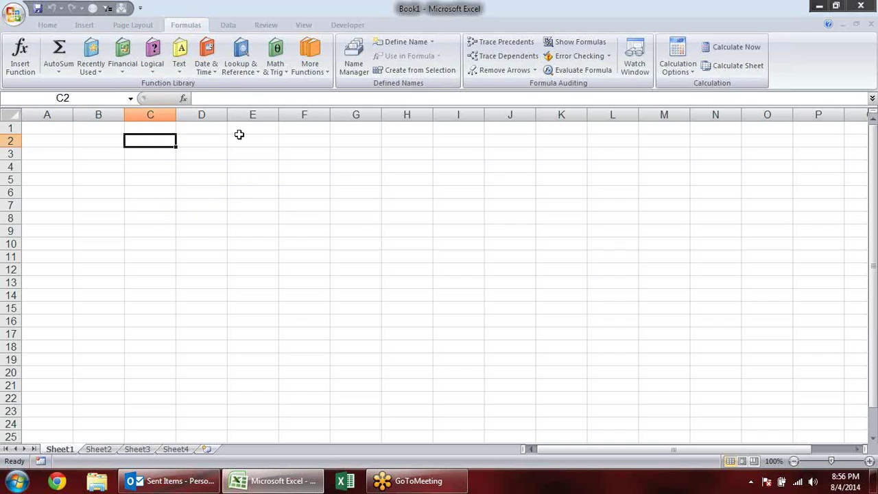
{"action": "type", "text": "=xor()"}
{"action": "key", "text": "Return"}
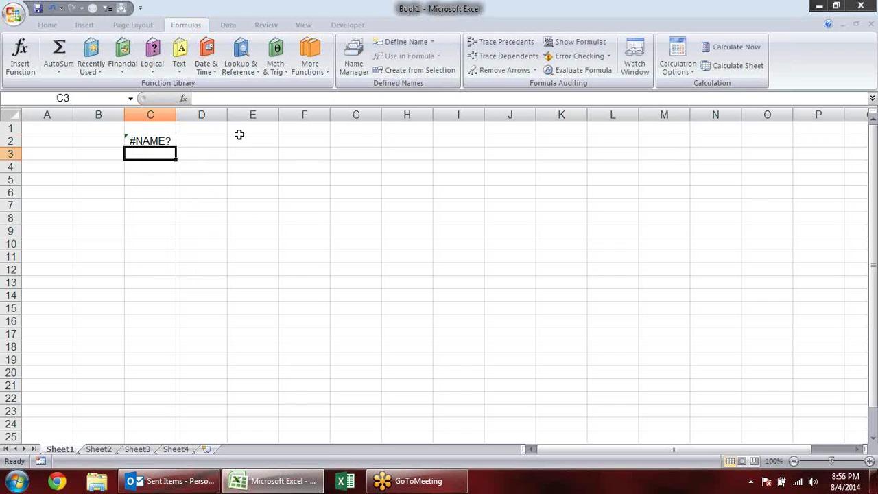
{"action": "type", "text": "="}
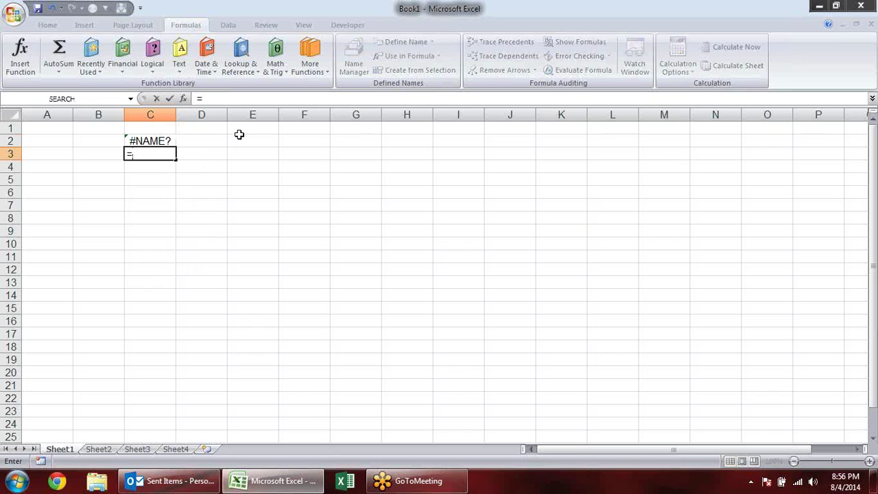
{"action": "type", "text": "na"}
{"action": "key", "text": "Return"}
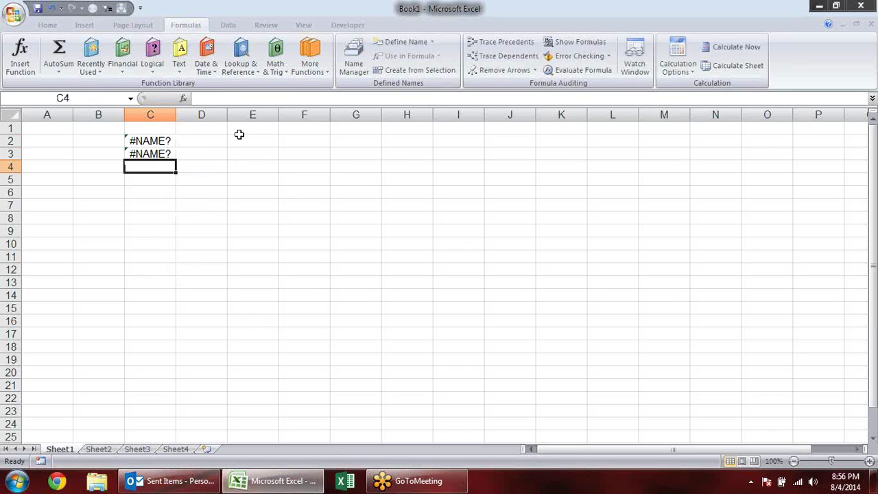
{"action": "type", "text": "=na"}
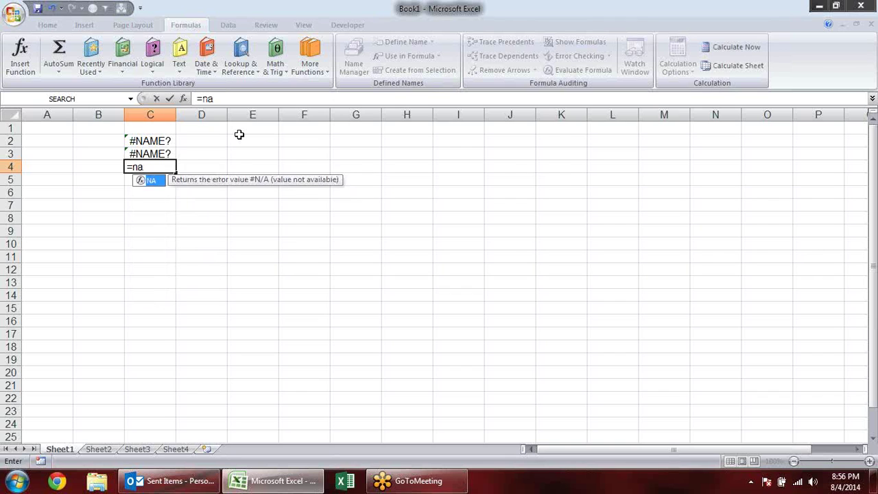
{"action": "key", "text": "Tab"}
{"action": "key", "text": "Return"}
- Review the #NAME? and #N/A error results in C2:C4
{"action": "left_click", "coordinate": [158, 154]}
{"action": "key", "text": "Down"}
{"action": "key", "text": "Down"}
{"action": "key", "text": "F2"}
{"action": "left_click", "coordinate": [163, 165]}
{"action": "left_click_drag", "start_coordinate": [163, 141], "coordinate": [164, 175]}
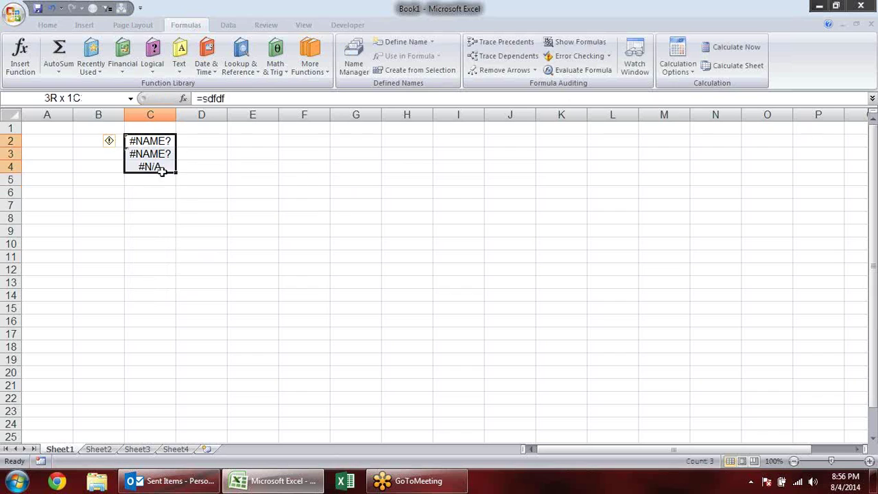
{"action": "left_click", "coordinate": [206, 218]}
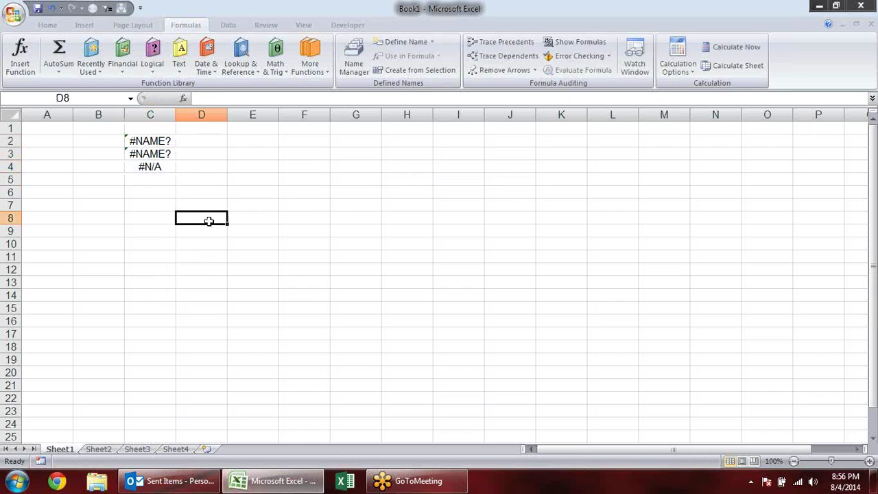
{"action": "left_click", "coordinate": [209, 191]}
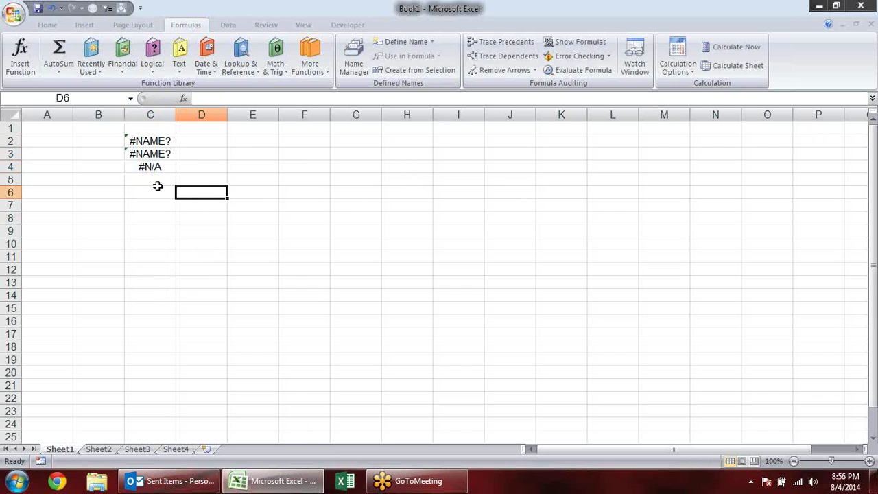
- Enter 2 in A5, 0 in B5 and the formula =A5/B5 in C5
{"action": "left_click", "coordinate": [54, 179]}
{"action": "type", "text": "2"}
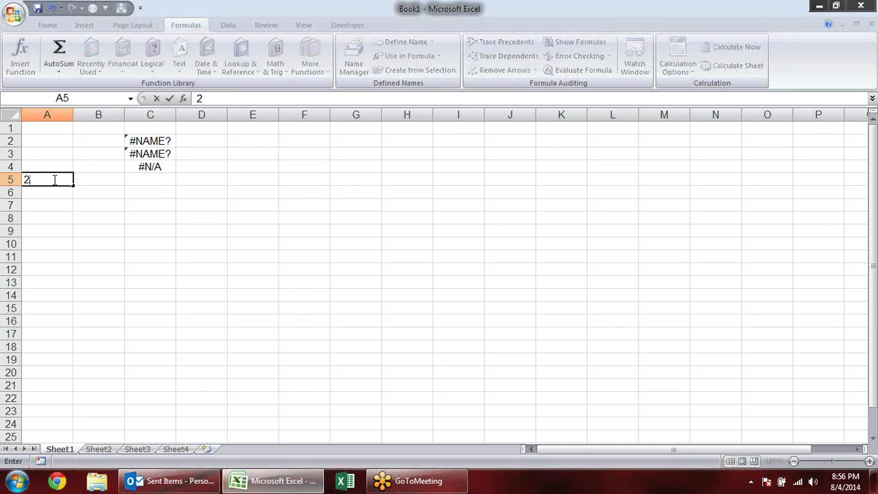
{"action": "key", "text": "Tab"}
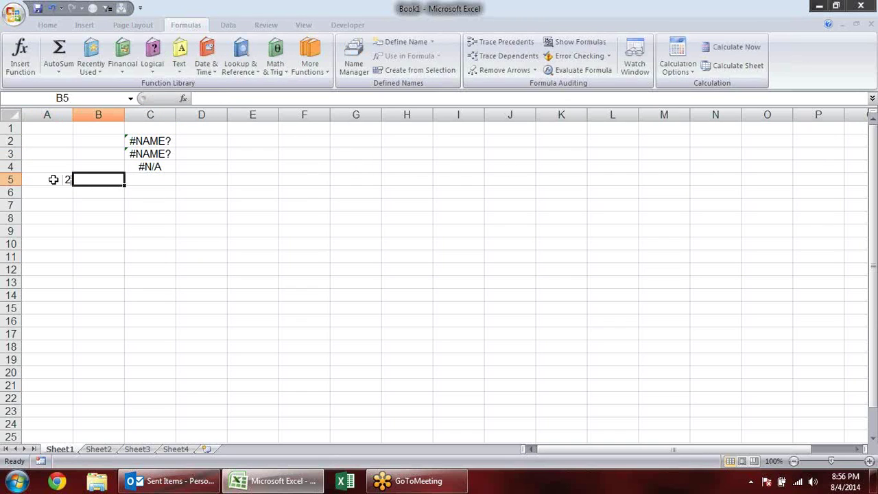
{"action": "type", "text": "0"}
{"action": "left_click", "coordinate": [151, 206]}
{"action": "left_click", "coordinate": [147, 180]}
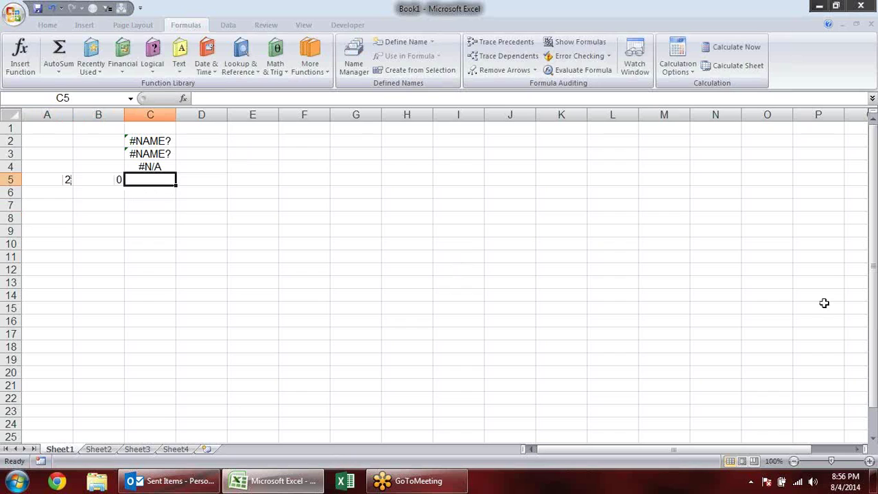
{"action": "type", "text": "="}
{"action": "key", "text": "Left"}
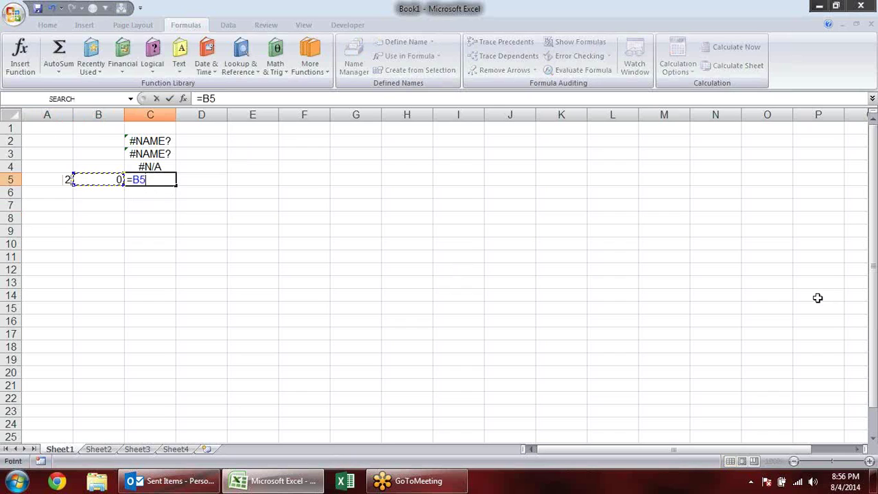
{"action": "key", "text": "Left"}
{"action": "type", "text": "/"}
{"action": "key", "text": "Left"}
{"action": "key", "text": "Return"}
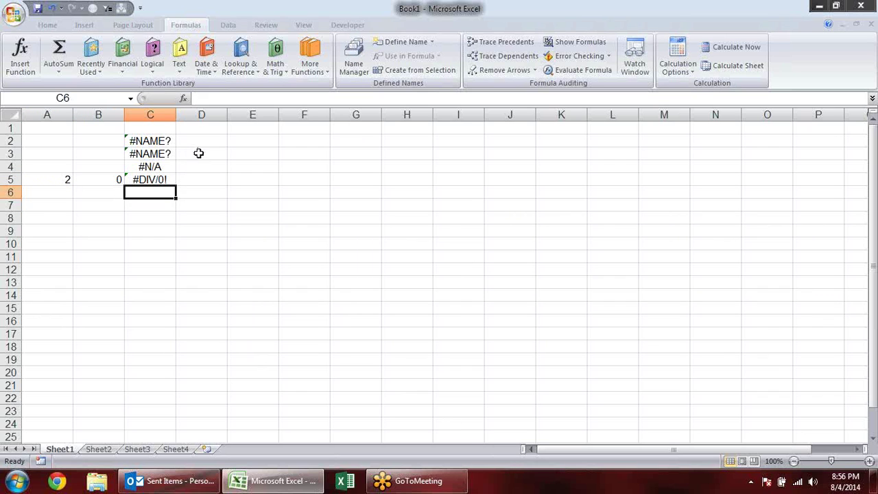
- Fill the values and the division formula from row 5 down to row 13
{"action": "left_click", "coordinate": [151, 177]}
{"action": "mouse_move", "coordinate": [69, 180]}
{"action": "left_mouse_down"}
{"action": "mouse_move", "coordinate": [129, 187]}
{"action": "mouse_move", "coordinate": [110, 283]}
{"action": "left_mouse_up"}
{"action": "left_click", "coordinate": [89, 180]}
{"action": "left_click", "coordinate": [64, 180]}
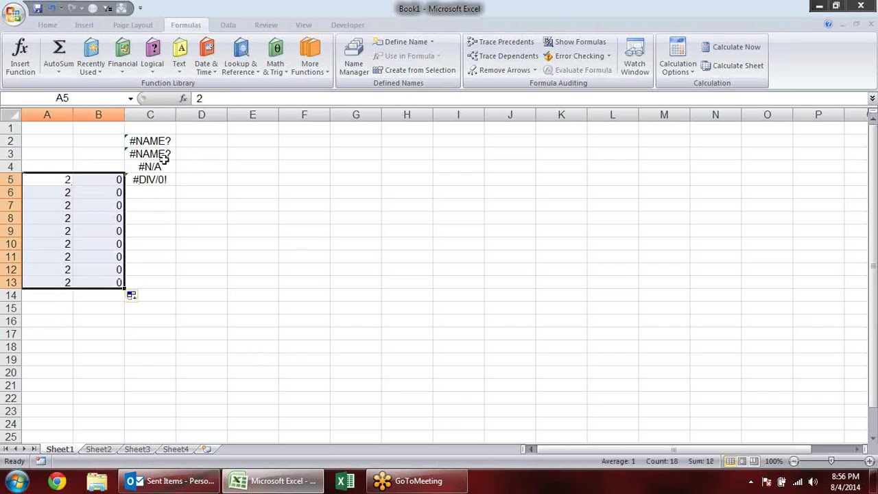
{"action": "left_click", "coordinate": [171, 184]}
{"action": "left_click_drag", "start_coordinate": [178, 184], "coordinate": [129, 288]}
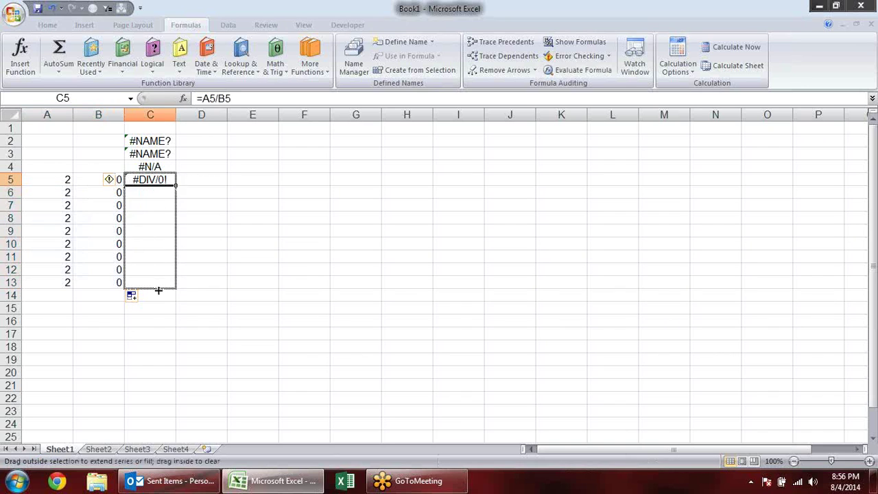
{"action": "left_click", "coordinate": [297, 247]}
- Change the divisors to 2 in B7 and 3 in B8, giving 1 and 0.666667
{"action": "left_click", "coordinate": [113, 204]}
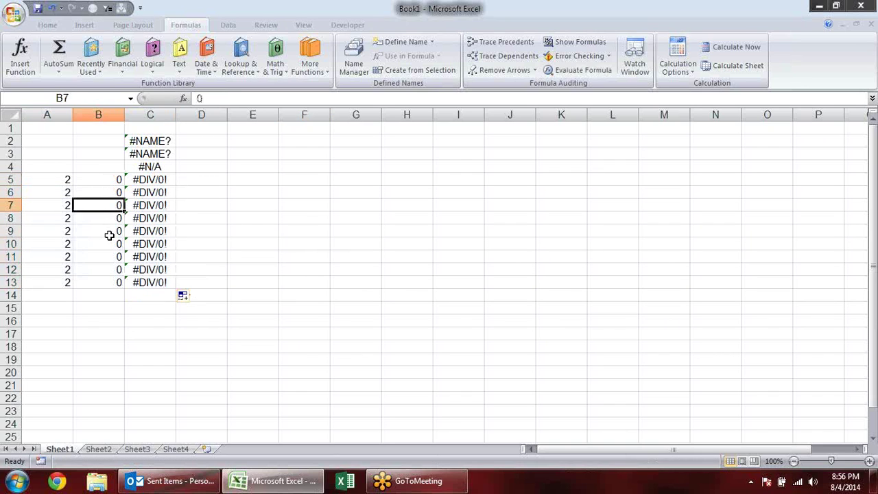
{"action": "left_click", "coordinate": [110, 232]}
{"action": "left_click", "coordinate": [108, 269]}
{"action": "left_click", "coordinate": [116, 206]}
{"action": "type", "text": "2"}
{"action": "key", "text": "Return"}
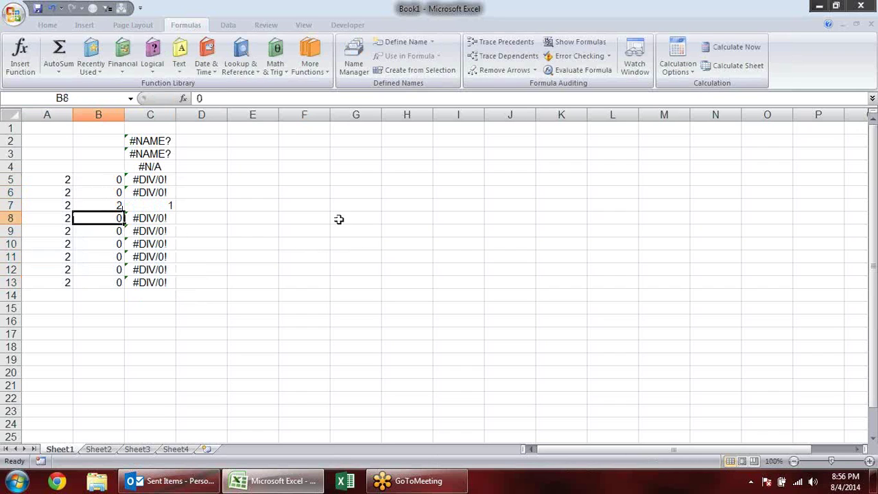
{"action": "type", "text": "3"}
{"action": "key", "text": "Return"}
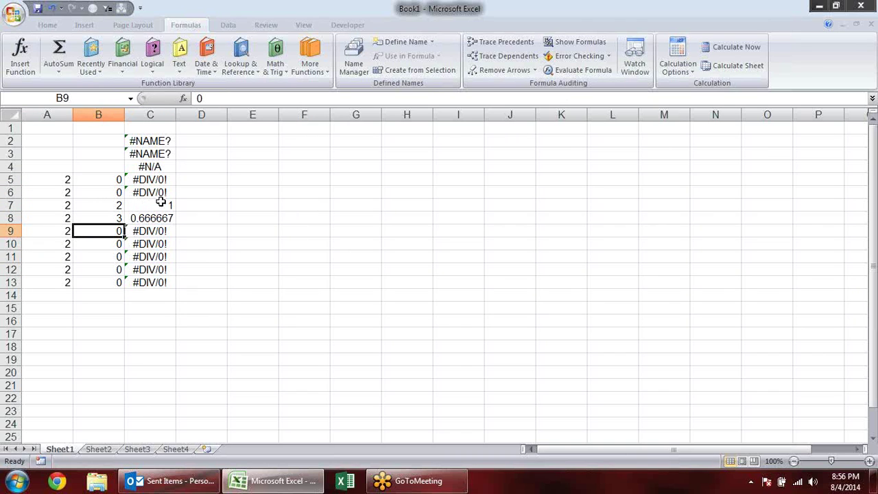
{"action": "left_click_drag", "start_coordinate": [167, 166], "coordinate": [172, 124]}
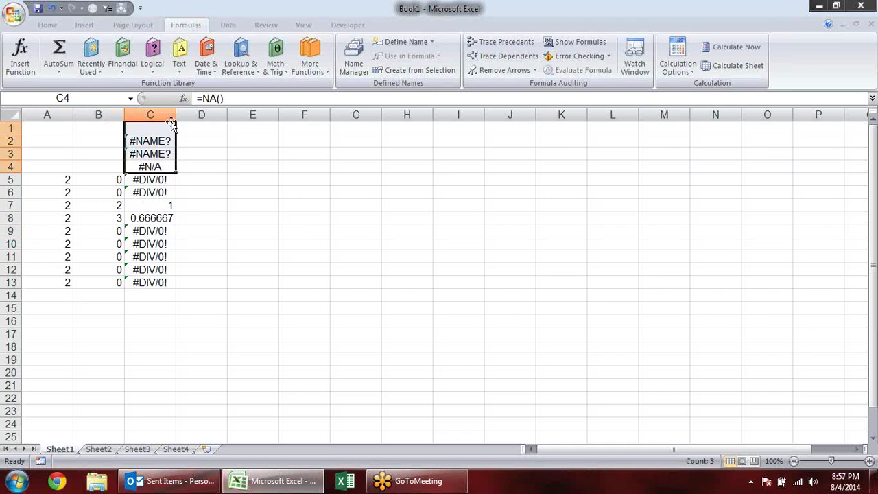
- Clear C1:C4 and rewrite C5 as =IFERROR(A5/B5,"")
{"action": "key", "text": "Delete"}
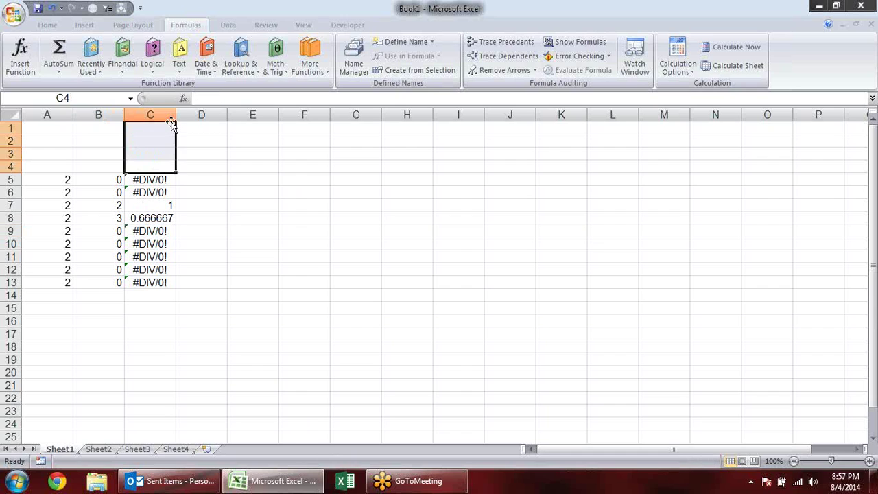
{"action": "left_click", "coordinate": [228, 244]}
{"action": "double_click", "coordinate": [157, 179]}
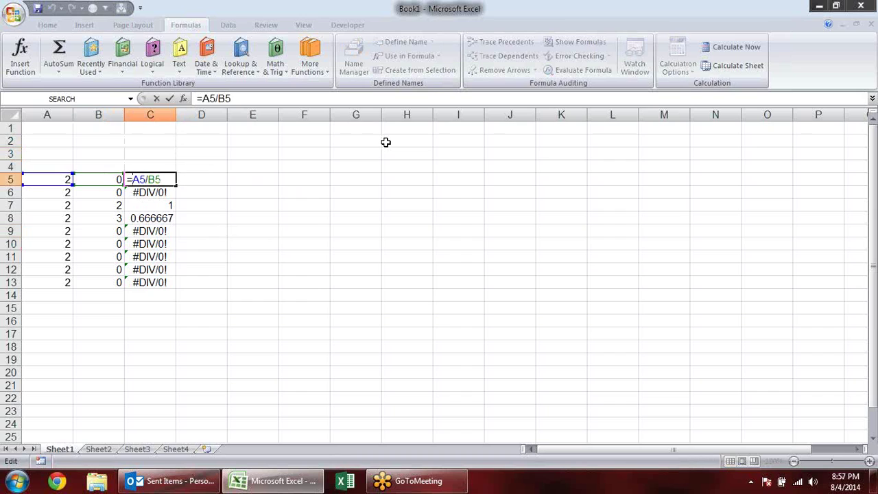
{"action": "type", "text": "if"}
{"action": "key", "text": "Down"}
{"action": "key", "text": "Tab"}
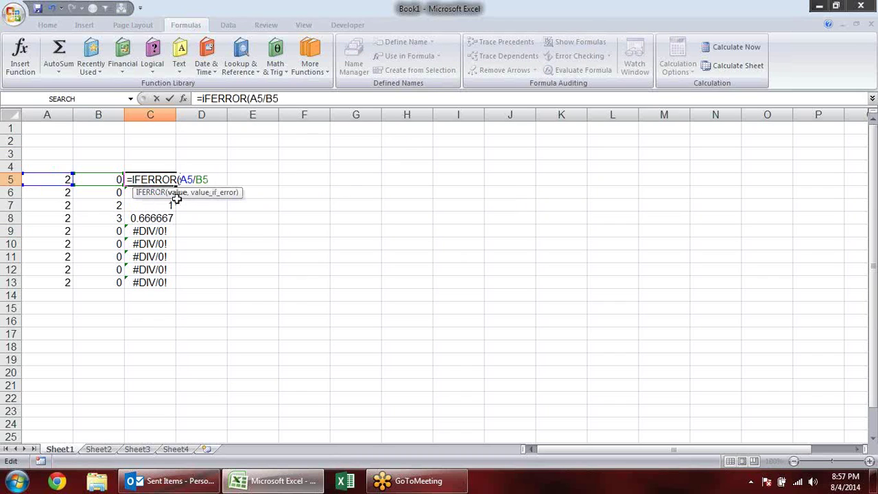
{"action": "left_click", "coordinate": [177, 194]}
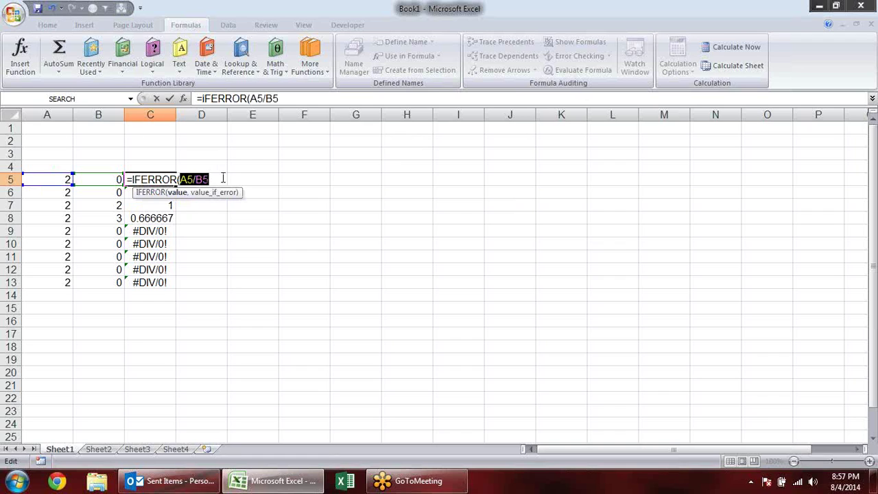
{"action": "left_click", "coordinate": [223, 178]}
{"action": "type", "text": ","}
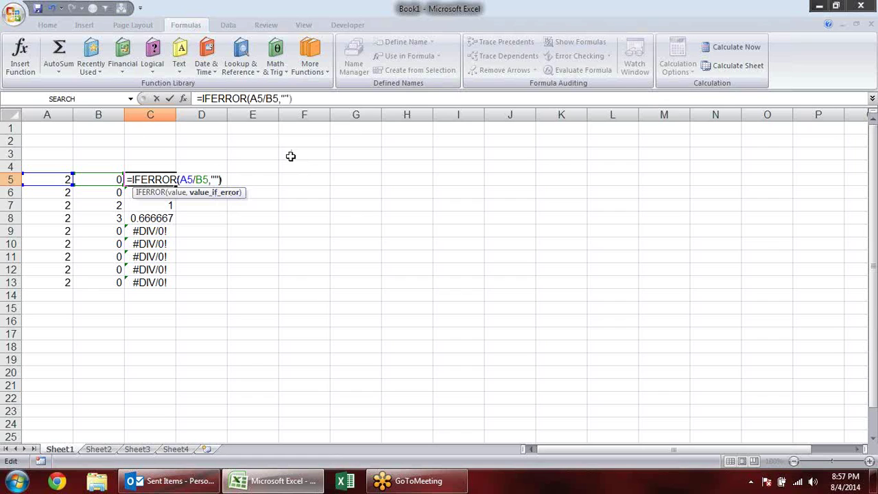
{"action": "key", "text": "Return"}
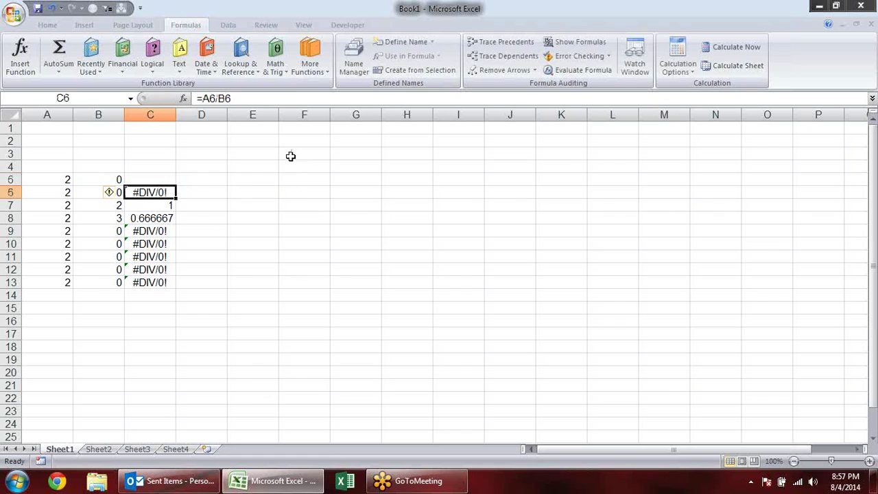
- Fill the IFERROR formula from C5 down to C13
{"action": "left_click", "coordinate": [172, 182]}
{"action": "left_click_drag", "start_coordinate": [175, 185], "coordinate": [176, 290]}
{"action": "left_click", "coordinate": [182, 295]}
- Change the divisors to 4 in B5, 21 in B6 and 20 in B9
{"action": "left_click", "coordinate": [229, 215]}
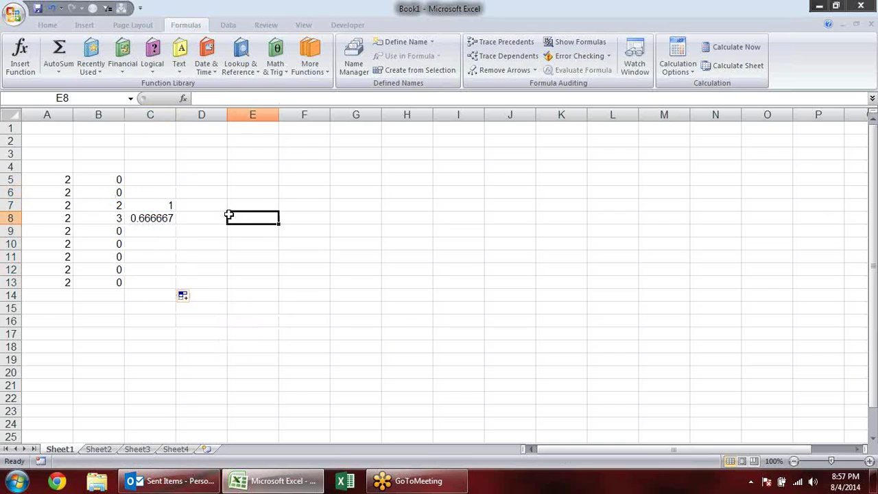
{"action": "left_click", "coordinate": [147, 192]}
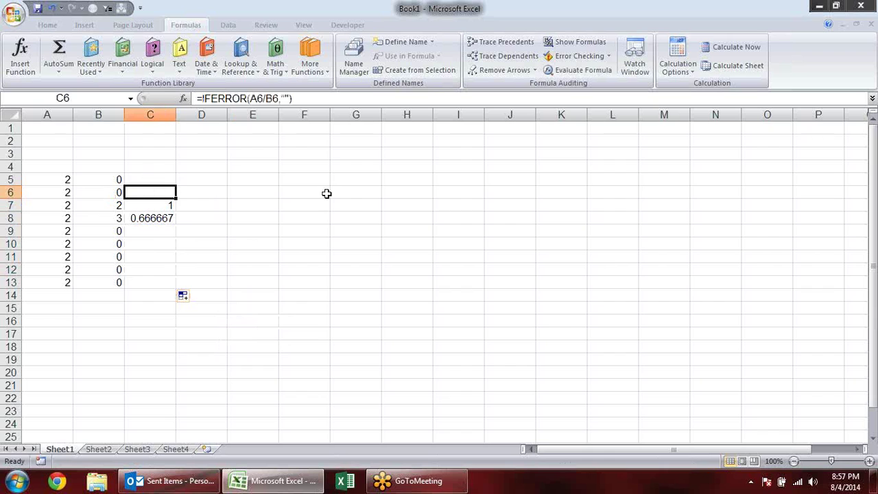
{"action": "left_click", "coordinate": [108, 179]}
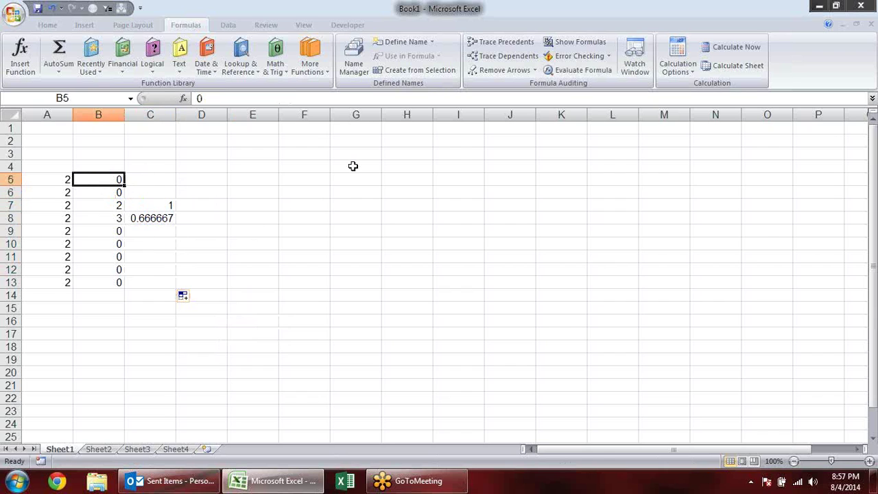
{"action": "type", "text": "4"}
{"action": "key", "text": "Return"}
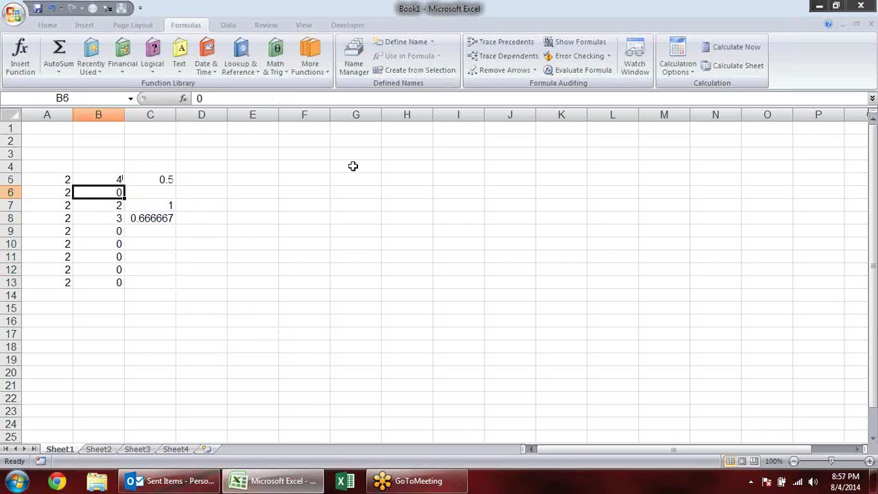
{"action": "type", "text": "21"}
{"action": "key", "text": "Return"}
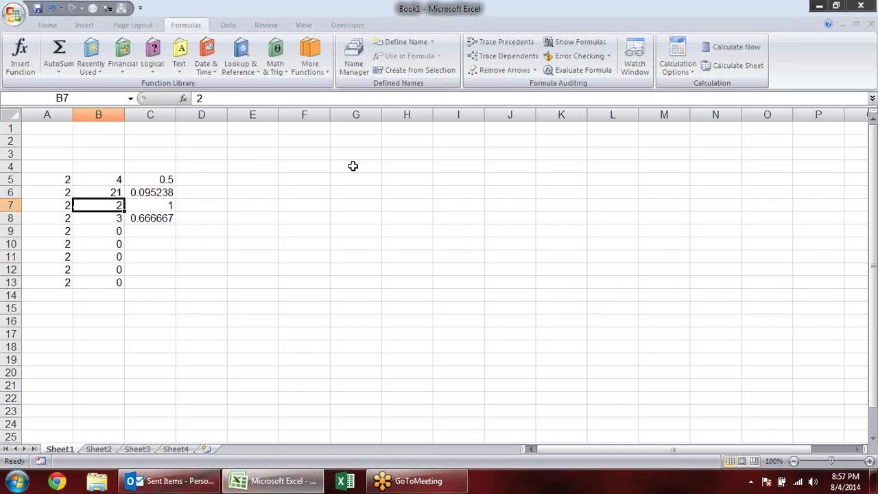
{"action": "key", "text": "Return"}
{"action": "key", "text": "Return"}
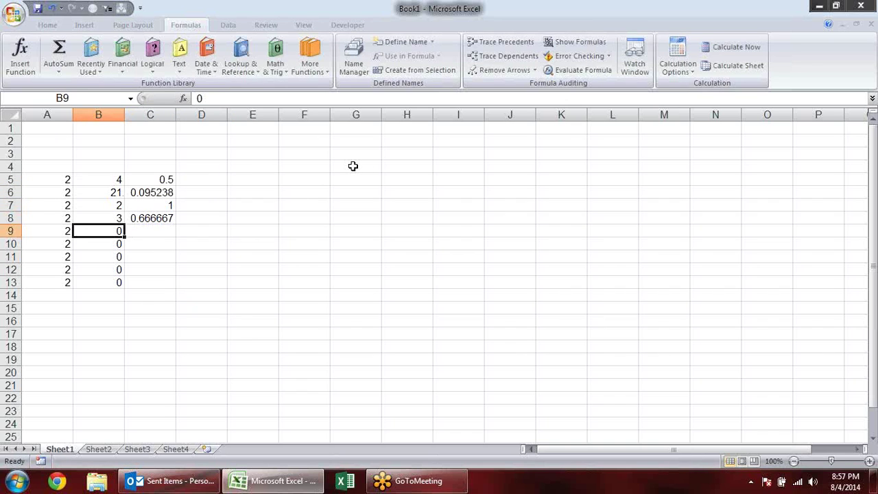
{"action": "type", "text": "20"}
{"action": "key", "text": "Return"}
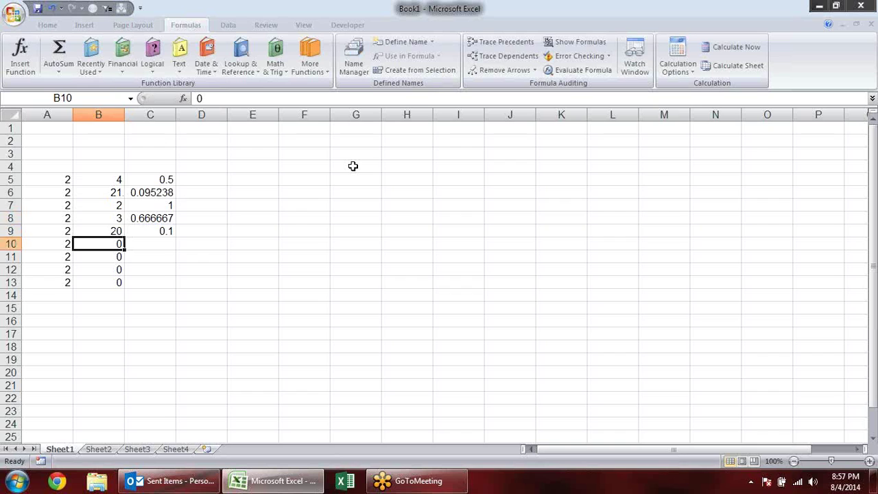
- Check the IFERROR formulas in C10, C12 and C13
{"action": "mouse_move", "coordinate": [44, 161]}
{"action": "left_mouse_down"}
{"action": "mouse_move", "coordinate": [323, 290]}
{"action": "mouse_move", "coordinate": [294, 331]}
{"action": "left_mouse_up"}
{"action": "left_click", "coordinate": [294, 331]}
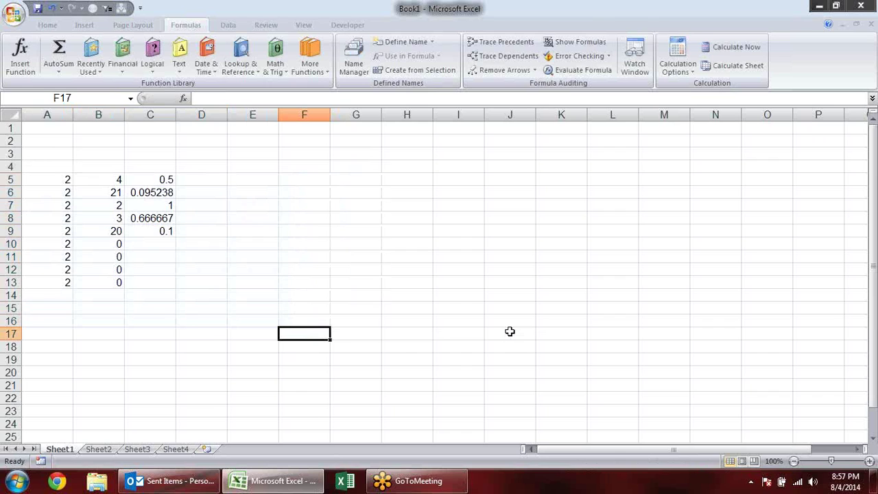
{"action": "left_click", "coordinate": [43, 167]}
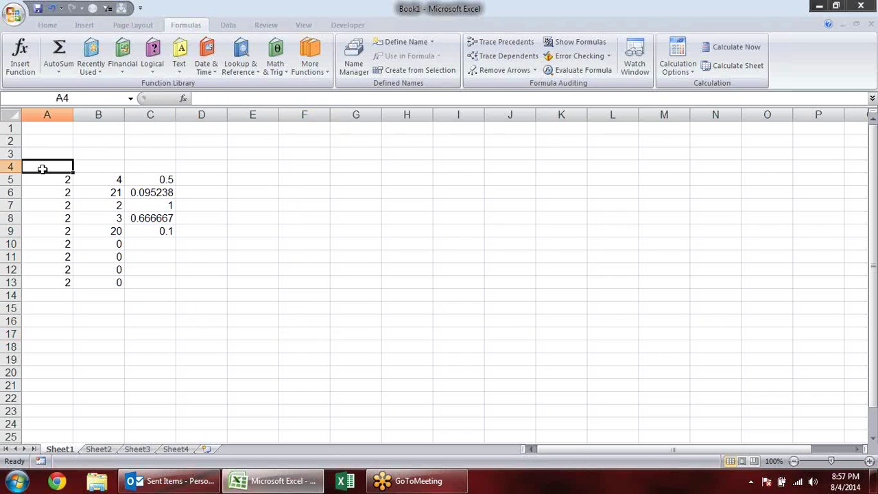
{"action": "left_click", "coordinate": [159, 246]}
{"action": "left_click", "coordinate": [163, 270]}
{"action": "left_click", "coordinate": [160, 282]}
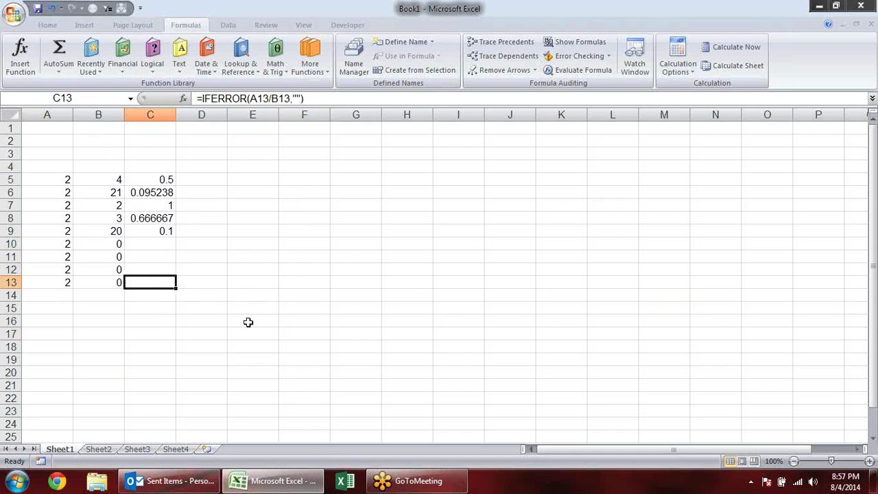
- Delete everything in the A3:D15 demo block
{"action": "left_click", "coordinate": [32, 157]}
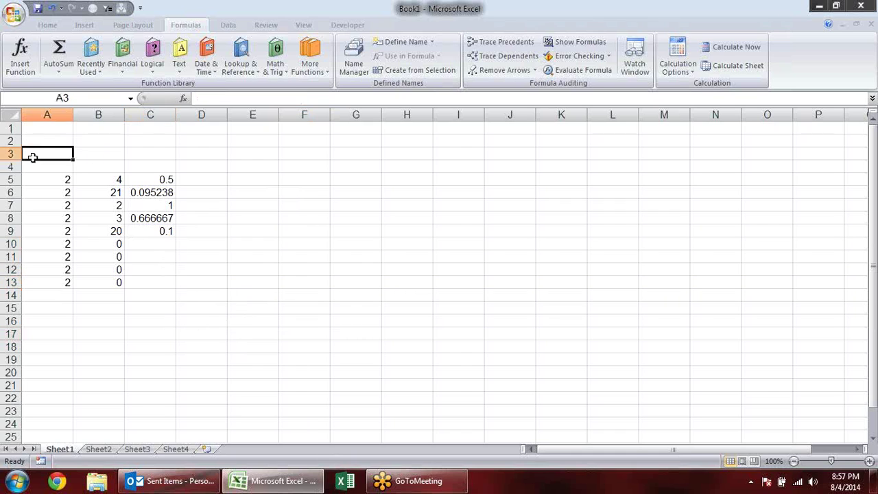
{"action": "left_click_drag", "start_coordinate": [32, 157], "coordinate": [227, 312]}
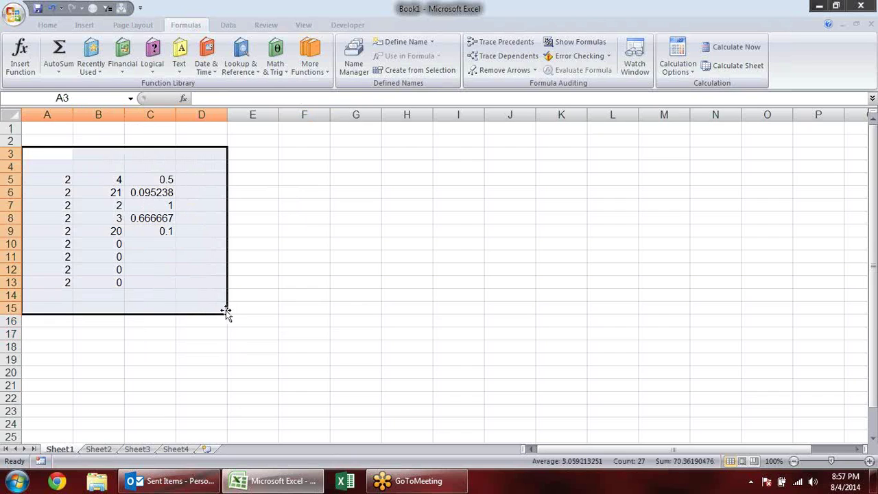
{"action": "key", "text": "Delete"}
{"action": "left_click", "coordinate": [235, 223]}
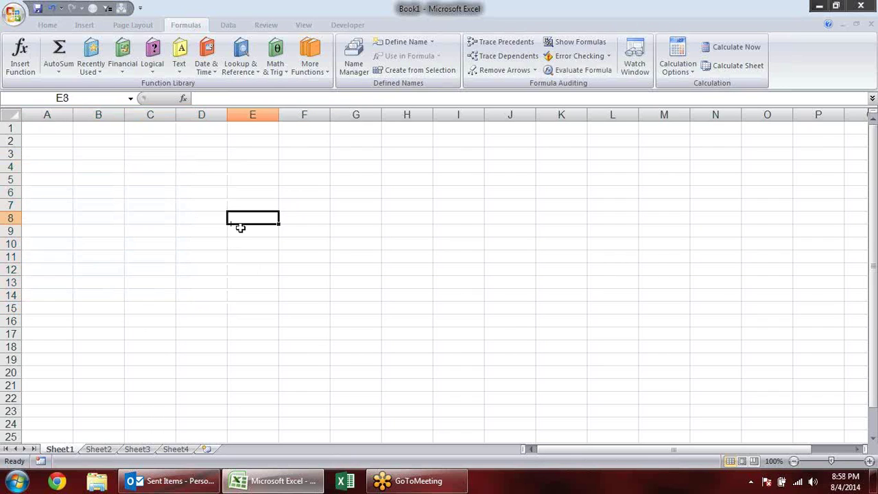
{"action": "left_click", "coordinate": [31, 154]}
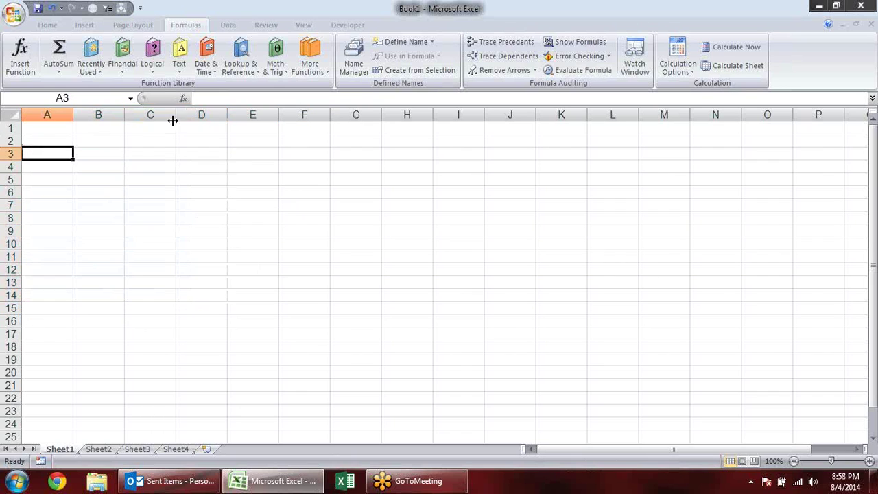
{"action": "left_click", "coordinate": [58, 67]}
- Enter TRUE in B3 and FALSE in B4
{"action": "left_click", "coordinate": [211, 230]}
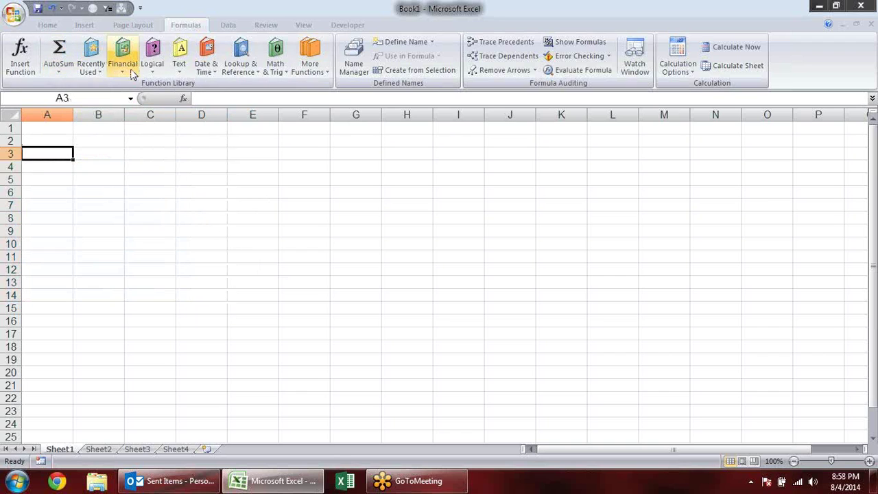
{"action": "left_click", "coordinate": [154, 68]}
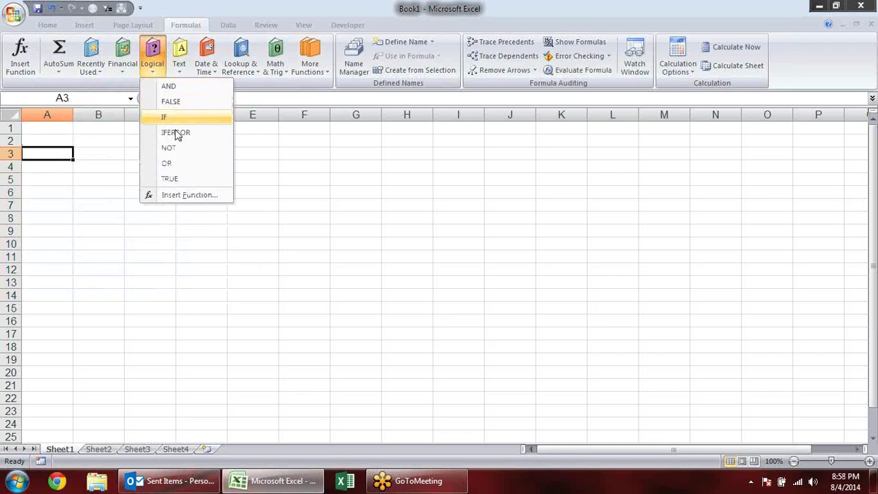
{"action": "left_click", "coordinate": [91, 155]}
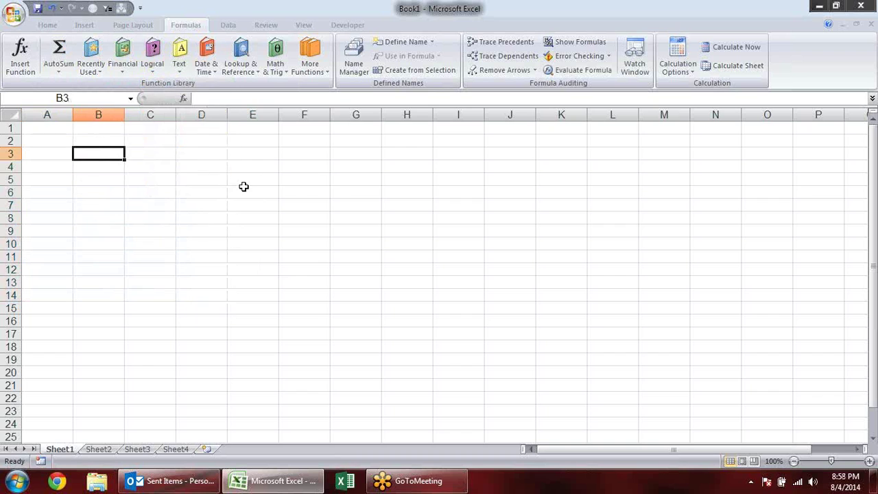
{"action": "type", "text": "t"}
{"action": "type", "text": "ue"}
{"action": "key", "text": "Return"}
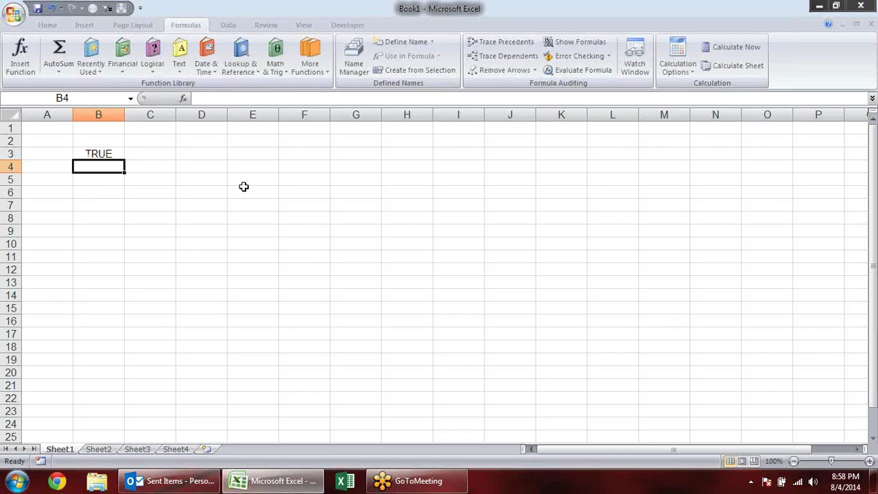
{"action": "type", "text": "False"}
{"action": "key", "text": "Return"}
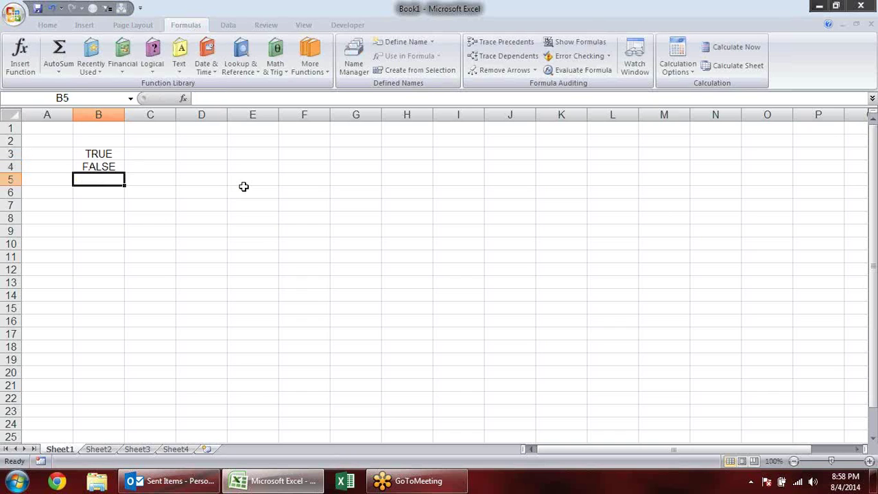
- Enter =NOT(B3) in C3 and =NOT(B4) in C4
{"action": "left_click", "coordinate": [154, 151]}
{"action": "type", "text": "="}
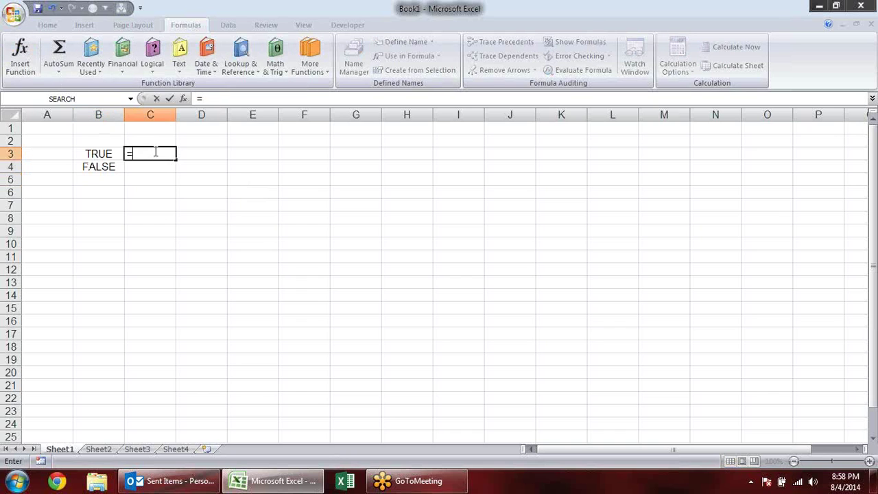
{"action": "type", "text": "no"}
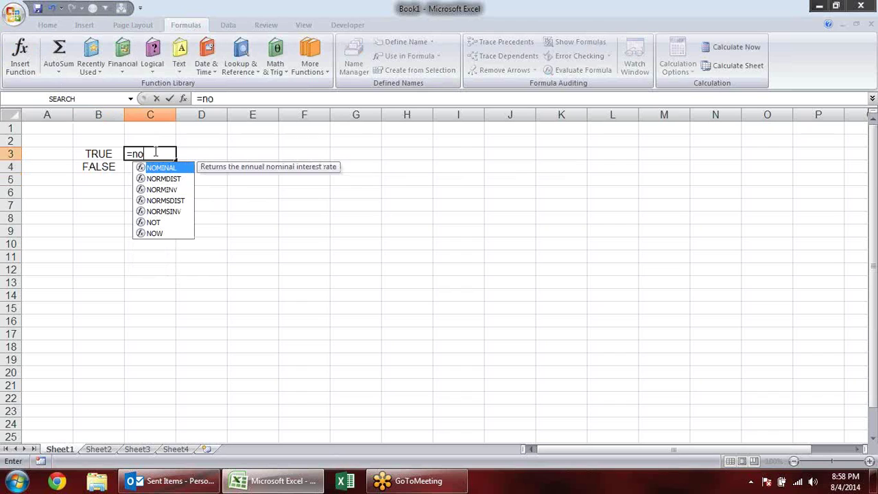
{"action": "type", "text": "t"}
{"action": "key", "text": "Tab"}
{"action": "key", "text": "Left"}
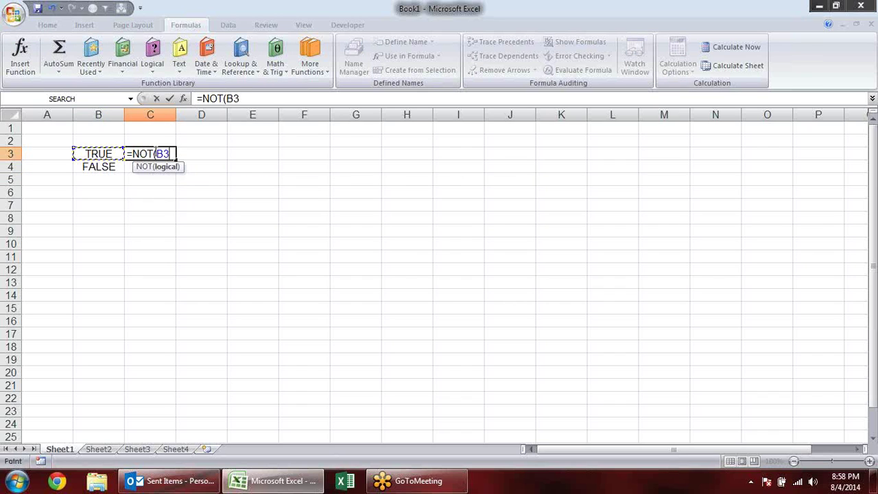
{"action": "type", "text": ")"}
{"action": "key", "text": "Return"}
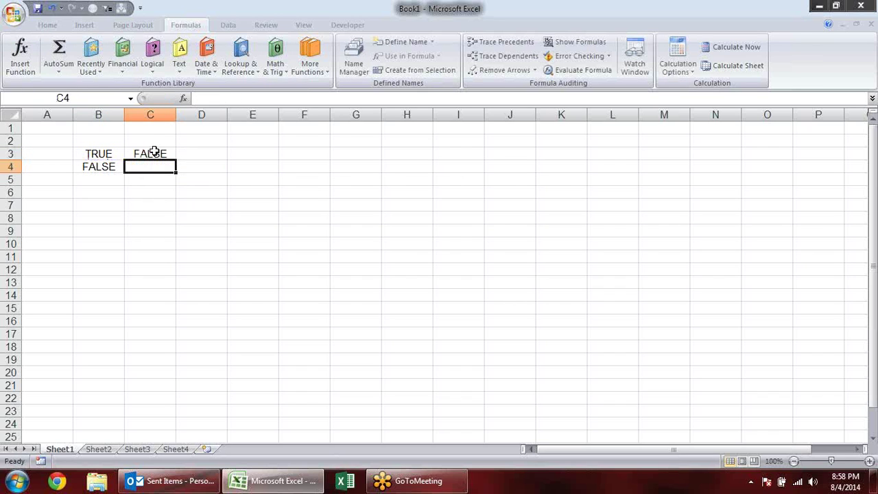
{"action": "type", "text": "="}
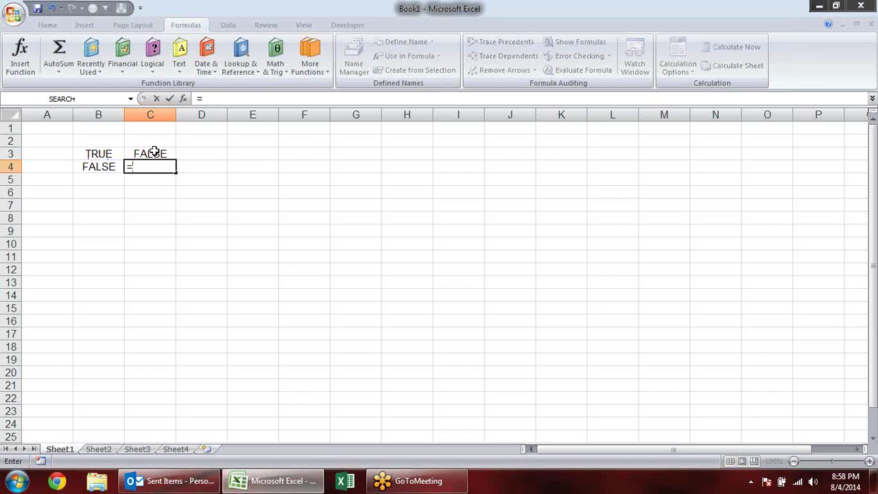
{"action": "type", "text": "not"}
{"action": "key", "text": "Tab"}
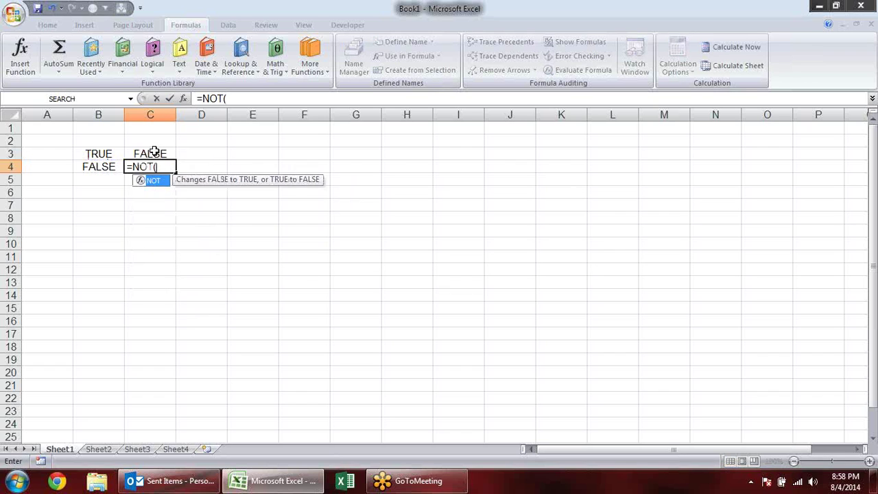
{"action": "key", "text": "Left"}
{"action": "type", "text": ")"}
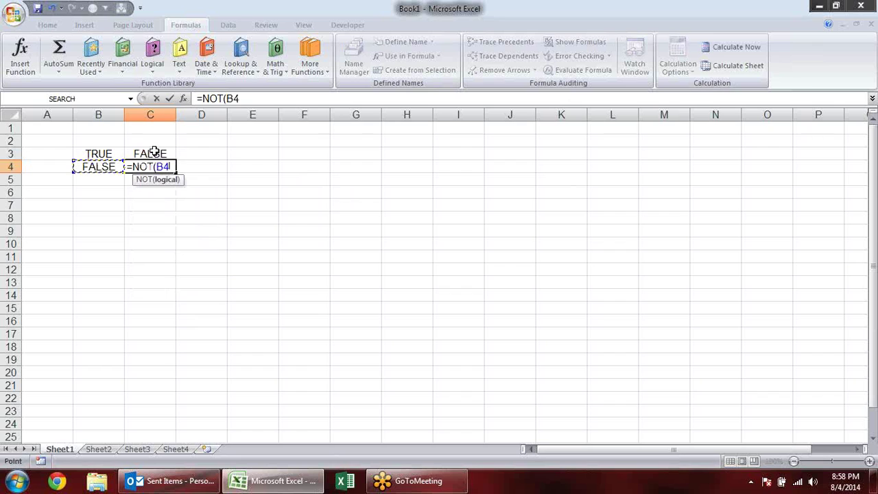
{"action": "key", "text": "Return"}
- Inspect the =NOT(B3) formula in C3 without changing it
{"action": "double_click", "coordinate": [154, 151]}
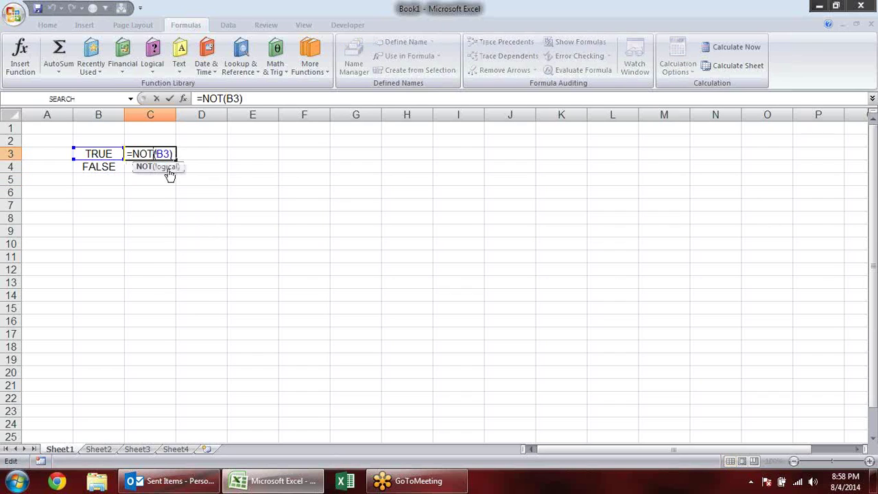
{"action": "left_click", "coordinate": [173, 166]}
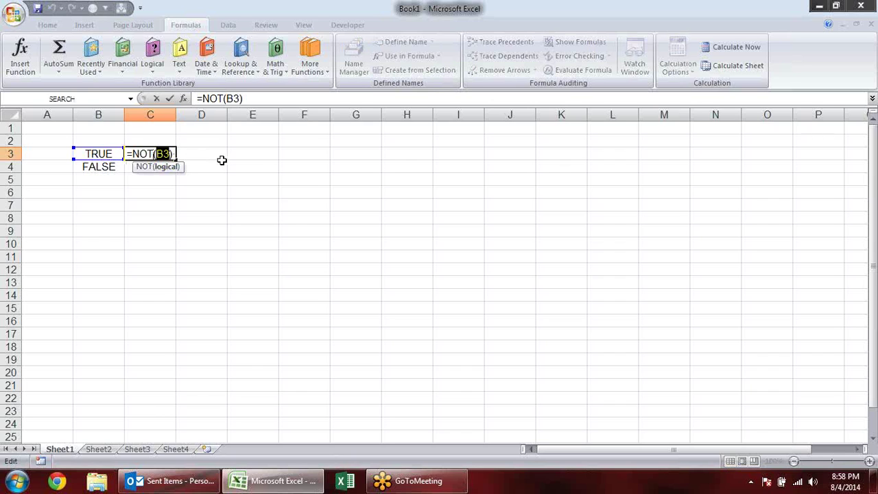
{"action": "key", "text": "ctrl+Return"}
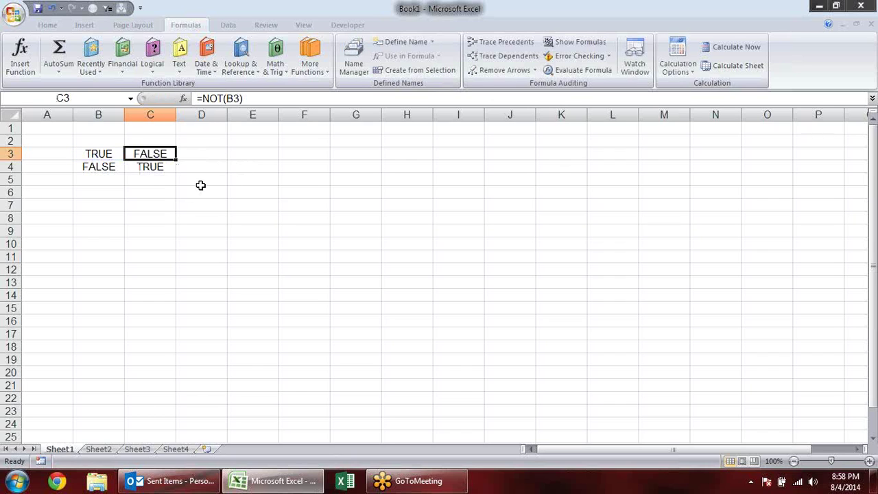
{"action": "left_click", "coordinate": [200, 181]}
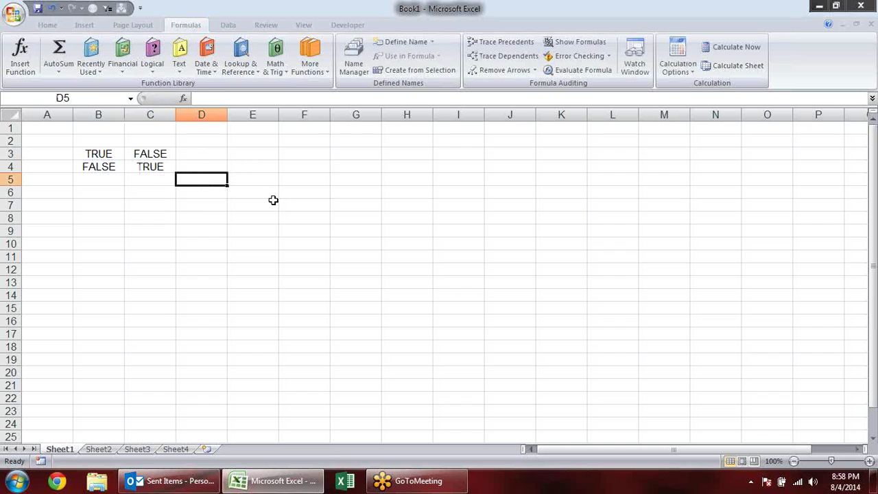
- Enter 20 in D5, 10 in E5 and the comparison =D5=E5 in F5
{"action": "type", "text": "20"}
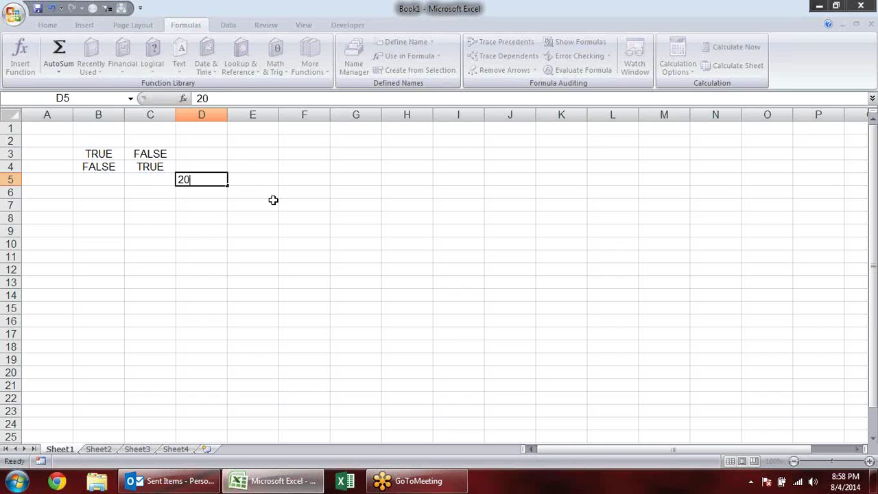
{"action": "key", "text": "Tab"}
{"action": "type", "text": "10"}
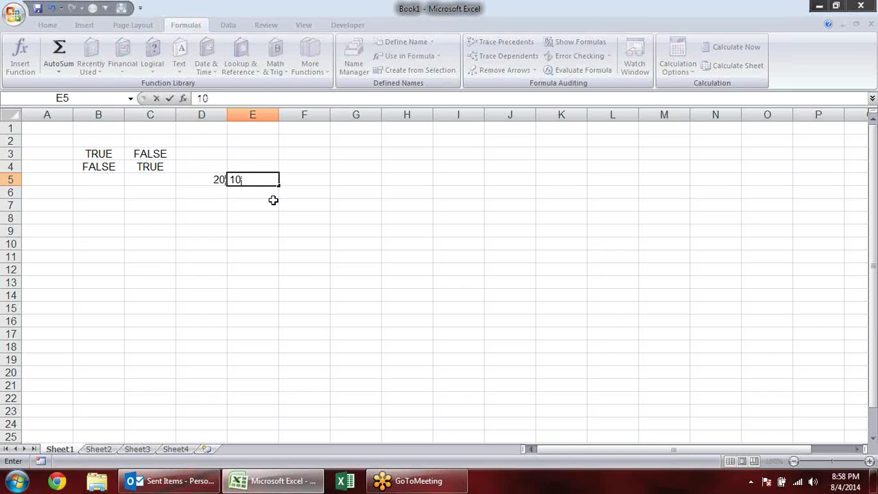
{"action": "key", "text": "Tab"}
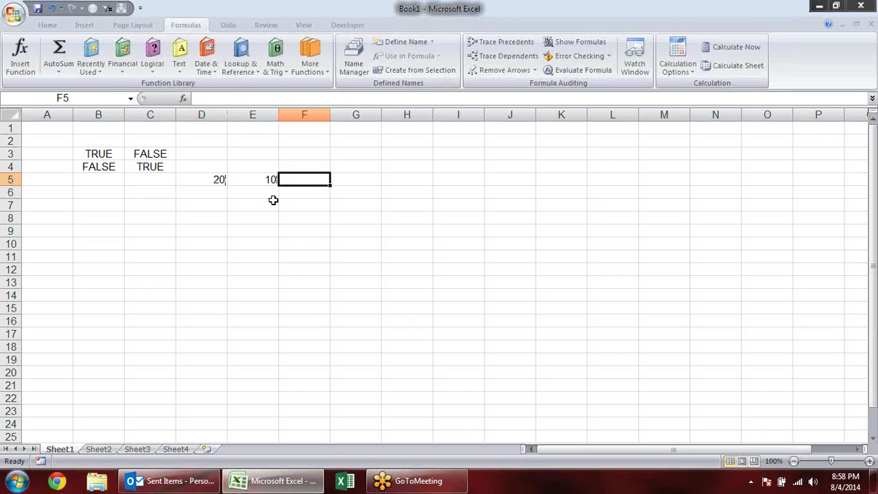
{"action": "type", "text": "="}
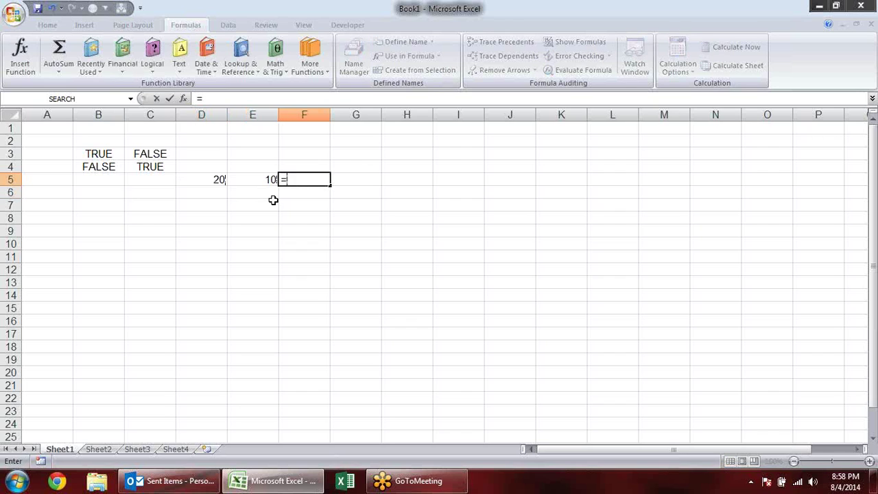
{"action": "key", "text": "Left"}
{"action": "key", "text": "Left"}
{"action": "type", "text": "="}
{"action": "key", "text": "Left"}
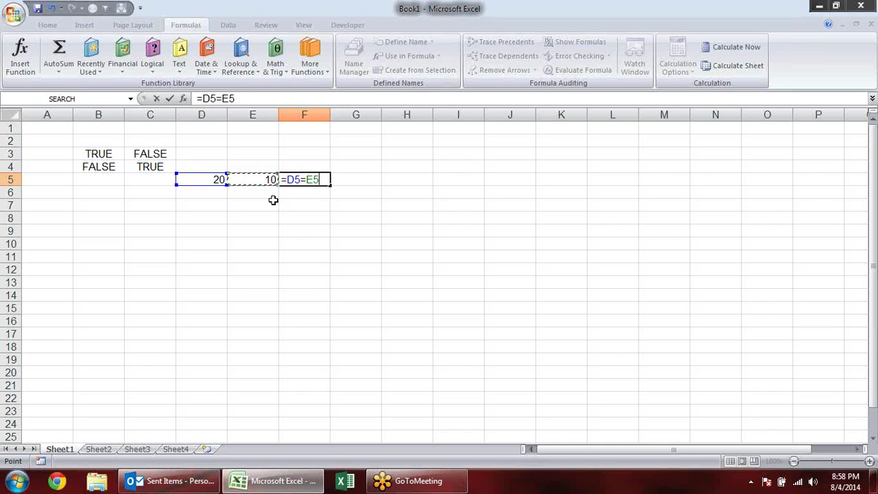
{"action": "key", "text": "Return"}
- Enter =NOT(D5=10) in F6, returning TRUE
{"action": "type", "text": "="}
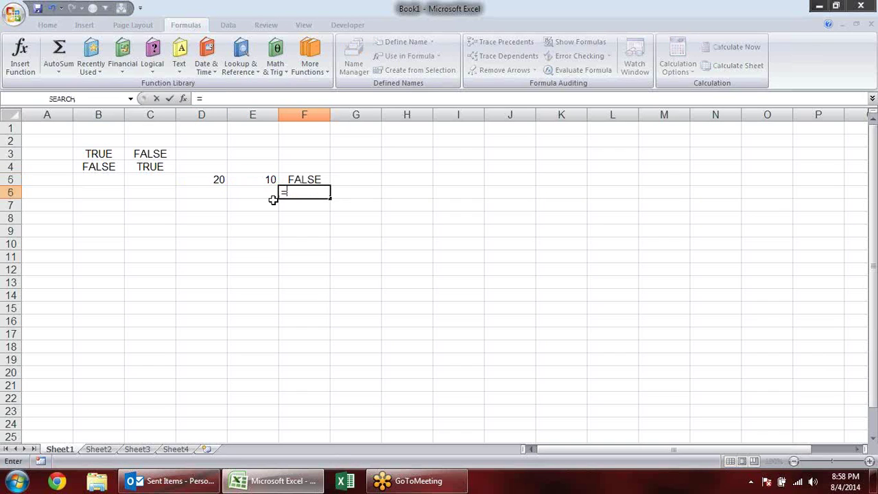
{"action": "type", "text": "not"}
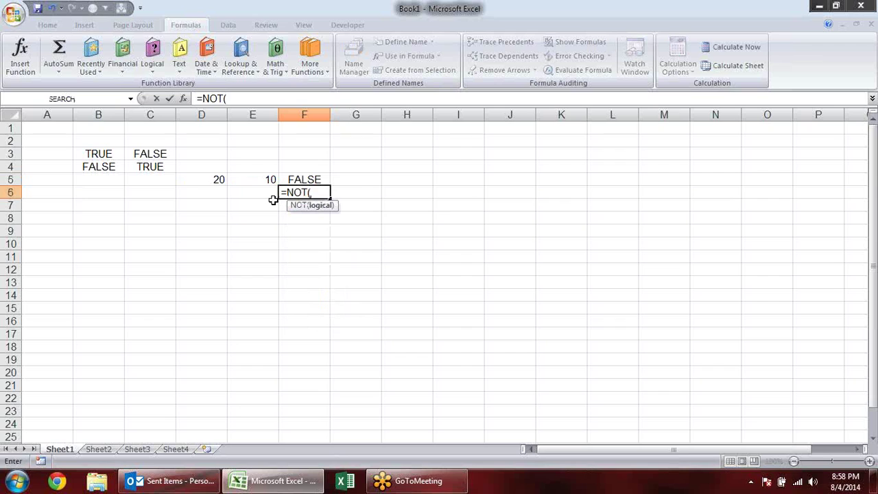
{"action": "left_click", "coordinate": [201, 179]}
{"action": "type", "text": "=1"}
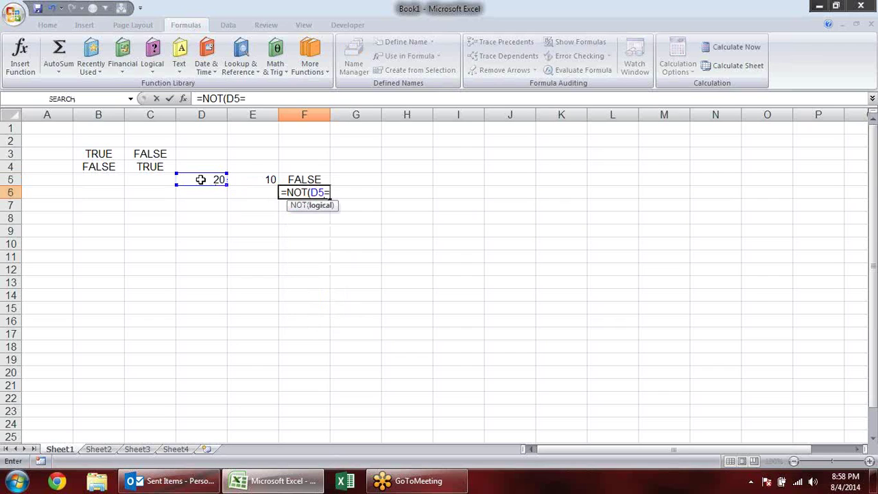
{"action": "type", "text": "0"}
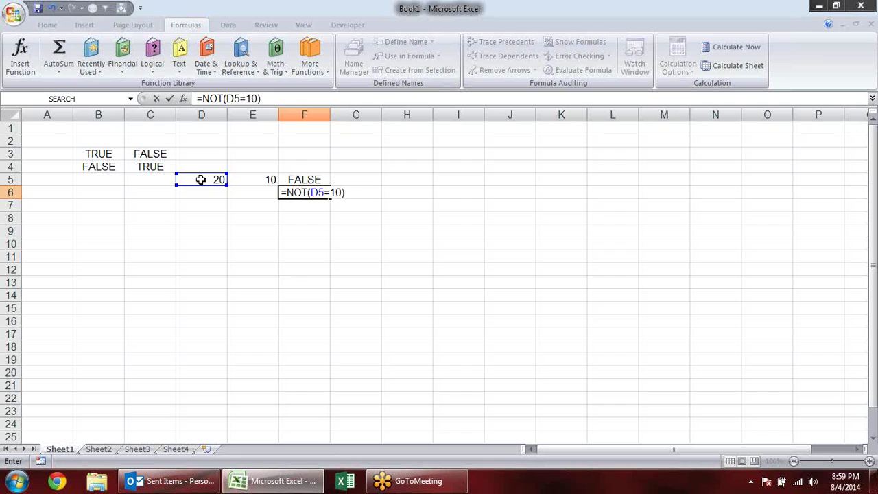
{"action": "key", "text": "Return"}
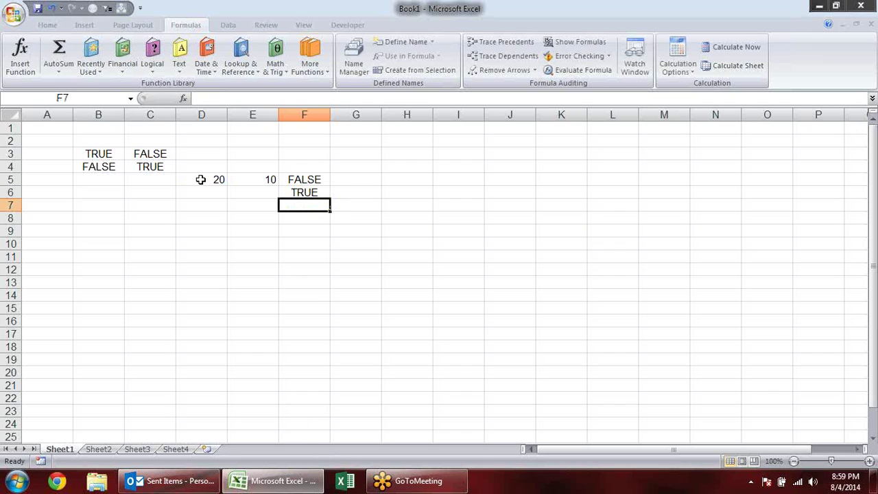
{"action": "double_click", "coordinate": [300, 194]}
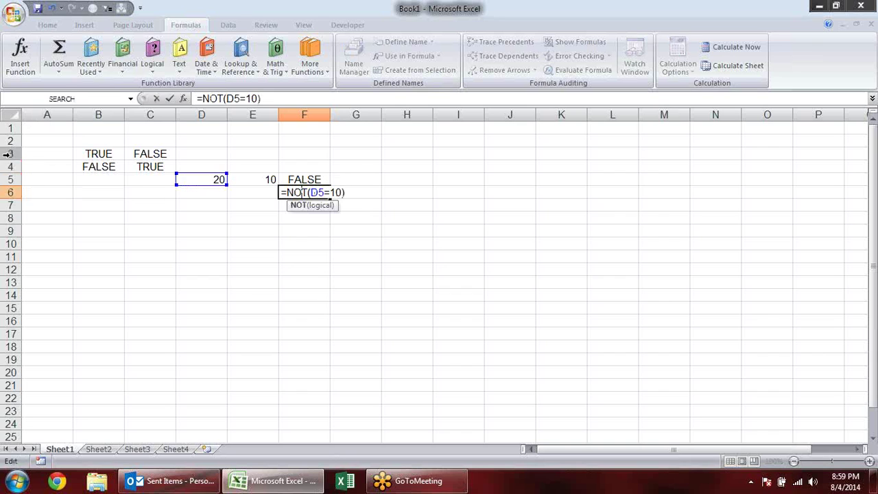
{"action": "key", "text": "Escape"}
- Delete rows 3 to 7 containing the NOT demo
{"action": "mouse_move", "coordinate": [13, 137]}
{"action": "left_mouse_down"}
{"action": "mouse_move", "coordinate": [11, 206]}
{"action": "mouse_move", "coordinate": [11, 154]}
{"action": "left_mouse_up"}
{"action": "left_click", "coordinate": [11, 192]}
{"action": "left_click", "coordinate": [96, 229]}
{"action": "key", "text": "alt+e"}
{"action": "key", "text": "d"}
{"action": "left_click", "coordinate": [199, 204]}
{"action": "left_click", "coordinate": [145, 165]}
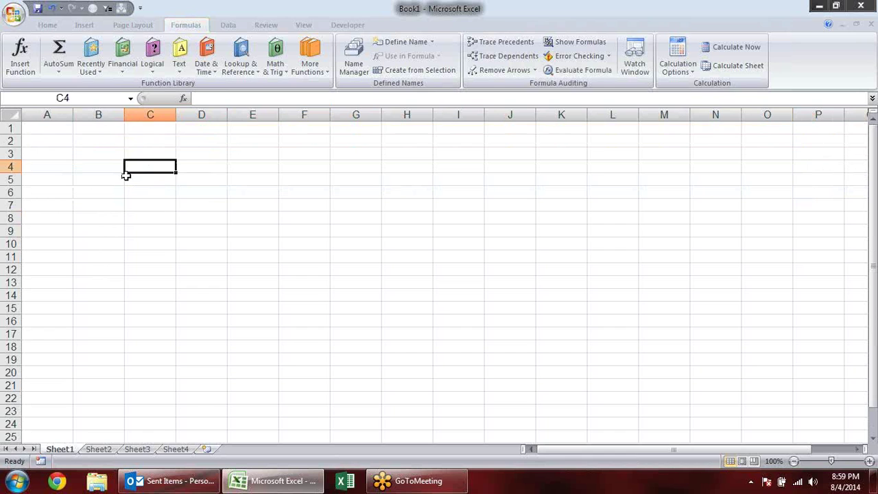
{"action": "left_click", "coordinate": [136, 77]}
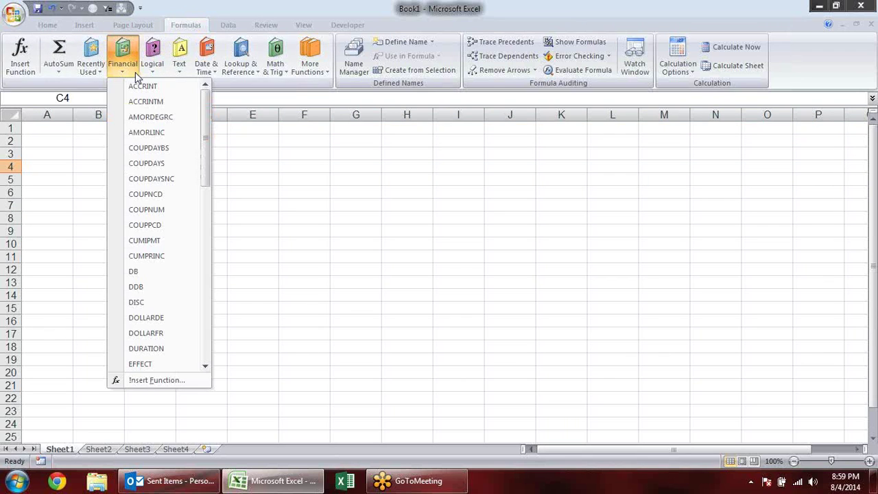
{"action": "left_click", "coordinate": [154, 70]}
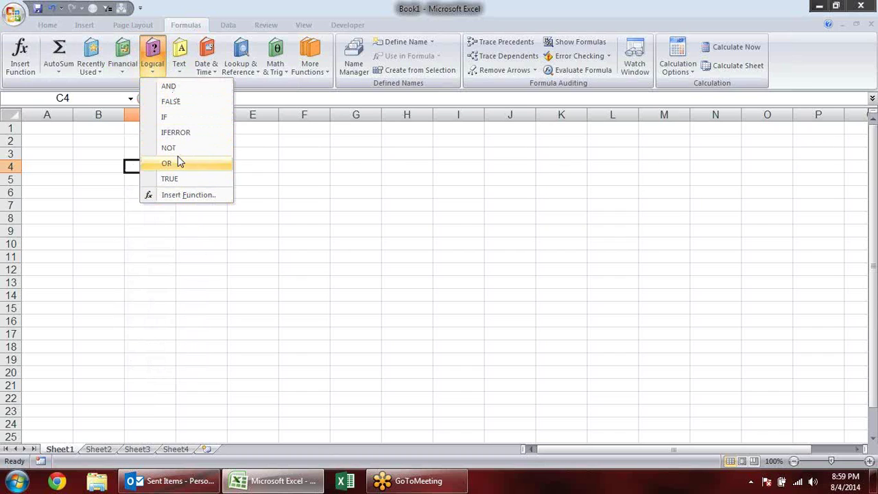
{"action": "left_click", "coordinate": [81, 154]}
{"action": "double_click", "coordinate": [87, 155]}
{"action": "type", "text": "="}
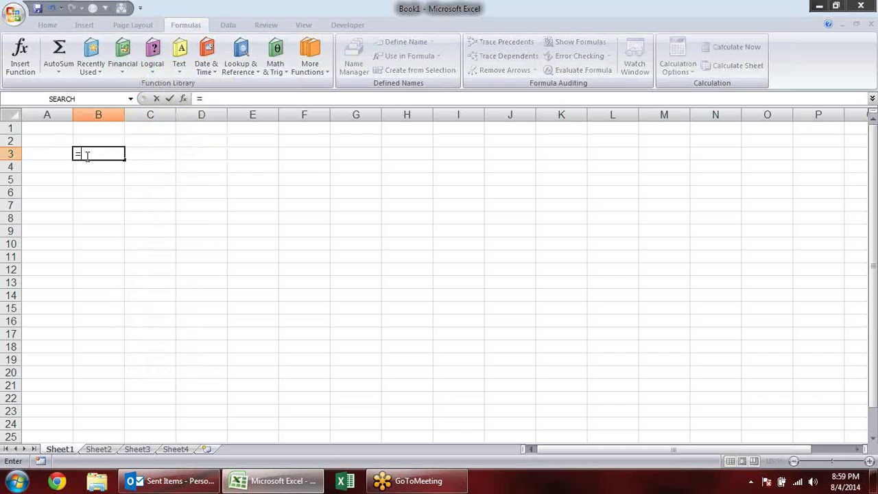
{"action": "type", "text": "true"}
{"action": "key", "text": "Tab"}
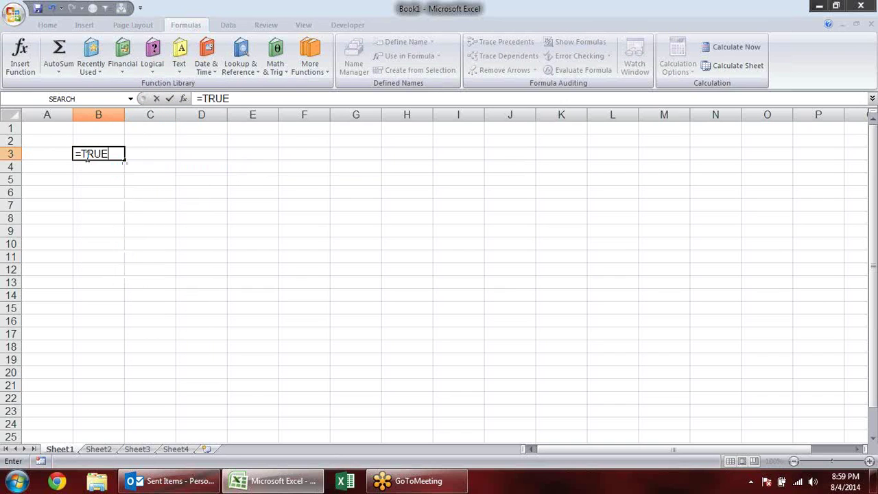
{"action": "key", "text": "Return"}
{"action": "type", "text": "="}
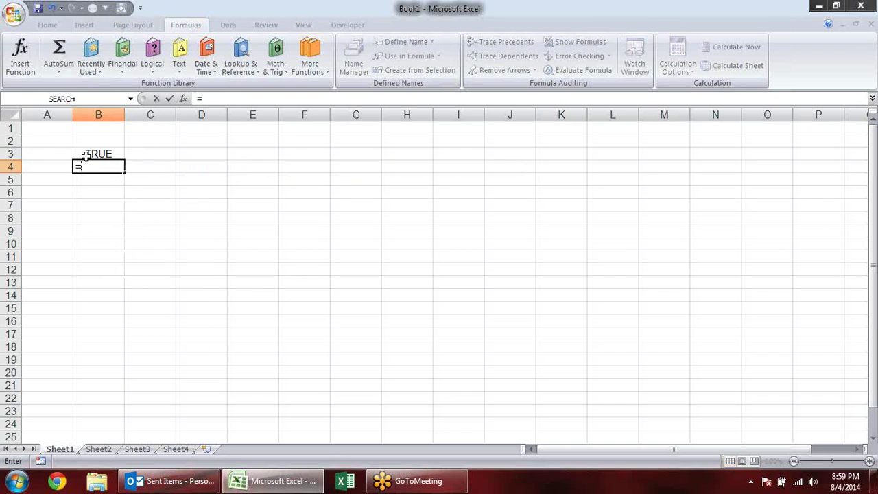
{"action": "type", "text": "false"}
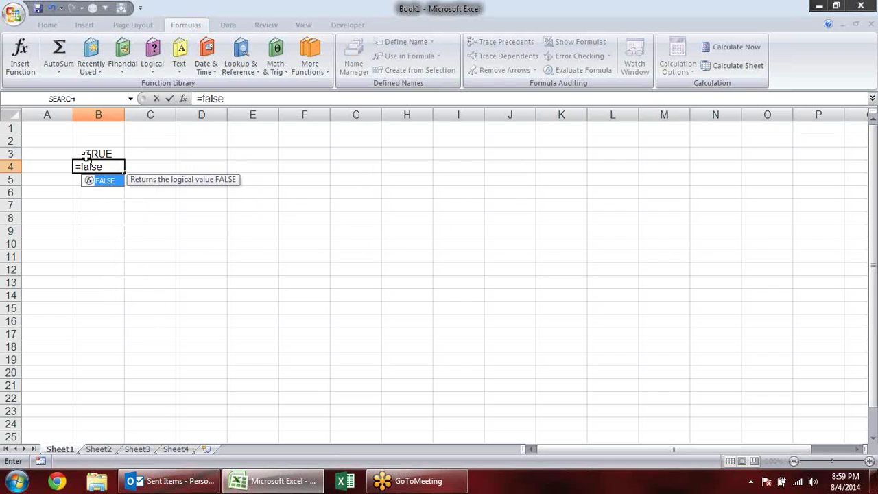
{"action": "key", "text": "Tab"}
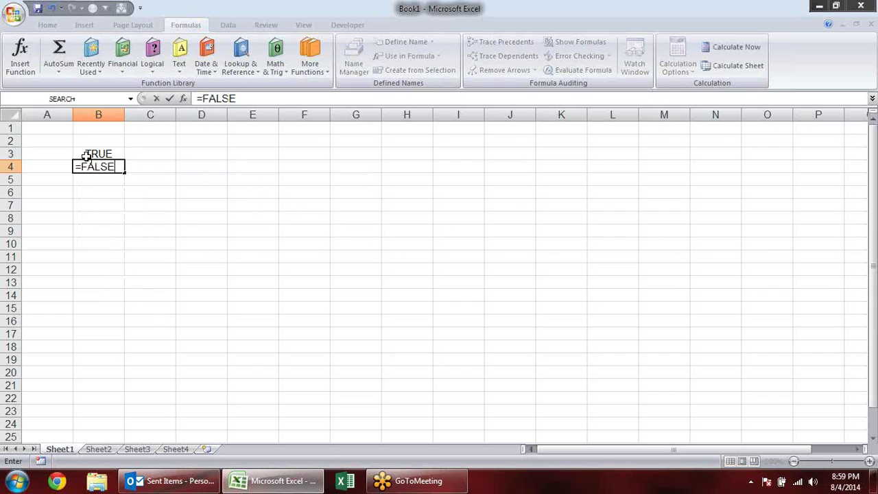
{"action": "type", "text": "()"}
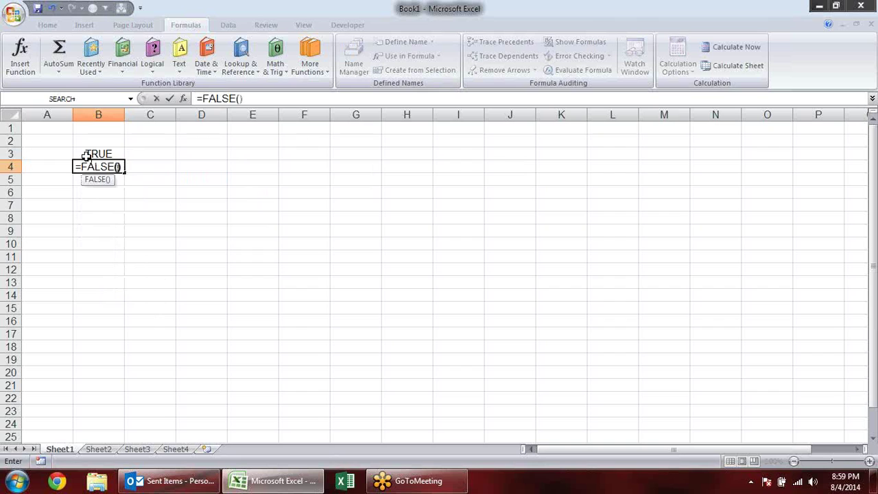
{"action": "key", "text": "Return"}
{"action": "left_click_drag", "start_coordinate": [36, 140], "coordinate": [139, 204]}
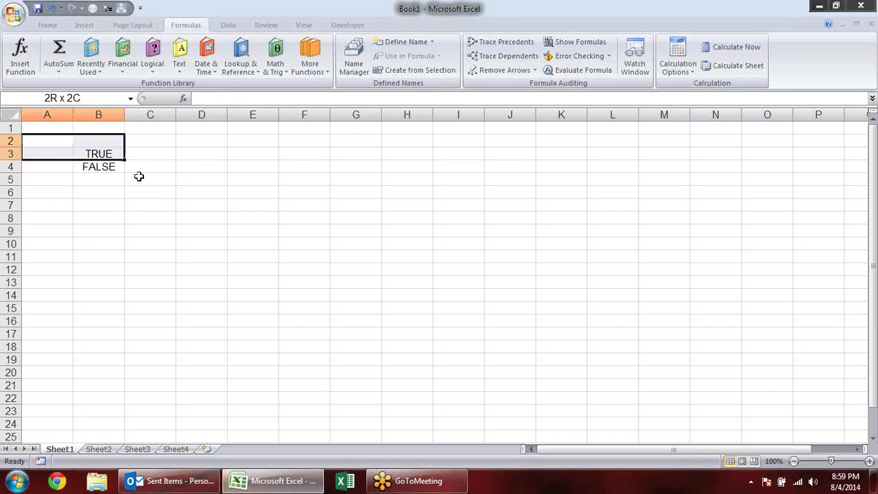
{"action": "key", "text": "Delete"}
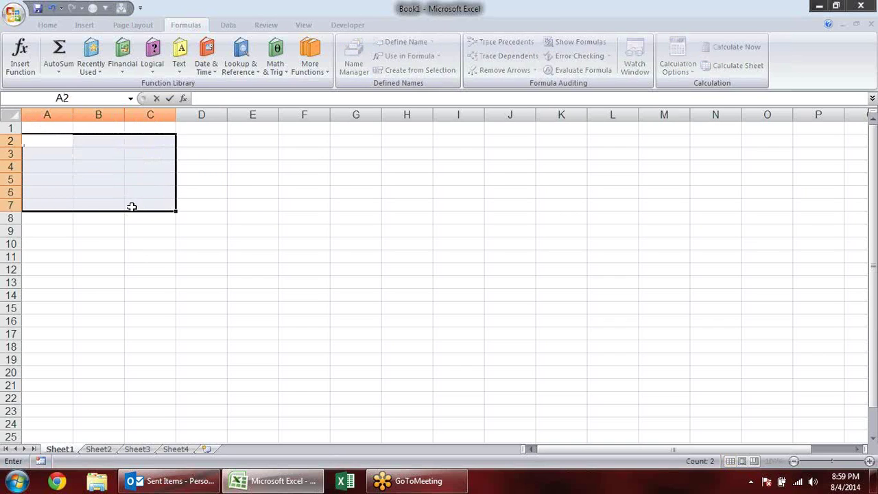
{"action": "left_click", "coordinate": [214, 203]}
{"action": "left_click", "coordinate": [179, 54]}
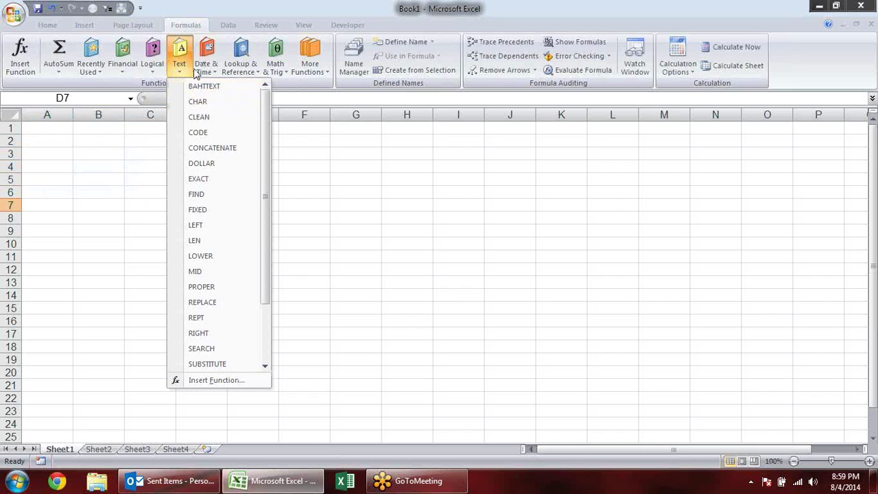
{"action": "mouse_move", "coordinate": [204, 87]}
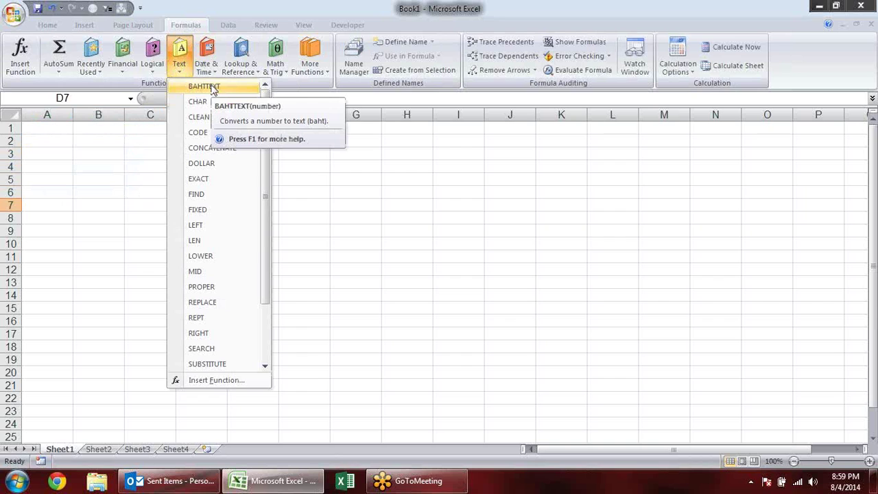
{"action": "left_click", "coordinate": [205, 186]}
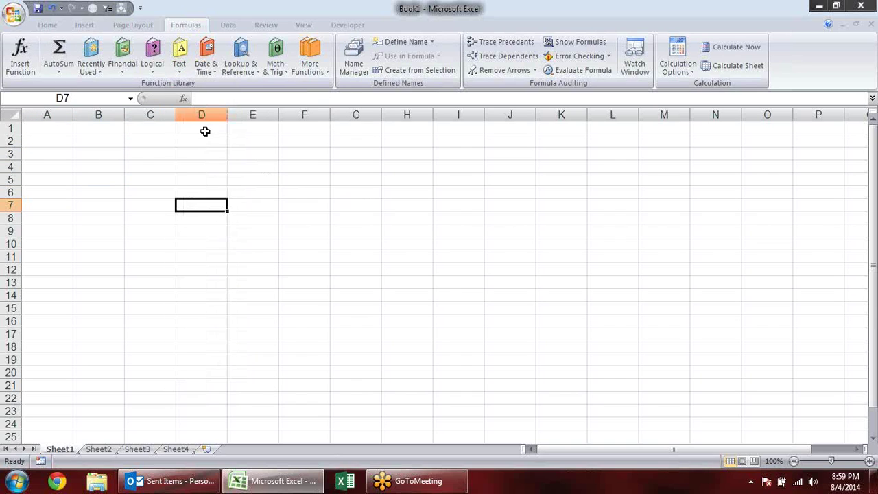
{"action": "left_click", "coordinate": [154, 63]}
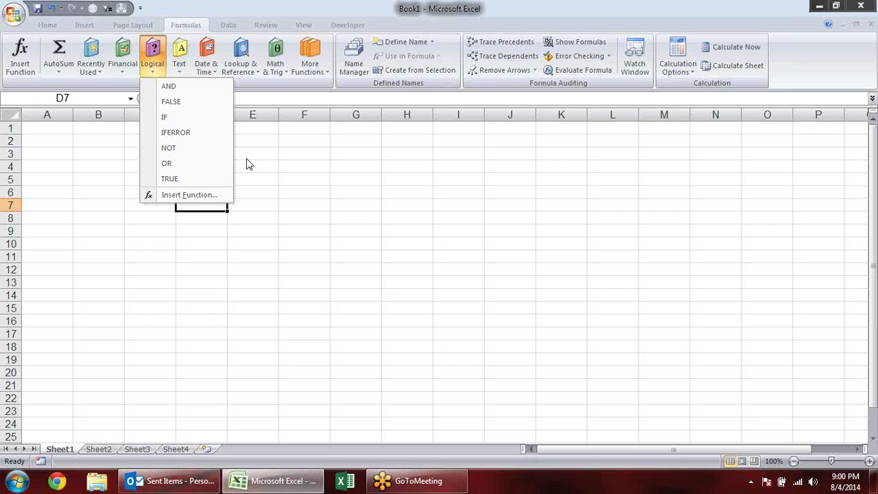
{"action": "left_click", "coordinate": [275, 213]}
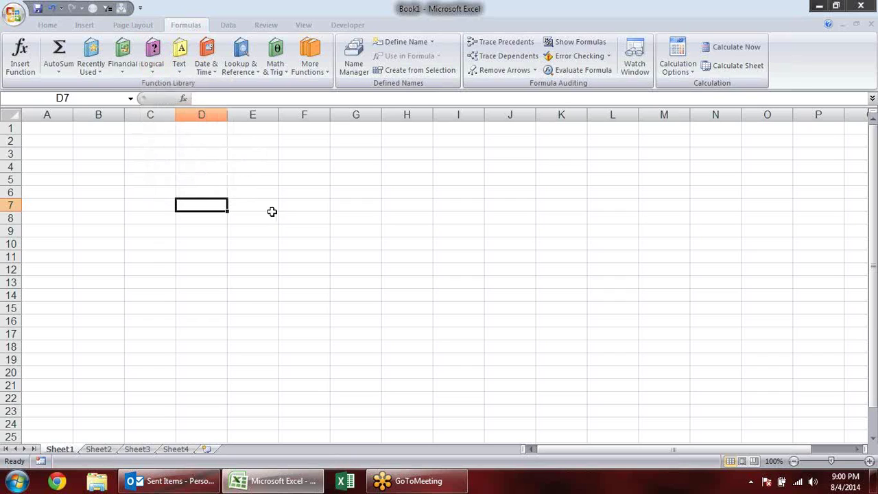
{"action": "left_click", "coordinate": [88, 157]}
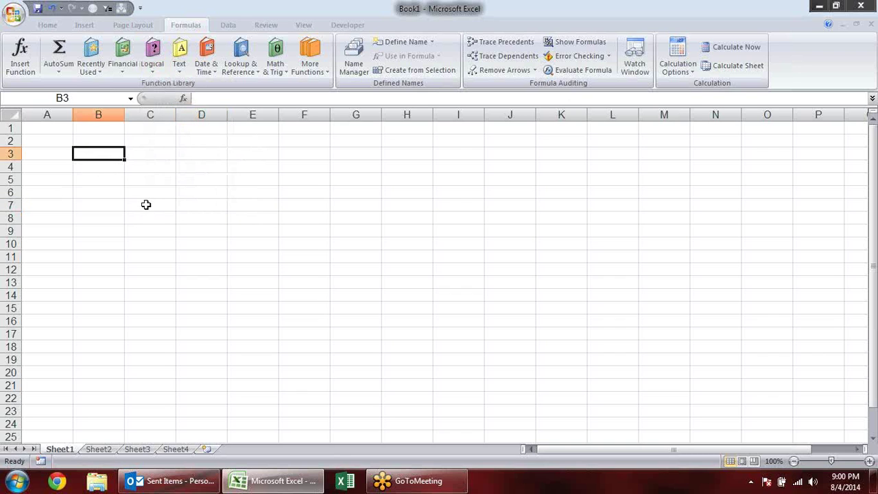
- Type 'and' in B3, then start an =AND( formula back in B3
{"action": "type", "text": "and"}
{"action": "key", "text": "Tab"}
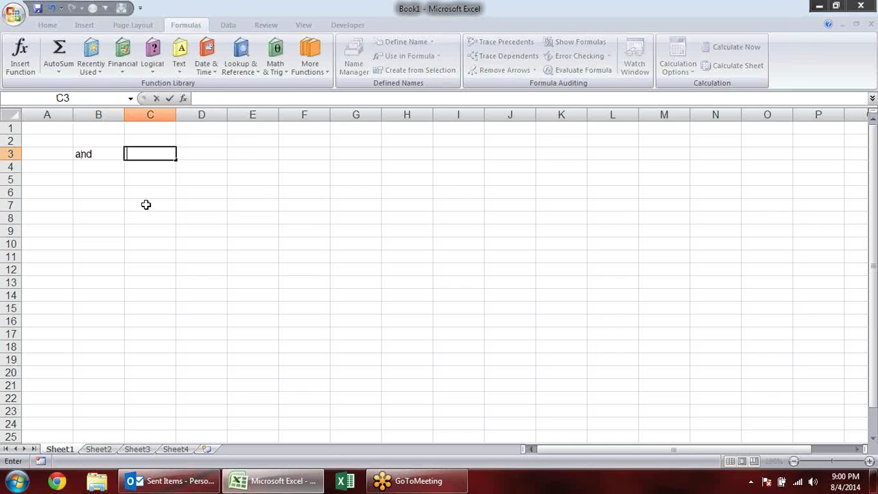
{"action": "key", "text": "Escape"}
{"action": "key", "text": "Left"}
{"action": "type", "text": "="}
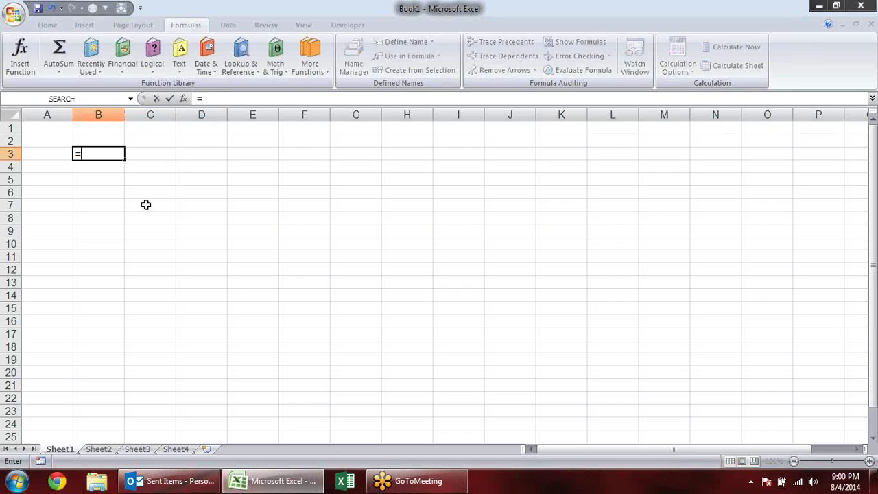
{"action": "type", "text": "and"}
{"action": "key", "text": "Tab"}
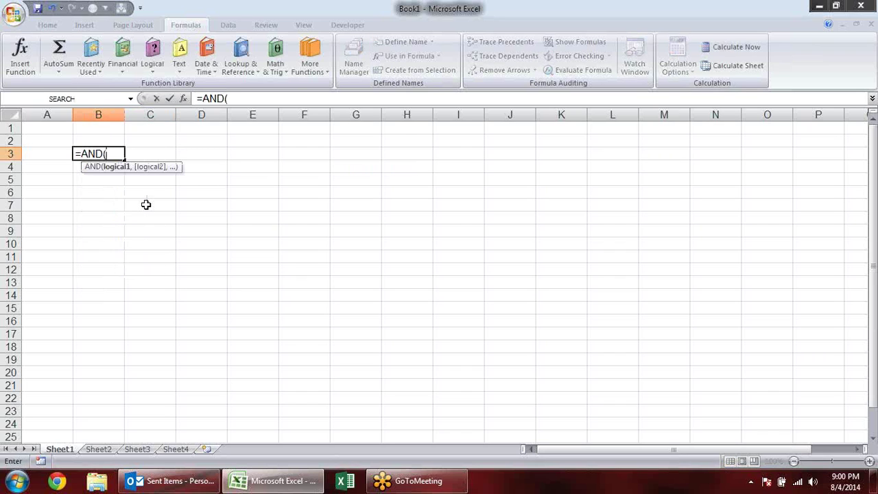
- Cancel the AND formula and fill A6:B15 with y in one entry
{"action": "key", "text": "Escape"}
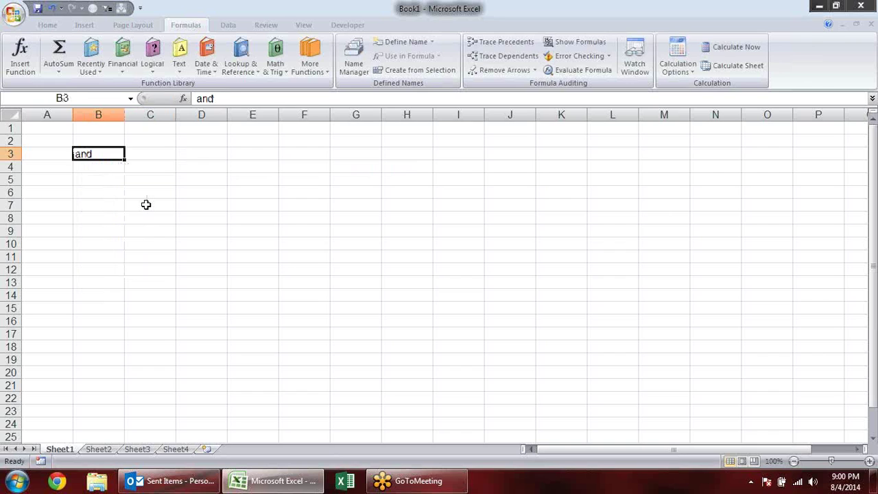
{"action": "left_click", "coordinate": [54, 182]}
{"action": "left_click_drag", "start_coordinate": [80, 183], "coordinate": [89, 180]}
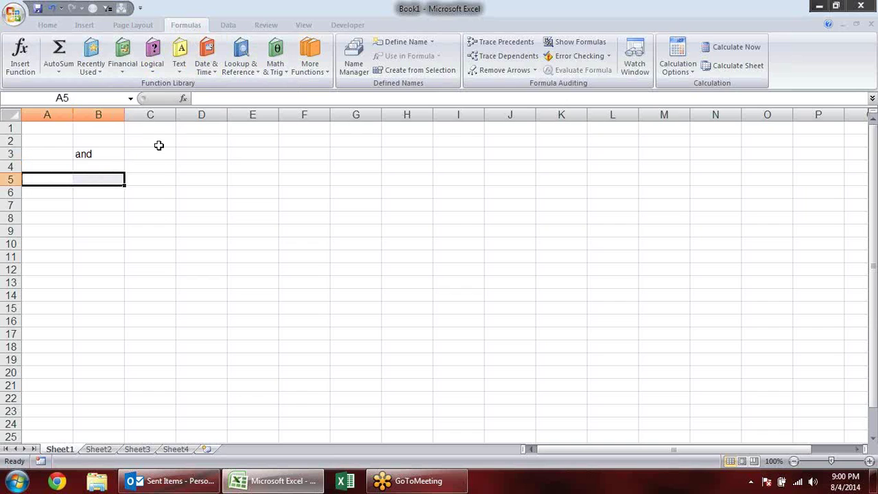
{"action": "mouse_move", "coordinate": [60, 190]}
{"action": "left_mouse_down"}
{"action": "mouse_move", "coordinate": [115, 242]}
{"action": "mouse_move", "coordinate": [104, 304]}
{"action": "left_mouse_up"}
{"action": "type", "text": "y"}
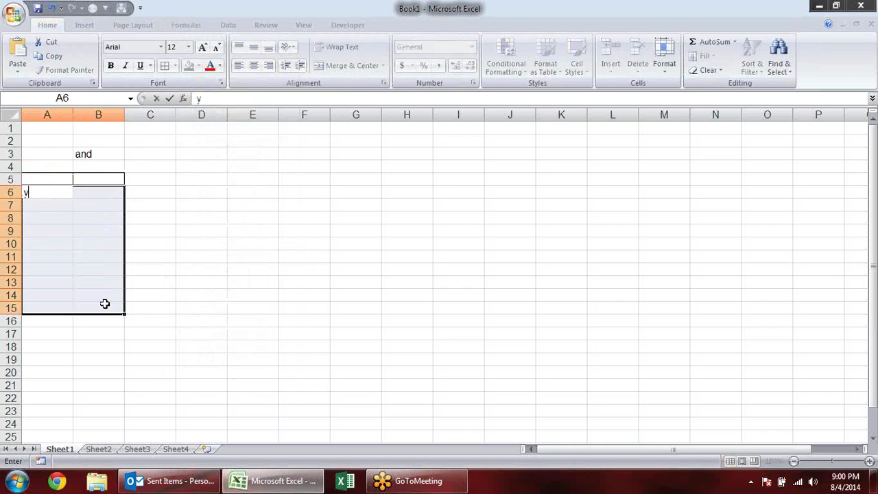
{"action": "key", "text": "ctrl+Return"}
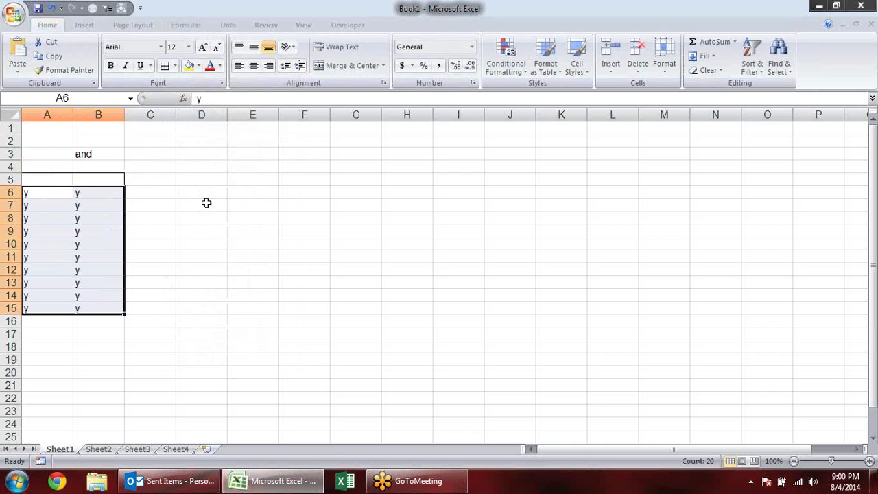
- Fill C6:D15 with n in one entry
{"action": "left_click", "coordinate": [156, 180]}
{"action": "left_click_drag", "start_coordinate": [155, 181], "coordinate": [203, 307]}
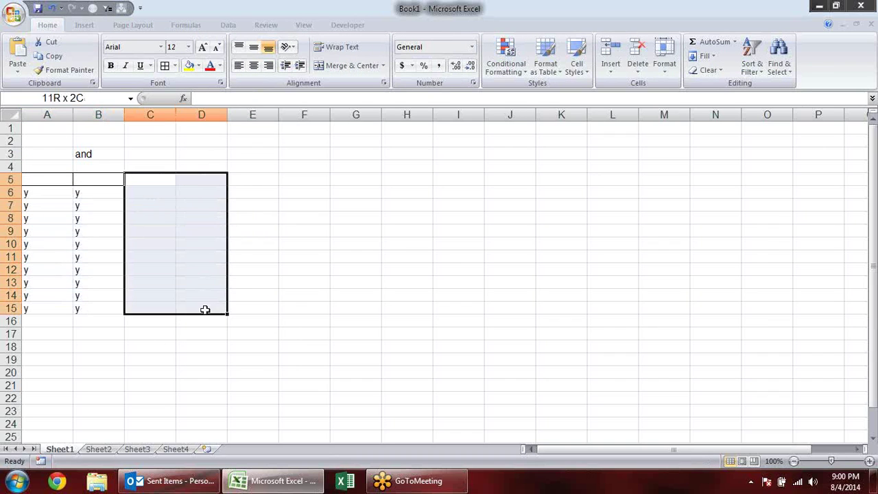
{"action": "left_click", "coordinate": [162, 190]}
{"action": "left_click_drag", "start_coordinate": [162, 190], "coordinate": [213, 307]}
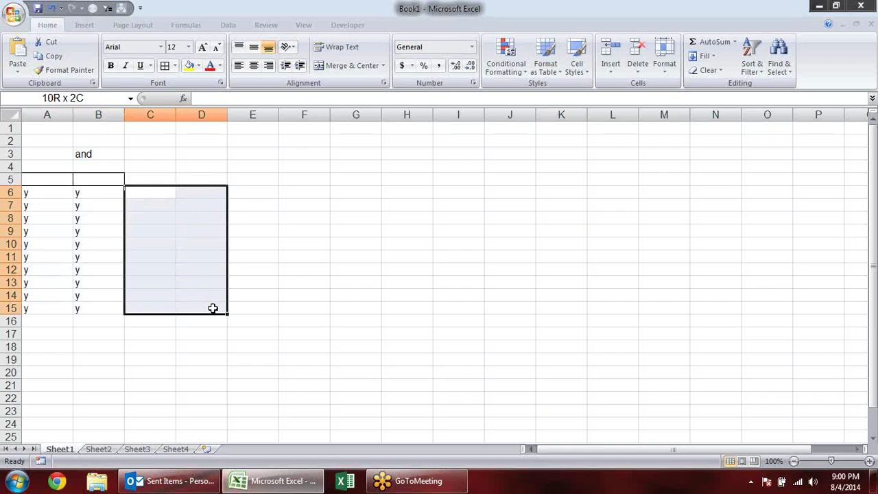
{"action": "left_click", "coordinate": [213, 307]}
{"action": "type", "text": "n"}
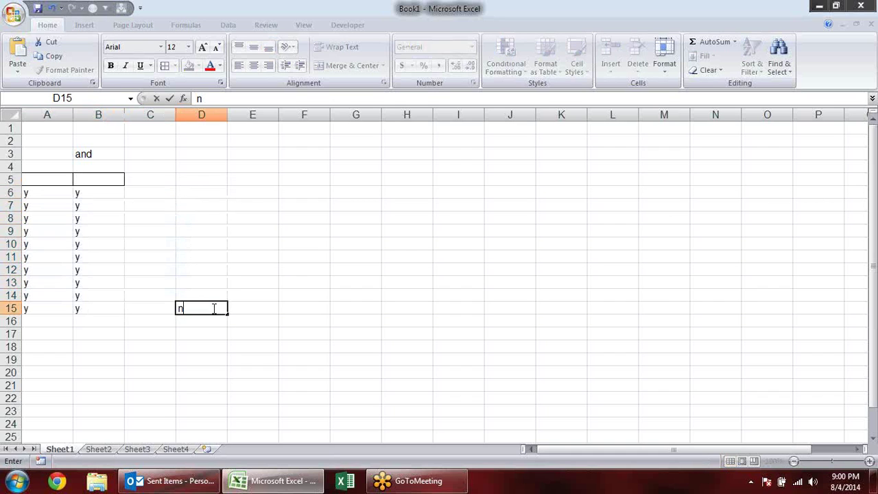
{"action": "mouse_move", "coordinate": [145, 188]}
{"action": "left_mouse_down"}
{"action": "mouse_move", "coordinate": [189, 280]}
{"action": "mouse_move", "coordinate": [190, 308]}
{"action": "mouse_move", "coordinate": [141, 199]}
{"action": "left_mouse_up"}
{"action": "left_click", "coordinate": [190, 307]}
{"action": "left_click", "coordinate": [141, 195]}
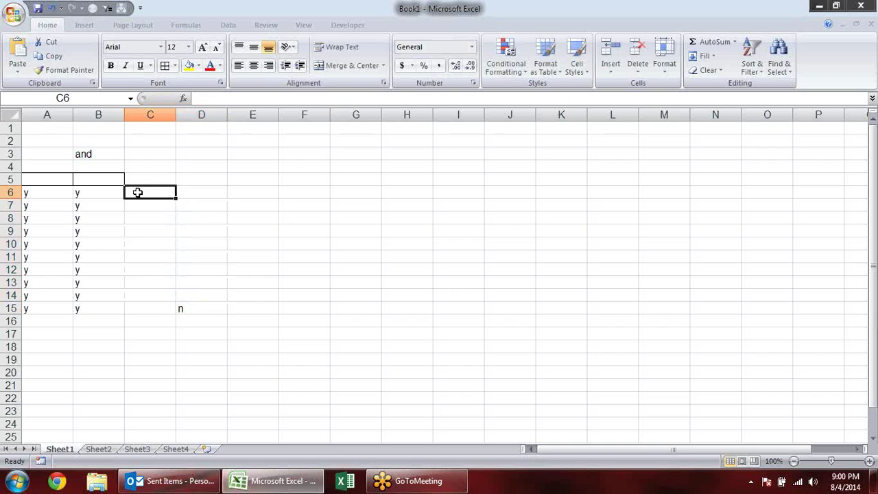
{"action": "left_click_drag", "start_coordinate": [141, 196], "coordinate": [206, 305]}
{"action": "type", "text": "n"}
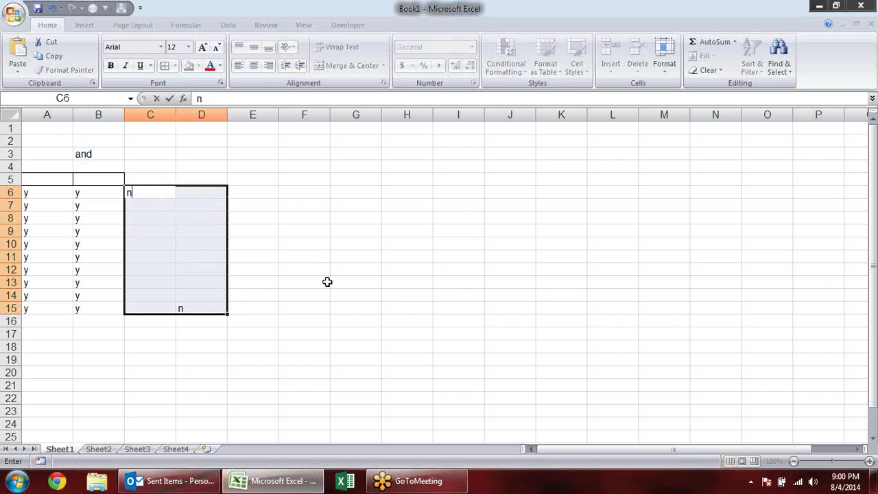
{"action": "key", "text": "ctrl+Return"}
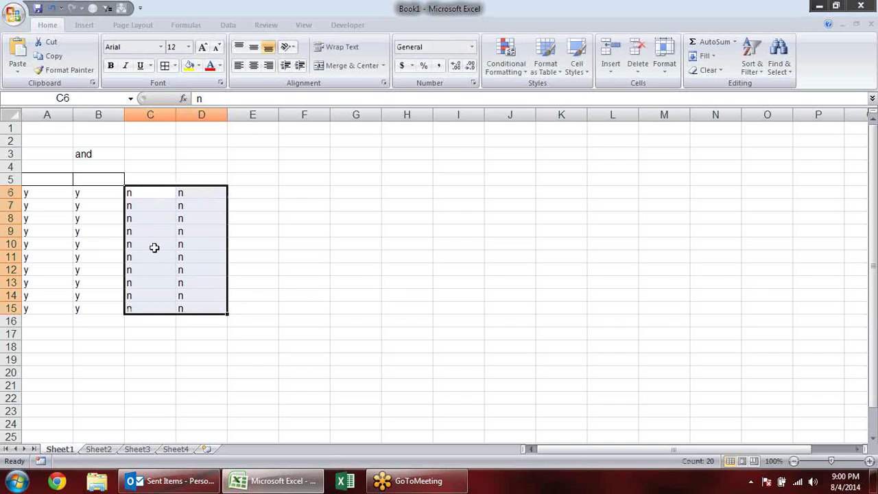
- Add borders around the header cells C5 and D5
{"action": "left_click_drag", "start_coordinate": [157, 181], "coordinate": [203, 182]}
{"action": "left_click", "coordinate": [174, 65]}
{"action": "left_click", "coordinate": [177, 180]}
{"action": "left_click", "coordinate": [229, 227]}
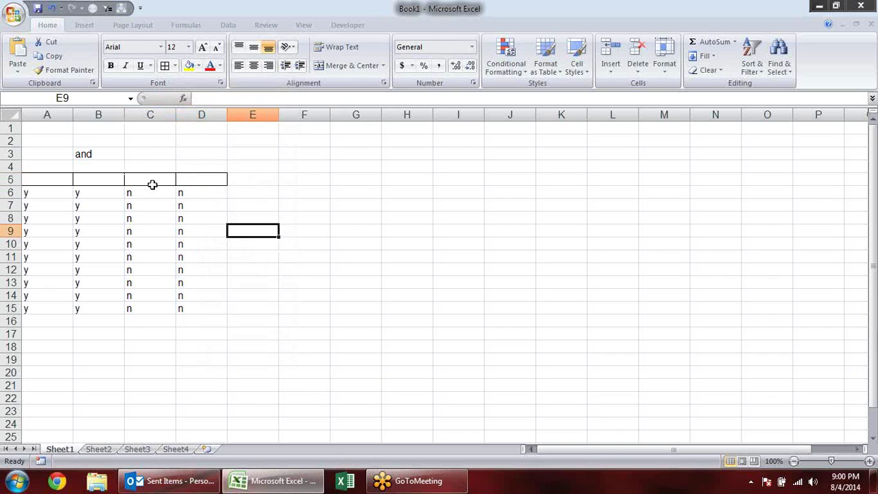
{"action": "left_click_drag", "start_coordinate": [153, 184], "coordinate": [201, 309]}
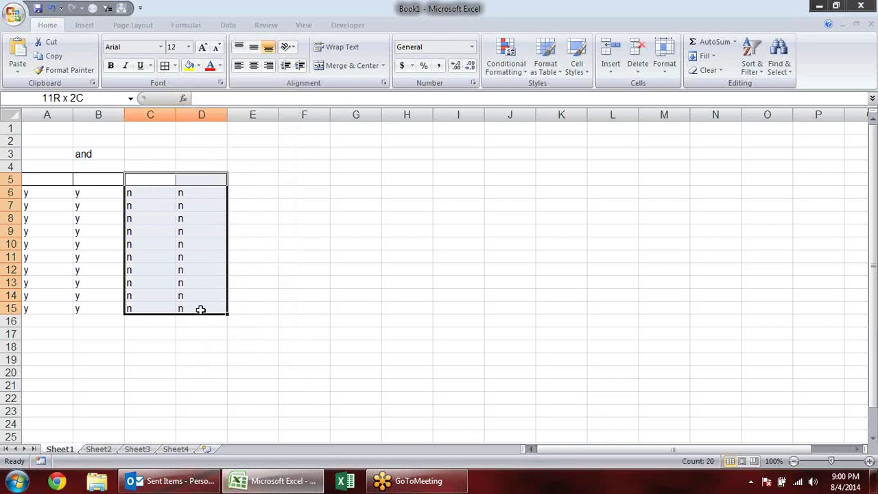
{"action": "left_click", "coordinate": [254, 191]}
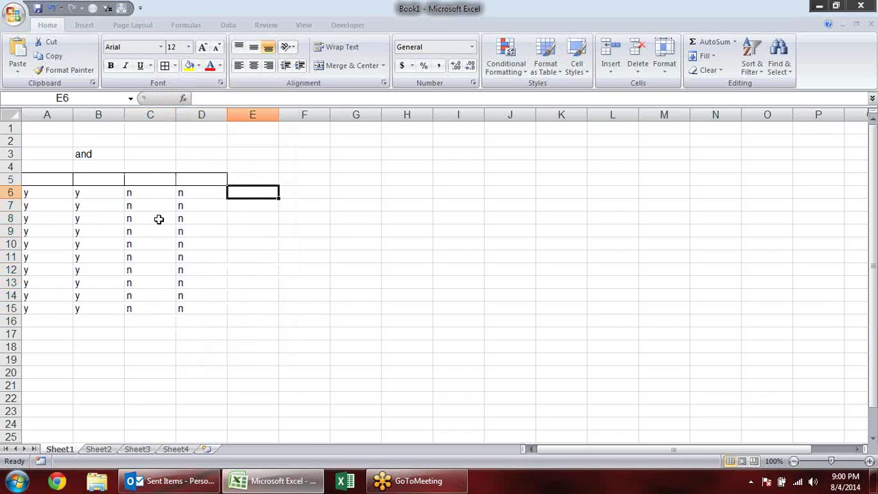
- Cancel the formula started in E6 and check the y/n values in row 6
{"action": "type", "text": "="}
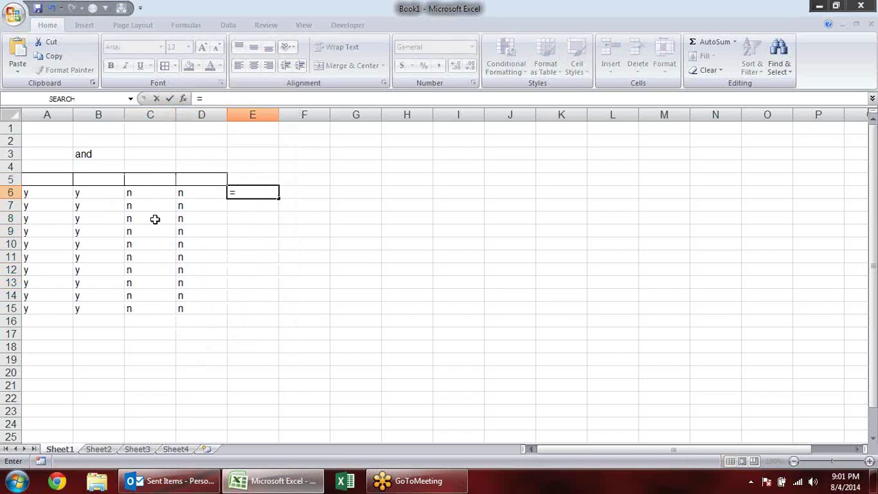
{"action": "key", "text": "Escape"}
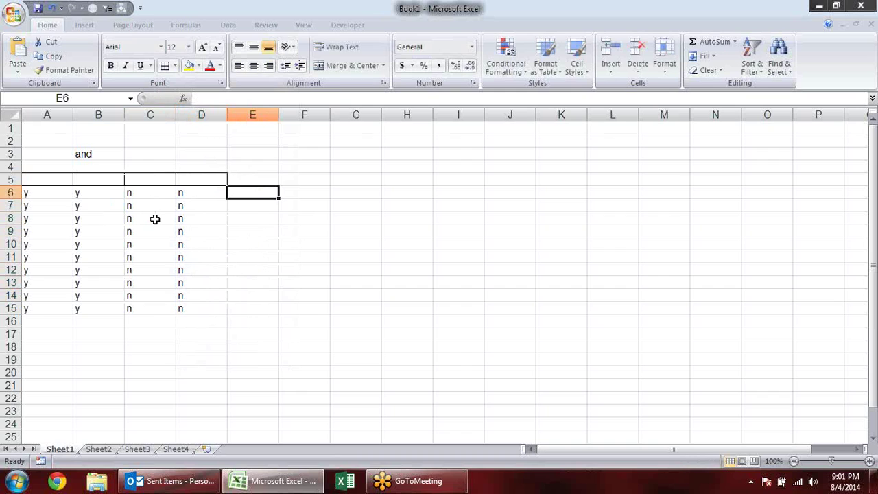
{"action": "left_click", "coordinate": [39, 195]}
{"action": "left_click", "coordinate": [86, 197]}
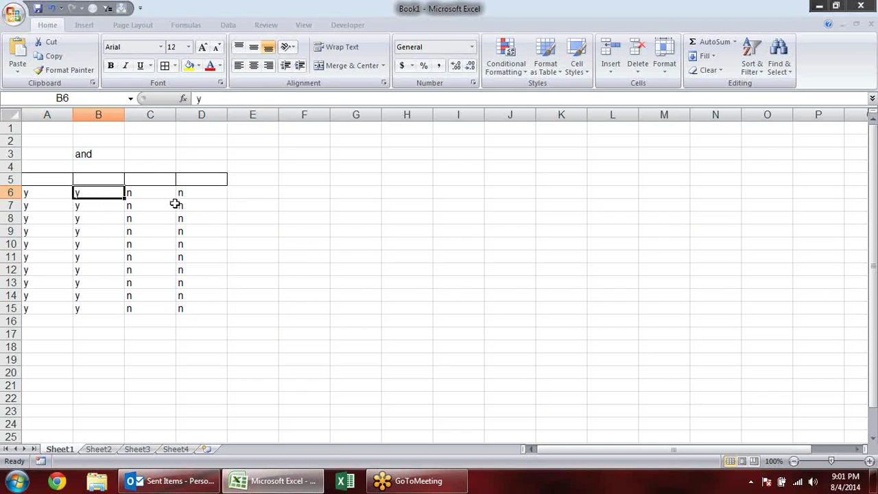
{"action": "left_click", "coordinate": [157, 193]}
{"action": "left_click", "coordinate": [197, 195]}
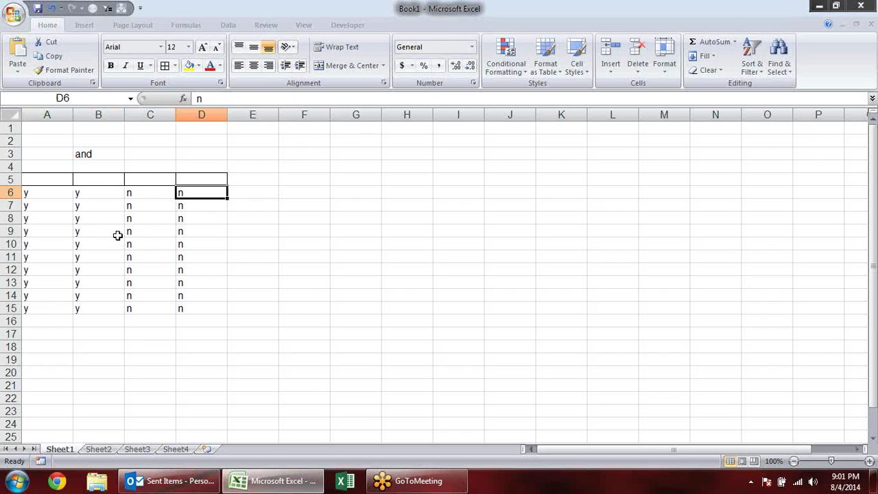
{"action": "left_click", "coordinate": [106, 192]}
{"action": "left_click", "coordinate": [198, 204]}
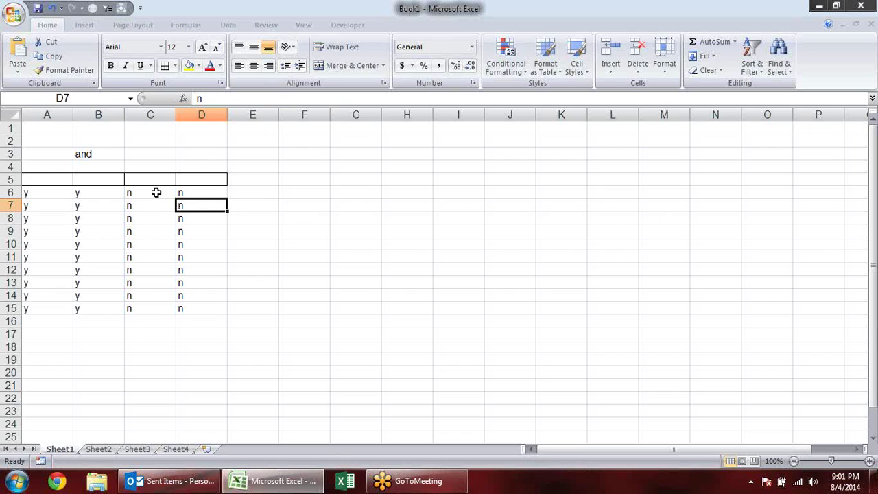
- Give C5:D15 and A5:B15 a yellow fill
{"action": "left_click", "coordinate": [157, 192]}
{"action": "mouse_move", "coordinate": [151, 173]}
{"action": "left_mouse_down"}
{"action": "mouse_move", "coordinate": [197, 276]}
{"action": "mouse_move", "coordinate": [197, 304]}
{"action": "left_mouse_up"}
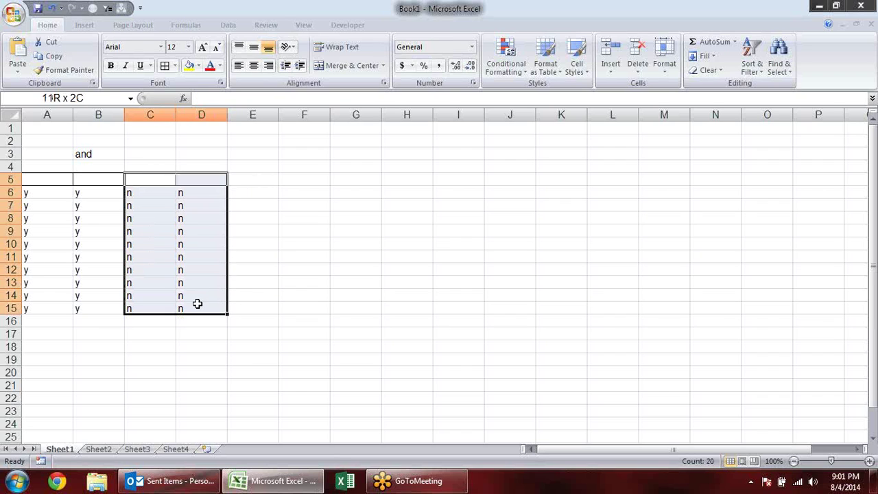
{"action": "left_click", "coordinate": [190, 65]}
{"action": "left_click_drag", "start_coordinate": [53, 179], "coordinate": [103, 307]}
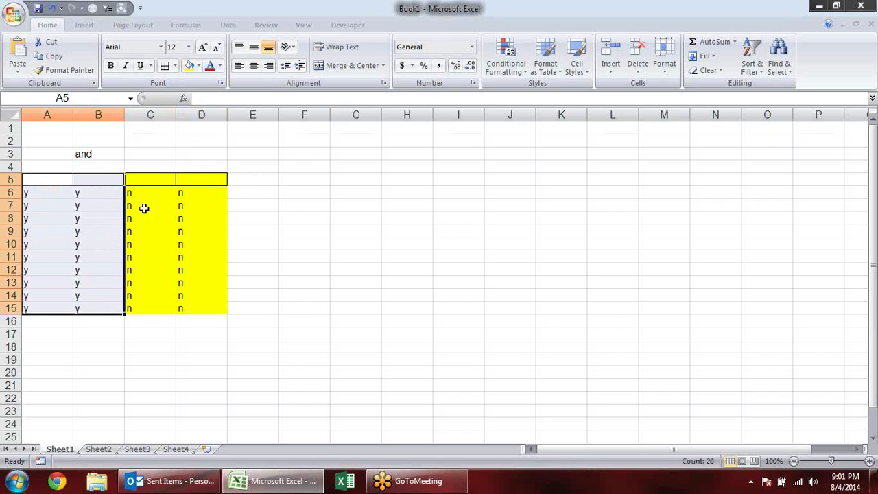
{"action": "left_click", "coordinate": [190, 67]}
- Point out A6 and B6, then begin an =OR formula in E6
{"action": "left_click", "coordinate": [47, 190]}
{"action": "key", "text": "Right"}
{"action": "left_click", "coordinate": [28, 195]}
{"action": "left_click", "coordinate": [85, 195]}
{"action": "left_click", "coordinate": [38, 190]}
{"action": "left_click", "coordinate": [91, 190]}
{"action": "left_click", "coordinate": [275, 194]}
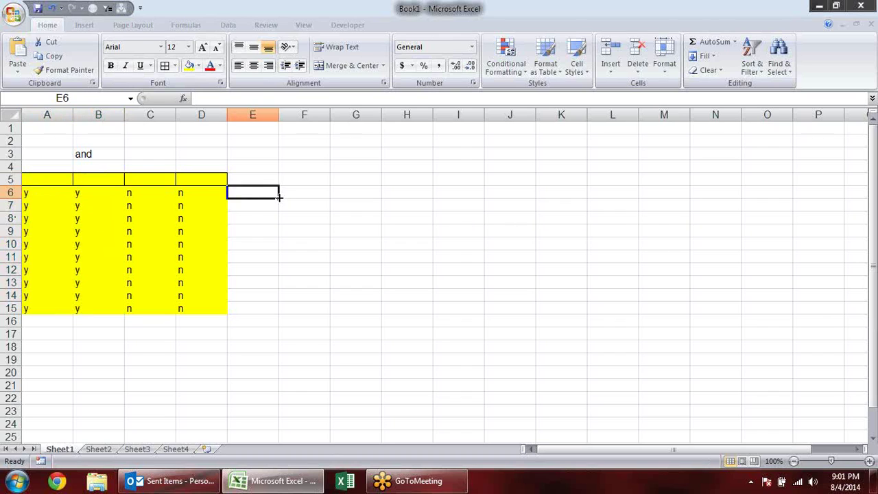
{"action": "type", "text": "="}
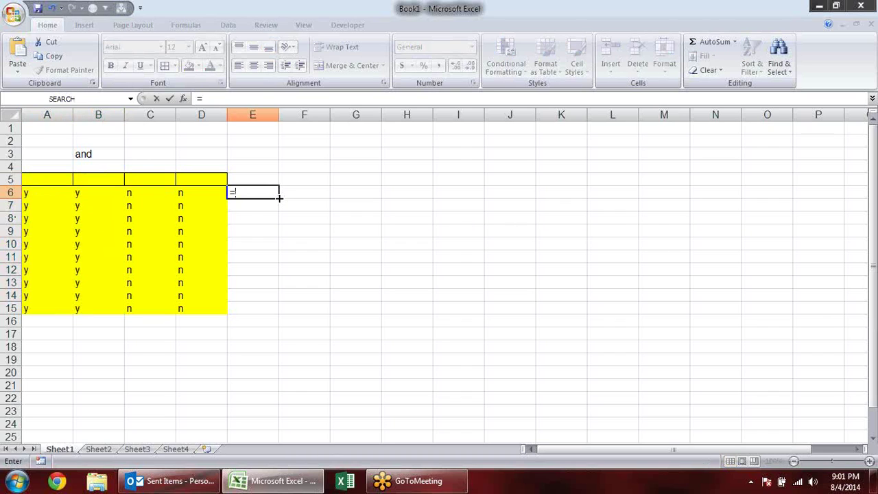
{"action": "type", "text": "or"}
- Enter =OR(A6="y",B6="y") in E6
{"action": "key", "text": "Tab"}
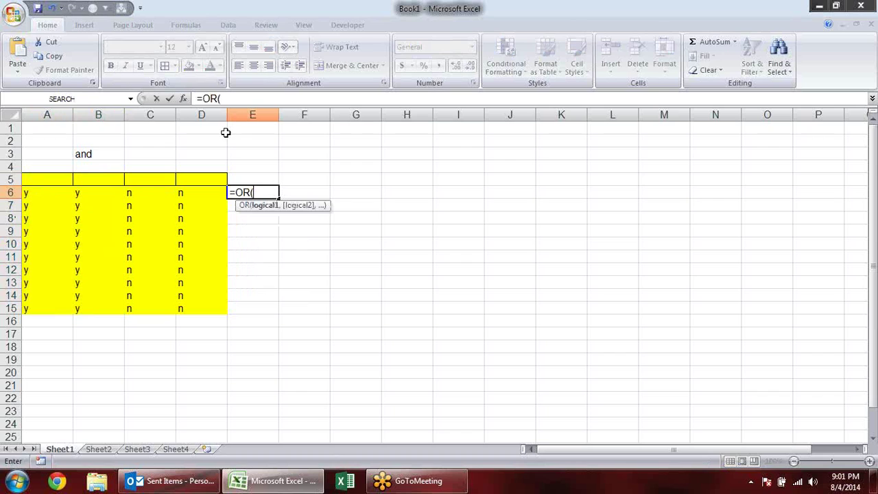
{"action": "left_click", "coordinate": [30, 192]}
{"action": "type", "text": "="}
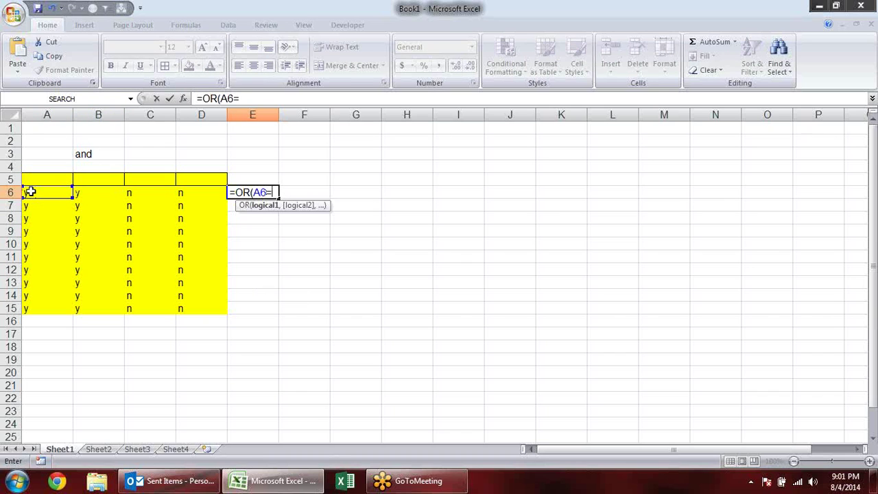
{"action": "type", "text": "Y"}
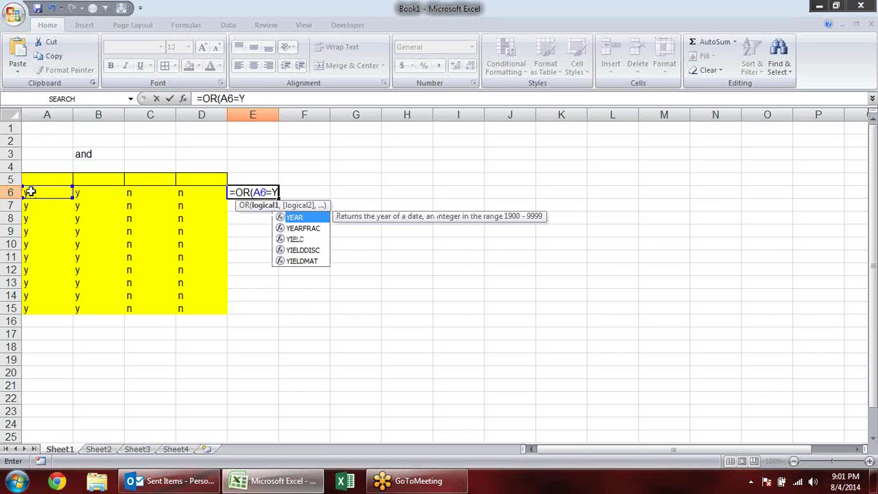
{"action": "key", "text": "BackSpace"}
{"action": "type", "text": "y"}
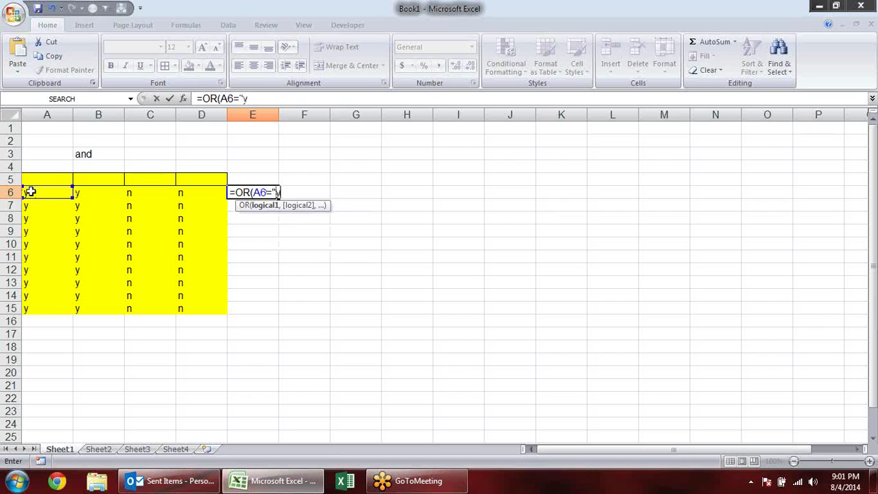
{"action": "type", "text": "\","}
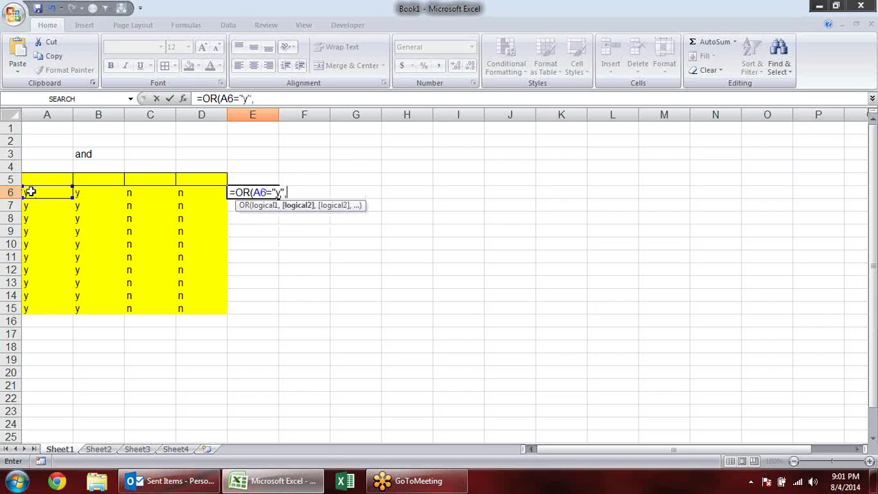
{"action": "left_click", "coordinate": [101, 192]}
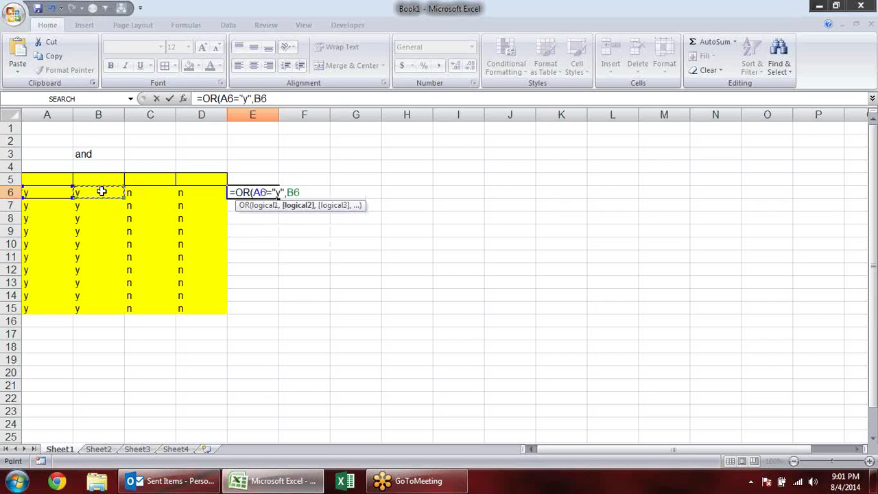
{"action": "type", "text": "=\"y"}
{"action": "key", "text": "Return"}
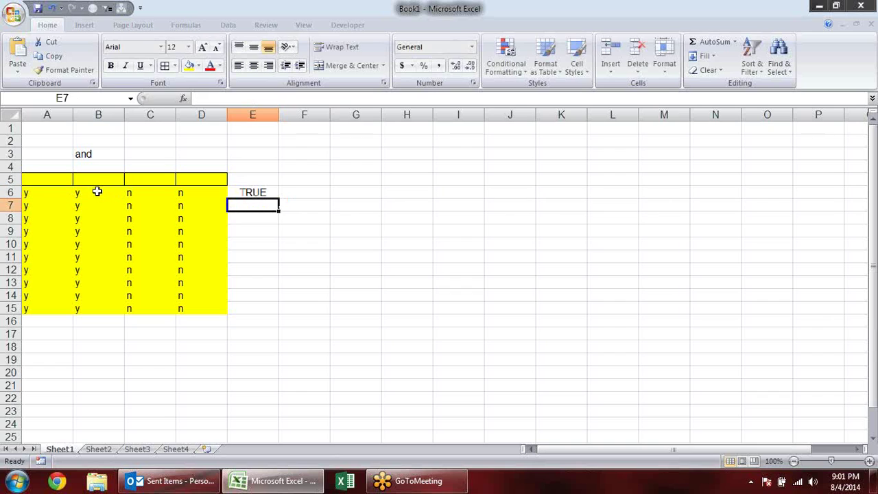
- Evaluate both OR conditions in E6 with F9, showing TRUE for each
{"action": "double_click", "coordinate": [251, 194]}
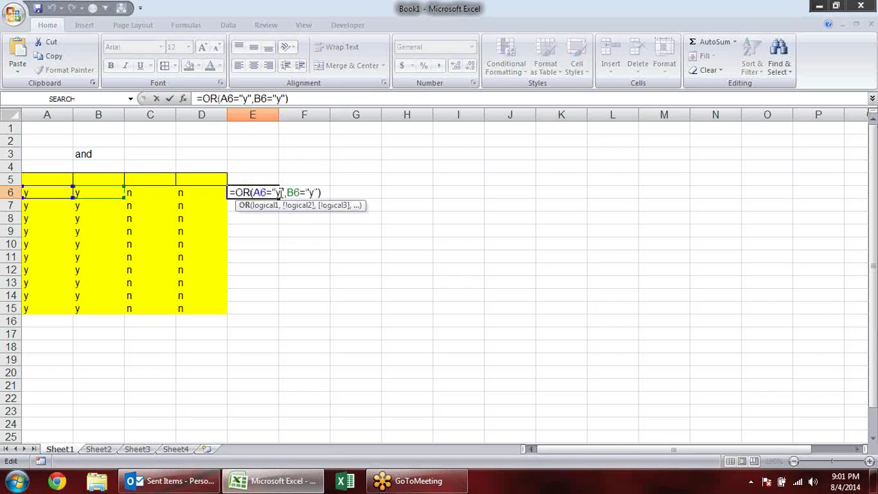
{"action": "left_click_drag", "start_coordinate": [284, 192], "coordinate": [253, 192]}
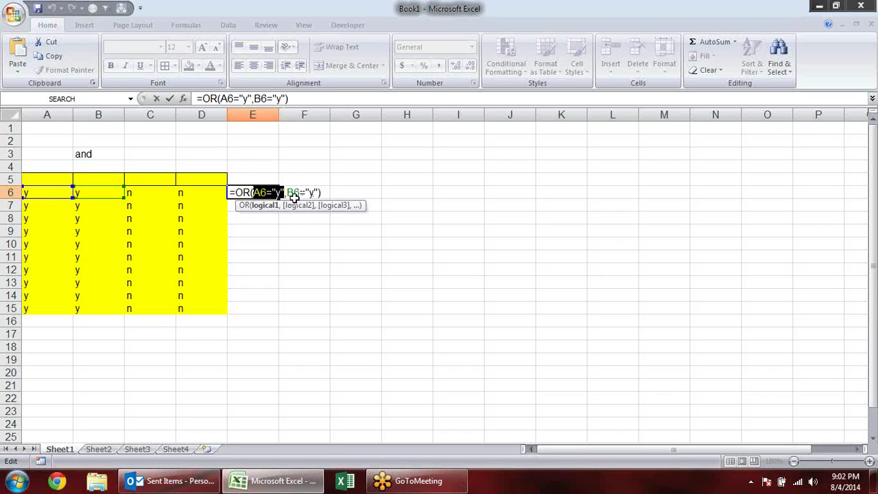
{"action": "key", "text": "F9"}
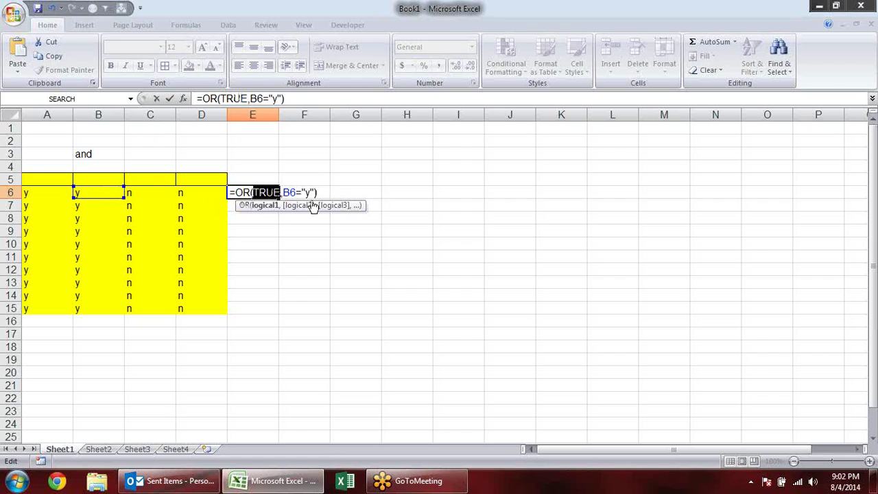
{"action": "left_click", "coordinate": [304, 205]}
{"action": "key", "text": "F9"}
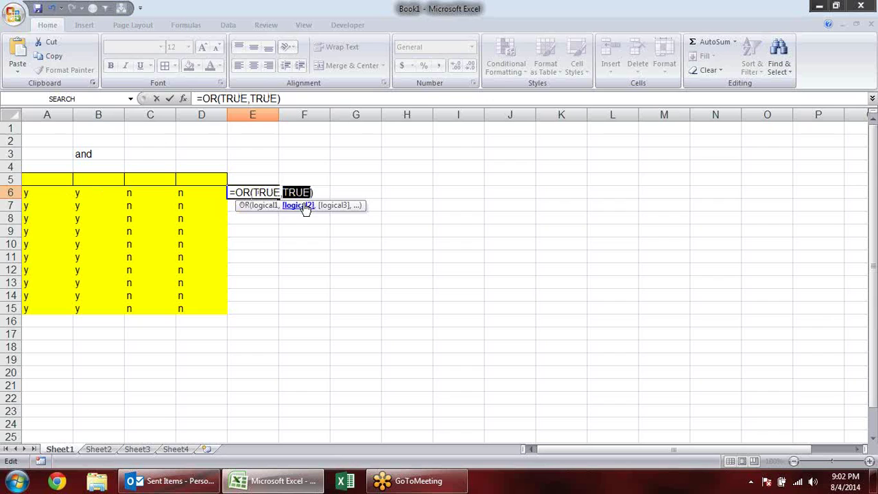
- Leave the formula unchanged and change B6 to n
{"action": "key", "text": "Escape"}
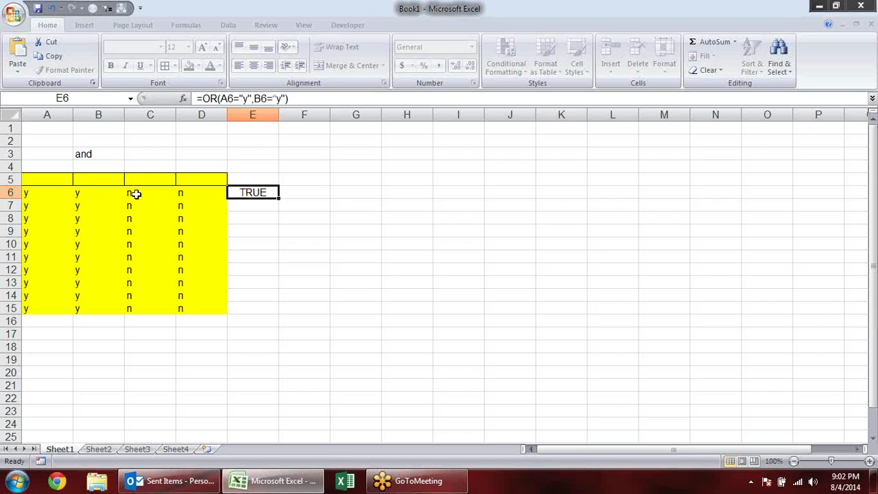
{"action": "left_click", "coordinate": [114, 192]}
{"action": "left_click", "coordinate": [276, 192]}
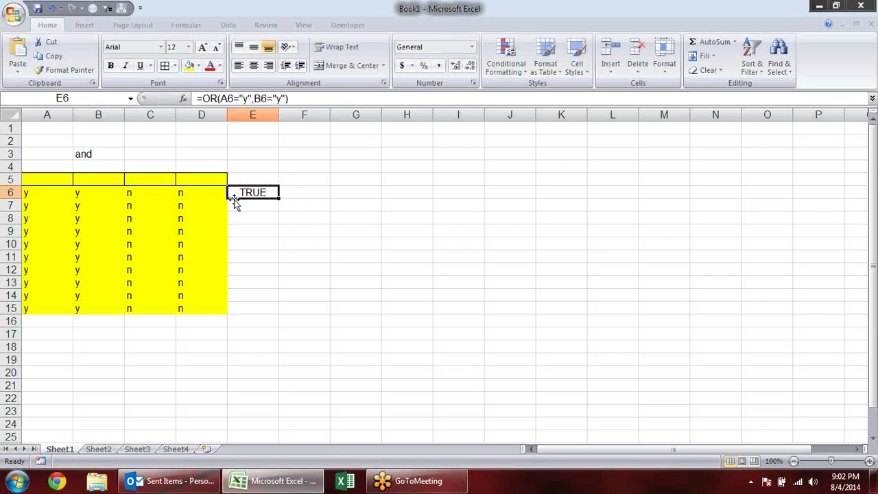
{"action": "left_click", "coordinate": [99, 192]}
{"action": "type", "text": "n"}
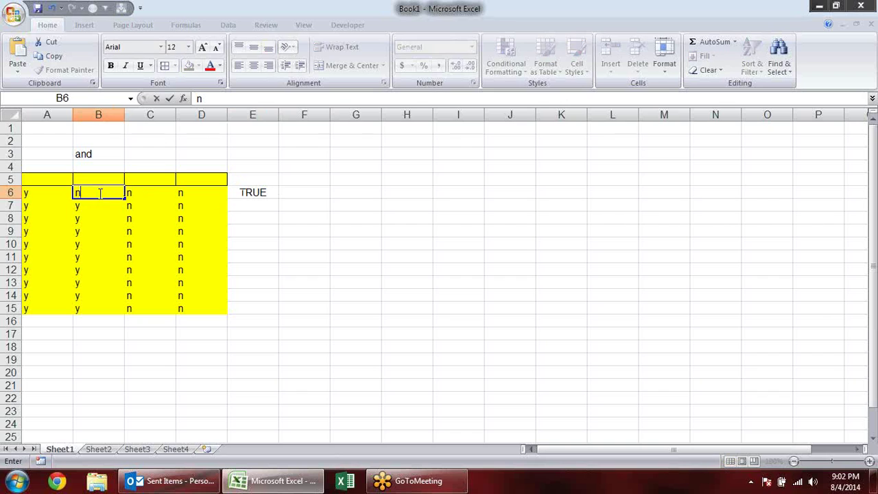
{"action": "key", "text": "Return"}
- Evaluate E6's conditions to confirm it stays TRUE, then fill the formula into F6
{"action": "double_click", "coordinate": [271, 191]}
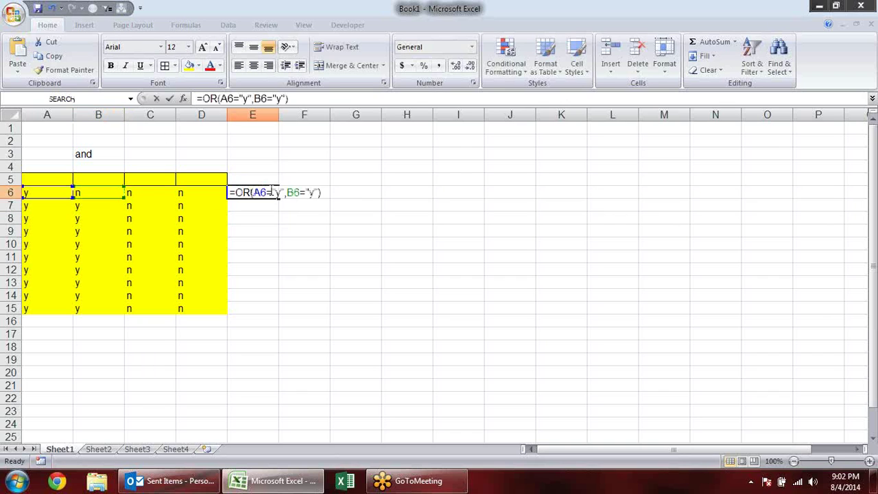
{"action": "left_click_drag", "start_coordinate": [320, 192], "coordinate": [293, 192]}
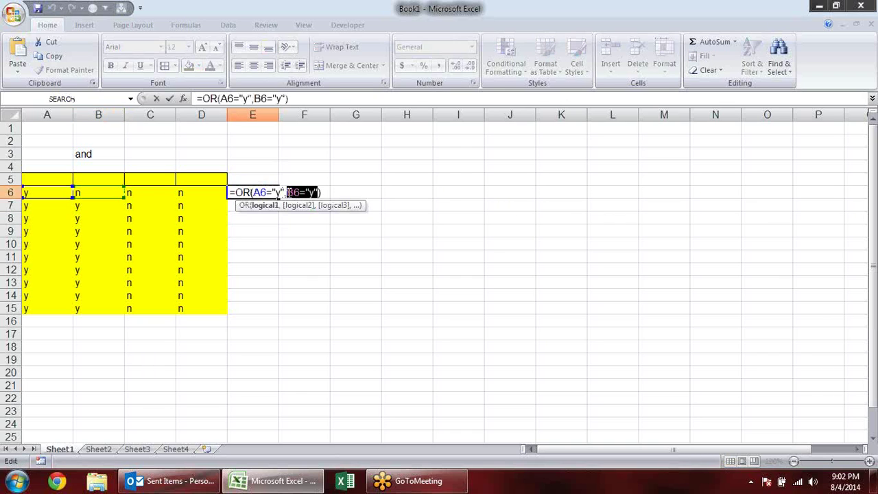
{"action": "key", "text": "F9"}
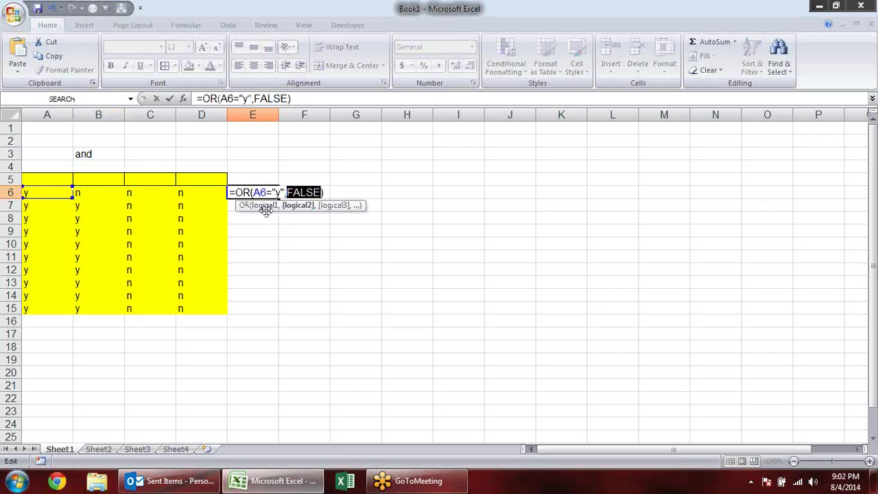
{"action": "left_click", "coordinate": [266, 205]}
{"action": "key", "text": "F9"}
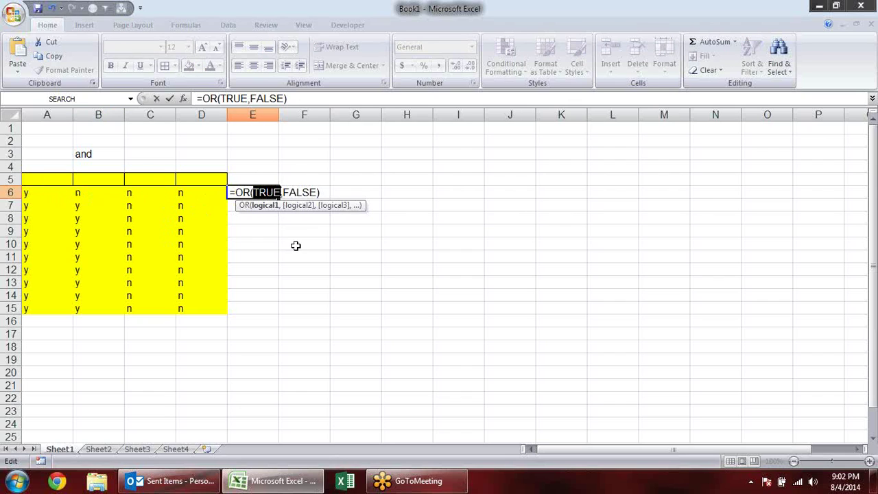
{"action": "key", "text": "Escape"}
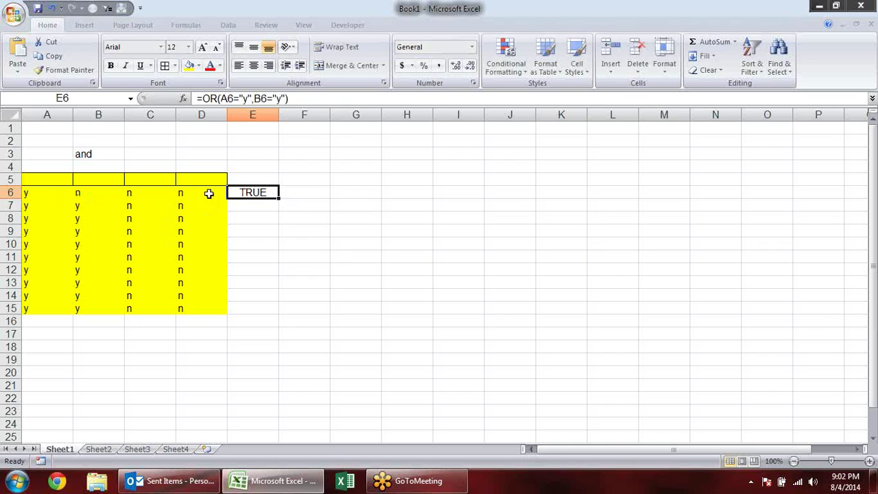
{"action": "left_click_drag", "start_coordinate": [279, 200], "coordinate": [338, 196]}
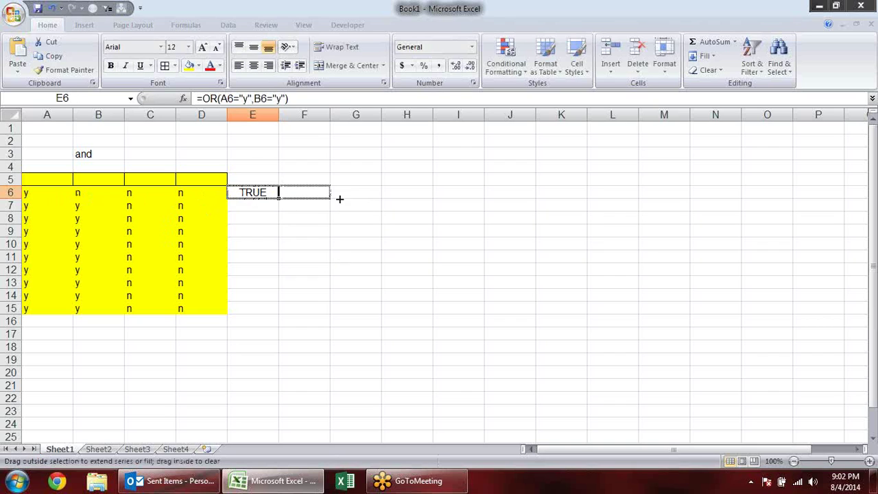
- Rewrite F6's formula as =OR(D6="n",C6="y")
{"action": "left_click", "coordinate": [306, 195]}
{"action": "key", "text": "F2"}
{"action": "left_click_drag", "start_coordinate": [118, 199], "coordinate": [214, 197]}
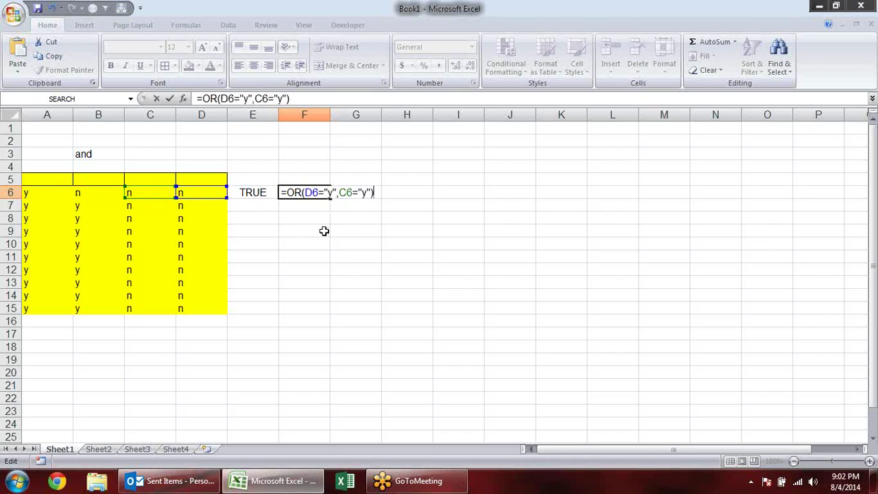
{"action": "key", "text": "Return"}
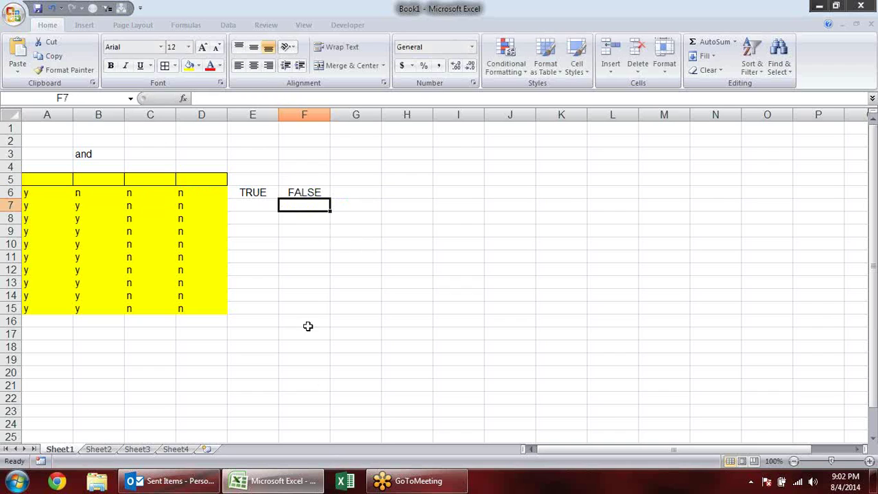
{"action": "left_click", "coordinate": [292, 193]}
{"action": "double_click", "coordinate": [291, 193]}
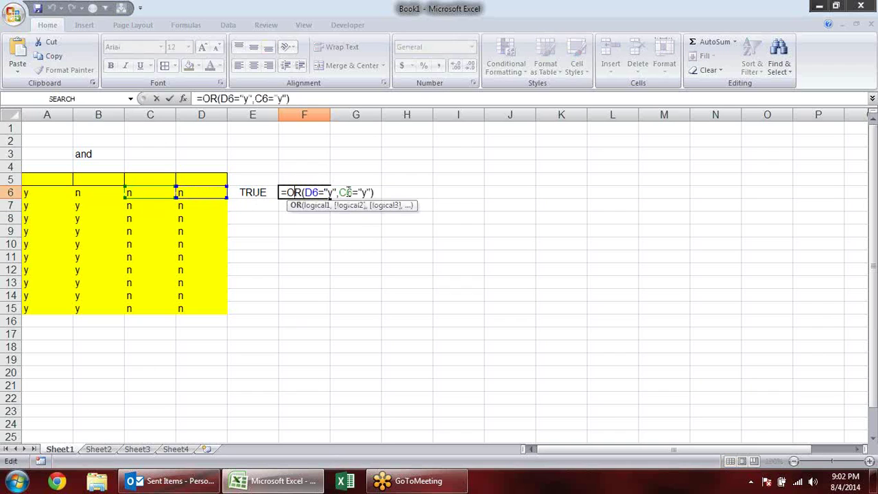
{"action": "left_click", "coordinate": [334, 193]}
{"action": "key", "text": "BackSpace"}
{"action": "type", "text": "n"}
{"action": "left_click", "coordinate": [366, 192]}
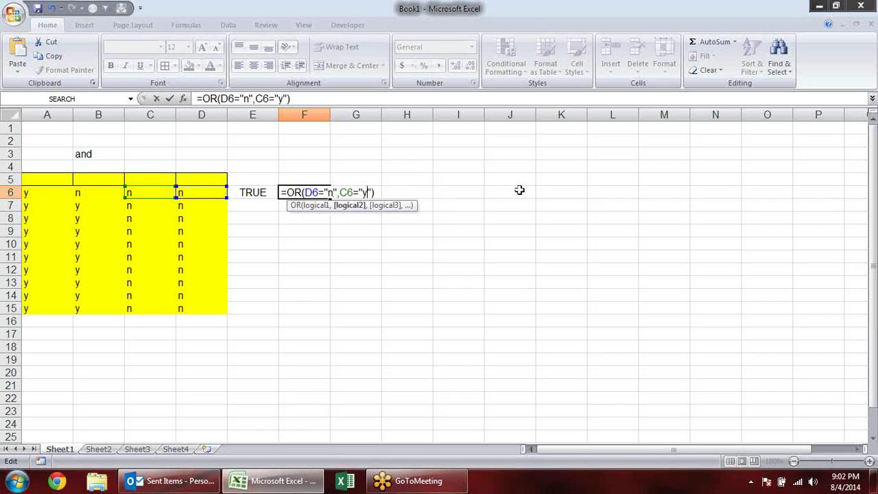
{"action": "key", "text": "Return"}
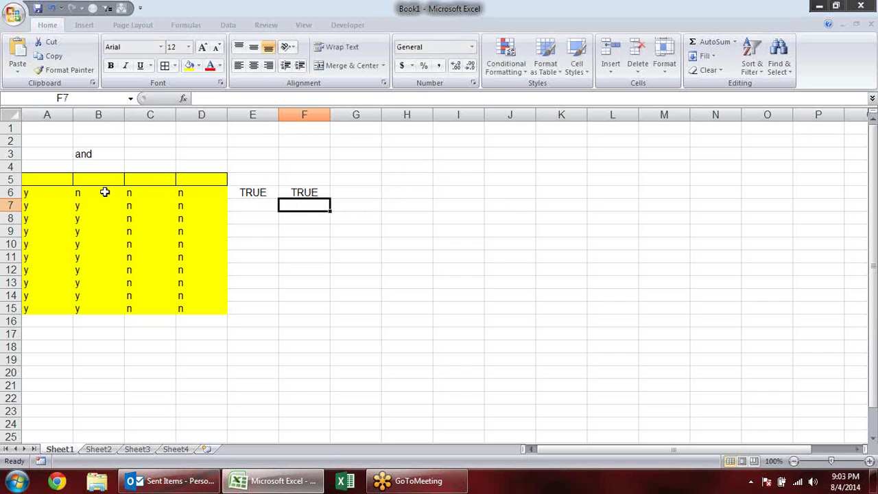
- Change C6 to y and review the A:B and C:D value columns
{"action": "left_click", "coordinate": [159, 190]}
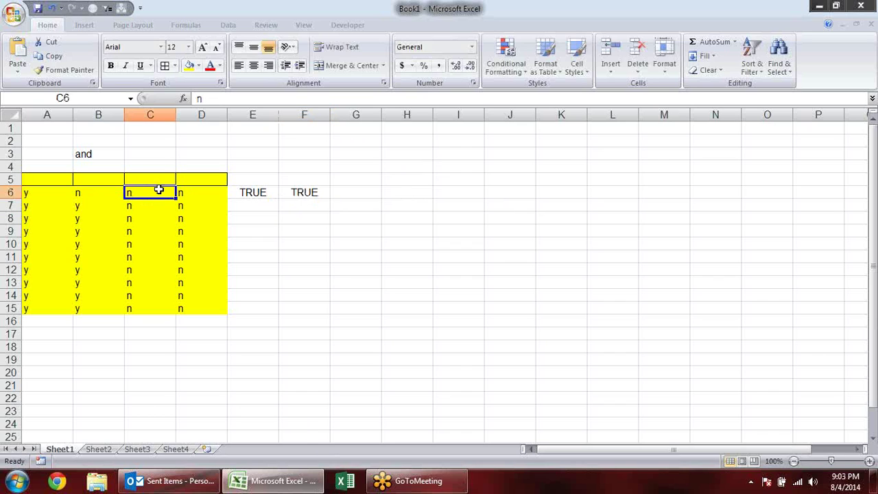
{"action": "type", "text": "y"}
{"action": "key", "text": "Return"}
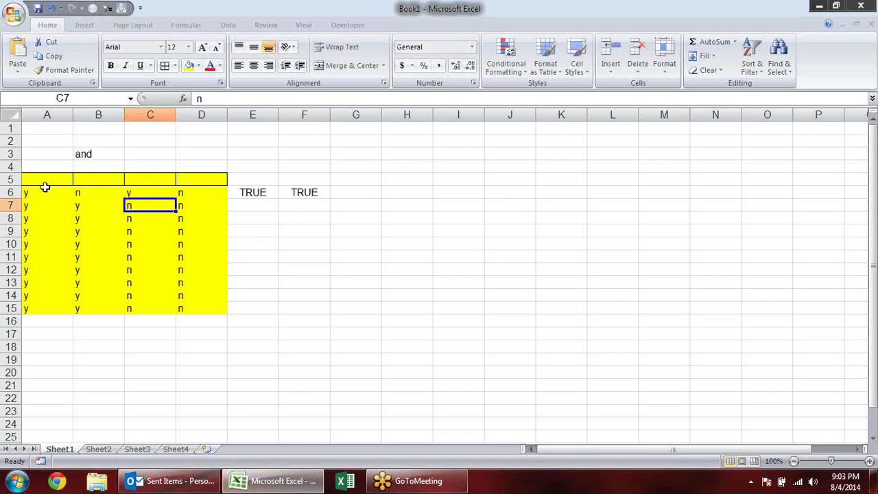
{"action": "left_click_drag", "start_coordinate": [37, 180], "coordinate": [72, 304]}
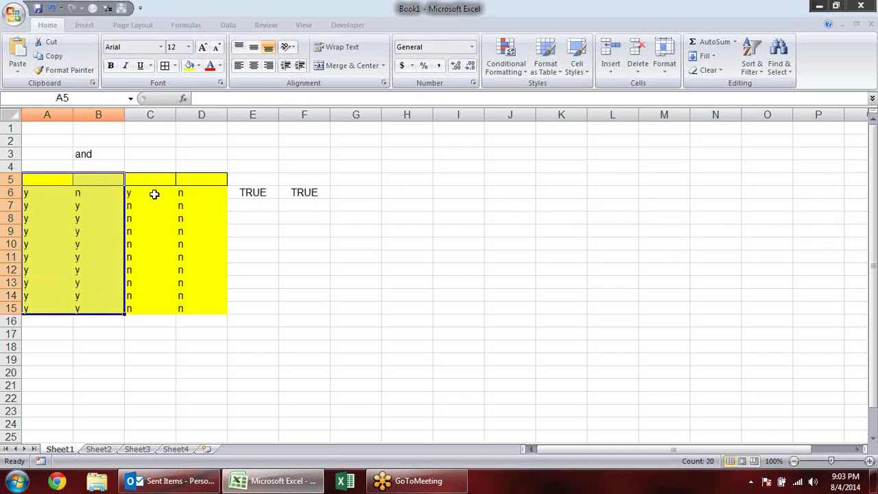
{"action": "left_click_drag", "start_coordinate": [153, 192], "coordinate": [186, 308]}
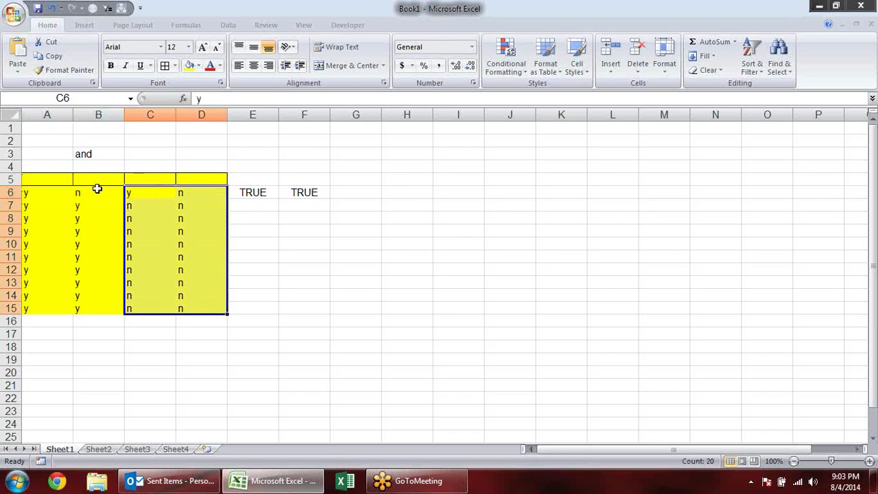
{"action": "left_click_drag", "start_coordinate": [37, 192], "coordinate": [81, 309]}
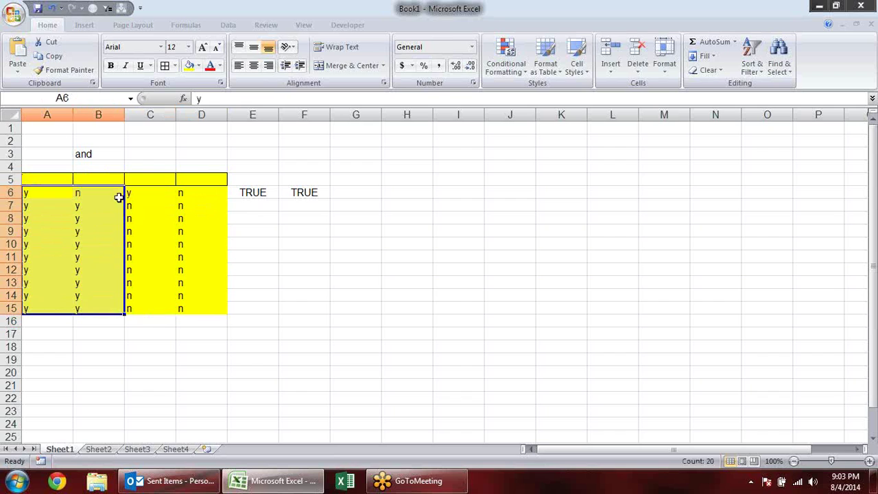
{"action": "left_click", "coordinate": [355, 193]}
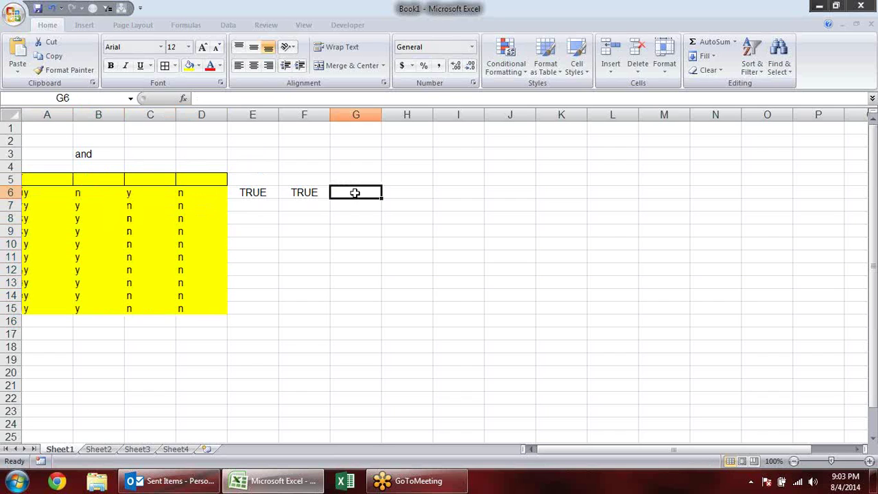
- Enter =AND(E6,F6) in G6
{"action": "type", "text": "=an"}
{"action": "key", "text": "Tab"}
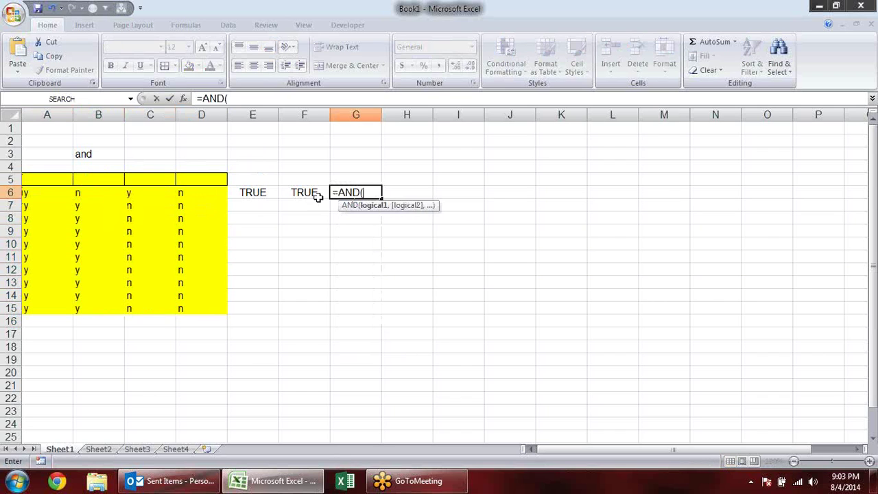
{"action": "left_click", "coordinate": [254, 195]}
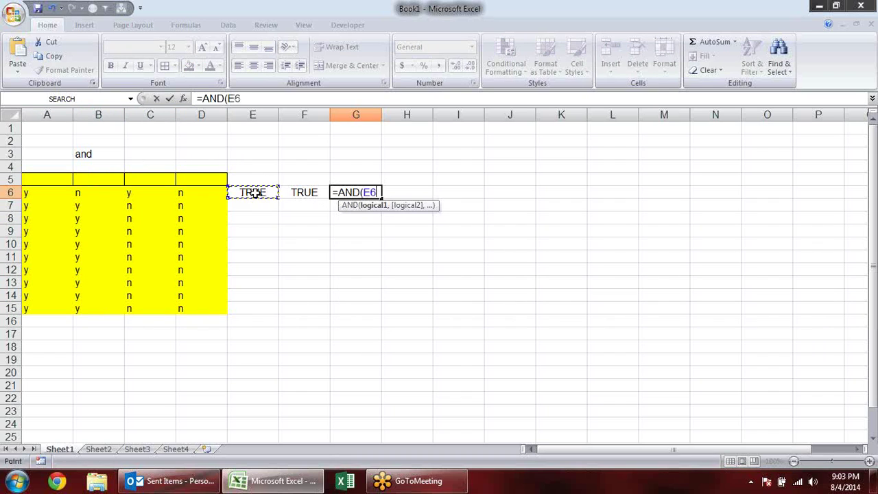
{"action": "type", "text": ","}
{"action": "left_click", "coordinate": [308, 192]}
{"action": "type", "text": ","}
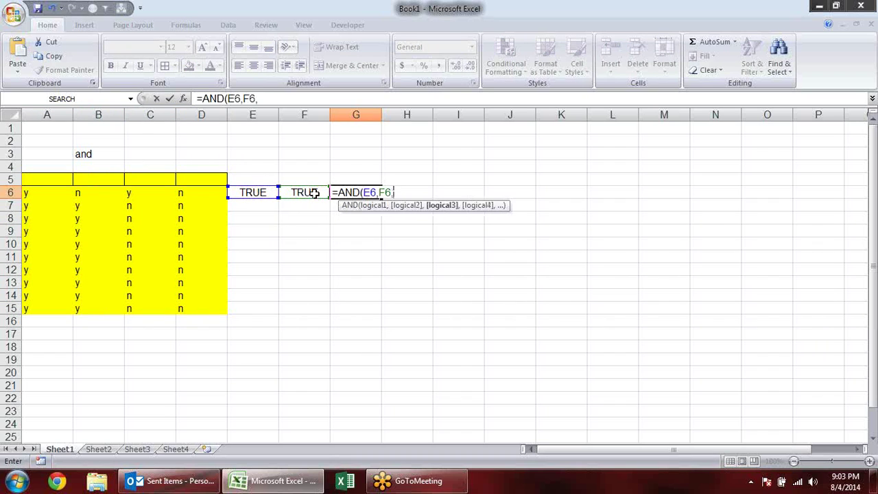
{"action": "key", "text": "BackSpace"}
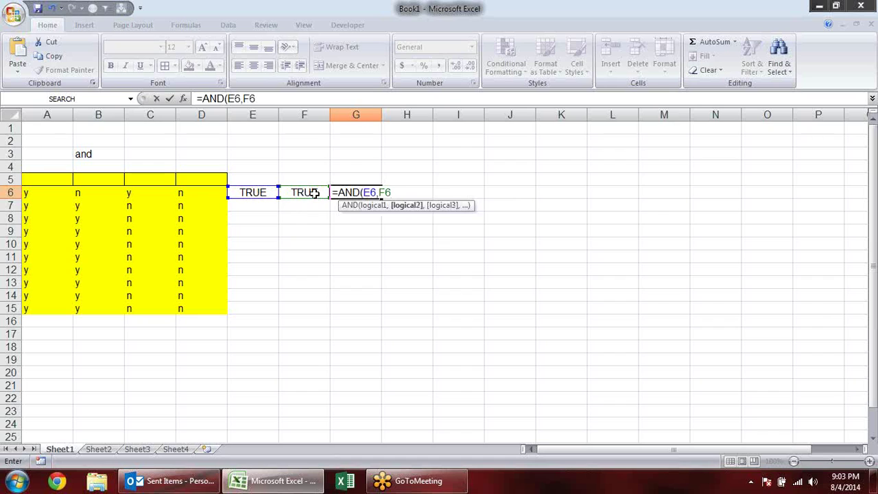
{"action": "type", "text": ")"}
{"action": "key", "text": "Return"}
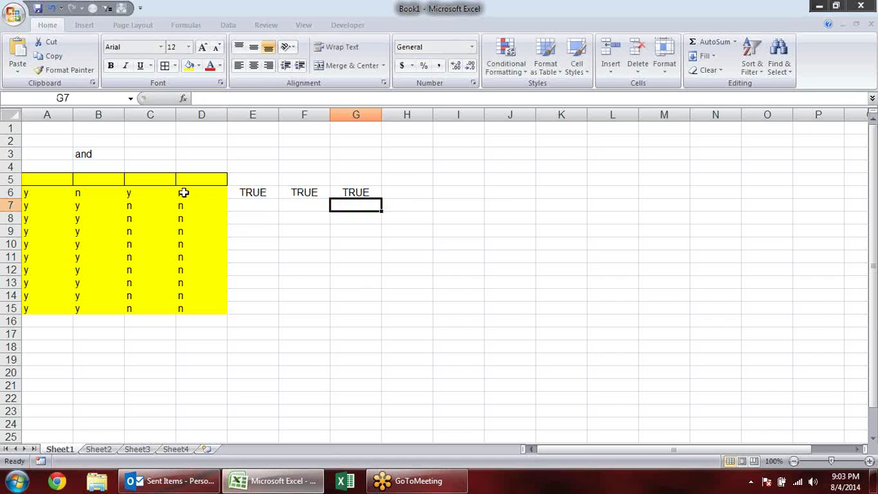
- Switch A6 to n to show FALSE, bold G6, then restore A6 to y
{"action": "left_click", "coordinate": [78, 192]}
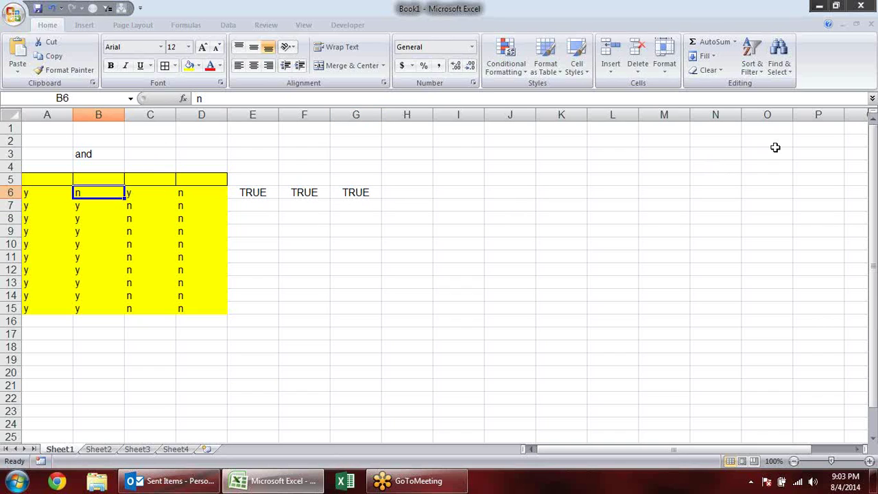
{"action": "key", "text": "Left"}
{"action": "type", "text": "n"}
{"action": "key", "text": "Return"}
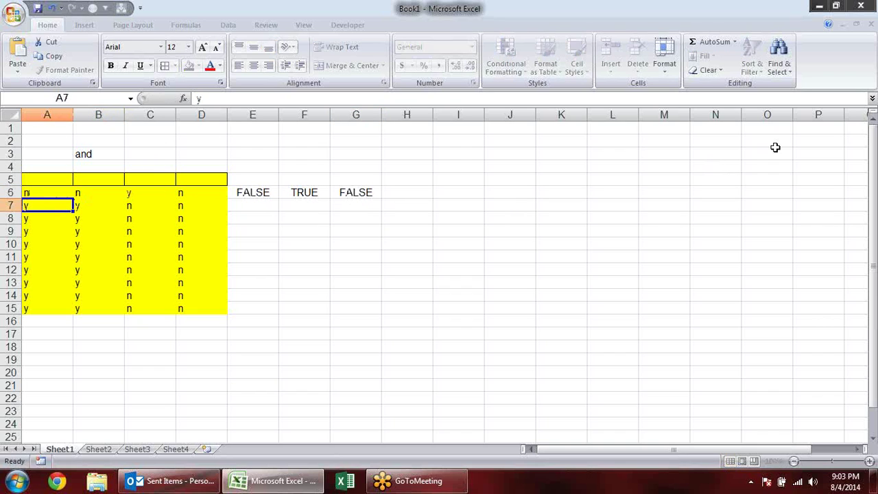
{"action": "left_click", "coordinate": [370, 192]}
{"action": "key", "text": "ctrl+b"}
{"action": "left_click", "coordinate": [52, 191]}
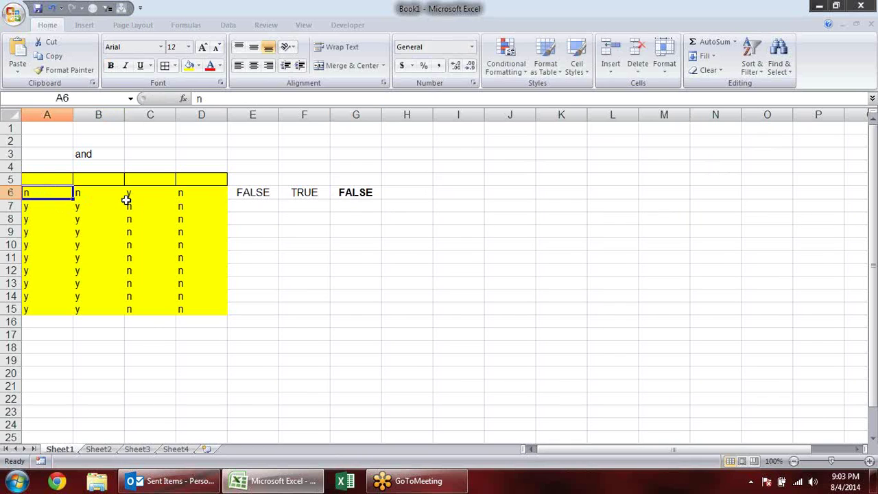
{"action": "type", "text": "y"}
{"action": "key", "text": "Return"}
- Set D6 to y, then back to n, and check the F6 and E6 results
{"action": "key", "text": "Up"}
{"action": "key", "text": "Right"}
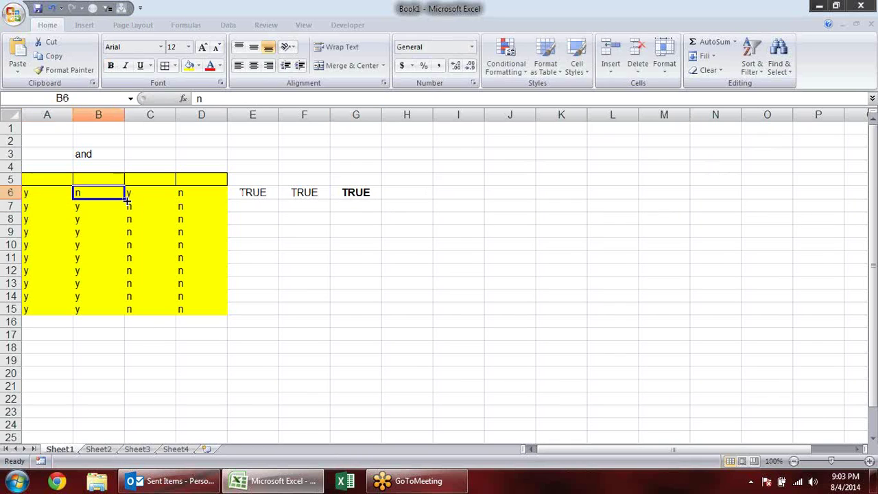
{"action": "key", "text": "Right"}
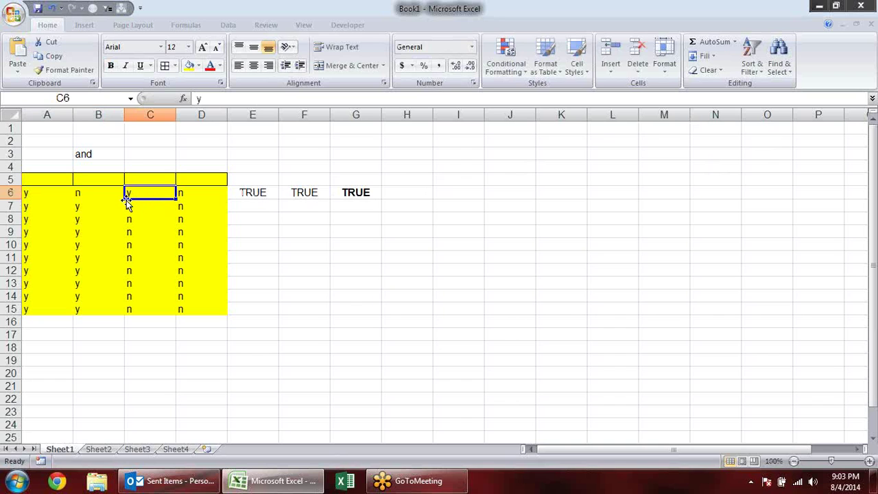
{"action": "key", "text": "Right"}
{"action": "type", "text": "y"}
{"action": "key", "text": "Return"}
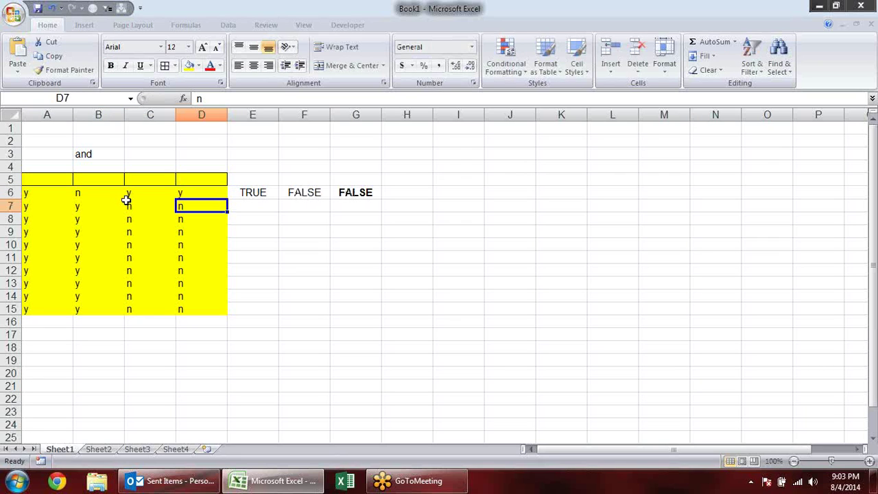
{"action": "key", "text": "Up"}
{"action": "type", "text": "n"}
{"action": "key", "text": "Return"}
{"action": "key", "text": "Up"}
{"action": "key", "text": "Right"}
{"action": "key", "text": "Right"}
{"action": "key", "text": "Left"}
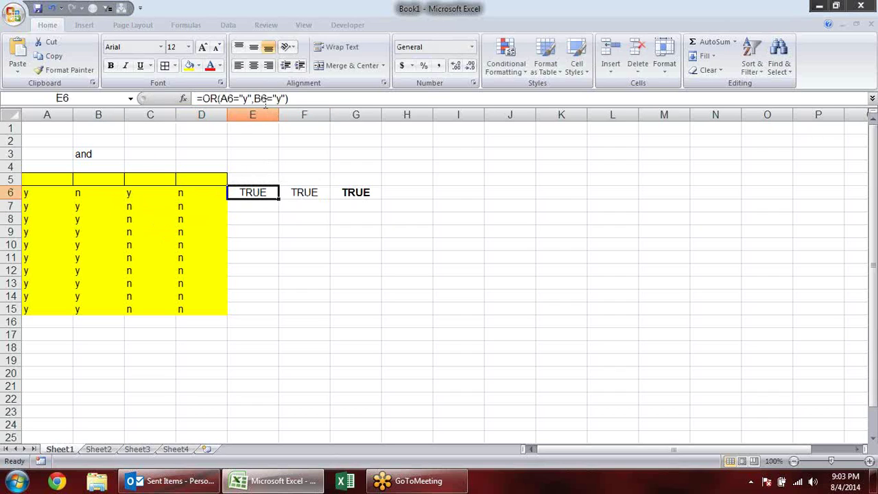
- Inspect the formulas in E6 and G6 without changing them
{"action": "key", "text": "F2"}
{"action": "key", "text": "Escape"}
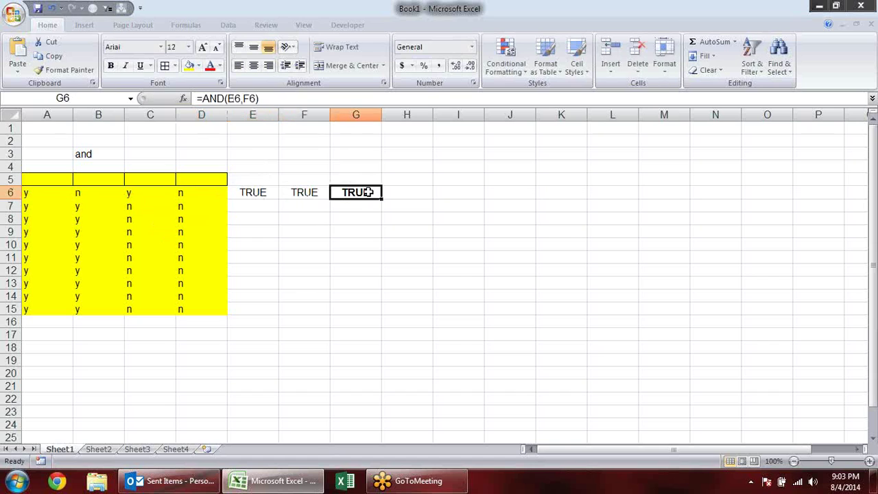
{"action": "double_click", "coordinate": [368, 191]}
{"action": "key", "text": "Escape"}
- Fill A5:B15 with grey, then select the whole A1:H17 demo area
{"action": "left_click_drag", "start_coordinate": [44, 181], "coordinate": [94, 309]}
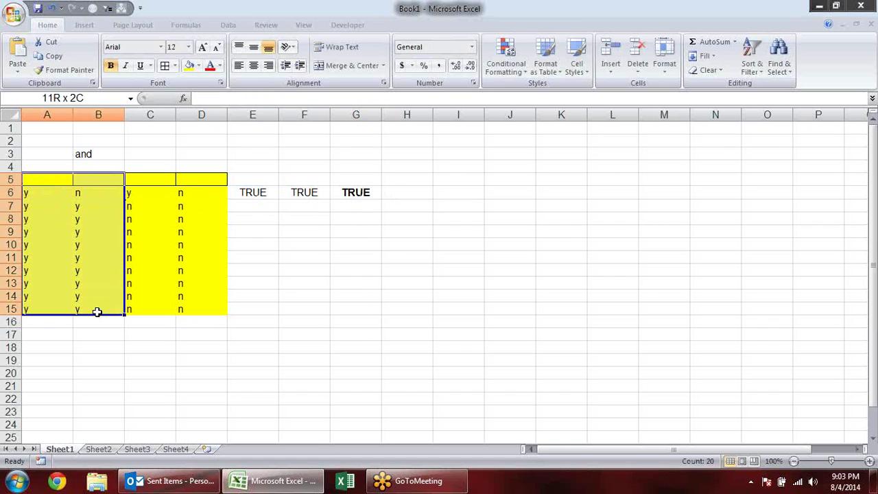
{"action": "left_click", "coordinate": [198, 65]}
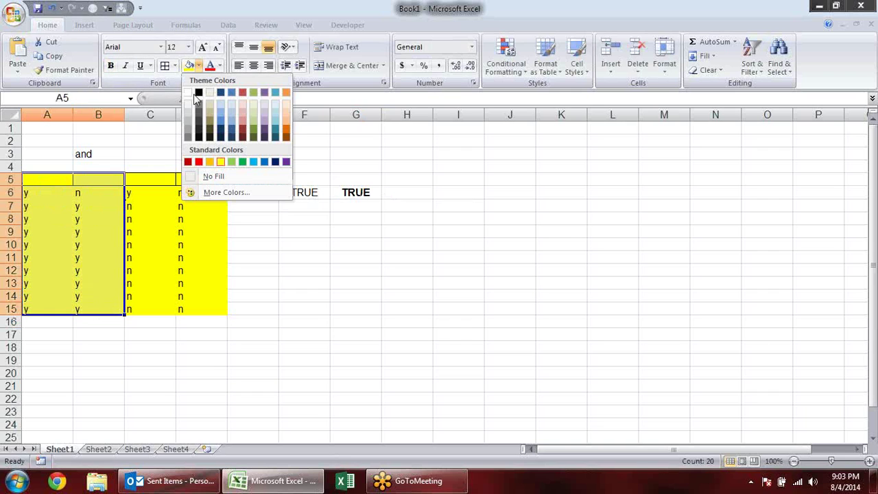
{"action": "left_click", "coordinate": [183, 132]}
{"action": "left_click_drag", "start_coordinate": [133, 181], "coordinate": [202, 319]}
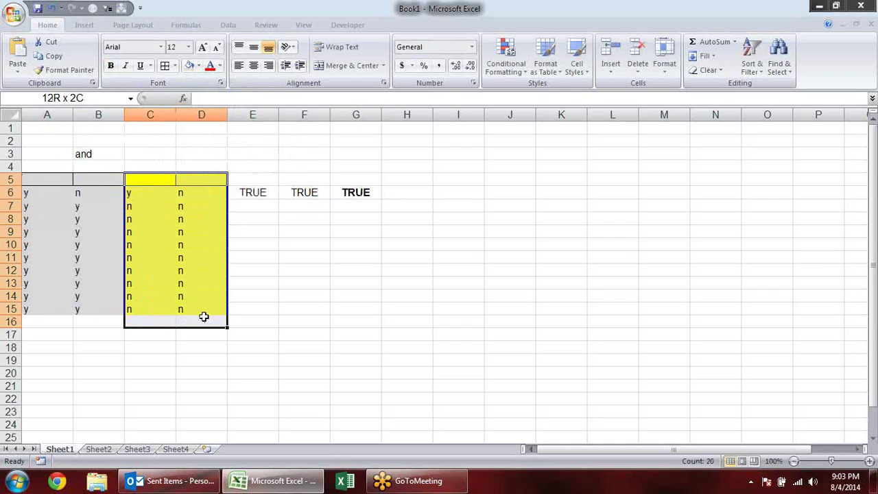
{"action": "left_click", "coordinate": [385, 258]}
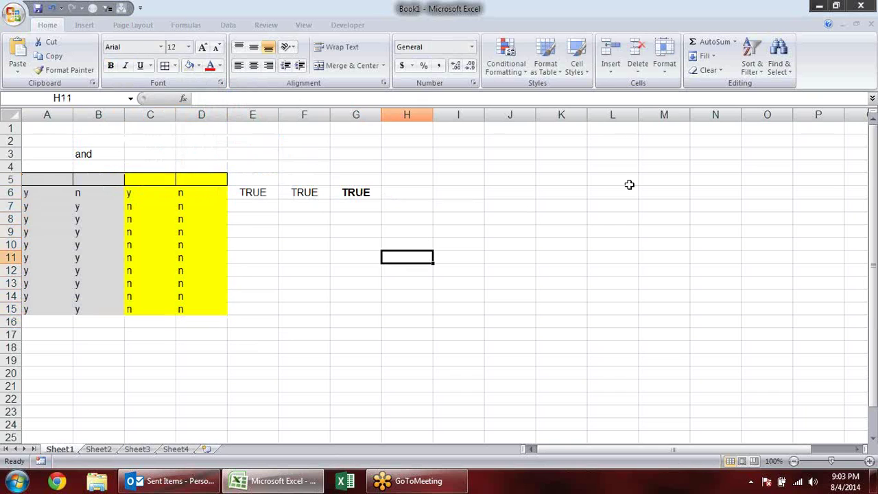
{"action": "left_click_drag", "start_coordinate": [250, 175], "coordinate": [392, 198]}
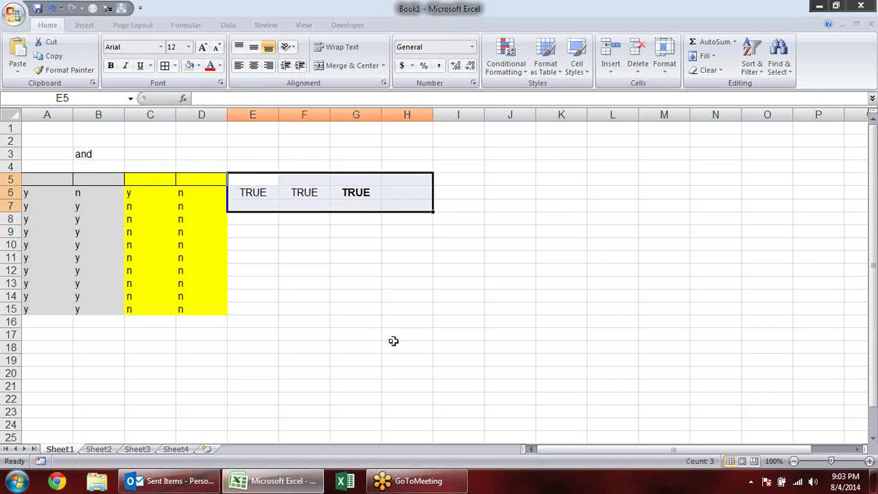
{"action": "left_click_drag", "start_coordinate": [391, 340], "coordinate": [3, 123]}
- Clear all formatting and contents from A1:H17
{"action": "key", "text": "alt+e"}
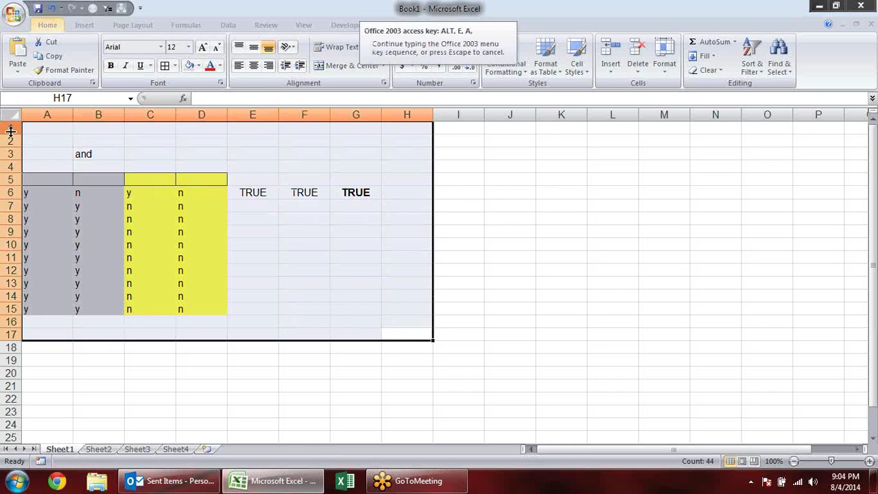
{"action": "key", "text": "a"}
{"action": "key", "text": "f"}
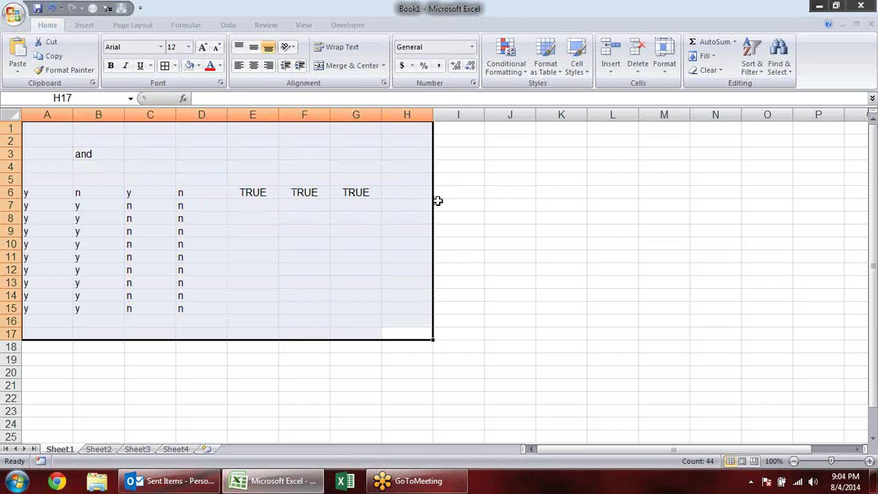
{"action": "key", "text": "Delete"}
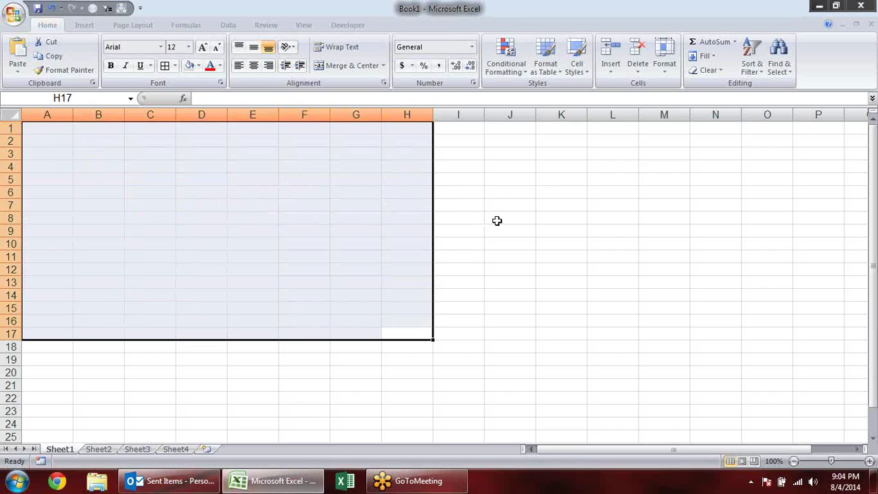
{"action": "left_click", "coordinate": [496, 221]}
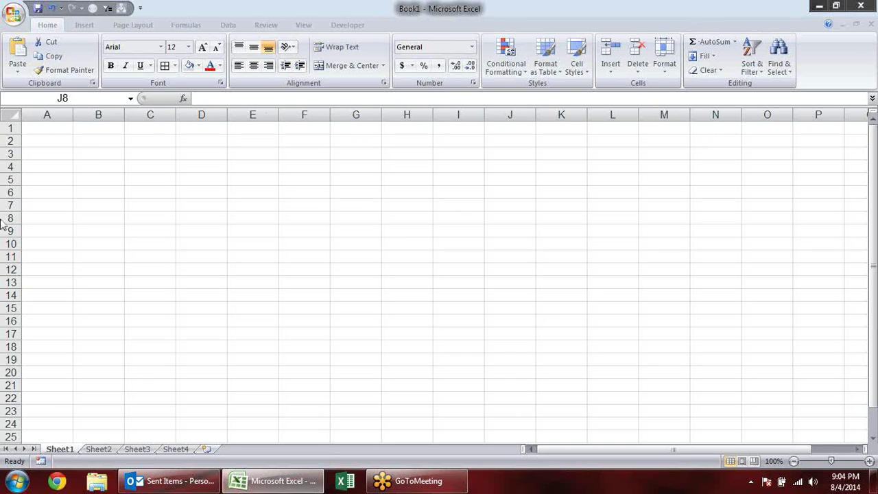
- Browse the Text functions list, then enter 1245 in cell A3
{"action": "left_click", "coordinate": [186, 25]}
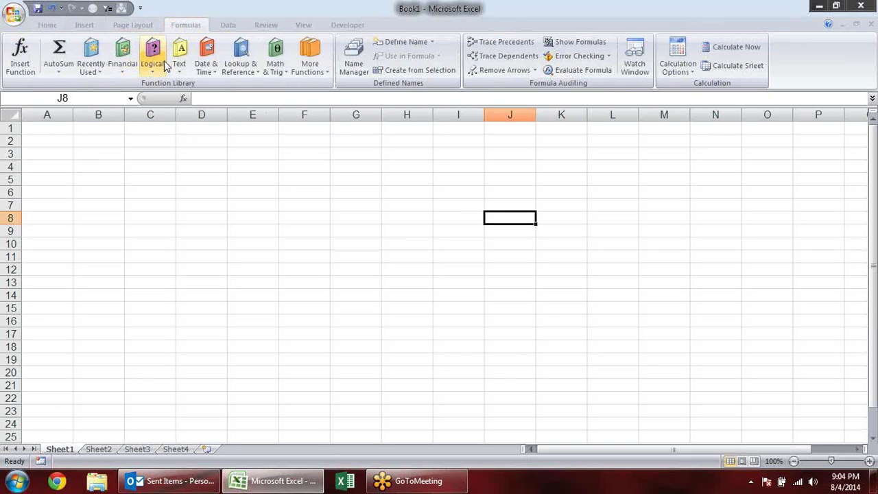
{"action": "left_click", "coordinate": [179, 55]}
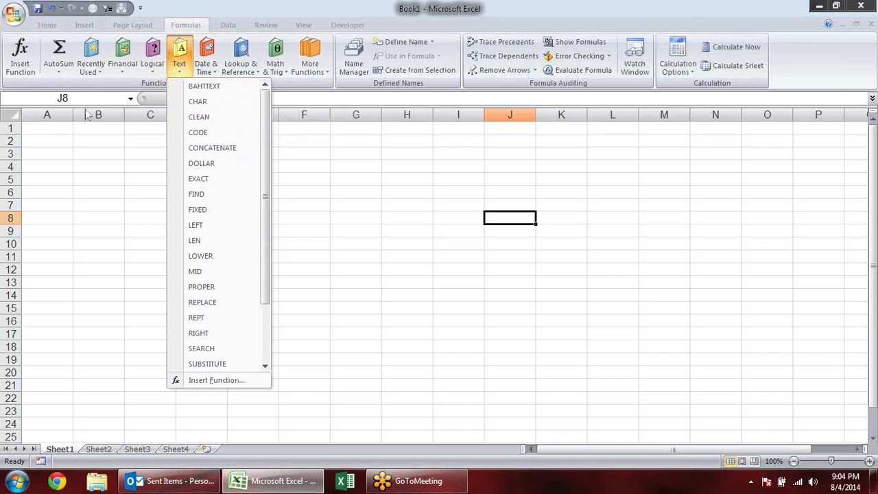
{"action": "left_click", "coordinate": [63, 142]}
{"action": "left_click", "coordinate": [50, 151]}
{"action": "type", "text": "1245"}
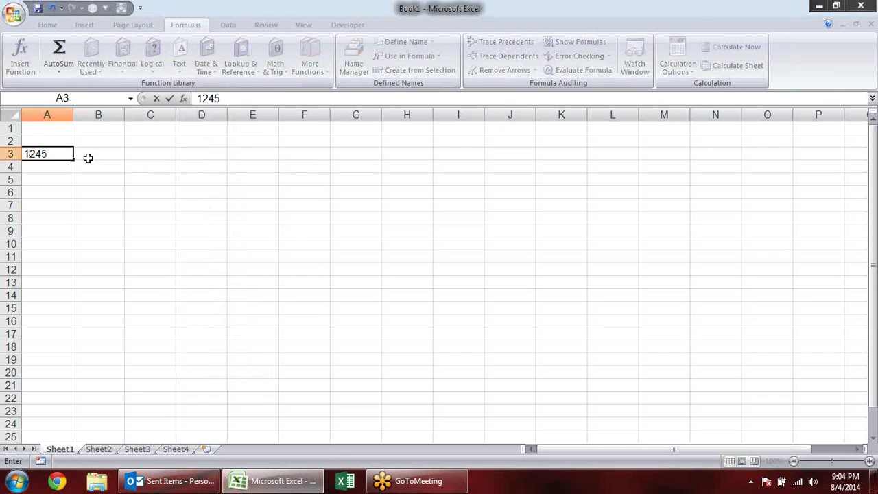
{"action": "left_click", "coordinate": [89, 165]}
- Enter =BAHTTEXT(A3) in B3 to spell 1245 in Thai baht words
{"action": "left_click", "coordinate": [90, 154]}
{"action": "type", "text": "=bh"}
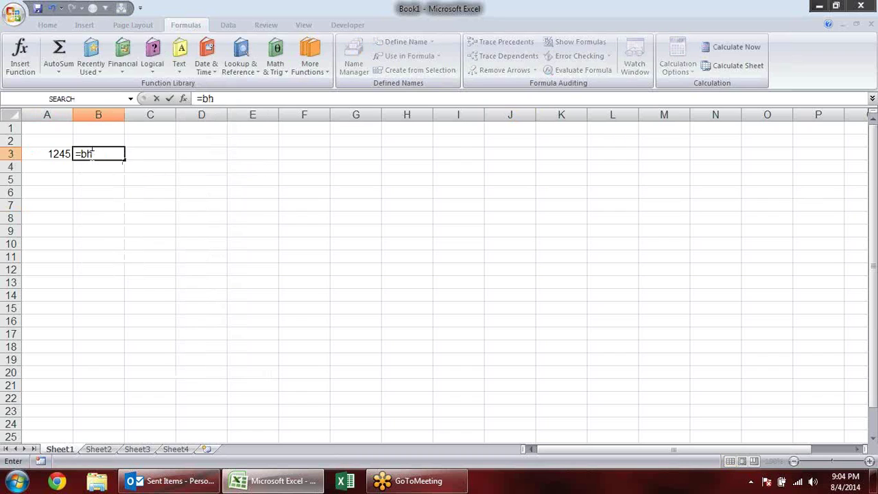
{"action": "key", "text": "BackSpace"}
{"action": "type", "text": "a"}
{"action": "key", "text": "Tab"}
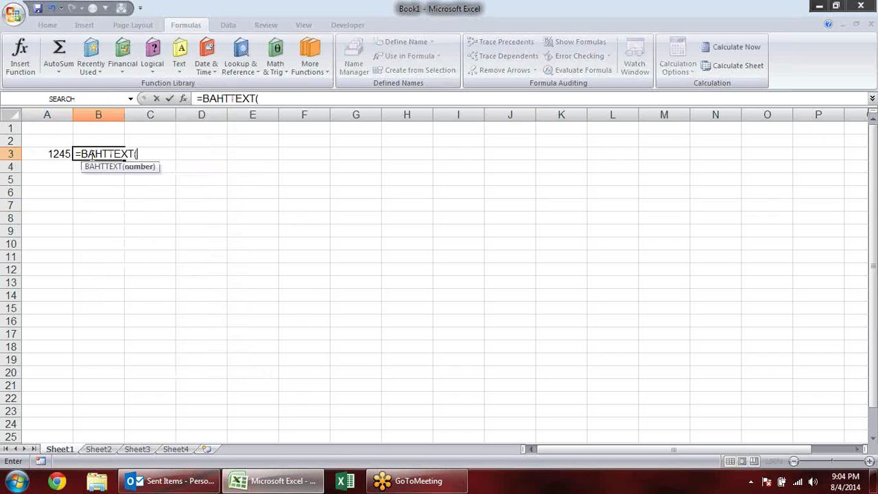
{"action": "key", "text": "Down"}
{"action": "left_click", "coordinate": [62, 153]}
{"action": "key", "text": "Return"}
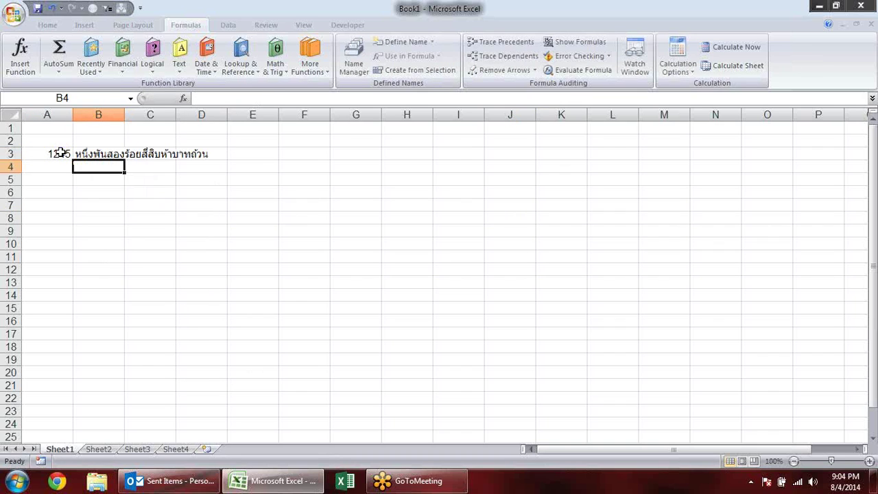
{"action": "left_click", "coordinate": [112, 157]}
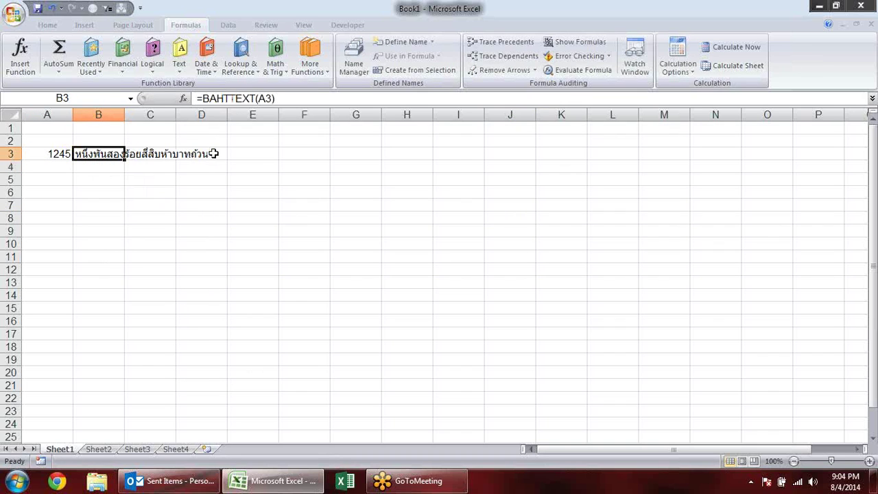
- Copy B3's Thai baht text and go to Google Translate from the Google apps grid
{"action": "key", "text": "ctrl+c"}
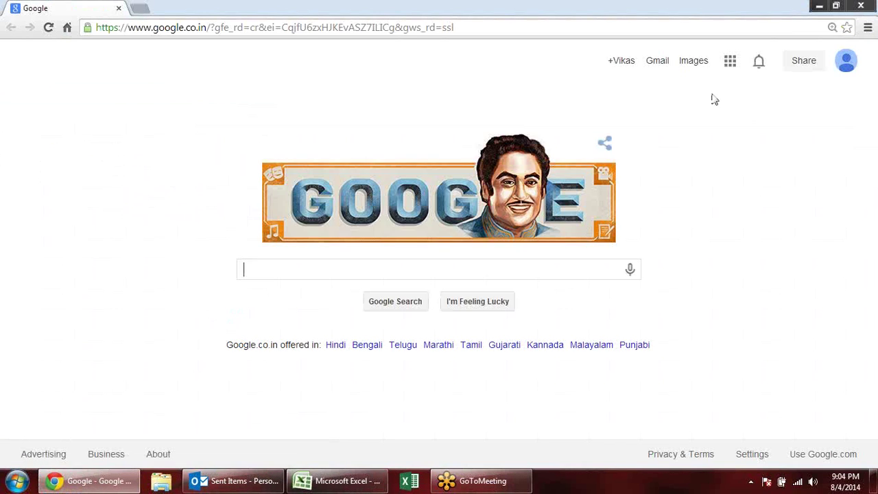
{"action": "left_click", "coordinate": [731, 62]}
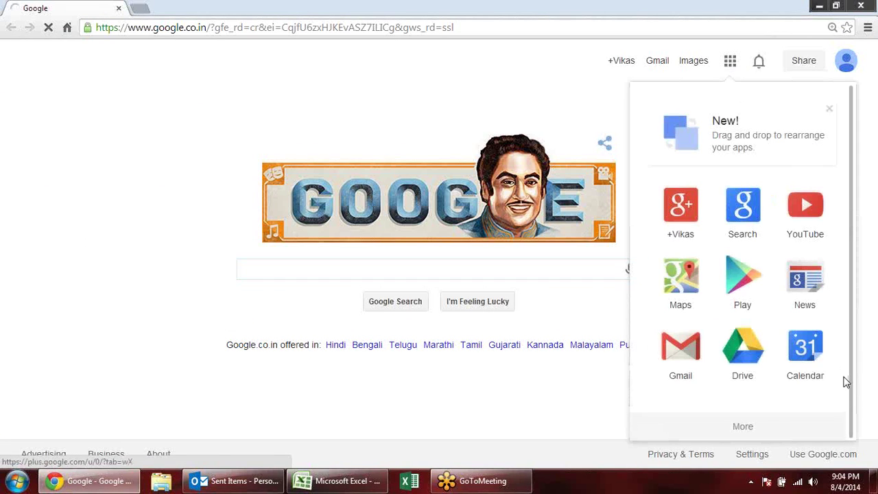
{"action": "scroll", "coordinate": [761, 312], "scroll_direction": "down", "scroll_amount": 2}
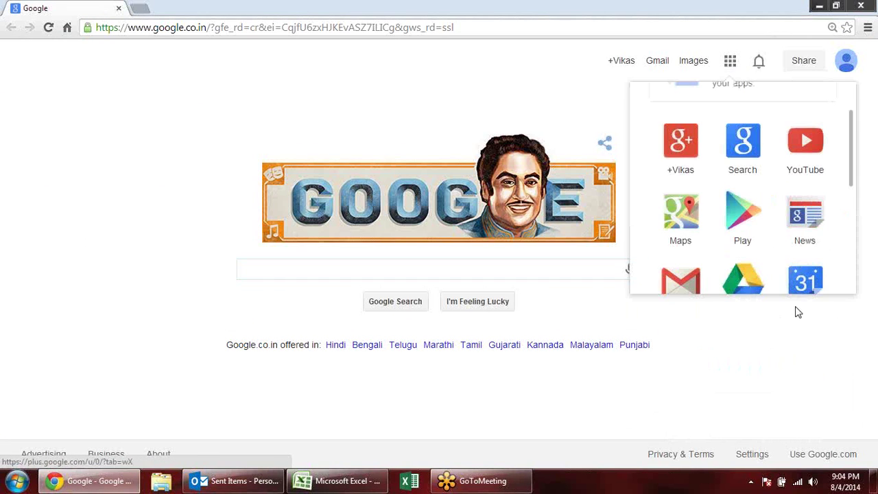
{"action": "left_click_drag", "start_coordinate": [853, 160], "coordinate": [849, 233]}
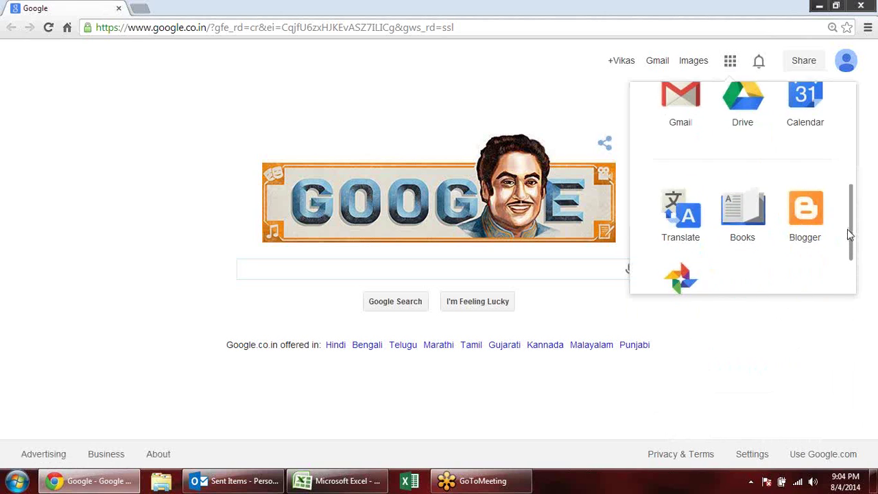
{"action": "left_click", "coordinate": [692, 209]}
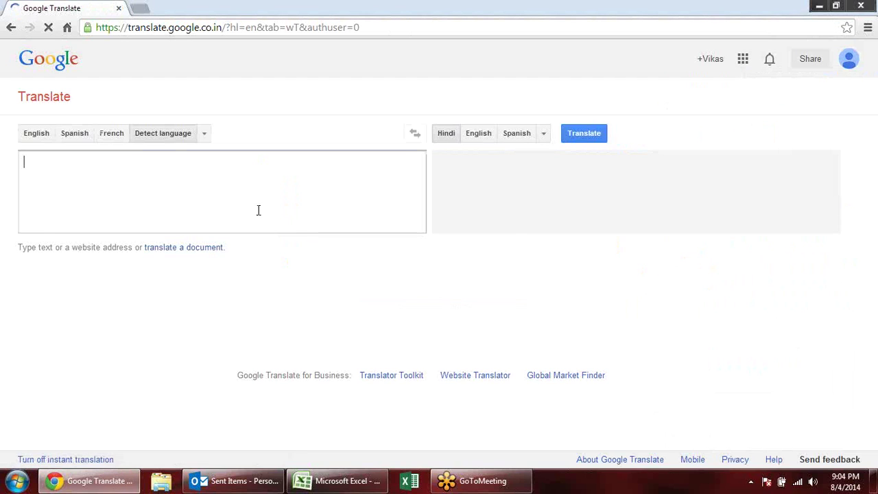
- Paste the Thai text, translate it into English, and close the browser
{"action": "key", "text": "ctrl+v"}
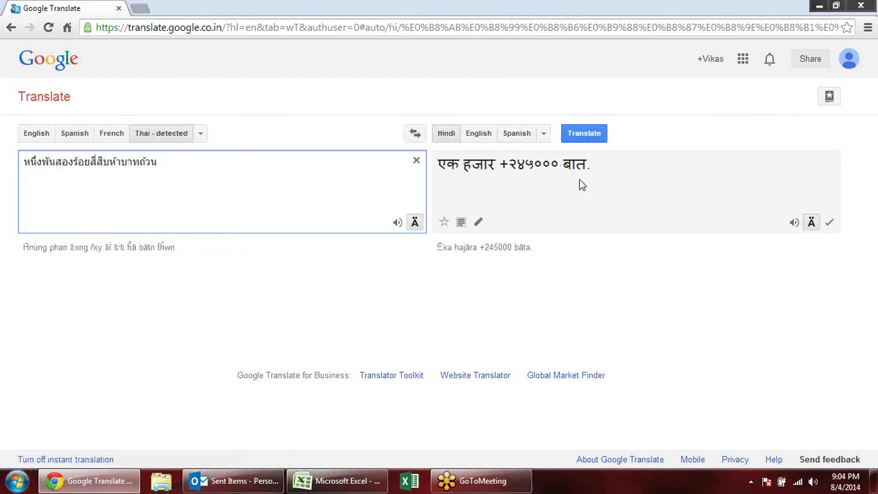
{"action": "left_click", "coordinate": [478, 133]}
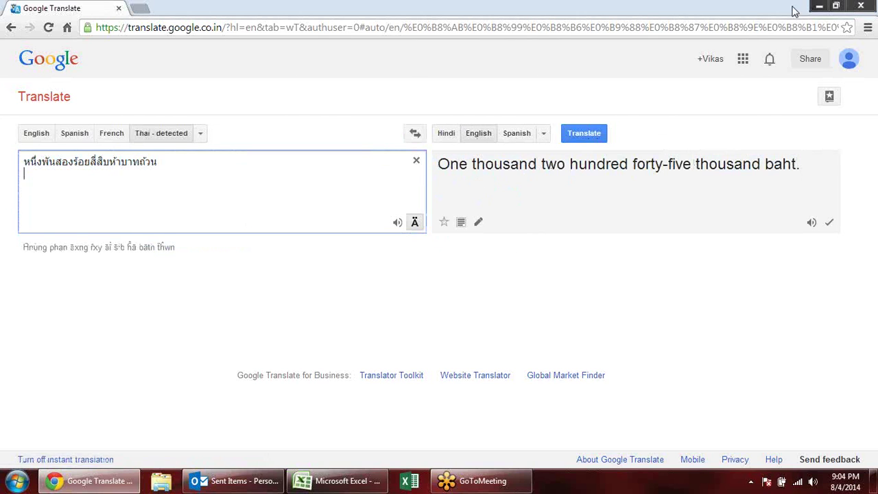
{"action": "key", "text": "alt+F4"}
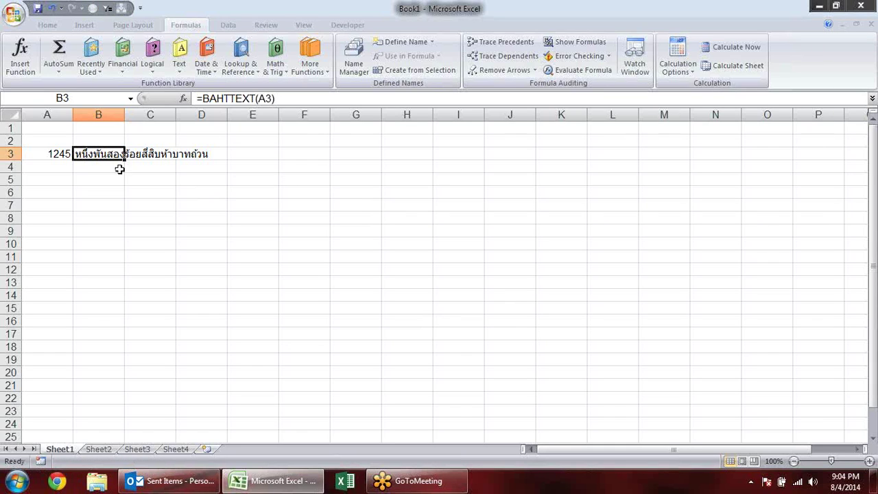
- Clear the BAHTTEXT example from A2:F6
{"action": "left_click_drag", "start_coordinate": [37, 139], "coordinate": [289, 192]}
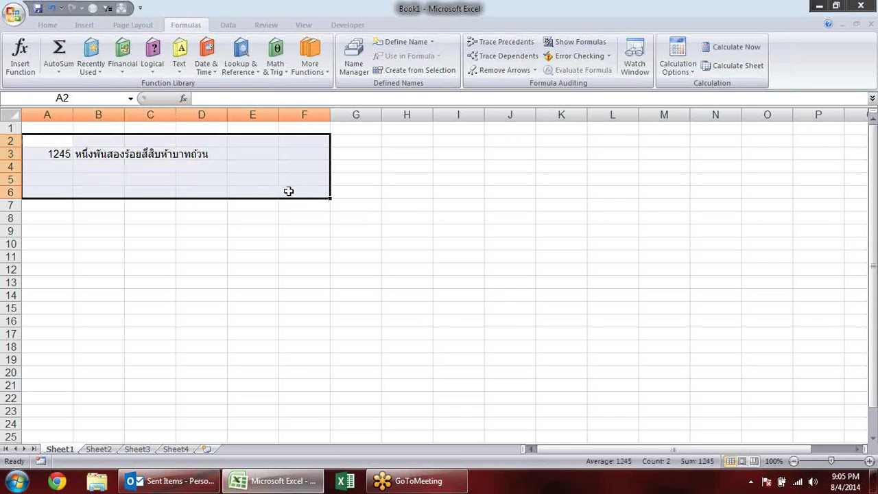
{"action": "key", "text": "Delete"}
{"action": "left_click", "coordinate": [141, 270]}
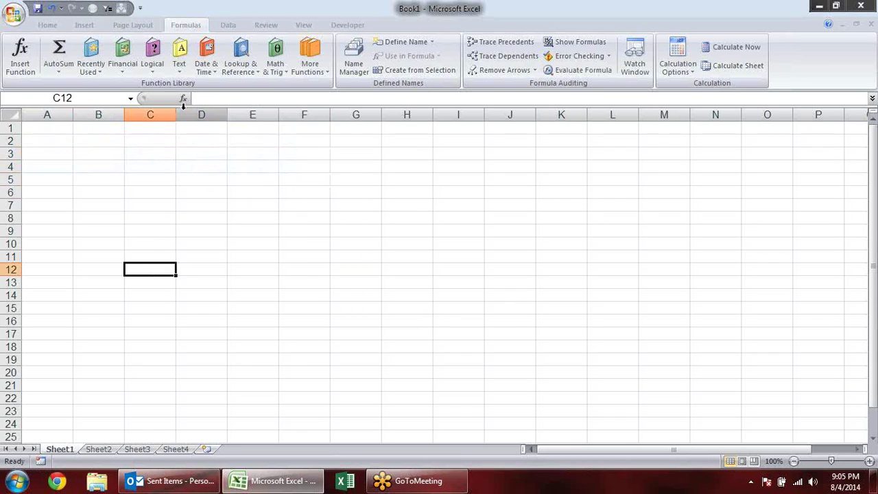
- Browse the Date & Time and Text function lists, then select cell A2
{"action": "left_click", "coordinate": [210, 78]}
{"action": "left_click", "coordinate": [180, 69]}
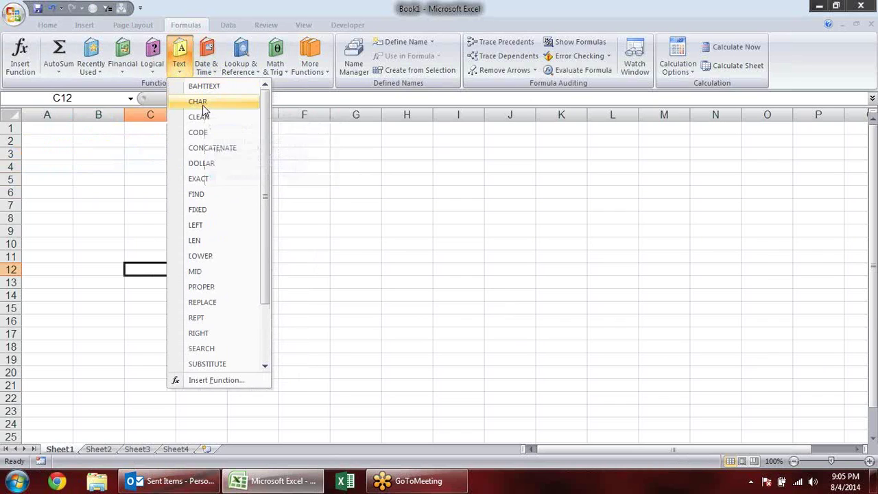
{"action": "left_click", "coordinate": [55, 170]}
{"action": "left_click", "coordinate": [53, 166]}
{"action": "left_click", "coordinate": [57, 140]}
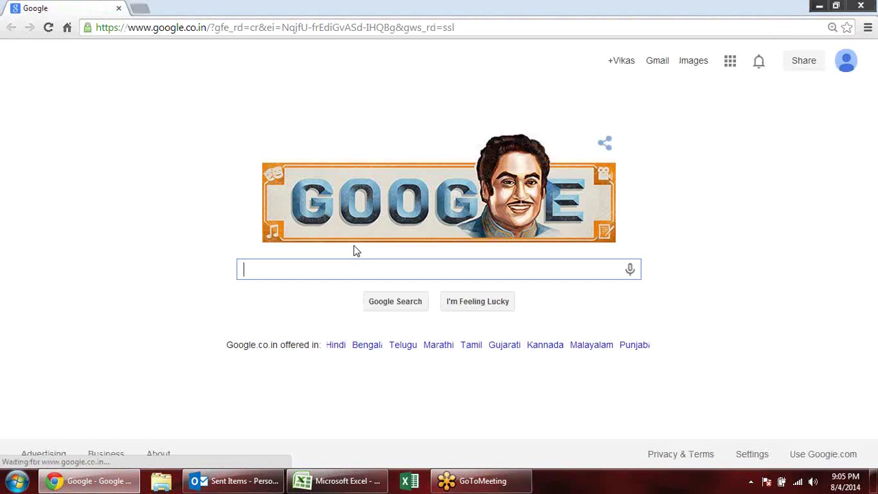
- Search Google for 'ascii', correcting the query from 'asci'
{"action": "type", "text": "asci"}
{"action": "key", "text": "Return"}
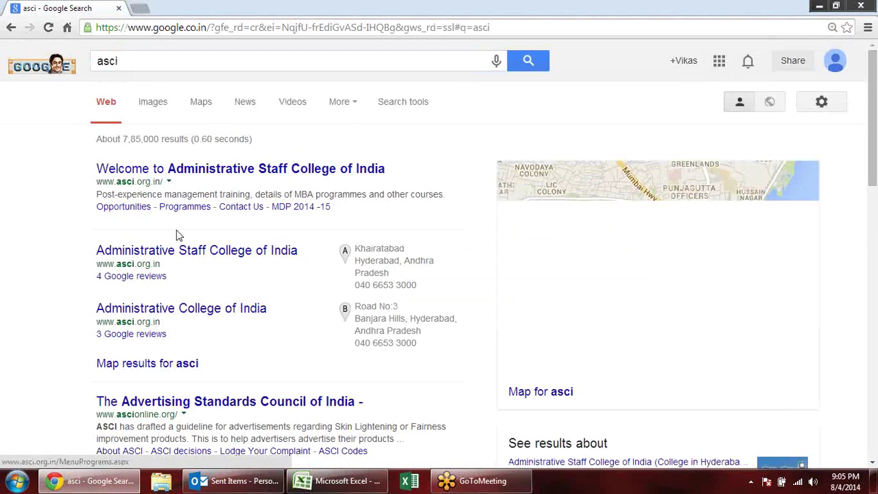
{"action": "scroll", "coordinate": [189, 251], "scroll_direction": "down", "scroll_amount": 1}
{"action": "scroll", "coordinate": [187, 237], "scroll_direction": "down", "scroll_amount": 1}
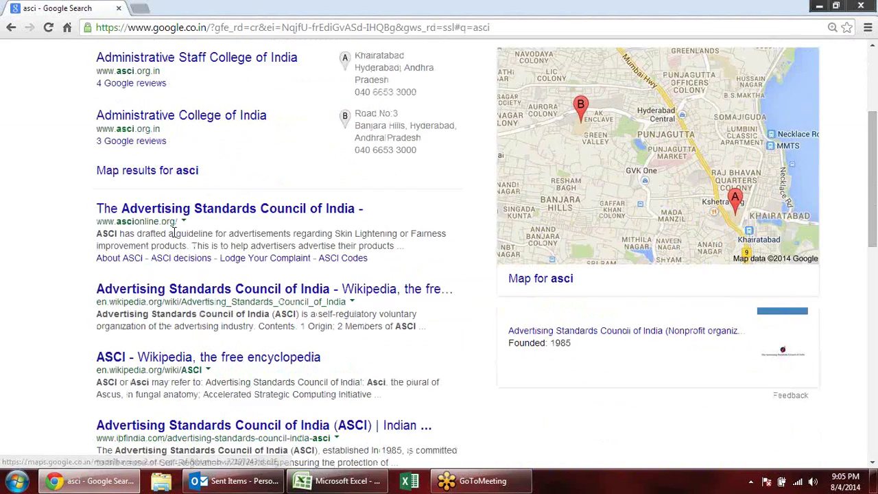
{"action": "scroll", "coordinate": [191, 226], "scroll_direction": "up", "scroll_amount": 2}
{"action": "left_click", "coordinate": [168, 64]}
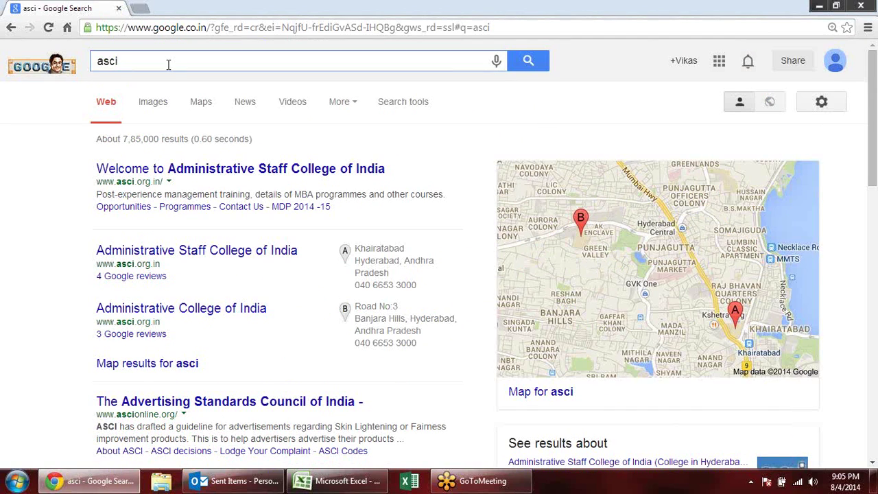
{"action": "type", "text": "i"}
{"action": "key", "text": "Return"}
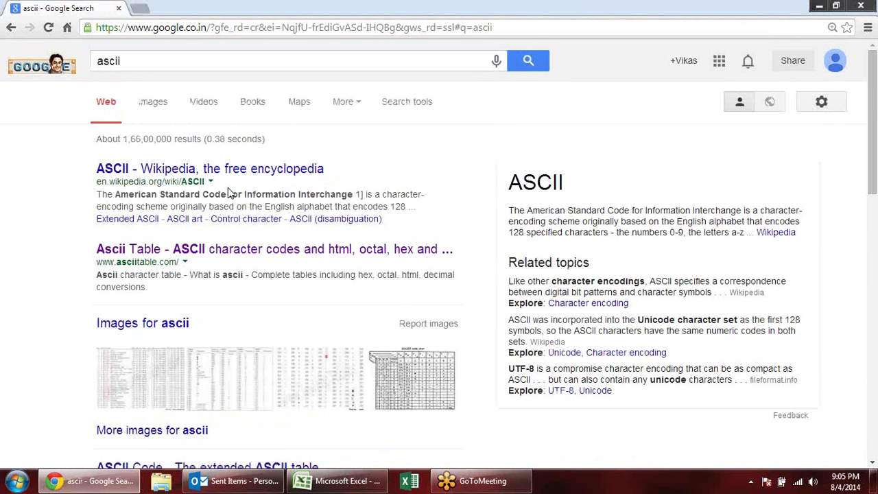
- Show the ASCII code table on asciitable.com, then switch back to Excel
{"action": "left_click", "coordinate": [186, 251]}
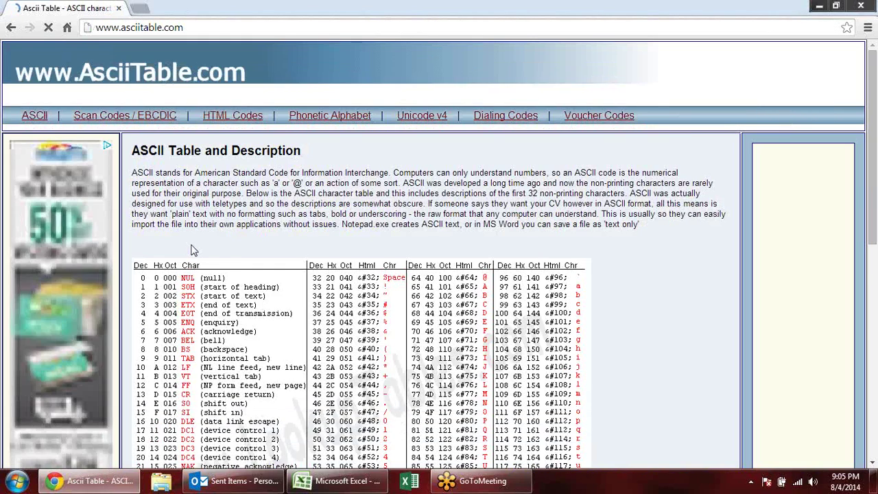
{"action": "scroll", "coordinate": [387, 98], "scroll_direction": "down", "scroll_amount": 3}
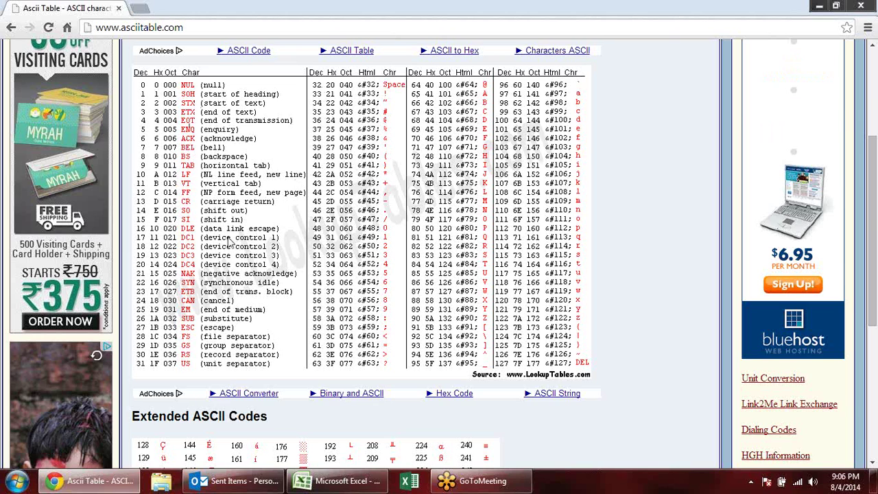
{"action": "key", "text": "alt+Tab"}
{"action": "left_click", "coordinate": [139, 141]}
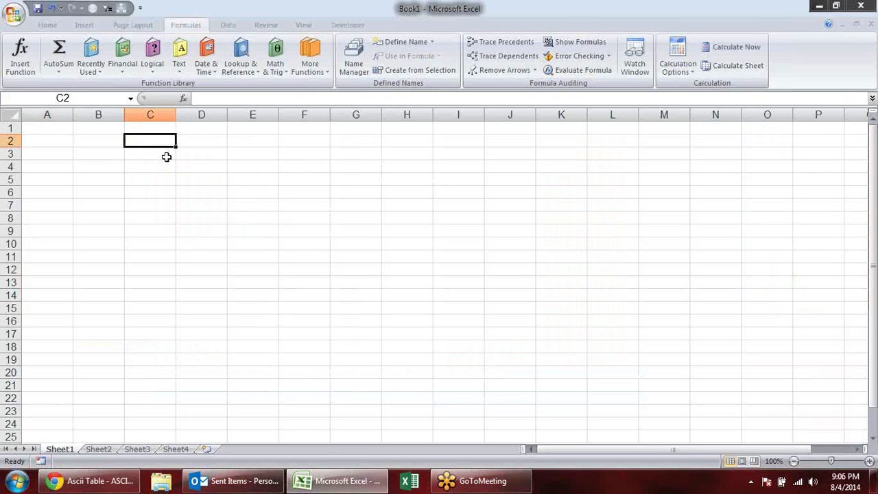
{"action": "type", "text": "=C"}
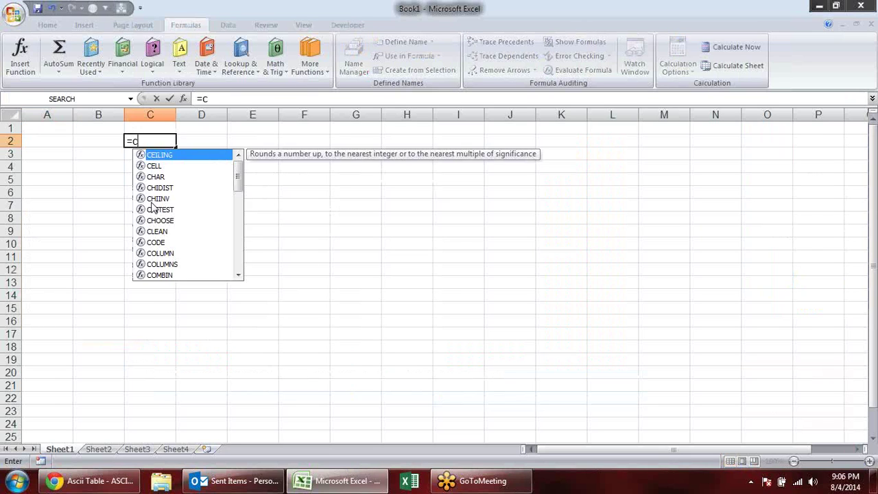
{"action": "type", "text": "h"}
{"action": "key", "text": "Tab"}
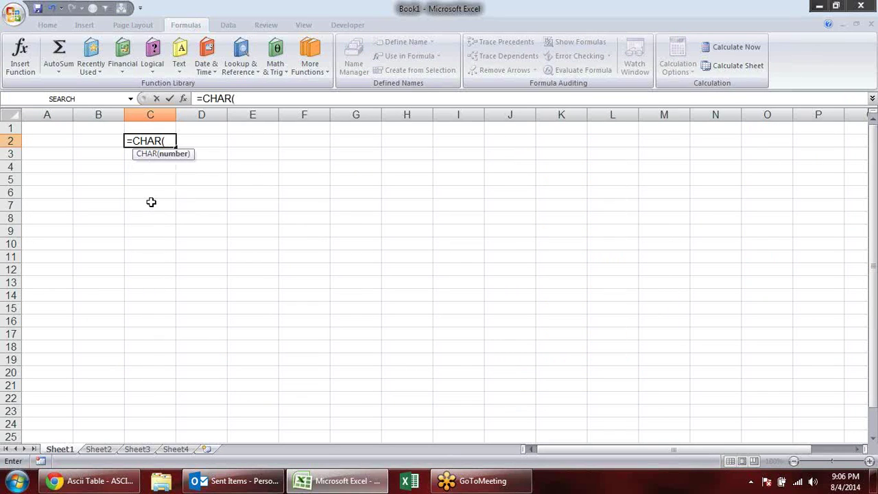
{"action": "type", "text": "32"}
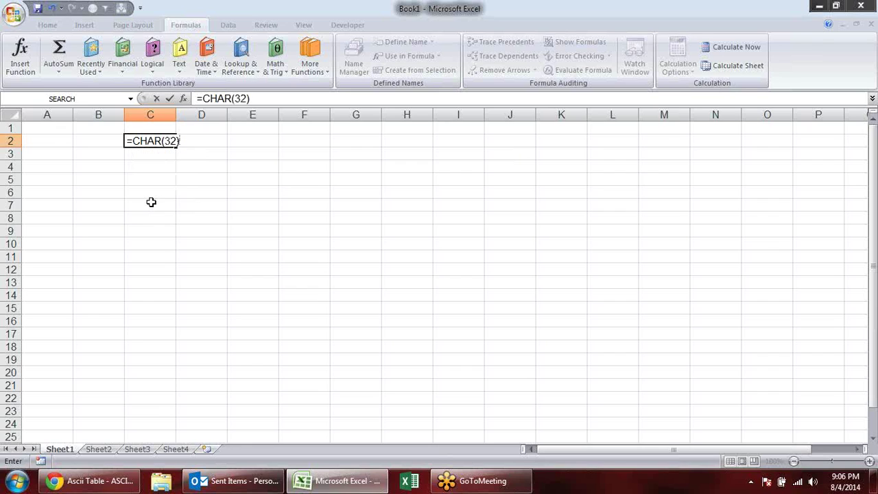
{"action": "key", "text": "ctrl+Return"}
{"action": "left_click", "coordinate": [204, 141]}
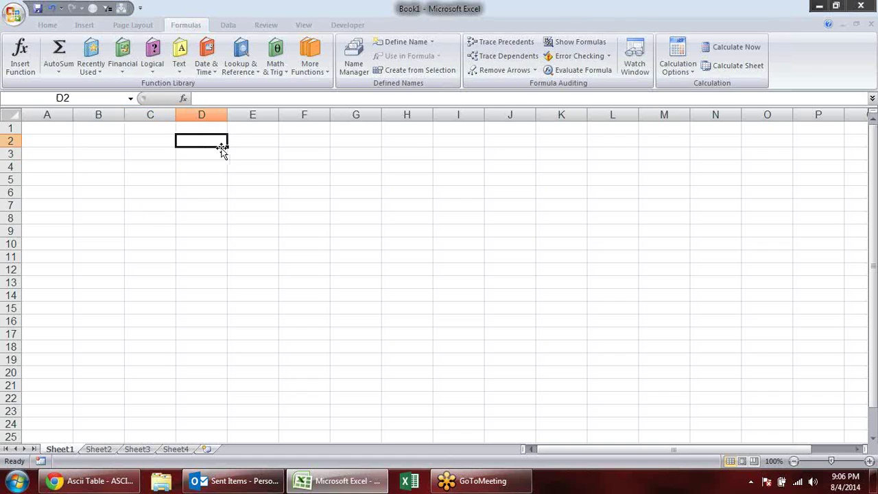
{"action": "left_click", "coordinate": [86, 141]}
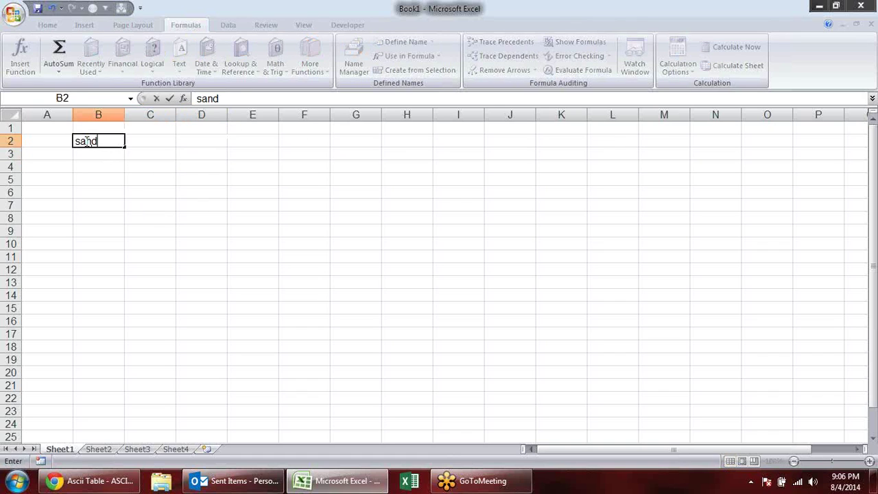
{"action": "key", "text": "Tab"}
{"action": "key", "text": "Tab"}
{"action": "key", "text": "Tab"}
{"action": "type", "text": "="}
{"action": "key", "text": "Left"}
{"action": "left_click", "coordinate": [83, 140]}
{"action": "type", "text": "&"}
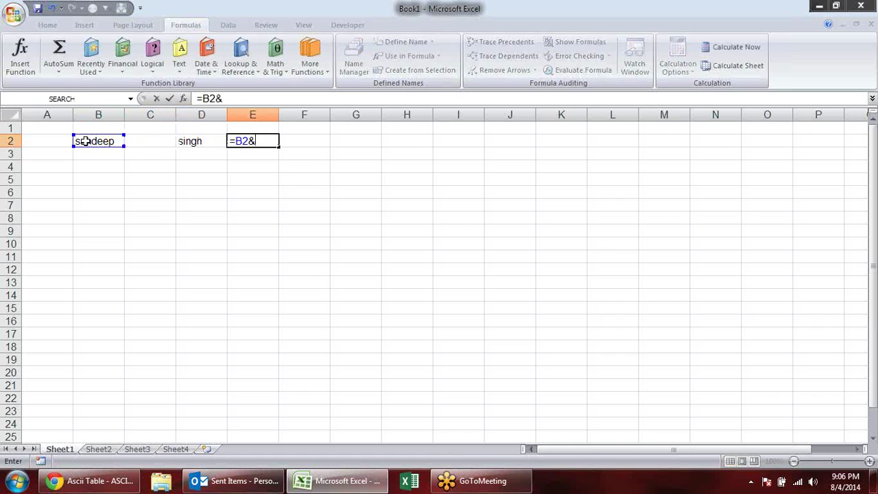
{"action": "key", "text": "Left"}
{"action": "key", "text": "Left"}
{"action": "type", "text": "&"}
{"action": "key", "text": "Left"}
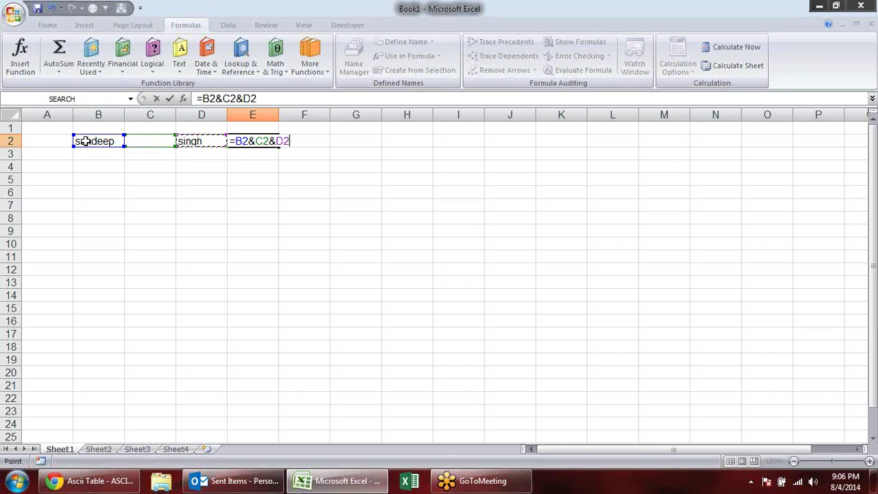
{"action": "key", "text": "Return"}
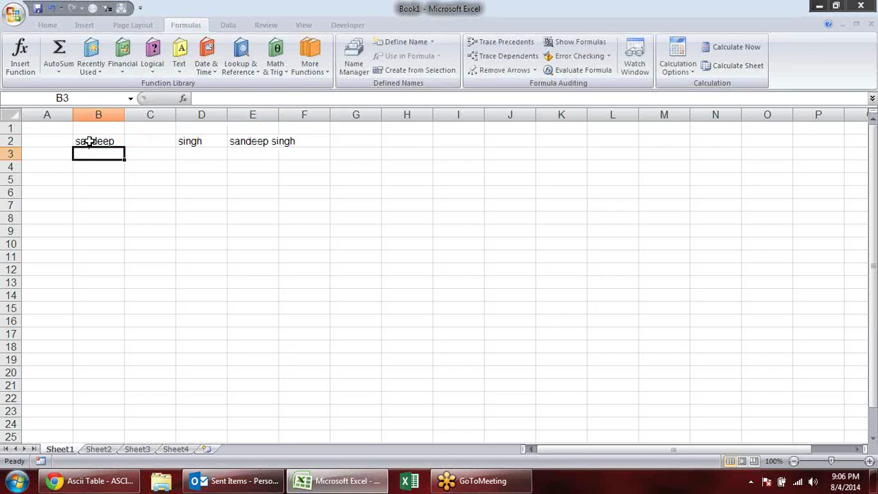
{"action": "left_click_drag", "start_coordinate": [90, 141], "coordinate": [286, 141]}
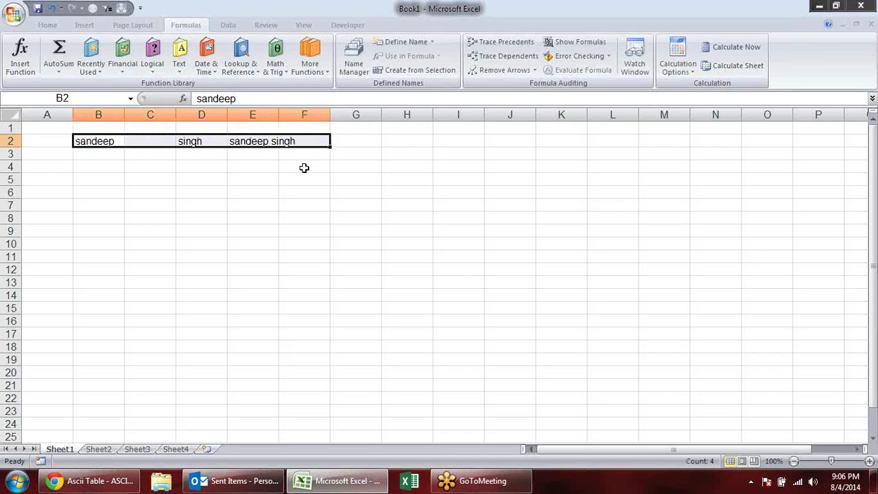
{"action": "key", "text": "Delete"}
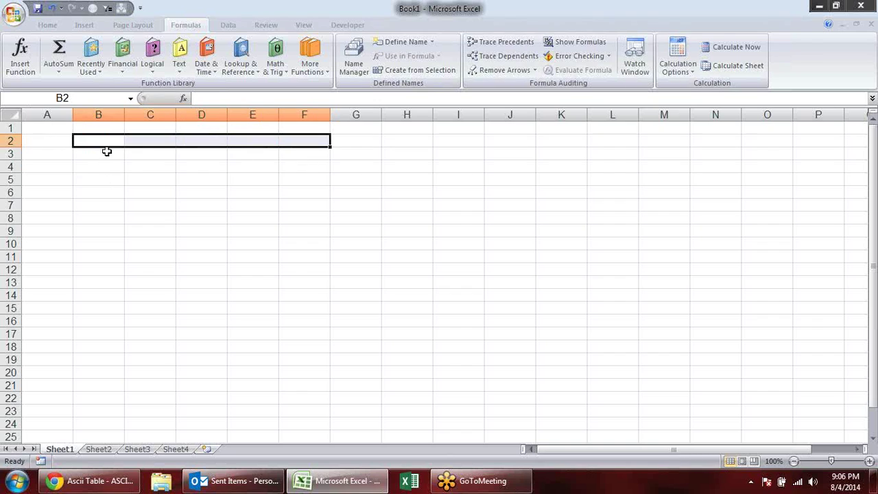
{"action": "left_click", "coordinate": [111, 142]}
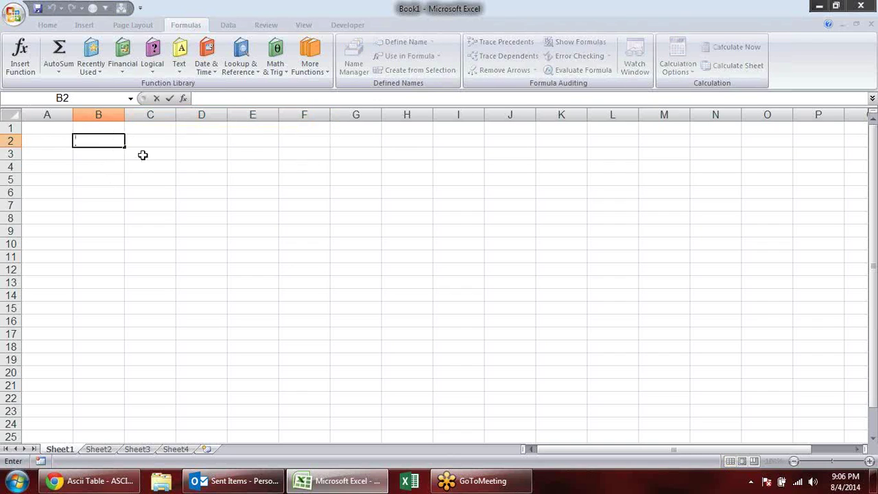
{"action": "key", "text": "Escape"}
{"action": "type", "text": "A"}
{"action": "key", "text": "Return"}
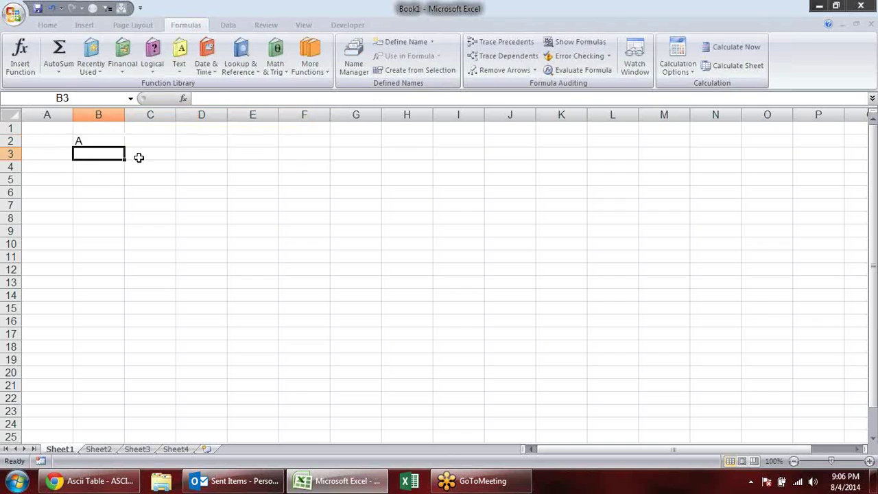
{"action": "left_click", "coordinate": [152, 137]}
{"action": "type", "text": "=co"}
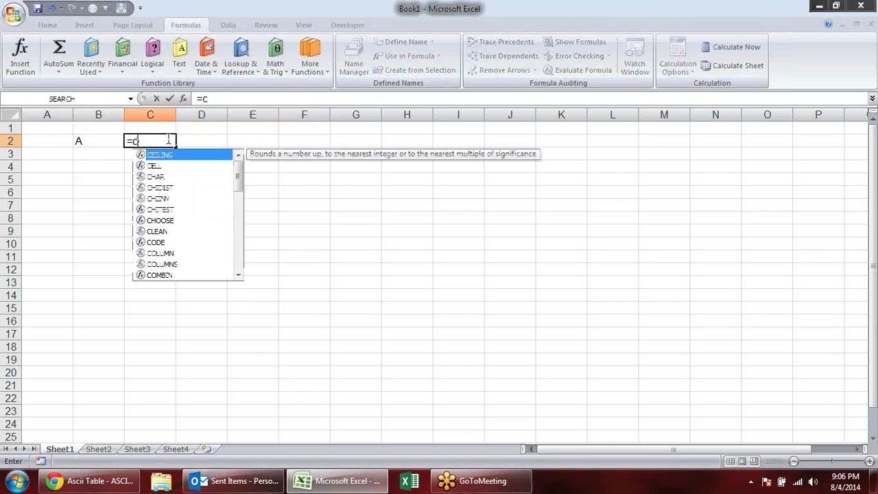
{"action": "key", "text": "Tab"}
{"action": "left_click", "coordinate": [100, 139]}
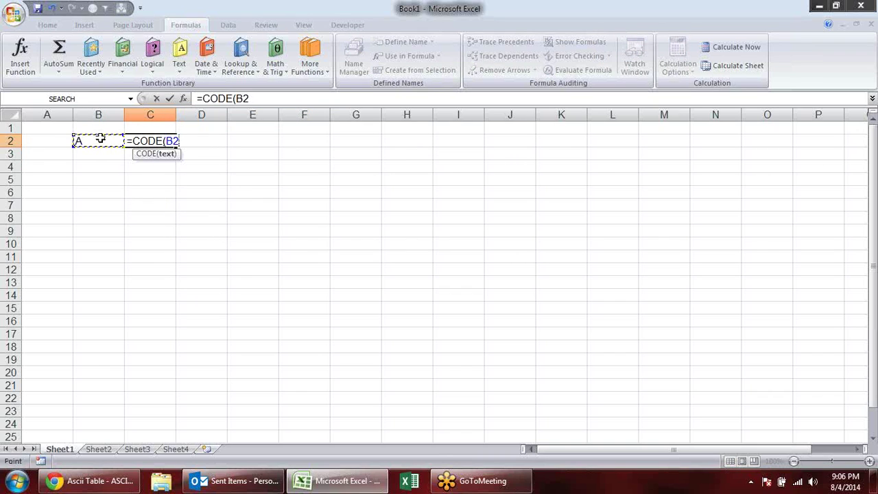
{"action": "key", "text": "Return"}
{"action": "left_click", "coordinate": [85, 140]}
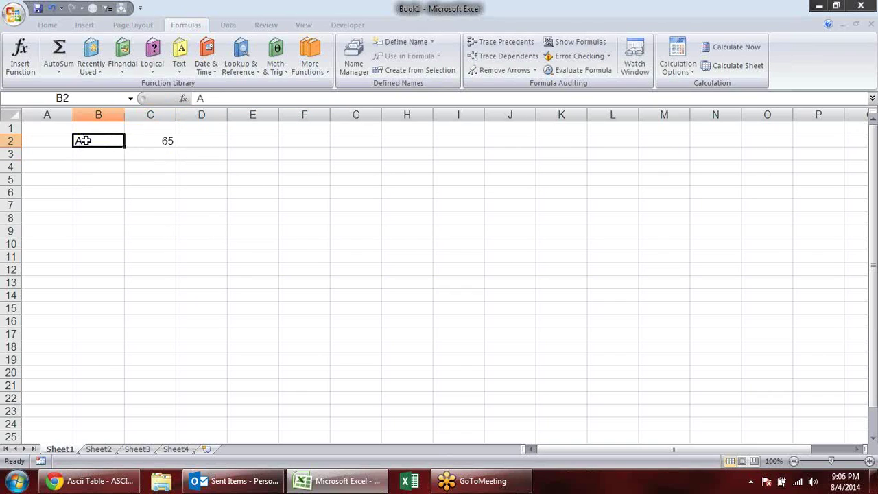
{"action": "type", "text": "a"}
{"action": "key", "text": "Return"}
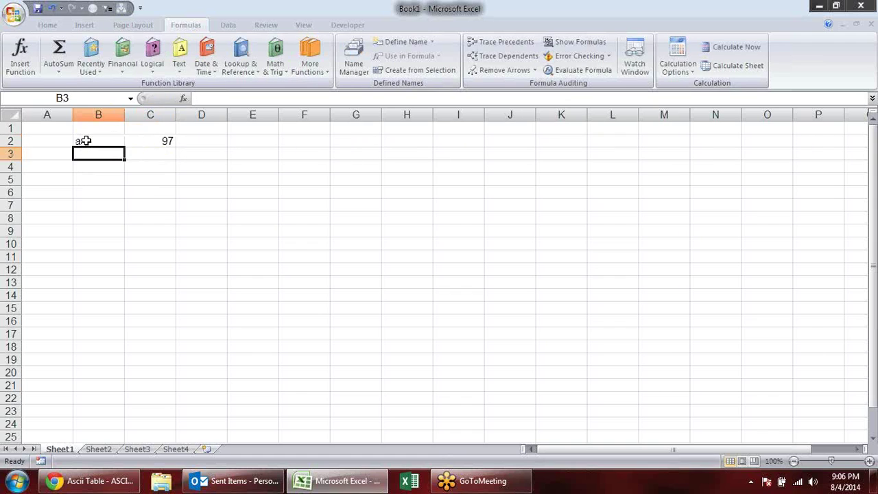
{"action": "left_click", "coordinate": [85, 141]}
{"action": "key", "text": "Return"}
{"action": "left_click", "coordinate": [86, 140]}
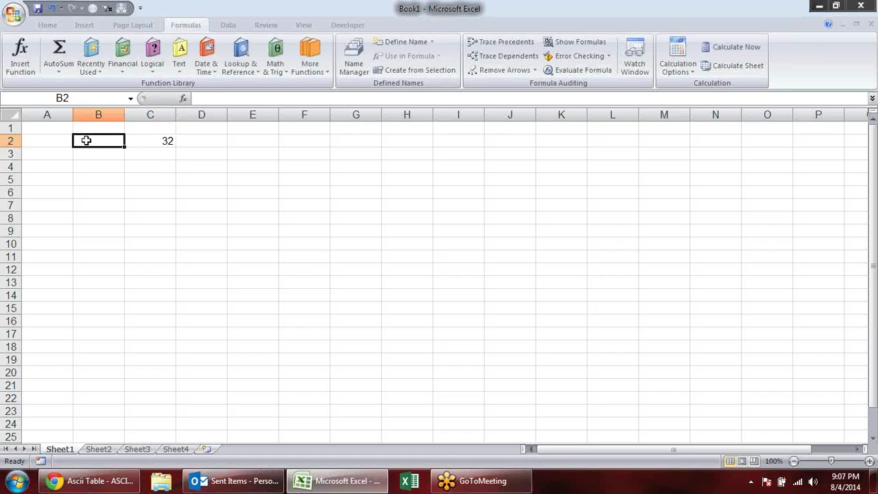
{"action": "double_click", "coordinate": [87, 140]}
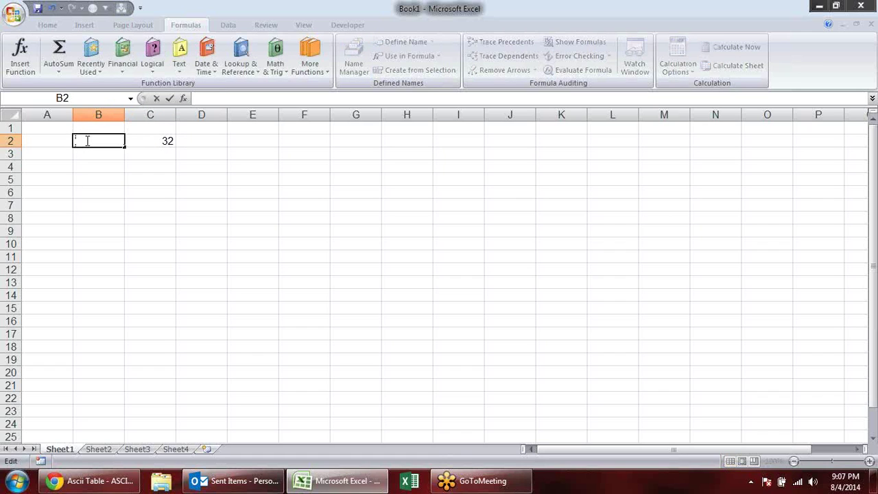
{"action": "key", "text": "alt+Return"}
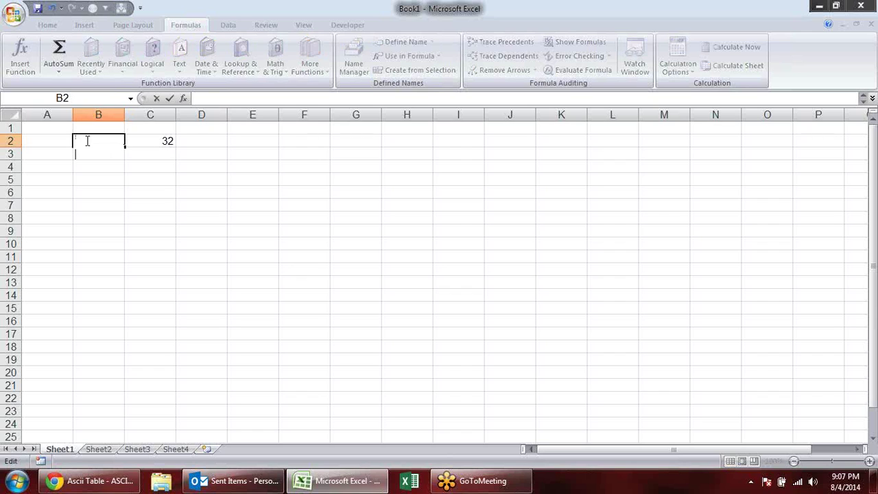
{"action": "key", "text": "Return"}
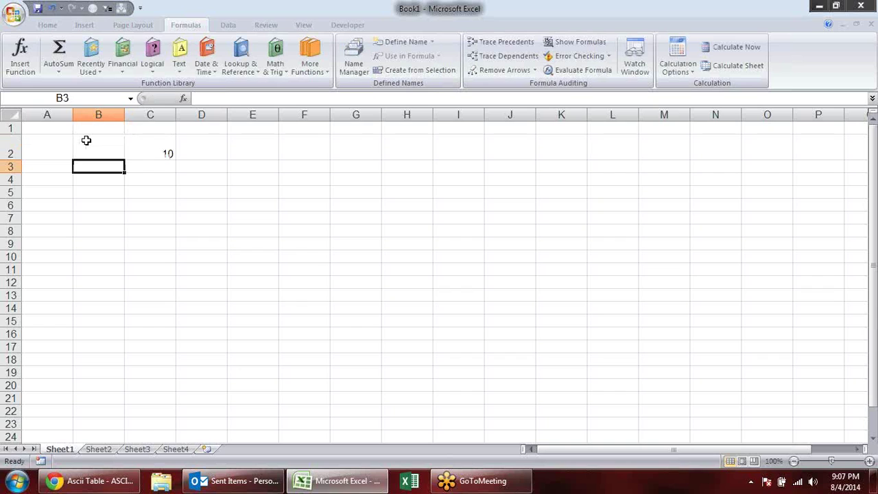
{"action": "left_click", "coordinate": [86, 140]}
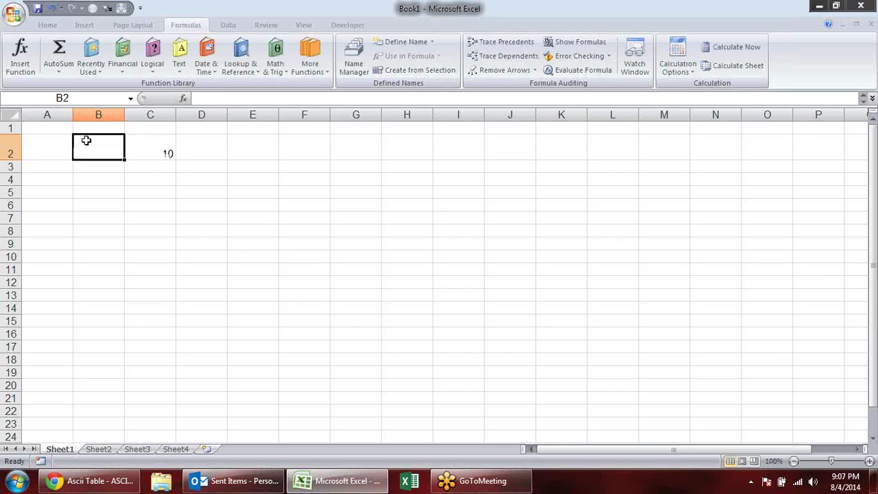
{"action": "left_click", "coordinate": [10, 144]}
{"action": "key", "text": "alt"}
{"action": "key", "text": "e"}
{"action": "key", "text": "d"}
{"action": "left_click", "coordinate": [137, 186]}
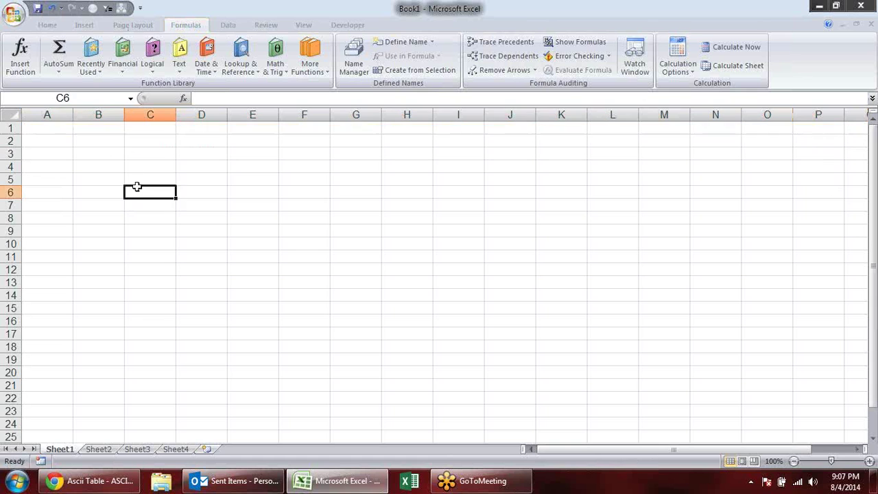
{"action": "left_click", "coordinate": [122, 141]}
{"action": "left_click", "coordinate": [155, 142]}
{"action": "key", "text": "alt+Tab"}
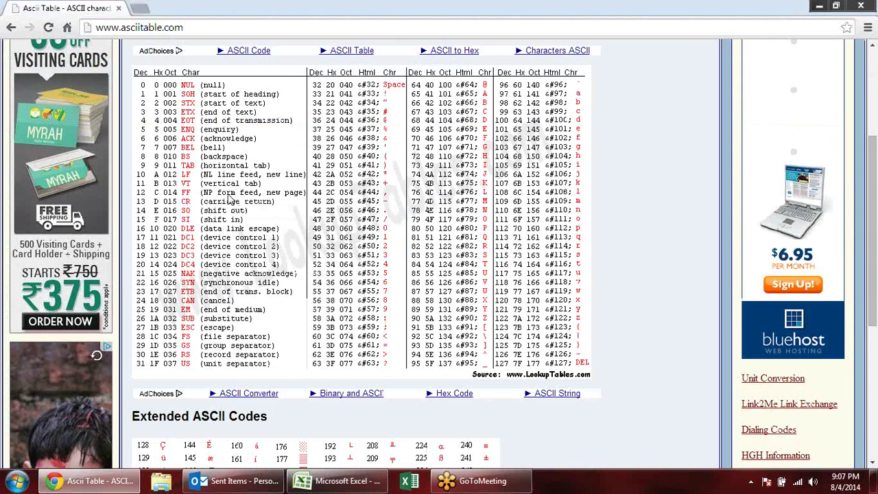
{"action": "key", "text": "alt+Tab"}
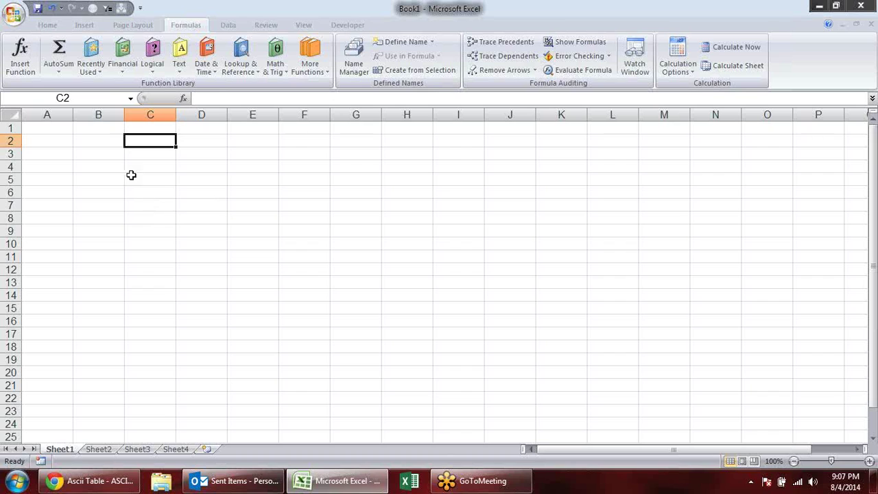
- Enter a REPT formula in C2 that repeats "*" 10 times
{"action": "type", "text": "="}
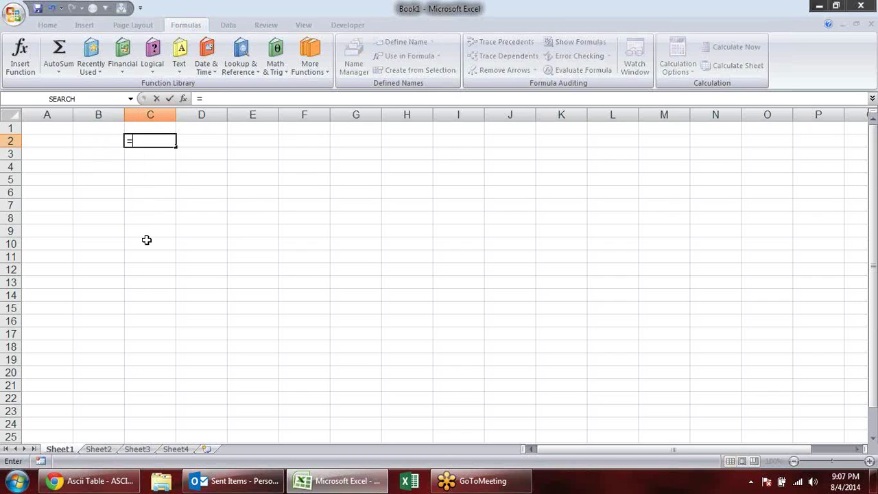
{"action": "type", "text": "re"}
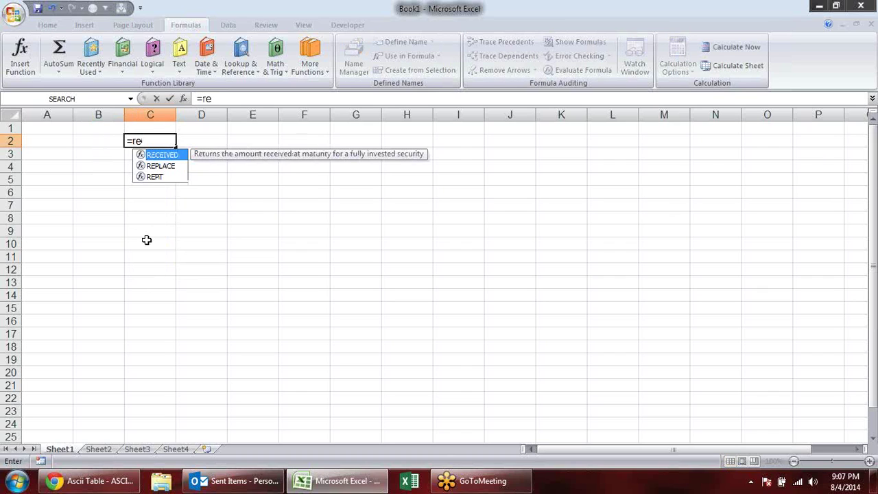
{"action": "key", "text": "Down"}
{"action": "key", "text": "Down"}
{"action": "key", "text": "Tab"}
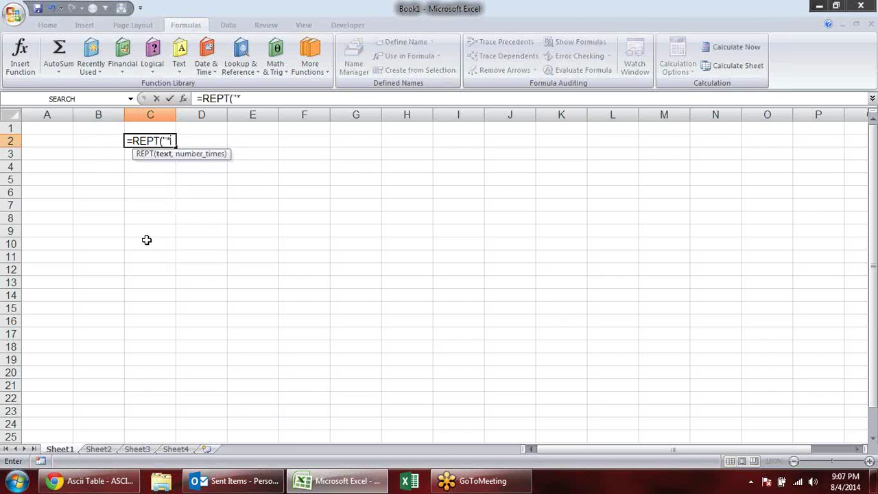
{"action": "type", "text": ",1"}
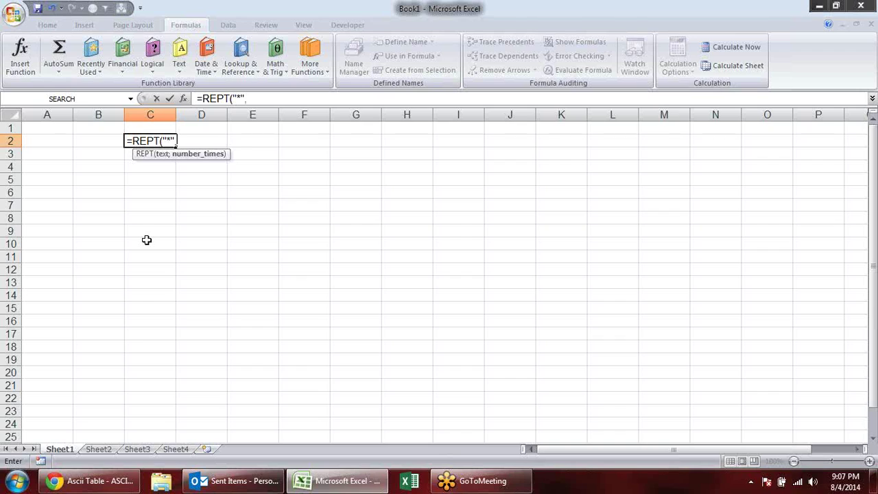
{"action": "type", "text": "0"}
{"action": "key", "text": "Return"}
{"action": "key", "text": "Escape"}
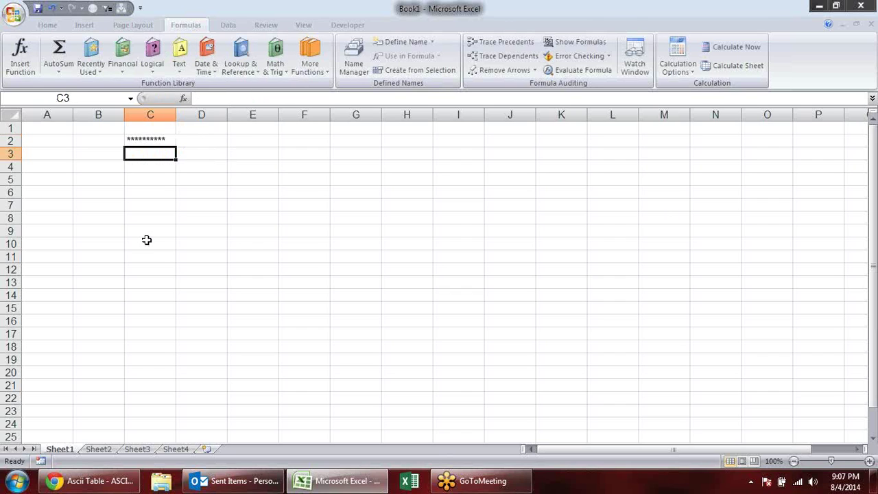
- Enter 1–6 in column B from B2 and extend the series down to row 20
{"action": "left_click", "coordinate": [111, 140]}
{"action": "type", "text": "1 2 3 4 5 6"}
{"action": "mouse_move", "coordinate": [112, 140]}
{"action": "left_mouse_down"}
{"action": "mouse_move", "coordinate": [127, 207]}
{"action": "mouse_move", "coordinate": [125, 379]}
{"action": "left_mouse_up"}
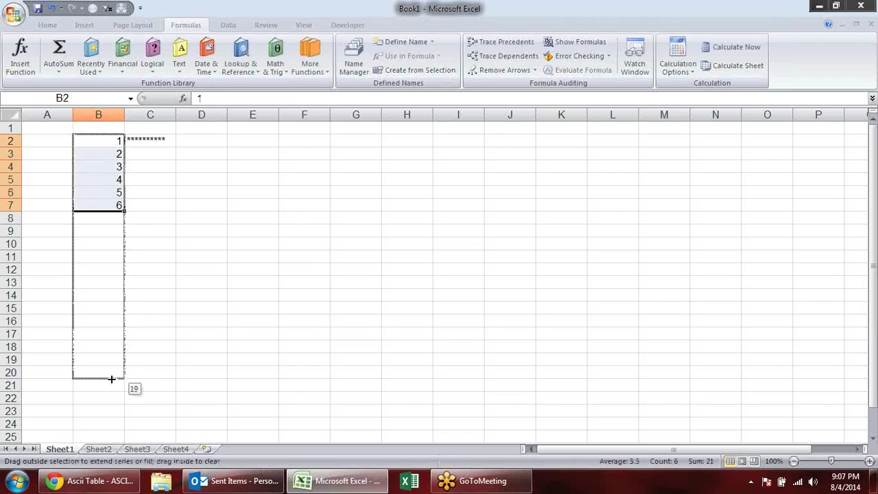
{"action": "left_click", "coordinate": [175, 144]}
- Change C2's repeat count from 10 to B2, giving =REPT("*",B2)
{"action": "key", "text": "F2"}
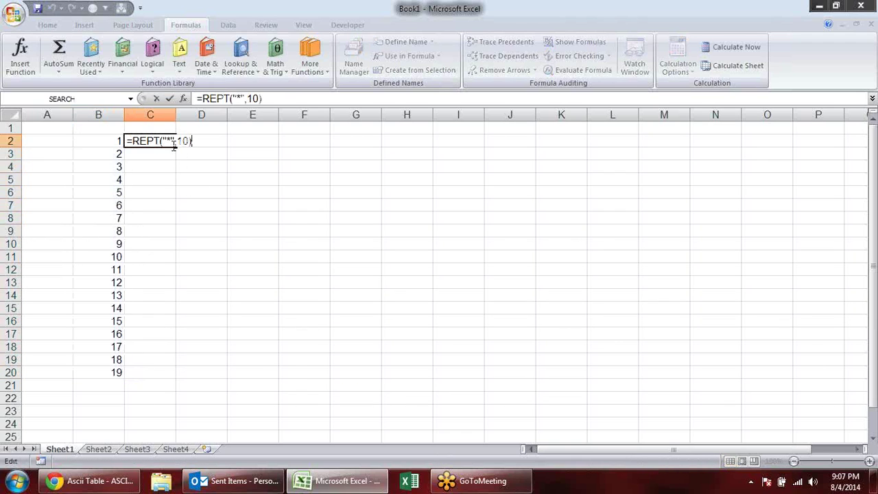
{"action": "key", "text": "Left"}
{"action": "key", "text": "BackSpace"}
{"action": "key", "text": "BackSpace"}
{"action": "left_click", "coordinate": [112, 140]}
{"action": "key", "text": "Return"}
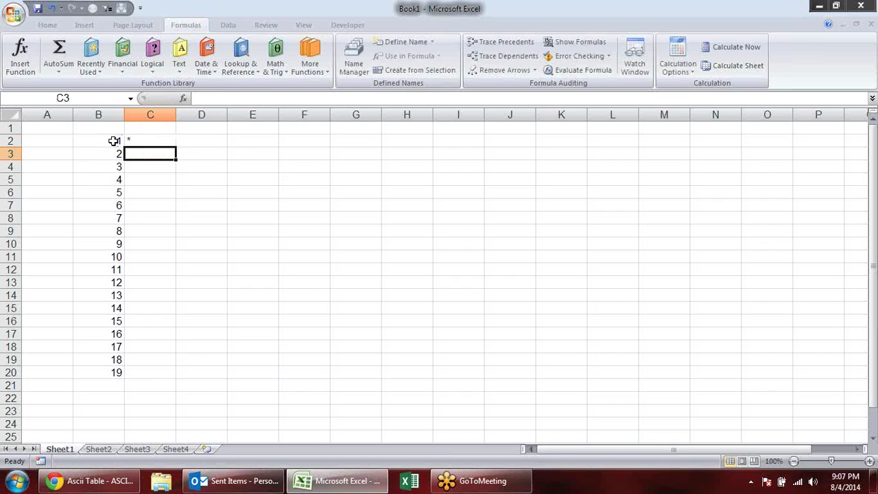
- Fill the REPT formula down to C20 and autofit column C
{"action": "left_click", "coordinate": [171, 143]}
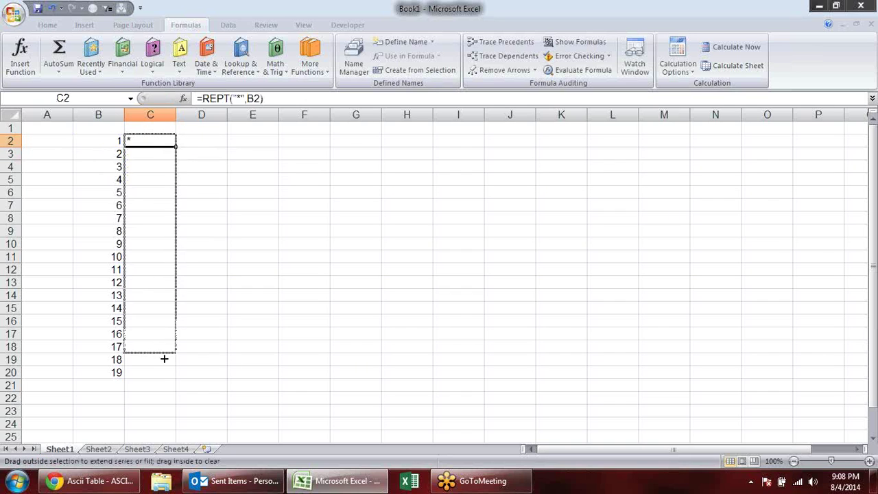
{"action": "left_click_drag", "start_coordinate": [175, 145], "coordinate": [172, 374]}
{"action": "left_click", "coordinate": [303, 256]}
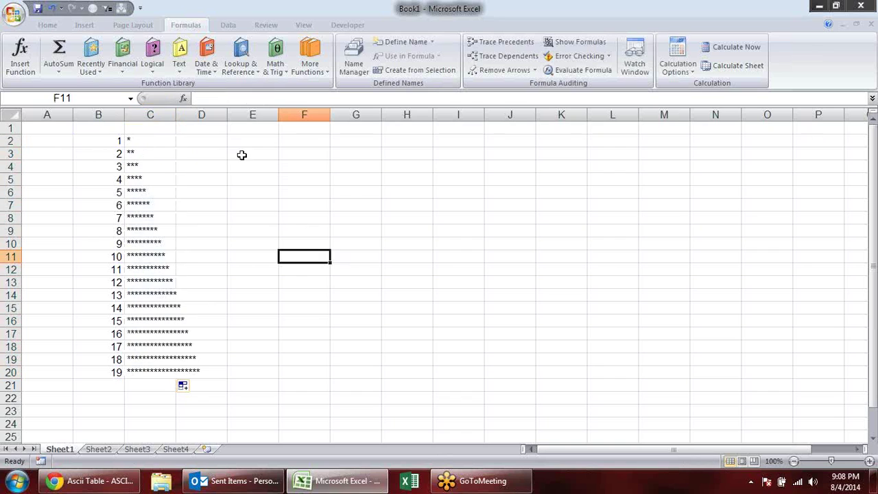
{"action": "double_click", "coordinate": [176, 114]}
- Change B2 to 10 and B3 to 12
{"action": "left_click", "coordinate": [101, 143]}
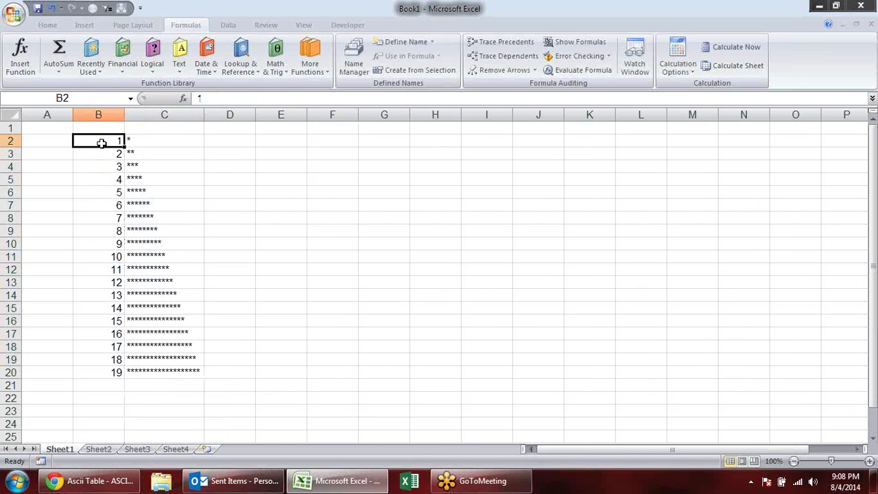
{"action": "type", "text": "10"}
{"action": "key", "text": "Return"}
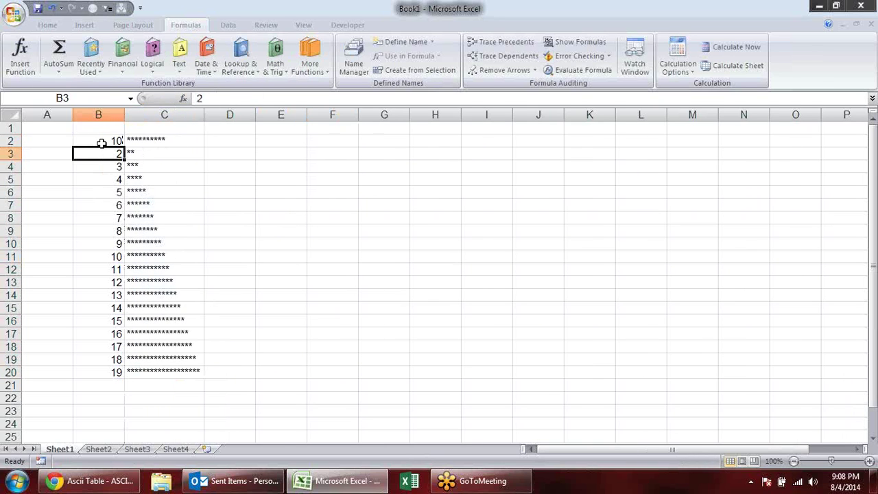
{"action": "type", "text": "12"}
{"action": "key", "text": "Return"}
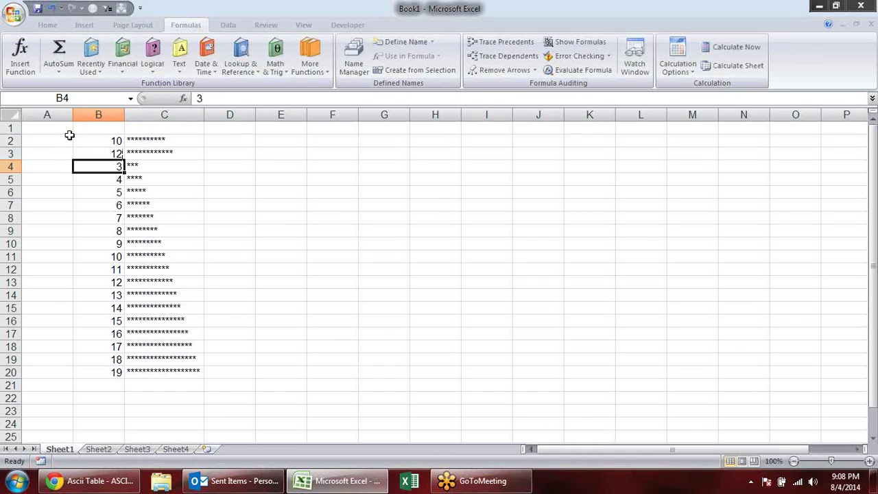
{"action": "left_click", "coordinate": [190, 139]}
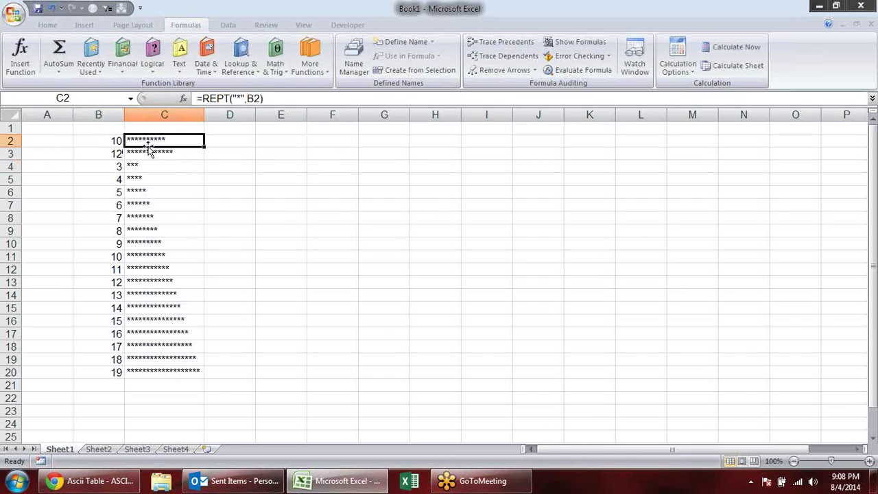
- Change C2 to =REPT("|",B2) and fill it down to C20
{"action": "left_click", "coordinate": [241, 98]}
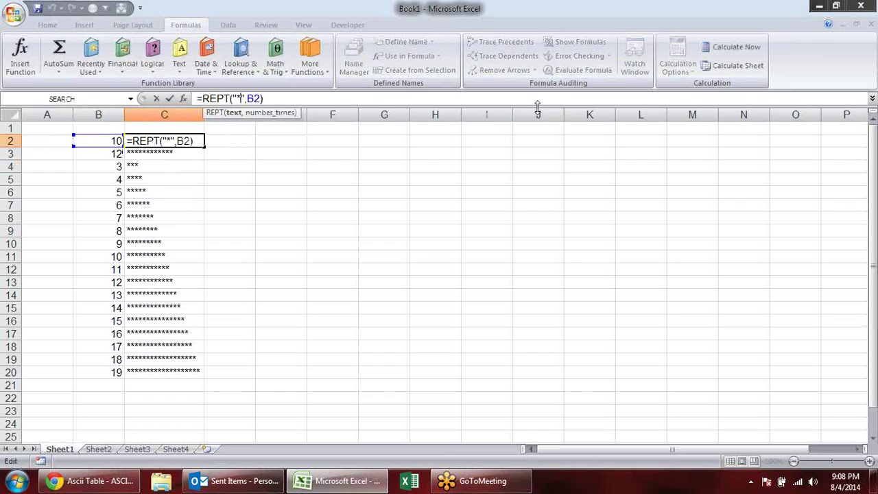
{"action": "key", "text": "BackSpace"}
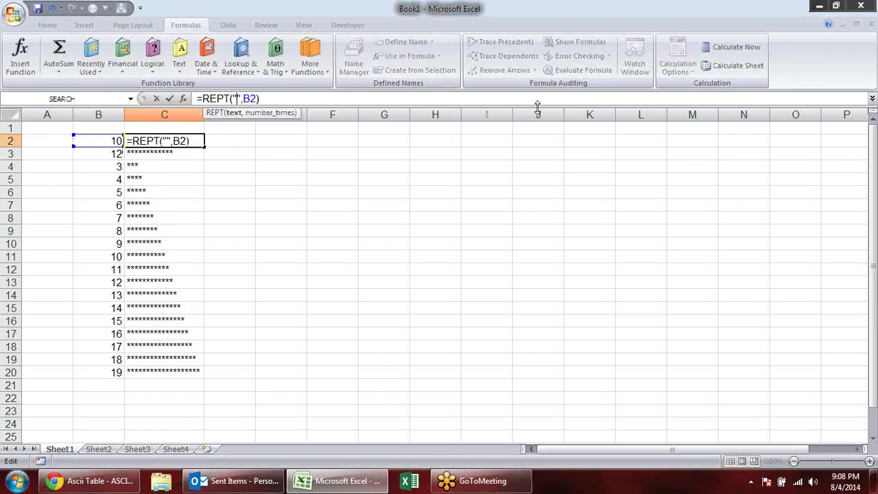
{"action": "type", "text": "|"}
{"action": "key", "text": "Return"}
{"action": "left_click", "coordinate": [195, 140]}
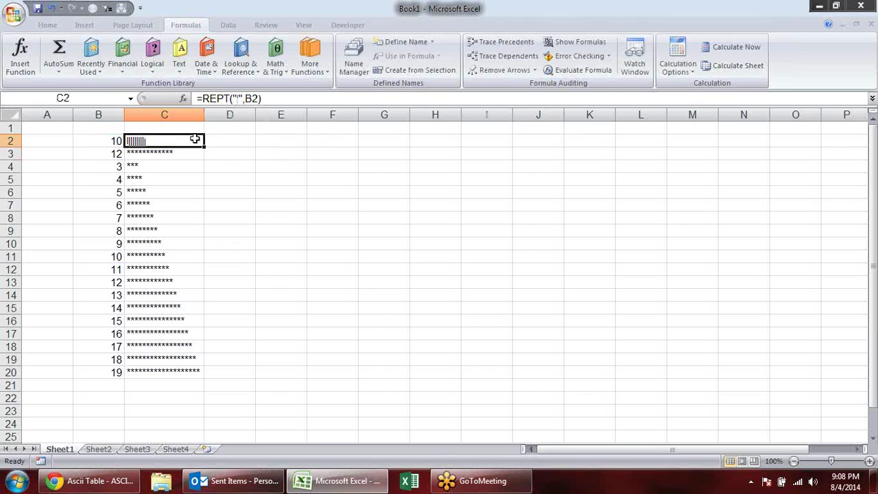
{"action": "double_click", "coordinate": [203, 146]}
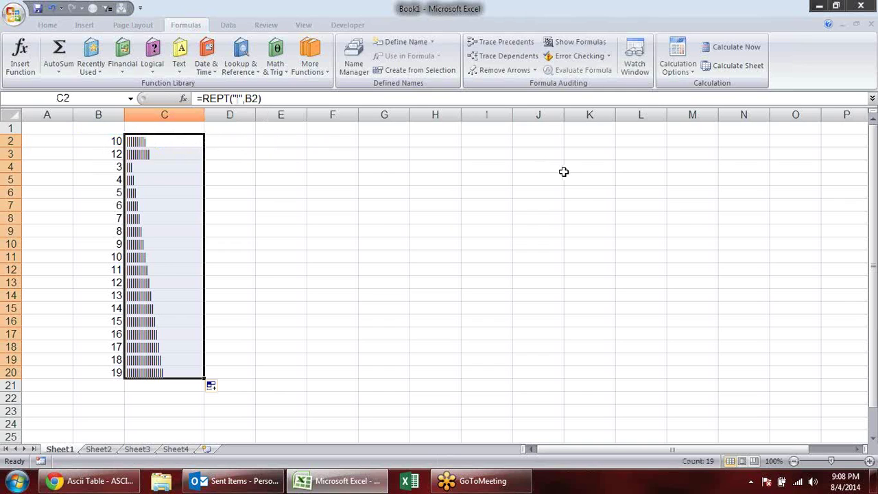
{"action": "left_click", "coordinate": [324, 193]}
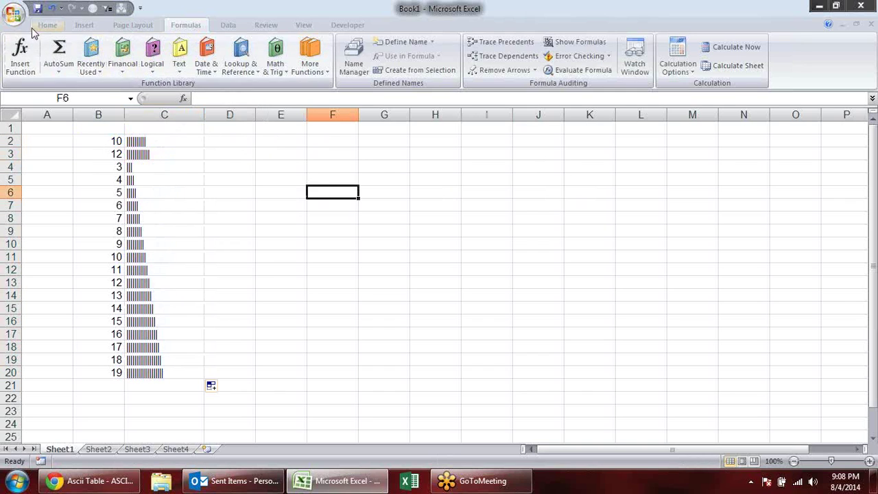
- Select the bars in C2:C20 and look through the font list without changing it
{"action": "left_click", "coordinate": [41, 26]}
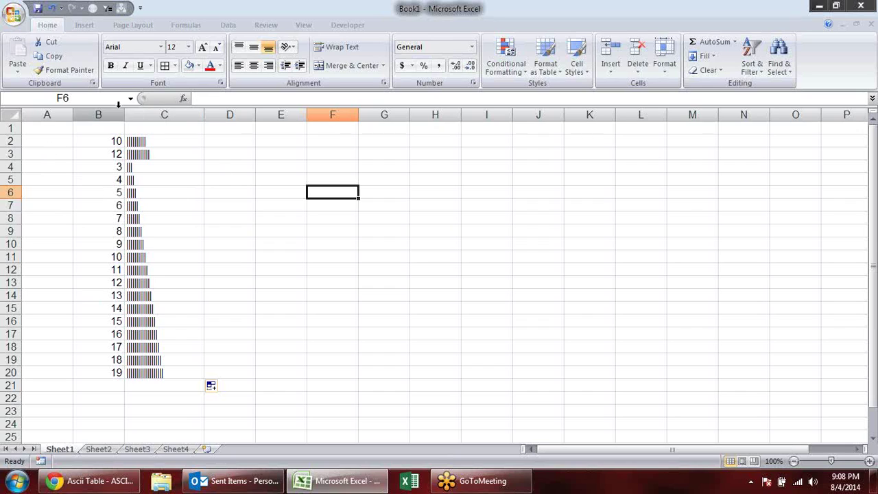
{"action": "left_click_drag", "start_coordinate": [144, 145], "coordinate": [151, 370]}
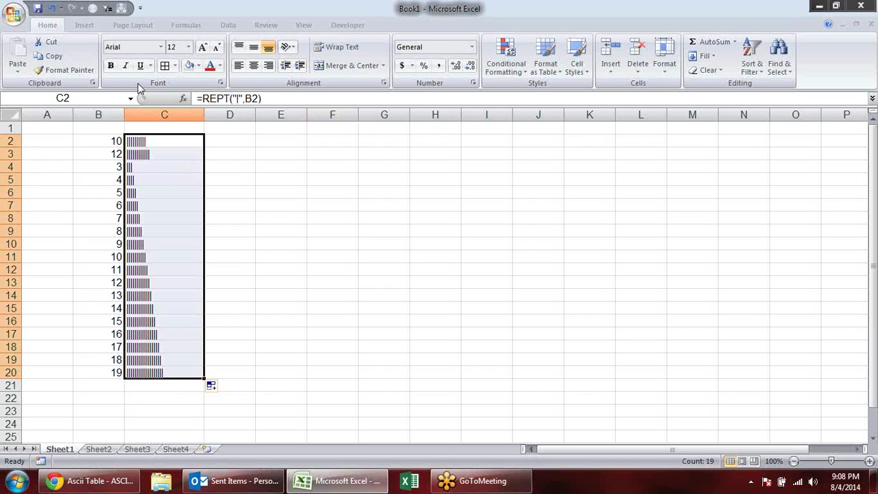
{"action": "left_click", "coordinate": [161, 46]}
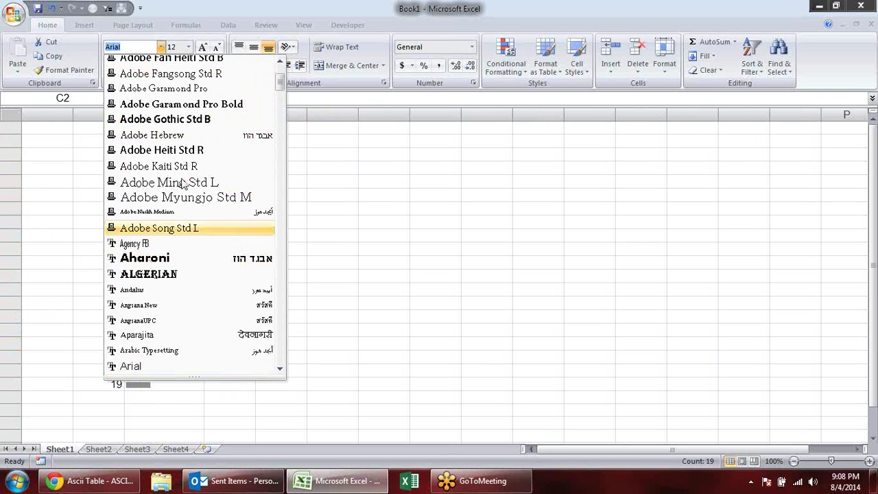
{"action": "left_click", "coordinate": [402, 188]}
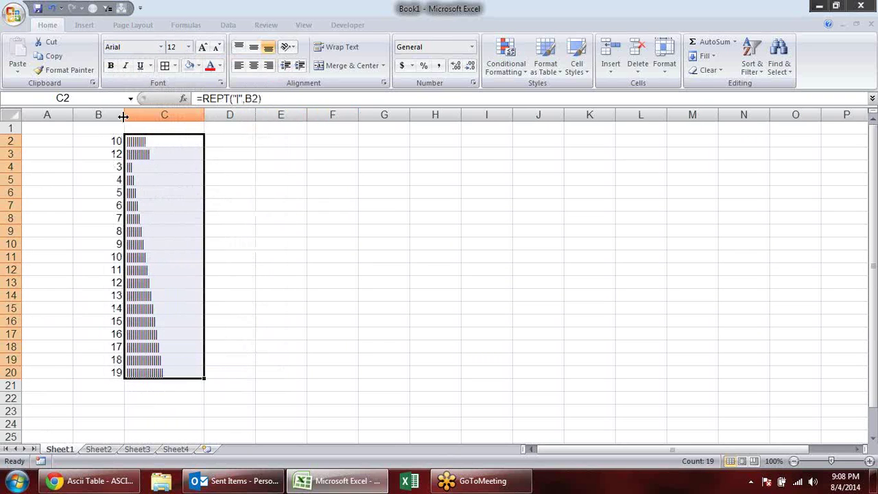
- Copy the numbers and bars from B2:C20 into H2:I20
{"action": "left_click_drag", "start_coordinate": [115, 142], "coordinate": [149, 377]}
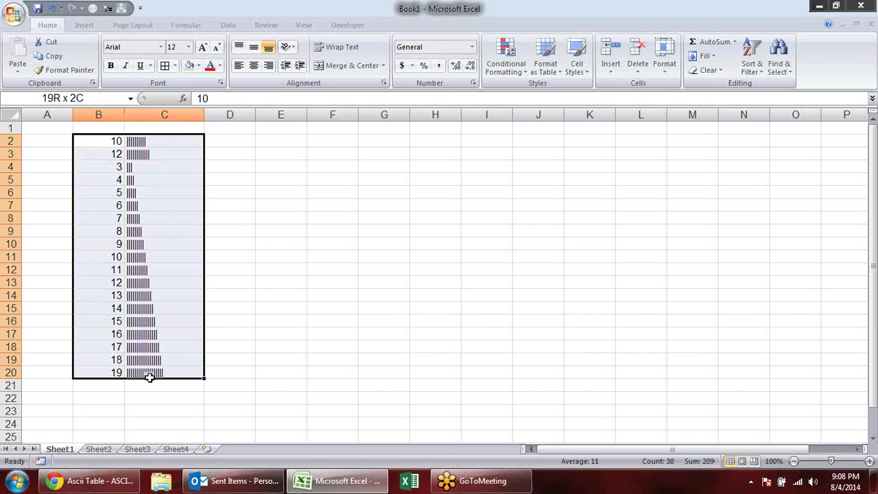
{"action": "key", "text": "ctrl+c"}
{"action": "left_click", "coordinate": [434, 141]}
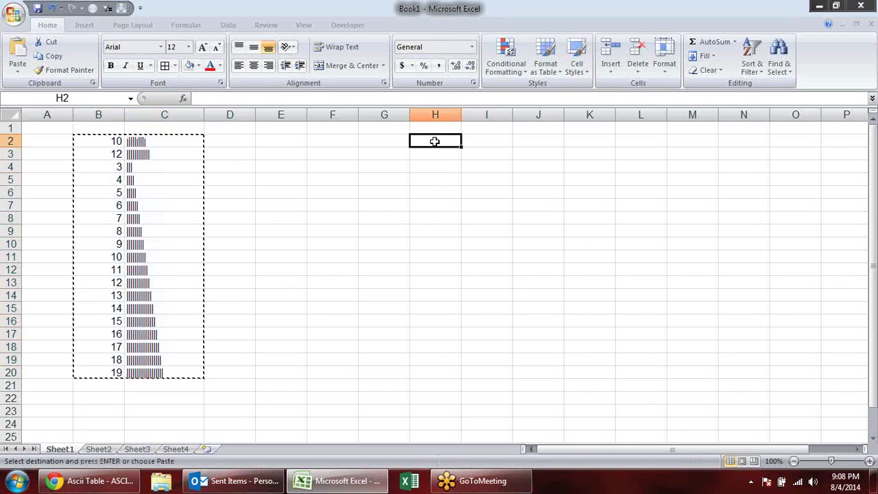
{"action": "key", "text": "Return"}
{"action": "mouse_move", "coordinate": [495, 141]}
{"action": "left_mouse_down"}
{"action": "mouse_move", "coordinate": [488, 420]}
{"action": "mouse_move", "coordinate": [487, 373]}
{"action": "left_mouse_up"}
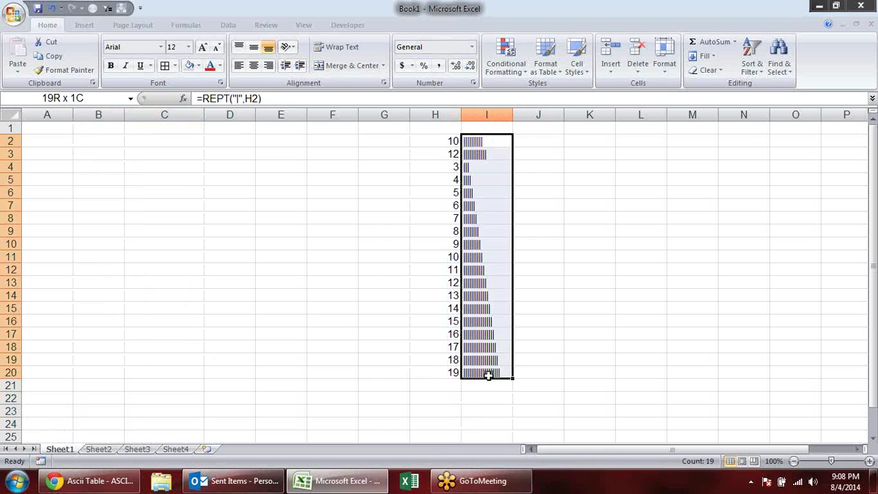
- Set the bars in I2:I20 to Britannic Bold with a teal font colour
{"action": "left_click", "coordinate": [160, 47]}
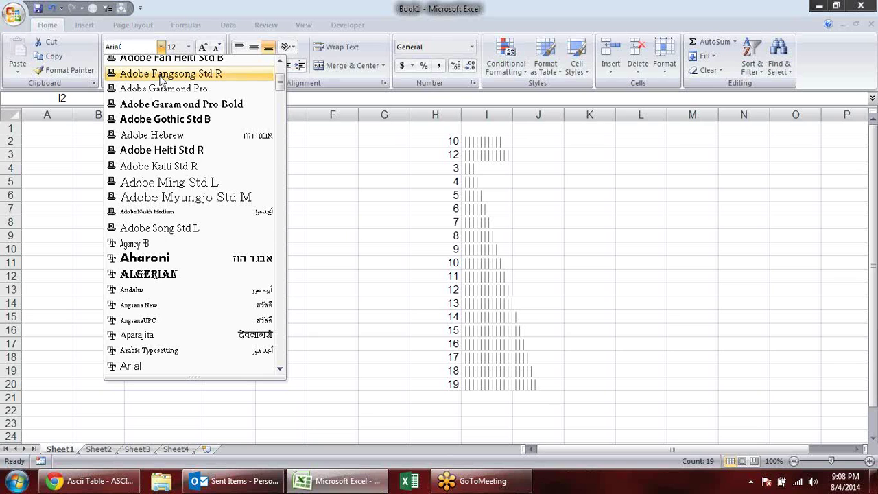
{"action": "key", "text": "Down"}
{"action": "key", "text": "Down"}
{"action": "key", "text": "Down"}
{"action": "key", "text": "Down"}
{"action": "key", "text": "Down"}
{"action": "key", "text": "Down"}
{"action": "key", "text": "Down"}
{"action": "key", "text": "Down"}
{"action": "key", "text": "Down"}
{"action": "key", "text": "Down"}
{"action": "key", "text": "Down"}
{"action": "key", "text": "Down"}
{"action": "key", "text": "Down"}
{"action": "key", "text": "Down"}
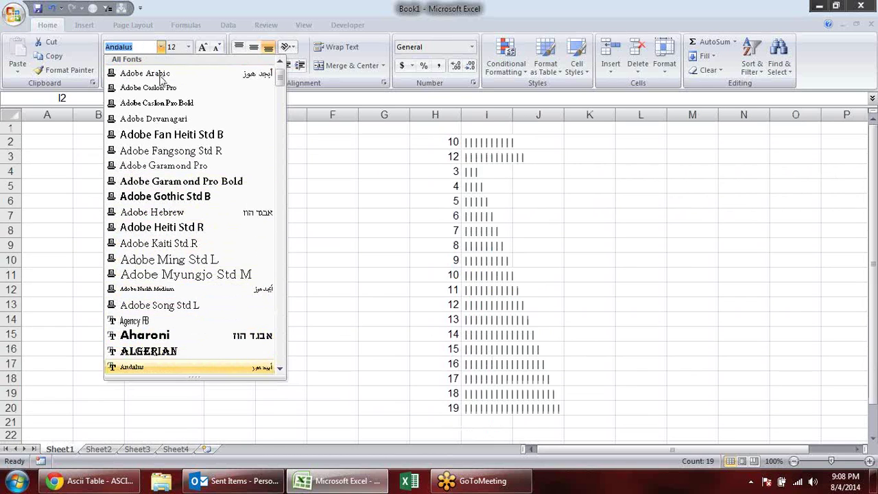
{"action": "key", "text": "Down"}
{"action": "key", "text": "Down"}
{"action": "key", "text": "Down"}
{"action": "key", "text": "Down"}
{"action": "key", "text": "Down"}
{"action": "key", "text": "Down"}
{"action": "key", "text": "Down"}
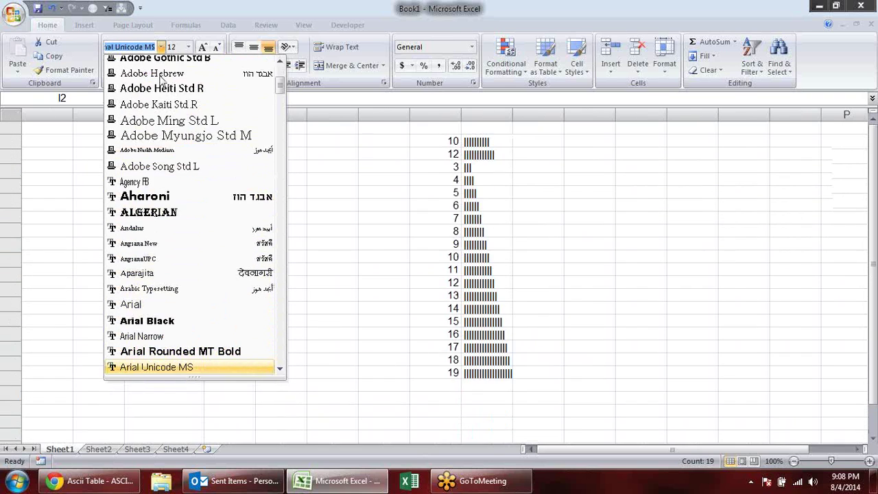
{"action": "key", "text": "Down"}
{"action": "key", "text": "Down"}
{"action": "key", "text": "Down"}
{"action": "key", "text": "Down"}
{"action": "key", "text": "Down"}
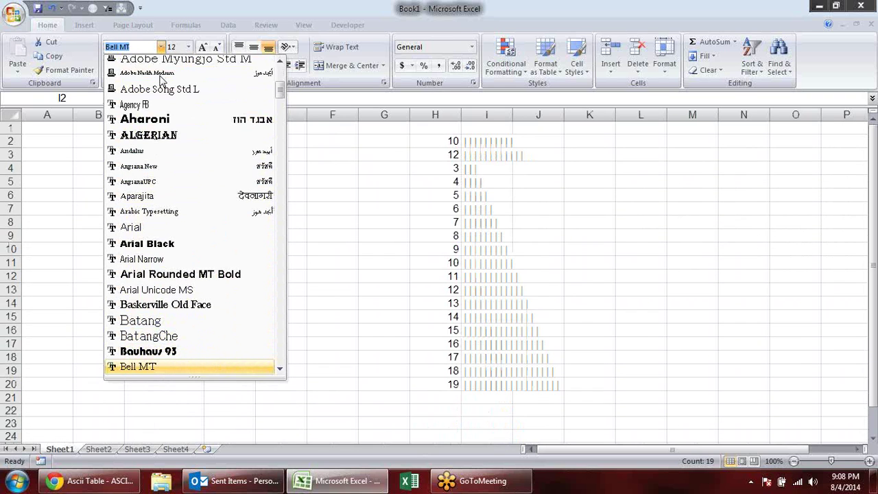
{"action": "key", "text": "Down"}
{"action": "key", "text": "Down"}
{"action": "key", "text": "Down"}
{"action": "key", "text": "Down"}
{"action": "key", "text": "Down"}
{"action": "key", "text": "Down"}
{"action": "key", "text": "Down"}
{"action": "key", "text": "Down"}
{"action": "key", "text": "Down"}
{"action": "key", "text": "Down"}
{"action": "key", "text": "Down"}
{"action": "key", "text": "Down"}
{"action": "key", "text": "Down"}
{"action": "key", "text": "Down"}
{"action": "key", "text": "Down"}
{"action": "key", "text": "Down"}
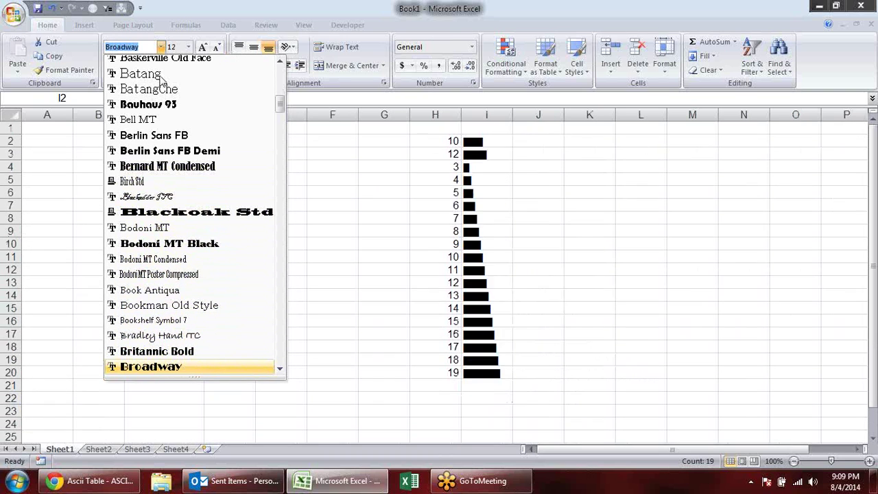
{"action": "key", "text": "Up"}
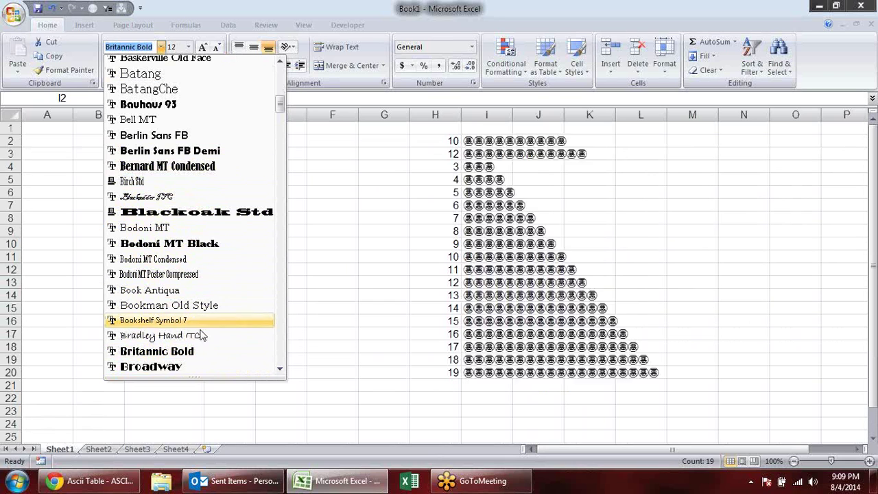
{"action": "left_click", "coordinate": [210, 352]}
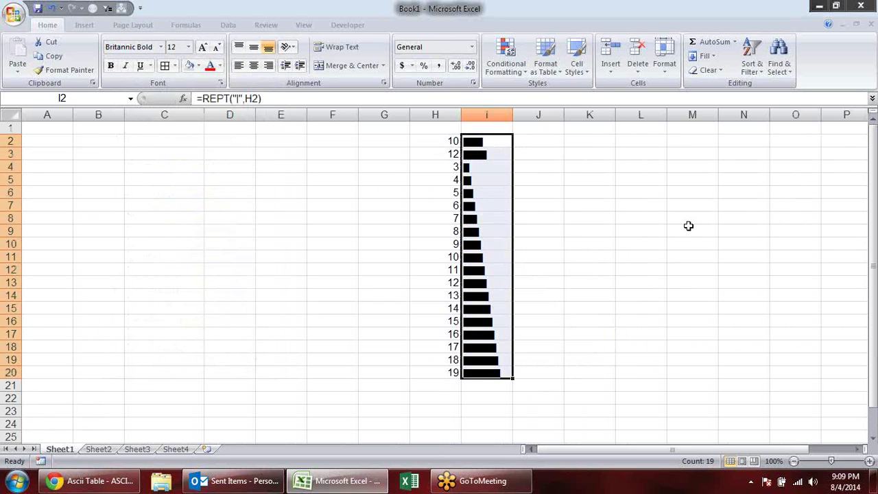
{"action": "left_click", "coordinate": [219, 65]}
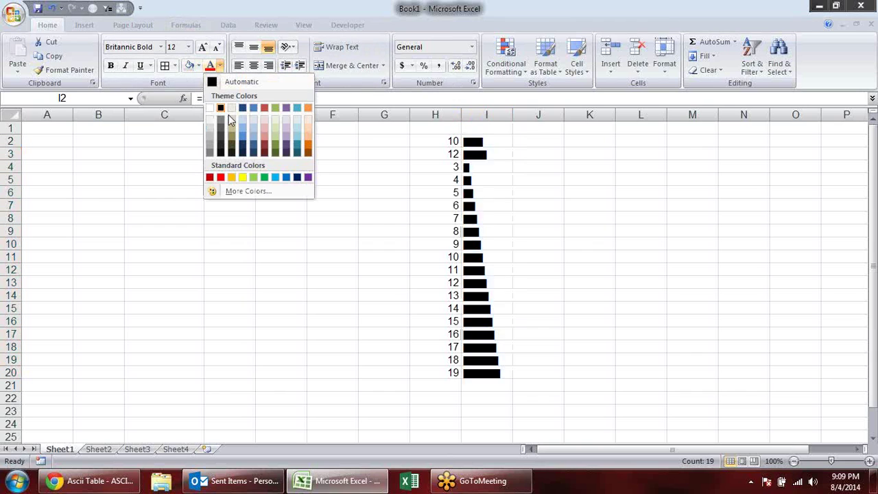
{"action": "left_click", "coordinate": [298, 149]}
{"action": "left_click_drag", "start_coordinate": [705, 189], "coordinate": [706, 181]}
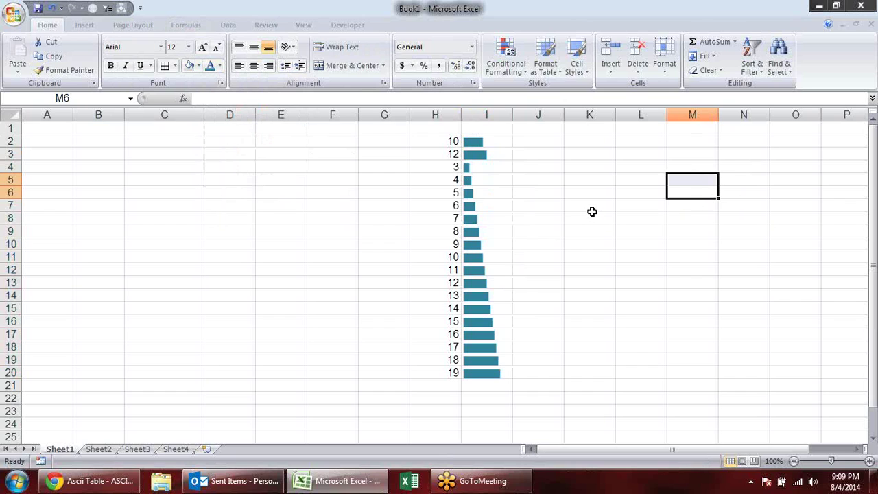
- Close the extra Excel window, dismissing its file-in-use warning
{"action": "left_click", "coordinate": [409, 480]}
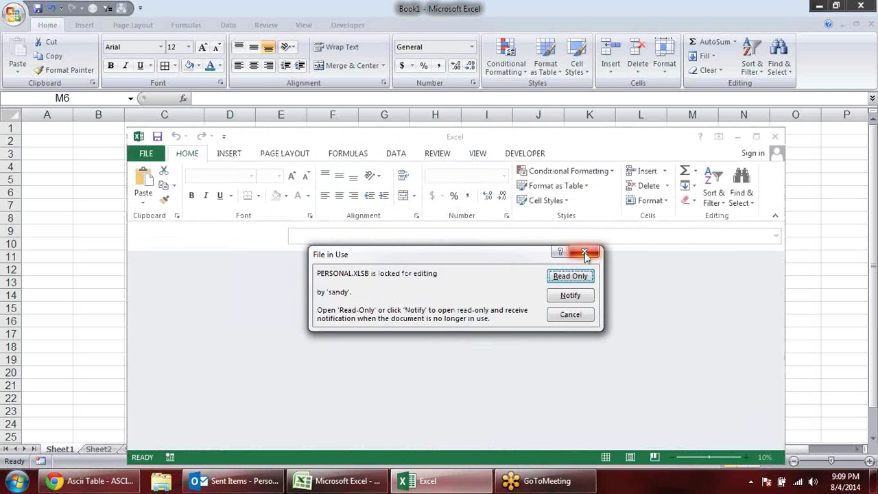
{"action": "left_click", "coordinate": [584, 251]}
{"action": "left_click", "coordinate": [775, 139]}
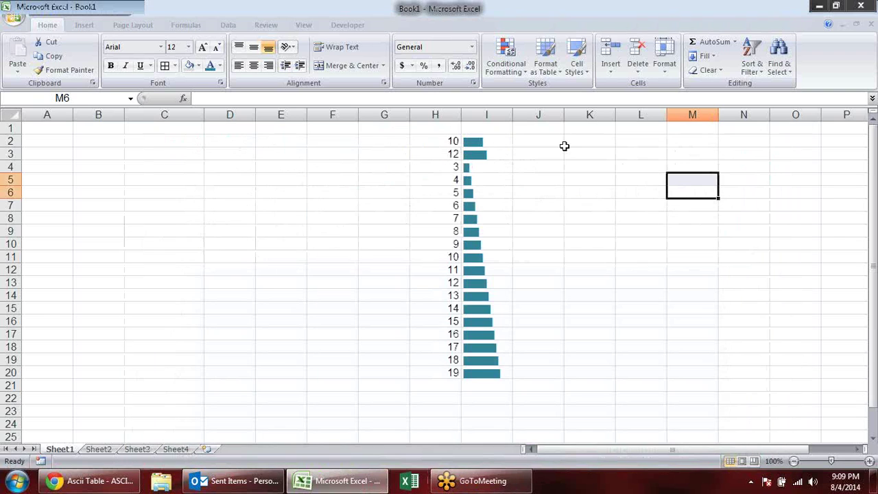
- Copy the numbers in H2:H20 into column C starting at C3
{"action": "left_click", "coordinate": [544, 205]}
{"action": "left_click_drag", "start_coordinate": [434, 144], "coordinate": [432, 376]}
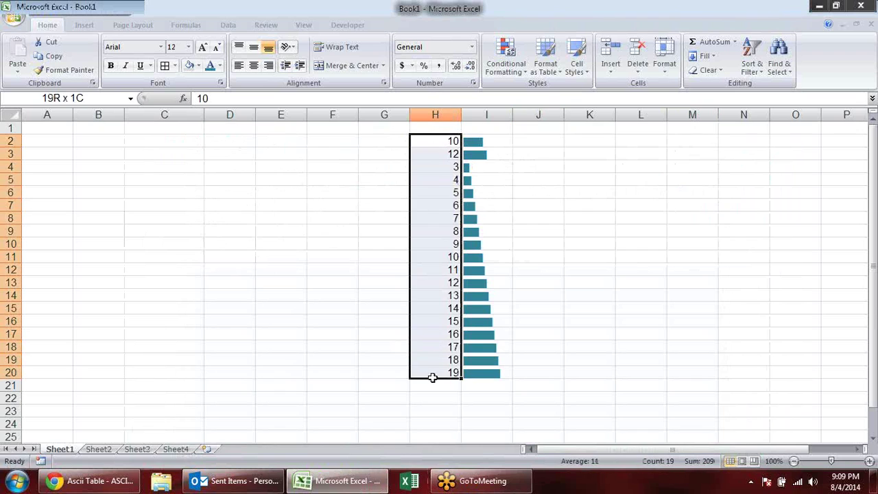
{"action": "key", "text": "ctrl+c"}
{"action": "left_click", "coordinate": [154, 149]}
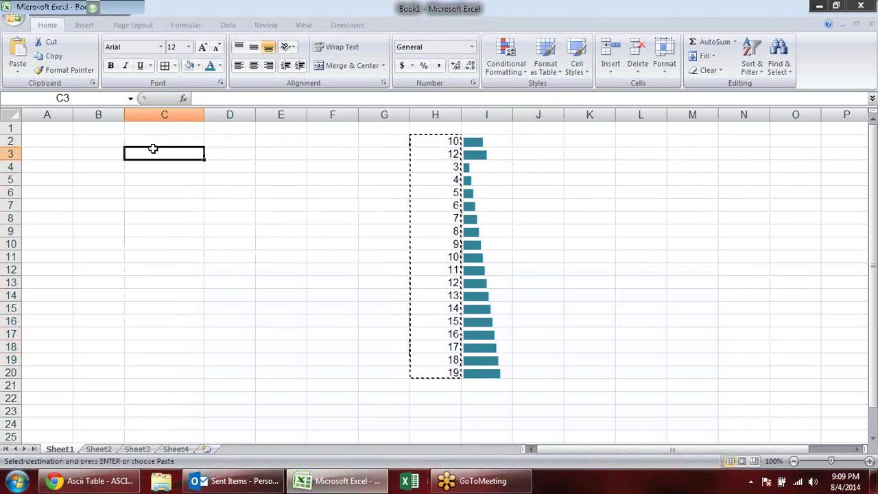
{"action": "key", "text": "Return"}
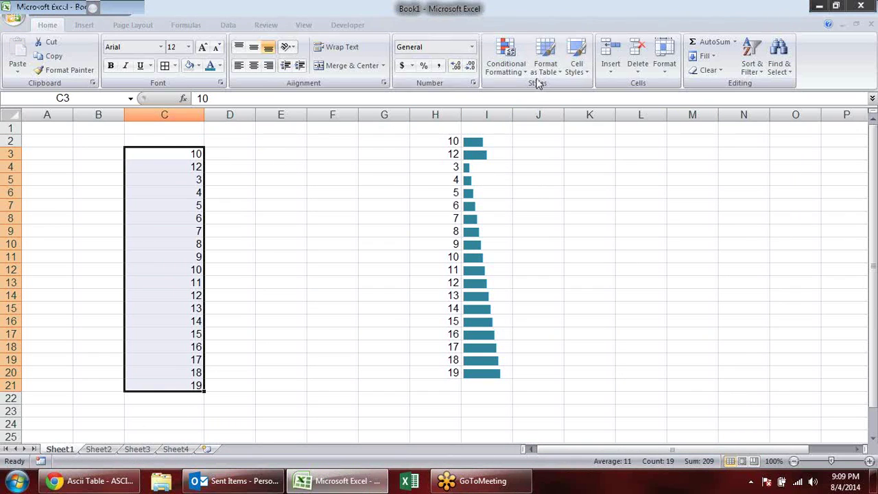
- Apply Blue Data Bar conditional formatting to the copied numbers and adjust column C's width
{"action": "left_click", "coordinate": [514, 67]}
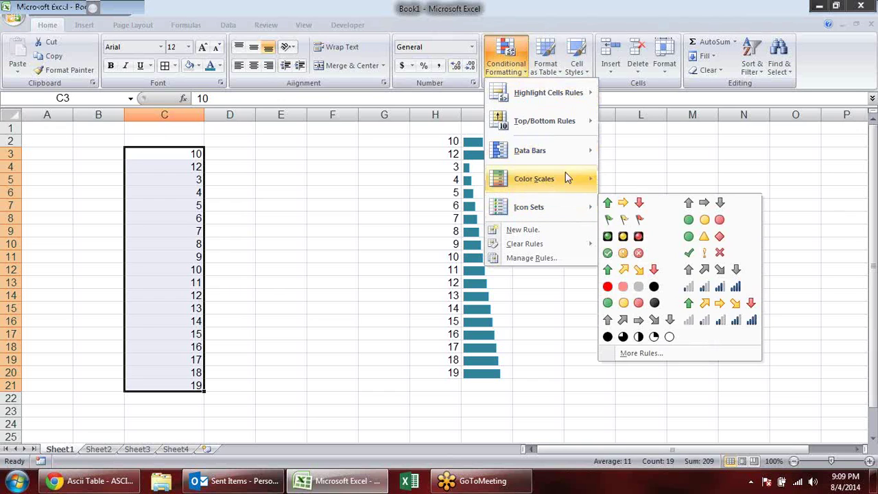
{"action": "mouse_move", "coordinate": [530, 151]}
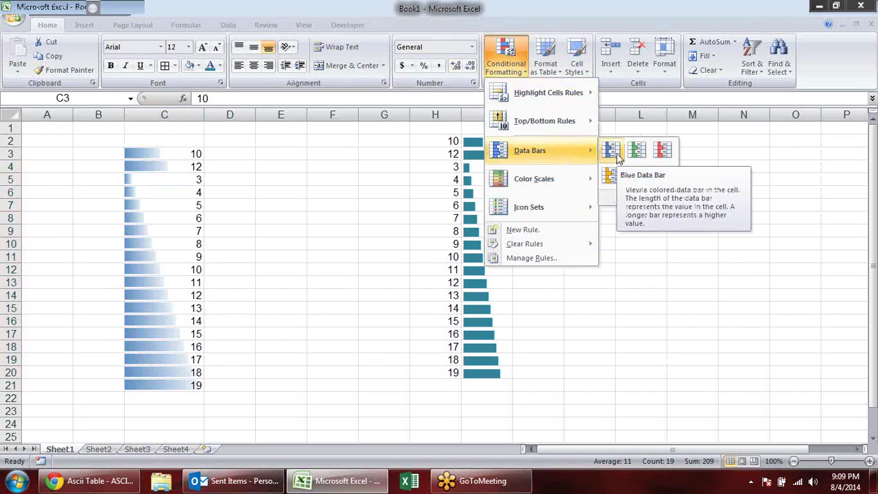
{"action": "left_click", "coordinate": [612, 151]}
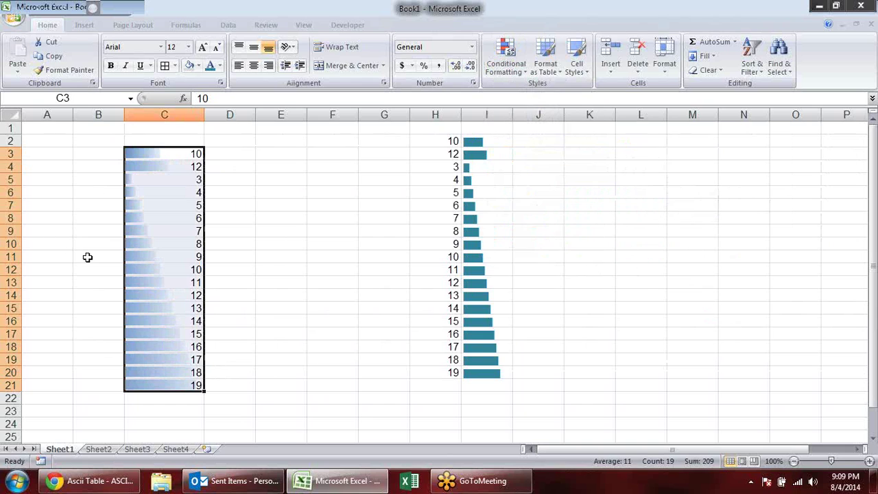
{"action": "left_click_drag", "start_coordinate": [361, 204], "coordinate": [315, 206]}
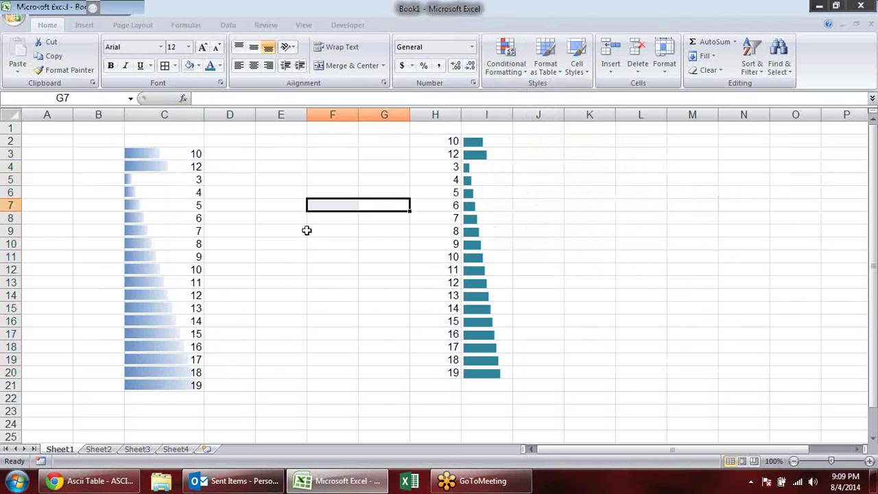
{"action": "double_click", "coordinate": [204, 109]}
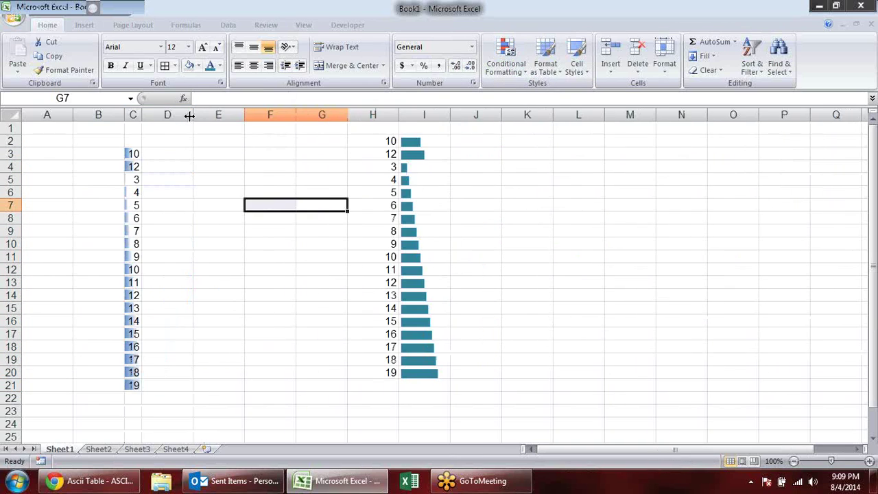
{"action": "left_click_drag", "start_coordinate": [144, 113], "coordinate": [178, 114]}
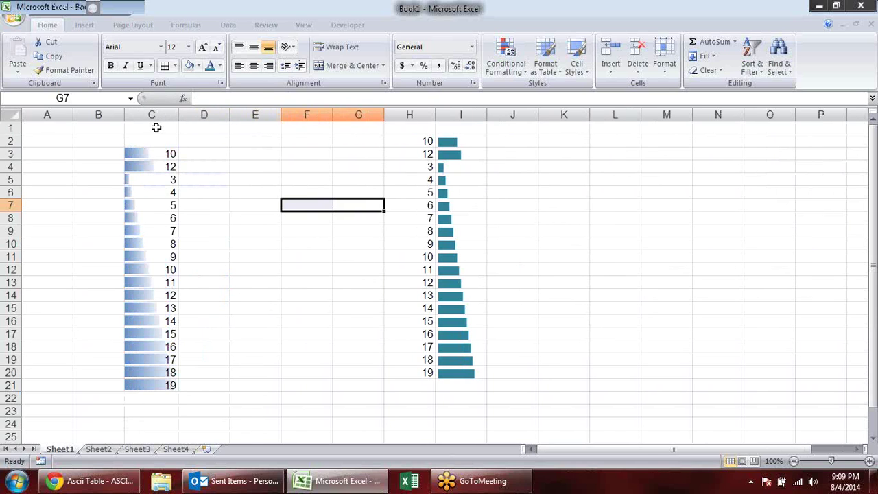
{"action": "right_click", "coordinate": [163, 116]}
- Delete column C, shifting the numbers and teal bars to G2:H20
{"action": "left_click", "coordinate": [194, 191]}
{"action": "left_click", "coordinate": [490, 217]}
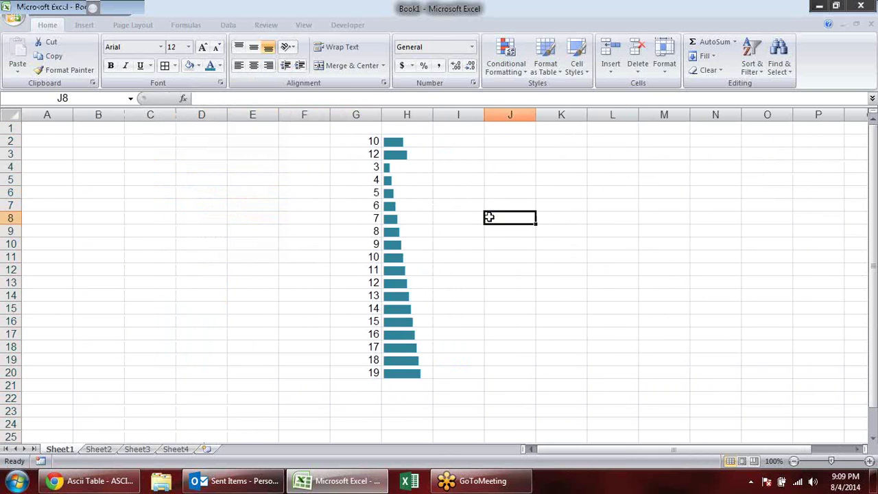
{"action": "left_click", "coordinate": [411, 144]}
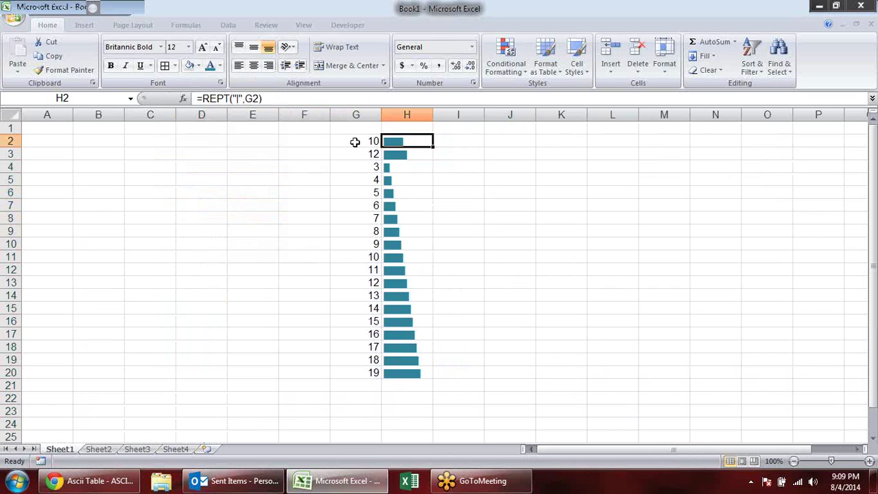
{"action": "left_click", "coordinate": [355, 142]}
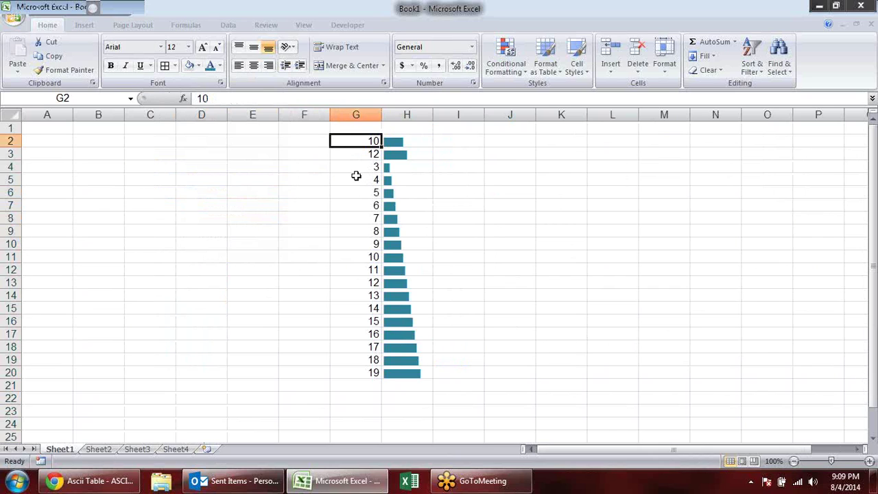
- Fill F2:F20 at once with =RANDBETWEEN(1,10)
{"action": "left_click_drag", "start_coordinate": [302, 138], "coordinate": [314, 378]}
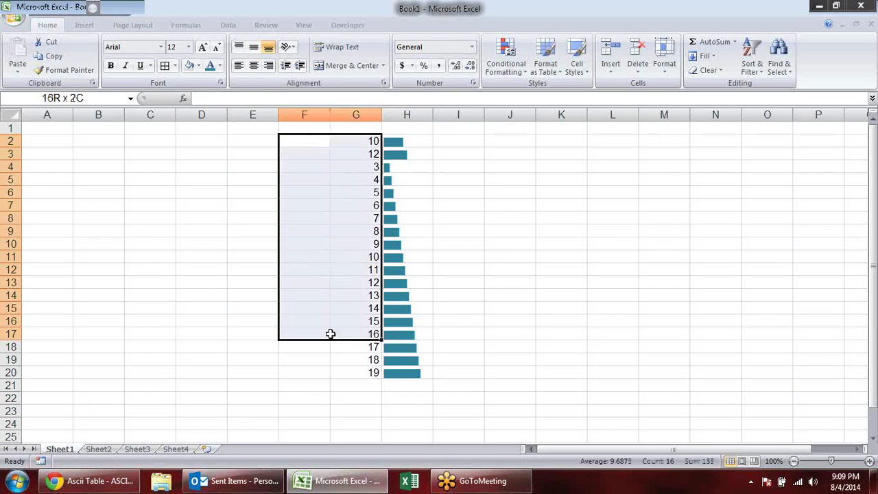
{"action": "type", "text": "=ra"}
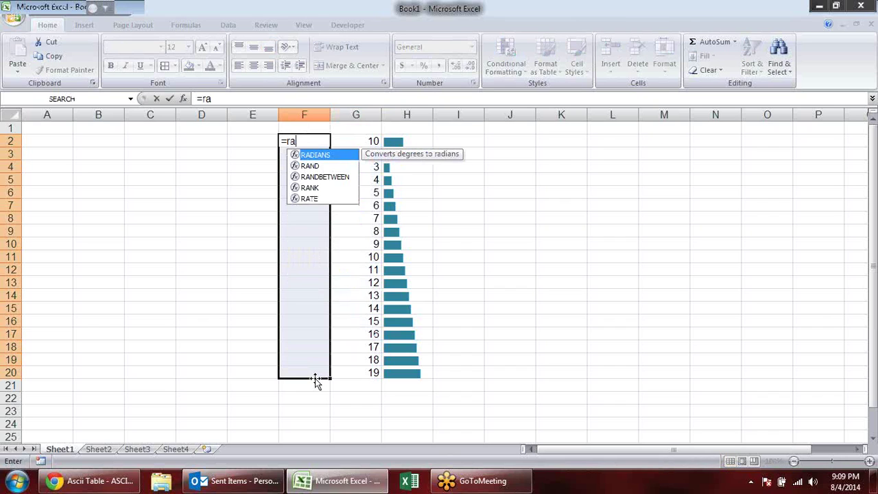
{"action": "key", "text": "Down"}
{"action": "key", "text": "Down"}
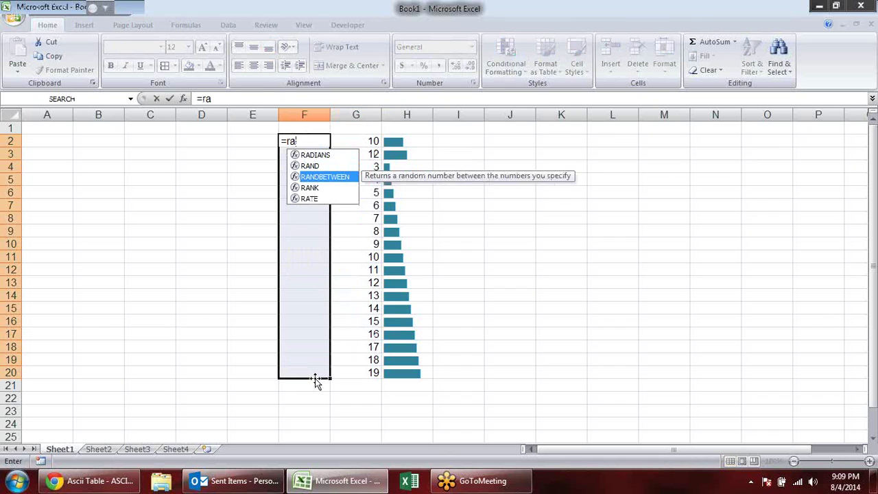
{"action": "key", "text": "Tab"}
{"action": "type", "text": "1,10"}
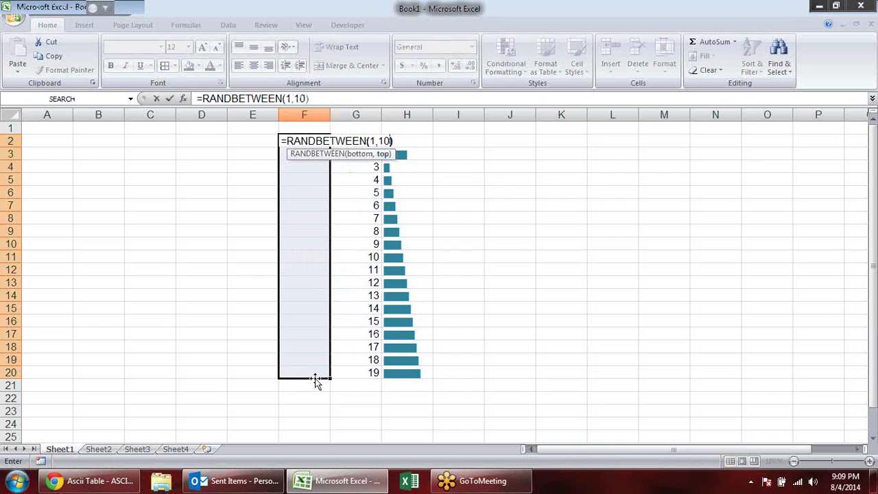
{"action": "key", "text": "ctrl+Return"}
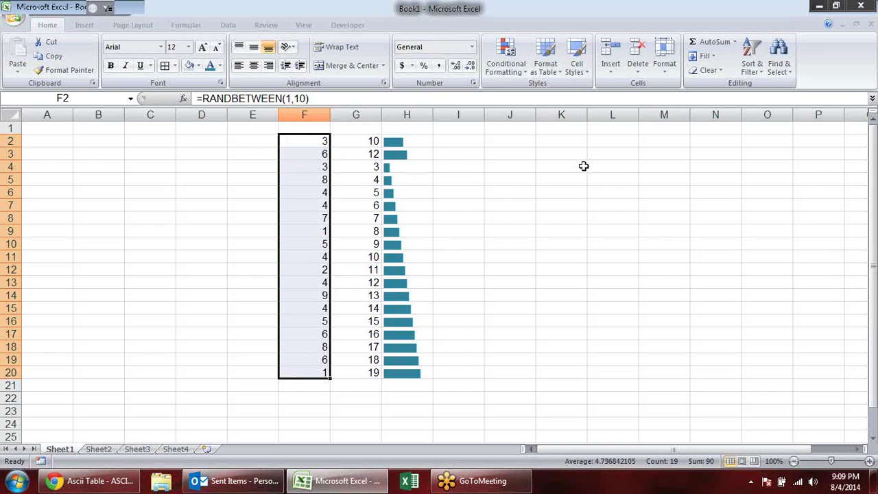
{"action": "left_click", "coordinate": [558, 217]}
{"action": "left_click", "coordinate": [429, 141]}
- Widen column H for the bars and make rows 2–20 much taller
{"action": "left_click_drag", "start_coordinate": [433, 115], "coordinate": [485, 114]}
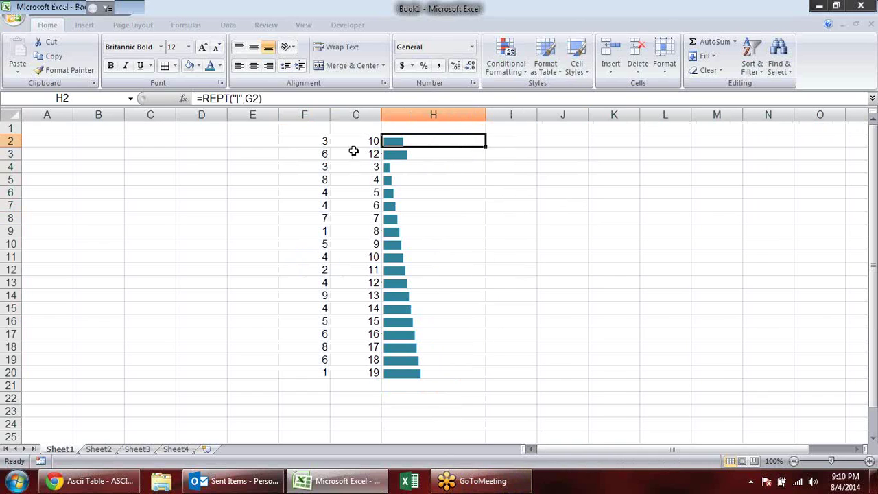
{"action": "left_click", "coordinate": [5, 141]}
{"action": "left_click_drag", "start_coordinate": [3, 141], "coordinate": [11, 372]}
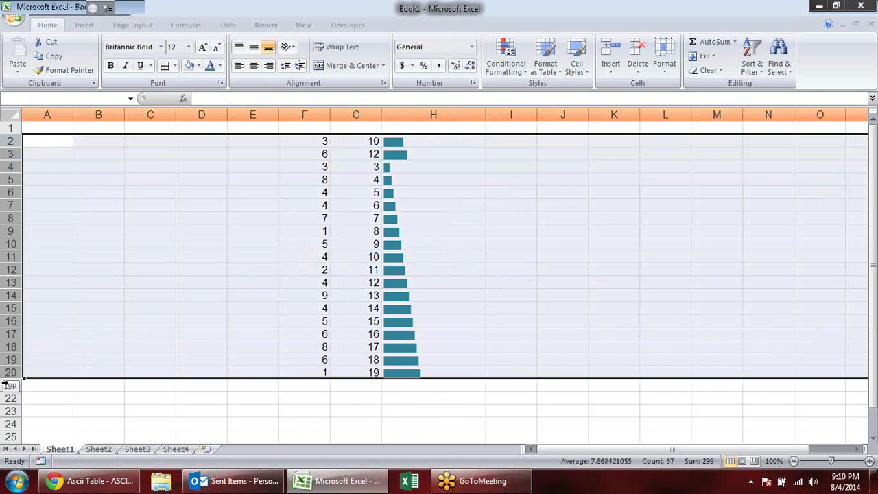
{"action": "left_click_drag", "start_coordinate": [14, 147], "coordinate": [9, 188]}
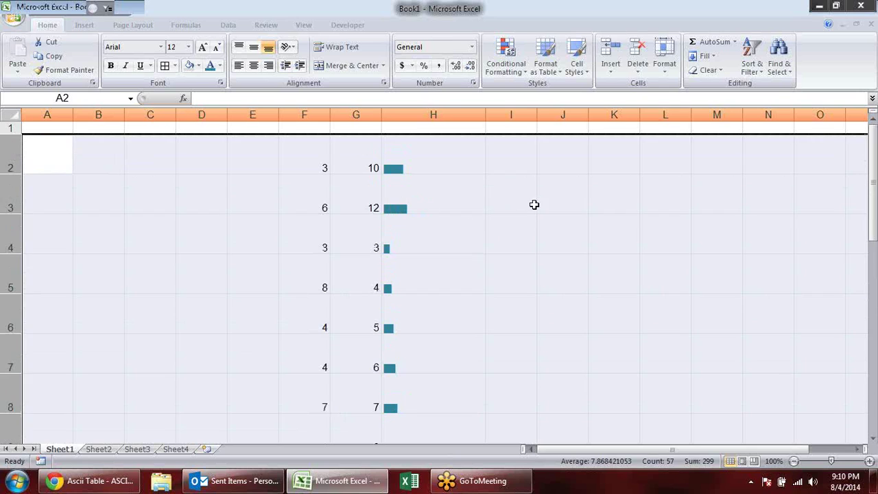
{"action": "left_click", "coordinate": [548, 192]}
- Extend H2's formula to =REPT("|",G2)&CHAR(10
{"action": "double_click", "coordinate": [426, 149]}
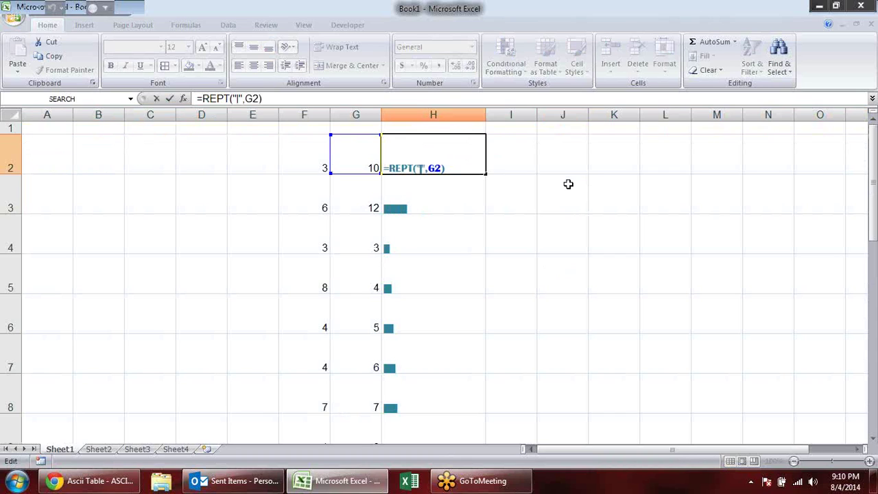
{"action": "type", "text": "&cha"}
{"action": "key", "text": "Tab"}
{"action": "type", "text": "10"}
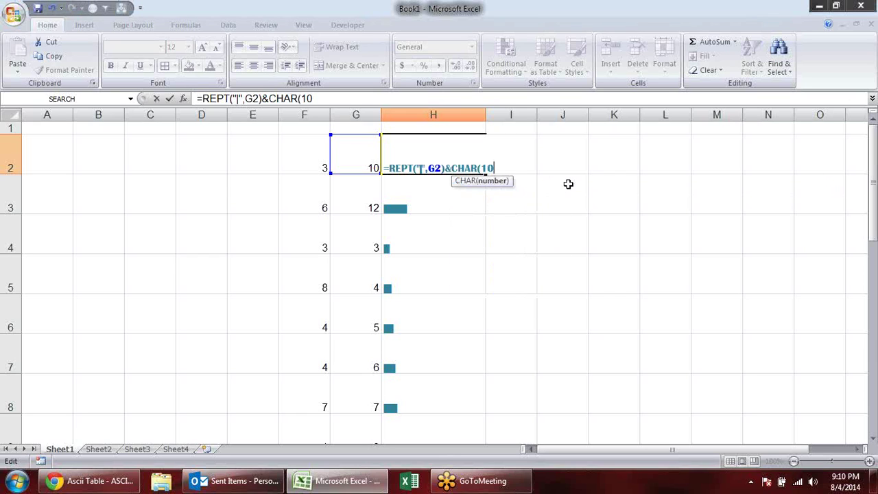
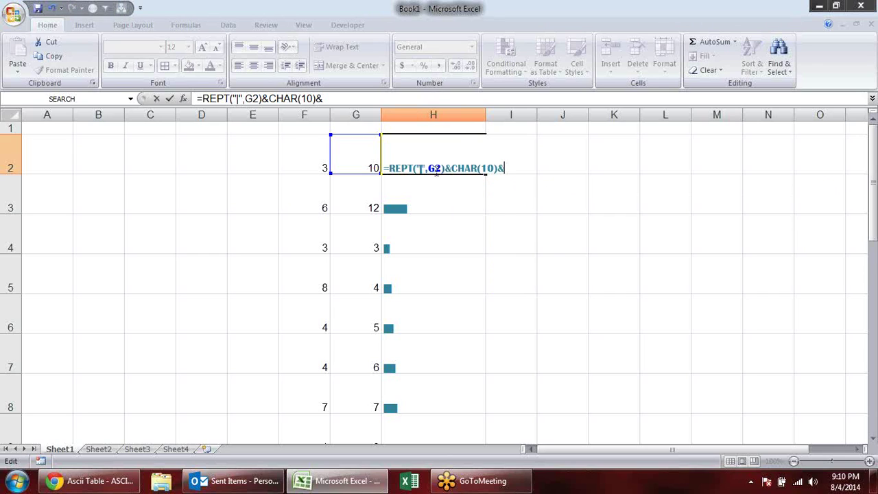
- Append a second copy of the REPT("|",…) part to H2's formula, pointed at column F
{"action": "left_click_drag", "start_coordinate": [445, 168], "coordinate": [390, 167]}
{"action": "key", "text": "ctrl+c"}
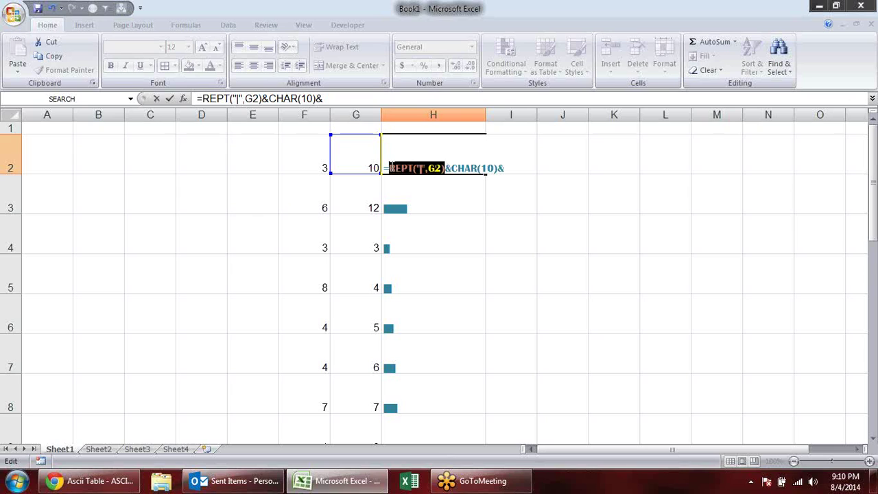
{"action": "left_click", "coordinate": [514, 170]}
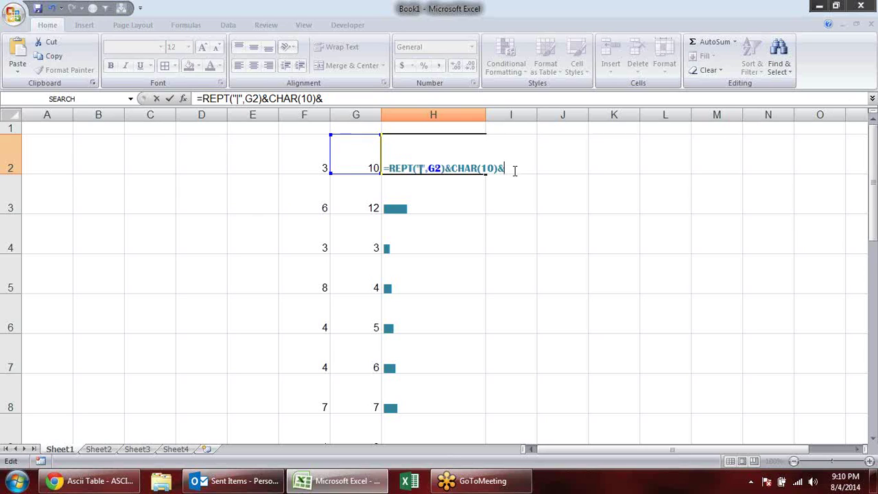
{"action": "key", "text": "ctrl+v"}
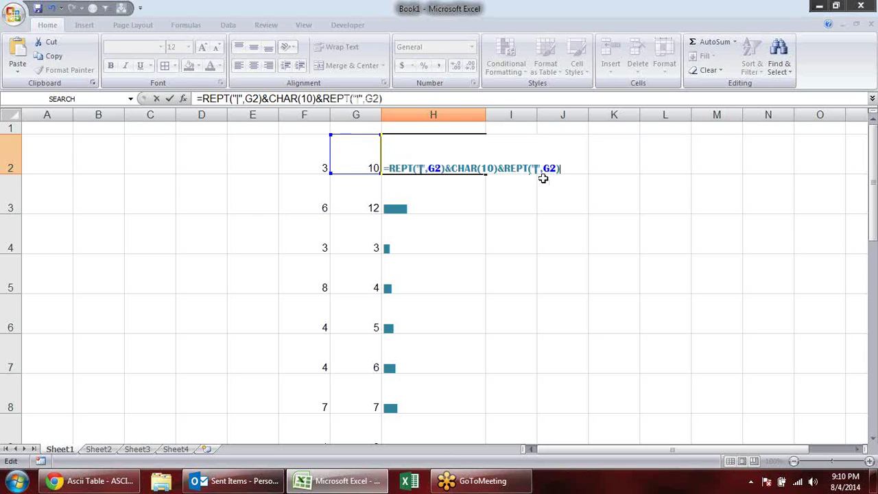
{"action": "left_click", "coordinate": [552, 168]}
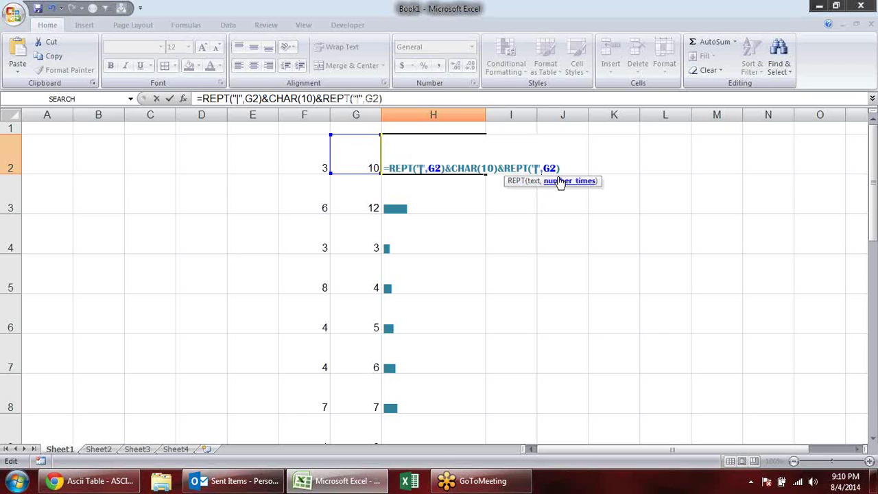
{"action": "key", "text": "BackSpace"}
{"action": "key", "text": "BackSpace"}
{"action": "left_click", "coordinate": [301, 158]}
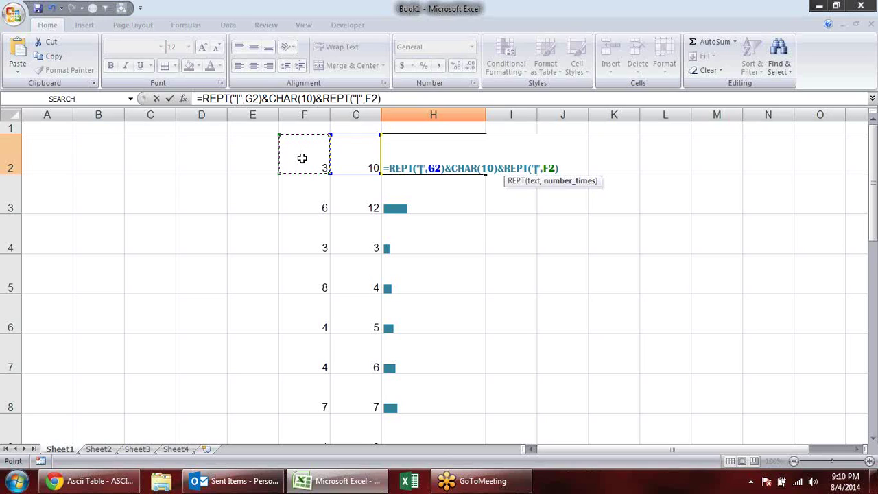
- Point the first REPT at F2 and the second at G2, and commit H2's formula
{"action": "left_click", "coordinate": [436, 169]}
{"action": "key", "text": "BackSpace"}
{"action": "type", "text": "f"}
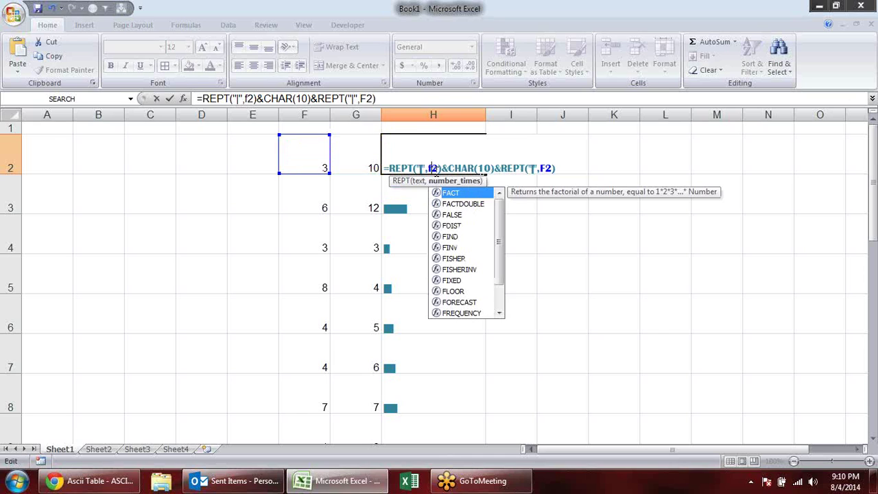
{"action": "left_click", "coordinate": [547, 168]}
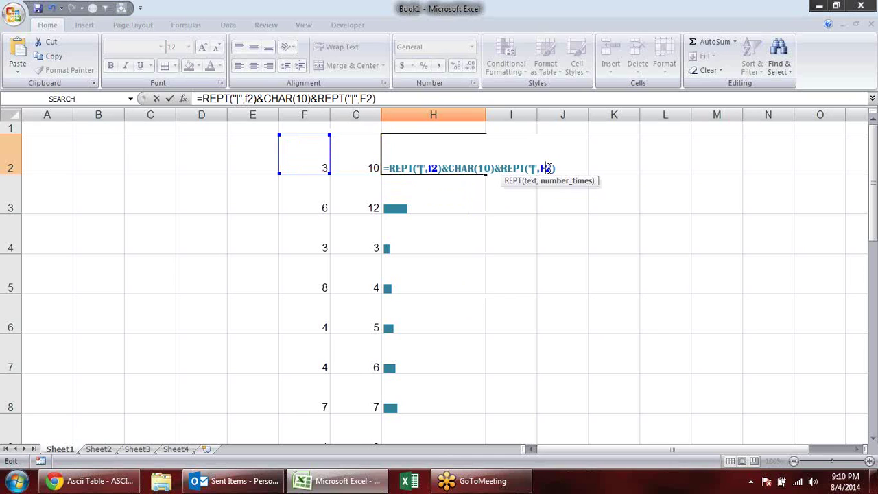
{"action": "key", "text": "BackSpace"}
{"action": "type", "text": "g"}
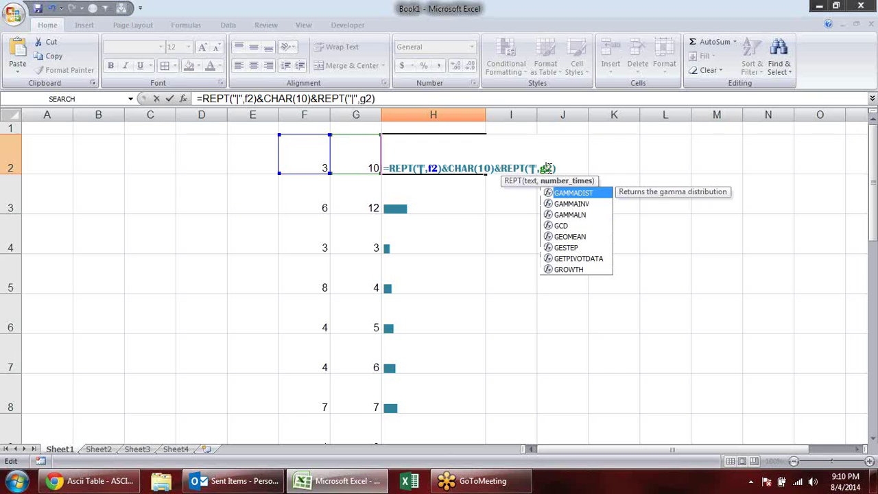
{"action": "key", "text": "Return"}
- Fill H2's two-bar formula down to H20 and wrap the text in column H
{"action": "left_click", "coordinate": [476, 158]}
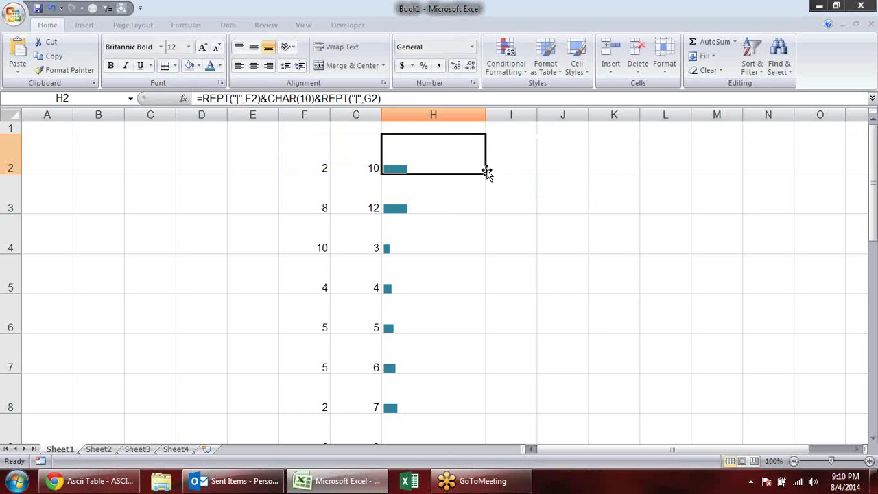
{"action": "left_click_drag", "start_coordinate": [484, 174], "coordinate": [476, 480]}
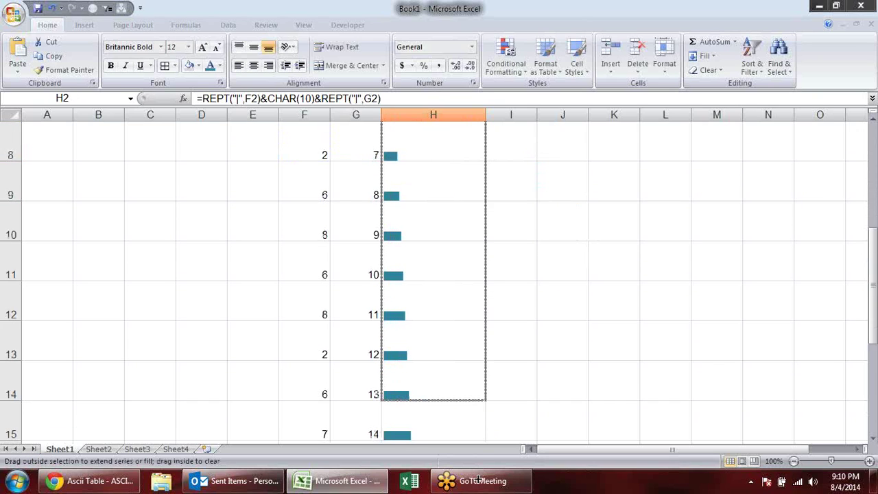
{"action": "left_click_drag", "start_coordinate": [475, 480], "coordinate": [486, 397]}
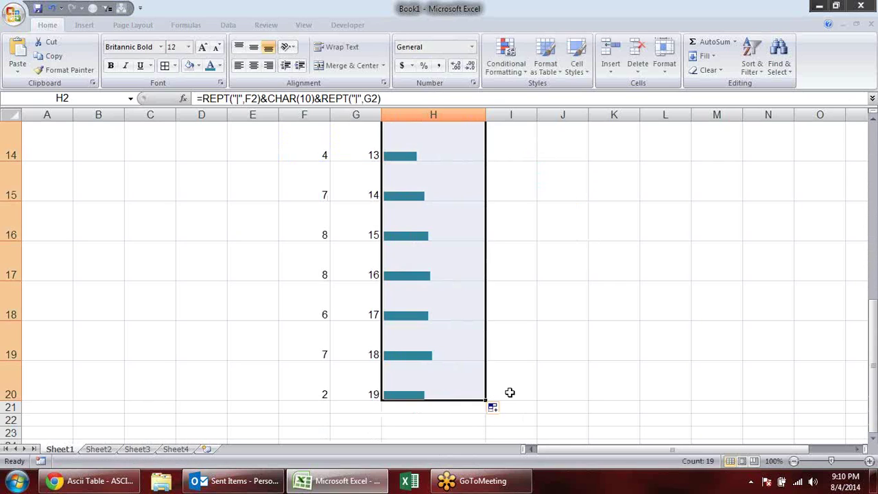
{"action": "left_click_drag", "start_coordinate": [874, 345], "coordinate": [873, 172]}
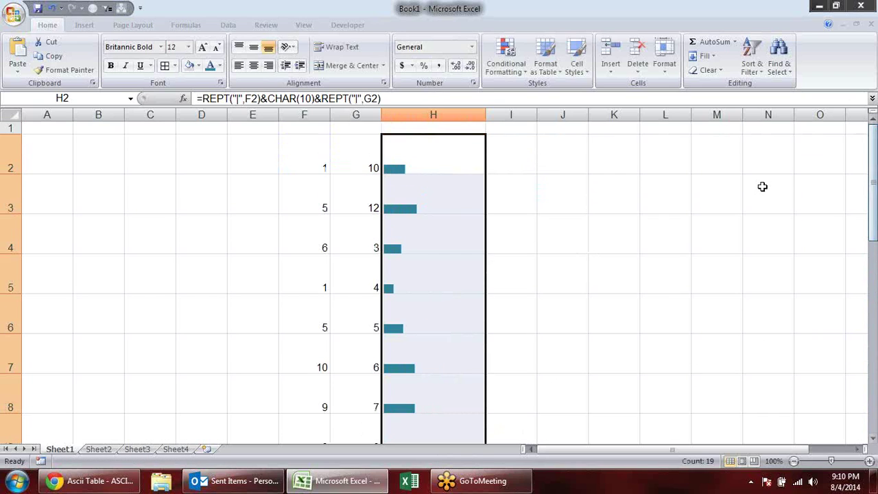
{"action": "left_click", "coordinate": [335, 47]}
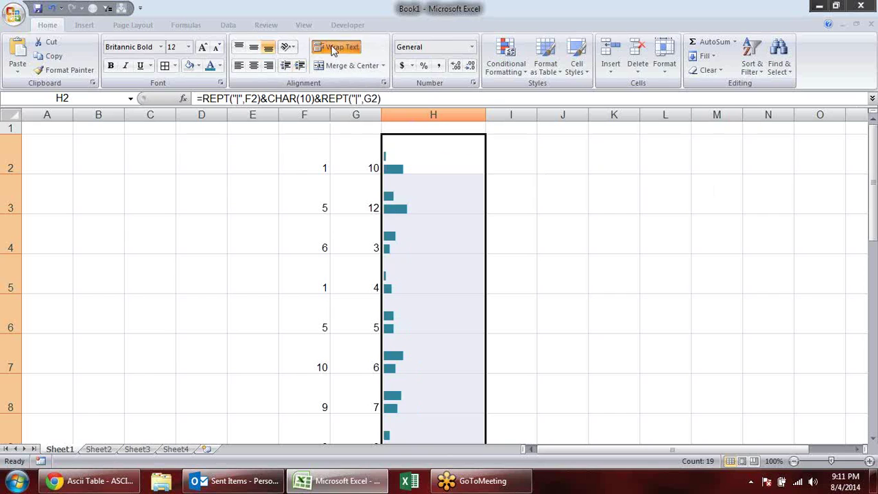
{"action": "left_click", "coordinate": [563, 210]}
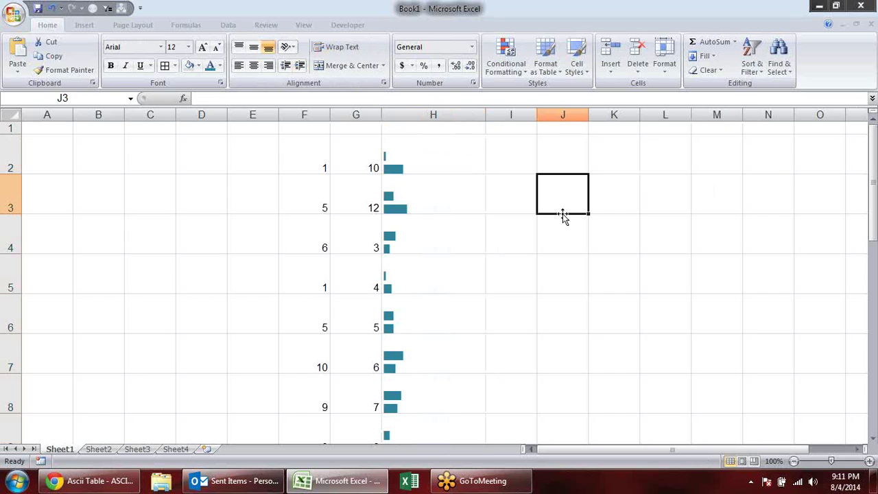
- Check the filled formulas in cells H2 through H7
{"action": "left_click", "coordinate": [419, 152]}
{"action": "left_click", "coordinate": [415, 193]}
{"action": "left_click", "coordinate": [412, 243]}
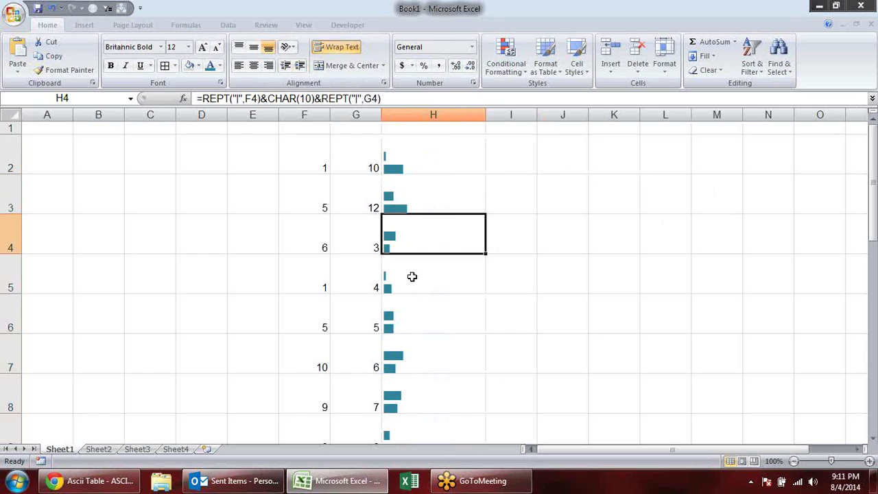
{"action": "left_click", "coordinate": [412, 277]}
{"action": "left_click", "coordinate": [410, 320]}
{"action": "left_click", "coordinate": [428, 363]}
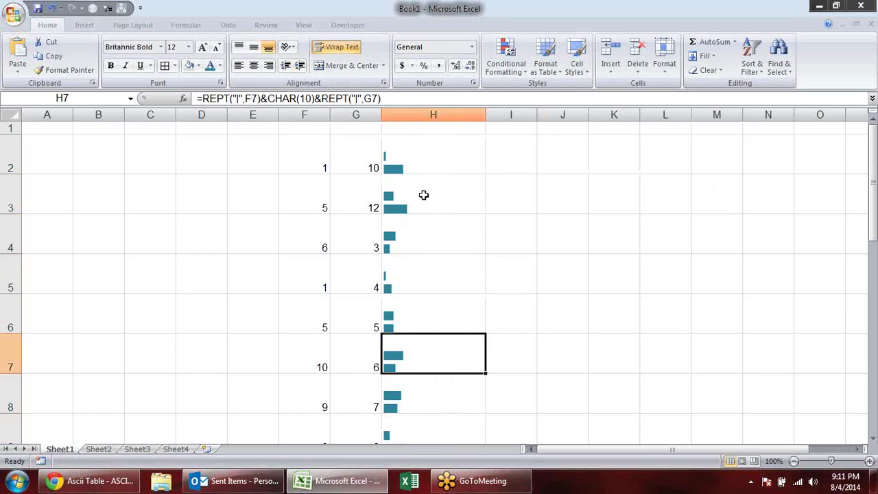
- Rotate the text in H2:H20 to 90 degrees through Format Cells alignment
{"action": "left_click", "coordinate": [421, 156]}
{"action": "key", "text": "ctrl+shift+Down"}
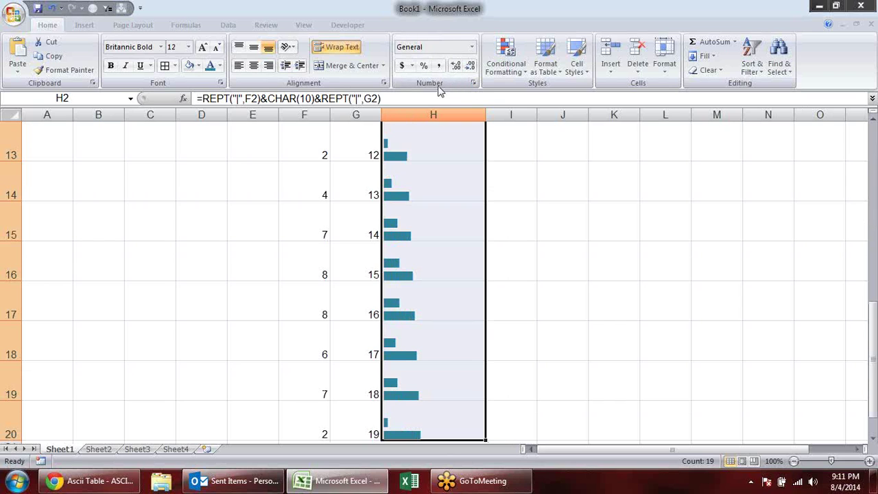
{"action": "left_click", "coordinate": [473, 83]}
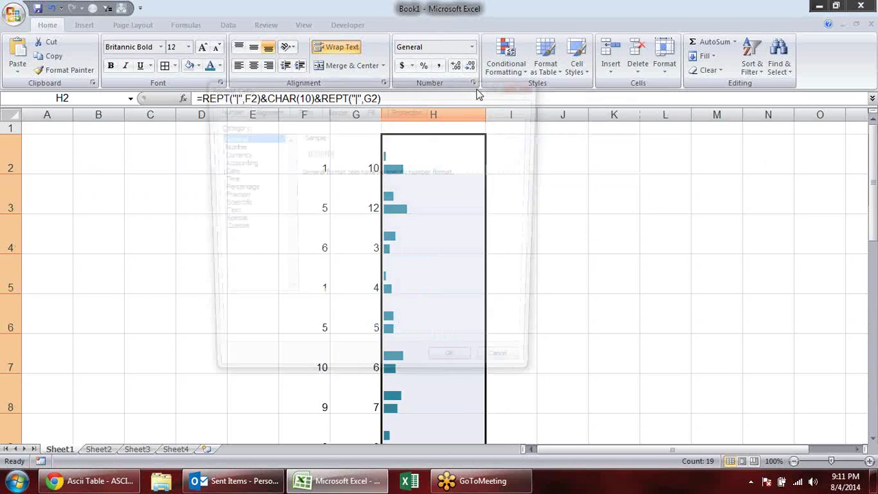
{"action": "left_click", "coordinate": [266, 112]}
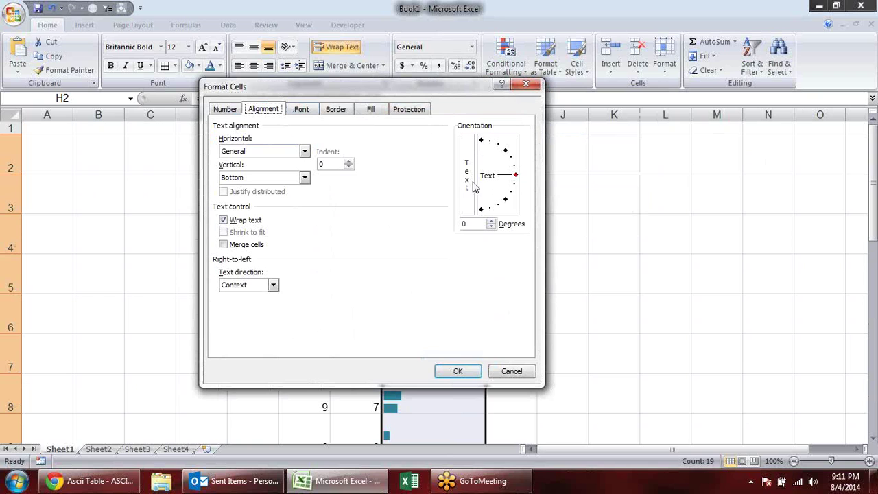
{"action": "left_click_drag", "start_coordinate": [515, 177], "coordinate": [482, 139]}
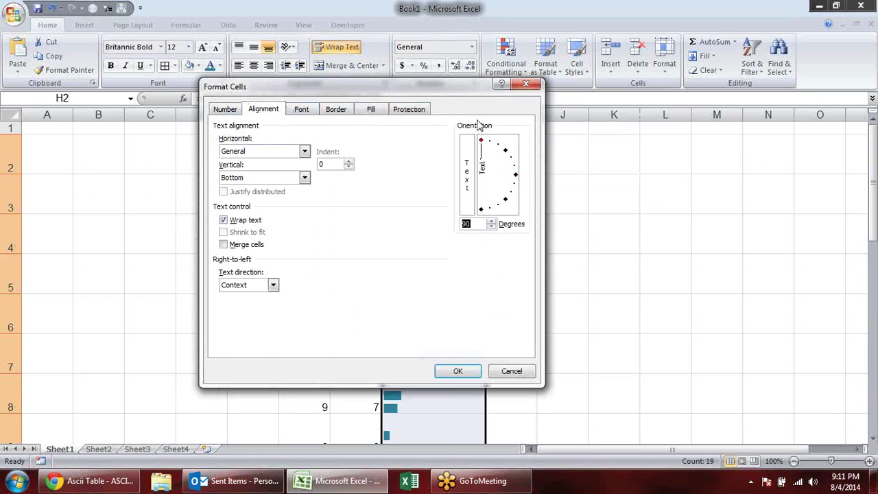
{"action": "left_click", "coordinate": [457, 371]}
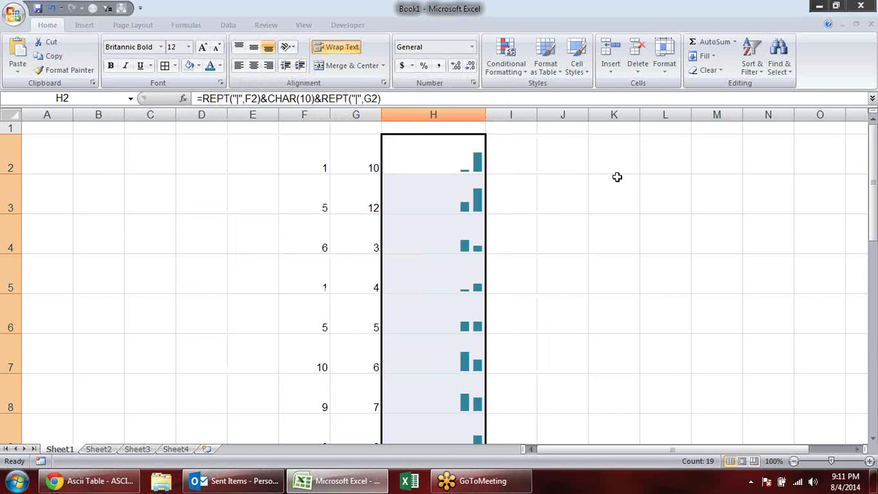
{"action": "left_click", "coordinate": [617, 178]}
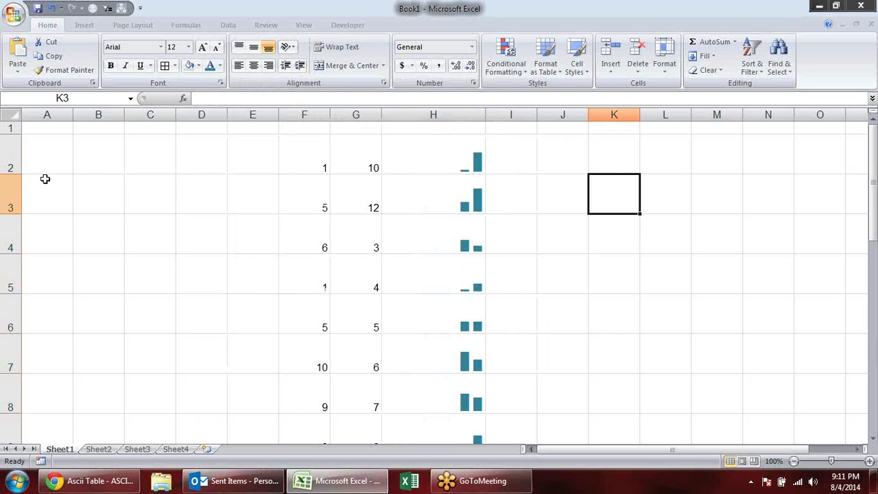
- Narrow column H and enter 5, 6, 7 in F2:F4 and 8 in F7
{"action": "left_click_drag", "start_coordinate": [486, 112], "coordinate": [436, 112]}
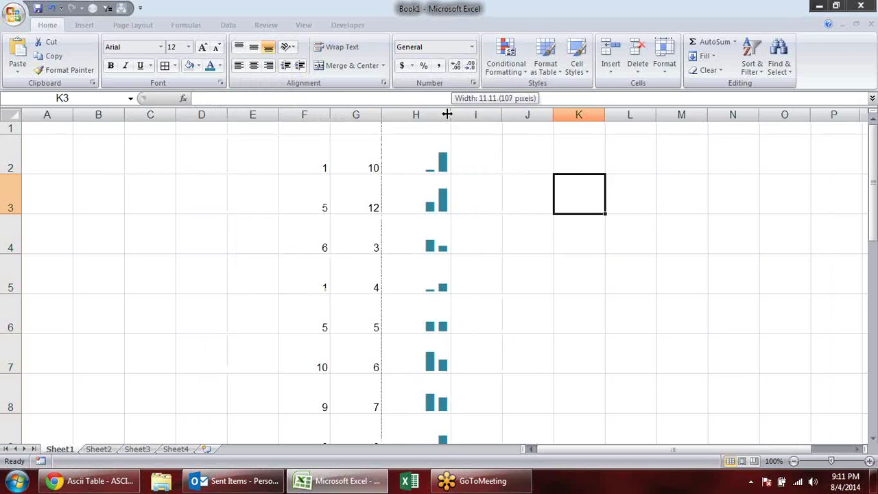
{"action": "left_click", "coordinate": [585, 275]}
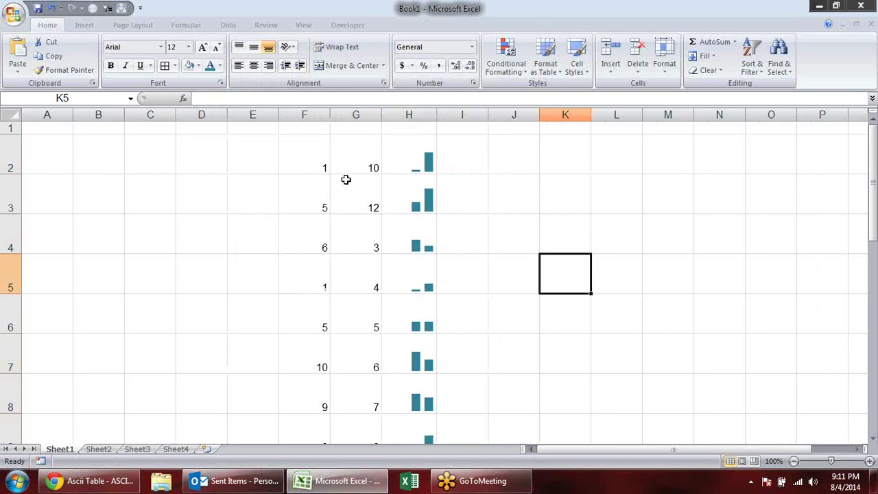
{"action": "left_click", "coordinate": [302, 162]}
{"action": "type", "text": "5"}
{"action": "key", "text": "Return"}
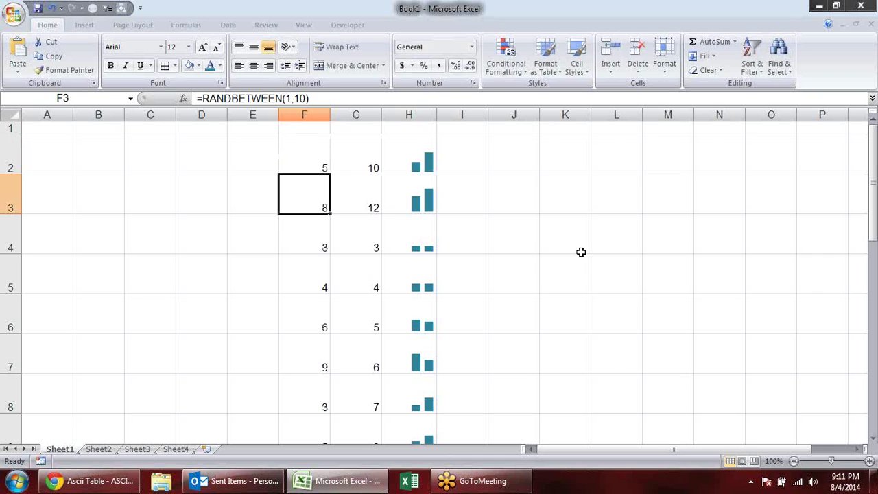
{"action": "type", "text": "6"}
{"action": "key", "text": "Return"}
{"action": "type", "text": "7"}
{"action": "key", "text": "Return"}
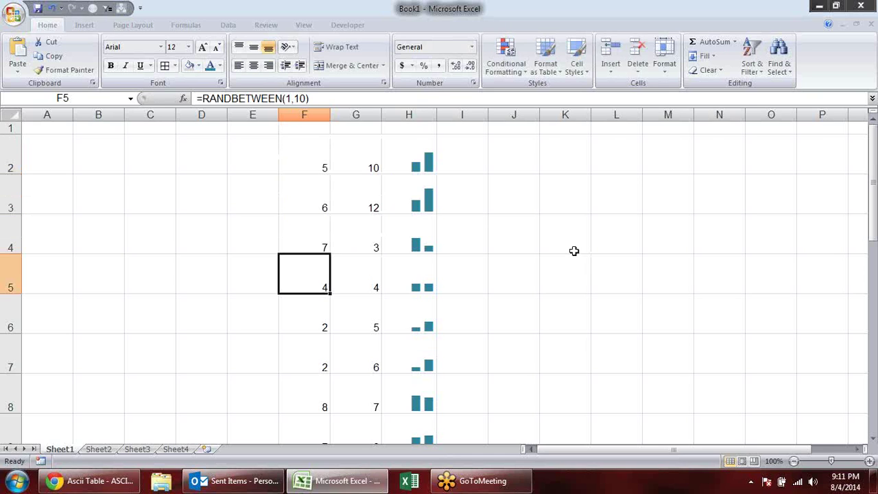
{"action": "key", "text": "Down"}
{"action": "key", "text": "Down"}
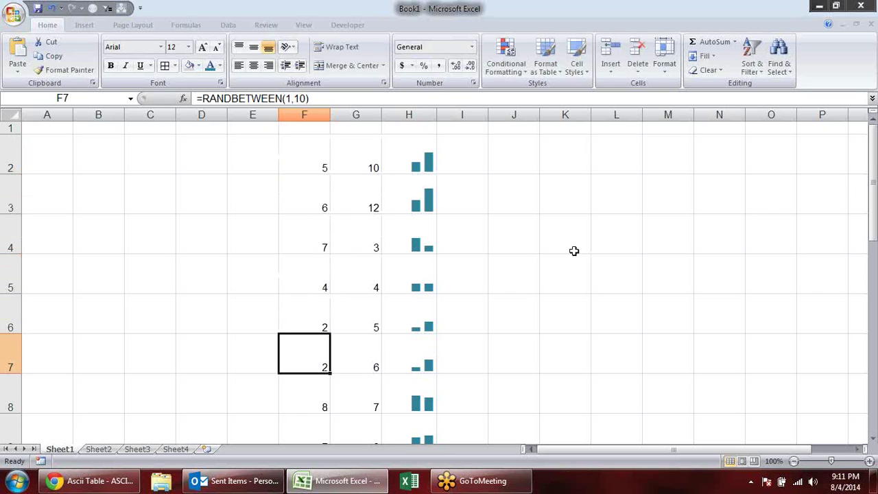
{"action": "type", "text": "8"}
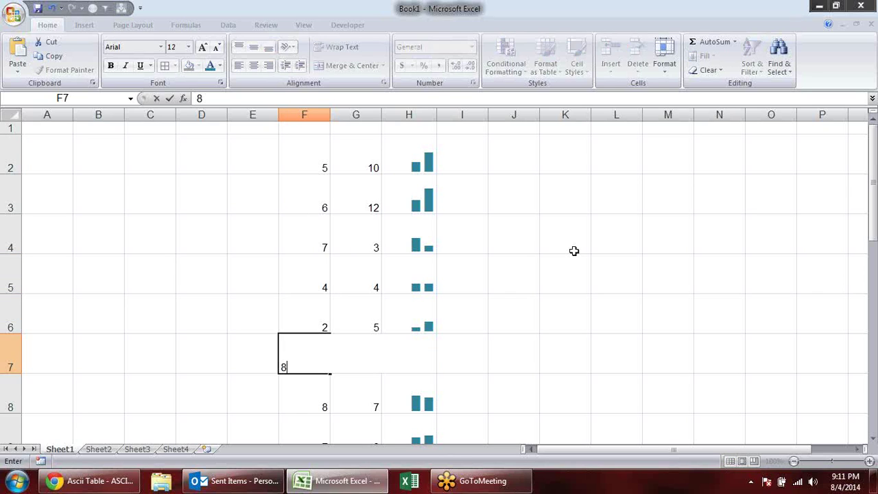
{"action": "key", "text": "Return"}
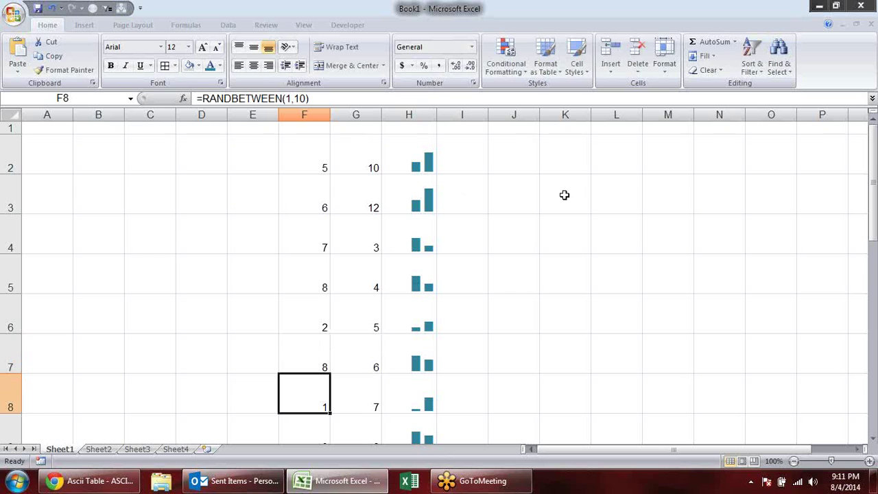
- Enter E001 in E2 and fill the ID series down column E to E019
{"action": "left_click", "coordinate": [248, 164]}
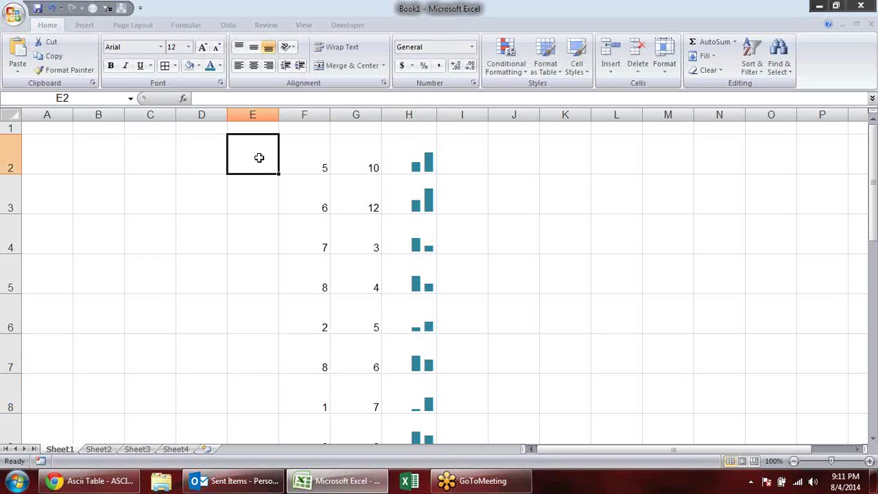
{"action": "type", "text": "E001"}
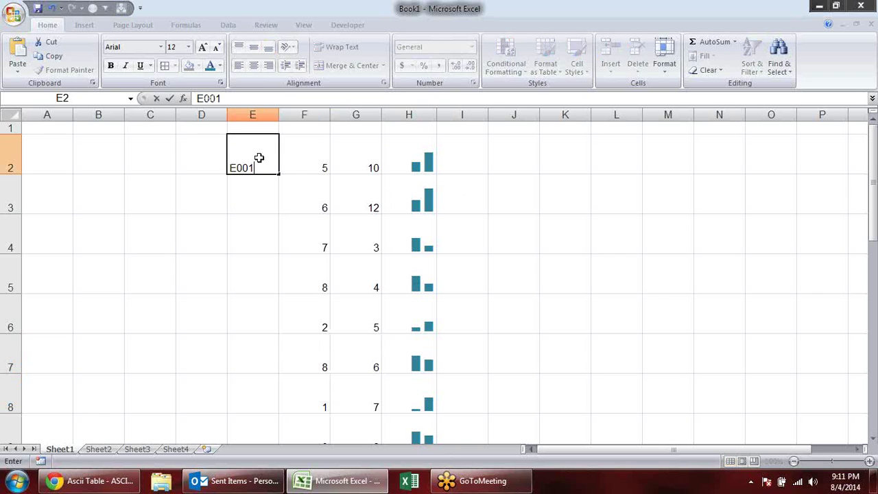
{"action": "key", "text": "Return"}
{"action": "left_click", "coordinate": [260, 168]}
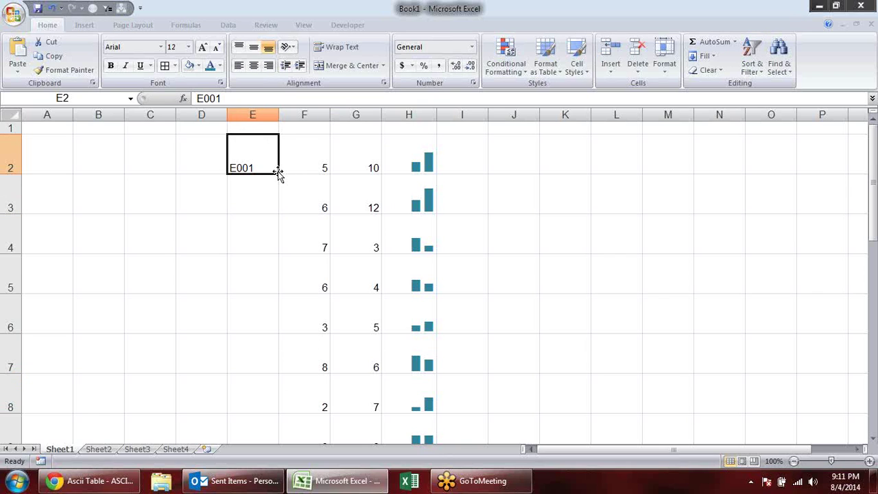
{"action": "double_click", "coordinate": [280, 176]}
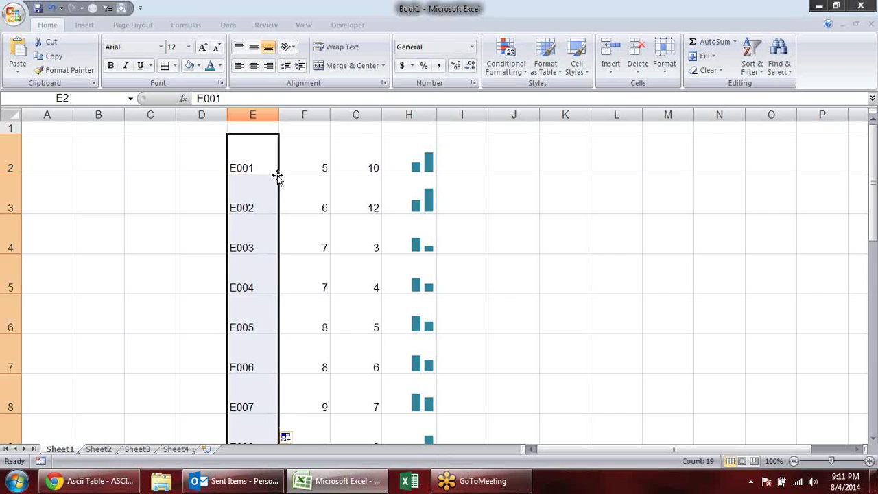
- Copy the E002 value from E3 into cell L3
{"action": "left_click", "coordinate": [599, 226]}
{"action": "left_click", "coordinate": [585, 187]}
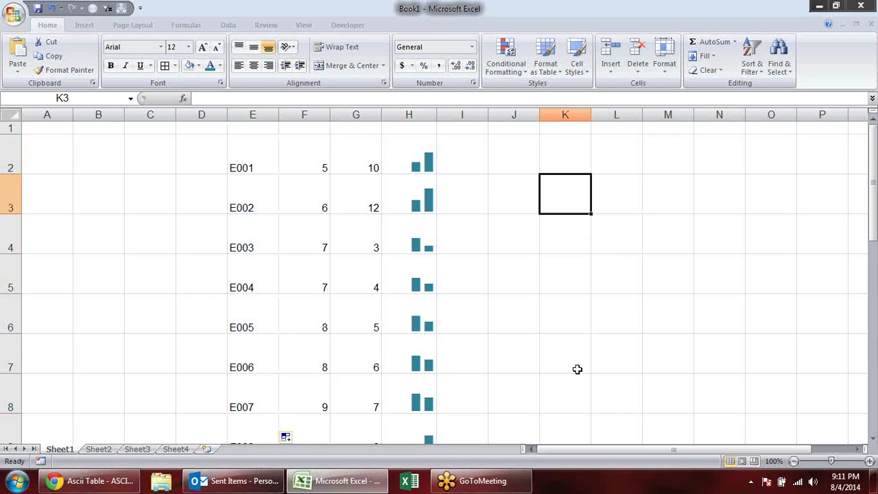
{"action": "left_click", "coordinate": [239, 196]}
{"action": "key", "text": "ctrl+c"}
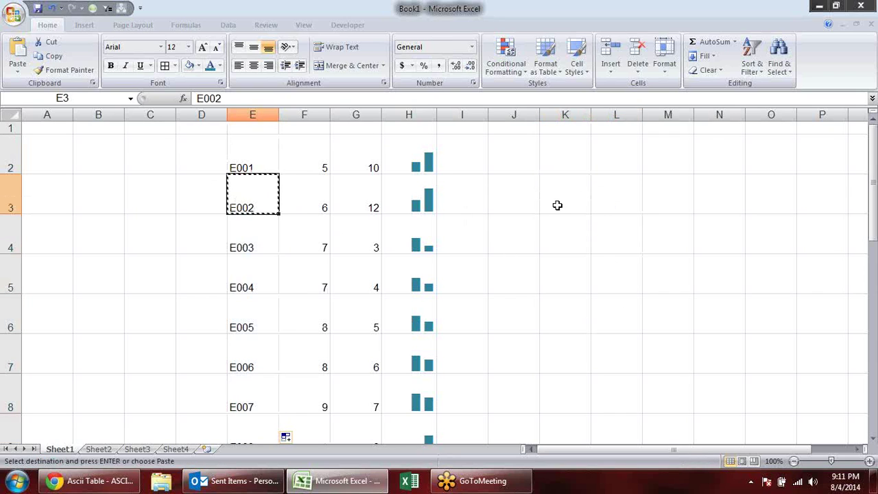
{"action": "left_click", "coordinate": [602, 203]}
{"action": "key", "text": "Return"}
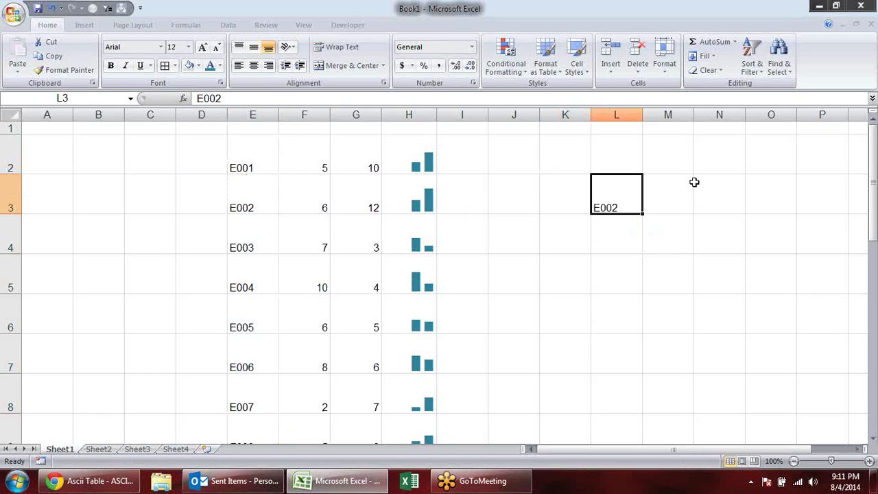
{"action": "left_click", "coordinate": [682, 191]}
- Widen column M and enter =VLOOKUP(L3,E:H,4,0) in M3
{"action": "left_click_drag", "start_coordinate": [694, 115], "coordinate": [718, 122]}
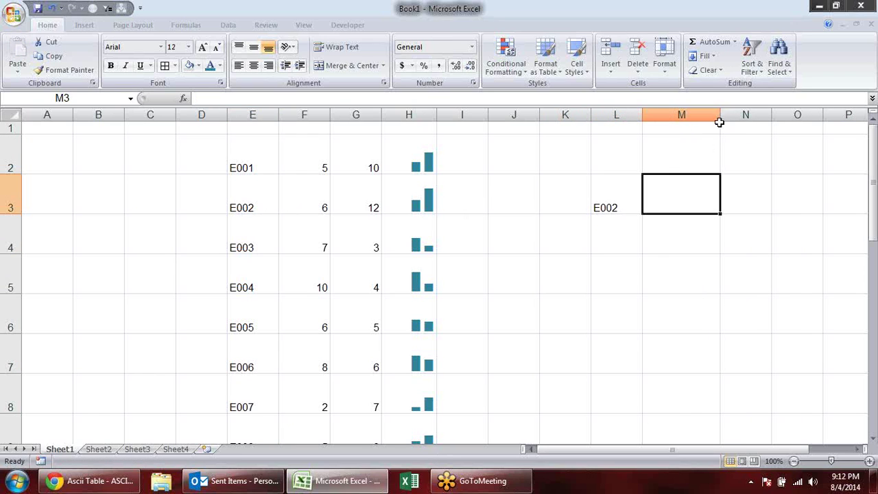
{"action": "type", "text": "=vl"}
{"action": "key", "text": "Tab"}
{"action": "left_click", "coordinate": [599, 198]}
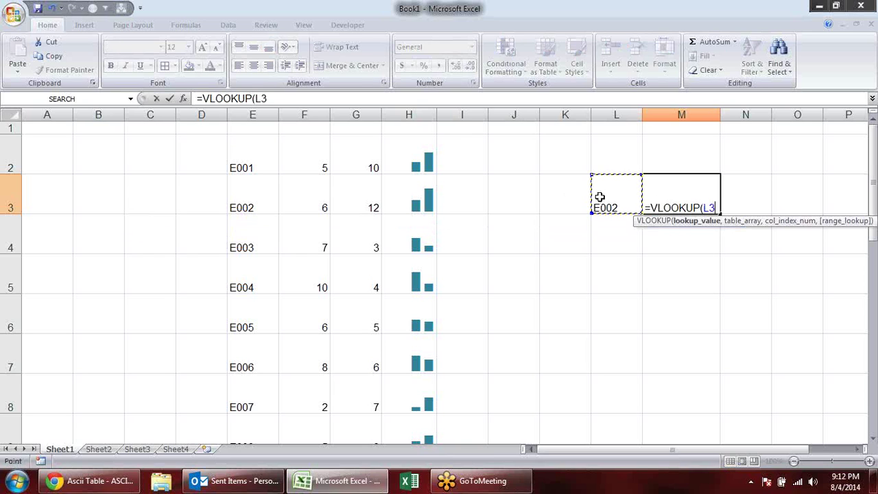
{"action": "type", "text": ","}
{"action": "left_click_drag", "start_coordinate": [261, 116], "coordinate": [398, 117]}
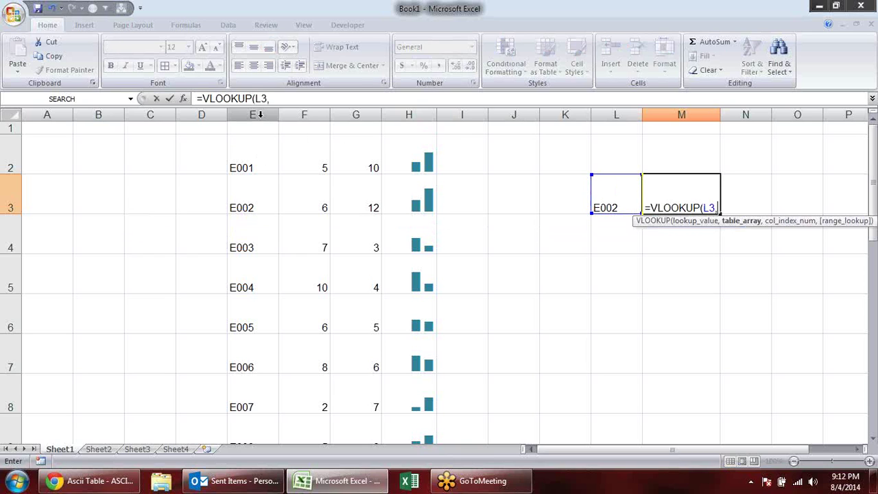
{"action": "type", "text": ",4"}
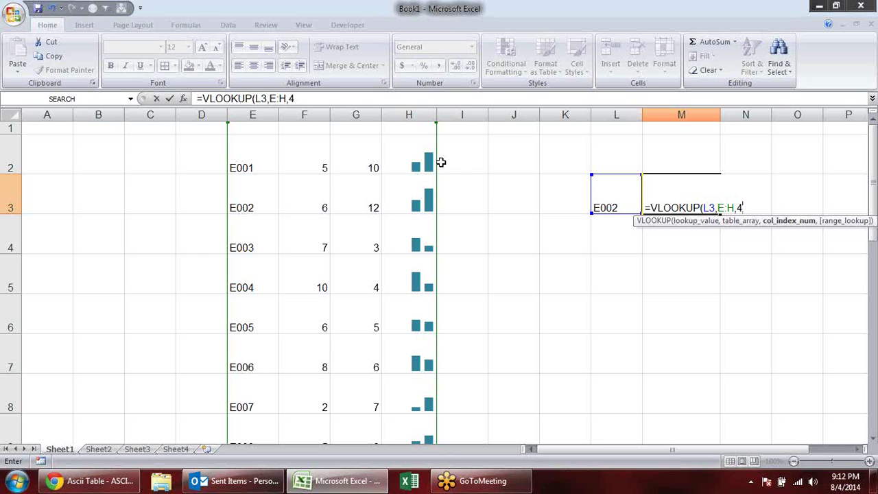
{"action": "type", "text": ",0)"}
{"action": "key", "text": "Return"}
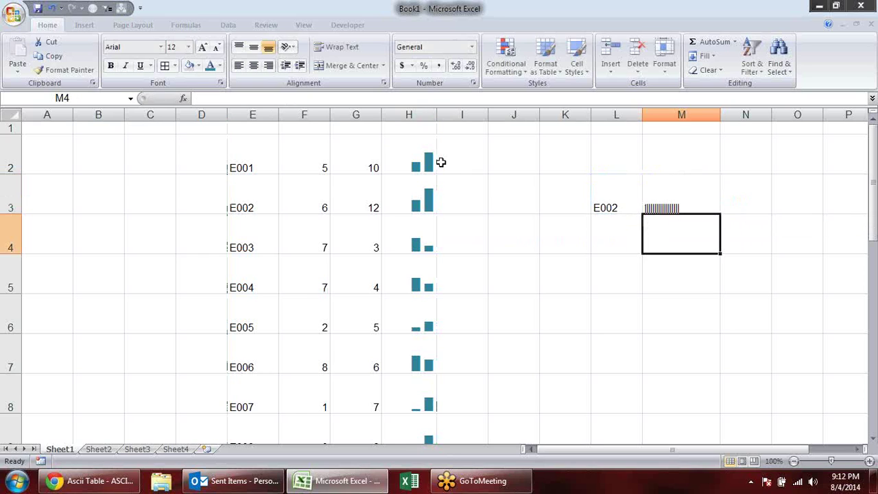
- Copy H2's vertical bar formatting onto M3 with Format Painter
{"action": "left_click", "coordinate": [404, 152]}
{"action": "left_click", "coordinate": [65, 70]}
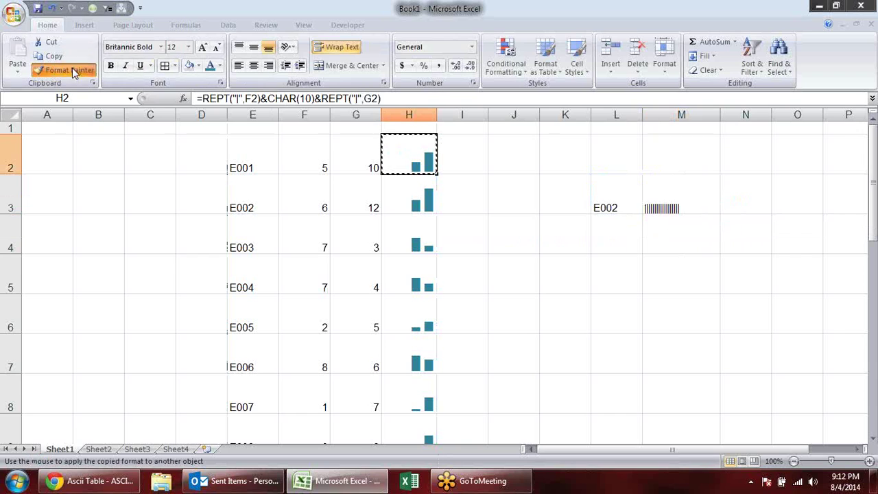
{"action": "left_click", "coordinate": [707, 187]}
{"action": "left_click", "coordinate": [714, 303]}
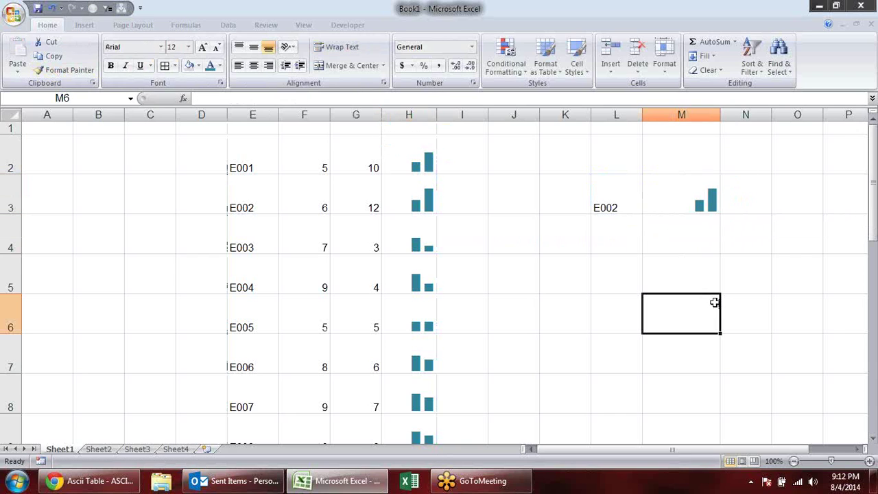
{"action": "left_click", "coordinate": [616, 199]}
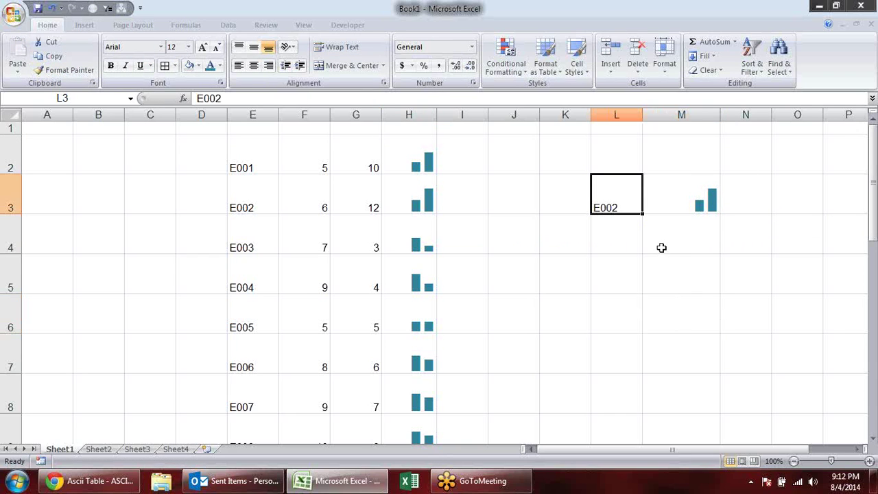
{"action": "left_click", "coordinate": [244, 159]}
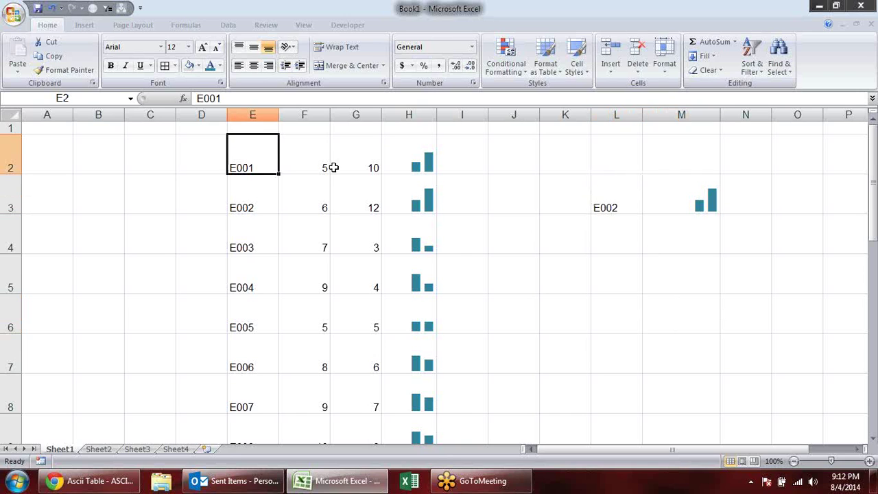
{"action": "left_click", "coordinate": [619, 199]}
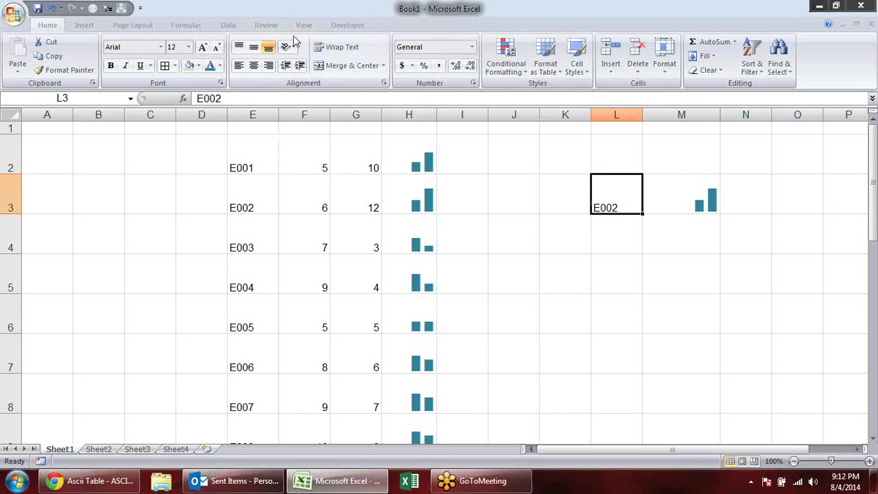
- Add a List data validation to L3 with source $E$2:$E$20
{"action": "left_click", "coordinate": [230, 24]}
{"action": "left_click", "coordinate": [498, 48]}
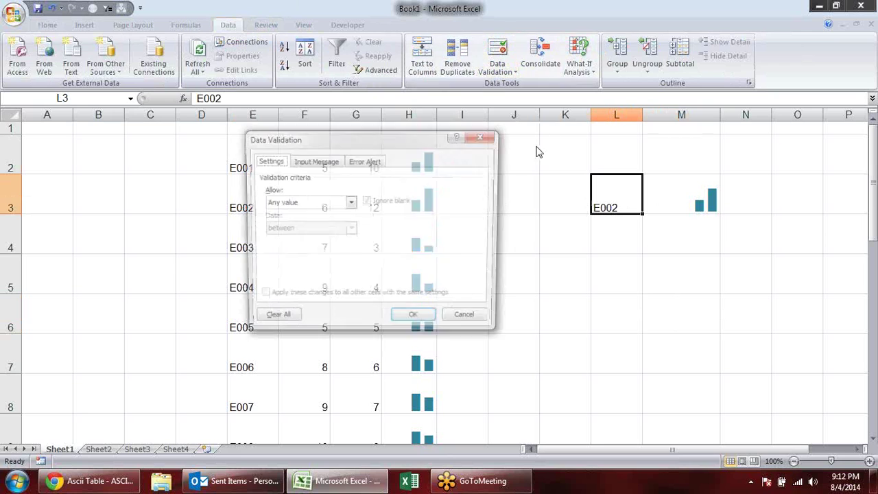
{"action": "left_click", "coordinate": [350, 203]}
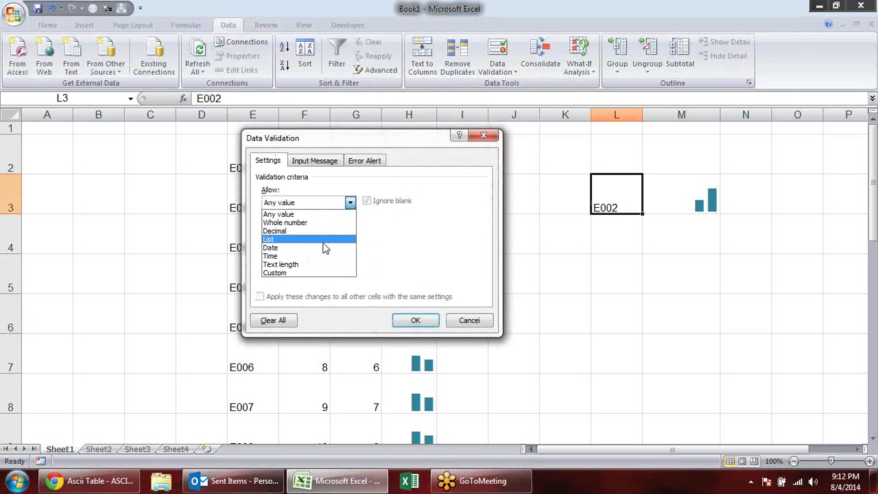
{"action": "left_click", "coordinate": [324, 240]}
{"action": "left_click", "coordinate": [418, 253]}
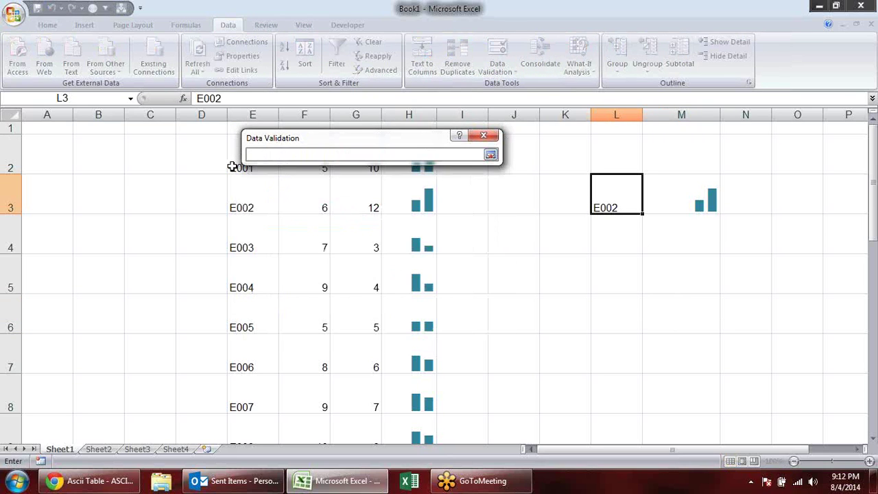
{"action": "scroll", "coordinate": [231, 166], "scroll_direction": "down", "scroll_amount": 4}
{"action": "left_click_drag", "start_coordinate": [232, 166], "coordinate": [252, 434]}
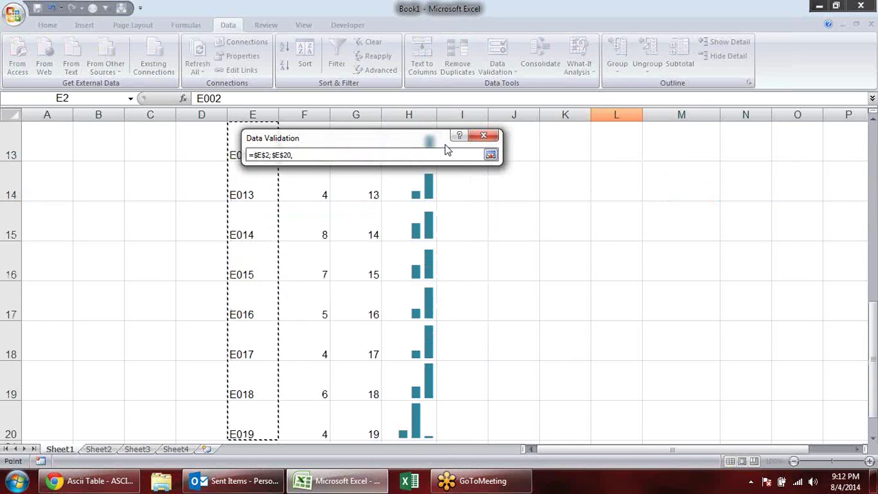
{"action": "key", "text": "Return"}
{"action": "left_click", "coordinate": [415, 317]}
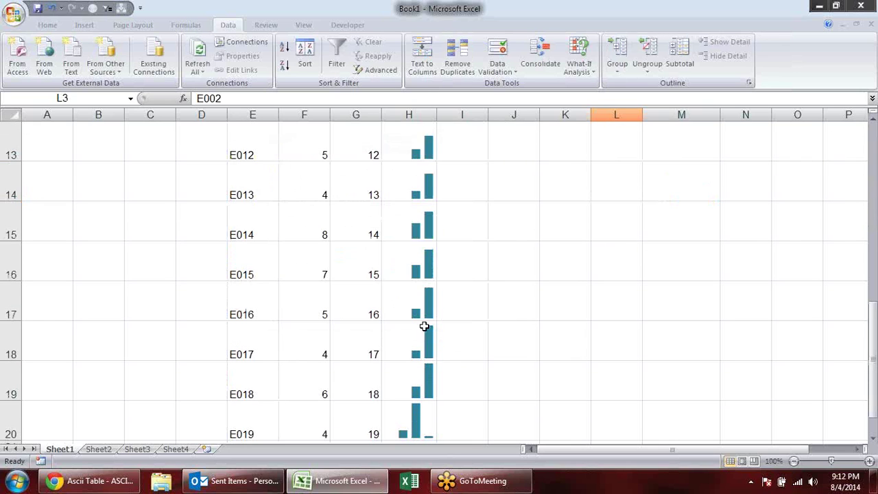
{"action": "scroll", "coordinate": [425, 326], "scroll_direction": "up", "scroll_amount": 4}
- Try IDs E011, E017, E019 and E013 from L3's dropdown, ending on E018
{"action": "left_click", "coordinate": [647, 207]}
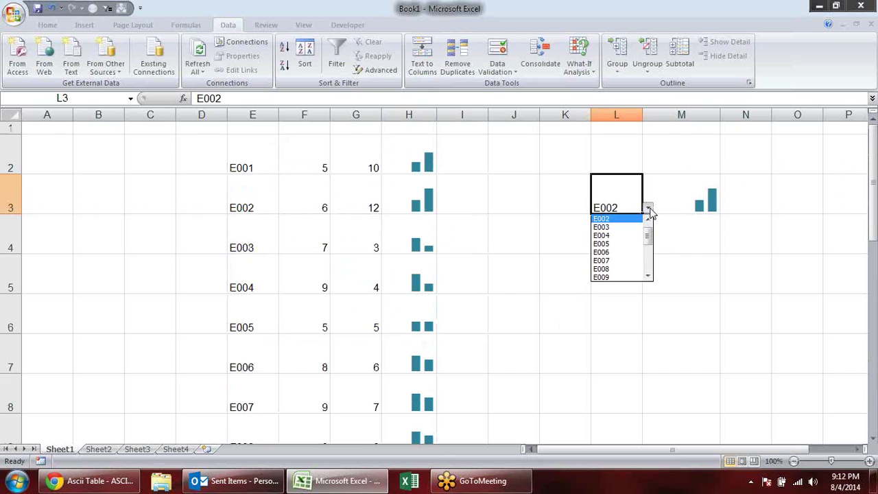
{"action": "left_click", "coordinate": [604, 261]}
{"action": "left_click", "coordinate": [647, 207]}
{"action": "left_click", "coordinate": [629, 257]}
{"action": "left_click", "coordinate": [647, 207]}
{"action": "left_click", "coordinate": [603, 266]}
{"action": "left_click", "coordinate": [648, 208]}
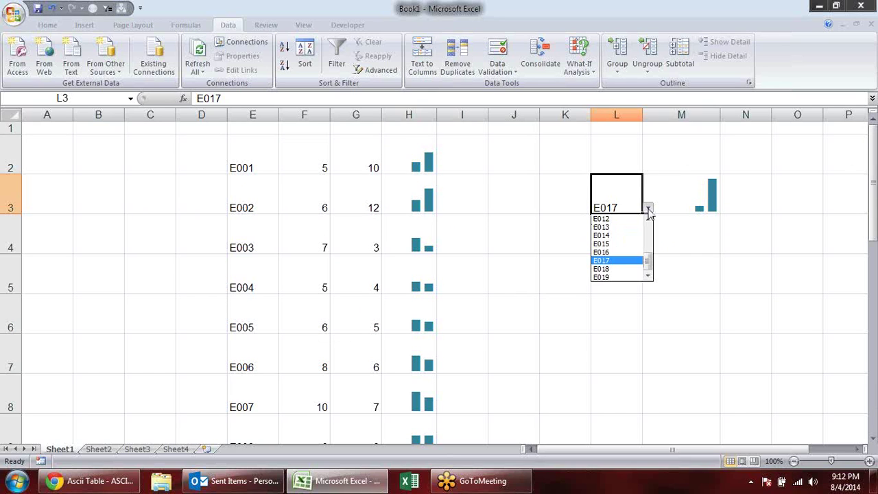
{"action": "left_click", "coordinate": [614, 277]}
{"action": "left_click", "coordinate": [647, 208]}
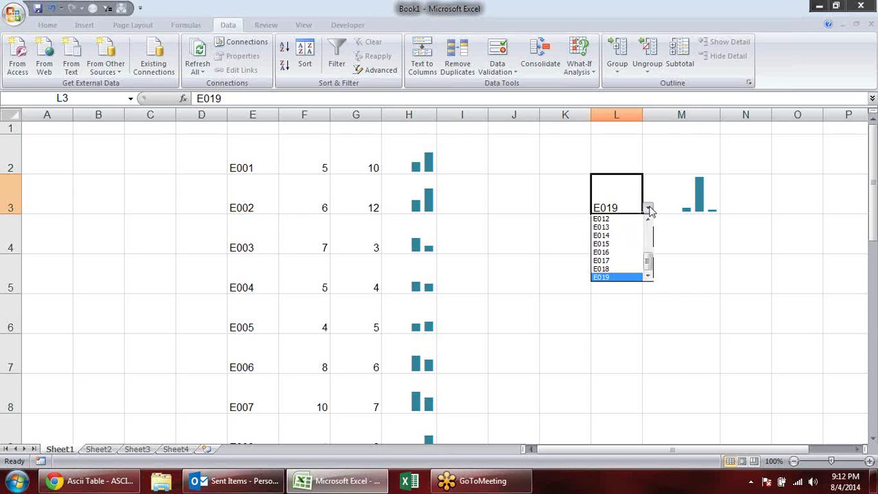
{"action": "left_click", "coordinate": [617, 230]}
{"action": "left_click", "coordinate": [650, 204]}
{"action": "left_click", "coordinate": [628, 204]}
{"action": "left_click", "coordinate": [648, 209]}
{"action": "left_click", "coordinate": [620, 261]}
{"action": "left_click", "coordinate": [647, 208]}
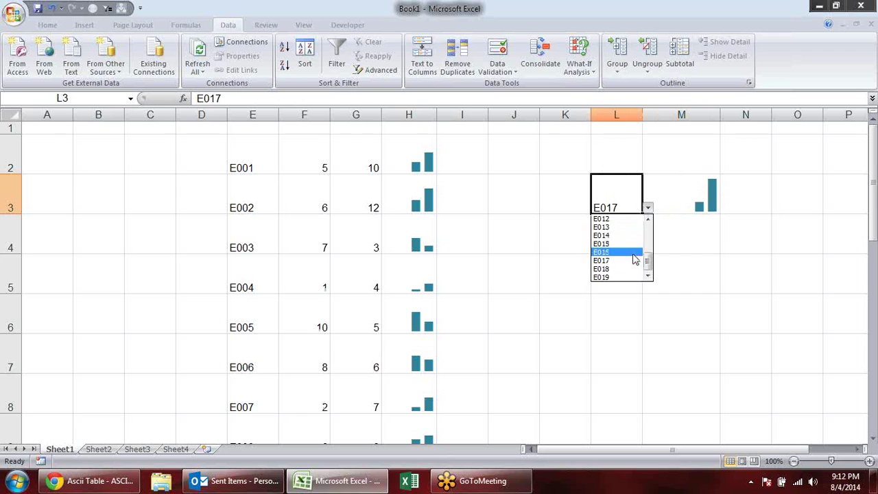
{"action": "left_click", "coordinate": [625, 229]}
{"action": "left_click", "coordinate": [647, 207]}
{"action": "left_click", "coordinate": [628, 264]}
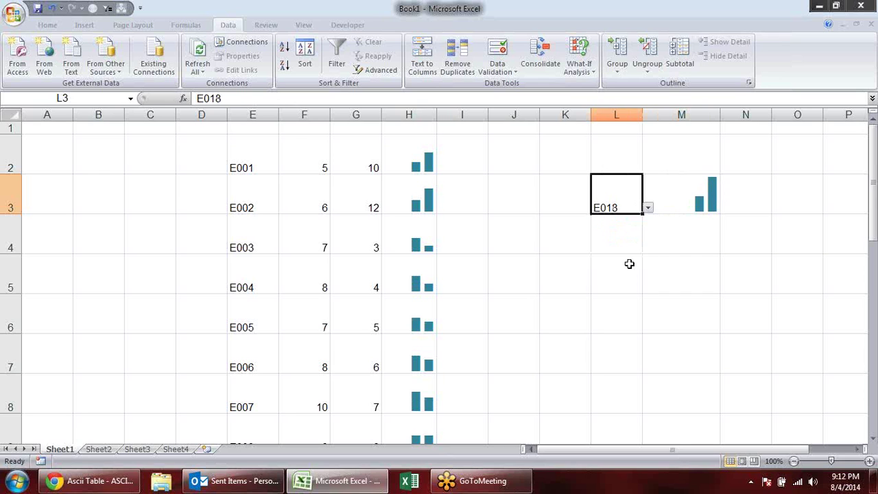
{"action": "left_click", "coordinate": [642, 225]}
{"action": "left_click", "coordinate": [543, 288]}
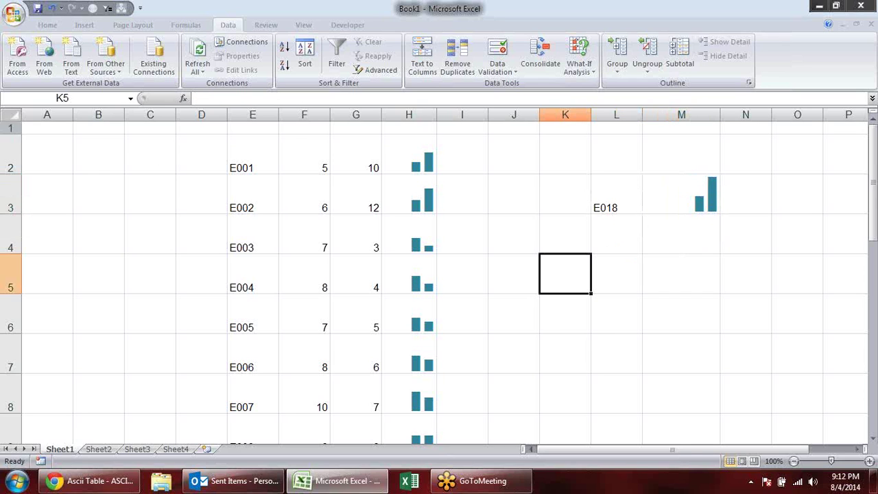
- Delete everything in rows 2 through 21 with Alt+E, D
{"action": "left_click_drag", "start_coordinate": [10, 167], "coordinate": [12, 413]}
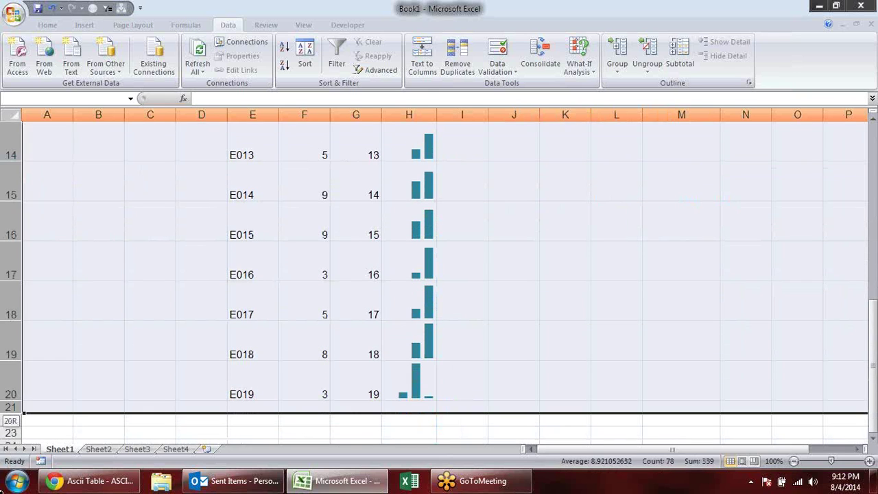
{"action": "key", "text": "alt+e"}
{"action": "key", "text": "d"}
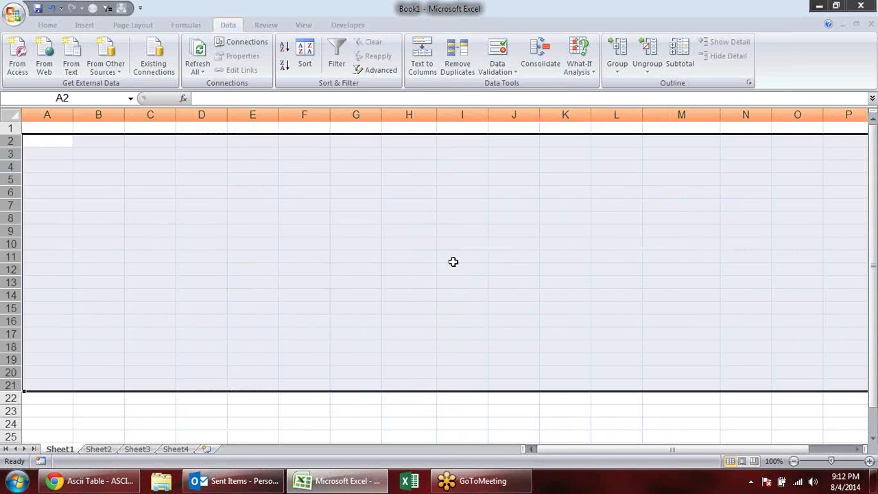
{"action": "left_click", "coordinate": [456, 231]}
{"action": "left_click", "coordinate": [157, 156]}
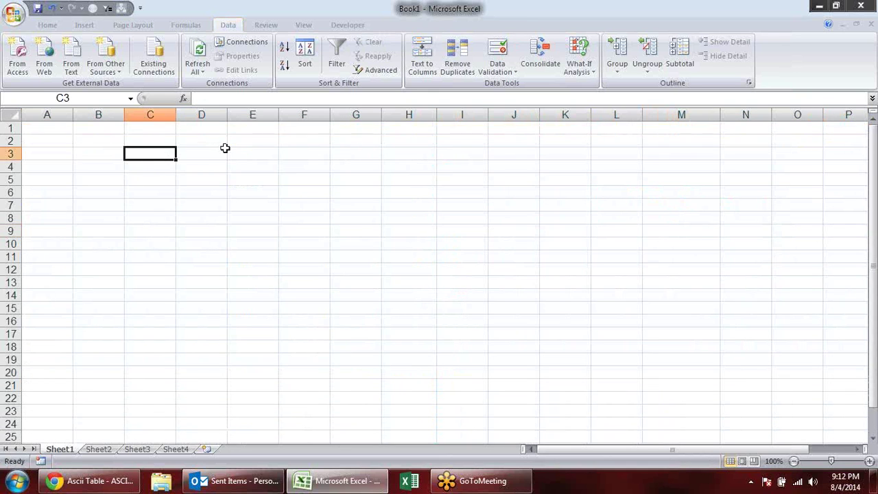
- Browse the Formulas > Text function list, then close it
{"action": "left_click", "coordinate": [192, 26]}
{"action": "left_click", "coordinate": [181, 58]}
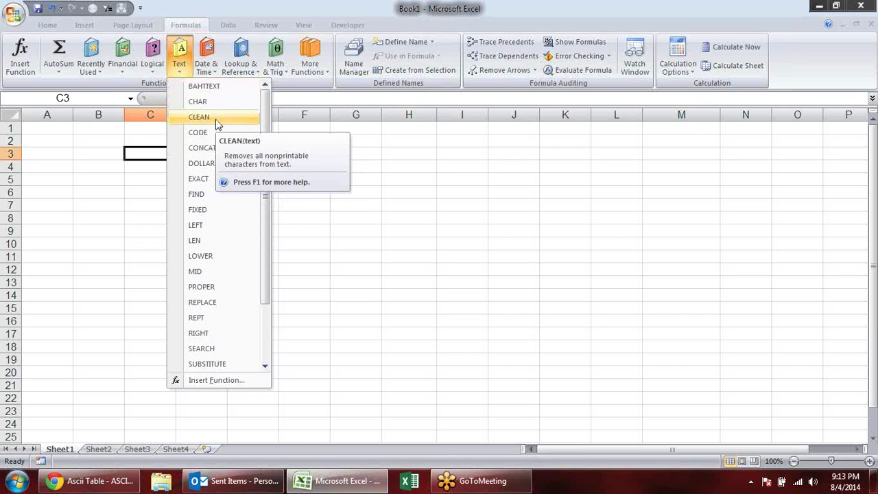
{"action": "left_click", "coordinate": [382, 209]}
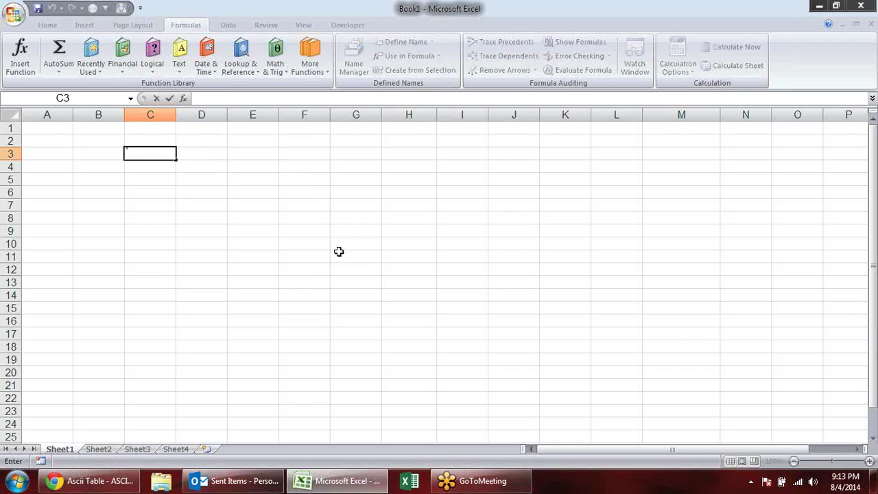
- Enter =CHAR(10) in cell C3
{"action": "key", "text": "Escape"}
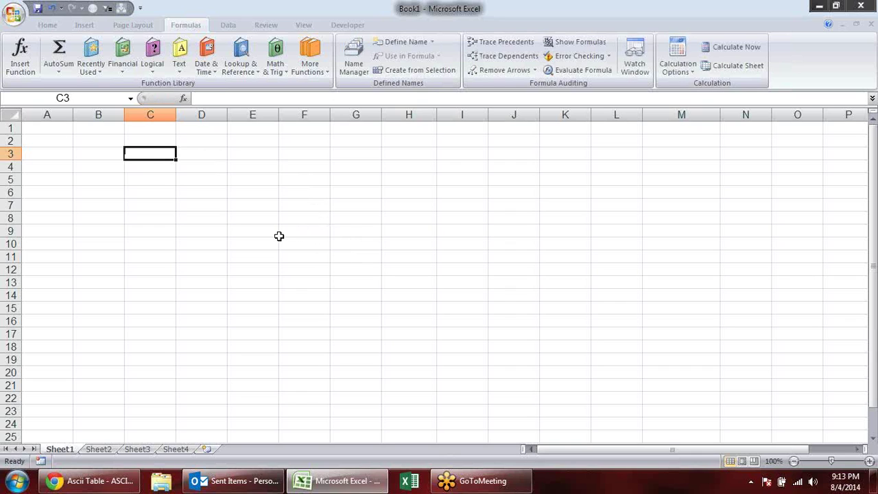
{"action": "type", "text": "=cod"}
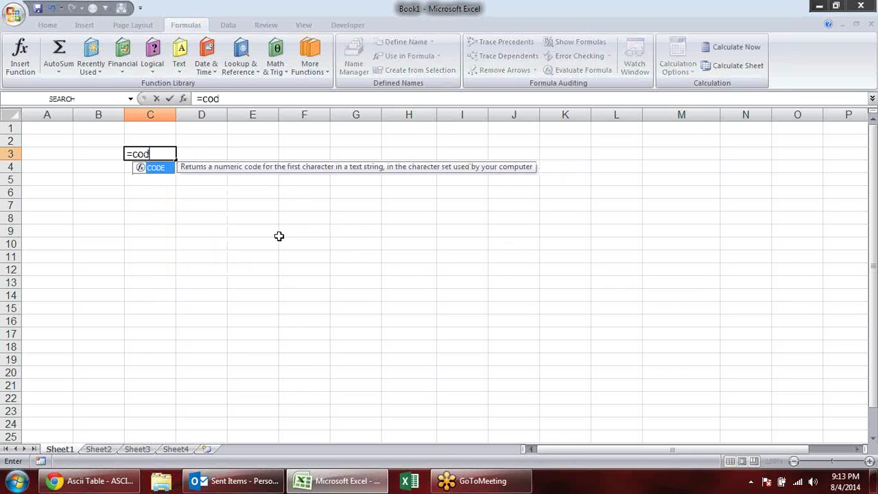
{"action": "key", "text": "Tab"}
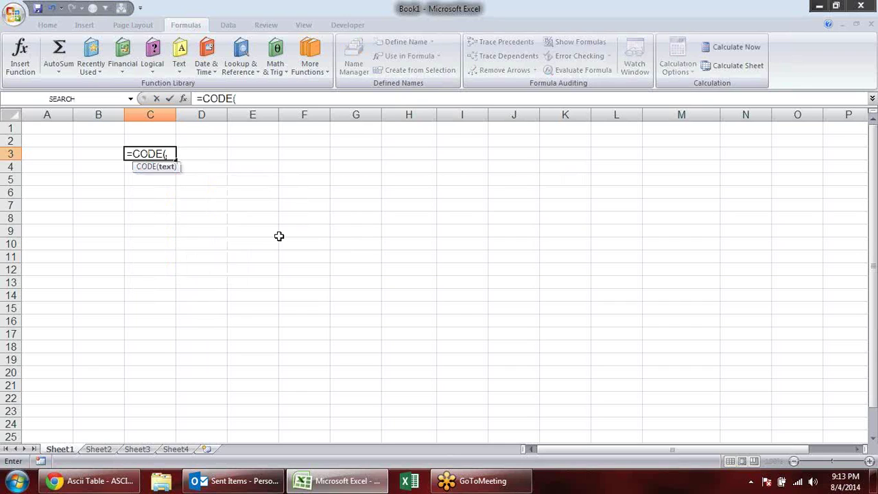
{"action": "key", "text": "BackSpace"}
{"action": "key", "text": "BackSpace"}
{"action": "key", "text": "BackSpace"}
{"action": "key", "text": "BackSpace"}
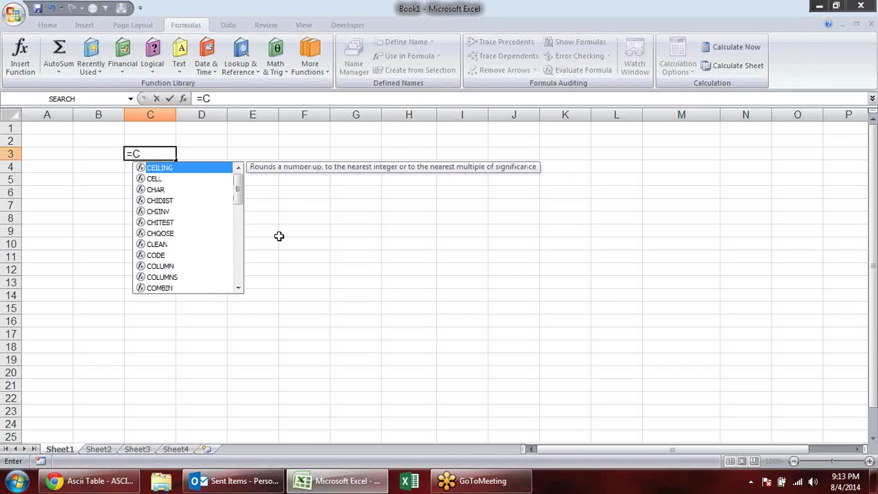
{"action": "type", "text": "har"}
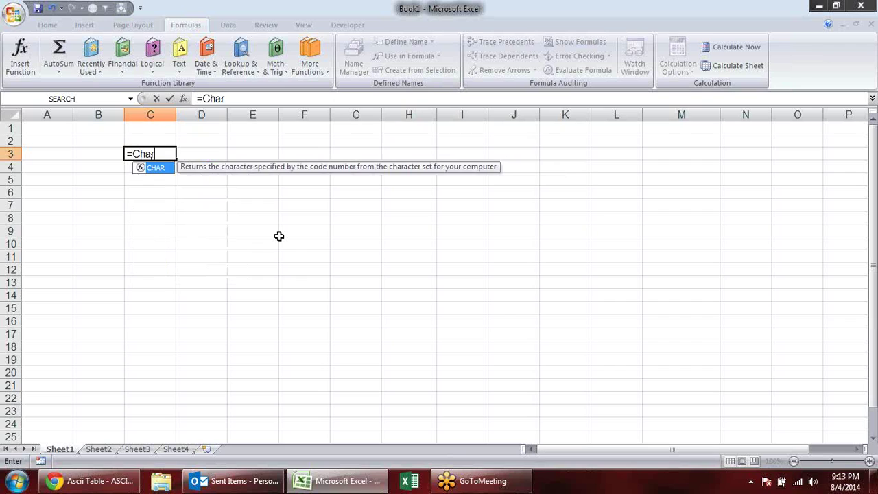
{"action": "key", "text": "Tab"}
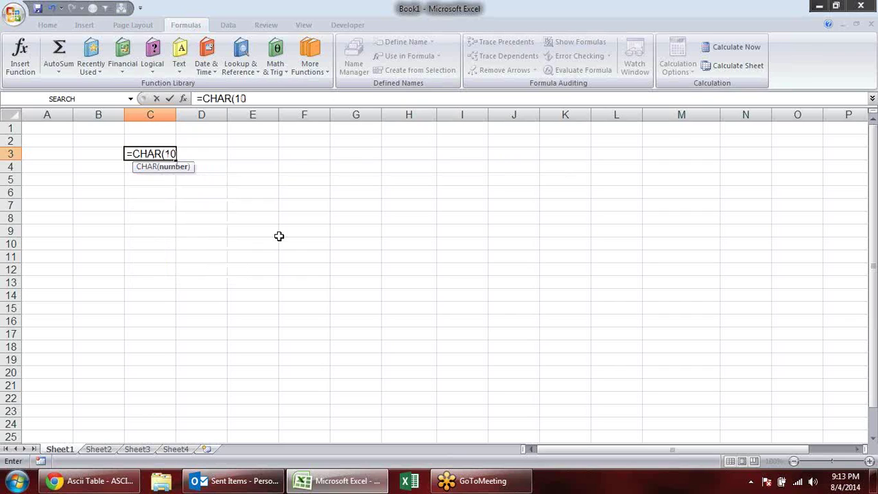
{"action": "key", "text": "Return"}
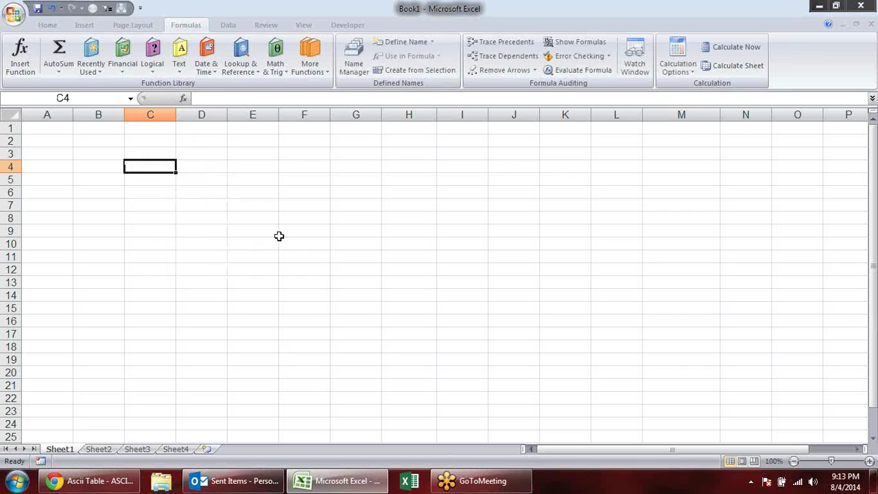
- Copy C3, then start an entry in D3 containing an Alt+Enter line break
{"action": "left_click", "coordinate": [145, 156]}
{"action": "key", "text": "ctrl+c"}
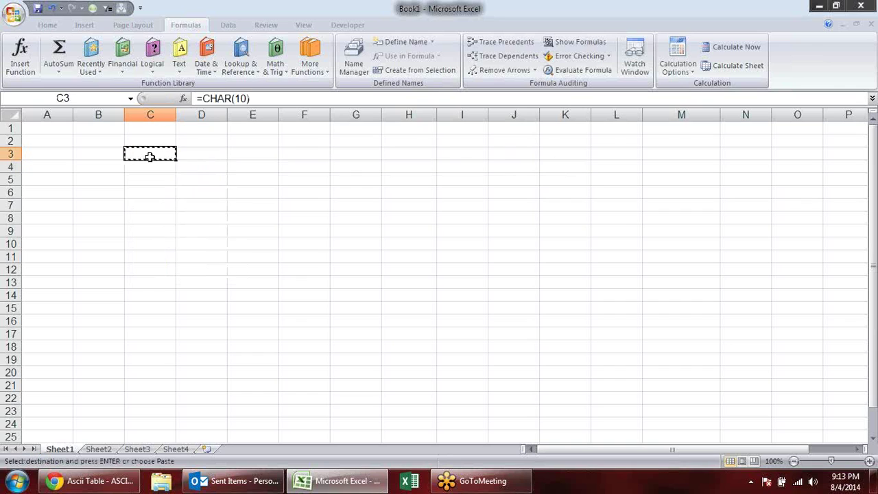
{"action": "left_click", "coordinate": [213, 154]}
{"action": "key", "text": "alt+Return"}
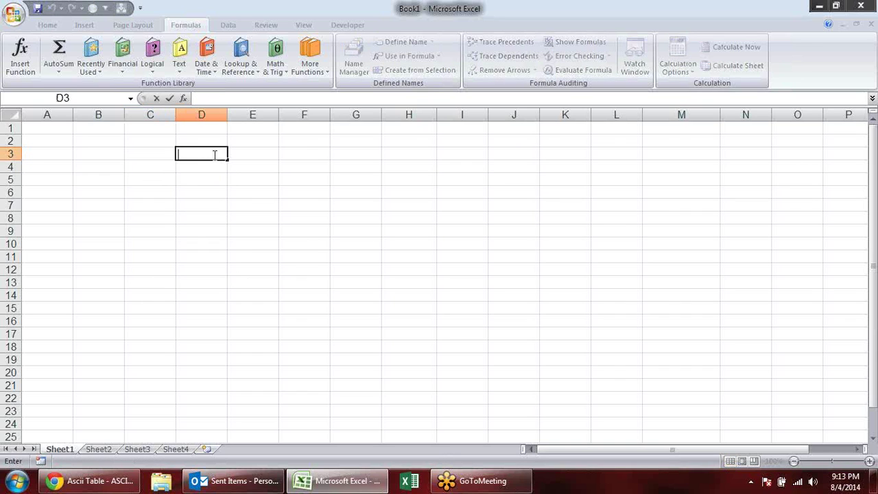
{"action": "key", "text": "Escape"}
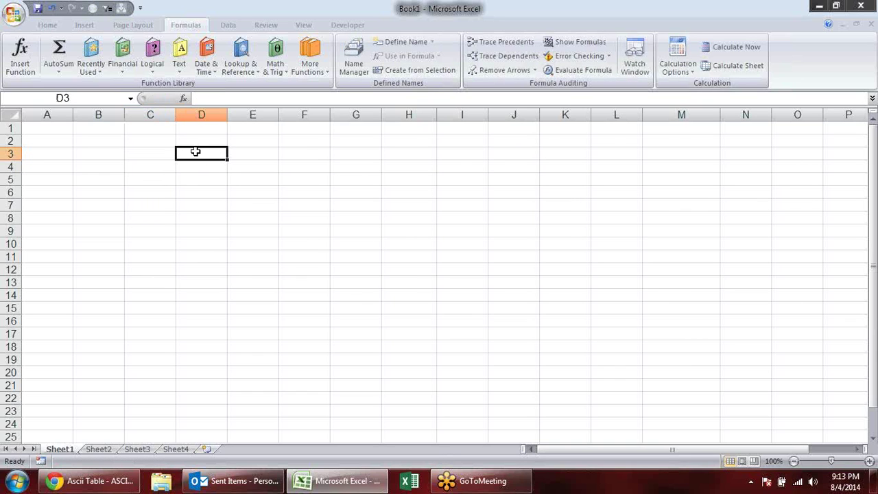
{"action": "key", "text": "alt+Return"}
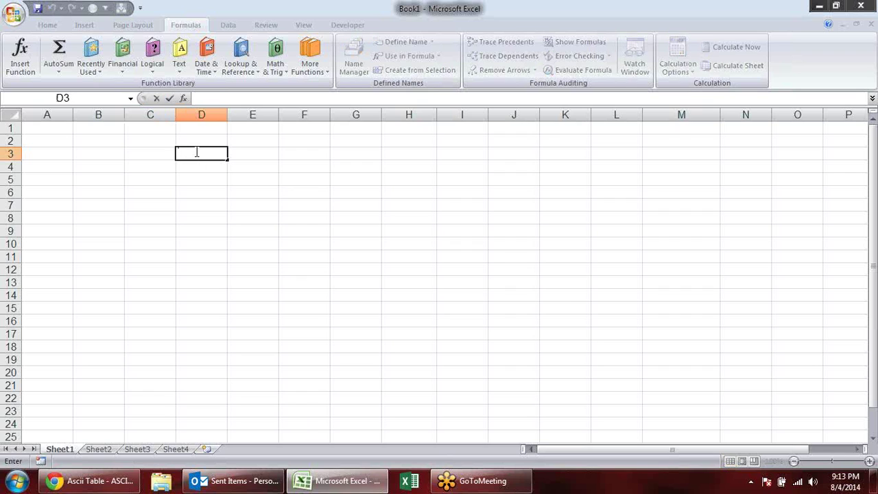
{"action": "key", "text": "alt+Return"}
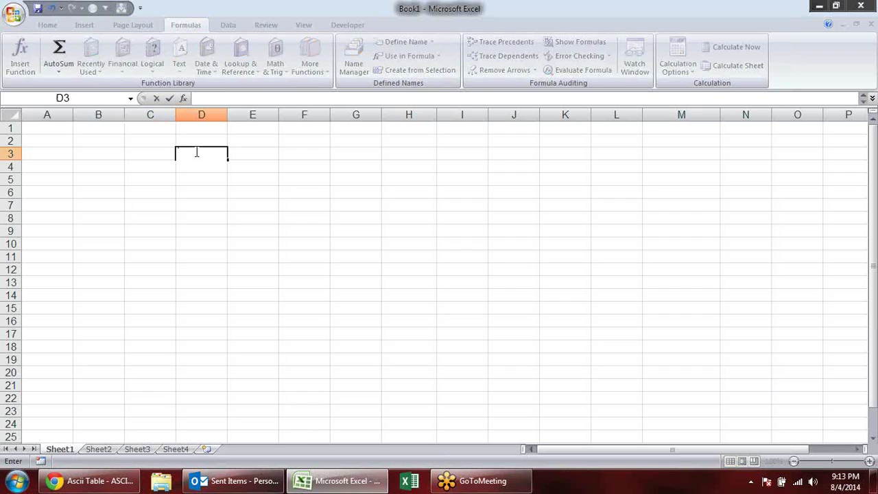
- Finish the two-line name in D3 and measure it with =LEN(D3) in E3, giving 9
{"action": "type", "text": "sandep"}
{"action": "key", "text": "Return"}
{"action": "left_click", "coordinate": [254, 161]}
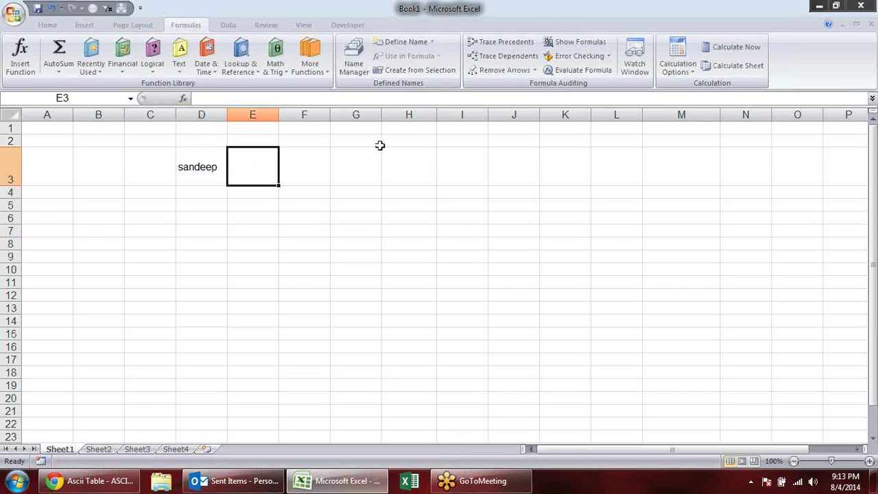
{"action": "type", "text": "=char"}
{"action": "key", "text": "BackSpace"}
{"action": "key", "text": "BackSpace"}
{"action": "key", "text": "BackSpace"}
{"action": "key", "text": "BackSpace"}
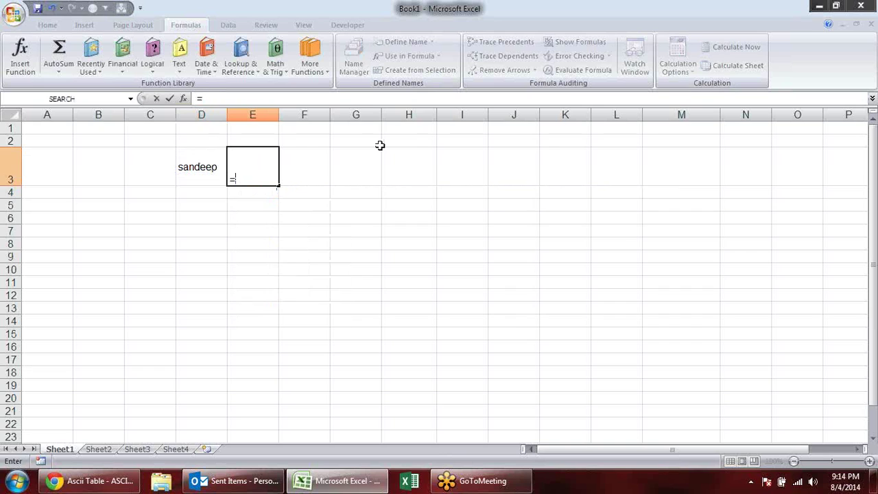
{"action": "type", "text": "len"}
{"action": "key", "text": "Tab"}
{"action": "key", "text": "Left"}
{"action": "key", "text": "Return"}
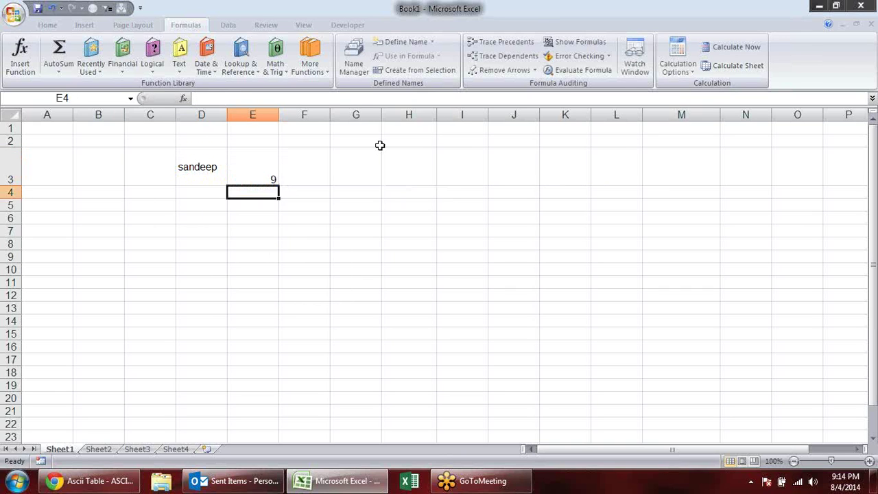
{"action": "key", "text": "Up"}
- Enter =CLEAN(D3) in E4 to strip the line break from the name
{"action": "key", "text": "Down"}
{"action": "type", "text": "=clean"}
{"action": "key", "text": "Tab"}
{"action": "key", "text": "Left"}
{"action": "key", "text": "Up"}
{"action": "key", "text": "Return"}
{"action": "key", "text": "Up"}
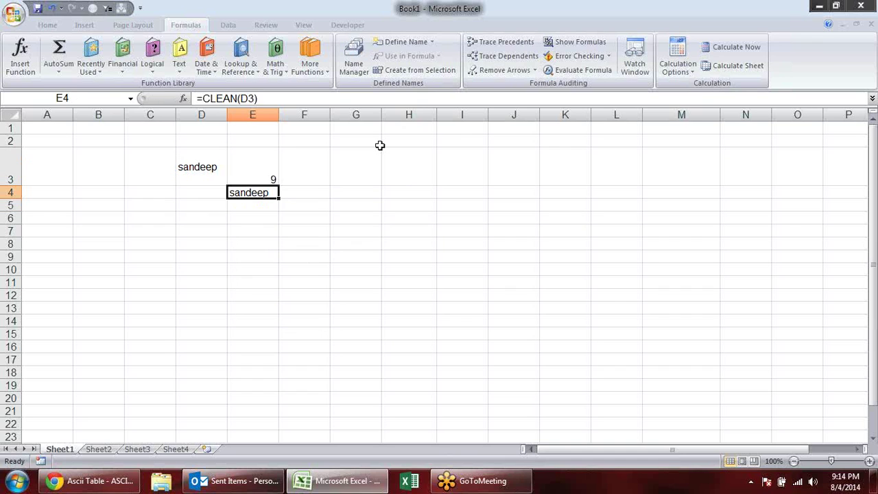
- Enter =LEN(E4) in F4, showing the cleaned name is 7 characters long
{"action": "key", "text": "Right"}
{"action": "type", "text": "=len("}
{"action": "key", "text": "Left"}
{"action": "key", "text": "Return"}
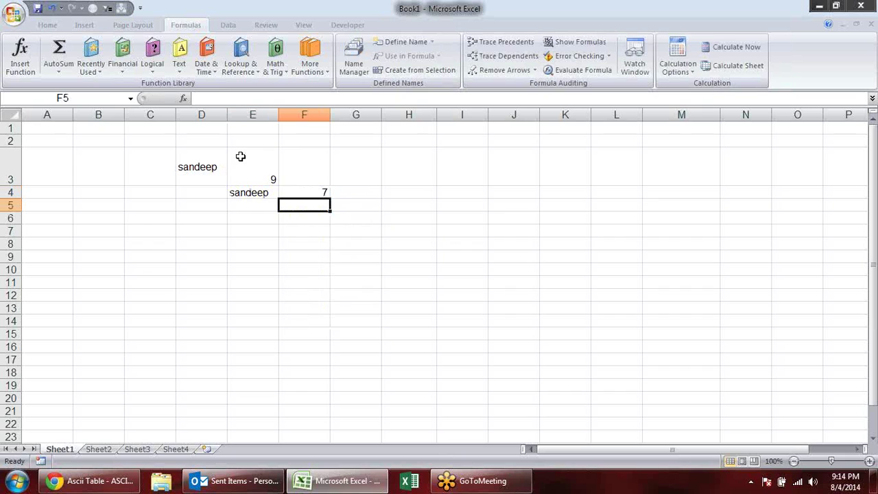
{"action": "left_click", "coordinate": [250, 190]}
{"action": "left_click", "coordinate": [323, 191]}
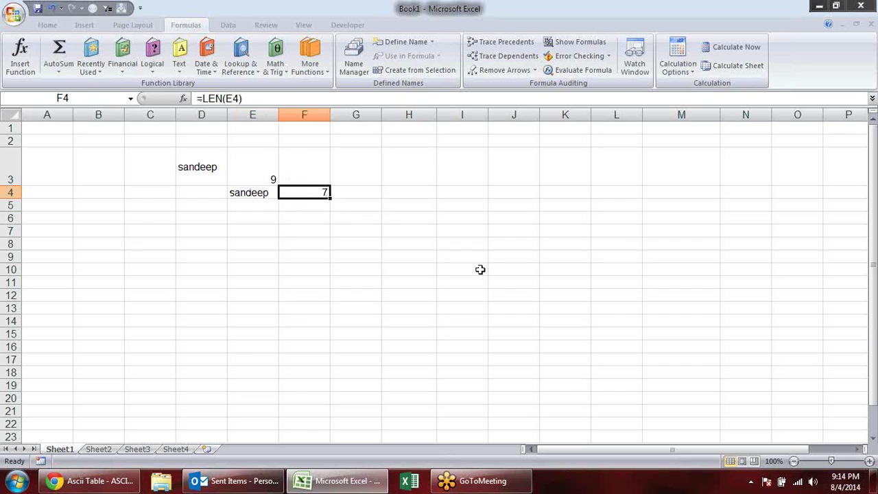
{"action": "left_click", "coordinate": [411, 233]}
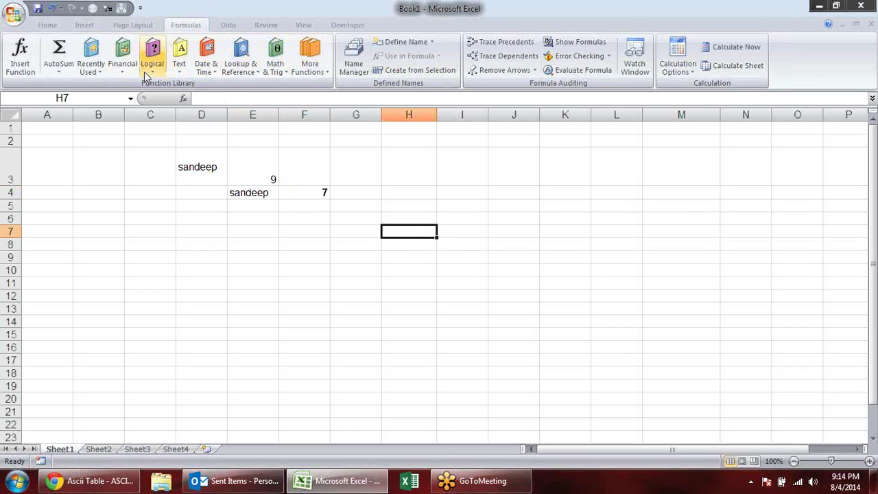
{"action": "left_click", "coordinate": [148, 72]}
{"action": "left_click", "coordinate": [179, 67]}
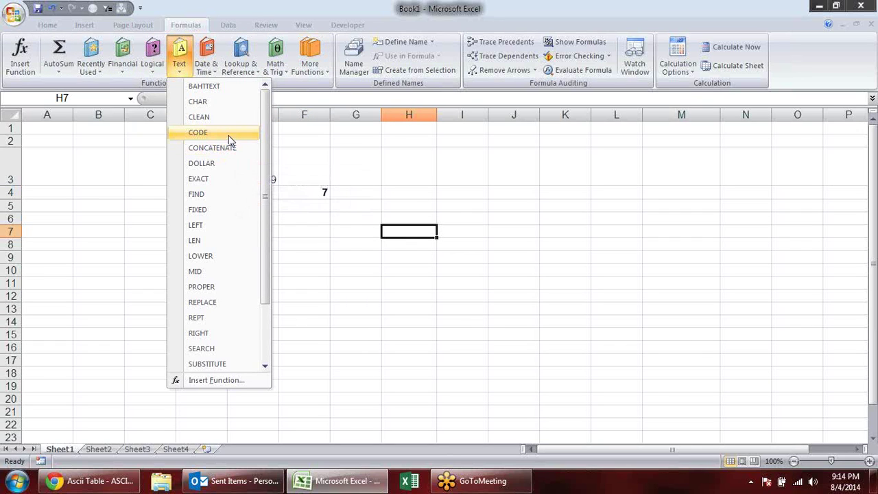
- Enter a first name in C7 and a surname in D7, joined by =C7&D7 in E7
{"action": "left_click", "coordinate": [308, 272]}
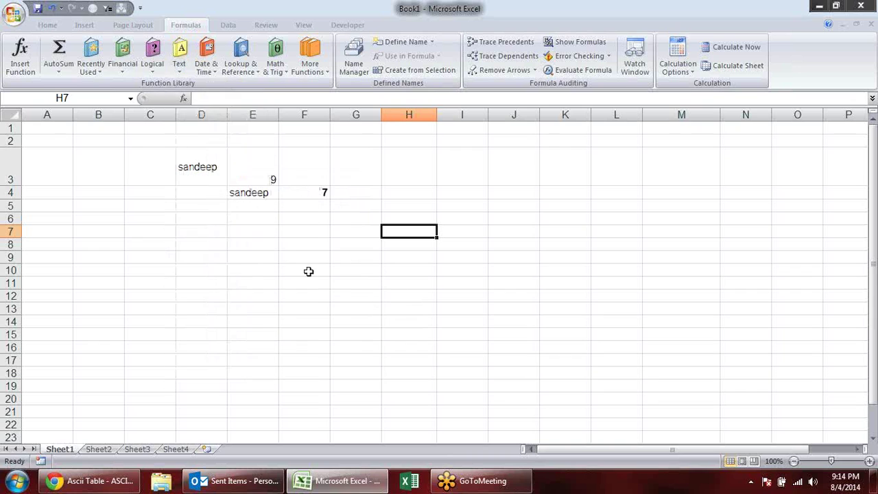
{"action": "left_click", "coordinate": [174, 235]}
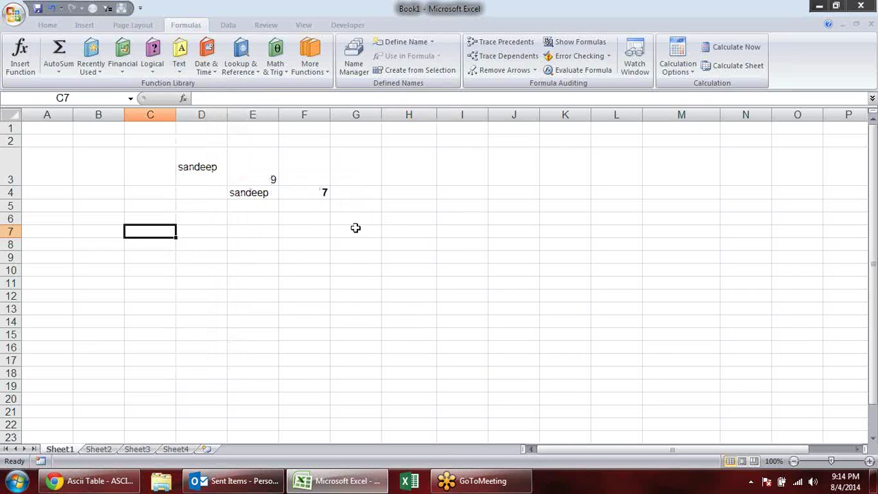
{"action": "key", "text": "Tab"}
{"action": "key", "text": "Tab"}
{"action": "type", "text": "="}
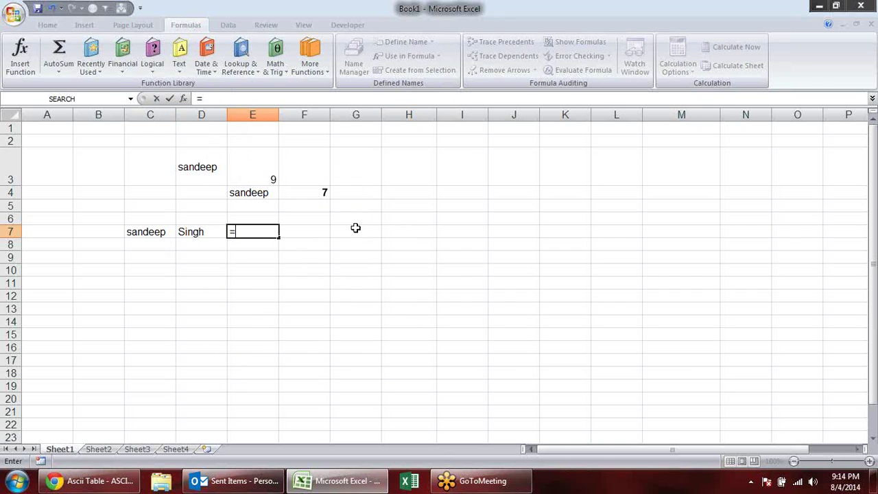
{"action": "key", "text": "Left"}
{"action": "key", "text": "Left"}
{"action": "key", "text": "Left"}
{"action": "key", "text": "Right"}
{"action": "type", "text": "&"}
{"action": "key", "text": "Left"}
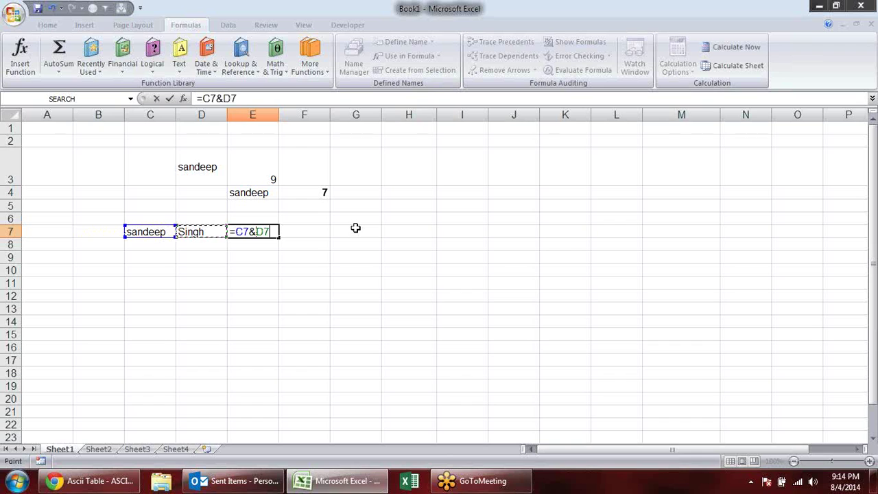
{"action": "key", "text": "Return"}
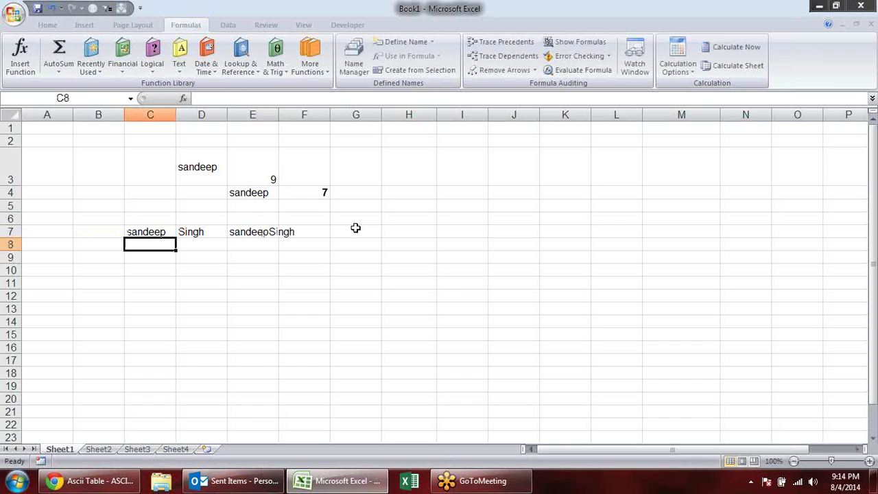
- Combine C7, D7 and E7 in C9 with =CONCATENATE(C7,D7,E7)
{"action": "key", "text": "Down"}
{"action": "type", "text": "=con"}
{"action": "key", "text": "Tab"}
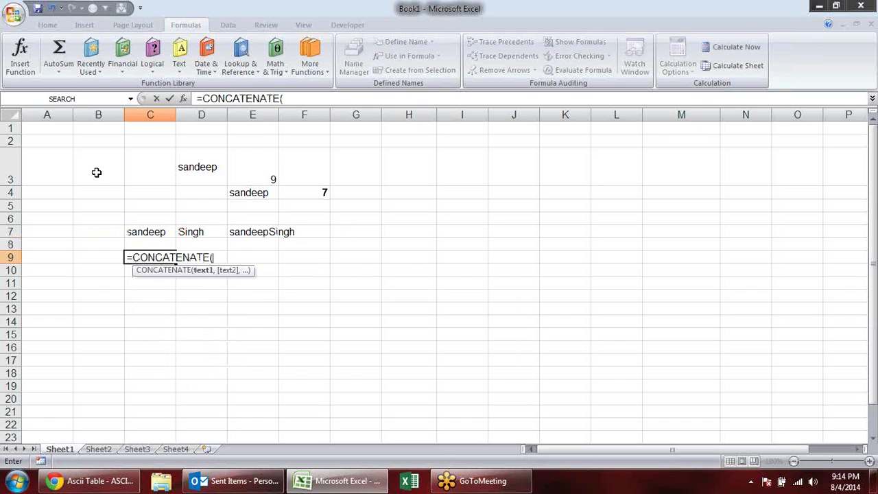
{"action": "left_click", "coordinate": [141, 232]}
{"action": "type", "text": ","}
{"action": "left_click", "coordinate": [195, 232]}
{"action": "type", "text": ","}
{"action": "left_click", "coordinate": [268, 231]}
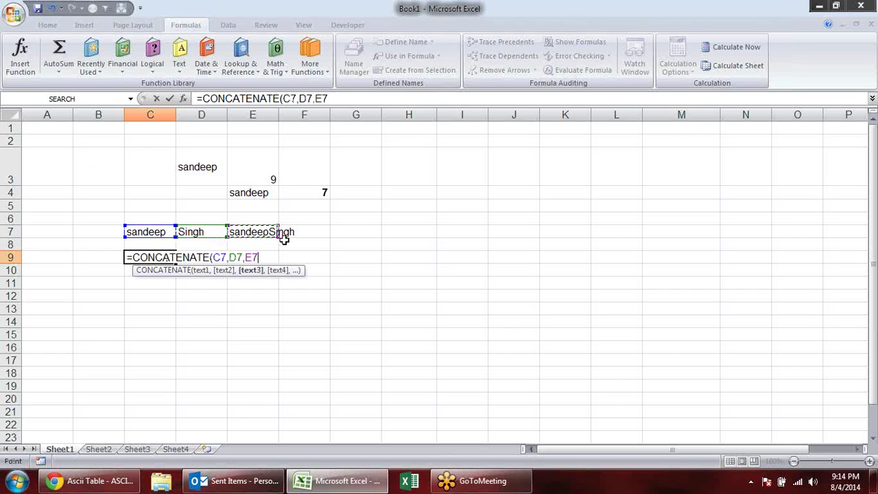
{"action": "key", "text": "Return"}
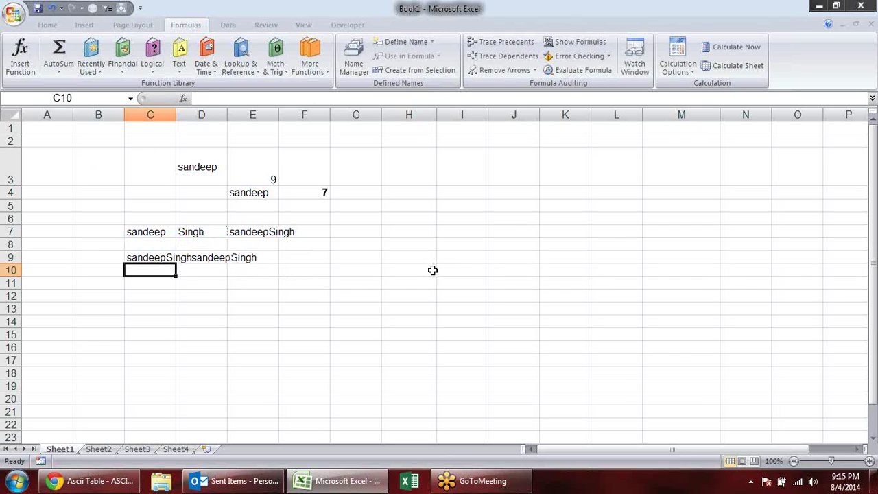
- Enter =CONCATENATE(C7," ",D7) in C10 to join the two names with a space
{"action": "type", "text": "="}
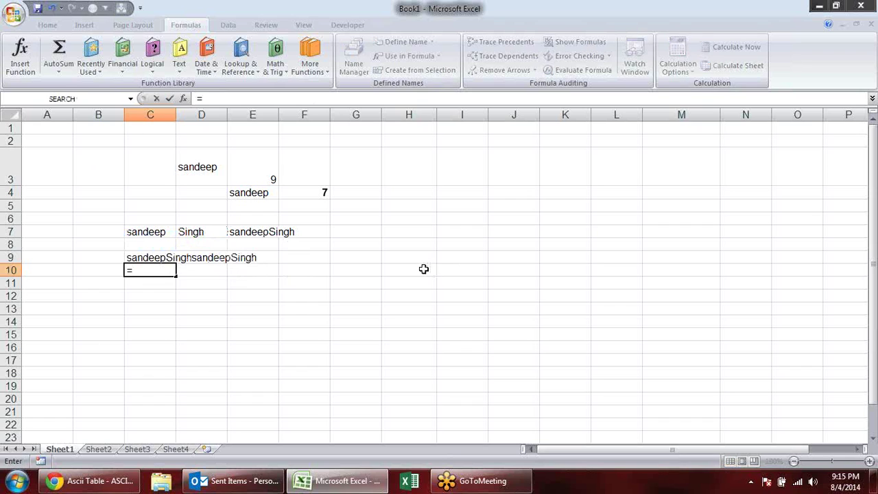
{"action": "left_click", "coordinate": [154, 233]}
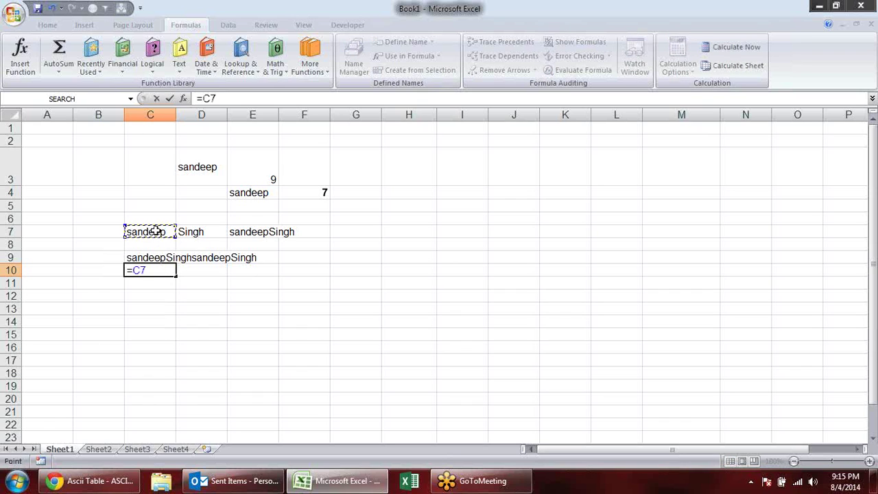
{"action": "key", "text": "BackSpace"}
{"action": "key", "text": "BackSpace"}
{"action": "key", "text": "BackSpace"}
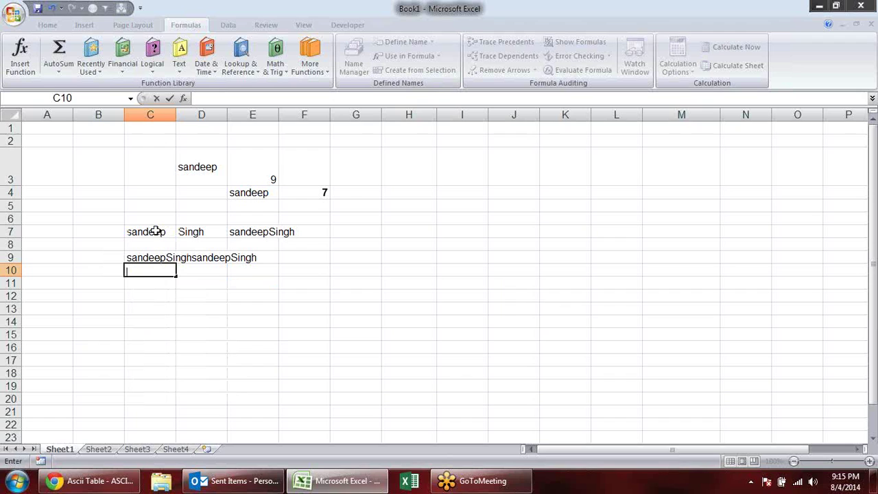
{"action": "type", "text": "="}
{"action": "type", "text": "on"}
{"action": "key", "text": "Tab"}
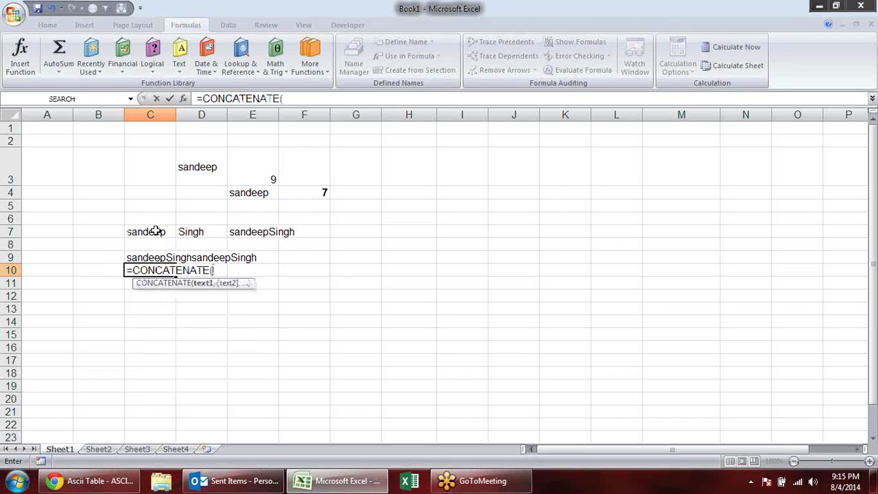
{"action": "left_click", "coordinate": [128, 232]}
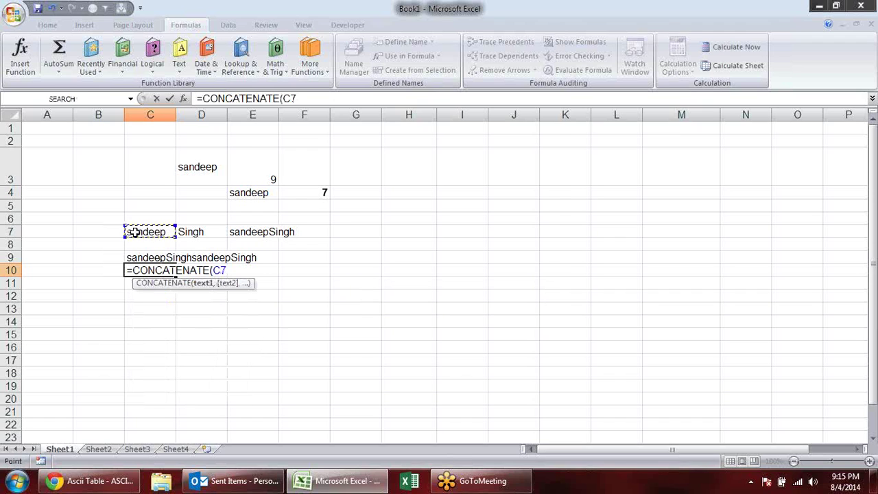
{"action": "type", "text": ",\" \""}
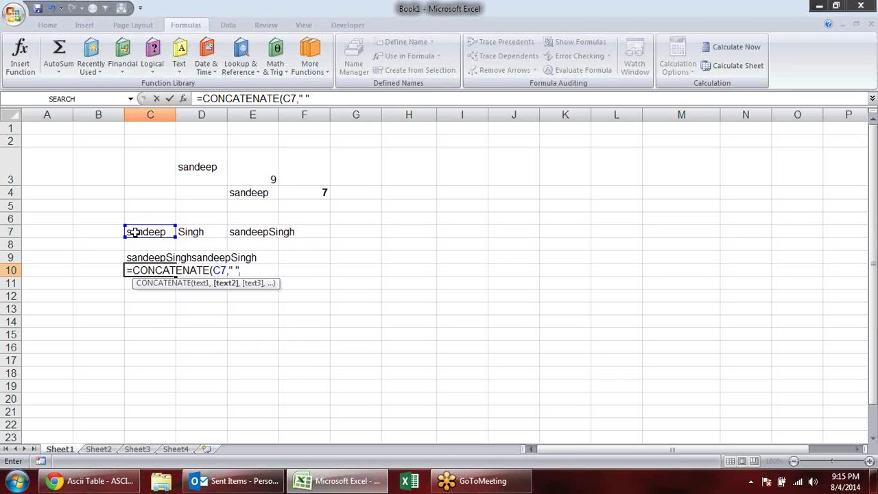
{"action": "type", "text": ","}
{"action": "left_click", "coordinate": [186, 235]}
{"action": "key", "text": "Return"}
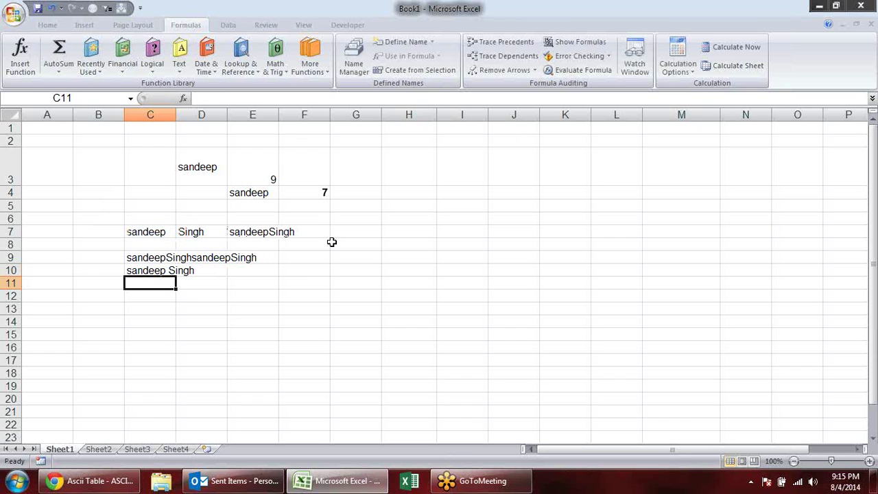
- Clear the demo range A6:G11
{"action": "left_click_drag", "start_coordinate": [61, 223], "coordinate": [383, 289]}
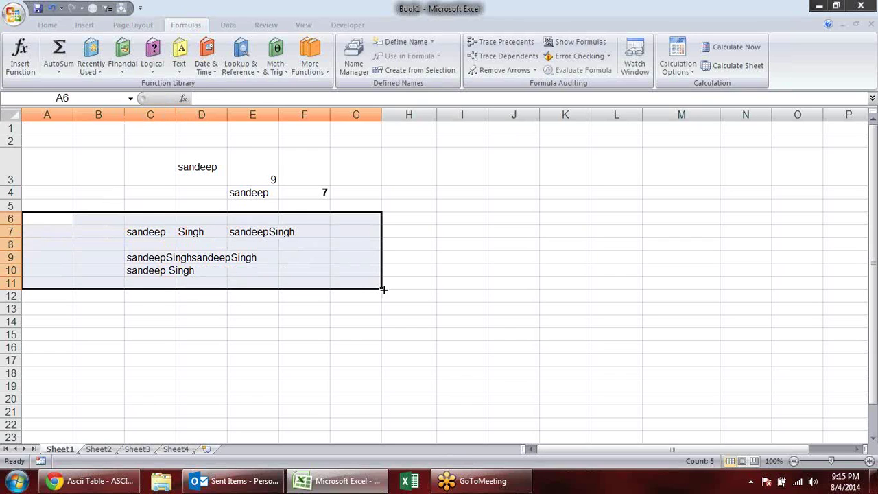
{"action": "key", "text": "Delete"}
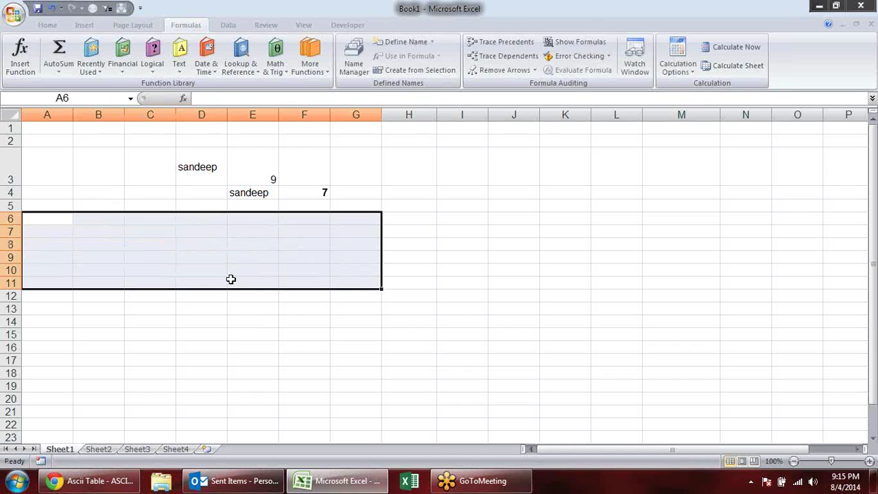
{"action": "left_click", "coordinate": [219, 260]}
{"action": "left_click", "coordinate": [177, 68]}
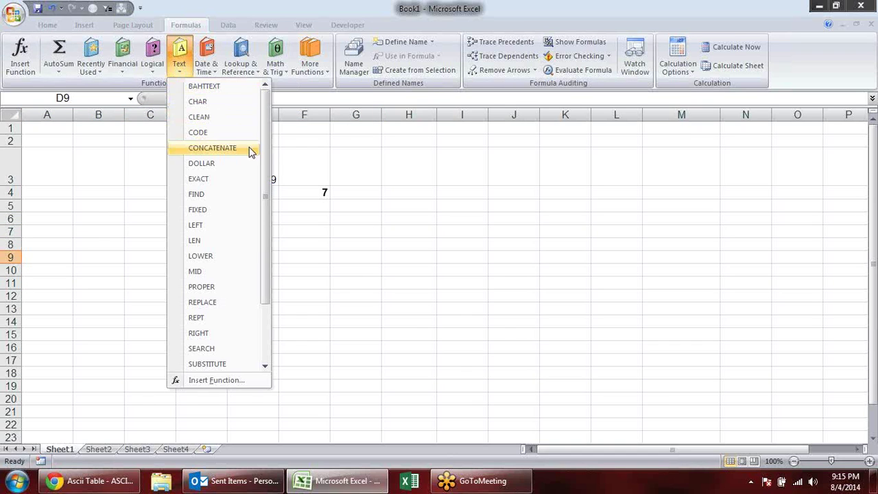
{"action": "mouse_move", "coordinate": [201, 164]}
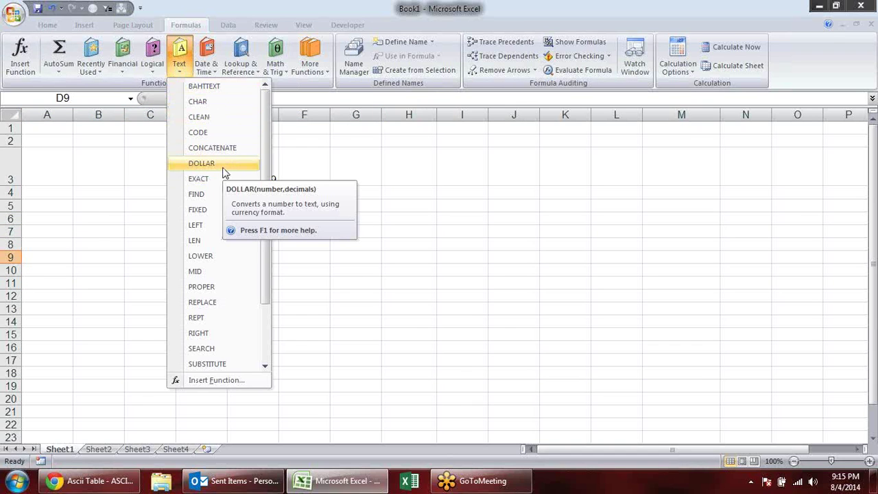
{"action": "left_click", "coordinate": [396, 252]}
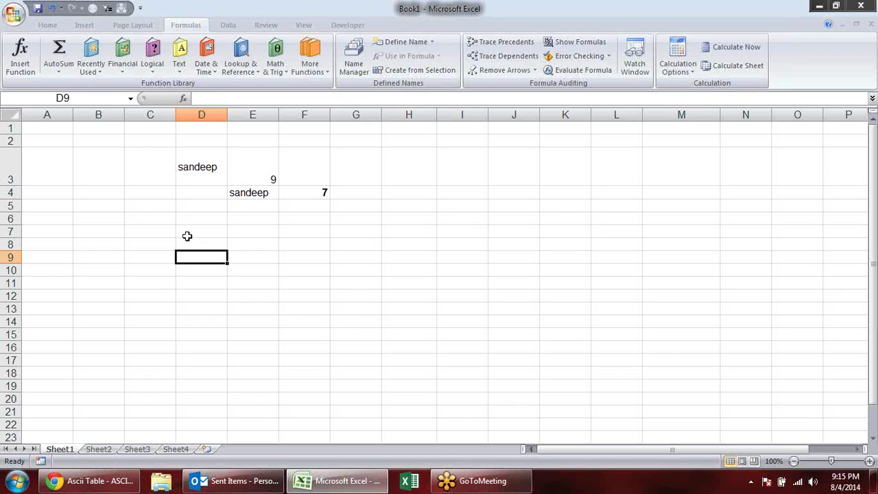
- Enter the number 2563 in D7
{"action": "left_click", "coordinate": [192, 233]}
{"action": "left_click", "coordinate": [240, 231]}
{"action": "left_click", "coordinate": [213, 232]}
{"action": "type", "text": "2563"}
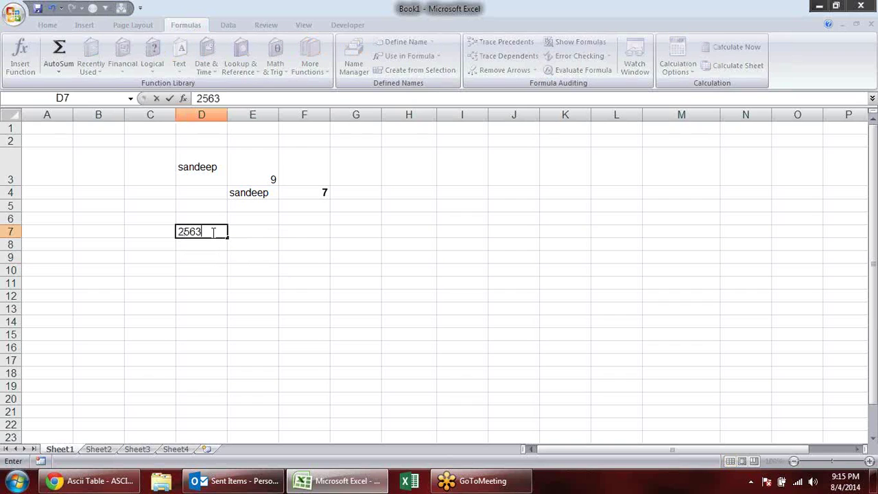
{"action": "key", "text": "Return"}
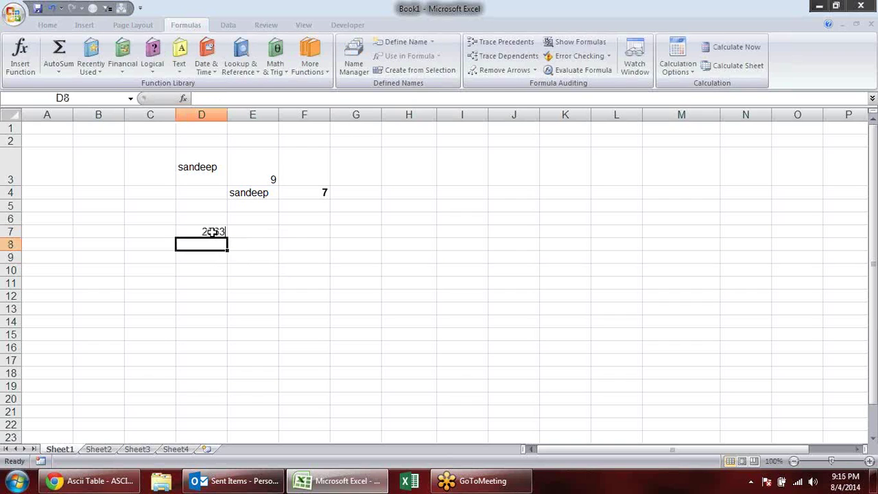
- Enter =TEXT(D7,"000000") in E7 so it displays 002563
{"action": "key", "text": "Up"}
{"action": "key", "text": "Right"}
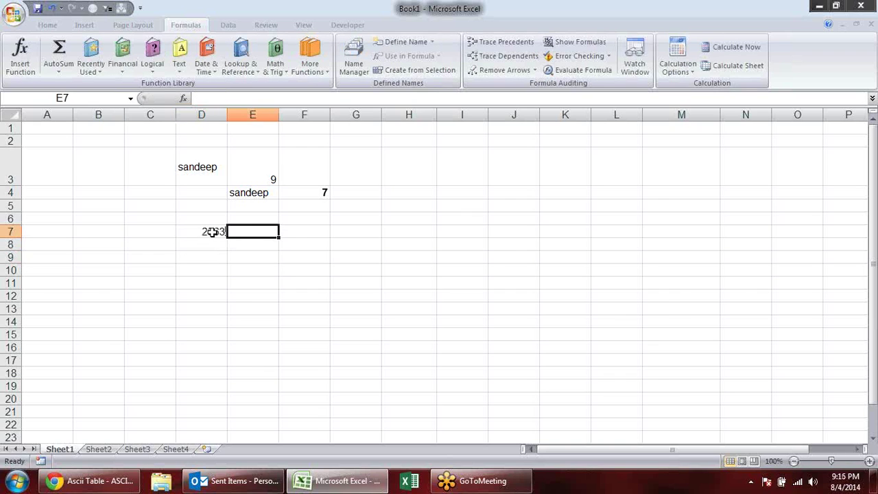
{"action": "type", "text": "=tex"}
{"action": "key", "text": "Tab"}
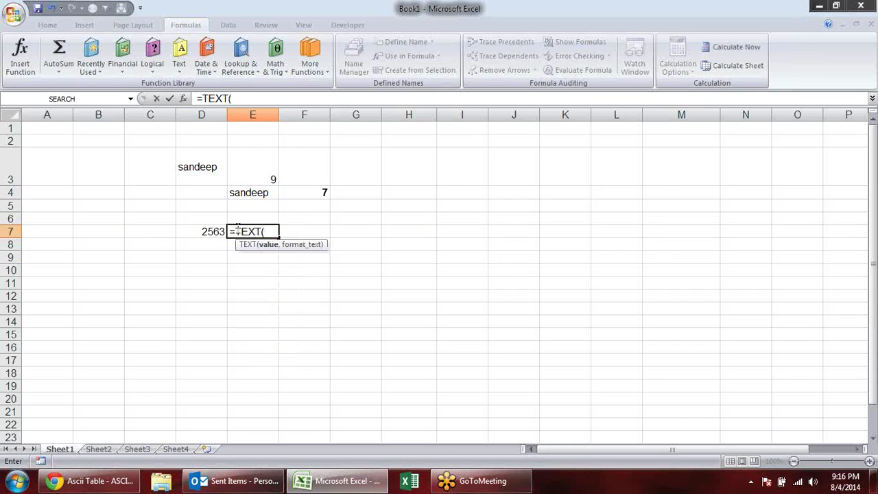
{"action": "left_click", "coordinate": [197, 231]}
{"action": "type", "text": ",\""}
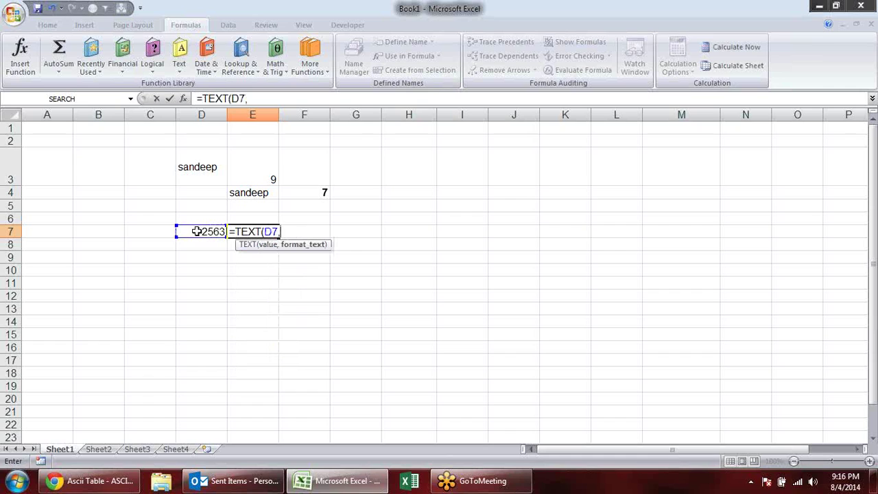
{"action": "type", "text": "00000"}
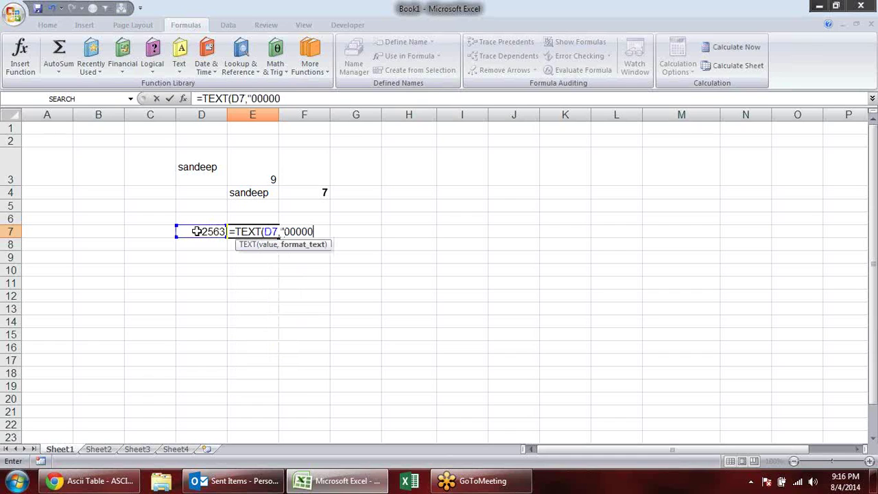
{"action": "type", "text": "01"}
{"action": "type", "text": "11111111111111111111"}
{"action": "key", "text": "BackSpace"}
{"action": "key", "text": "BackSpace"}
{"action": "key", "text": "BackSpace"}
{"action": "key", "text": "BackSpace"}
{"action": "key", "text": "BackSpace"}
{"action": "key", "text": "BackSpace"}
{"action": "key", "text": "BackSpace"}
{"action": "key", "text": "BackSpace"}
{"action": "key", "text": "BackSpace"}
{"action": "key", "text": "BackSpace"}
{"action": "key", "text": "Return"}
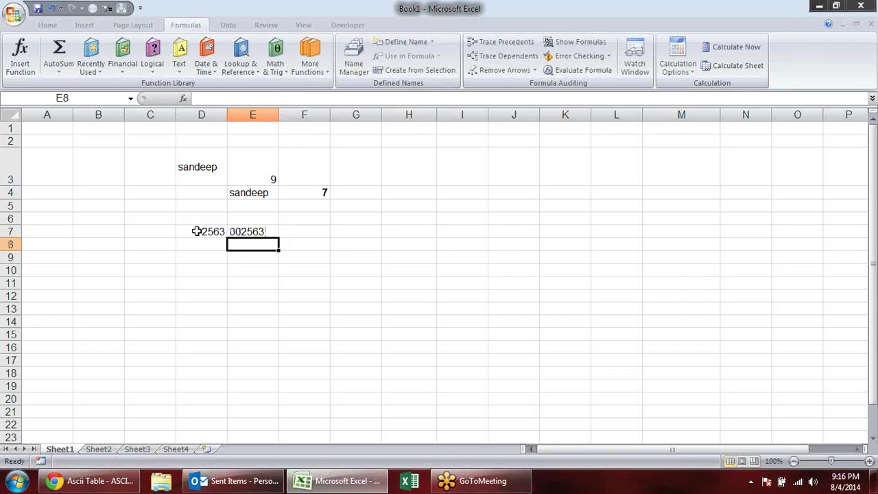
{"action": "left_click", "coordinate": [240, 233]}
- Paste E7's 002563 into G9 as a plain value with Paste Special > Values
{"action": "key", "text": "ctrl+c"}
{"action": "left_click", "coordinate": [345, 265]}
{"action": "key", "text": "alt+e"}
{"action": "key", "text": "s"}
{"action": "key", "text": "v"}
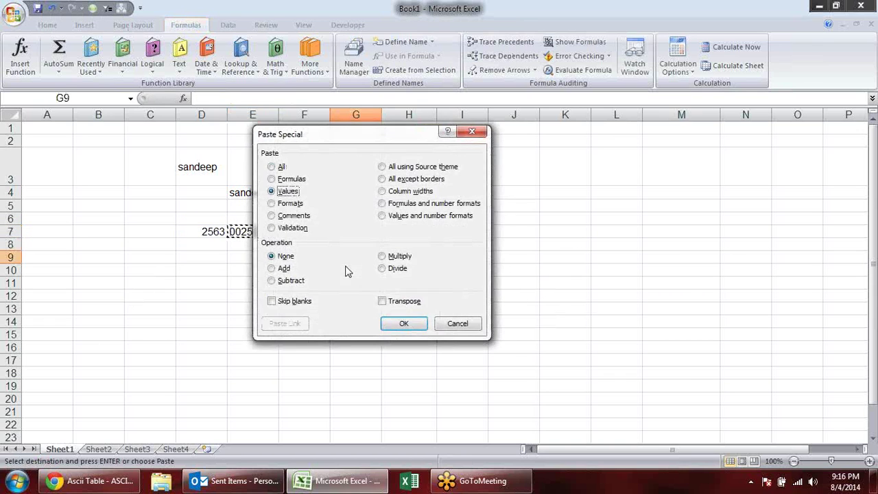
{"action": "key", "text": "Return"}
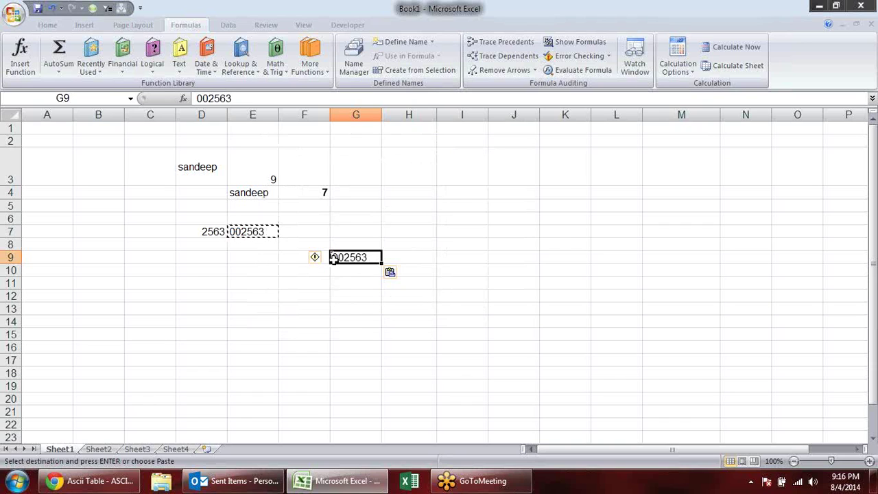
{"action": "key", "text": "F2"}
{"action": "key", "text": "Escape"}
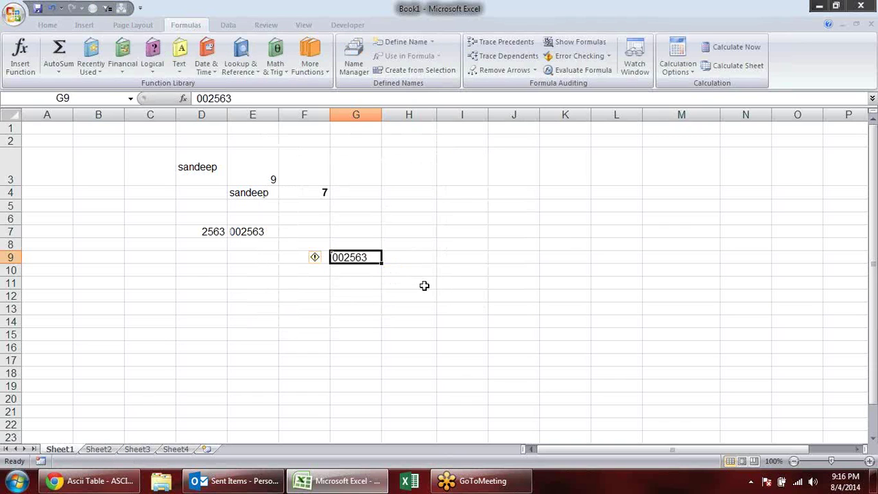
- Clear the demo range C6:I12 and show the Text functions list
{"action": "left_click_drag", "start_coordinate": [155, 221], "coordinate": [433, 292]}
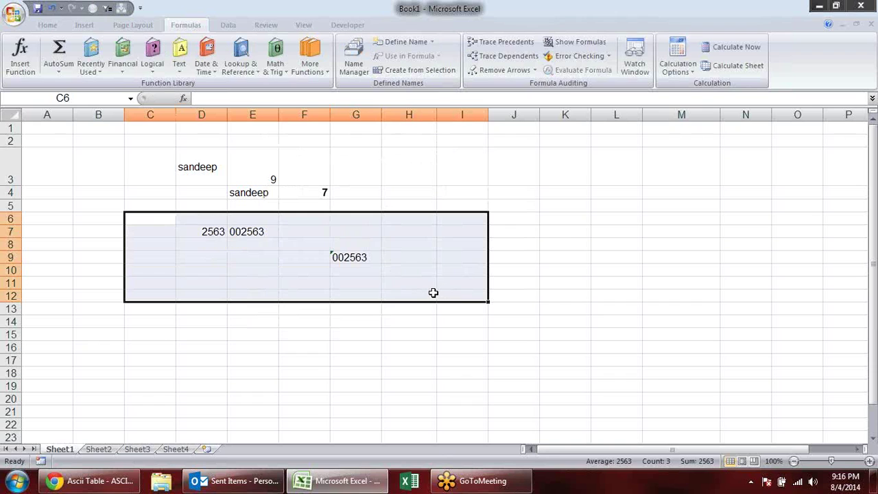
{"action": "key", "text": "Delete"}
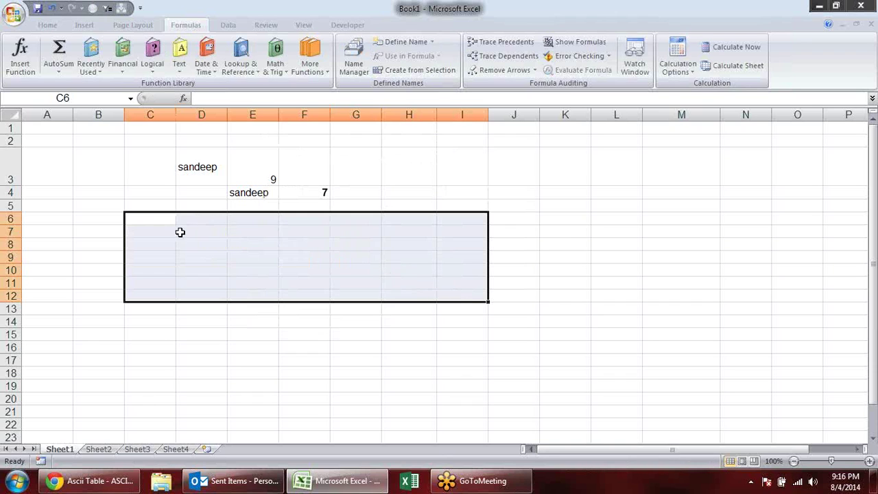
{"action": "left_click", "coordinate": [181, 231]}
{"action": "left_click", "coordinate": [179, 55]}
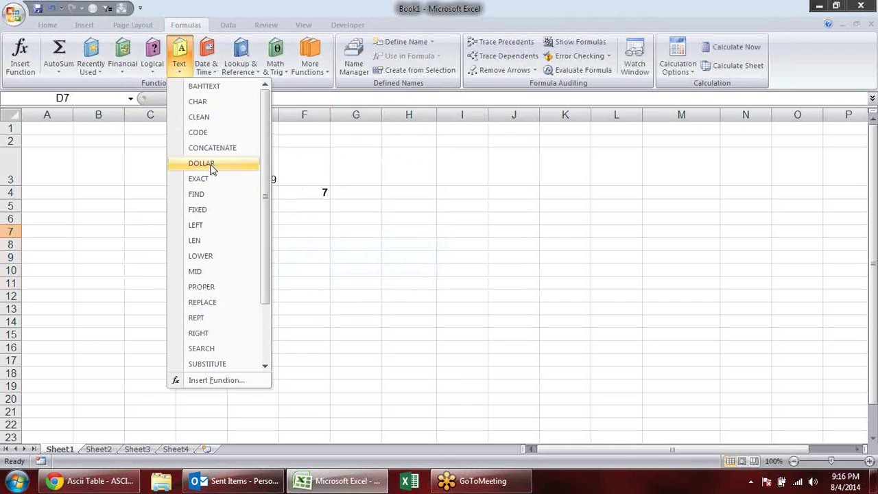
- Enter =DOLLAR(F4) in H4, showing F4's 7 as $7.00
{"action": "left_click", "coordinate": [402, 200]}
{"action": "left_click", "coordinate": [395, 192]}
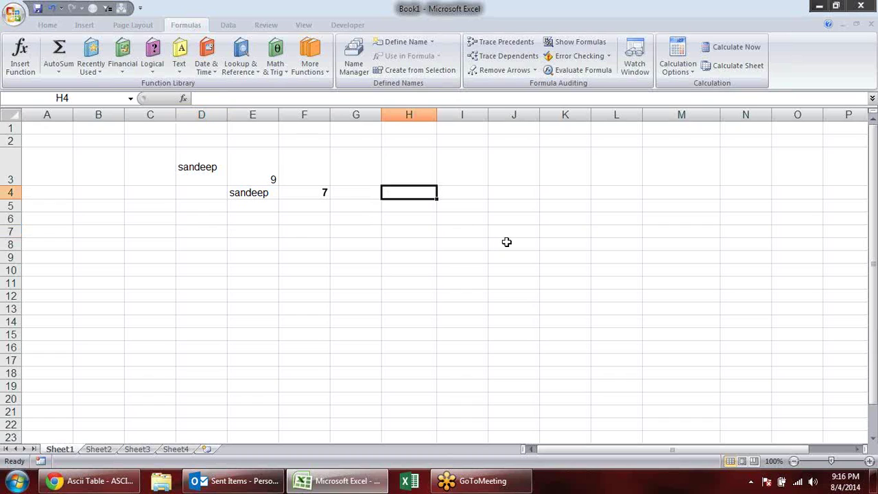
{"action": "type", "text": "=dol"}
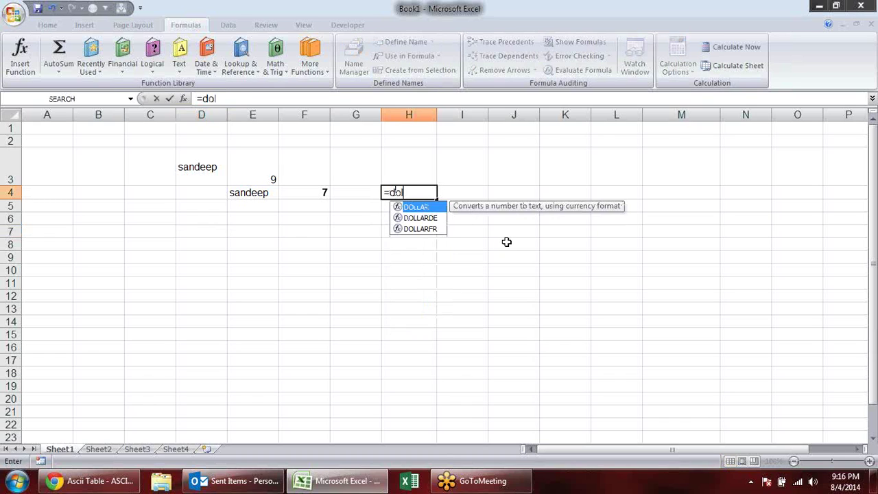
{"action": "key", "text": "Tab"}
{"action": "key", "text": "Left"}
{"action": "key", "text": "Left"}
{"action": "key", "text": "Up"}
{"action": "key", "text": "Up"}
{"action": "key", "text": "Down"}
{"action": "key", "text": "Down"}
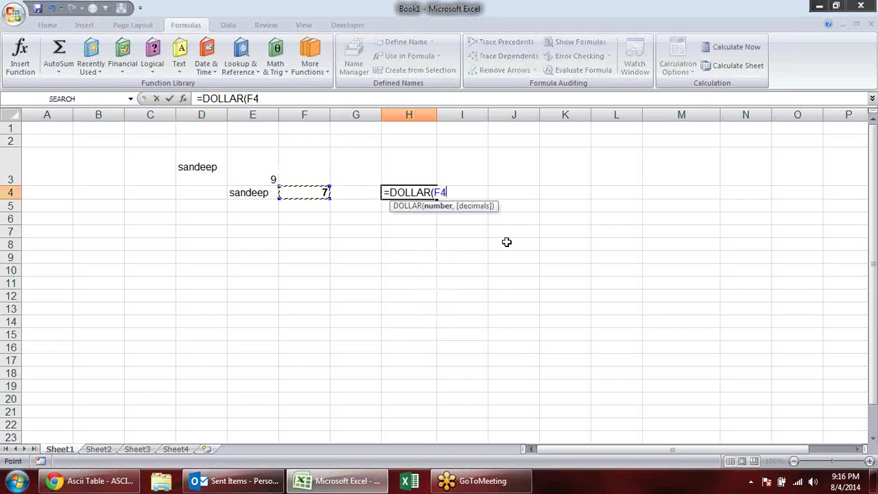
{"action": "key", "text": "Return"}
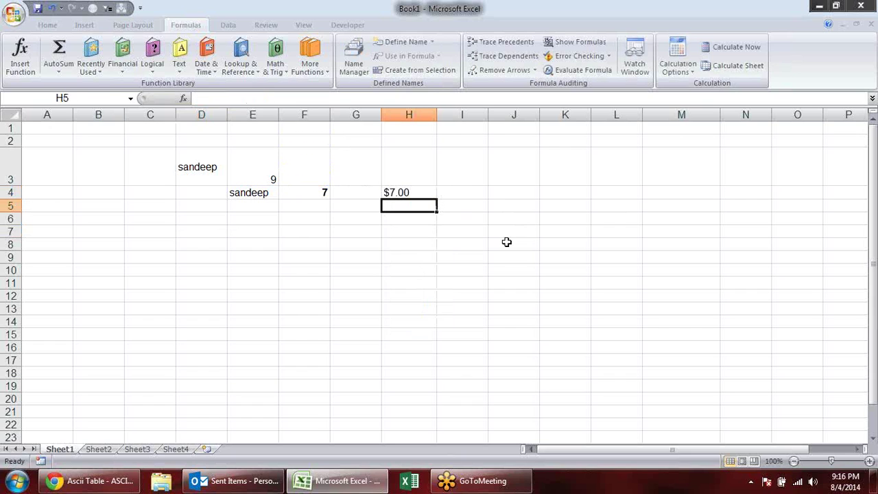
- Add a 3-decimal argument so H4 becomes =DOLLAR(F4,3), displaying $7.000
{"action": "key", "text": "Up"}
{"action": "key", "text": "F2"}
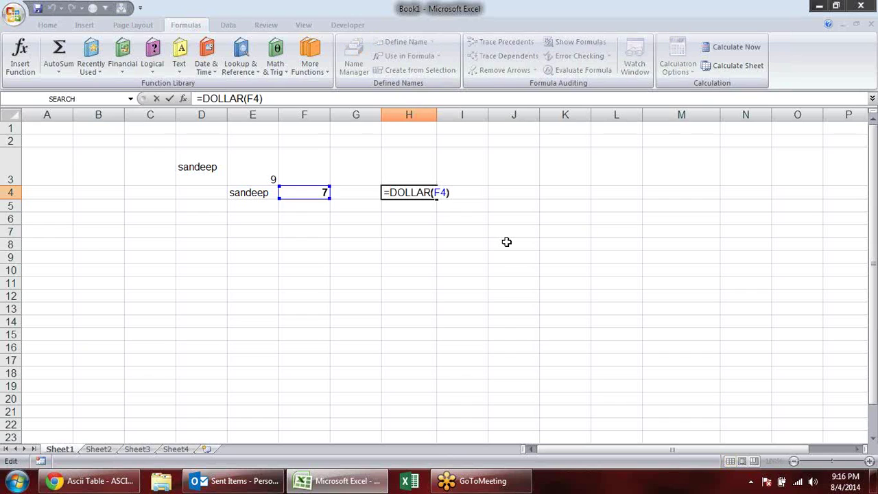
{"action": "key", "text": "Left"}
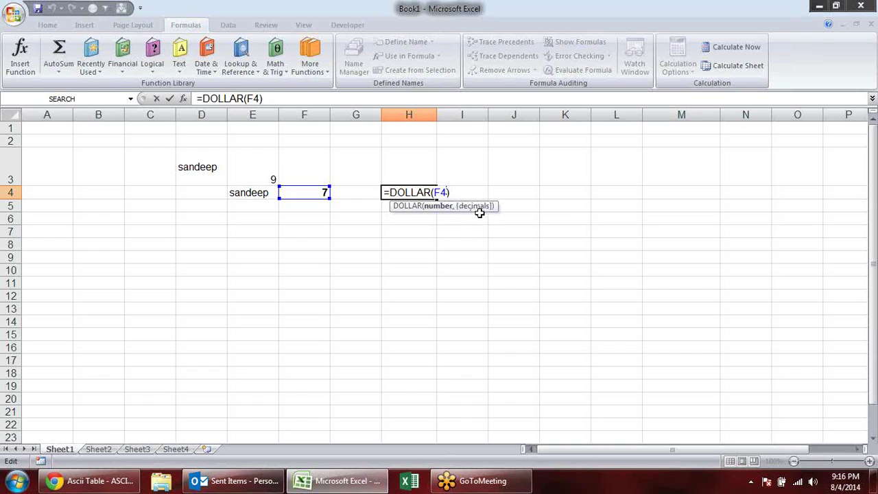
{"action": "type", "text": ",3"}
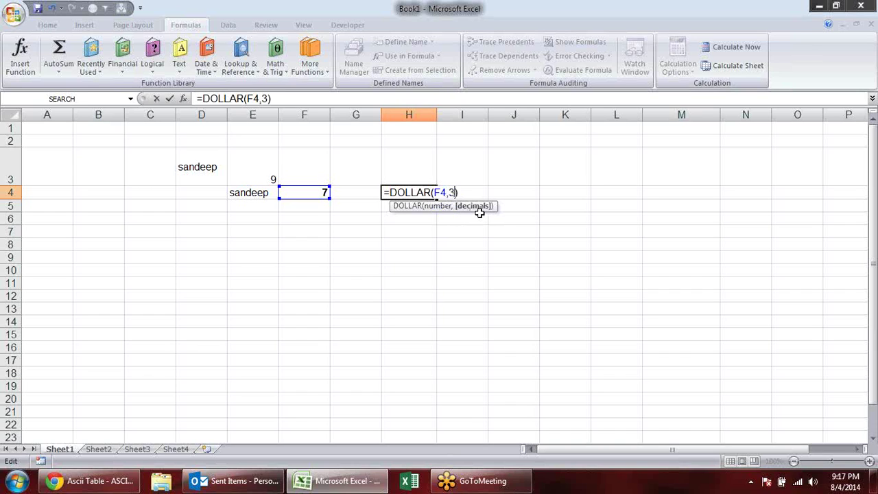
{"action": "key", "text": "Return"}
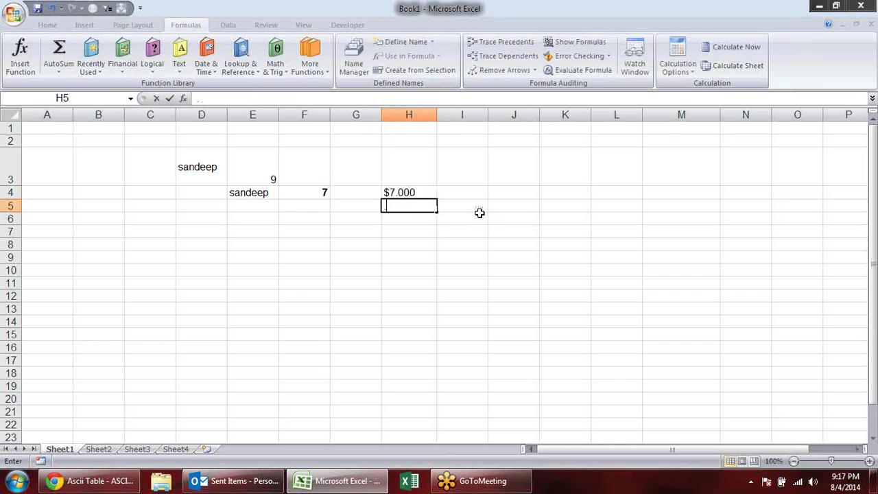
{"action": "type", "text": "."}
{"action": "key", "text": "Escape"}
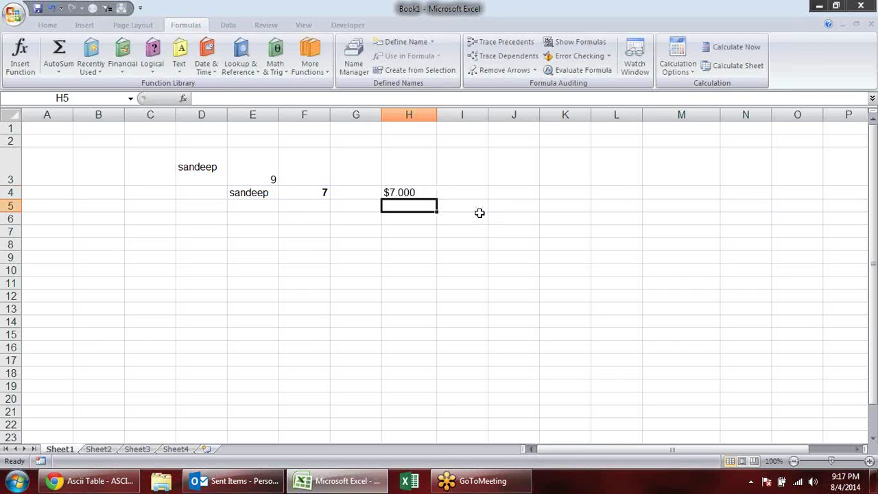
{"action": "double_click", "coordinate": [430, 193]}
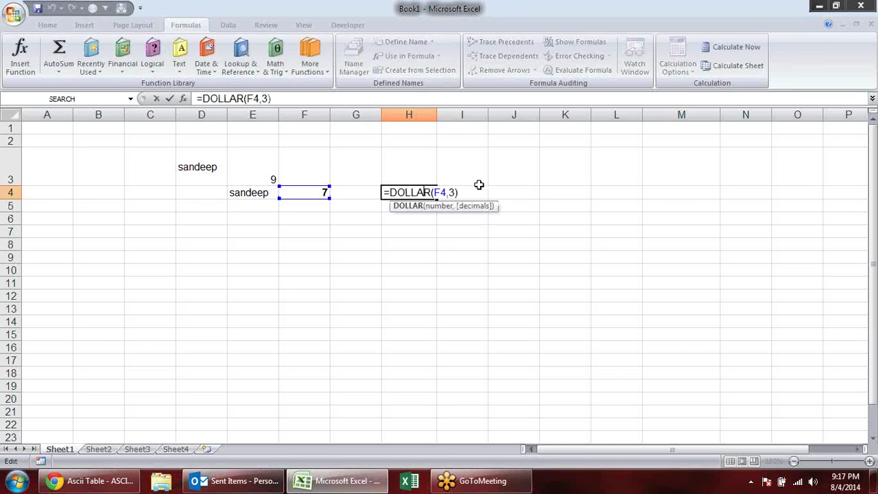
{"action": "key", "text": "Escape"}
{"action": "left_click", "coordinate": [405, 206]}
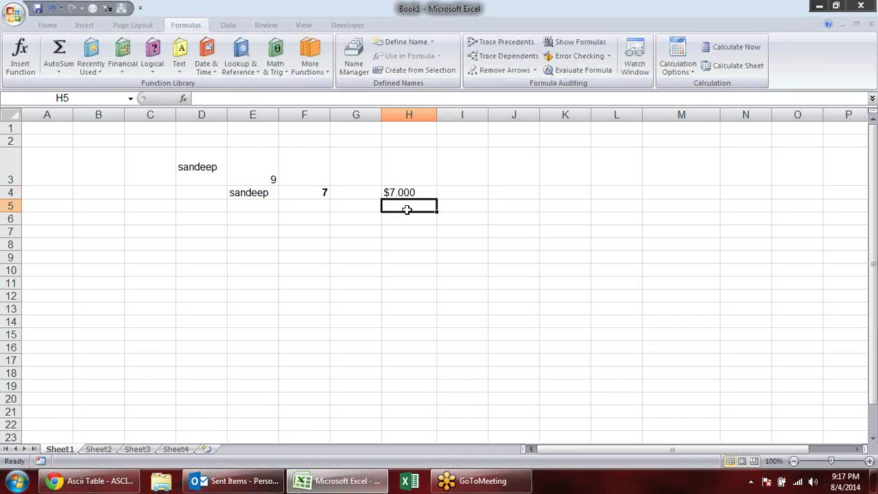
{"action": "left_click", "coordinate": [359, 195]}
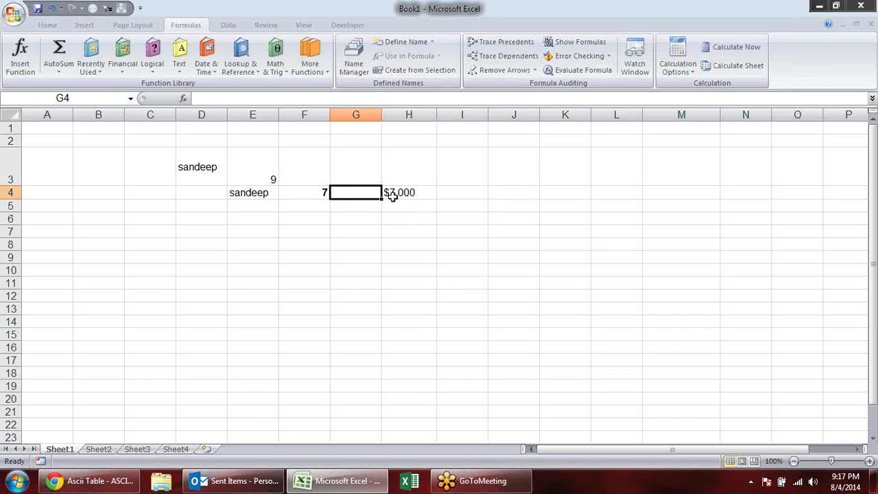
- Enter =FIXED(F4,3,FALSE) in G4 for three decimals with thousands commas
{"action": "type", "text": "=fix"}
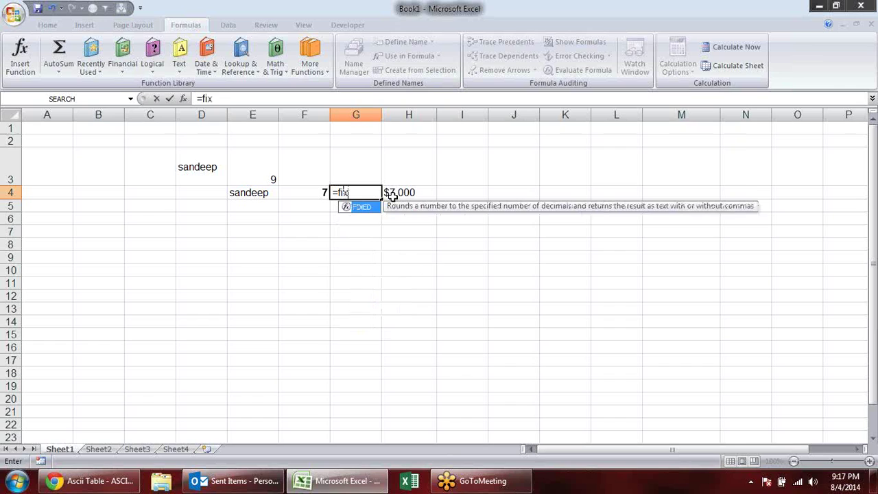
{"action": "key", "text": "Tab"}
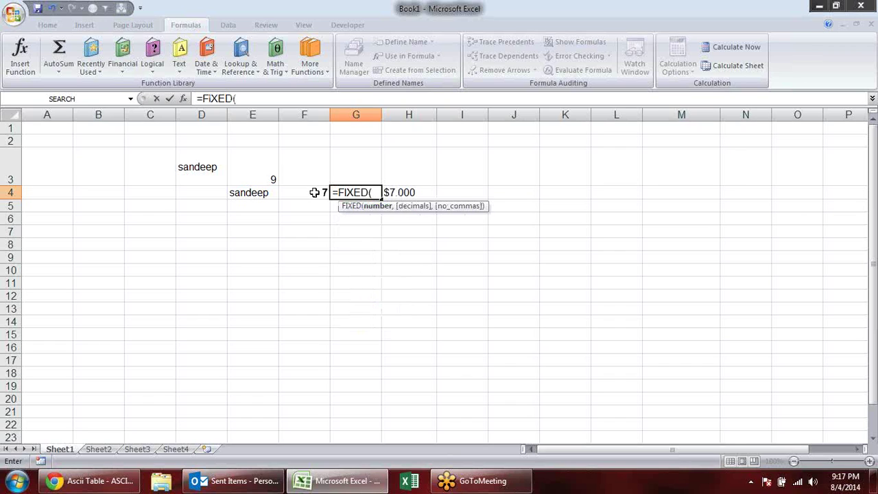
{"action": "left_click", "coordinate": [315, 192]}
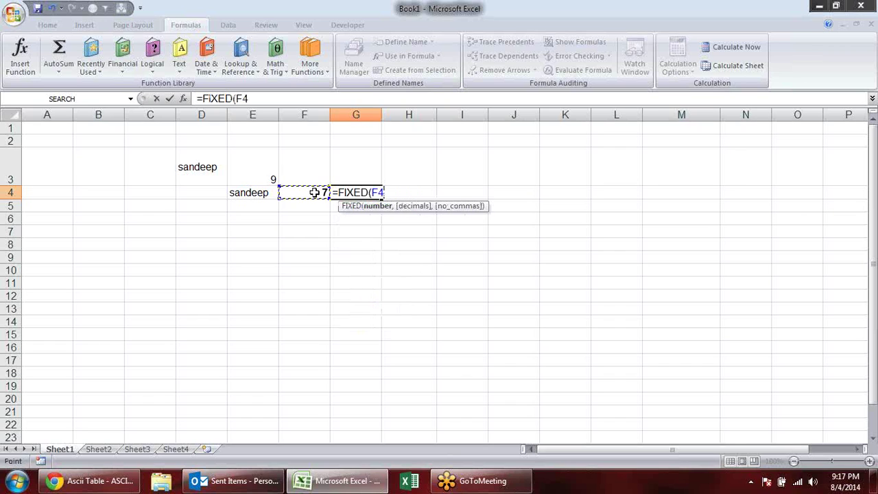
{"action": "type", "text": ","}
{"action": "type", "text": "23"}
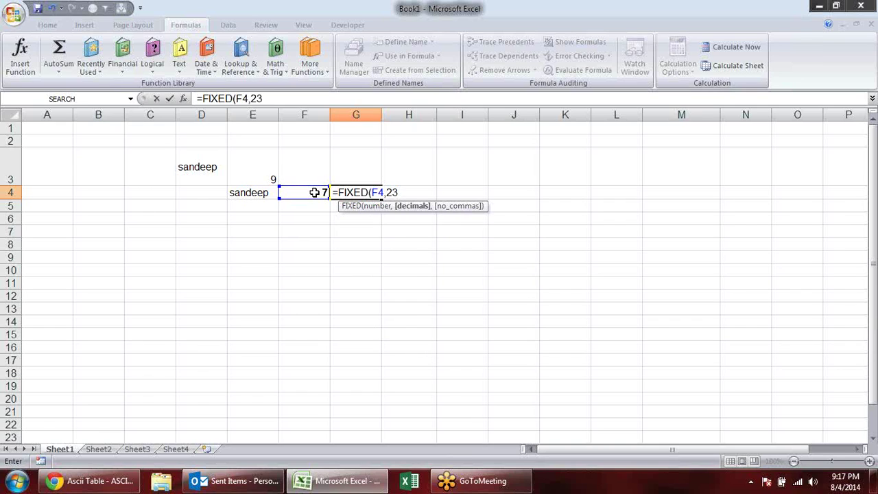
{"action": "key", "text": "BackSpace"}
{"action": "key", "text": "BackSpace"}
{"action": "type", "text": "3,"}
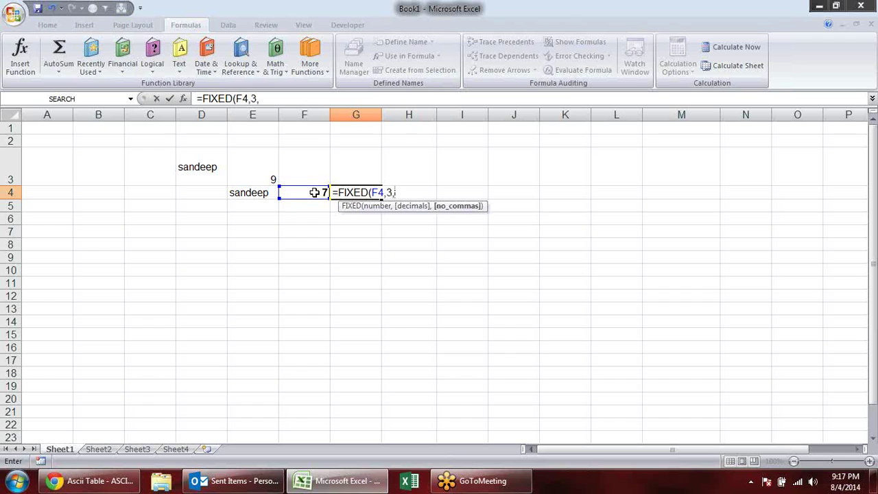
{"action": "type", "text": "FALSE"}
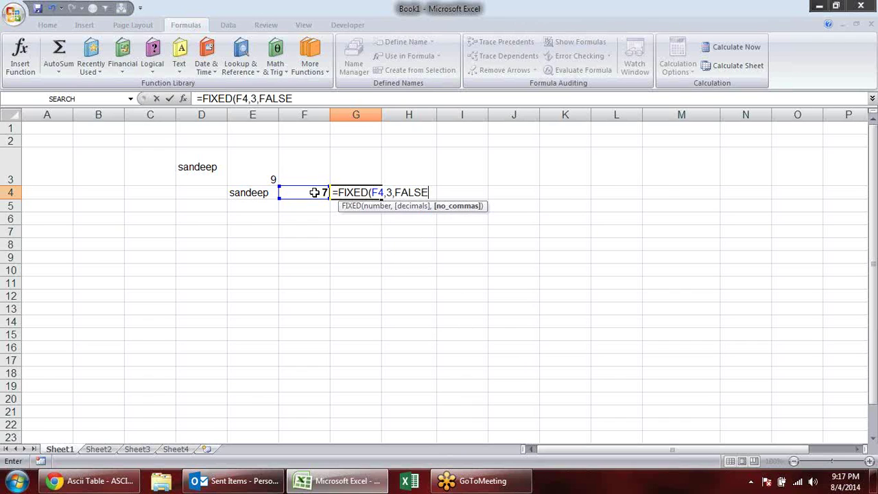
{"action": "key", "text": "Return"}
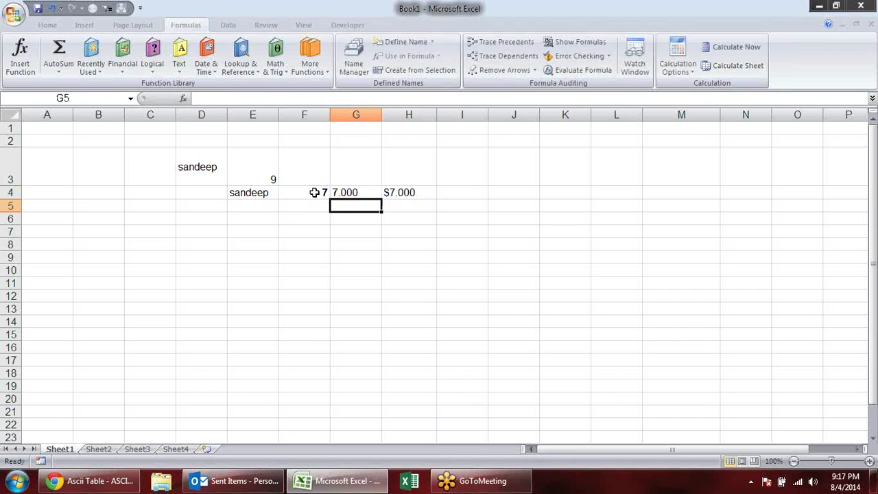
- Change F4 to 1335 so G4 shows 1,335.000
{"action": "left_click", "coordinate": [302, 192]}
{"action": "type", "text": "1335"}
{"action": "key", "text": "Return"}
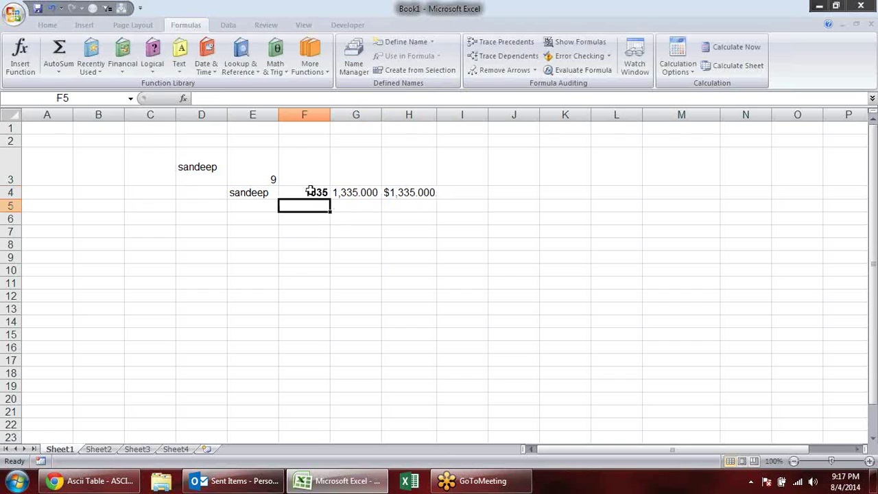
{"action": "left_click", "coordinate": [348, 192]}
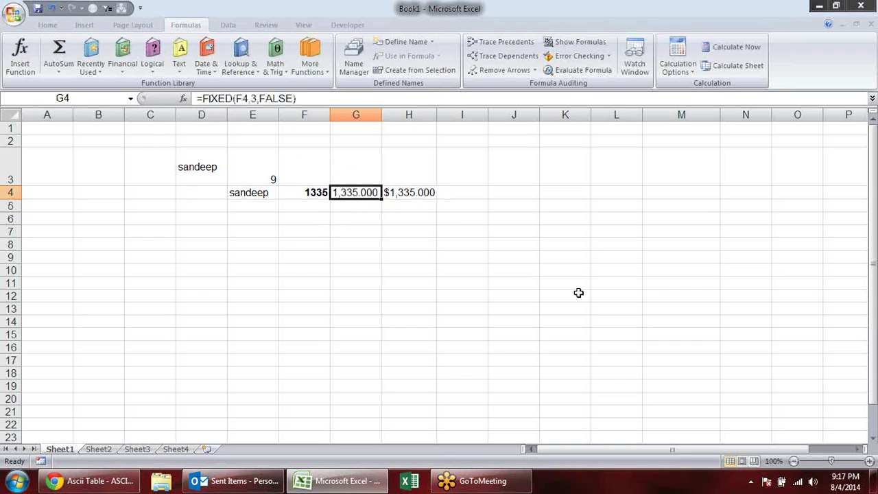
{"action": "double_click", "coordinate": [368, 193]}
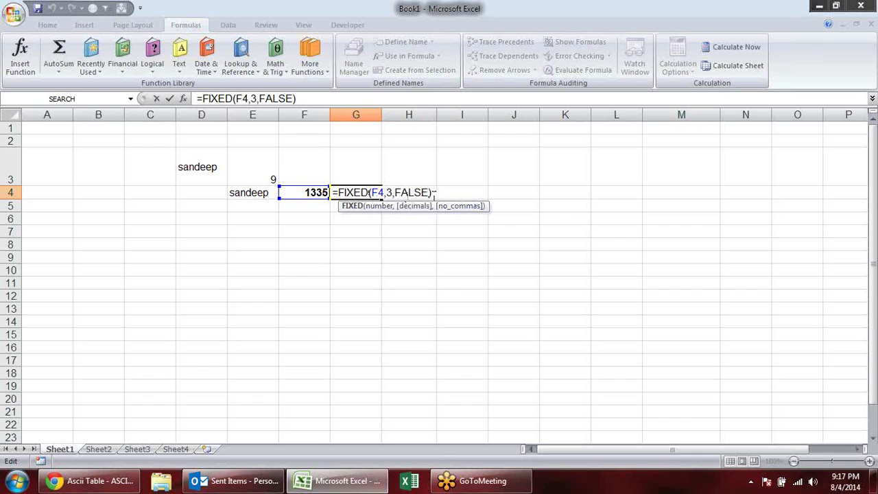
{"action": "key", "text": "Escape"}
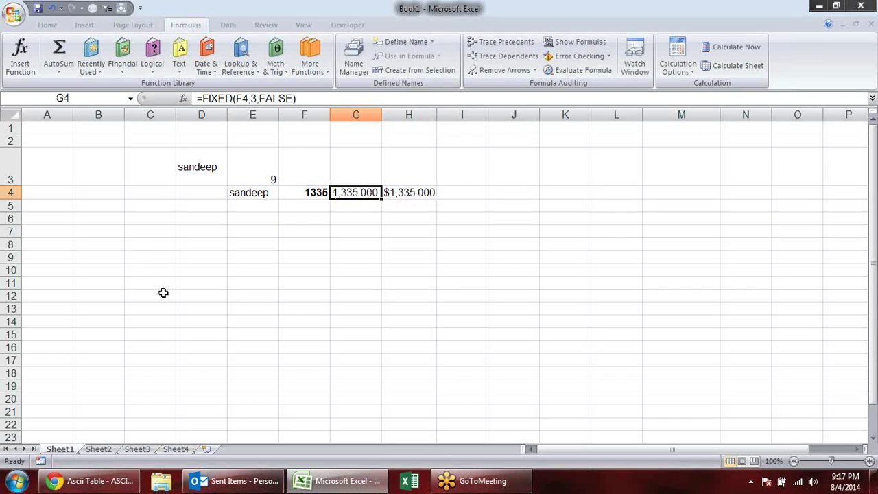
{"action": "left_click", "coordinate": [152, 221]}
- Enter a lowercase name in D7 and the same name in uppercase in E7
{"action": "left_click", "coordinate": [179, 60]}
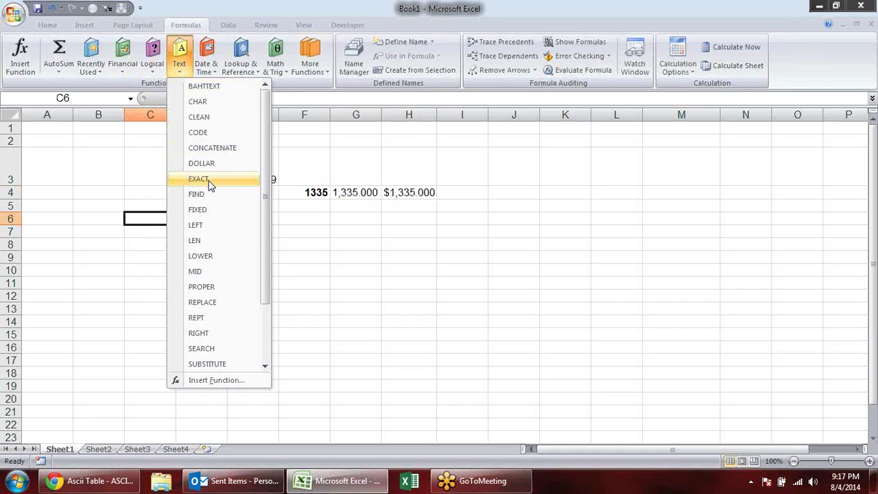
{"action": "left_click", "coordinate": [335, 237]}
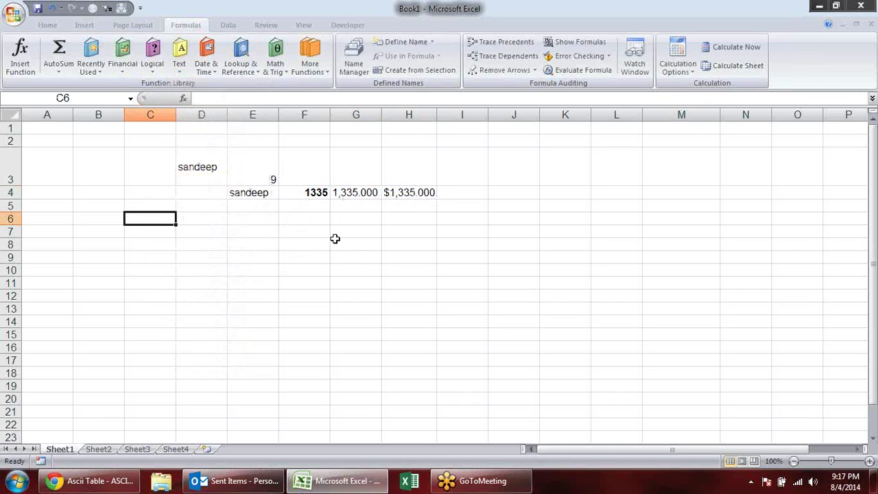
{"action": "left_click", "coordinate": [274, 216]}
{"action": "left_click", "coordinate": [205, 236]}
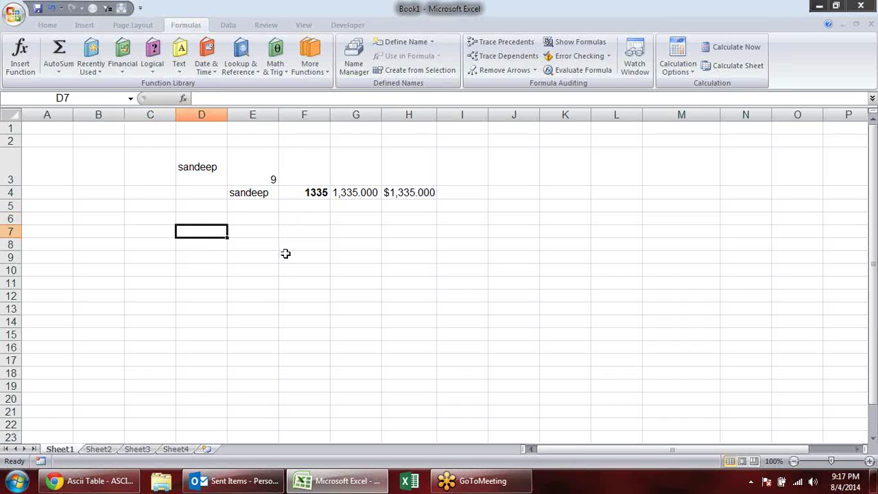
{"action": "type", "text": "praveen"}
{"action": "key", "text": "Tab"}
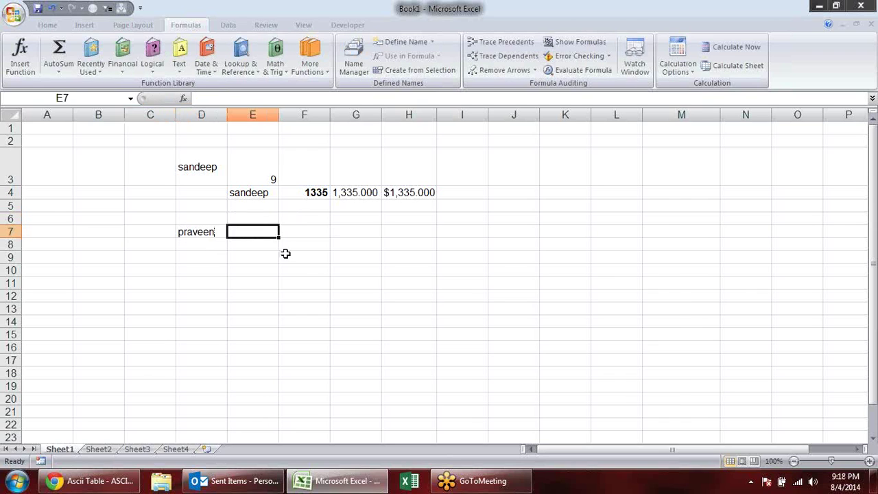
{"action": "type", "text": "PRAD"}
{"action": "key", "text": "BackSpace"}
{"action": "type", "text": "VEEN"}
{"action": "key", "text": "Return"}
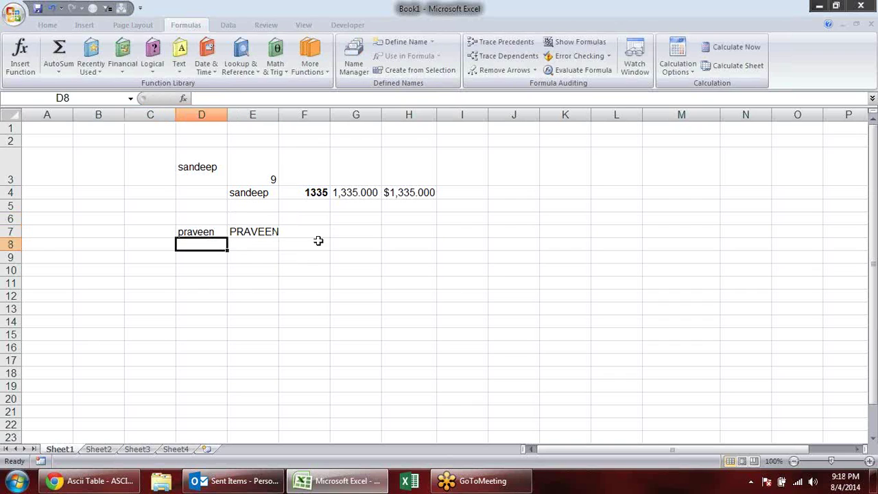
- Widen column E and enter =D7=E7 in F7, which returns TRUE
{"action": "left_click", "coordinate": [310, 231]}
{"action": "double_click", "coordinate": [278, 115]}
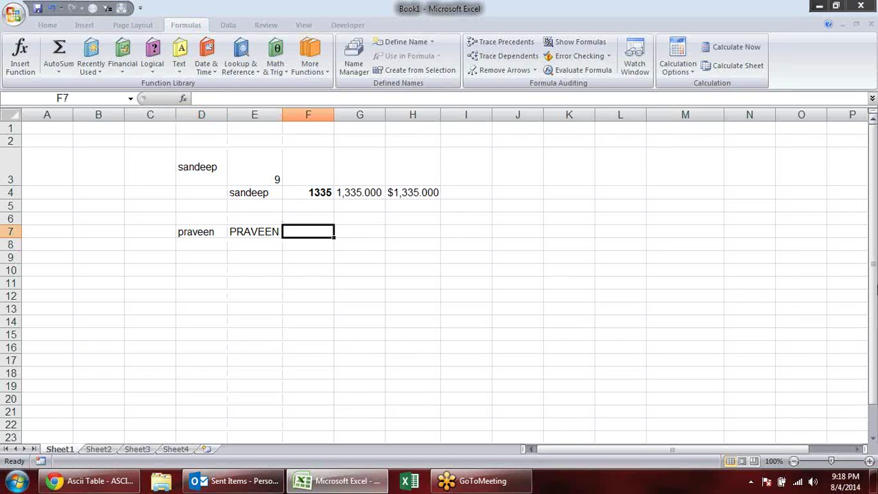
{"action": "type", "text": "="}
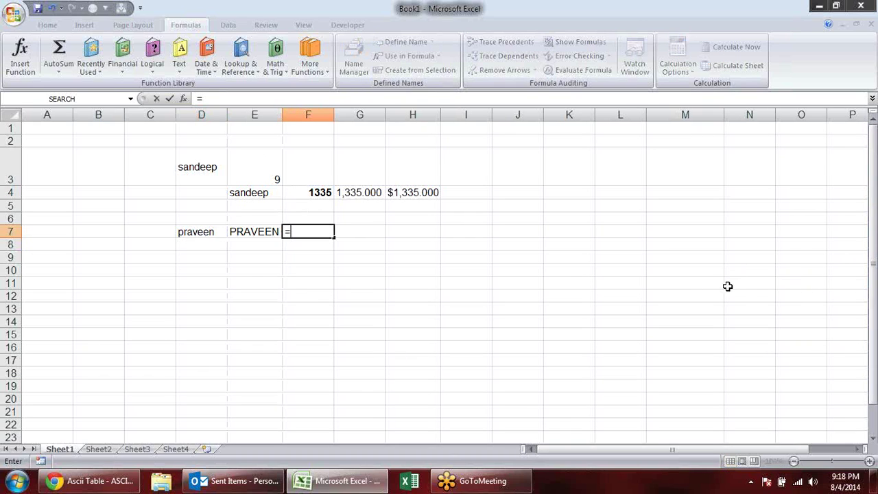
{"action": "key", "text": "Left"}
{"action": "key", "text": "Left"}
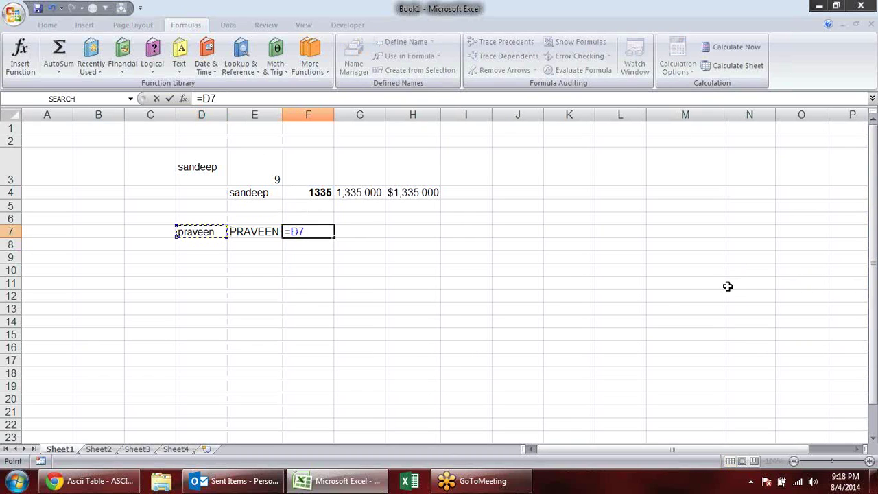
{"action": "type", "text": "="}
{"action": "left_click", "coordinate": [253, 231]}
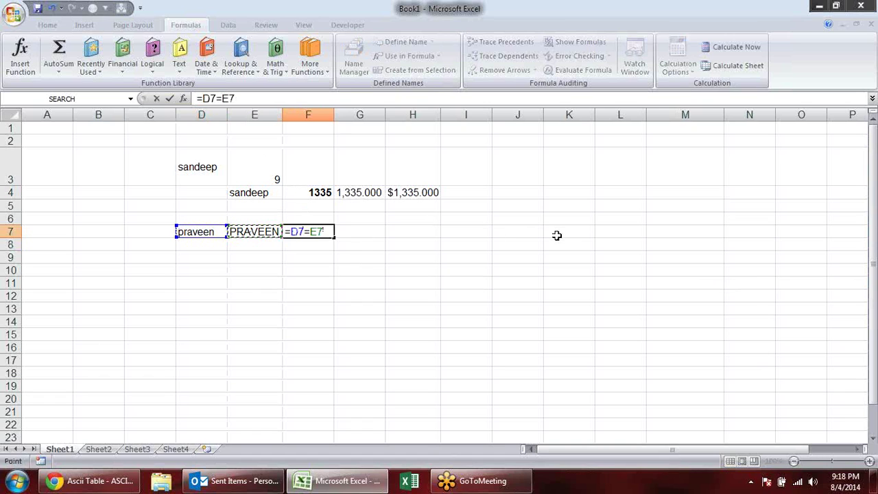
{"action": "key", "text": "Return"}
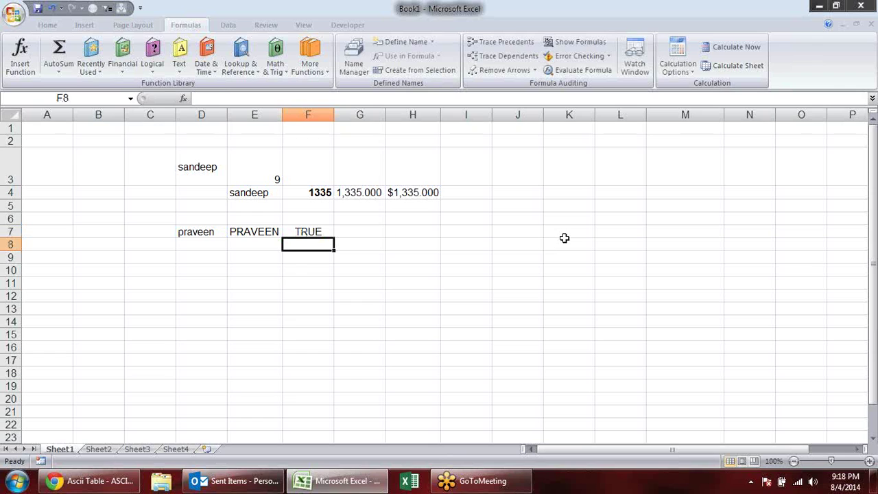
- Replace F7's formula with =EXACT(D7,E7), which returns FALSE because the case differs
{"action": "double_click", "coordinate": [312, 232]}
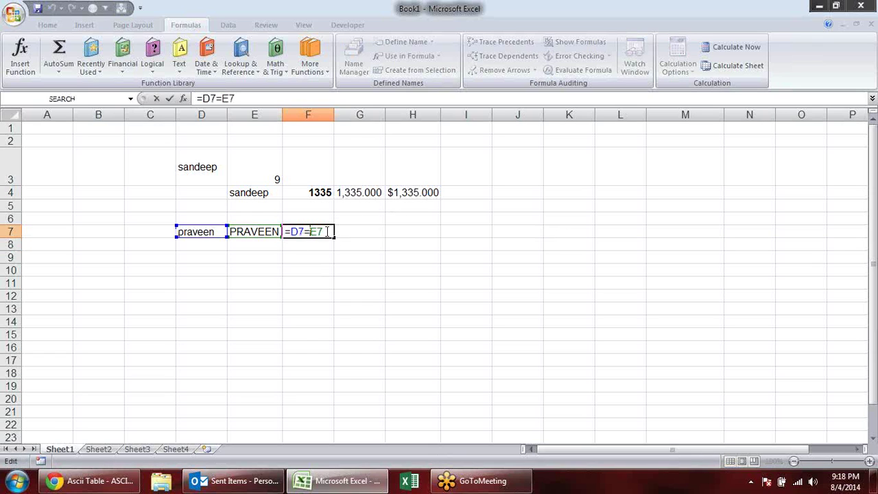
{"action": "left_click_drag", "start_coordinate": [322, 233], "coordinate": [247, 223]}
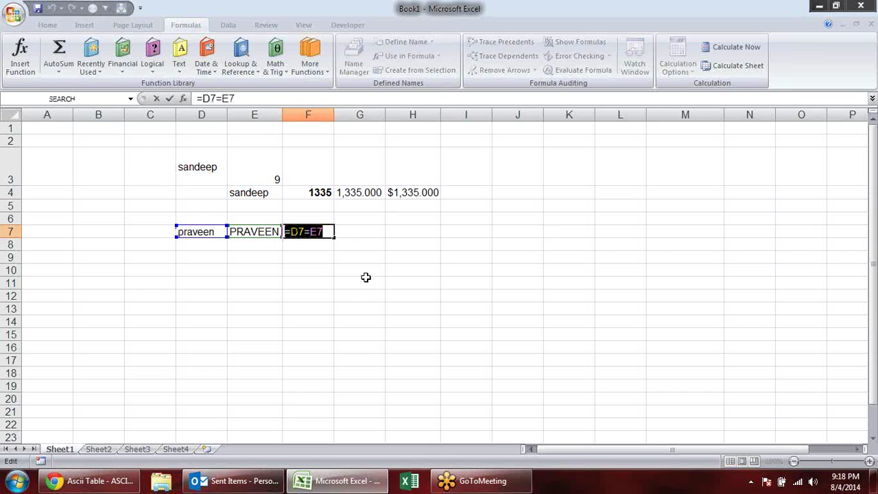
{"action": "type", "text": "=EX"}
{"action": "key", "text": "Tab"}
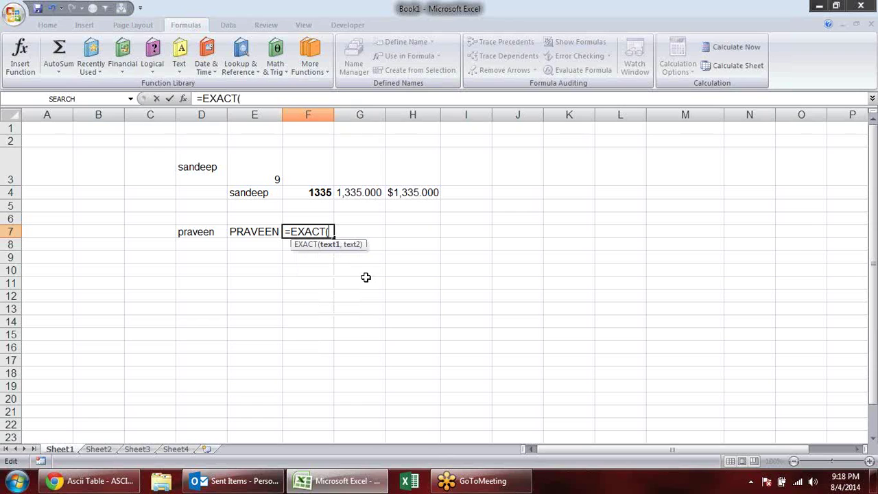
{"action": "left_click", "coordinate": [208, 232]}
{"action": "type", "text": ","}
{"action": "left_click", "coordinate": [261, 231]}
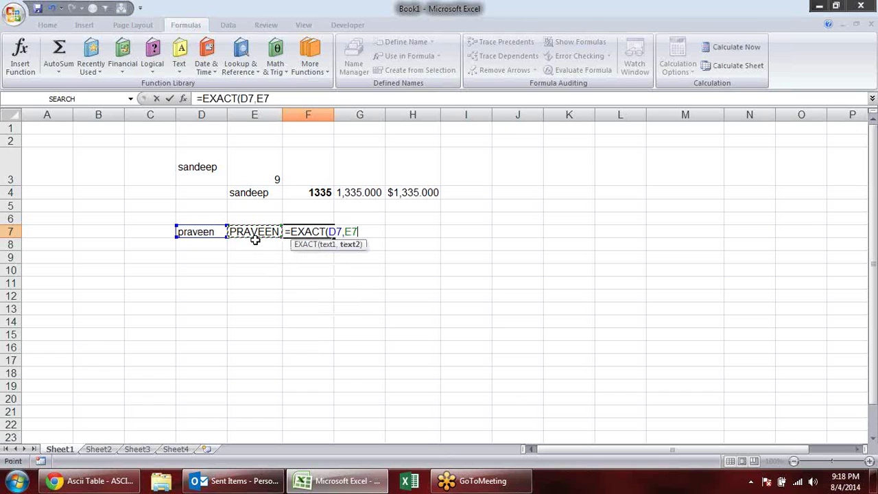
{"action": "key", "text": "Return"}
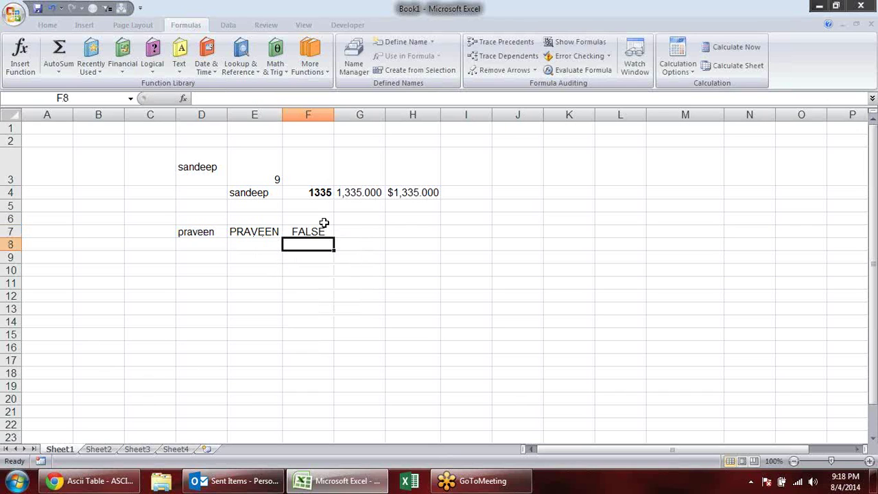
{"action": "left_click", "coordinate": [323, 231]}
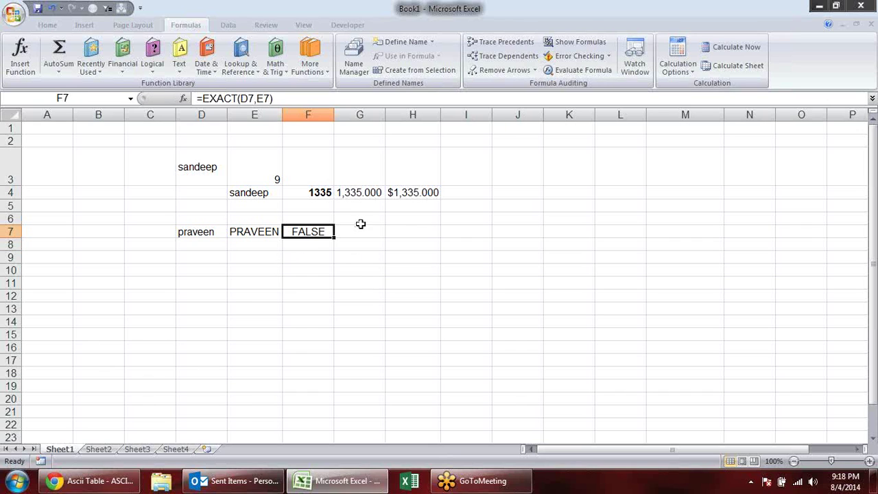
{"action": "double_click", "coordinate": [320, 231]}
{"action": "key", "text": "Escape"}
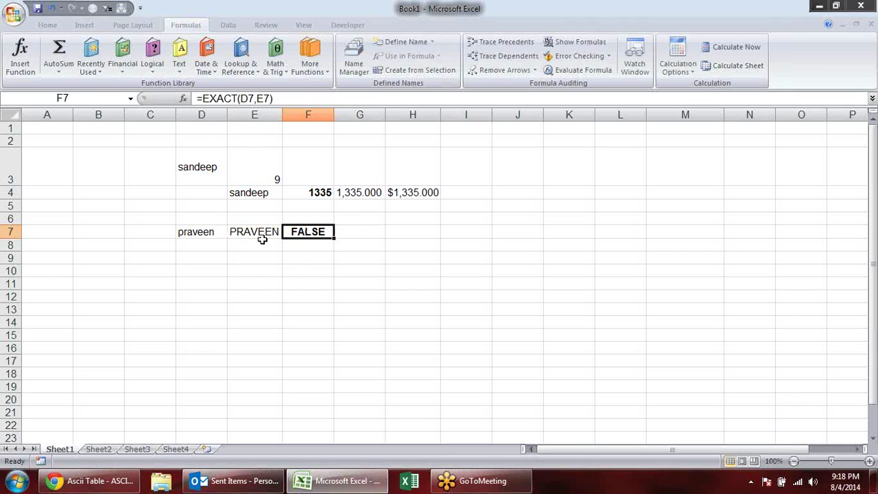
{"action": "left_click", "coordinate": [263, 233]}
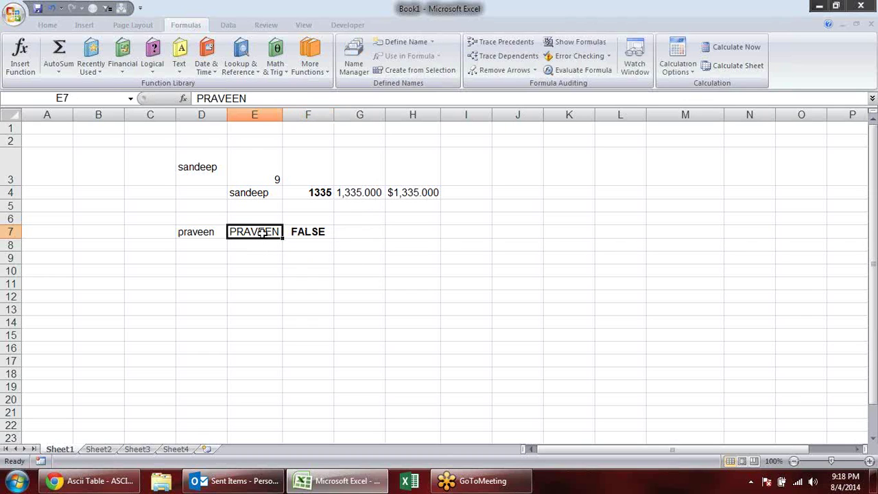
{"action": "key", "text": "ctrl+z"}
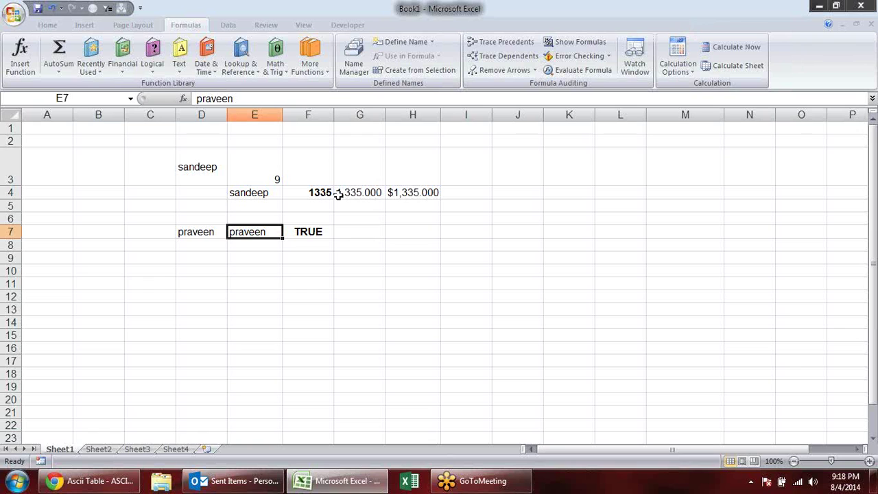
{"action": "left_click", "coordinate": [302, 229]}
{"action": "left_click", "coordinate": [183, 98]}
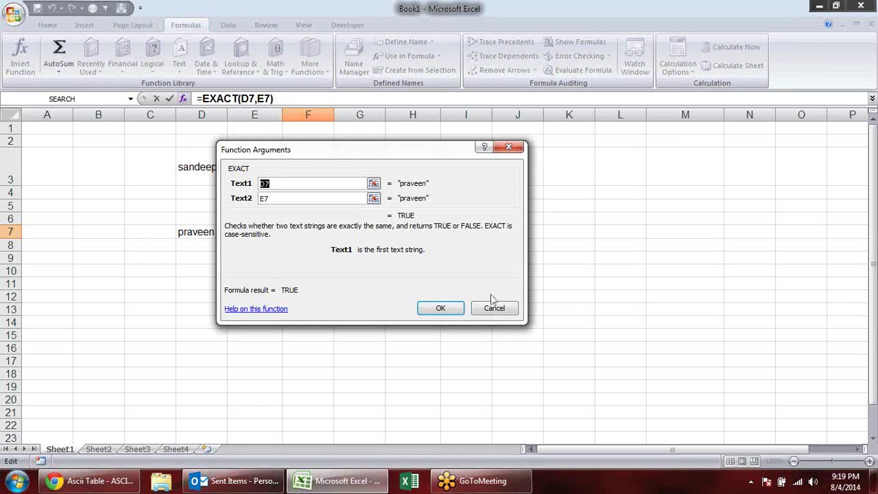
{"action": "left_click", "coordinate": [504, 310]}
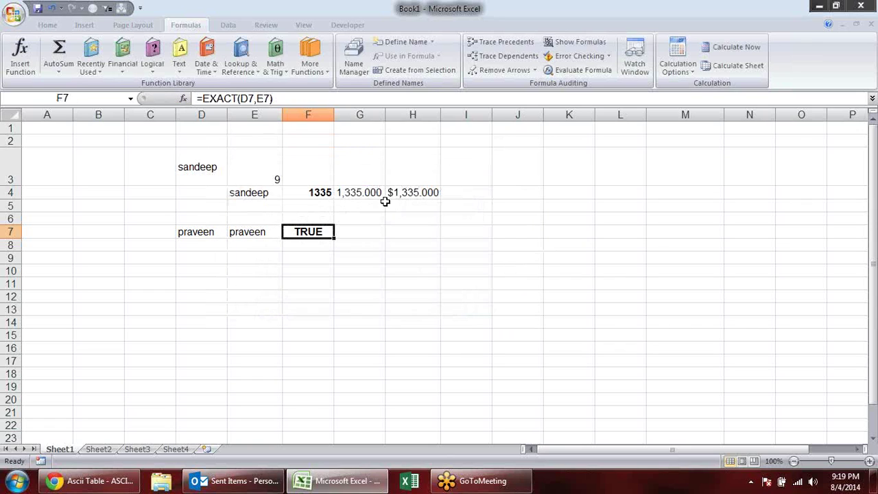
{"action": "left_click", "coordinate": [306, 258]}
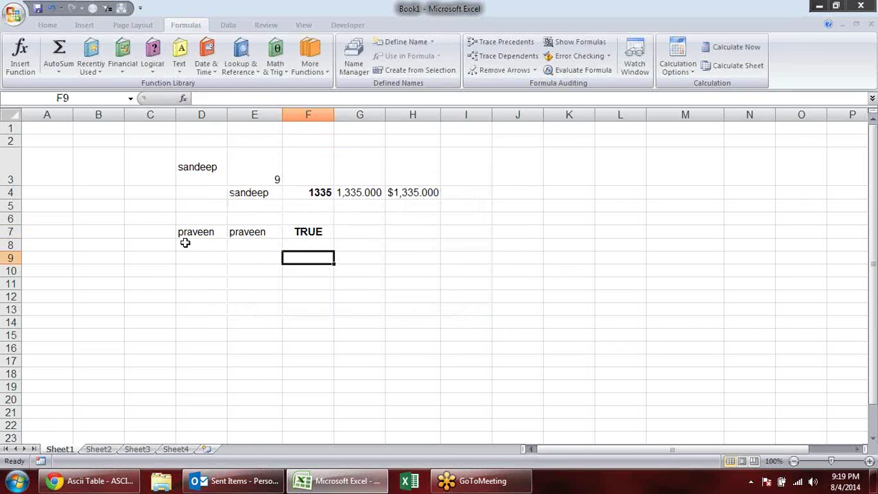
- Start a REPLACE formula in F7 that uses E7 as its source text
{"action": "left_click", "coordinate": [179, 65]}
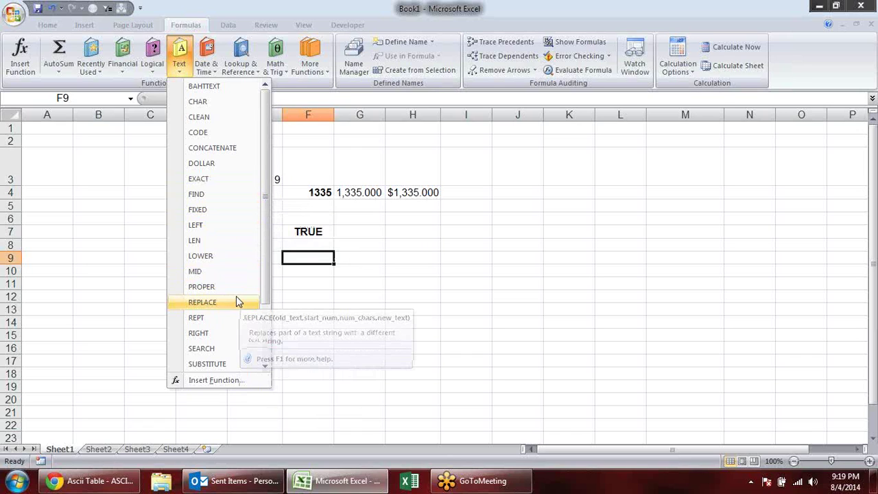
{"action": "key", "text": "Escape"}
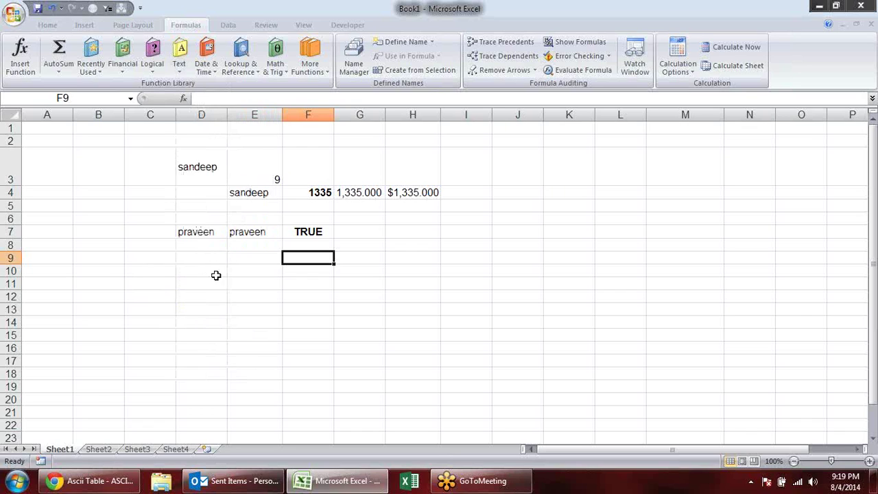
{"action": "left_click", "coordinate": [302, 231]}
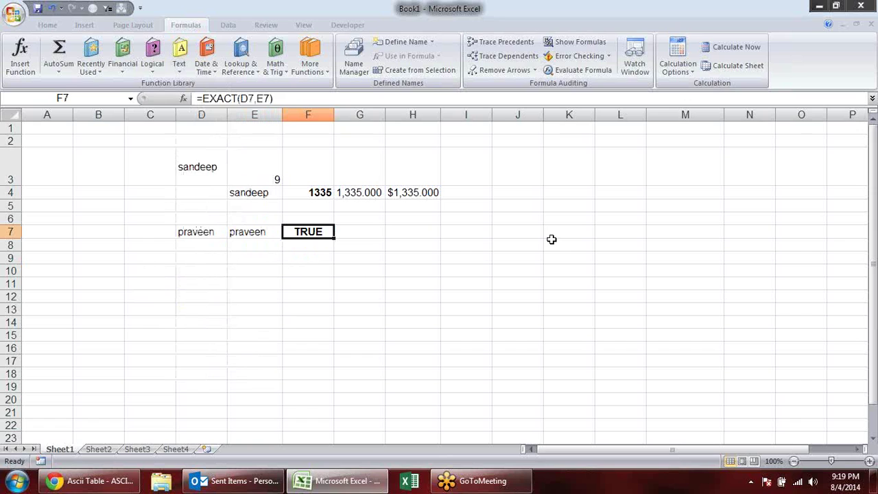
{"action": "type", "text": "=REL"}
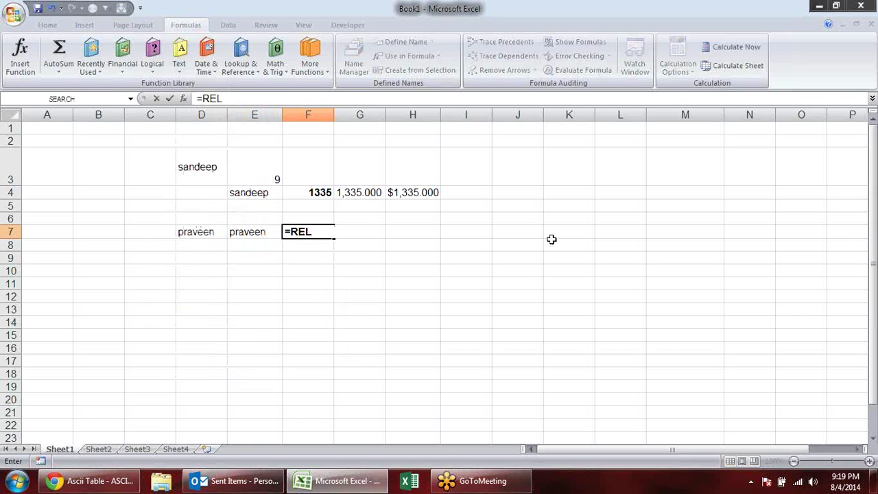
{"action": "key", "text": "BackSpace"}
{"action": "key", "text": "BackSpace"}
{"action": "type", "text": "EP"}
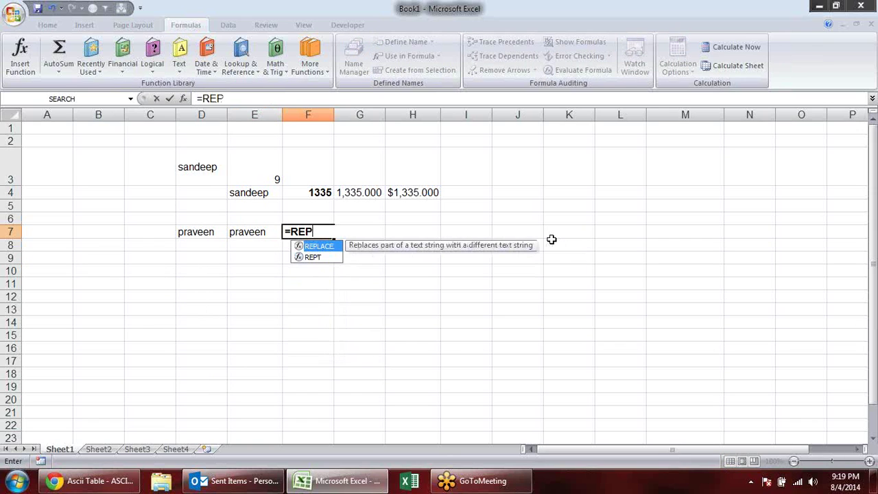
{"action": "key", "text": "Tab"}
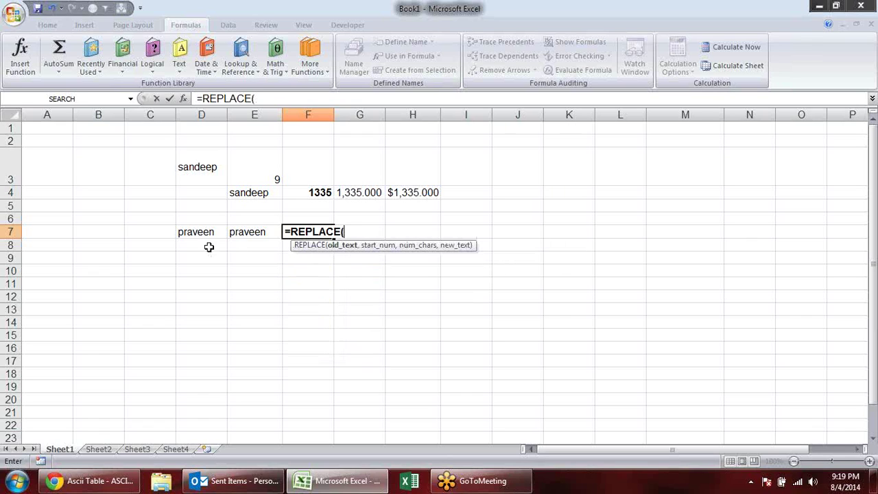
{"action": "left_click", "coordinate": [261, 229]}
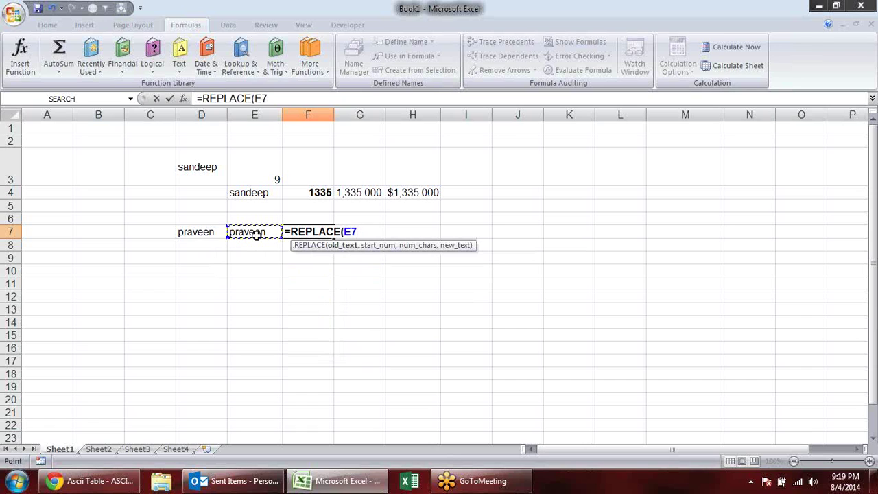
- Finish it as =REPLACE(E7,3,1,"e") so the third letter becomes lowercase e
{"action": "type", "text": ","}
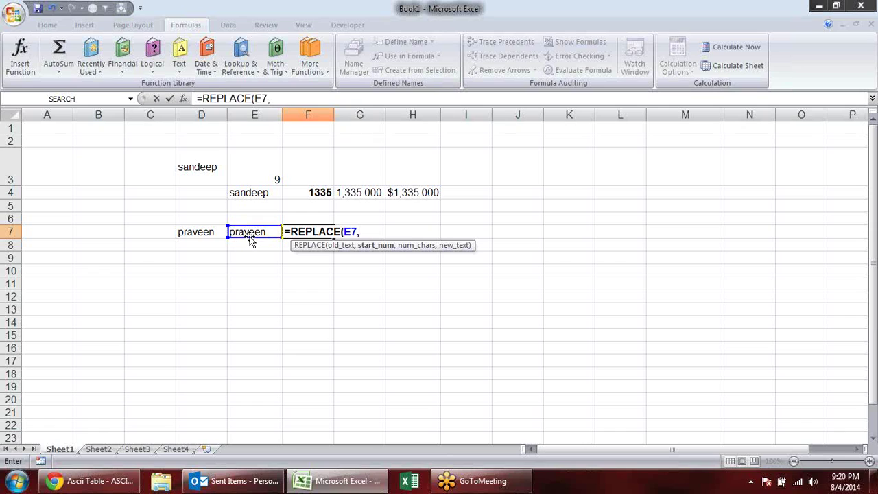
{"action": "type", "text": "3,"}
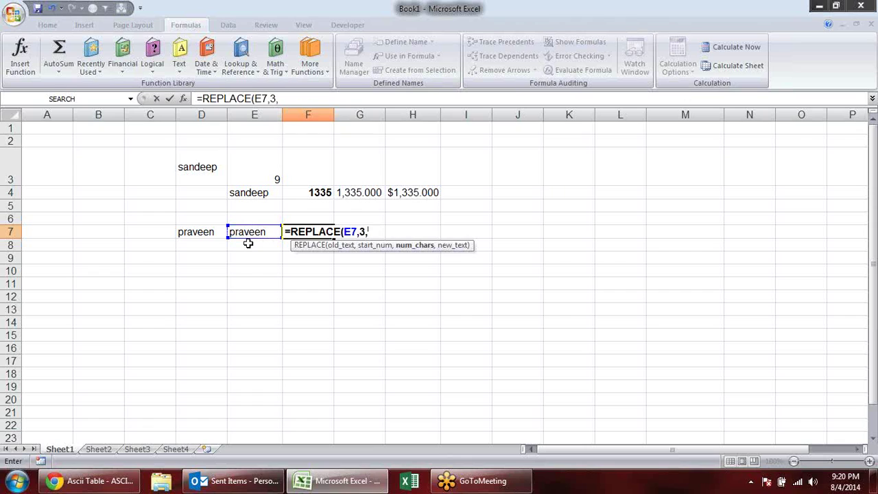
{"action": "type", "text": "1"}
{"action": "type", "text": ","}
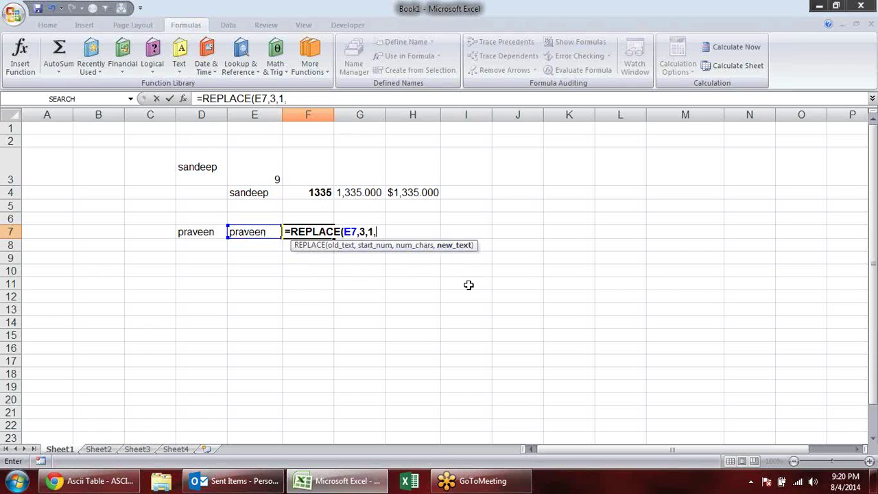
{"action": "type", "text": "\""}
{"action": "type", "text": "E"}
{"action": "key", "text": "BackSpace"}
{"action": "type", "text": "E"}
{"action": "key", "text": "BackSpace"}
{"action": "type", "text": "e\")"}
{"action": "key", "text": "Return"}
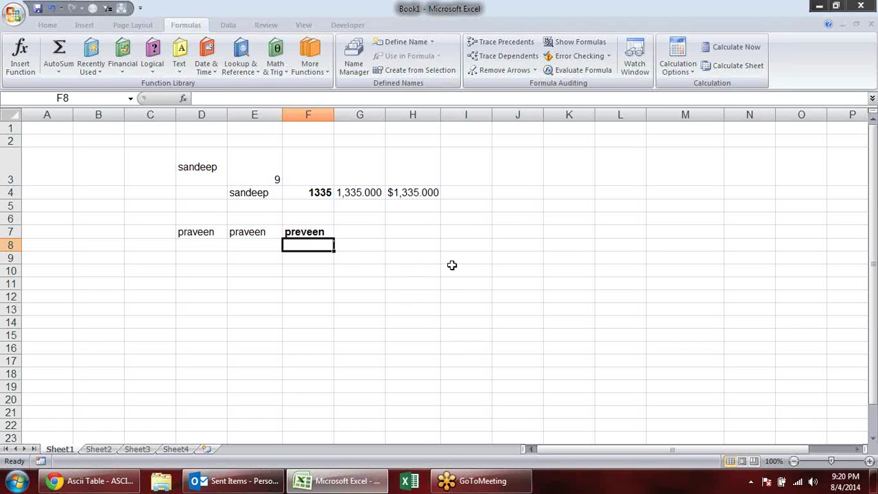
- Enter =SUBSTITUTE(E7,"a","e") in F8 to swap every a for e
{"action": "type", "text": "=sub"}
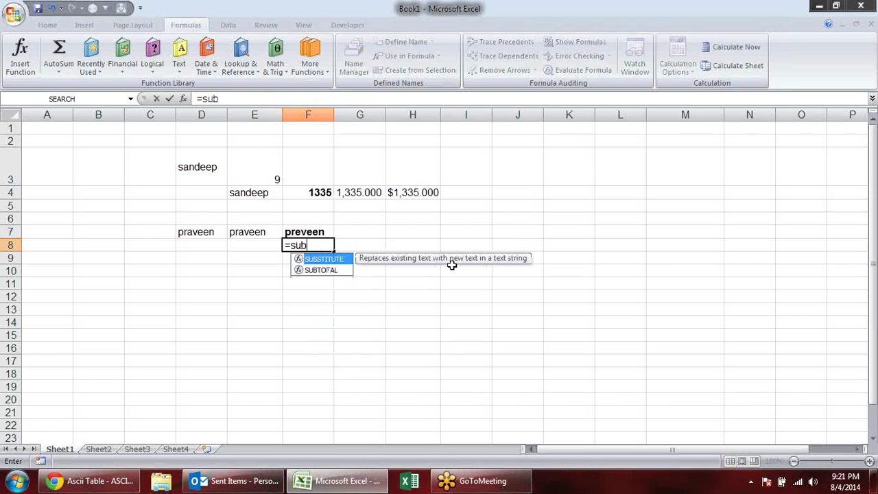
{"action": "key", "text": "Tab"}
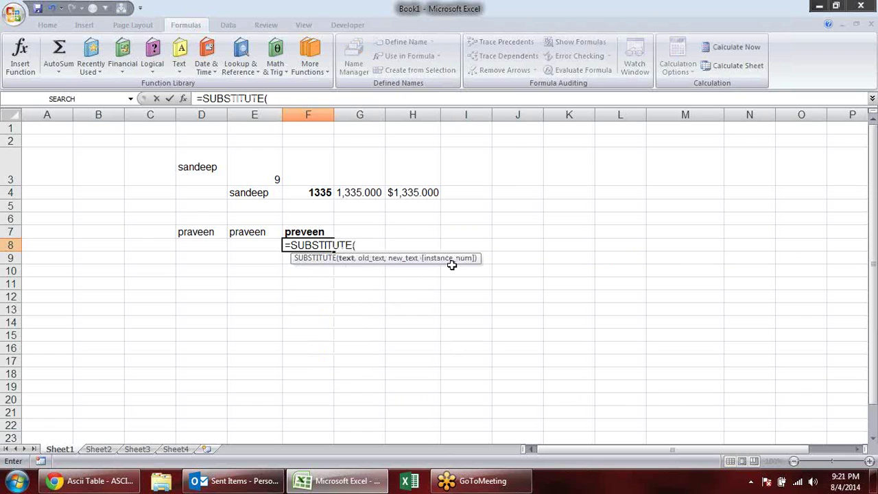
{"action": "left_click", "coordinate": [255, 231]}
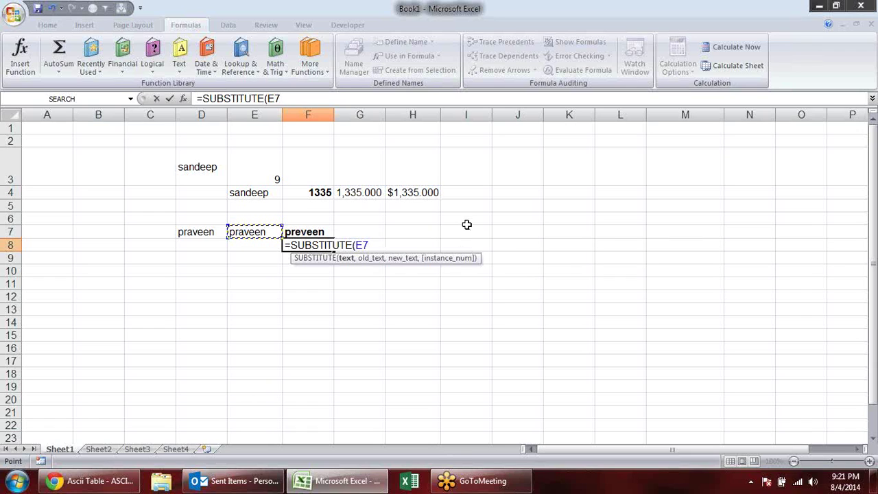
{"action": "type", "text": ",\""}
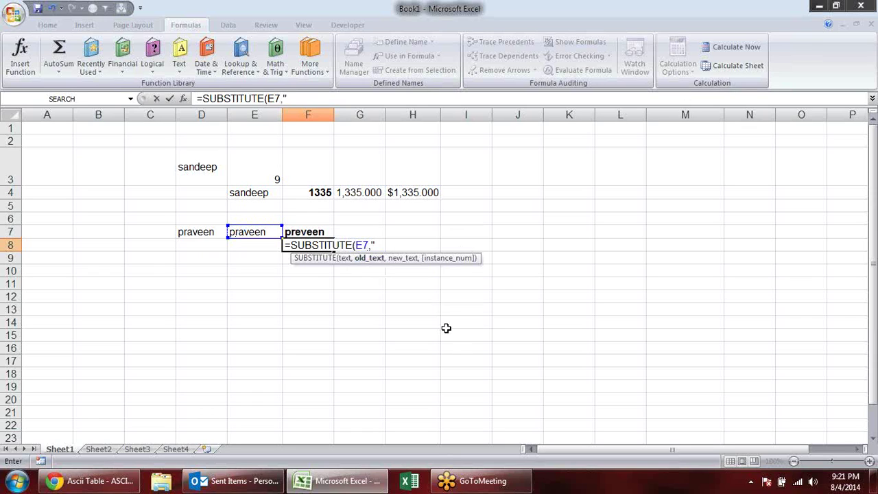
{"action": "type", "text": "a"}
{"action": "type", "text": "\","}
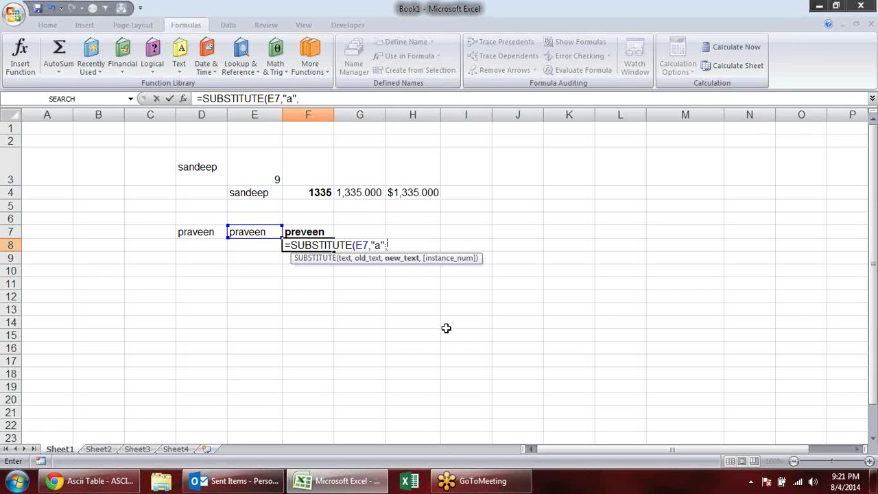
{"action": "type", "text": "\"E\""}
{"action": "key", "text": "BackSpace"}
{"action": "key", "text": "BackSpace"}
{"action": "type", "text": "e"}
{"action": "type", "text": ","}
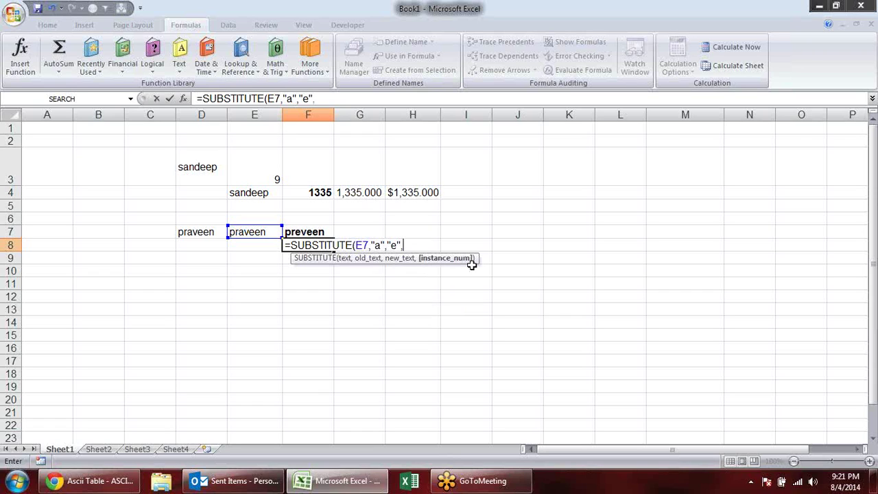
{"action": "key", "text": "BackSpace"}
{"action": "key", "text": "Return"}
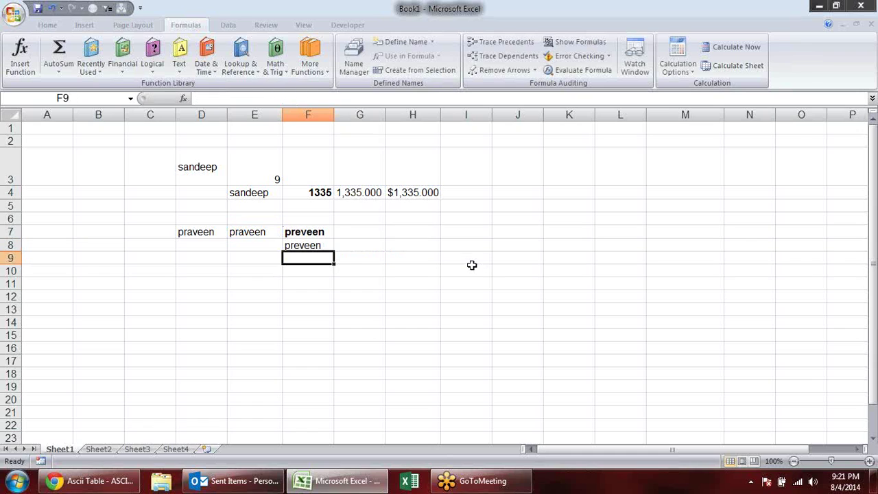
- Bold F8 and change its formula to =SUBSTITUTE(E7,"e","a")
{"action": "left_click", "coordinate": [319, 245]}
{"action": "key", "text": "ctrl+b"}
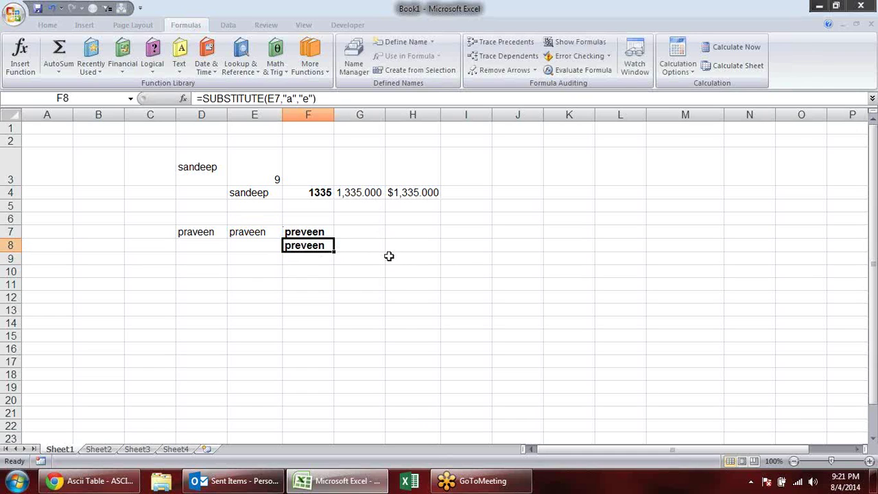
{"action": "key", "text": "F2"}
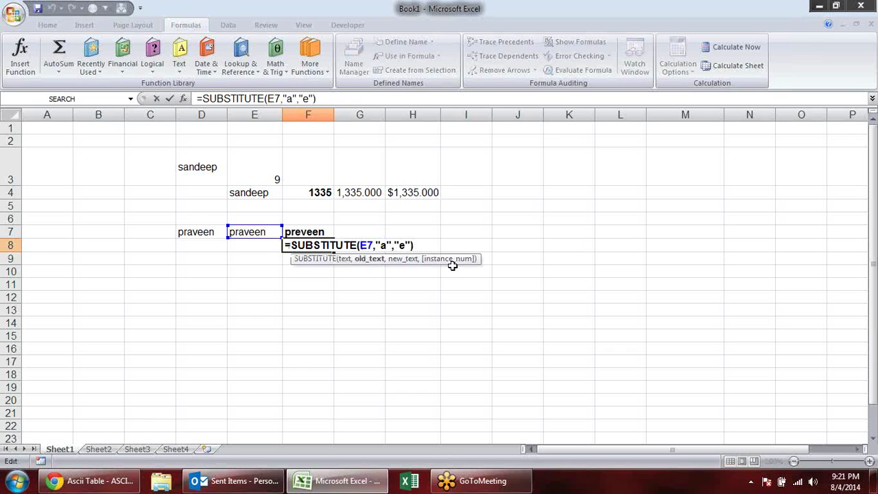
{"action": "key", "text": "BackSpace"}
{"action": "type", "text": "e"}
{"action": "key", "text": "End"}
{"action": "key", "text": "Left"}
{"action": "key", "text": "Left"}
{"action": "key", "text": "BackSpace"}
{"action": "type", "text": "a"}
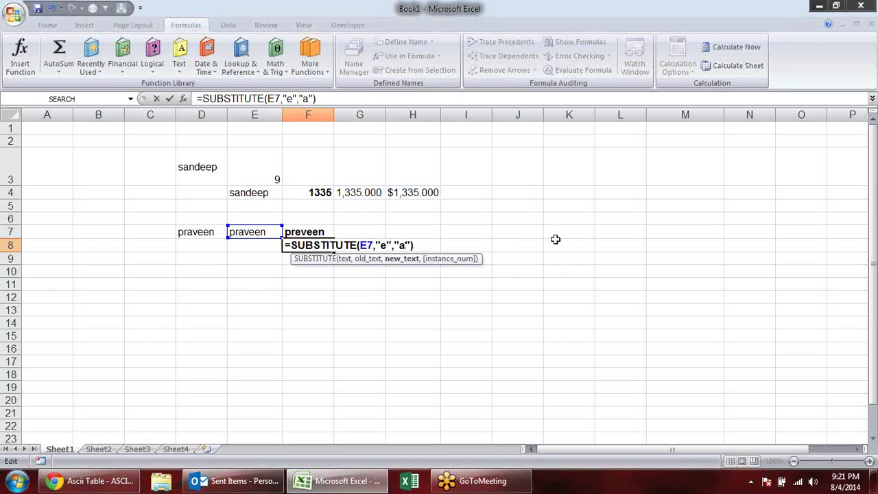
{"action": "key", "text": "Return"}
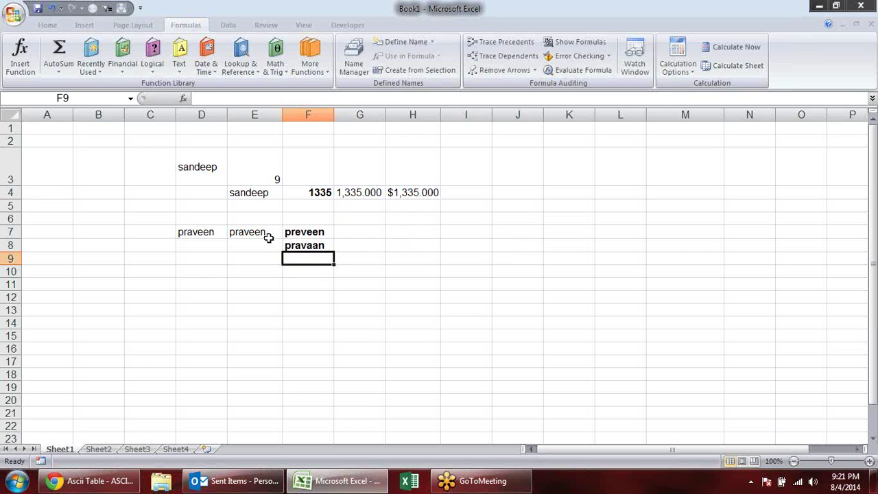
- Add an instance number of 1 to the SUBSTITUTE formula, then change it to 2
{"action": "double_click", "coordinate": [326, 245]}
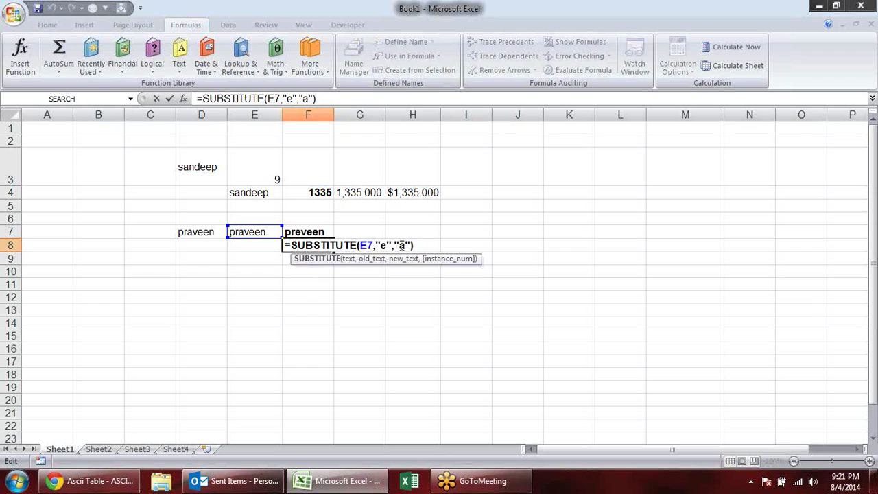
{"action": "left_click", "coordinate": [412, 245]}
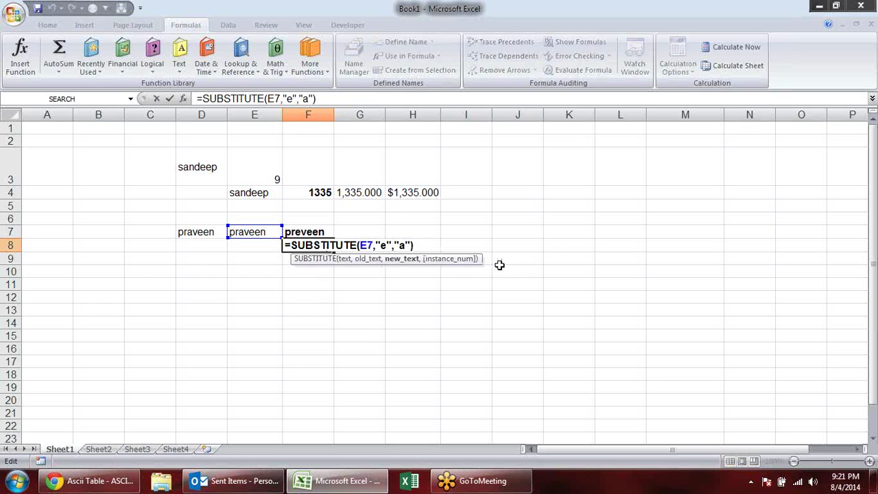
{"action": "type", "text": ",1"}
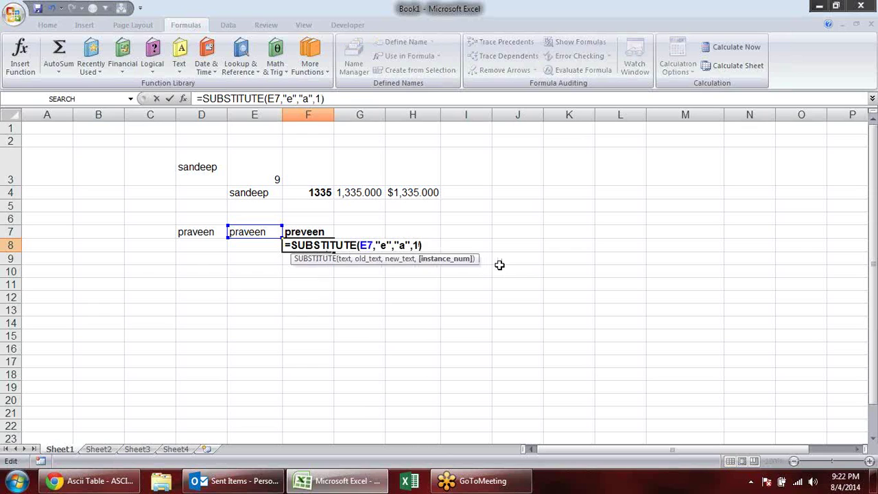
{"action": "key", "text": "Return"}
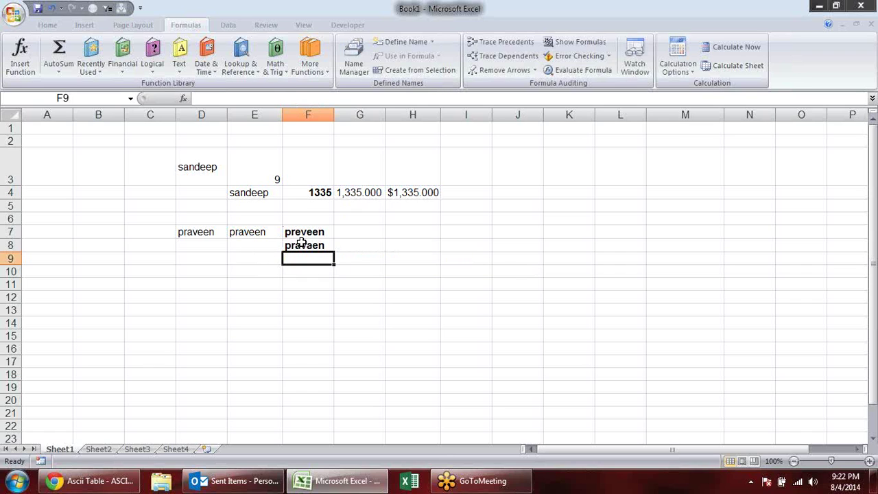
{"action": "double_click", "coordinate": [302, 241]}
{"action": "key", "text": "BackSpace"}
{"action": "type", "text": "2"}
{"action": "key", "text": "Return"}
- Remove the instance number so every e is replaced by a again
{"action": "double_click", "coordinate": [319, 246]}
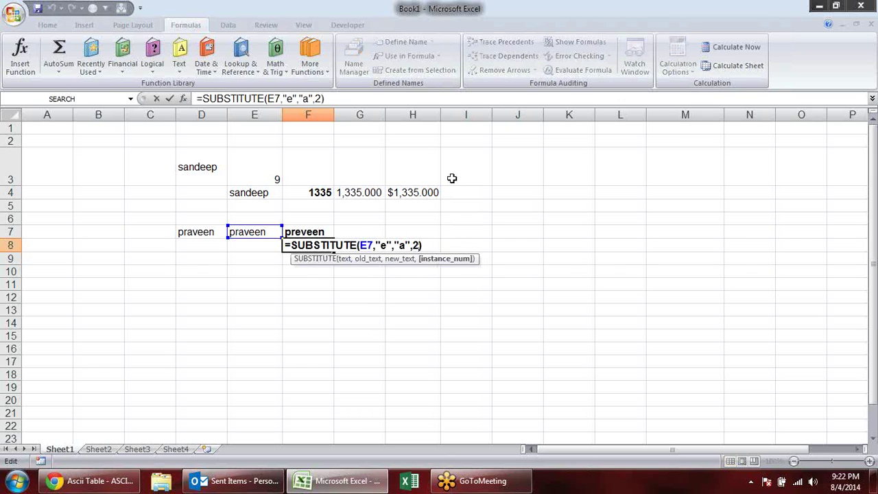
{"action": "key", "text": "BackSpace"}
{"action": "key", "text": "BackSpace"}
{"action": "key", "text": "Return"}
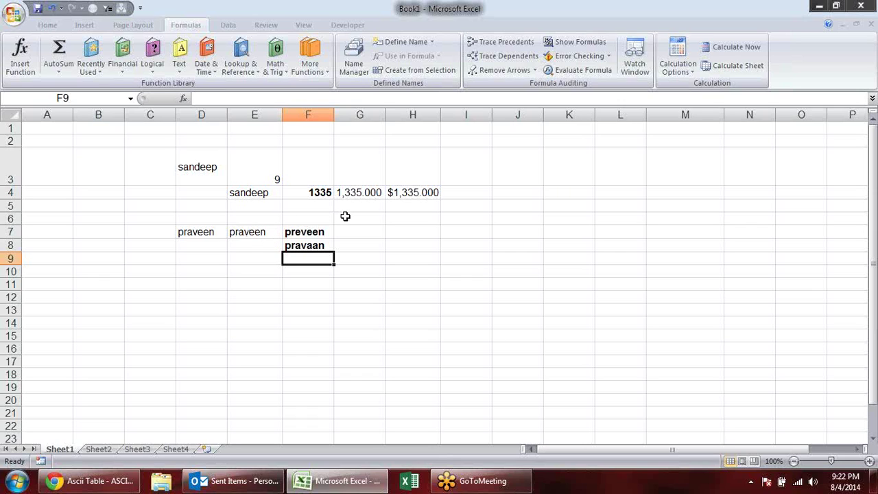
{"action": "double_click", "coordinate": [319, 245]}
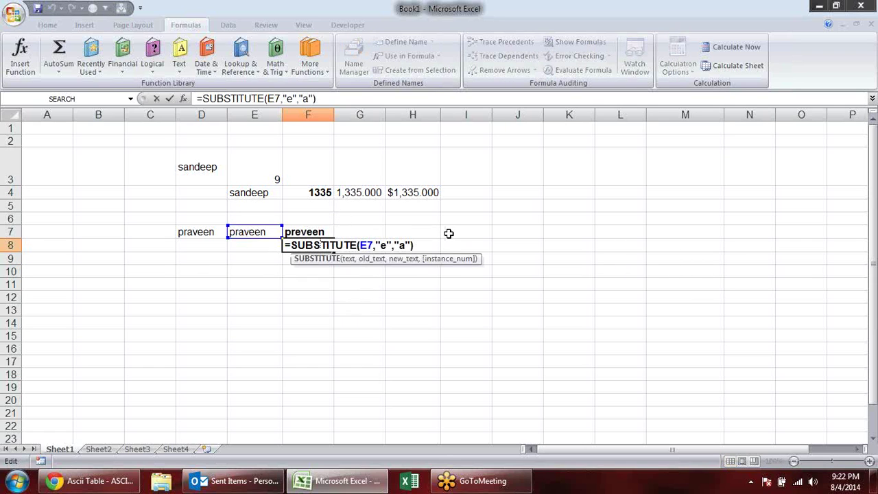
{"action": "key", "text": "ctrl+Return"}
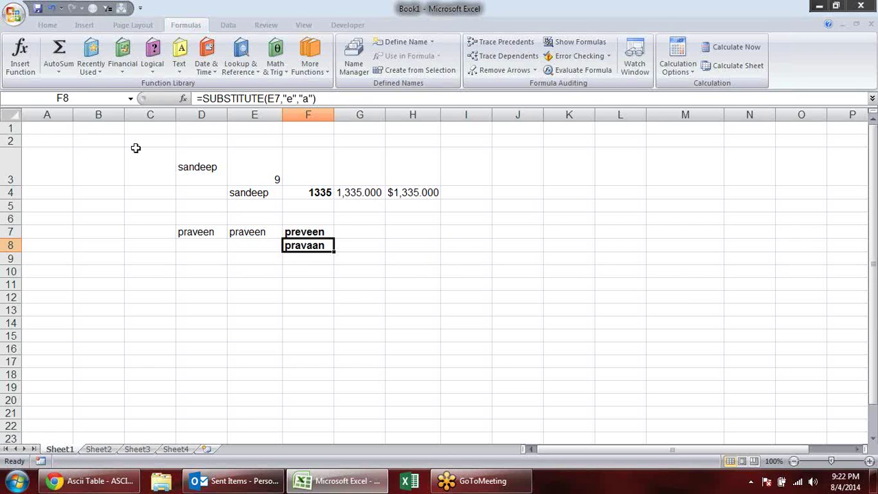
- Delete all the earlier example data in C2:I10, leaving C2 selected
{"action": "left_click_drag", "start_coordinate": [136, 148], "coordinate": [473, 272]}
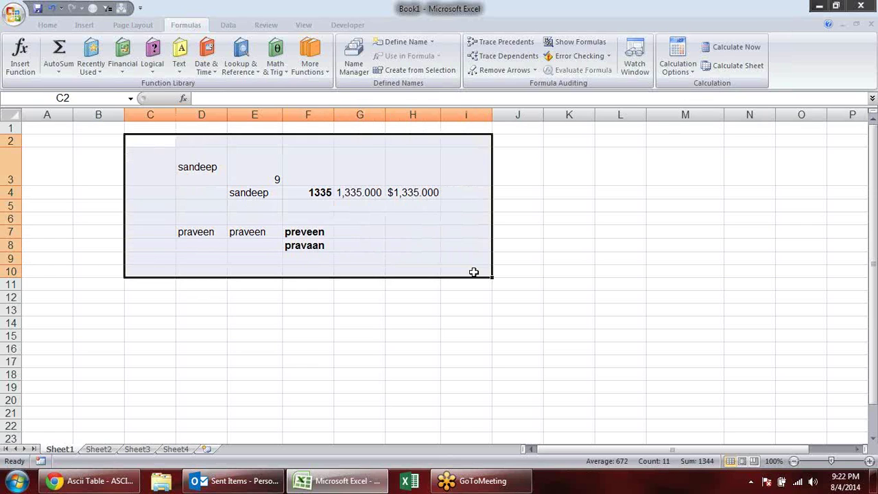
{"action": "key", "text": "Delete"}
{"action": "left_click", "coordinate": [249, 291]}
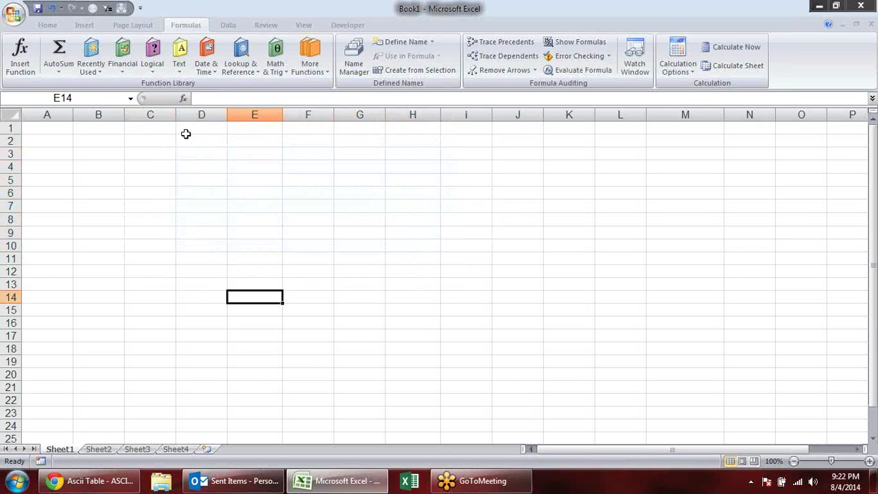
{"action": "left_click", "coordinate": [159, 153]}
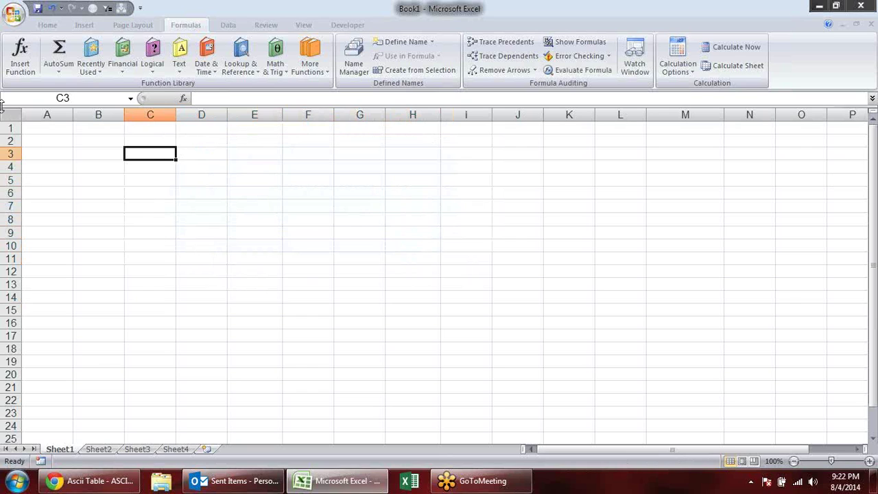
{"action": "left_click", "coordinate": [158, 142]}
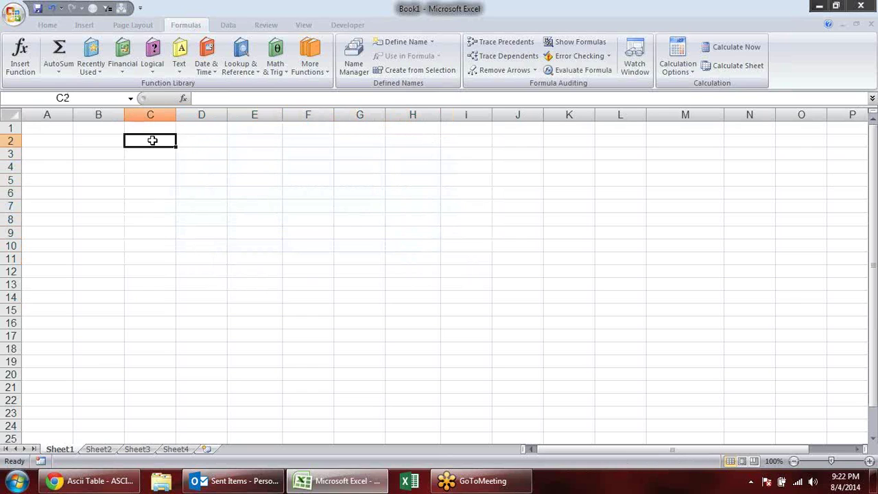
{"action": "left_click", "coordinate": [179, 63]}
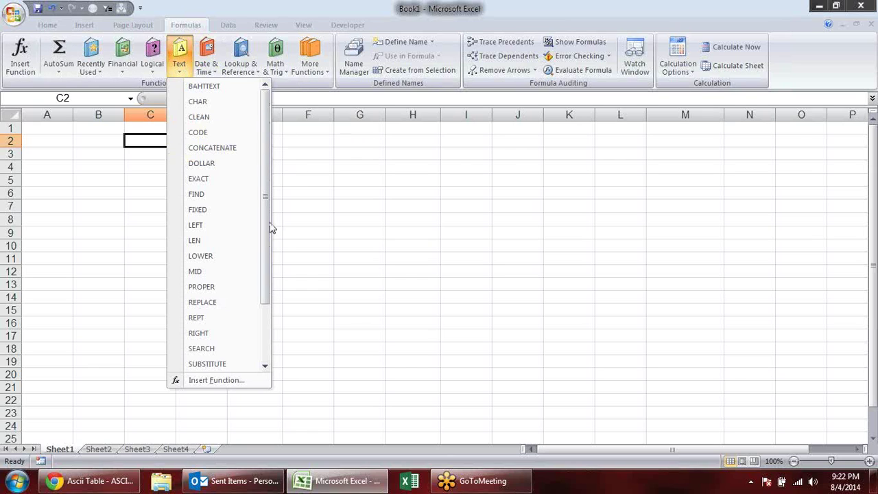
{"action": "left_click", "coordinate": [290, 245]}
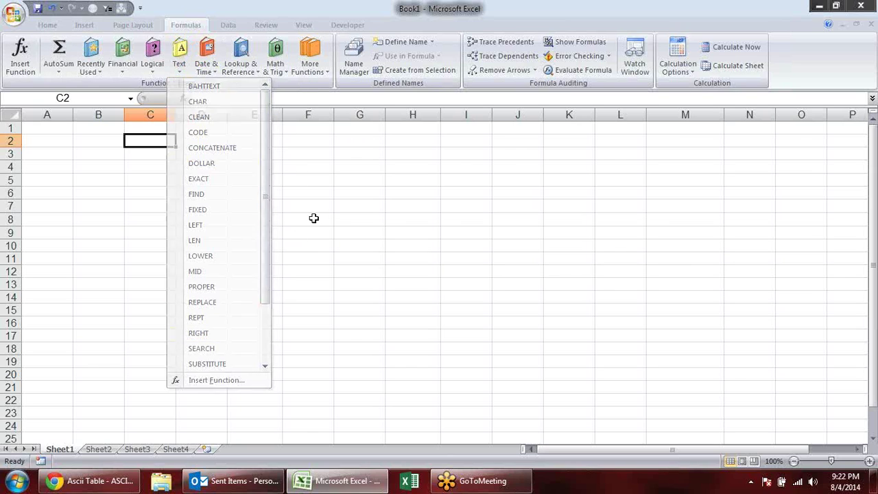
{"action": "left_click", "coordinate": [153, 150]}
{"action": "left_click", "coordinate": [154, 141]}
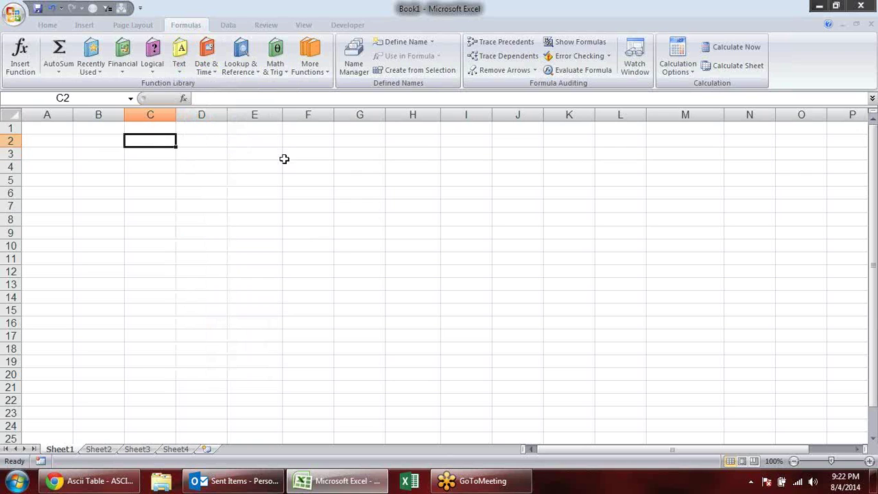
- Enter a lowercase name in C2 and =UPPER(C2) in D2
{"action": "type", "text": "sandeep"}
{"action": "key", "text": "Tab"}
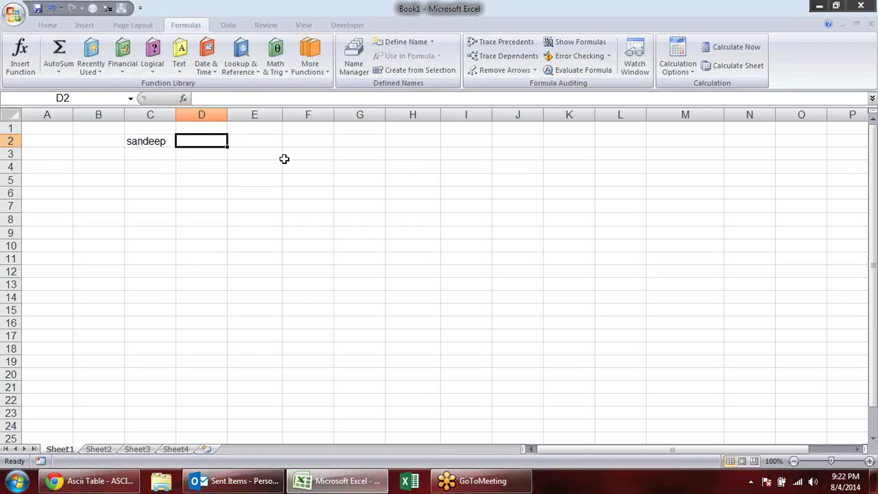
{"action": "type", "text": "=upp"}
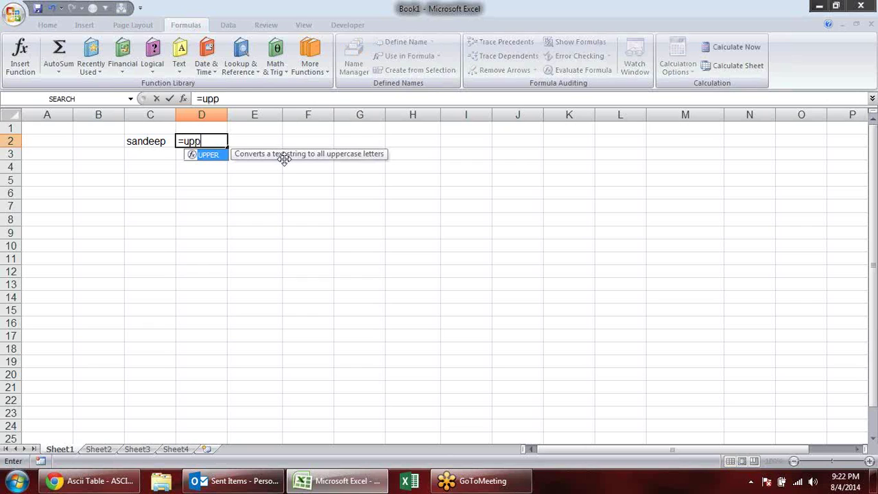
{"action": "key", "text": "Tab"}
{"action": "left_click", "coordinate": [130, 142]}
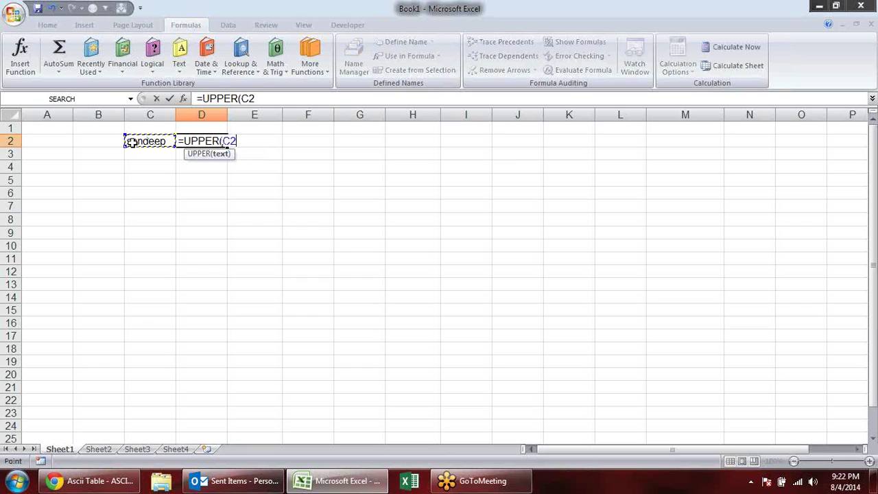
{"action": "key", "text": "Return"}
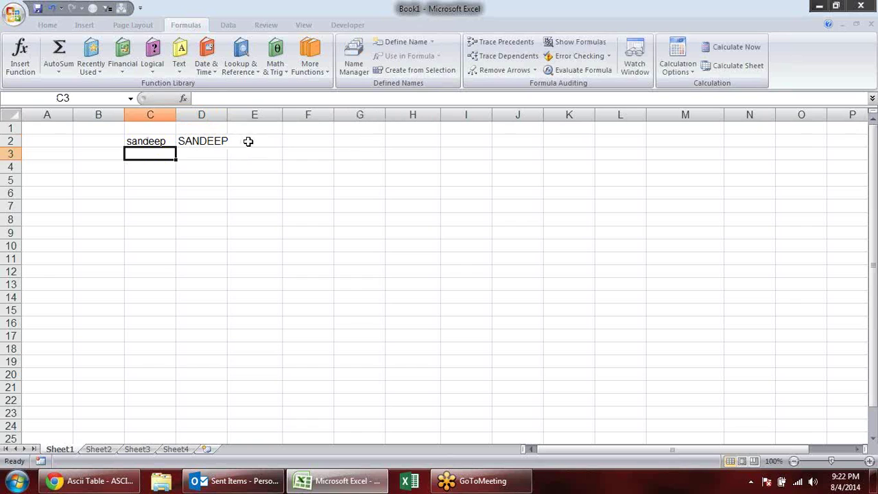
- Enter =LOWER(D2) in E2 and widen column D to fit the uppercase name
{"action": "left_click", "coordinate": [248, 142]}
{"action": "type", "text": "=le"}
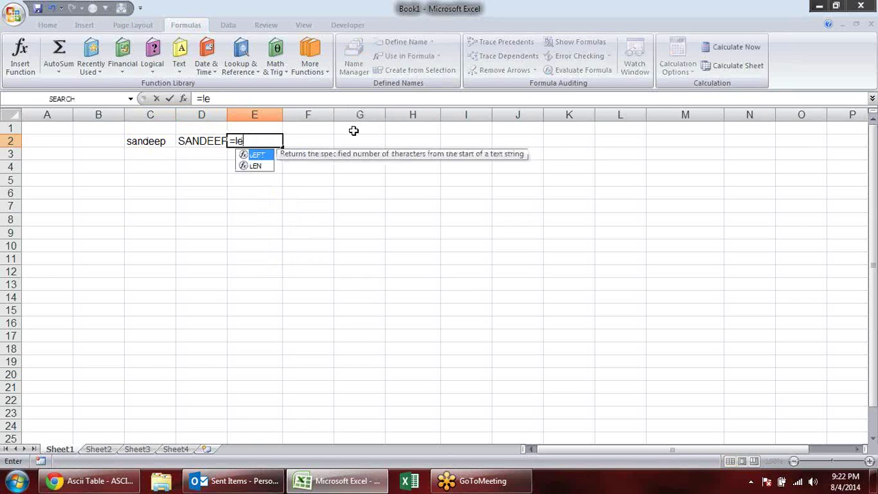
{"action": "key", "text": "BackSpace"}
{"action": "type", "text": "ow"}
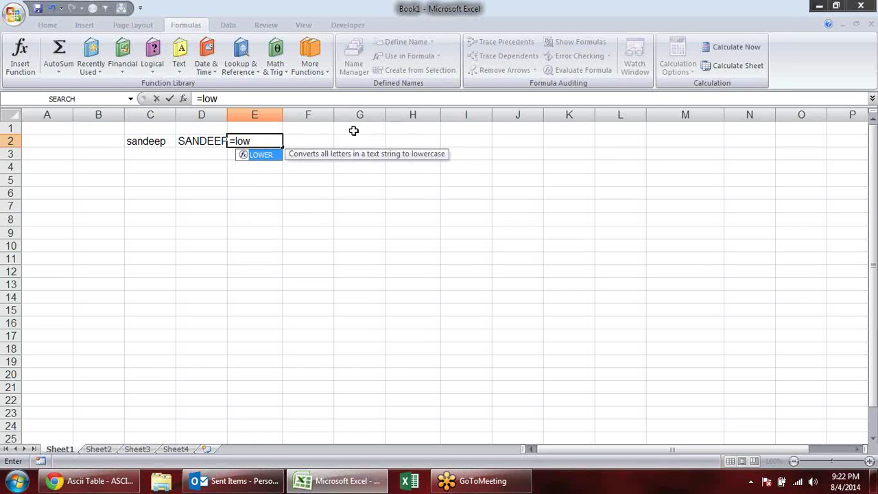
{"action": "key", "text": "Tab"}
{"action": "left_click", "coordinate": [218, 141]}
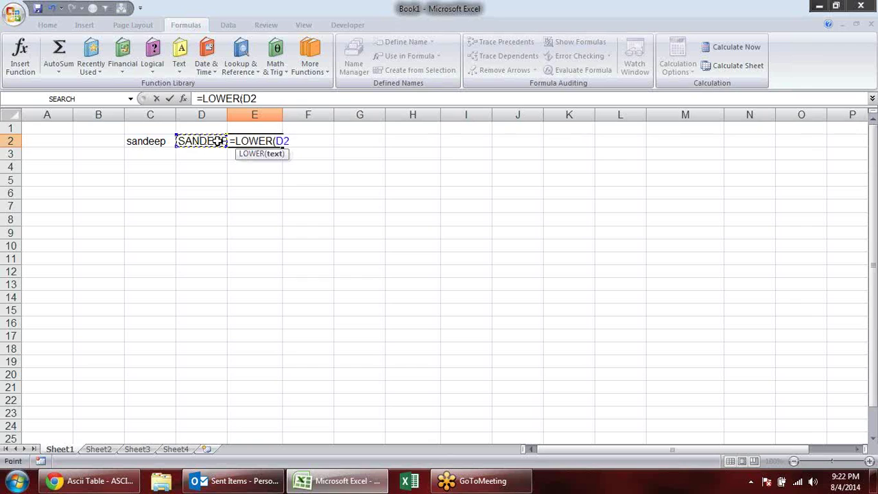
{"action": "key", "text": "Return"}
{"action": "left_click_drag", "start_coordinate": [227, 115], "coordinate": [231, 115]}
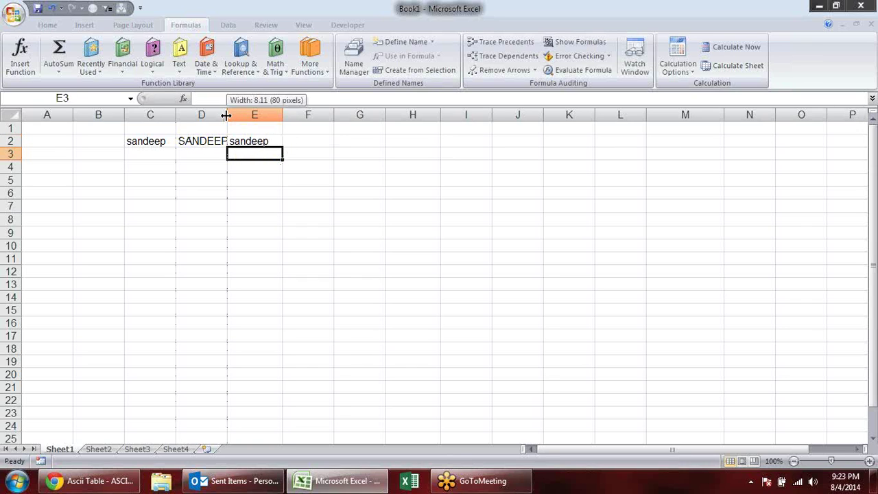
{"action": "left_click", "coordinate": [310, 148]}
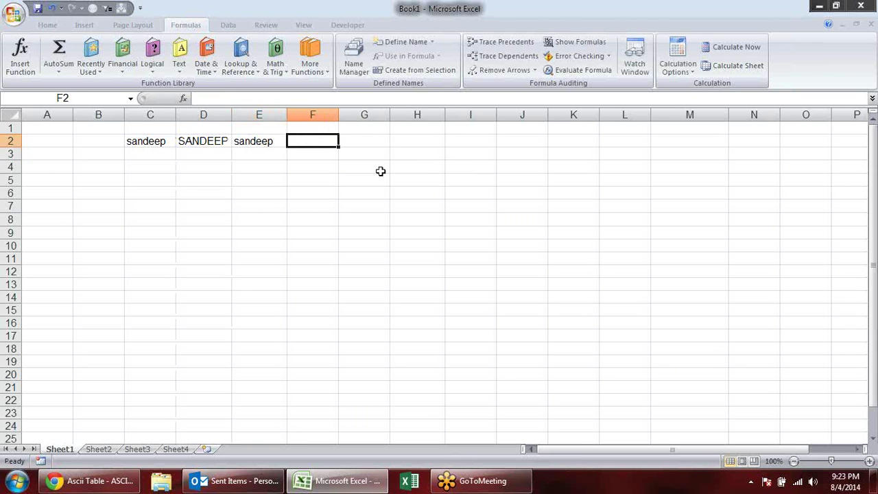
{"action": "type", "text": "="}
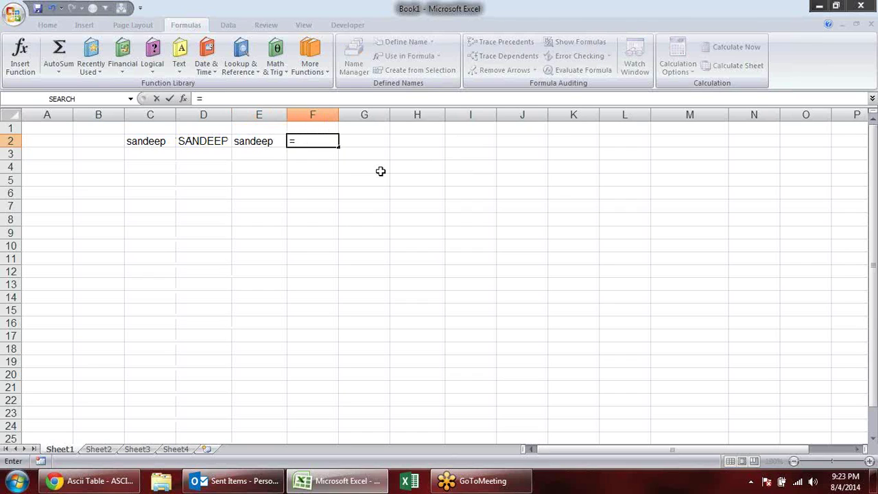
{"action": "type", "text": "pro"}
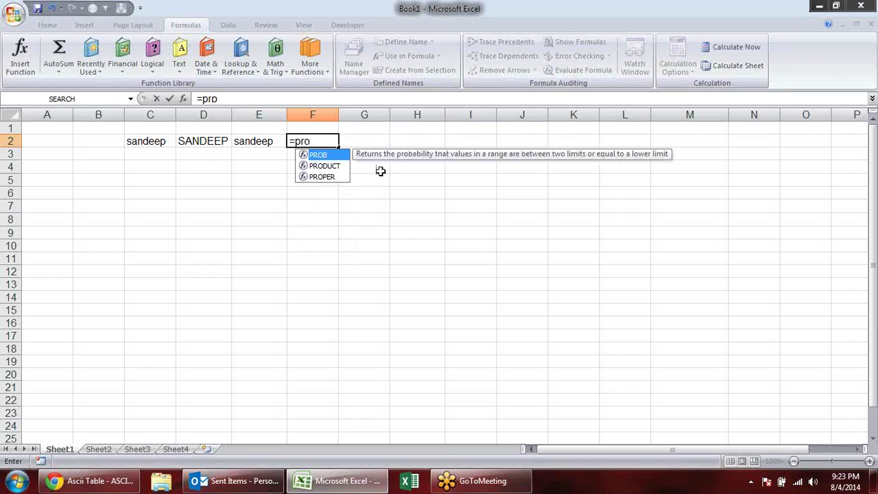
- Complete =PROPER(E2) in F2 to capitalise the name, then select B1:G6
{"action": "key", "text": "Down"}
{"action": "key", "text": "Down"}
{"action": "key", "text": "Tab"}
{"action": "left_click", "coordinate": [271, 140]}
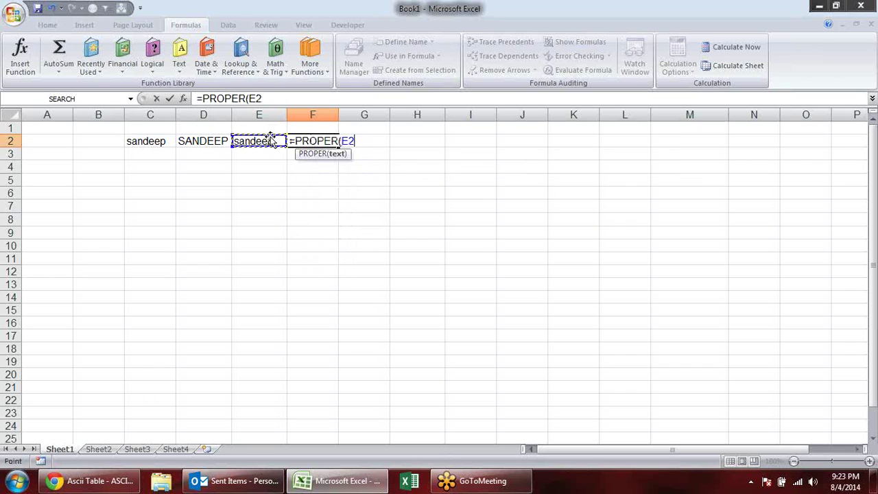
{"action": "key", "text": "Return"}
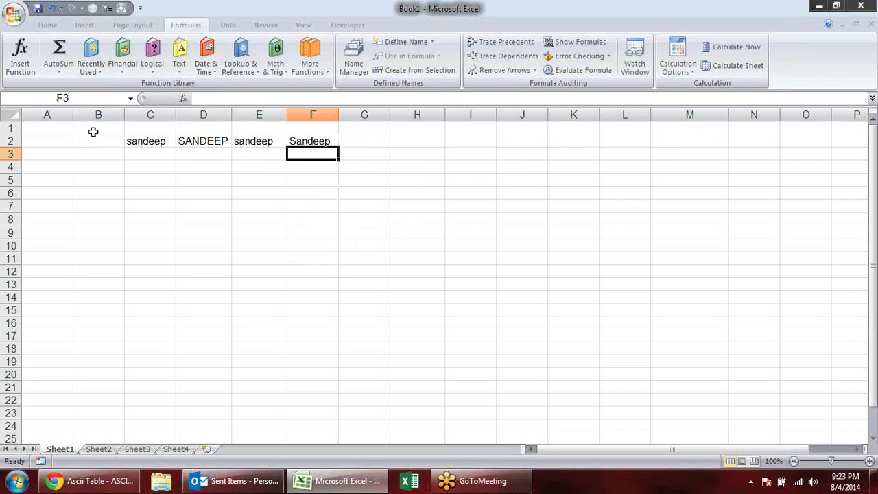
{"action": "left_click_drag", "start_coordinate": [94, 130], "coordinate": [350, 186]}
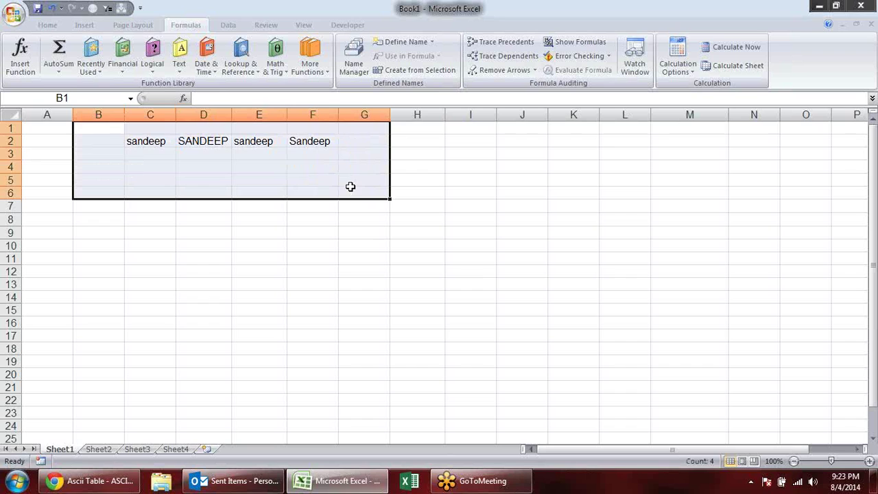
- Delete the UPPER, LOWER and PROPER examples in B1:G6
{"action": "key", "text": "Delete"}
{"action": "left_click", "coordinate": [157, 166]}
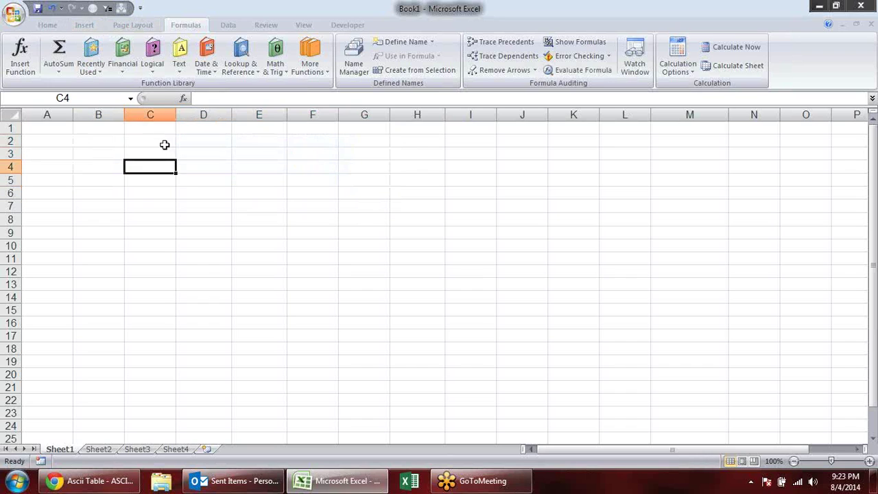
{"action": "left_click", "coordinate": [179, 65]}
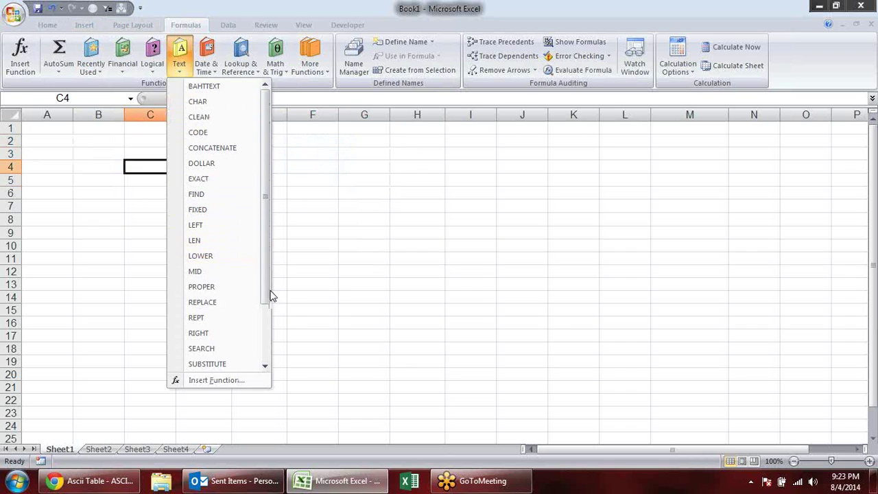
{"action": "left_click_drag", "start_coordinate": [270, 291], "coordinate": [270, 352]}
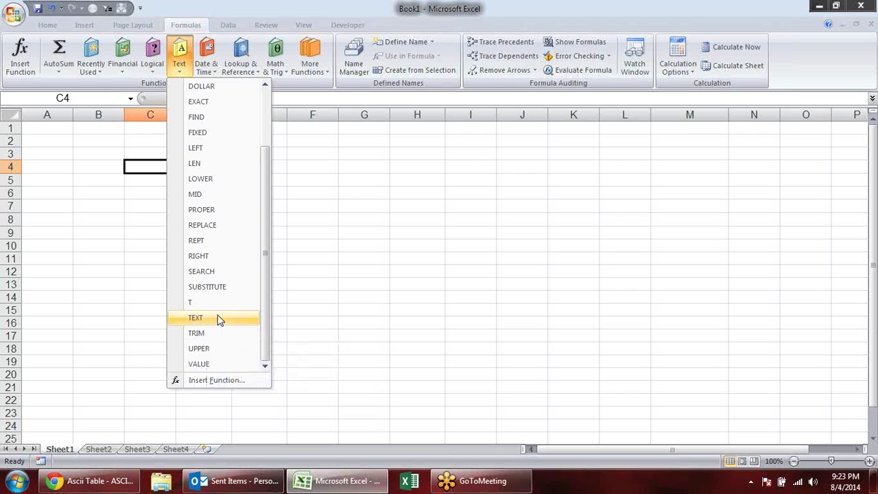
{"action": "left_click", "coordinate": [353, 248]}
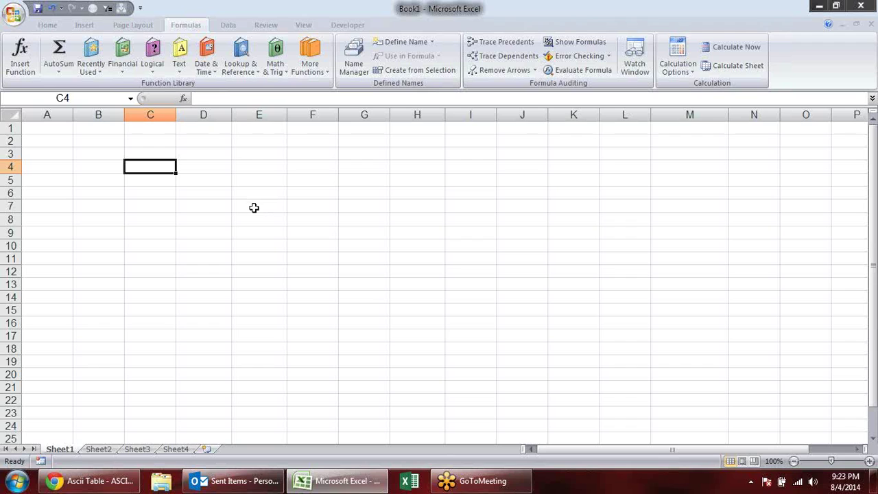
- Add a Name heading in B2 with a three-part full name below it, then widen column B
{"action": "left_click", "coordinate": [177, 151]}
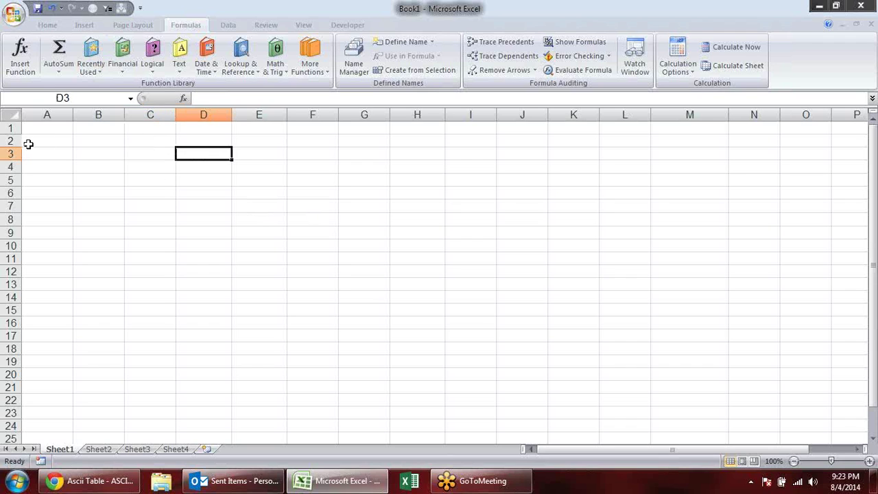
{"action": "left_click", "coordinate": [103, 143]}
{"action": "type", "text": "N"}
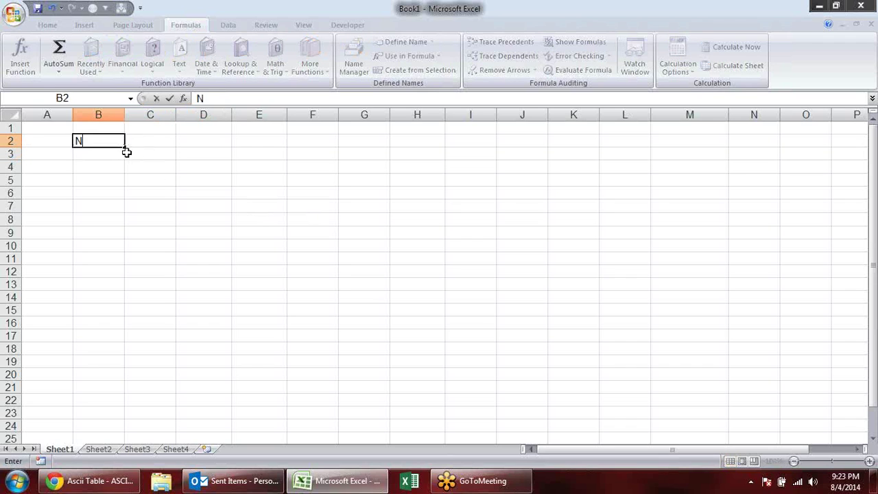
{"action": "type", "text": "ame"}
{"action": "key", "text": "Tab"}
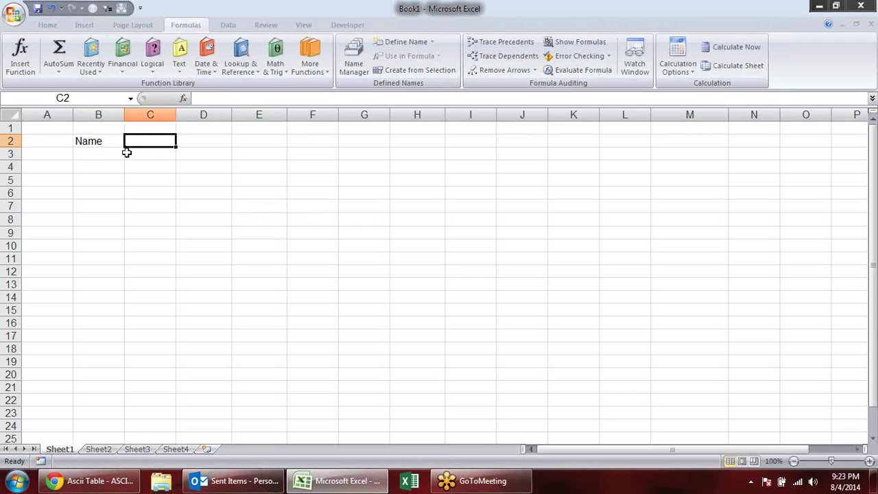
{"action": "key", "text": "Left"}
{"action": "key", "text": "Down"}
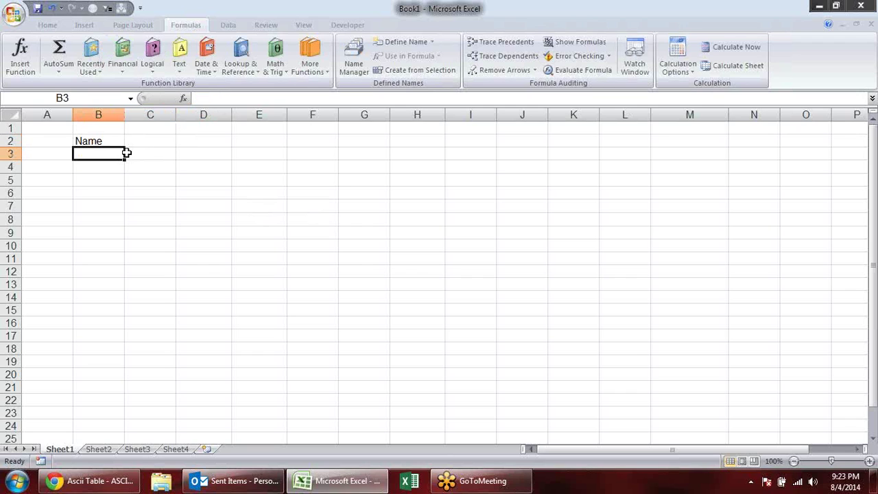
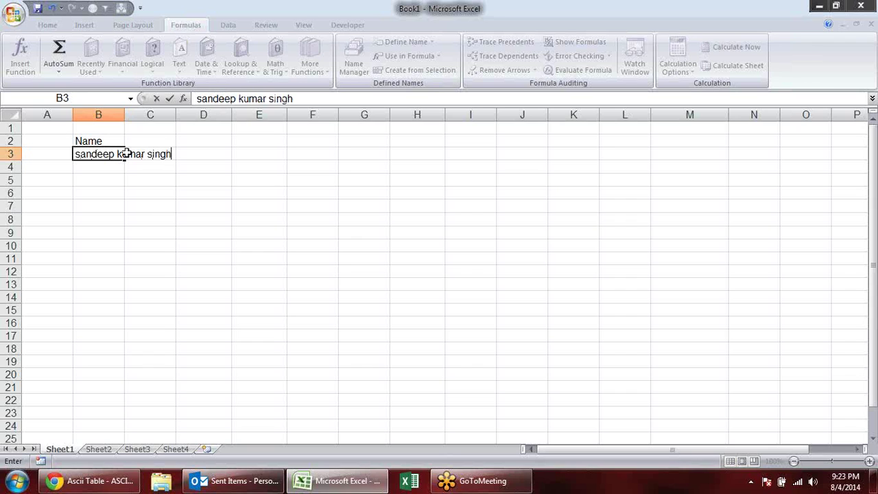
{"action": "key", "text": "Return"}
{"action": "left_click_drag", "start_coordinate": [126, 111], "coordinate": [175, 111]}
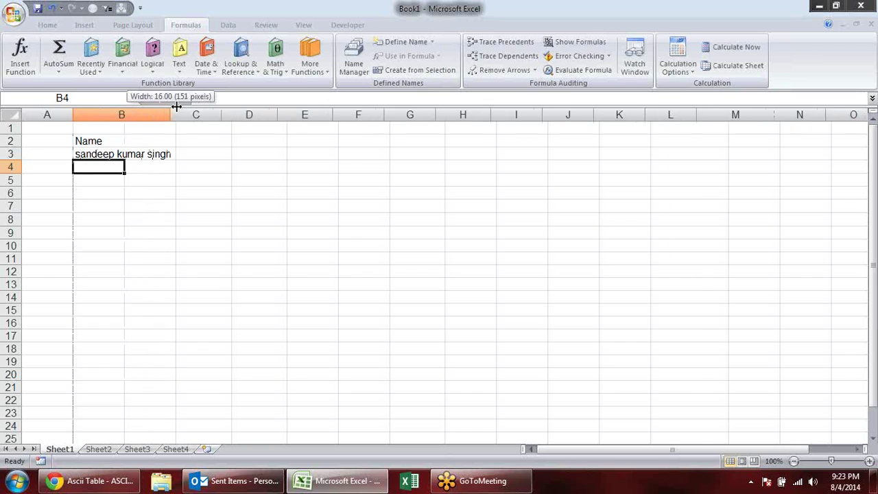
- Type the headings Fname, M Name and L name in C2:E2
{"action": "left_click", "coordinate": [209, 139]}
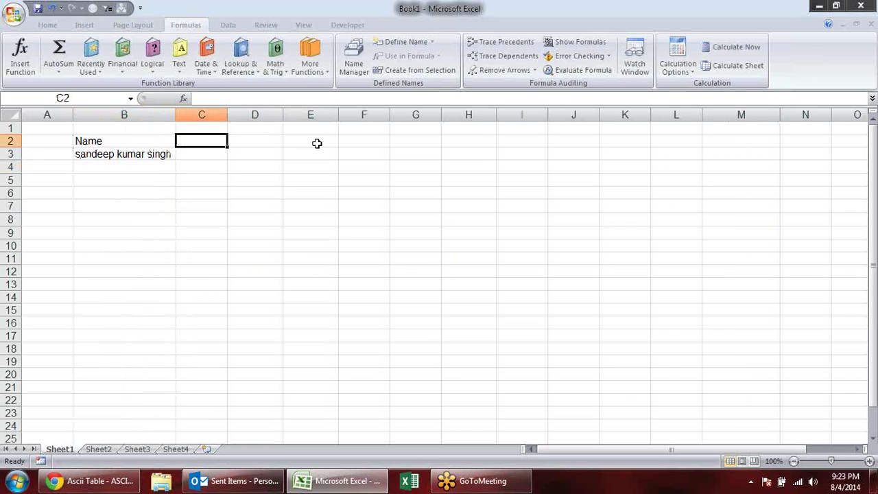
{"action": "type", "text": "Fname"}
{"action": "key", "text": "Tab"}
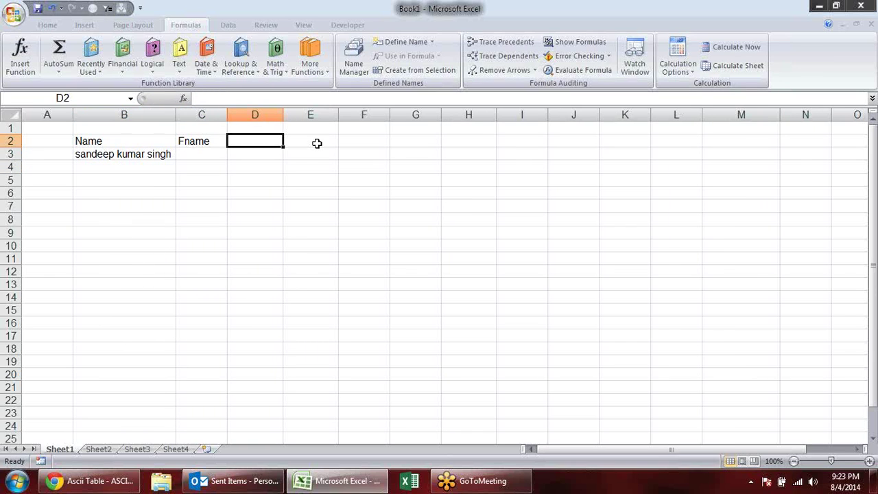
{"action": "type", "text": "Mi"}
{"action": "key", "text": "BackSpace"}
{"action": "key", "text": "BackSpace"}
{"action": "type", "text": "Name"}
{"action": "key", "text": "Tab"}
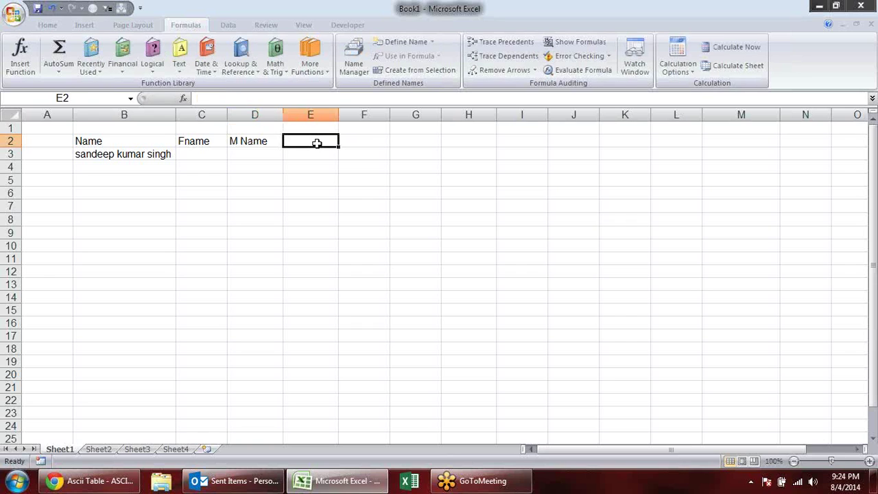
{"action": "type", "text": "La"}
{"action": "type", "text": " name"}
{"action": "key", "text": "Return"}
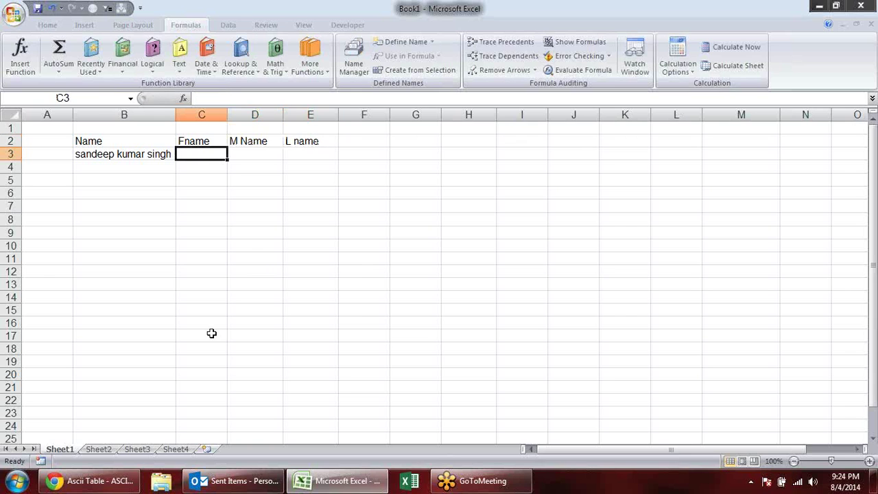
{"action": "right_click", "coordinate": [197, 307]}
{"action": "left_click", "coordinate": [114, 246]}
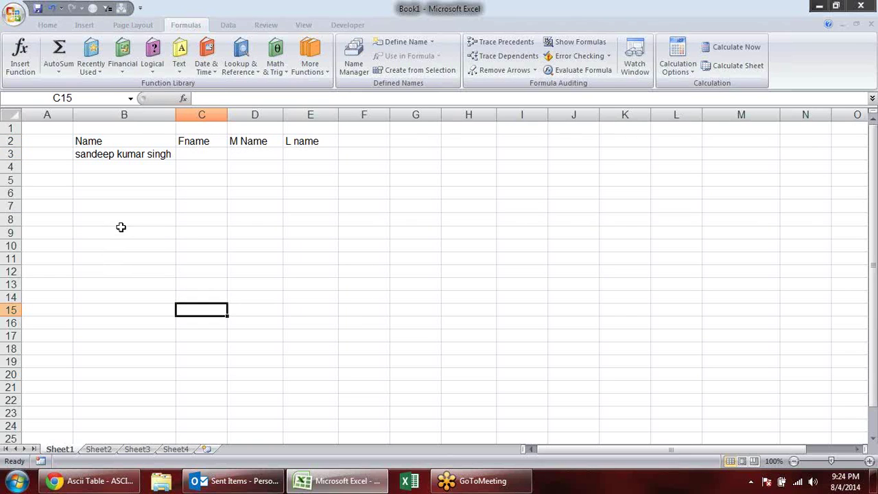
- Enter =LEFT(B3,7) in C3 to extract the first name 'sandeep'
{"action": "left_click", "coordinate": [198, 151]}
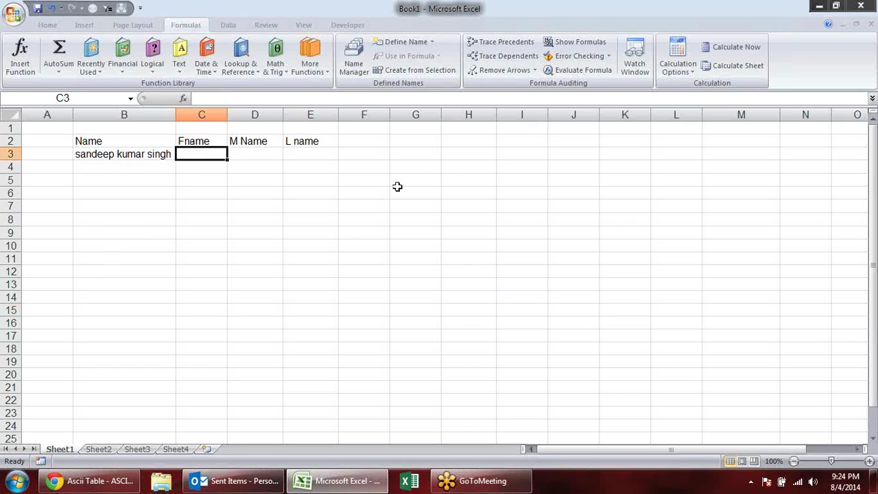
{"action": "type", "text": "="}
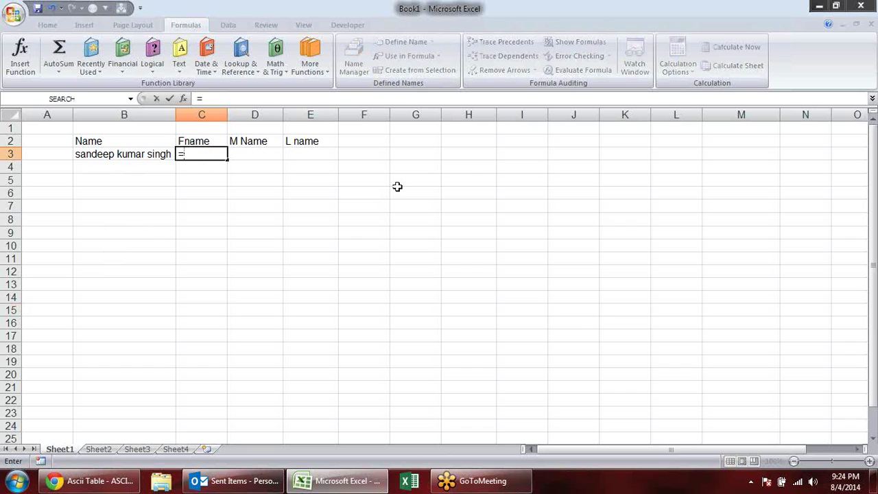
{"action": "type", "text": "le"}
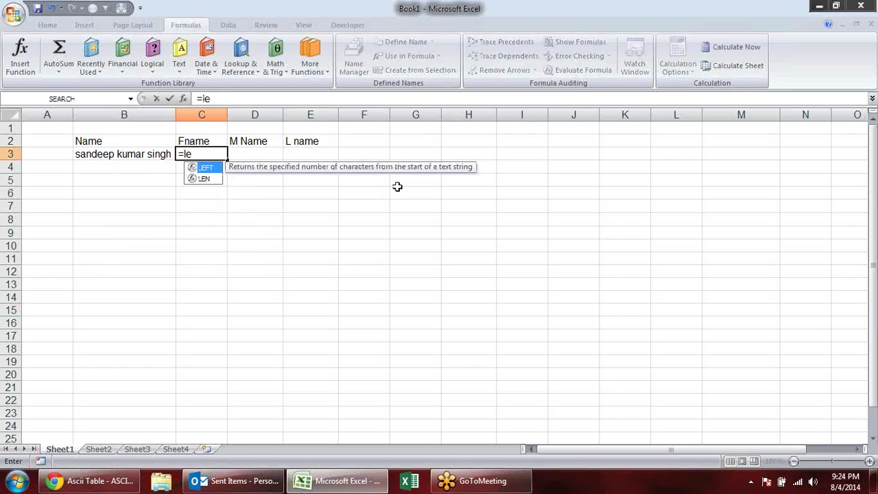
{"action": "key", "text": "Tab"}
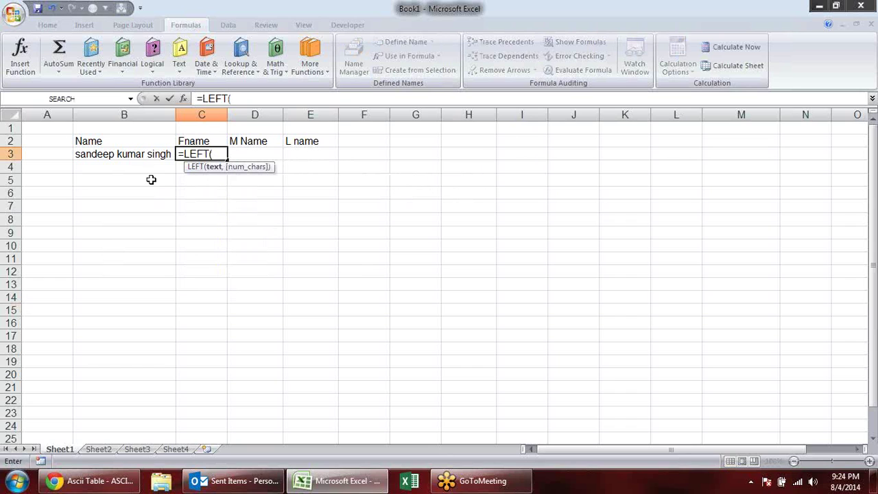
{"action": "left_click", "coordinate": [112, 156]}
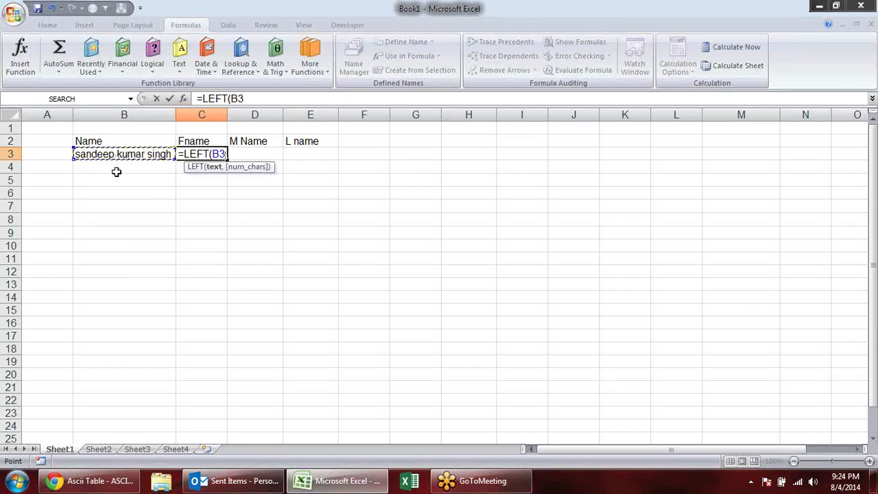
{"action": "type", "text": ",7"}
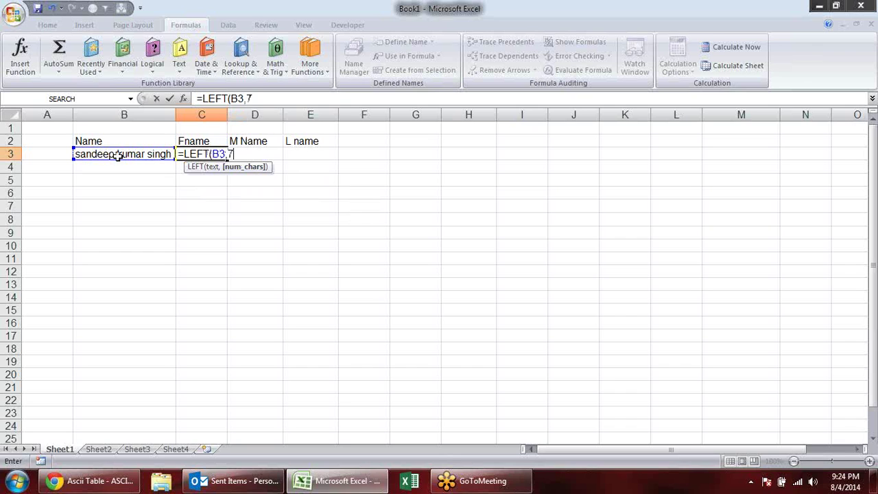
{"action": "key", "text": "Return"}
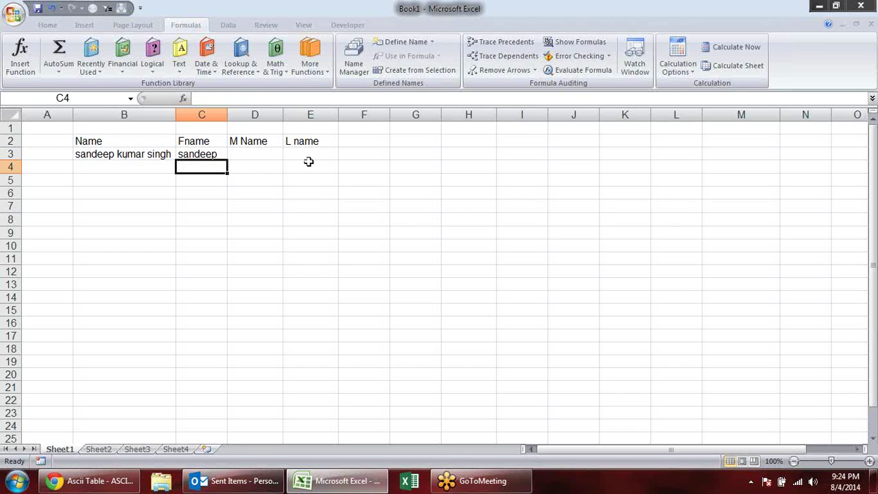
- Enter =RIGHT(B3,5) in E3 to extract the last name 'singh'
{"action": "left_click", "coordinate": [310, 159]}
{"action": "type", "text": "="}
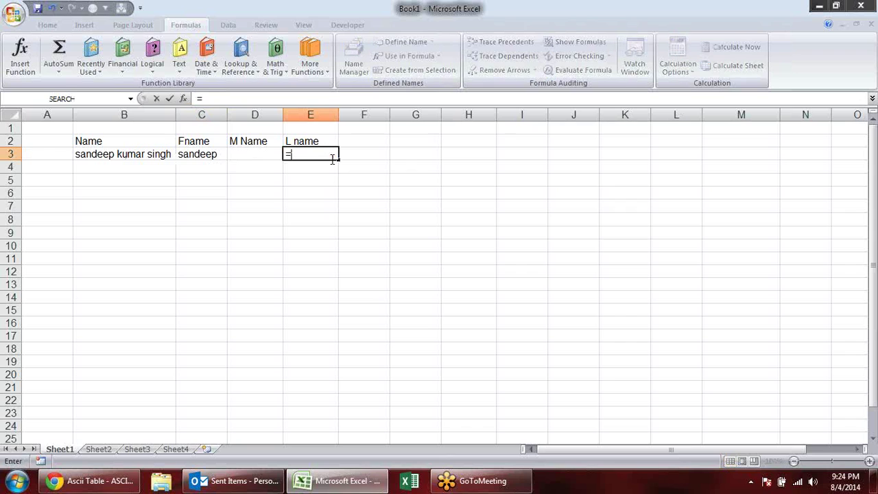
{"action": "type", "text": "RIGHT("}
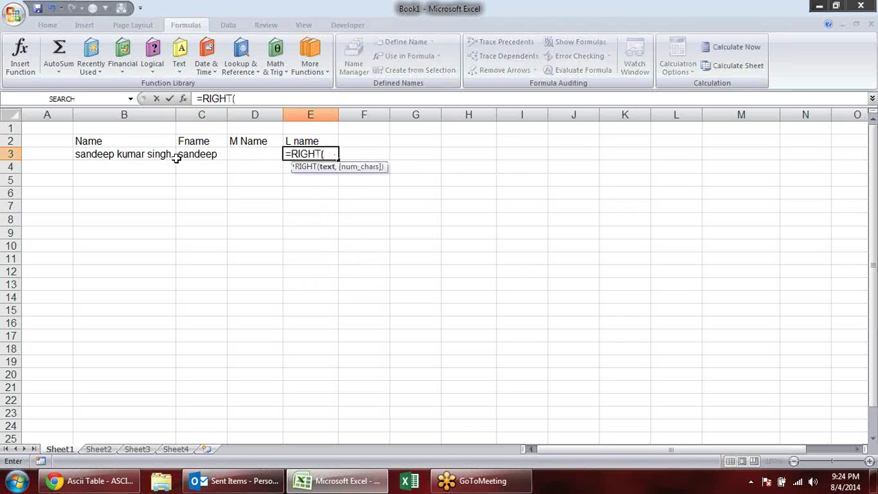
{"action": "left_click", "coordinate": [115, 153]}
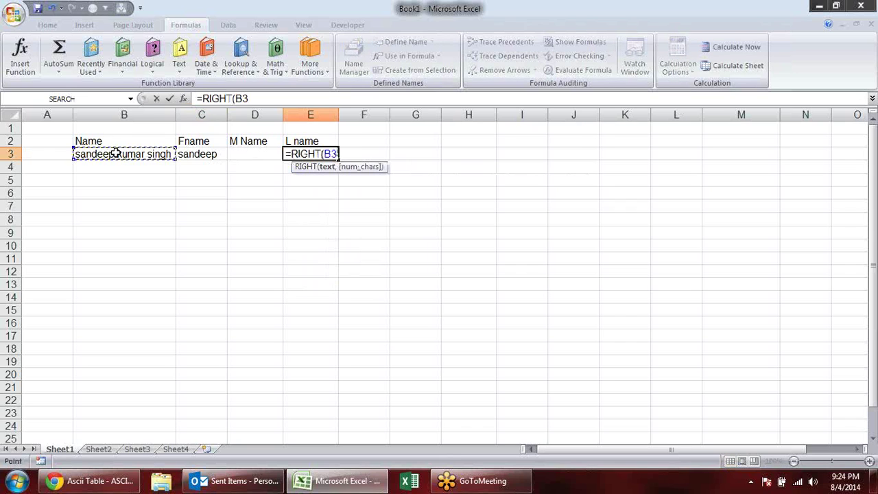
{"action": "type", "text": ",5"}
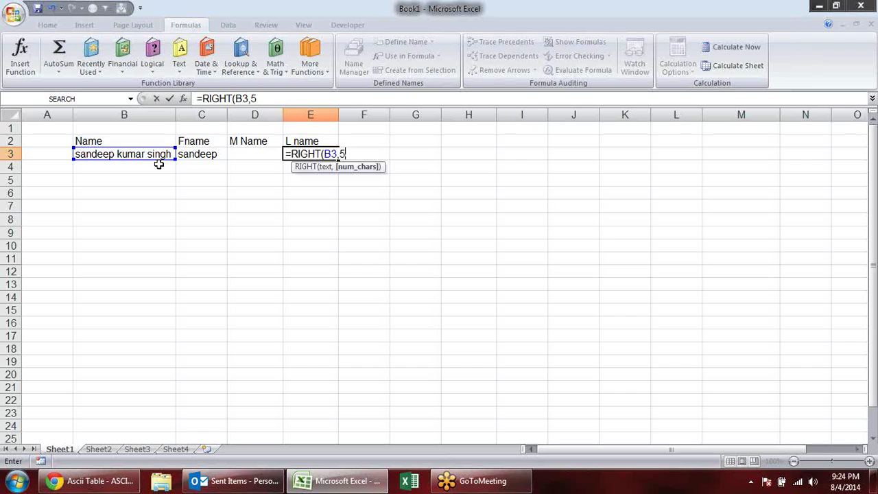
{"action": "key", "text": "Return"}
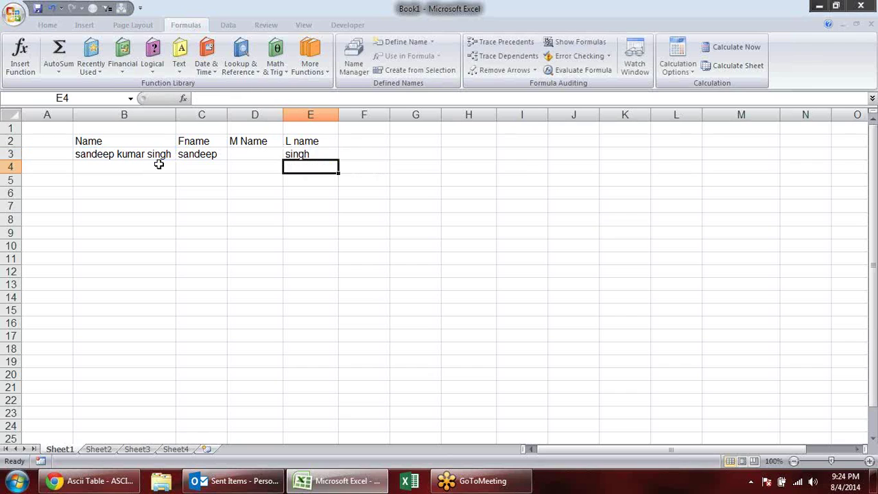
- Begin the middle-name formula in D3 as =MID(B3, using the full name in B3
{"action": "left_click", "coordinate": [153, 155]}
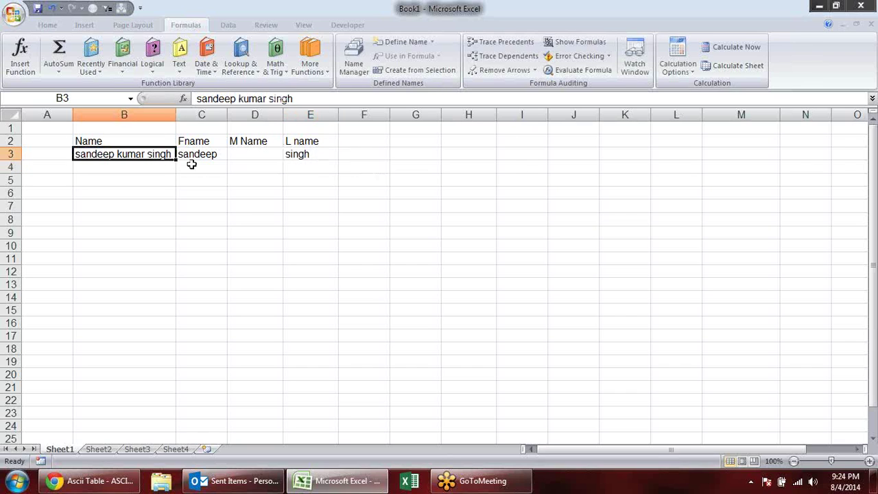
{"action": "left_click", "coordinate": [263, 155]}
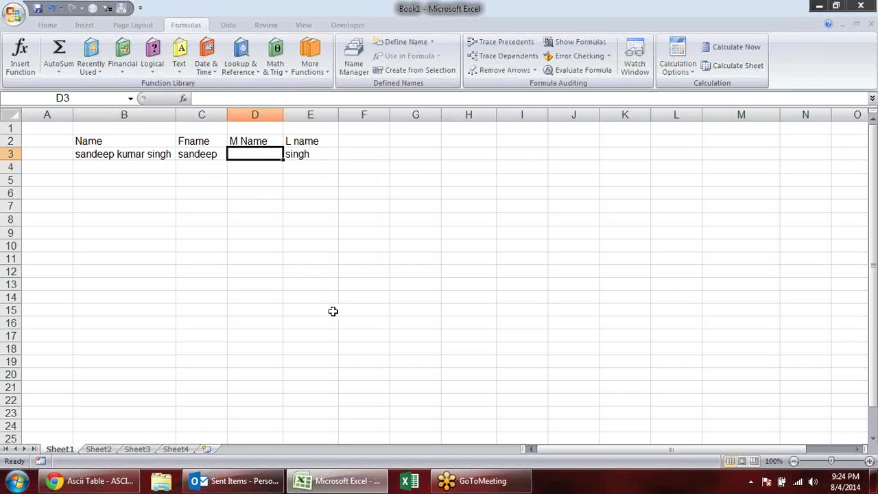
{"action": "type", "text": "=mi"}
{"action": "key", "text": "Tab"}
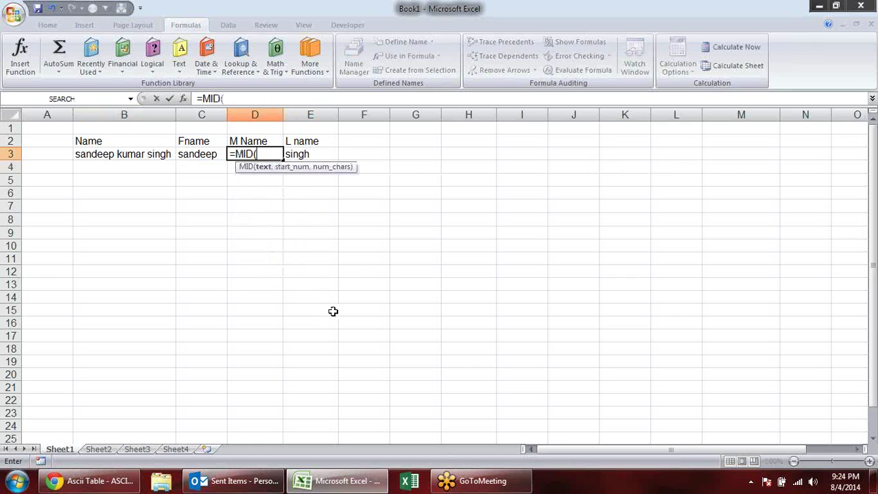
{"action": "left_click", "coordinate": [146, 152]}
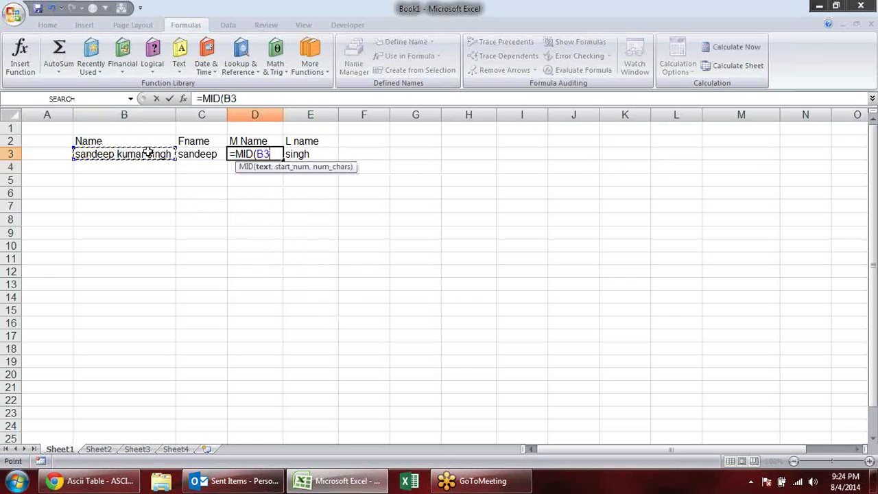
{"action": "type", "text": ",9,5"}
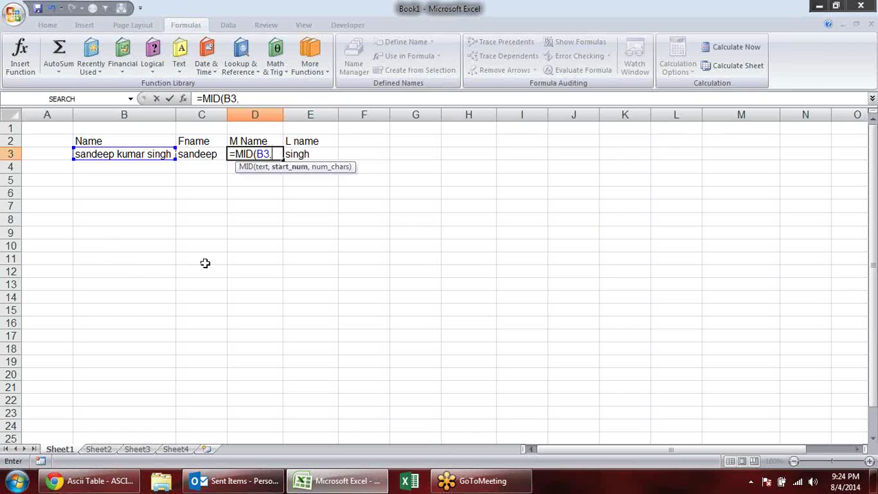
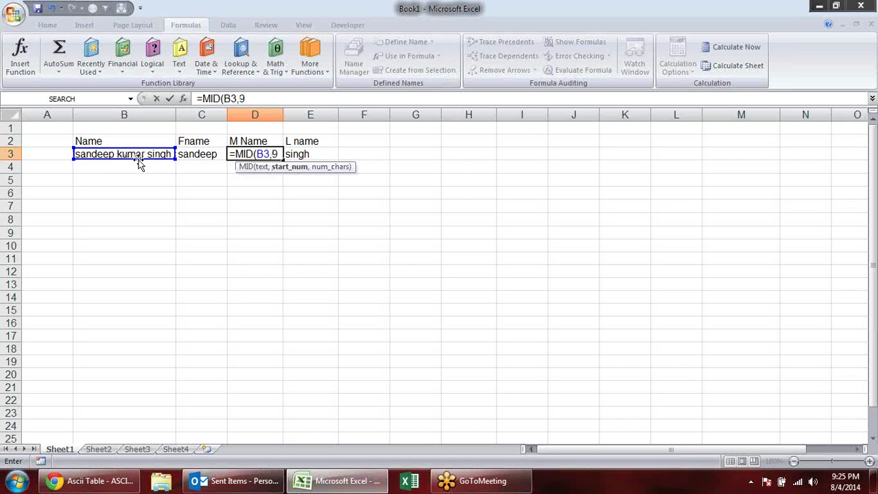
{"action": "type", "text": ","}
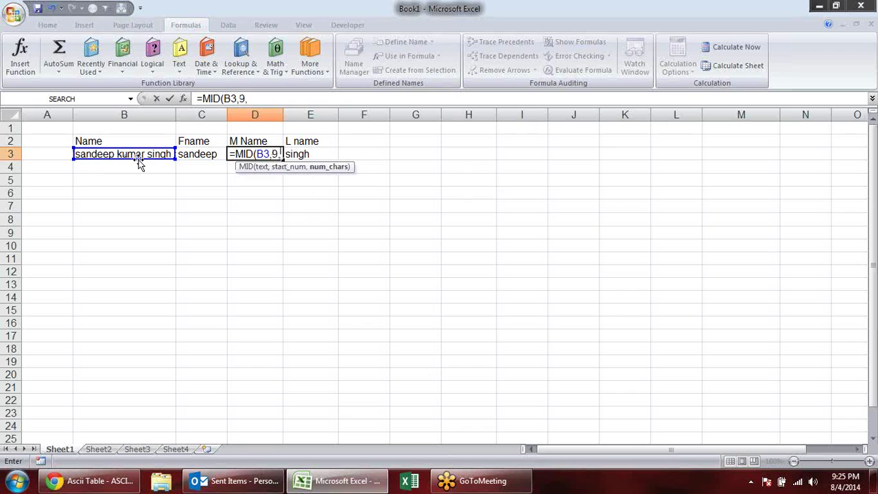
{"action": "type", "text": "5"}
{"action": "key", "text": "Return"}
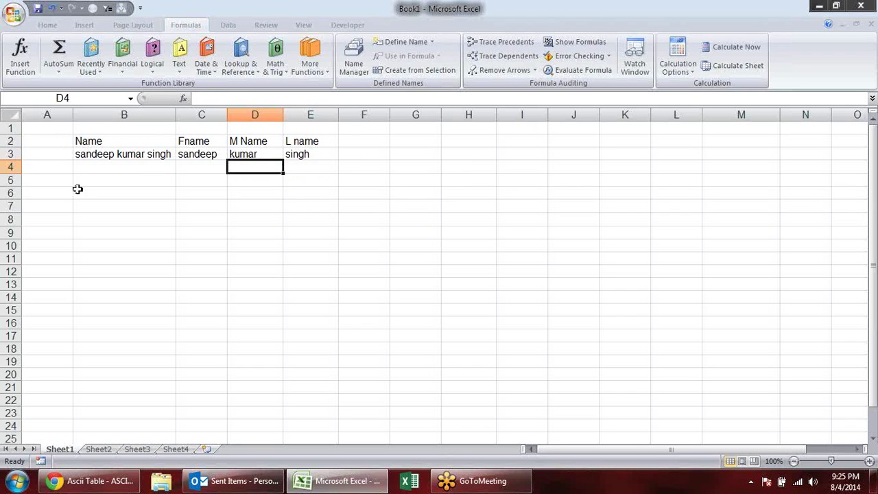
{"action": "left_click", "coordinate": [207, 154]}
{"action": "left_click", "coordinate": [261, 154]}
{"action": "left_click", "coordinate": [305, 154]}
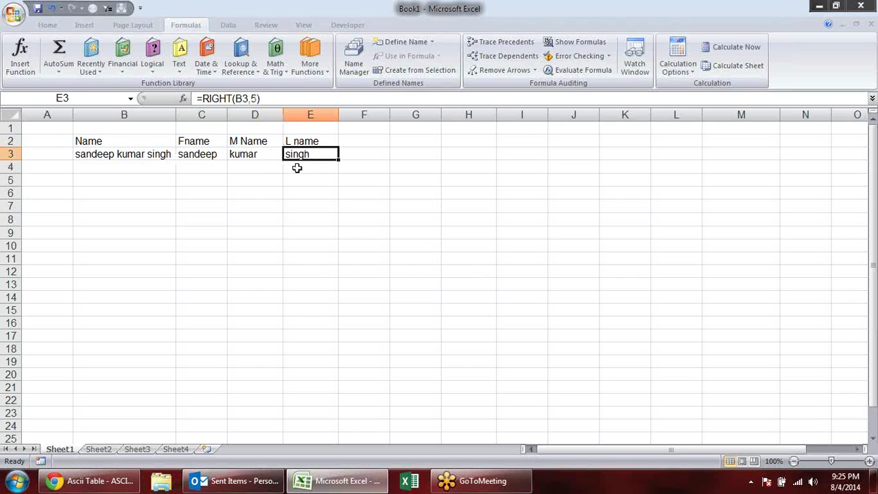
- Enter the test name s k singh in B4 and fill row 3's split formulas into row 4
{"action": "left_click", "coordinate": [151, 165]}
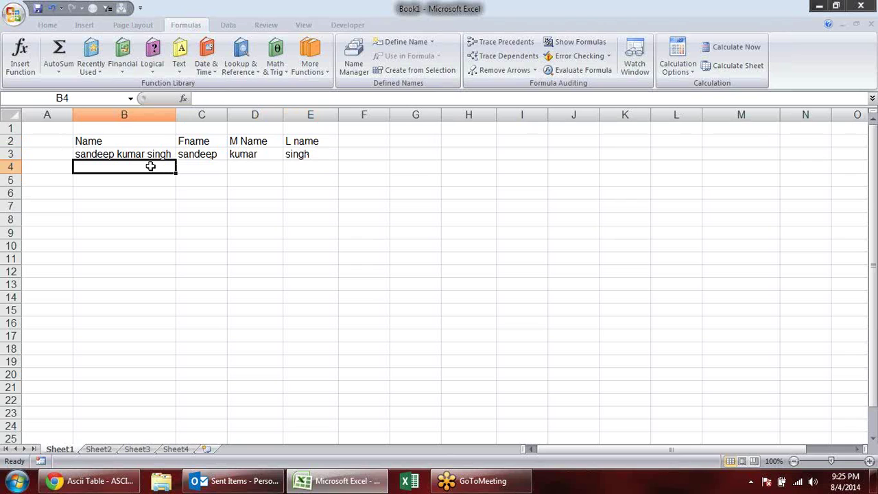
{"action": "type", "text": "s.k"}
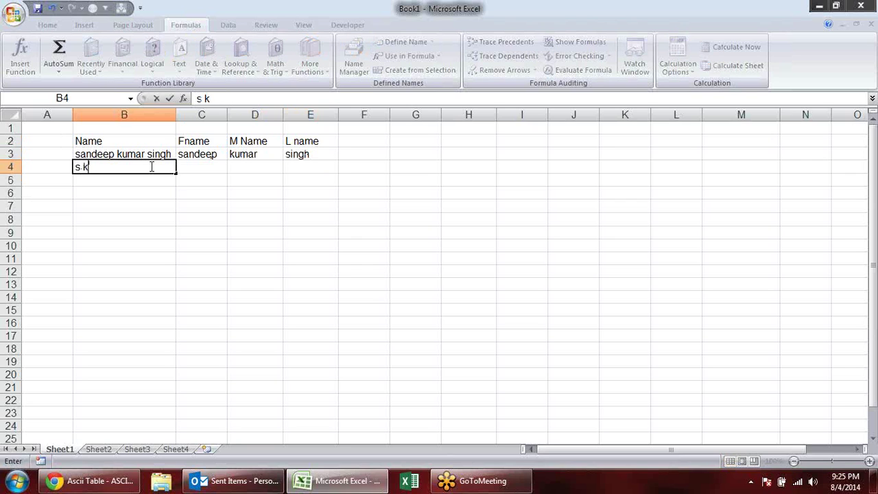
{"action": "type", "text": "singh"}
{"action": "key", "text": "Return"}
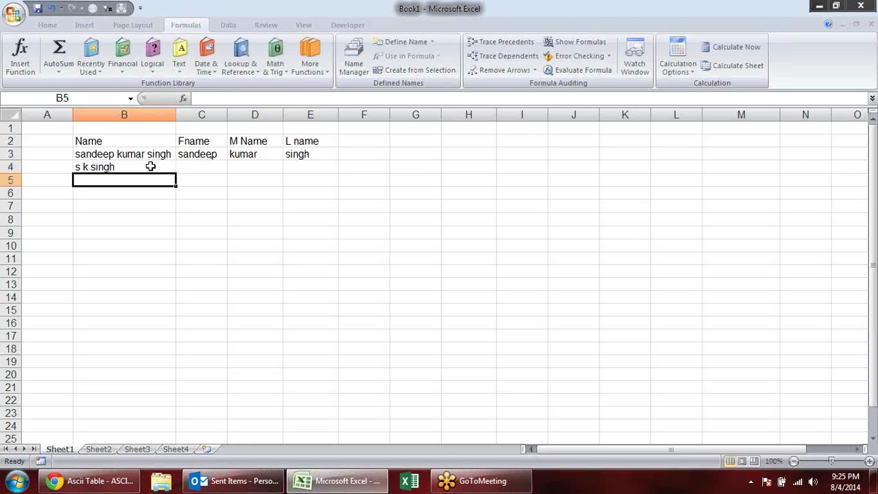
{"action": "left_click", "coordinate": [150, 166]}
{"action": "key", "text": "Right"}
{"action": "key", "text": "shift+Right"}
{"action": "key", "text": "shift+Right"}
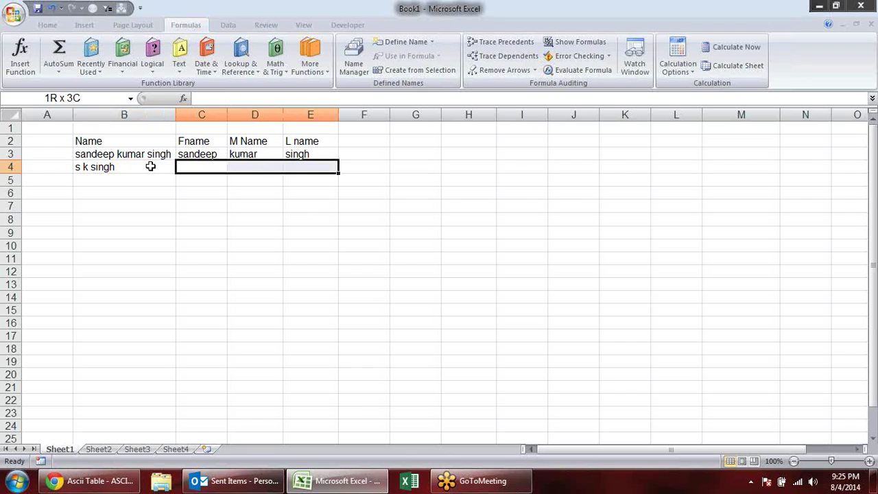
{"action": "key", "text": "ctrl+d"}
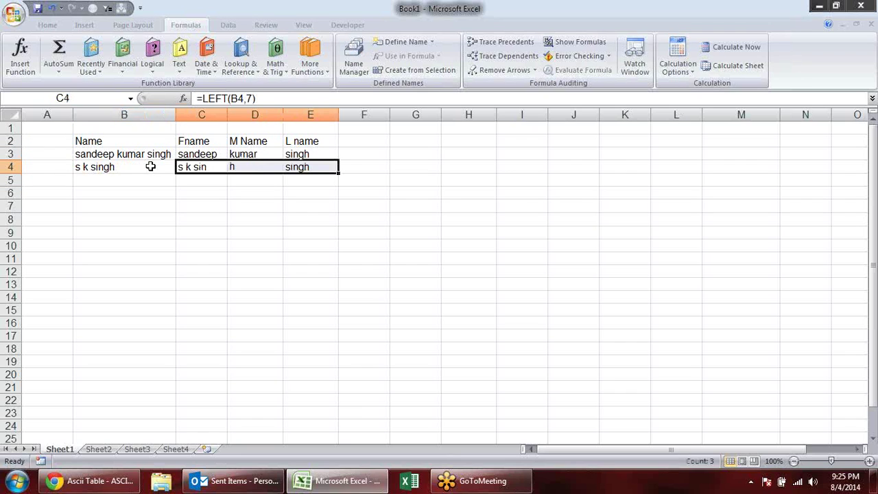
- Clear the incorrect split results in C4:E4
{"action": "key", "text": "Down"}
{"action": "key", "text": "Up"}
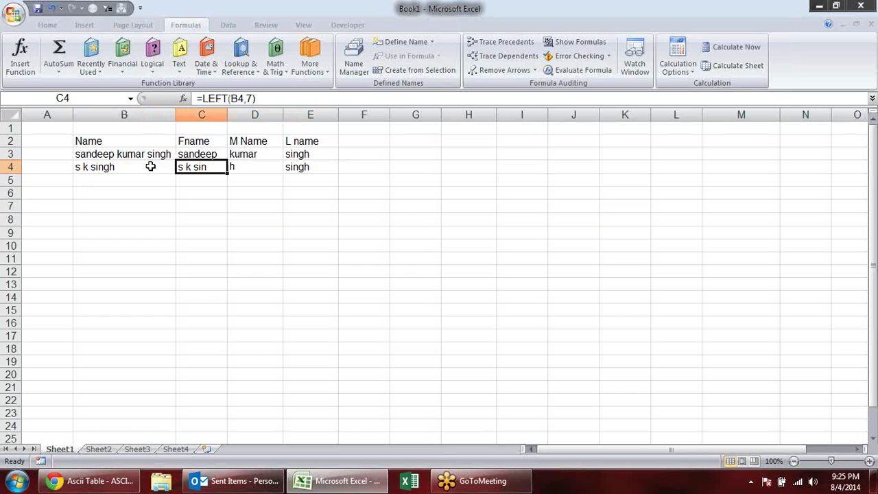
{"action": "key", "text": "shift+Right"}
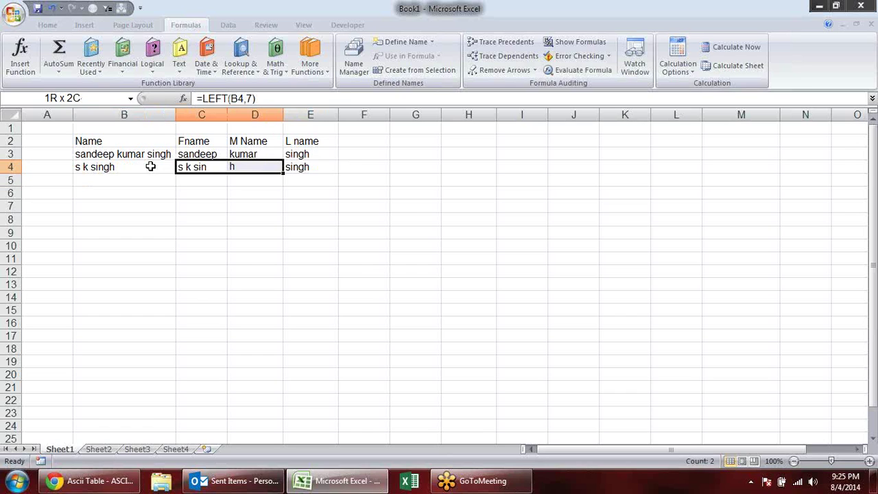
{"action": "key", "text": "shift+Right"}
{"action": "key", "text": "Delete"}
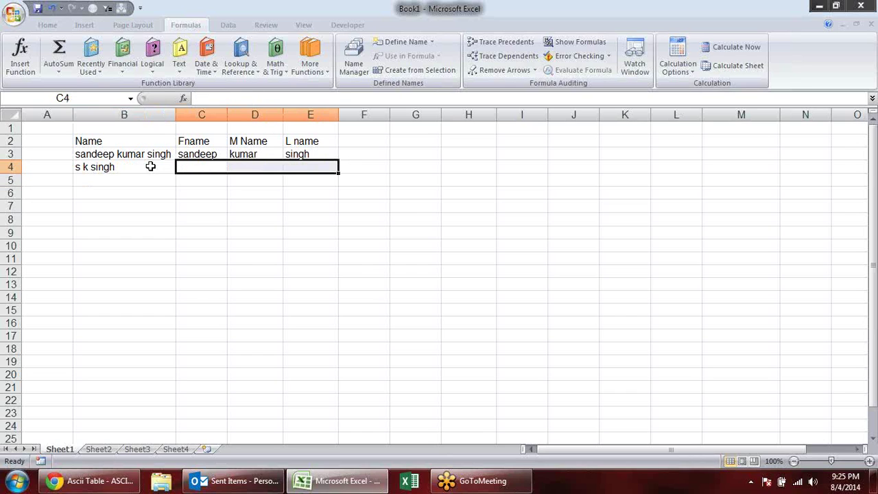
{"action": "left_click", "coordinate": [92, 170]}
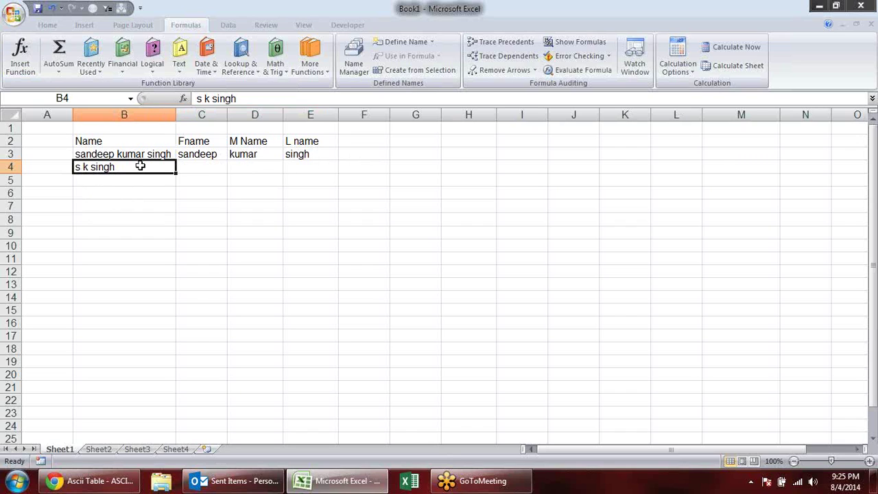
- Enter the headings first space, second space and len in G2:I2, and autofit column H
{"action": "left_click", "coordinate": [395, 143]}
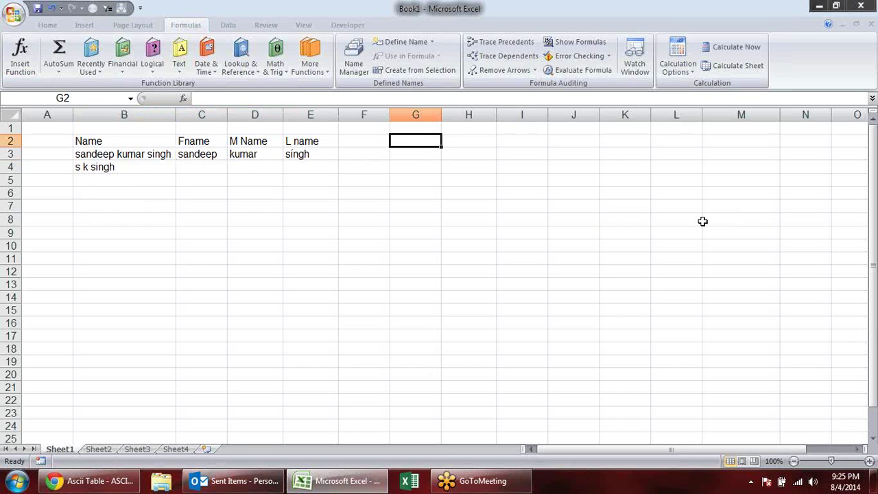
{"action": "type", "text": "fist"}
{"action": "type", "text": "st"}
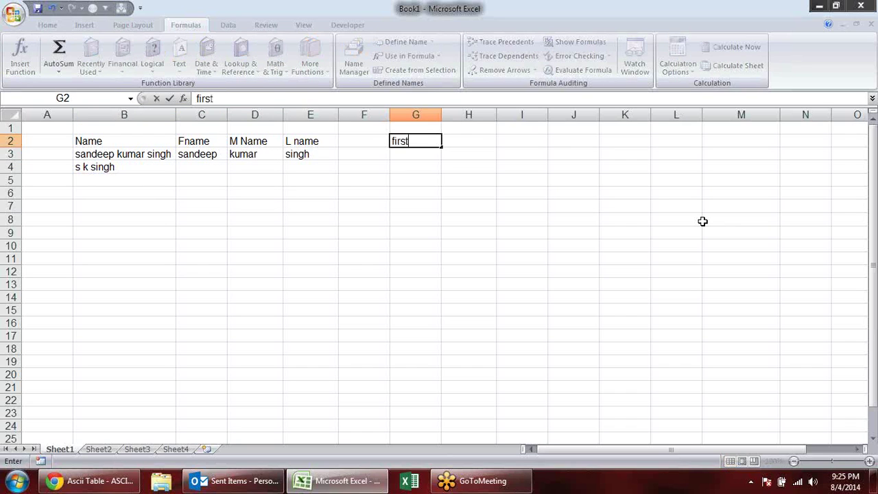
{"action": "type", "text": " soa"}
{"action": "key", "text": "BackSpace"}
{"action": "key", "text": "BackSpace"}
{"action": "type", "text": "pace"}
{"action": "key", "text": "Tab"}
{"action": "type", "text": "las"}
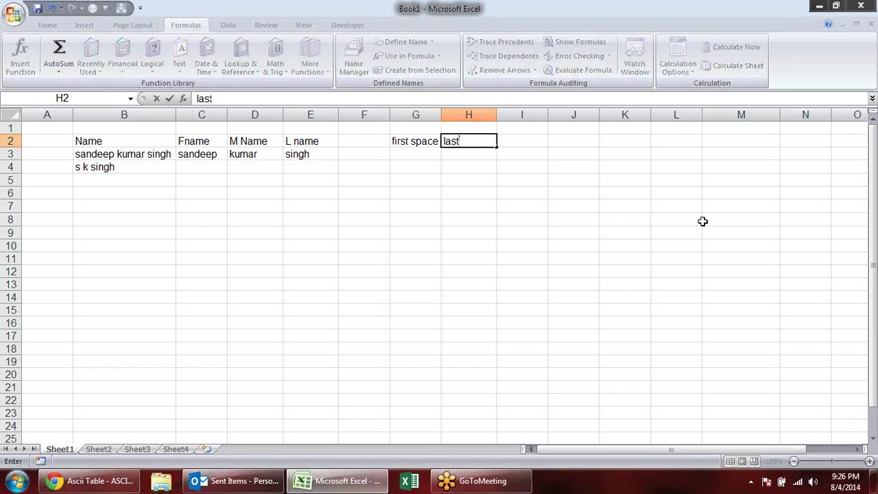
{"action": "key", "text": "BackSpace"}
{"action": "key", "text": "BackSpace"}
{"action": "key", "text": "BackSpace"}
{"action": "type", "text": "second space"}
{"action": "key", "text": "Tab"}
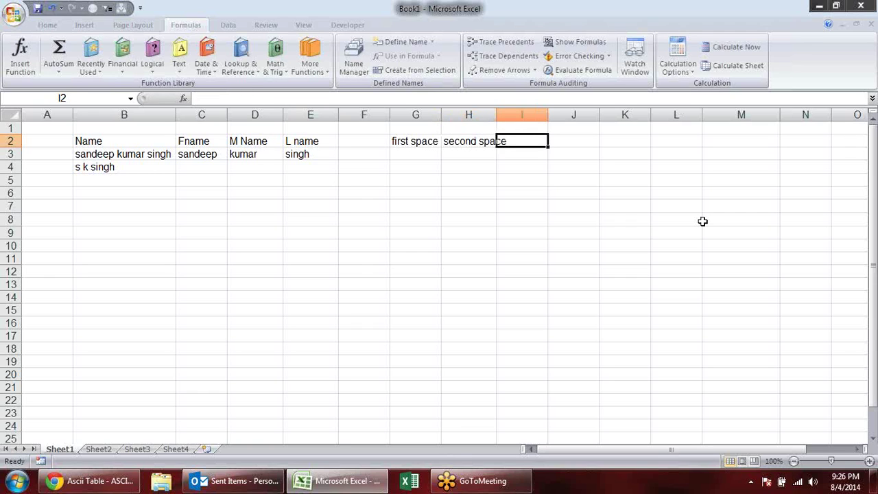
{"action": "type", "text": "le"}
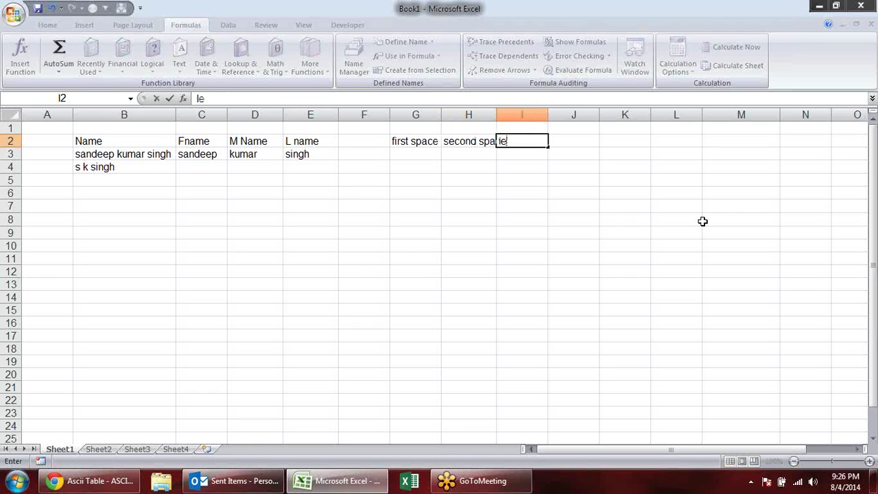
{"action": "type", "text": "n"}
{"action": "key", "text": "Return"}
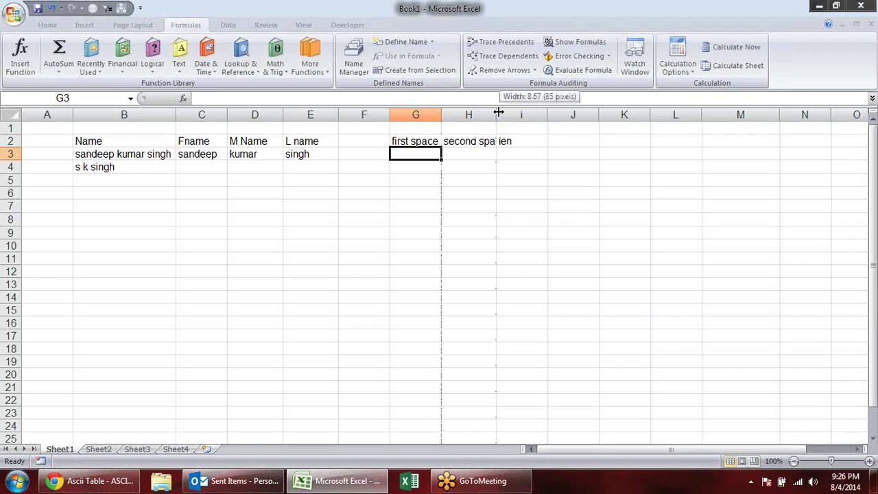
{"action": "double_click", "coordinate": [497, 116]}
- Begin a FIND formula in G3 under first space, correcting an initial #NAME? typo
{"action": "left_click", "coordinate": [345, 180]}
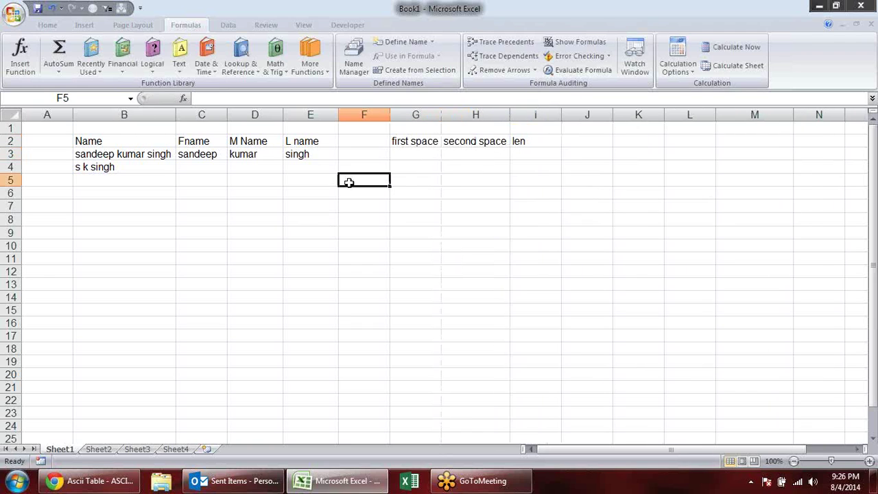
{"action": "left_click", "coordinate": [399, 155]}
{"action": "type", "text": "="}
{"action": "type", "text": "fine"}
{"action": "key", "text": "Tab"}
{"action": "key", "text": "Left"}
{"action": "type", "text": "=i"}
{"action": "key", "text": "BackSpace"}
{"action": "type", "text": "find"}
{"action": "key", "text": "Tab"}
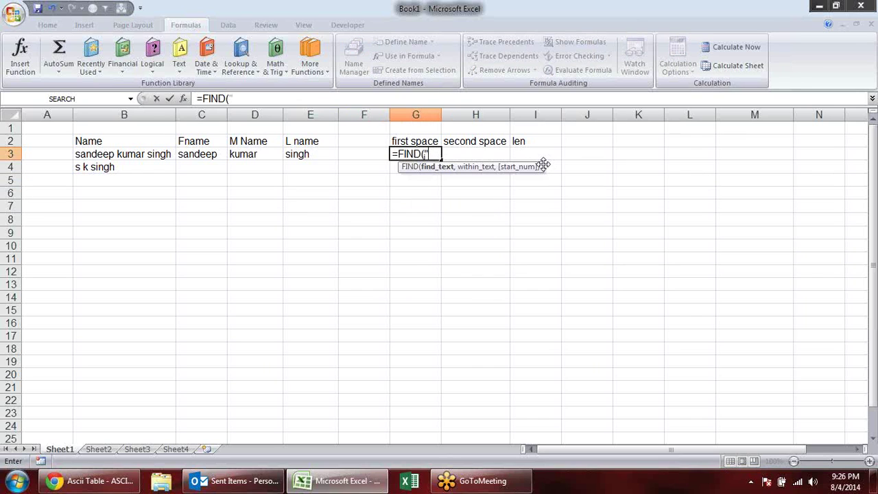
- Complete =FIND(" ",B3) in G3 to get the first space position 8
{"action": "type", "text": ","}
{"action": "left_click", "coordinate": [92, 153]}
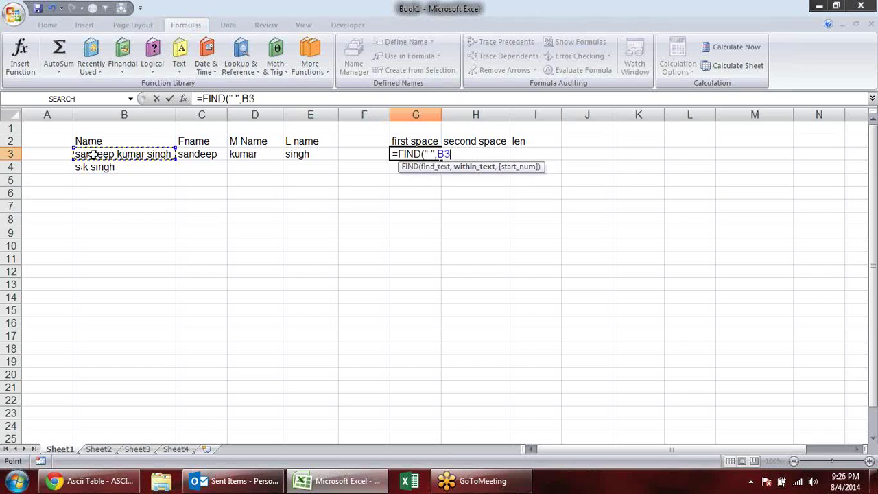
{"action": "type", "text": ","}
{"action": "key", "text": "BackSpace"}
{"action": "key", "text": "Return"}
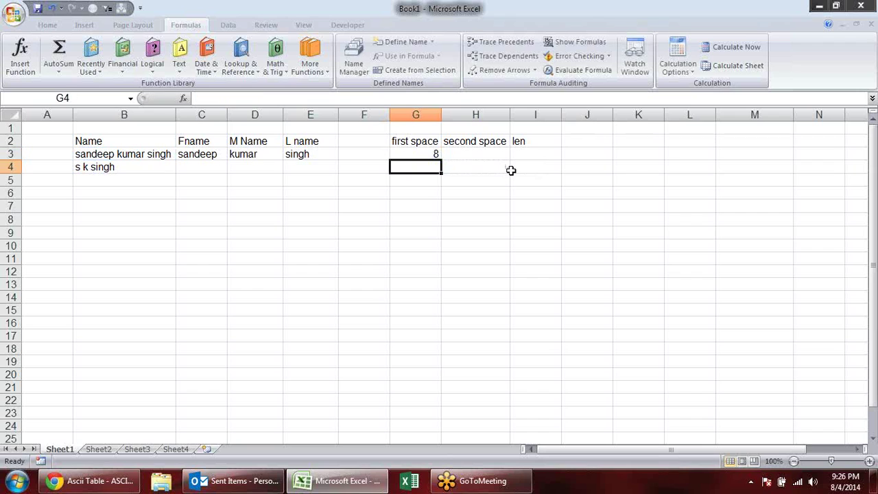
- Enter =FIND(" ",B3,G3+1) in H3 to get the second space position 14
{"action": "key", "text": "Up"}
{"action": "key", "text": "Right"}
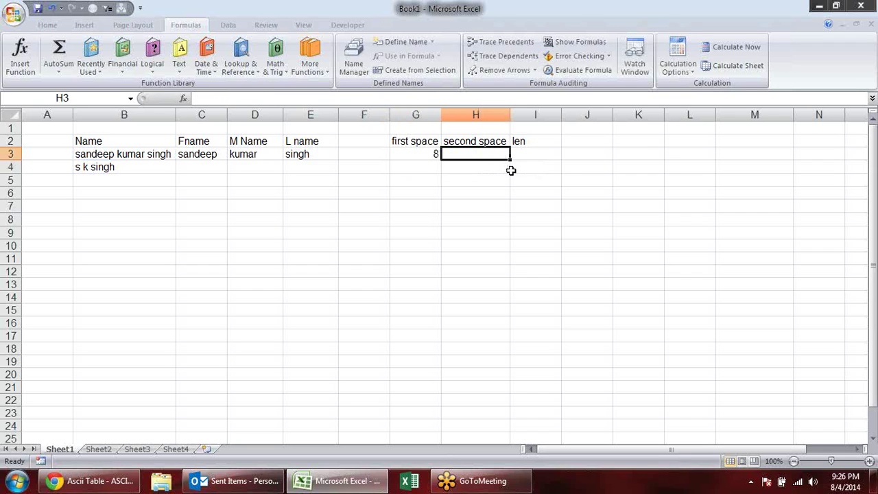
{"action": "type", "text": "=find"}
{"action": "key", "text": "Tab"}
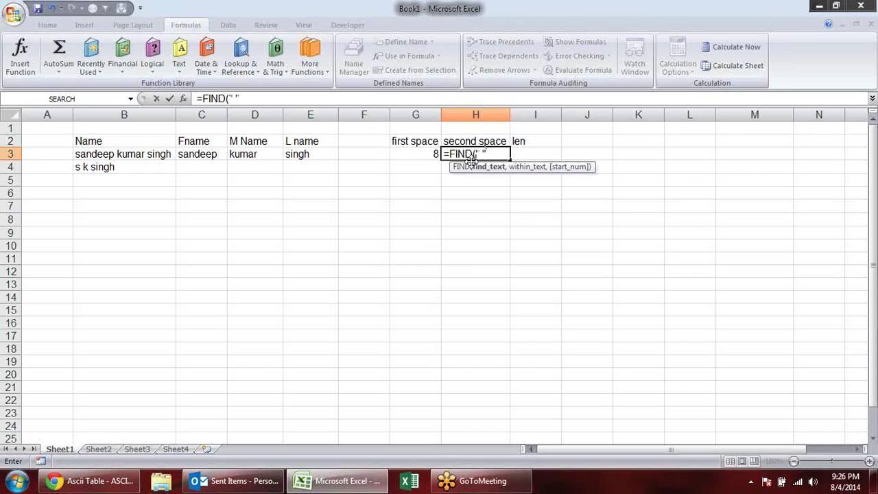
{"action": "type", "text": ","}
{"action": "left_click", "coordinate": [159, 154]}
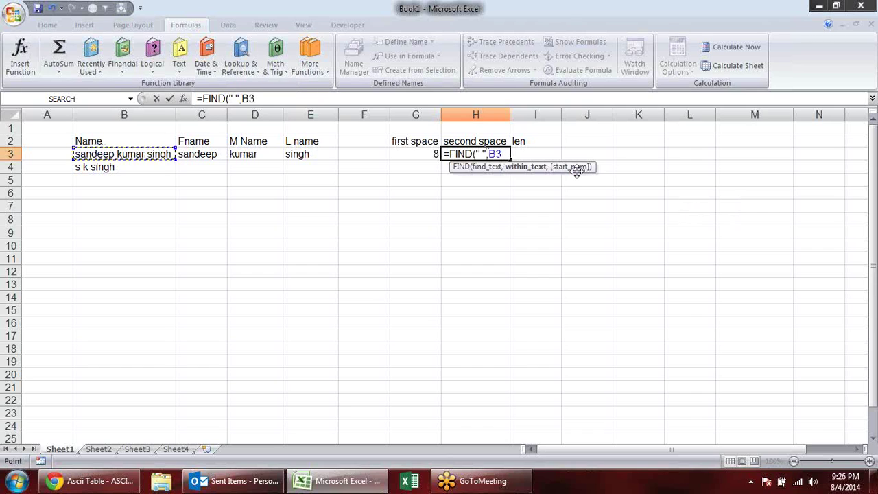
{"action": "type", "text": ","}
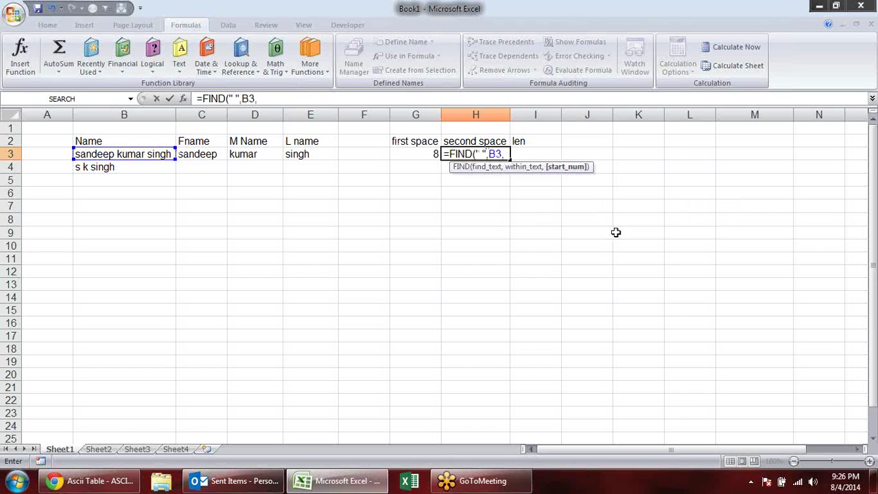
{"action": "left_click", "coordinate": [413, 158]}
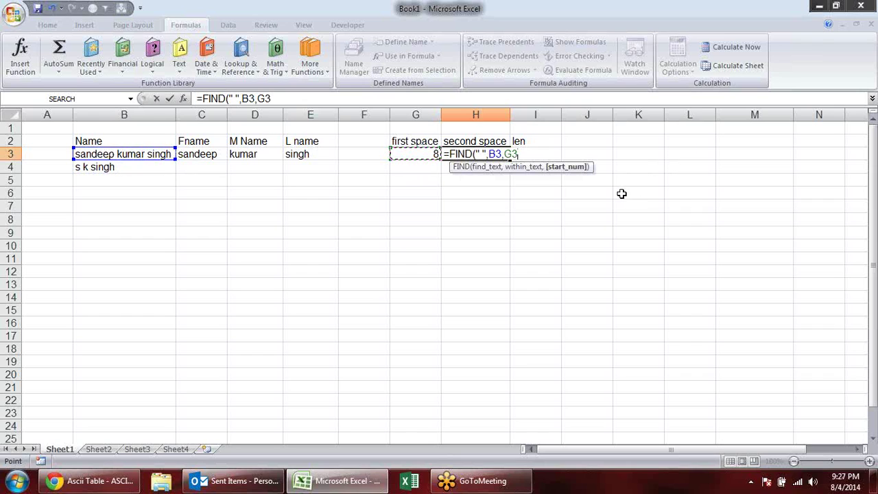
{"action": "type", "text": "+1"}
{"action": "key", "text": "Return"}
- Enter =LEN(B3) in I3 to get the name length 19
{"action": "left_click", "coordinate": [543, 154]}
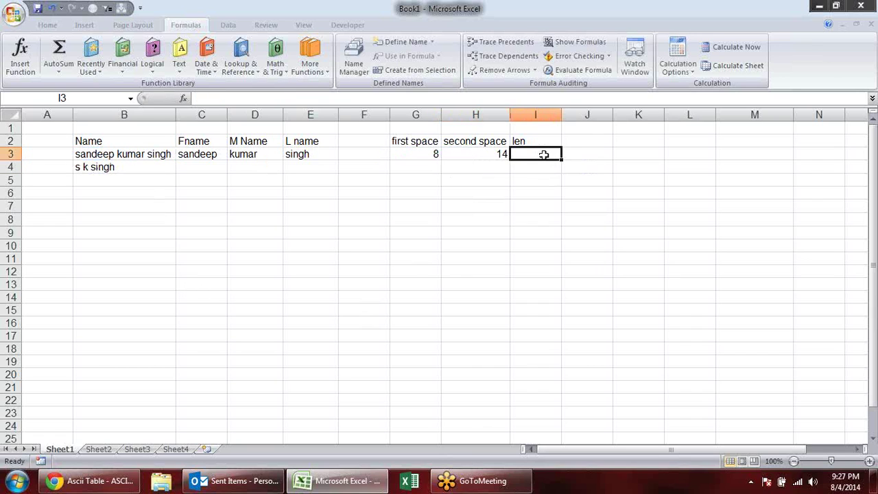
{"action": "type", "text": "=len"}
{"action": "key", "text": "Tab"}
{"action": "left_click", "coordinate": [158, 151]}
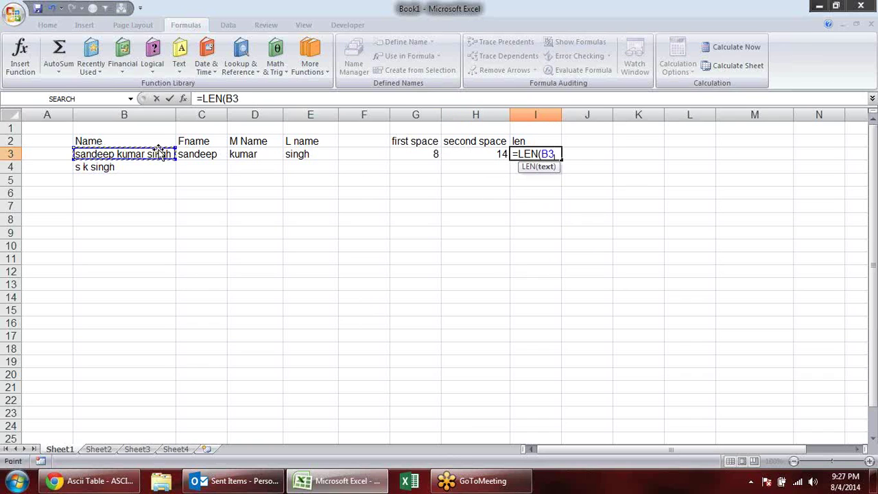
{"action": "key", "text": "Return"}
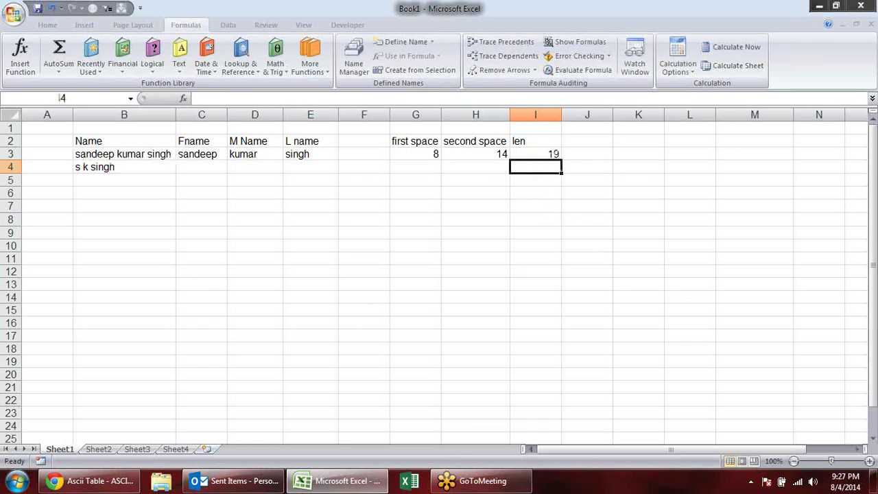
- Change the first-name formula in C3 to =LEFT(B3,G3-1)
{"action": "double_click", "coordinate": [214, 151]}
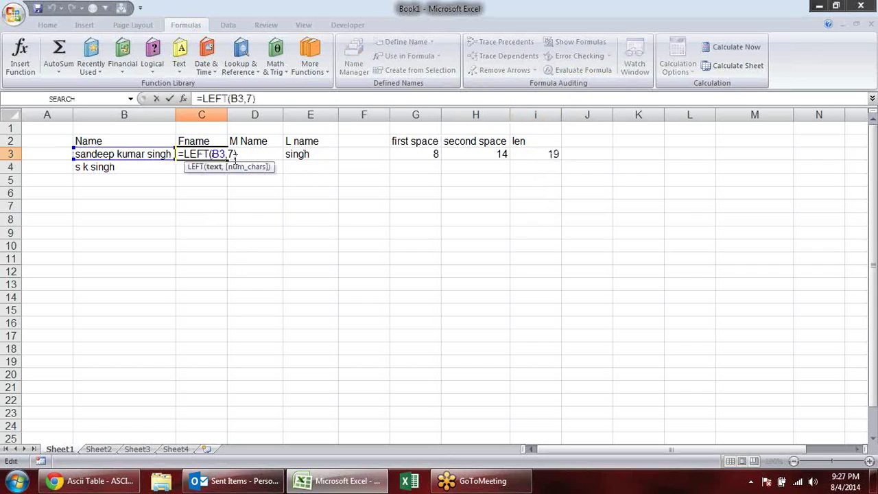
{"action": "key", "text": "Right"}
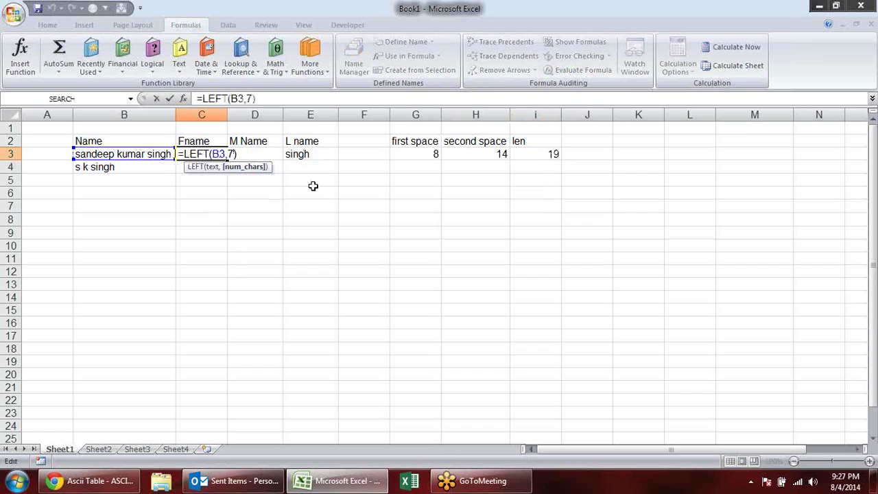
{"action": "key", "text": "BackSpace"}
{"action": "left_click", "coordinate": [417, 154]}
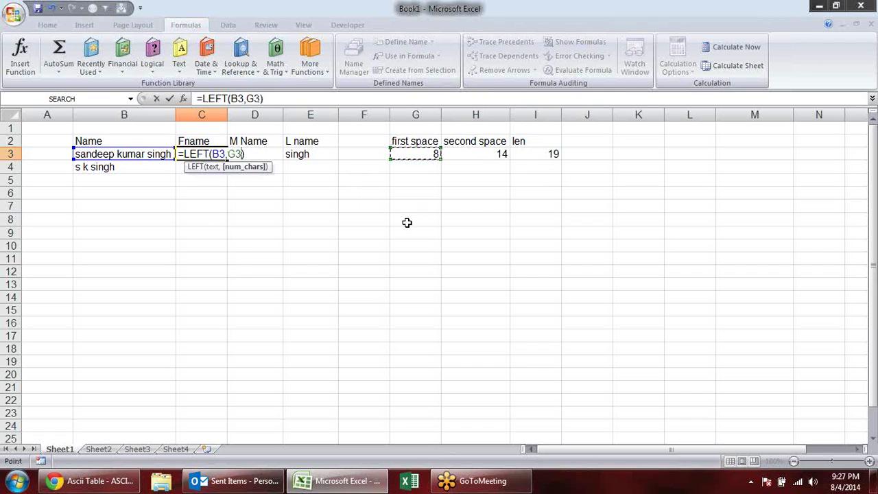
{"action": "type", "text": "-1"}
{"action": "key", "text": "Return"}
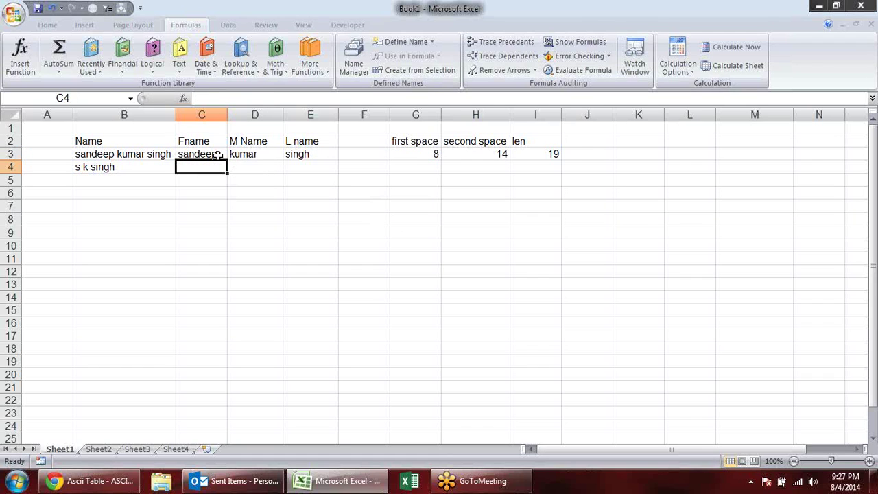
- Fill the first-name formula down to C4 and the G3:I3 helper formulas down to row 14
{"action": "left_click", "coordinate": [218, 157]}
{"action": "left_click_drag", "start_coordinate": [226, 160], "coordinate": [226, 172]}
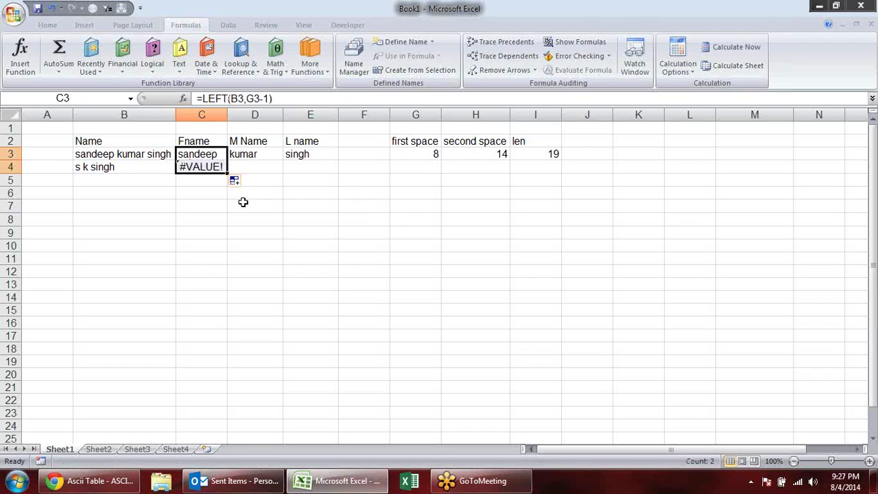
{"action": "mouse_move", "coordinate": [431, 151]}
{"action": "left_mouse_down"}
{"action": "mouse_move", "coordinate": [546, 152]}
{"action": "mouse_move", "coordinate": [560, 300]}
{"action": "left_mouse_up"}
{"action": "left_click", "coordinate": [197, 153]}
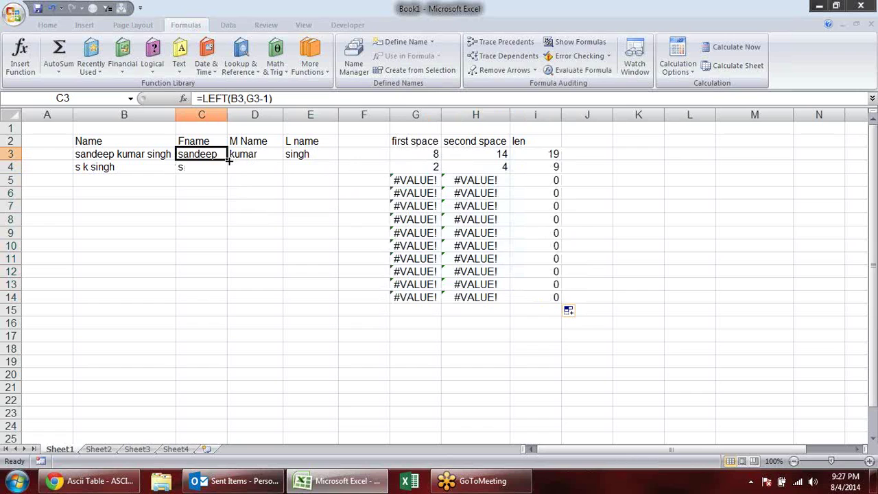
{"action": "left_click_drag", "start_coordinate": [219, 159], "coordinate": [220, 171]}
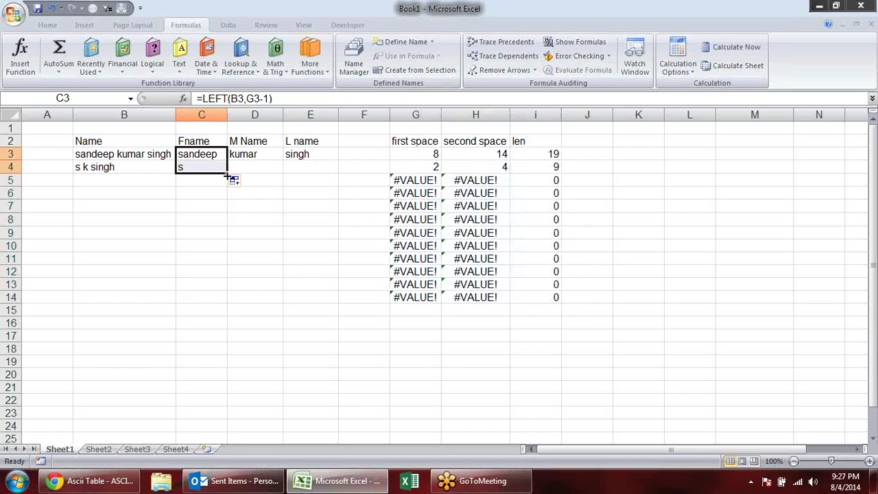
{"action": "left_click", "coordinate": [215, 236]}
{"action": "left_click", "coordinate": [152, 178]}
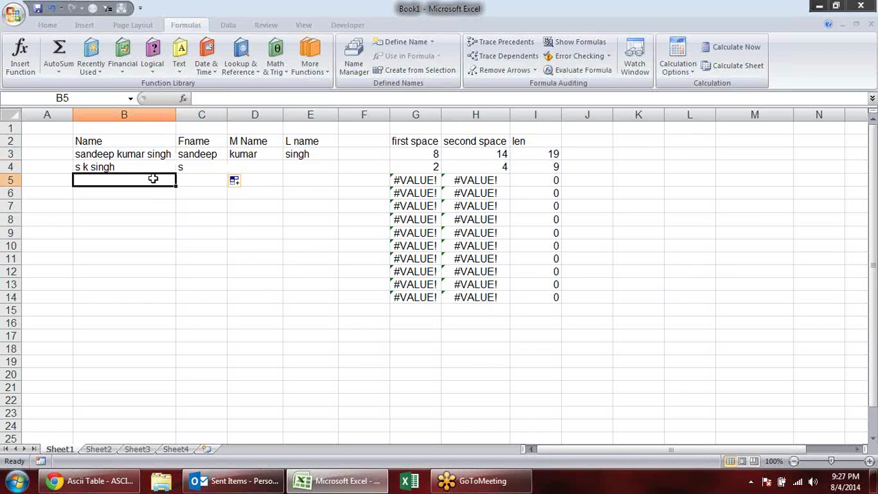
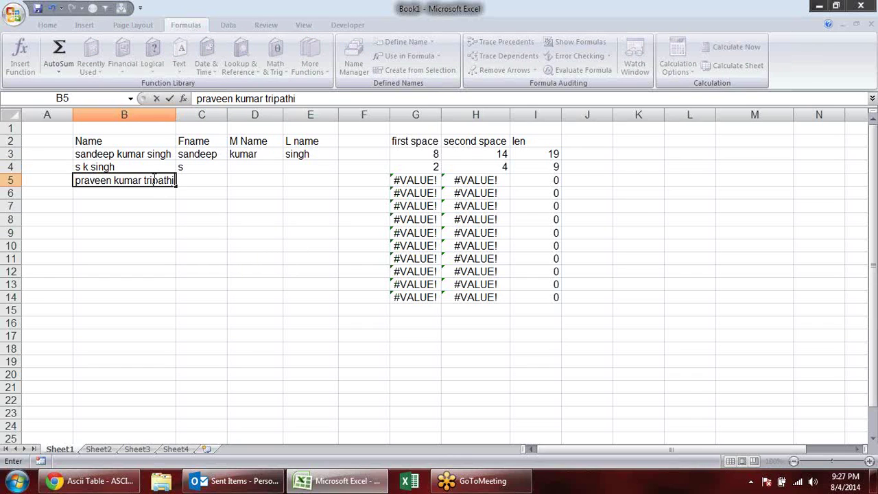
{"action": "key", "text": "Return"}
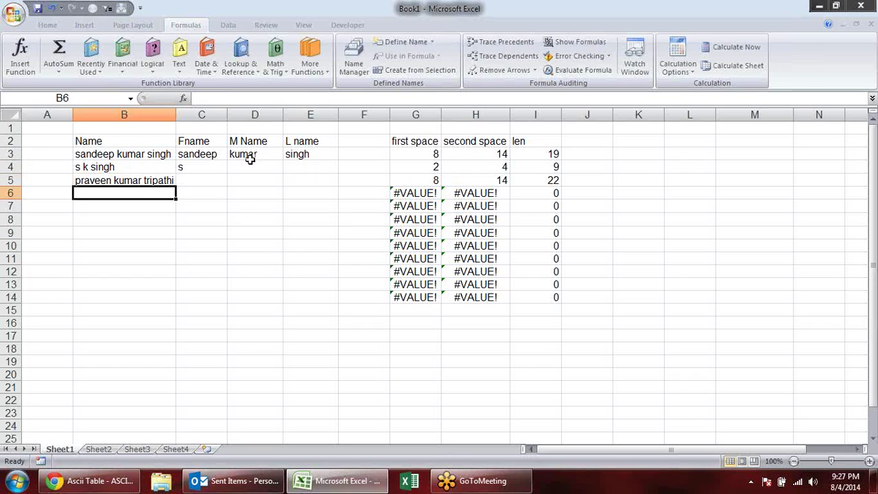
- Copy the first-name formula down to C5 so it shows praveen, and check row 4's results
{"action": "left_click", "coordinate": [224, 166]}
{"action": "left_click_drag", "start_coordinate": [225, 168], "coordinate": [226, 182]}
{"action": "left_click", "coordinate": [266, 170]}
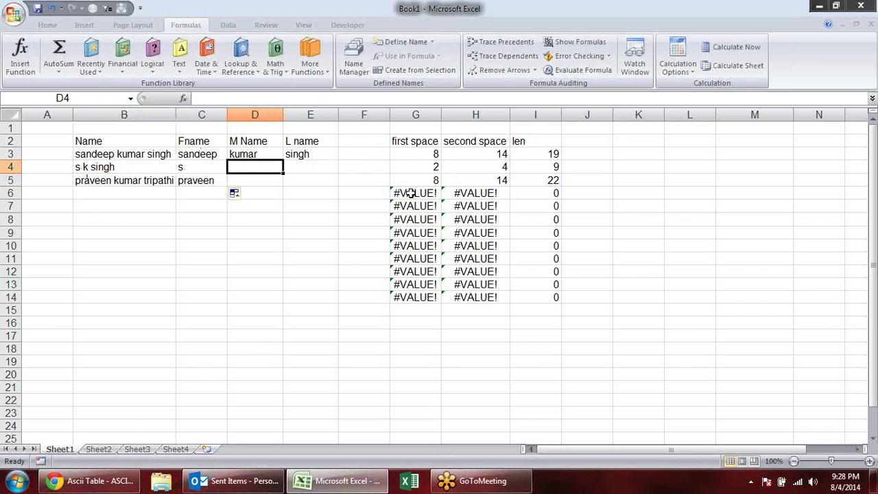
{"action": "left_click", "coordinate": [316, 170]}
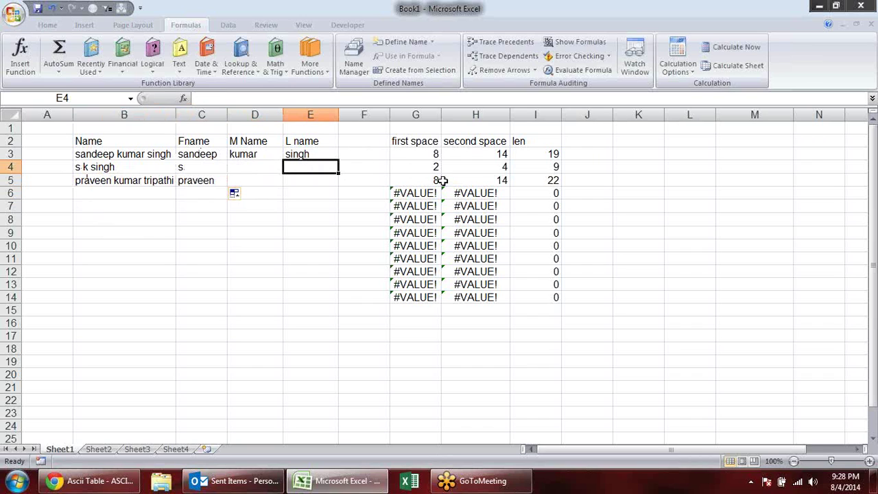
{"action": "left_click", "coordinate": [330, 154]}
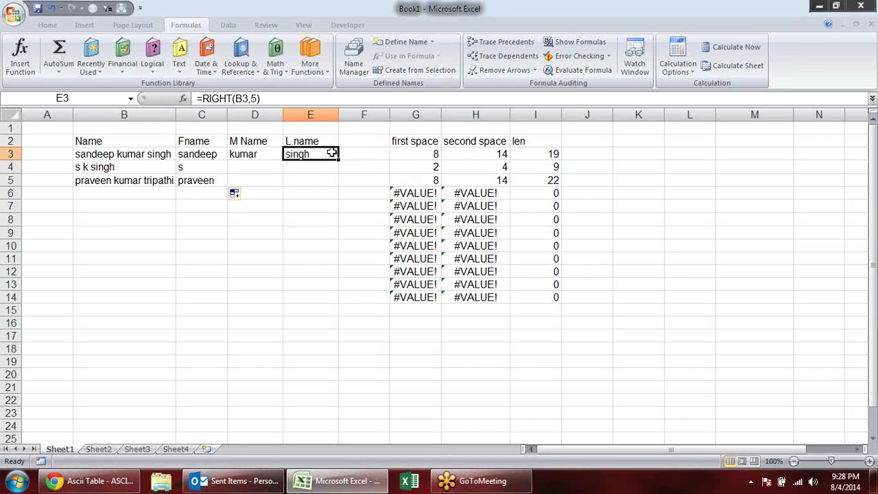
{"action": "double_click", "coordinate": [332, 153]}
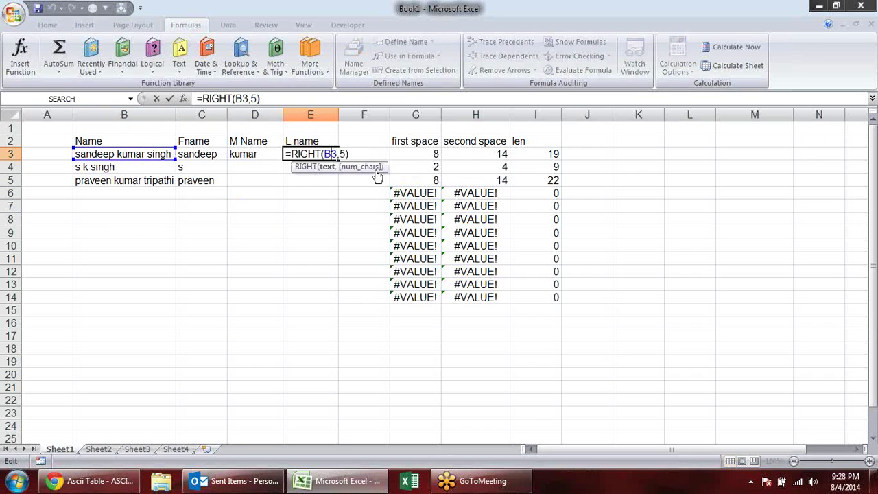
{"action": "left_click", "coordinate": [347, 152]}
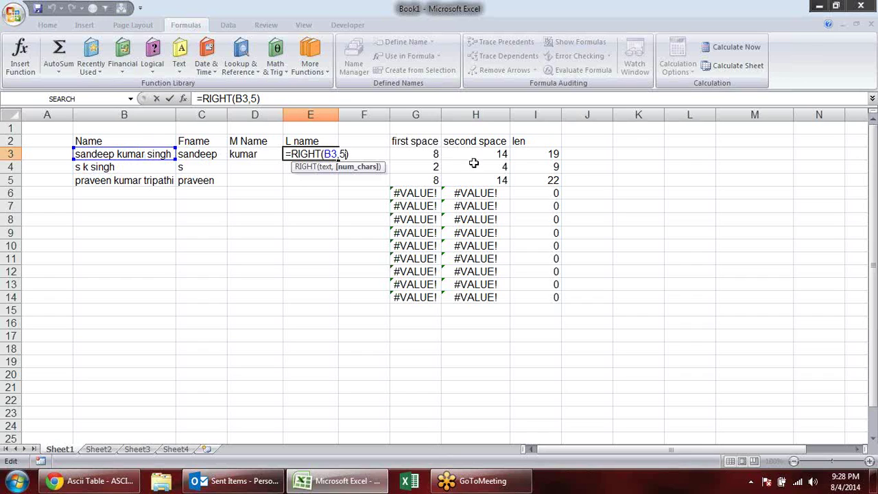
{"action": "key", "text": "BackSpace"}
{"action": "left_click", "coordinate": [556, 152]}
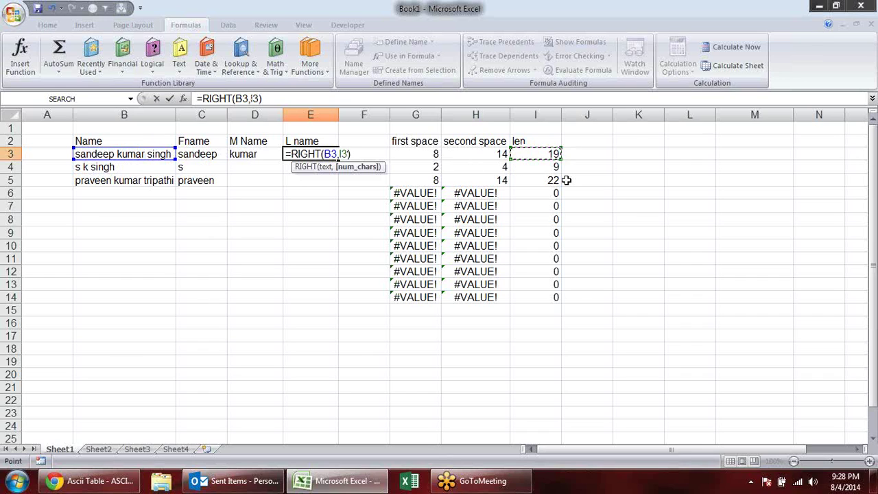
{"action": "type", "text": "-"}
{"action": "left_click", "coordinate": [483, 158]}
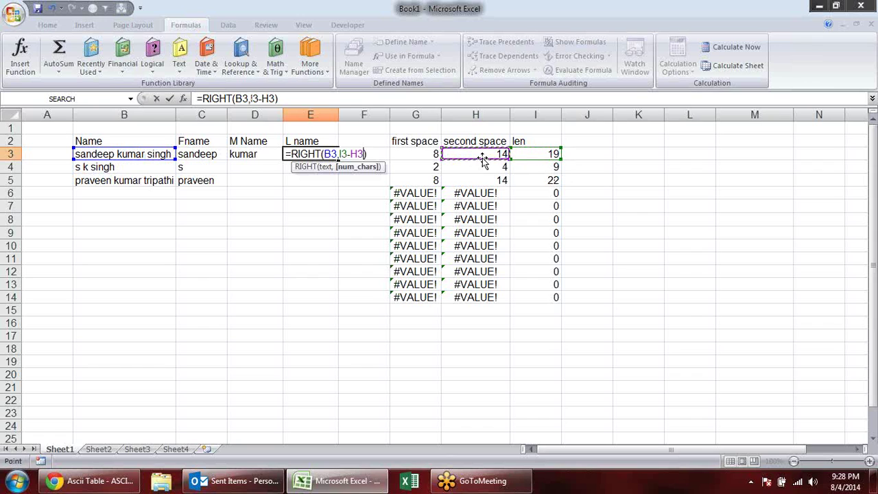
{"action": "key", "text": "Return"}
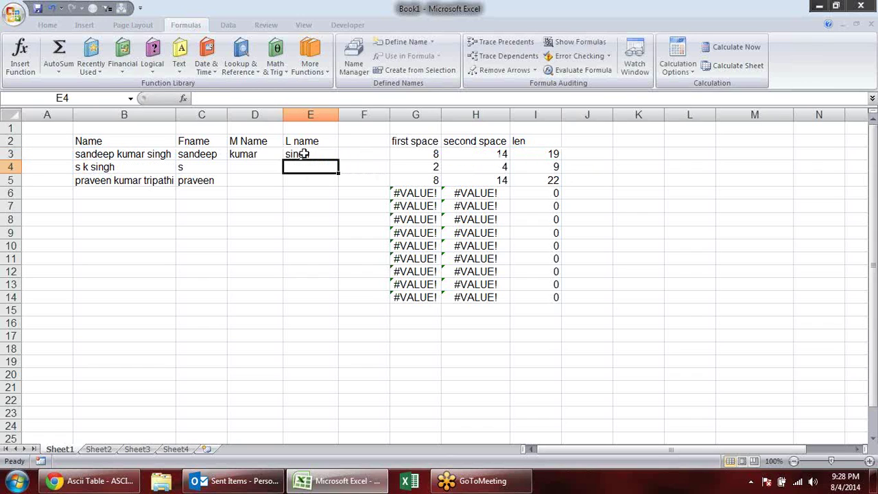
{"action": "left_click", "coordinate": [303, 154]}
{"action": "left_click_drag", "start_coordinate": [338, 160], "coordinate": [337, 184]}
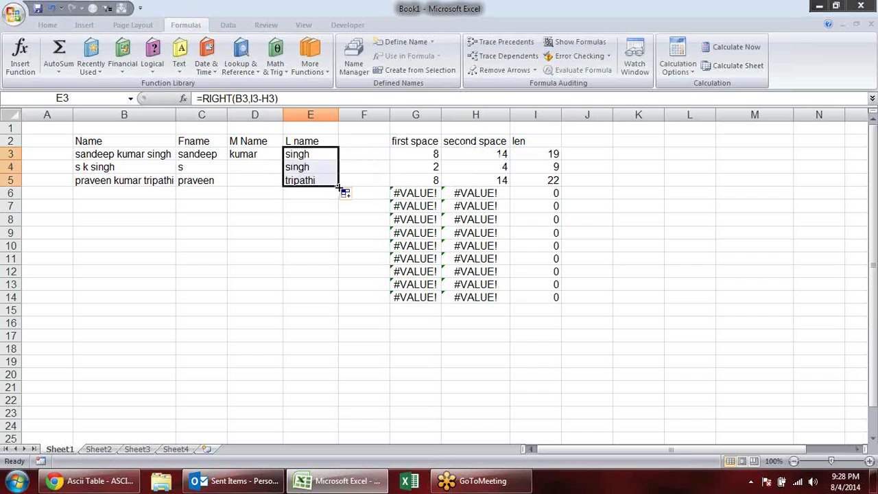
{"action": "left_click", "coordinate": [281, 218]}
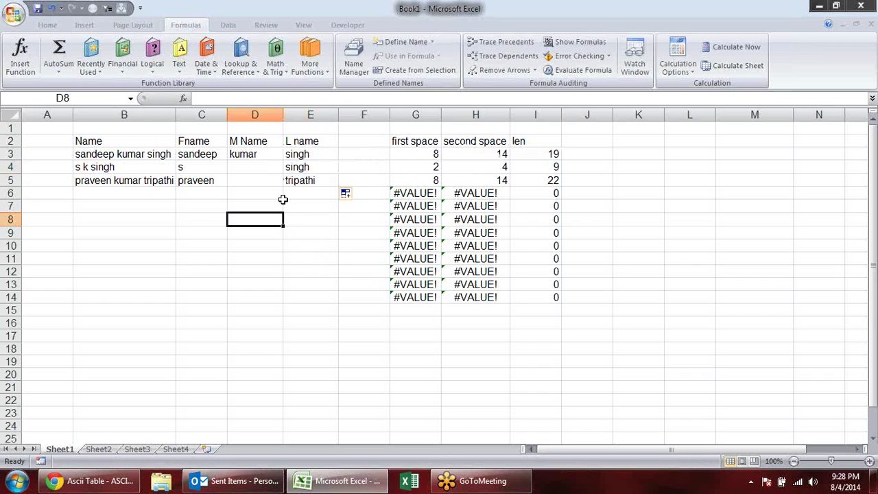
- Replace the fixed start position 9 in D3's MID formula with G3+1
{"action": "left_click", "coordinate": [252, 172]}
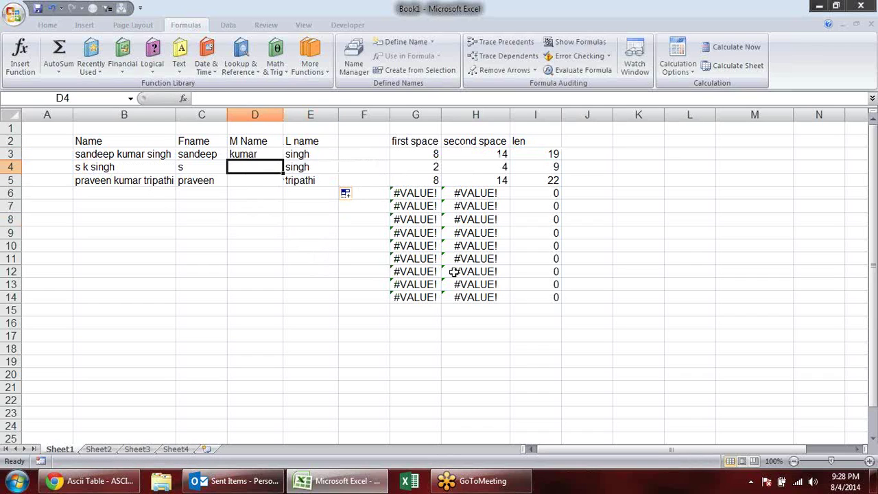
{"action": "double_click", "coordinate": [264, 157]}
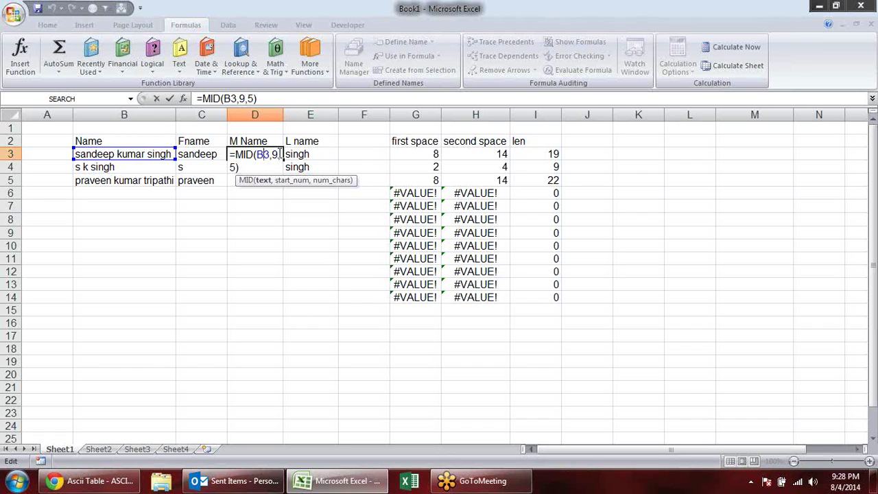
{"action": "left_click", "coordinate": [288, 180]}
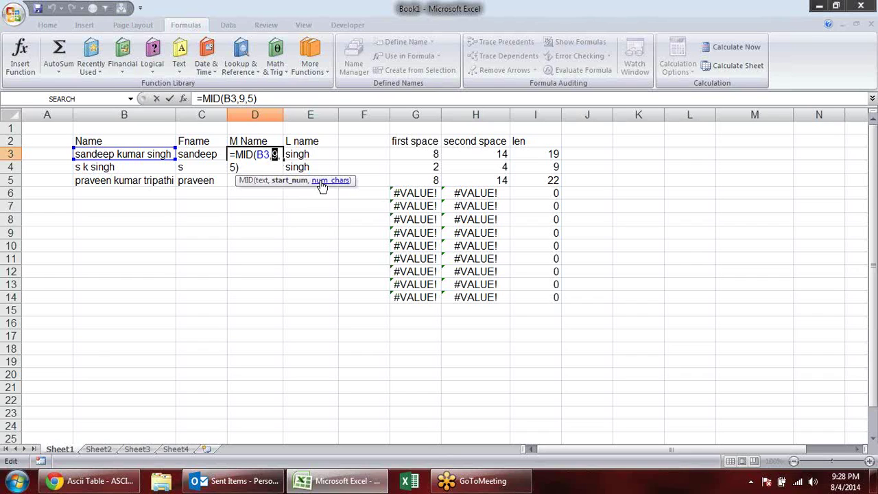
{"action": "left_click", "coordinate": [276, 153]}
{"action": "left_click", "coordinate": [418, 154]}
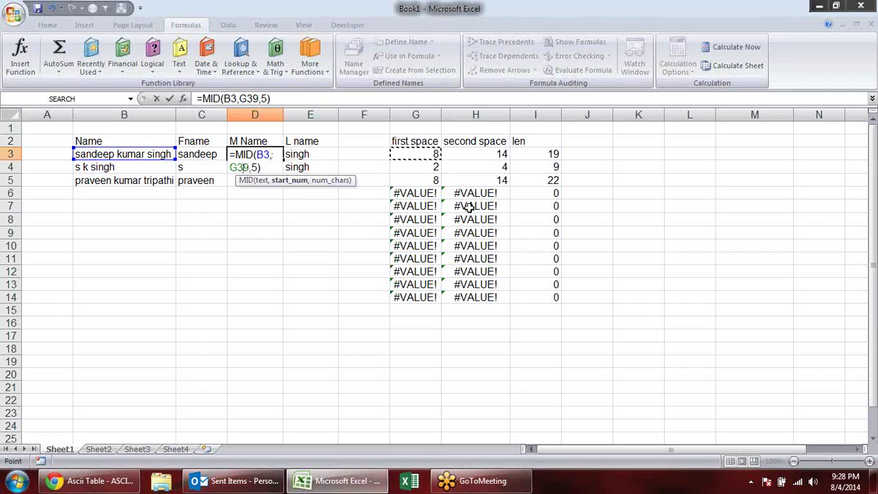
{"action": "type", "text": "+1"}
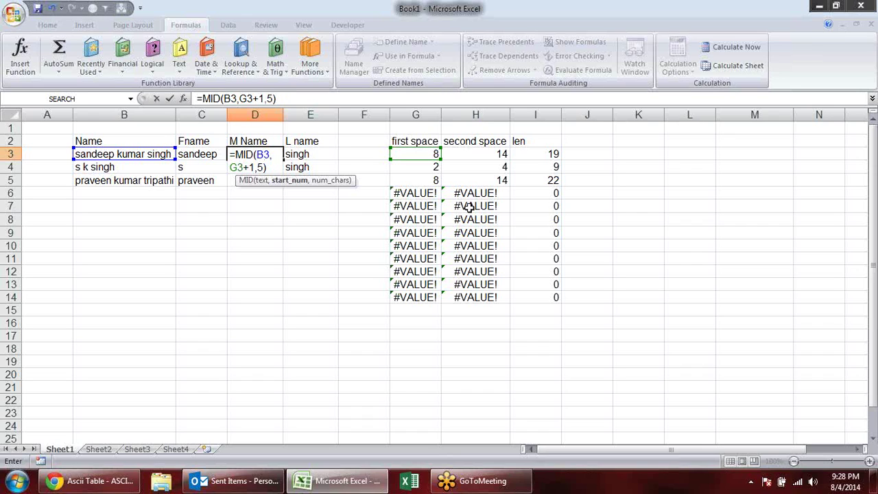
- Set the MID length to H3-G3-1 and fill it to D5, showing kumar, k and kumar
{"action": "left_click", "coordinate": [265, 166]}
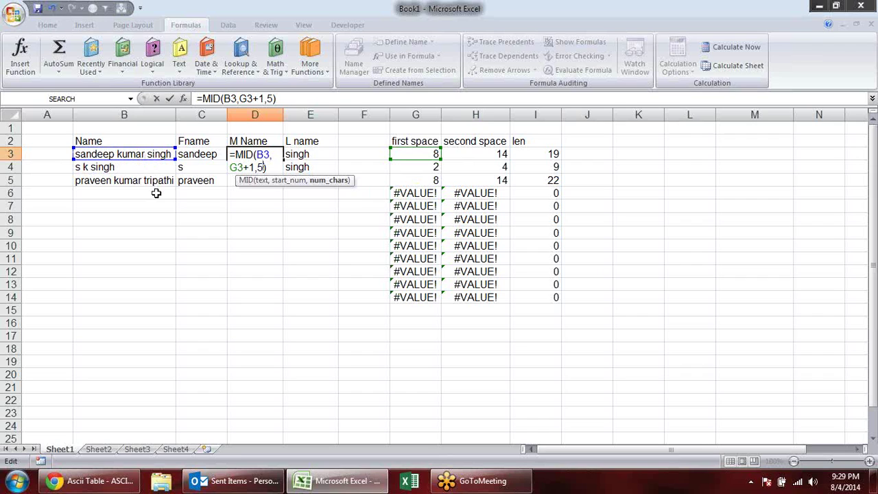
{"action": "key", "text": "BackSpace"}
{"action": "left_click", "coordinate": [484, 152]}
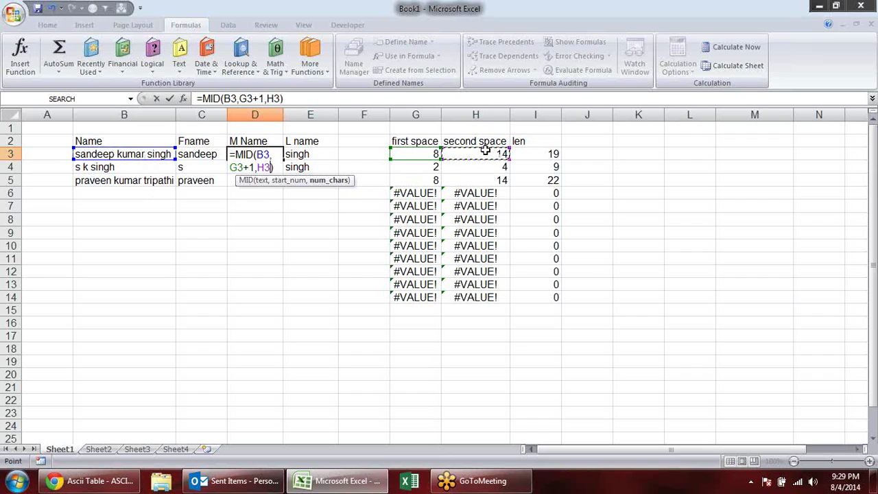
{"action": "type", "text": "-"}
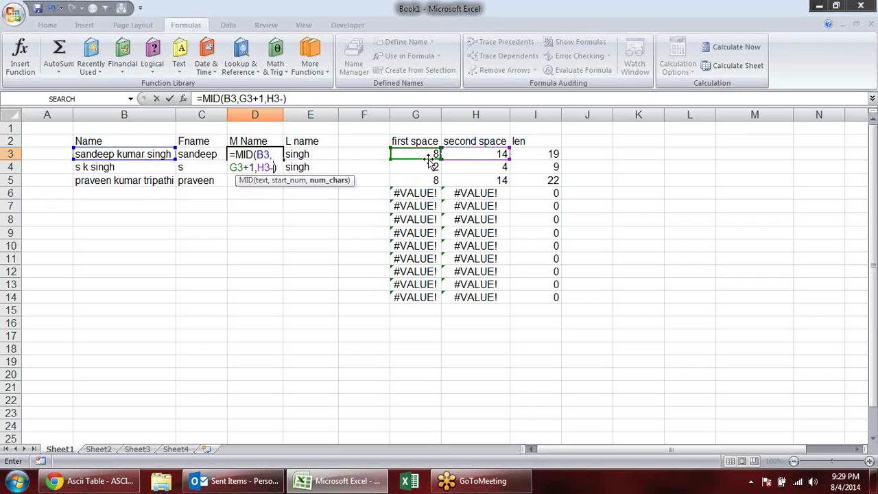
{"action": "left_click", "coordinate": [426, 157]}
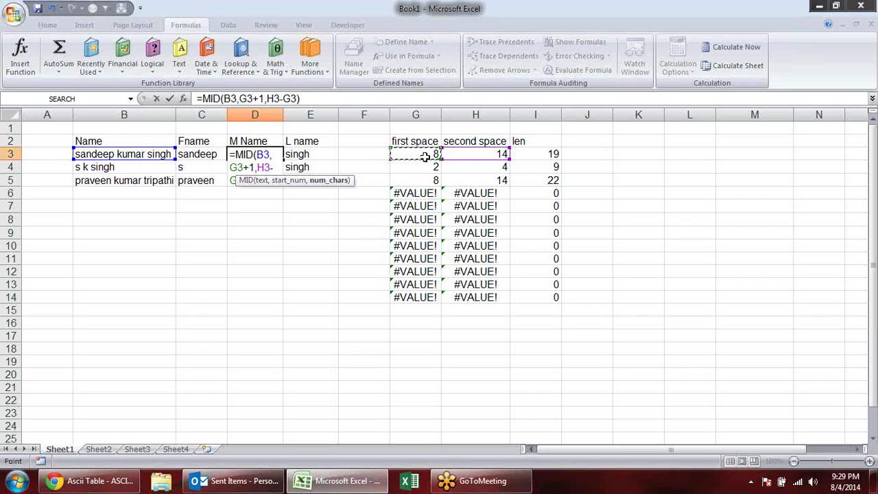
{"action": "type", "text": "-1"}
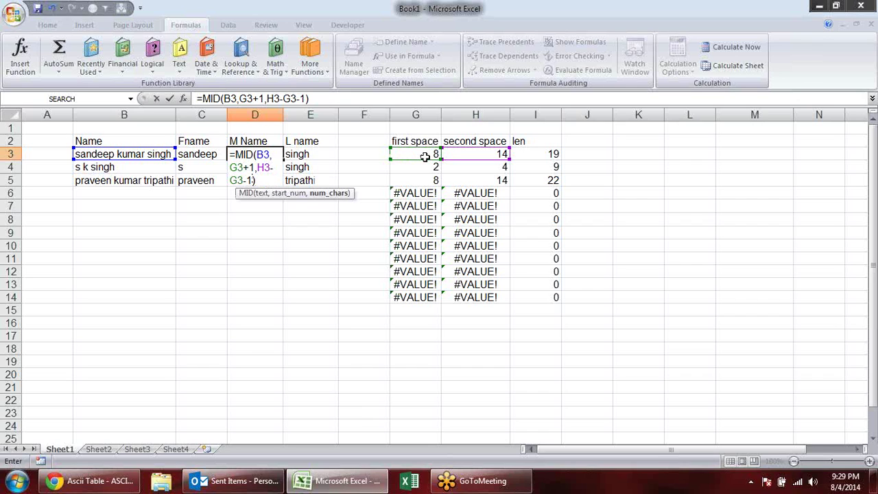
{"action": "key", "text": "Return"}
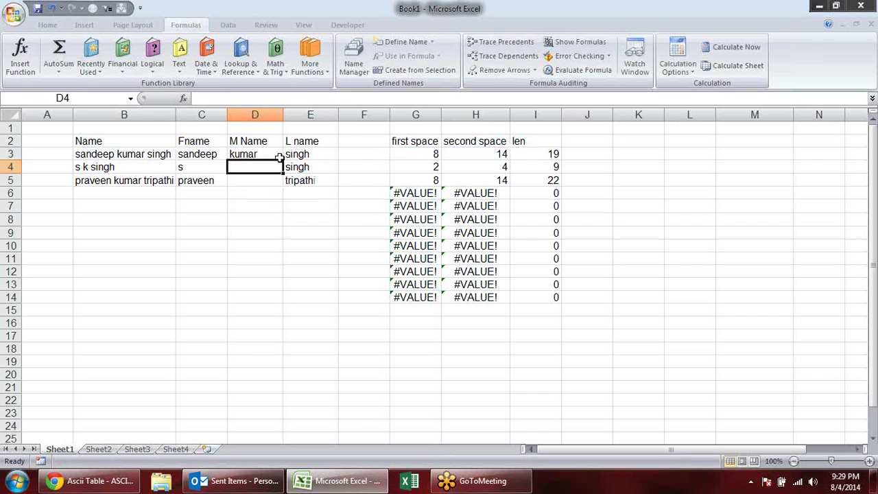
{"action": "left_click", "coordinate": [278, 157]}
{"action": "left_click_drag", "start_coordinate": [286, 158], "coordinate": [285, 183]}
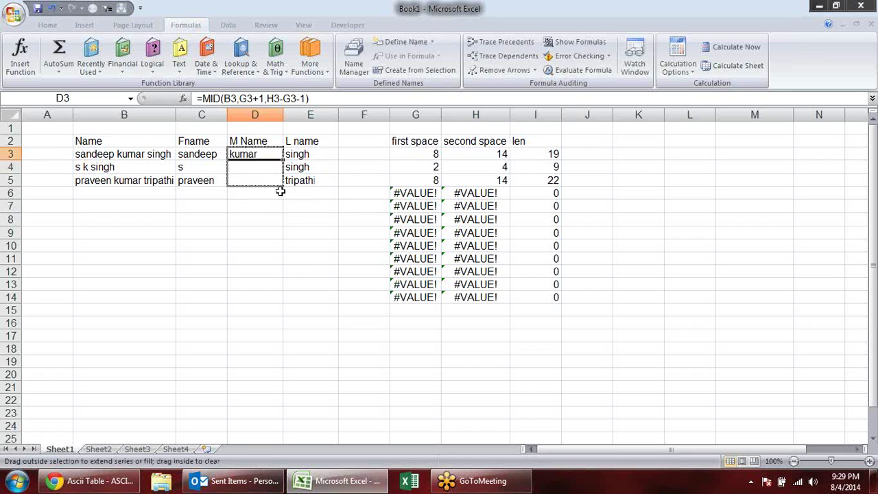
{"action": "left_click", "coordinate": [346, 260]}
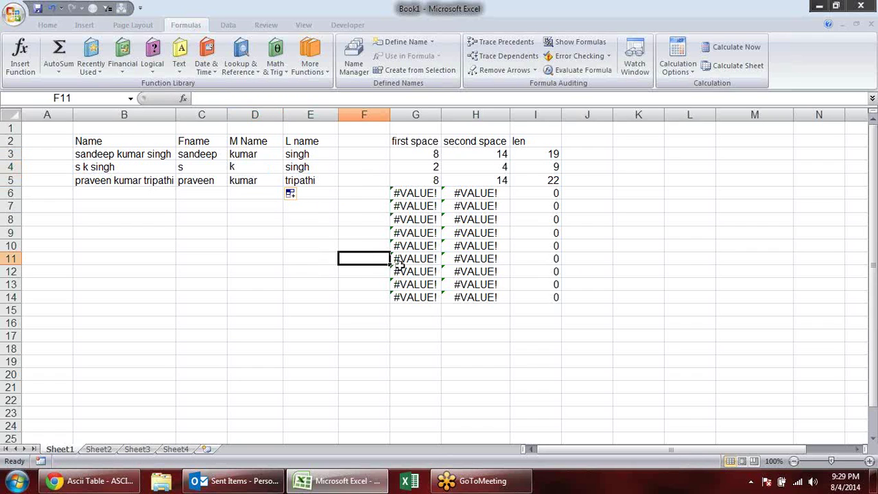
{"action": "left_click", "coordinate": [260, 181]}
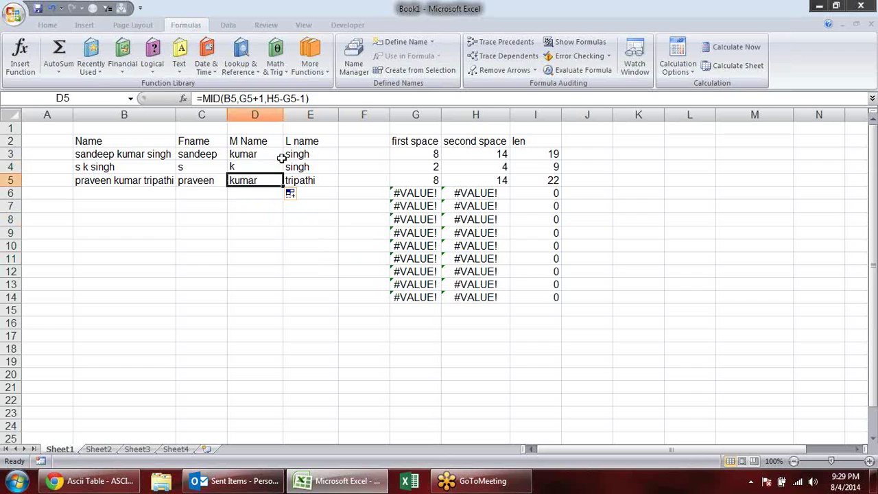
{"action": "left_click", "coordinate": [277, 153]}
{"action": "left_click", "coordinate": [297, 153]}
{"action": "left_click", "coordinate": [300, 169]}
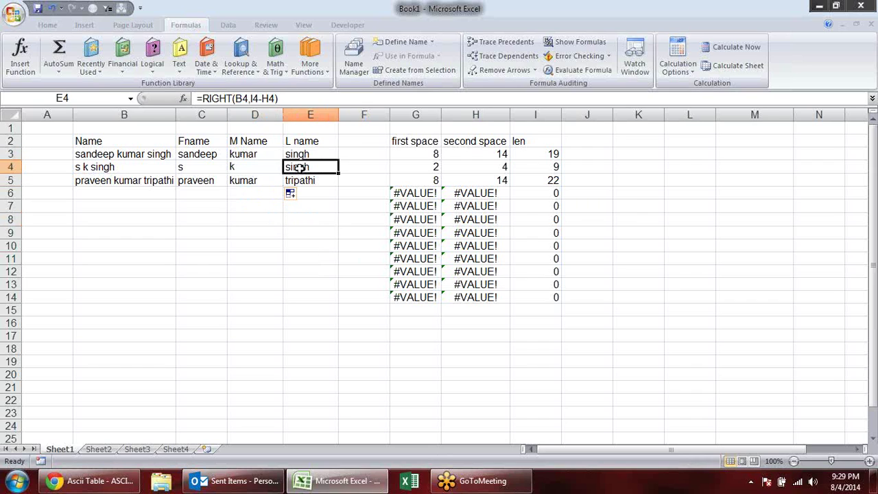
{"action": "left_click", "coordinate": [298, 183]}
{"action": "left_click", "coordinate": [254, 181]}
{"action": "left_click", "coordinate": [255, 168]}
{"action": "left_click", "coordinate": [253, 153]}
{"action": "left_click", "coordinate": [191, 153]}
{"action": "left_click", "coordinate": [199, 168]}
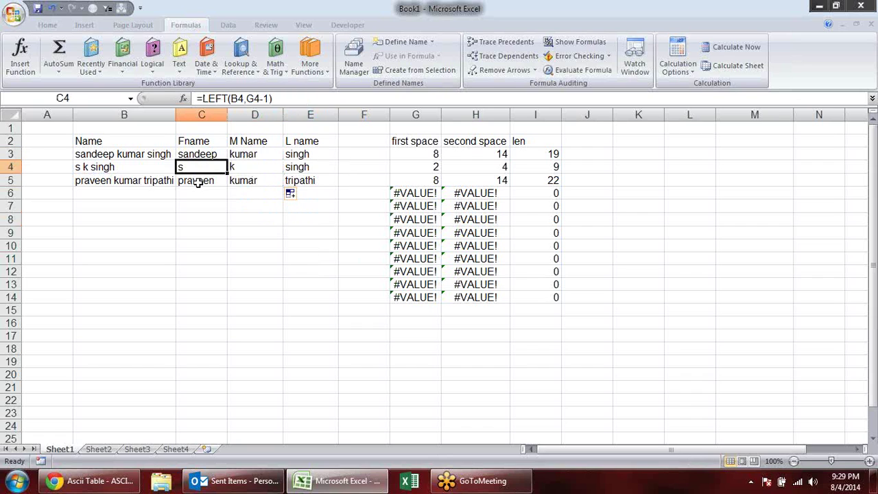
{"action": "left_click", "coordinate": [197, 182]}
{"action": "left_click", "coordinate": [264, 181]}
{"action": "left_click", "coordinate": [301, 181]}
{"action": "left_click", "coordinate": [306, 169]}
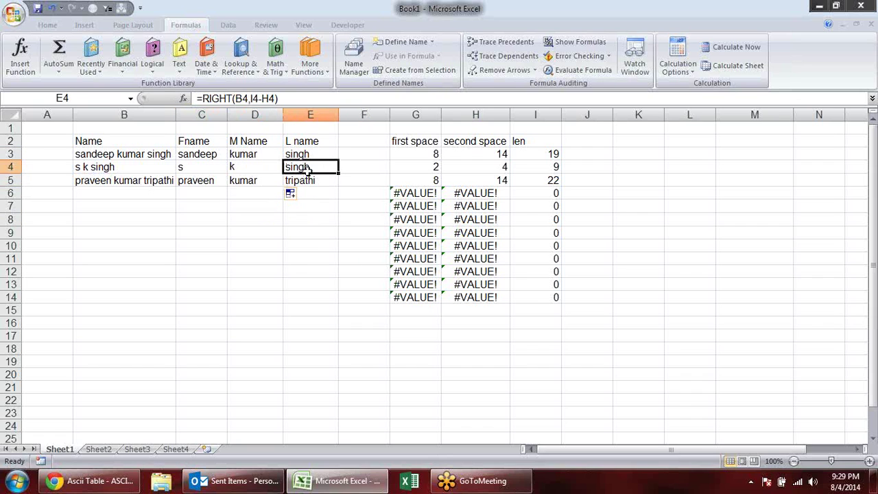
{"action": "left_click", "coordinate": [259, 181]}
{"action": "left_click", "coordinate": [210, 169]}
{"action": "left_click", "coordinate": [209, 156]}
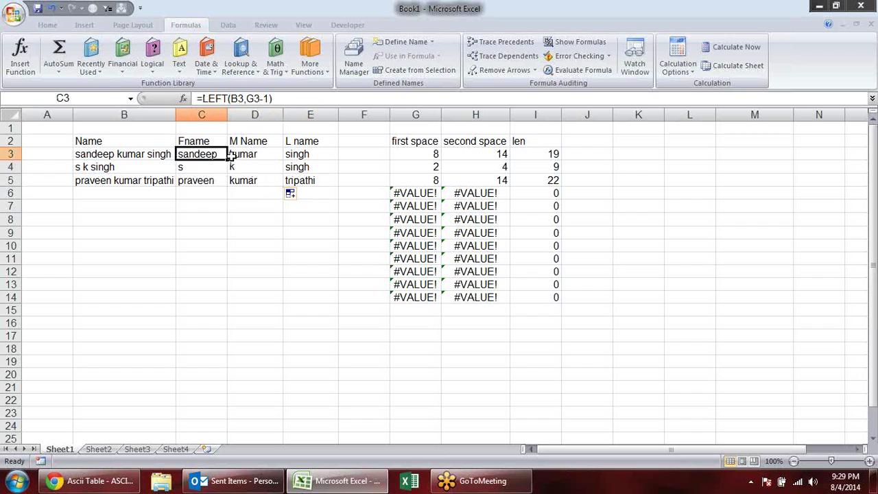
{"action": "left_click", "coordinate": [233, 155]}
{"action": "left_click", "coordinate": [299, 154]}
{"action": "left_click", "coordinate": [306, 168]}
{"action": "left_click", "coordinate": [265, 169]}
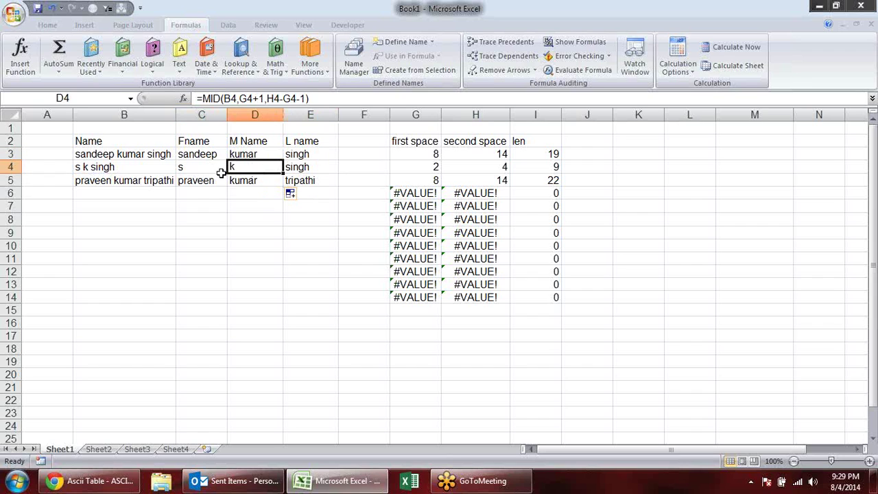
{"action": "left_click", "coordinate": [205, 172]}
{"action": "left_click", "coordinate": [206, 181]}
{"action": "left_click", "coordinate": [246, 181]}
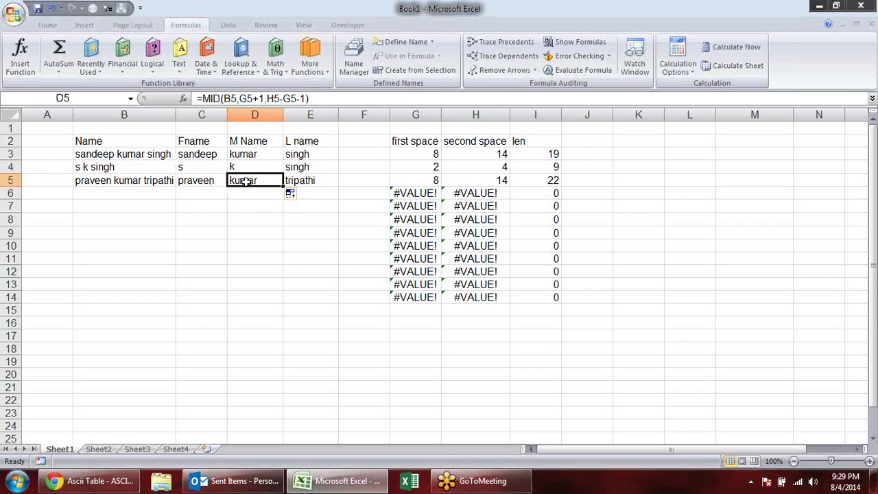
{"action": "left_click", "coordinate": [318, 179]}
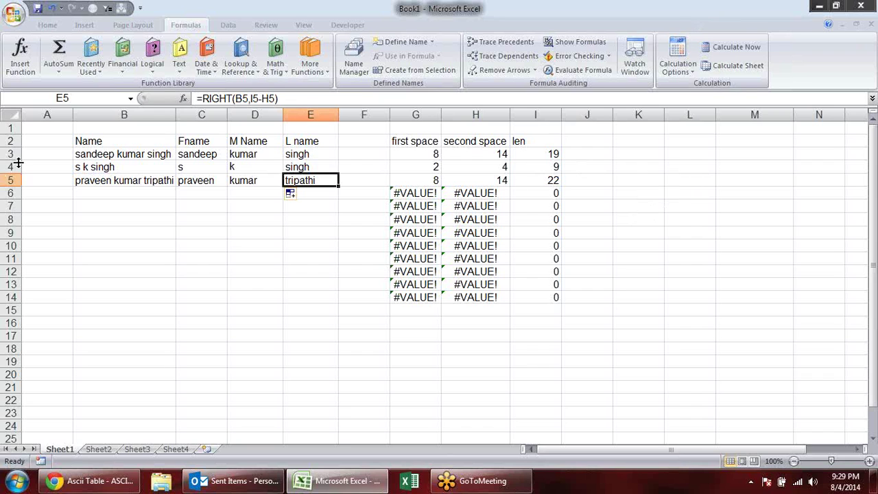
{"action": "left_click", "coordinate": [245, 223]}
{"action": "double_click", "coordinate": [194, 156]}
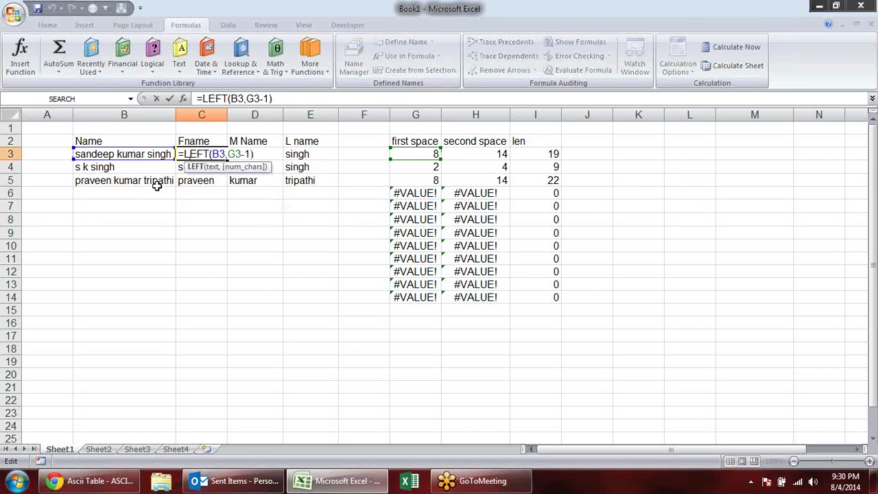
{"action": "left_click", "coordinate": [196, 168]}
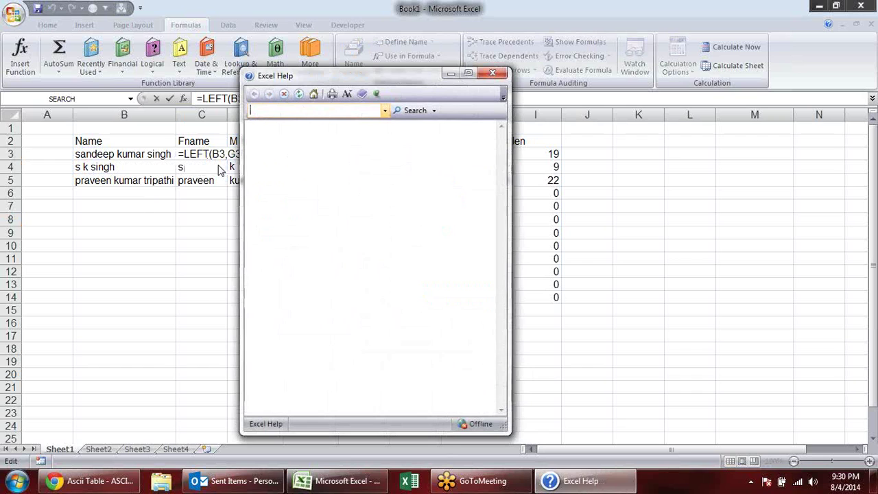
{"action": "left_click", "coordinate": [491, 73]}
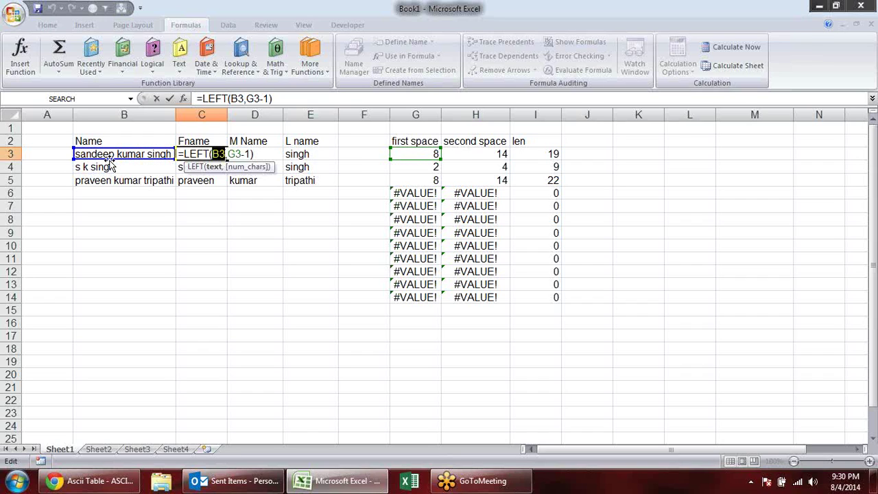
{"action": "double_click", "coordinate": [240, 153]}
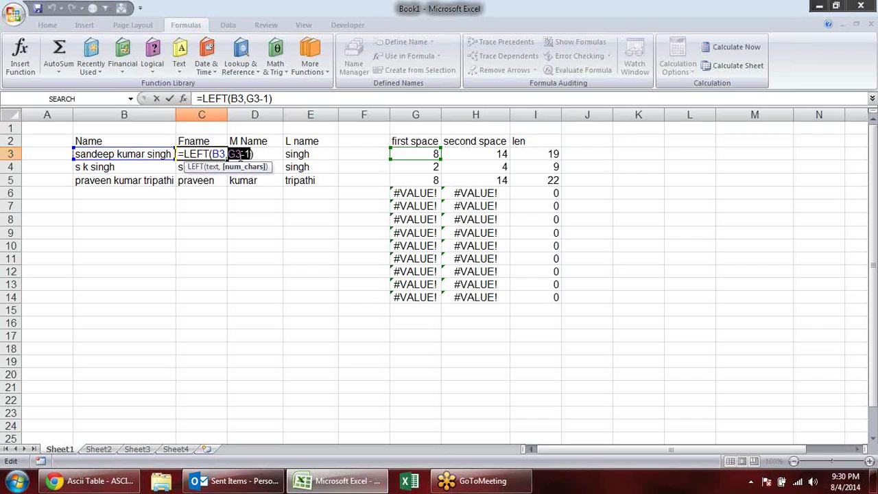
{"action": "key", "text": "Return"}
{"action": "double_click", "coordinate": [334, 154]}
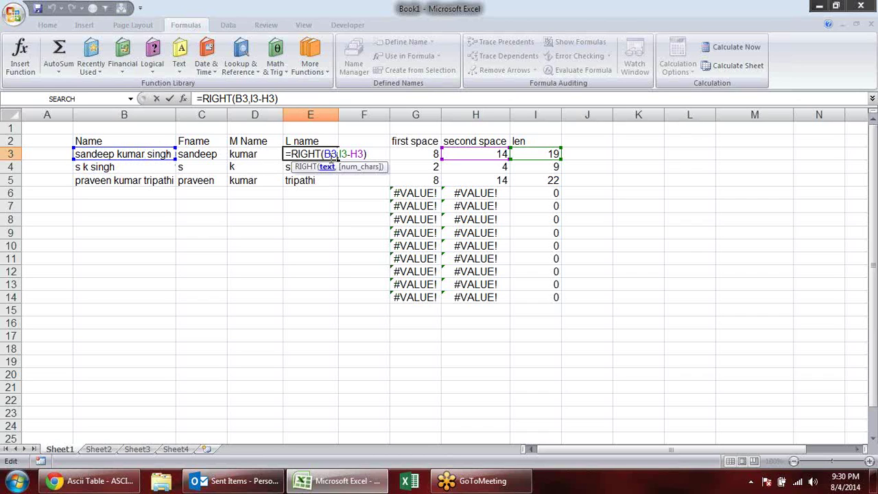
{"action": "double_click", "coordinate": [330, 154]}
{"action": "left_click", "coordinate": [355, 167]}
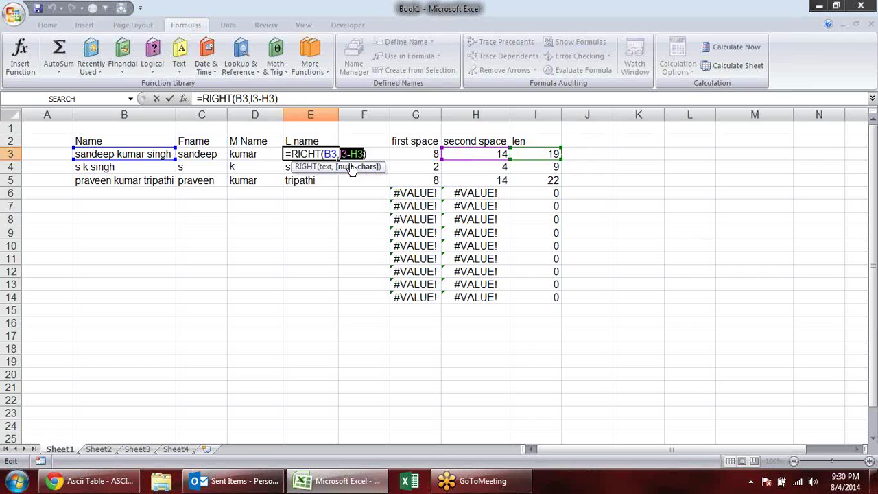
{"action": "key", "text": "Return"}
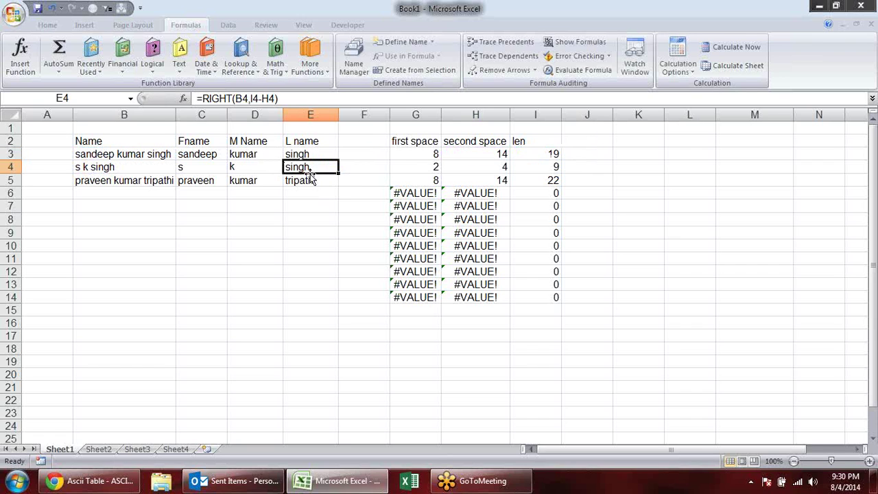
{"action": "double_click", "coordinate": [257, 151]}
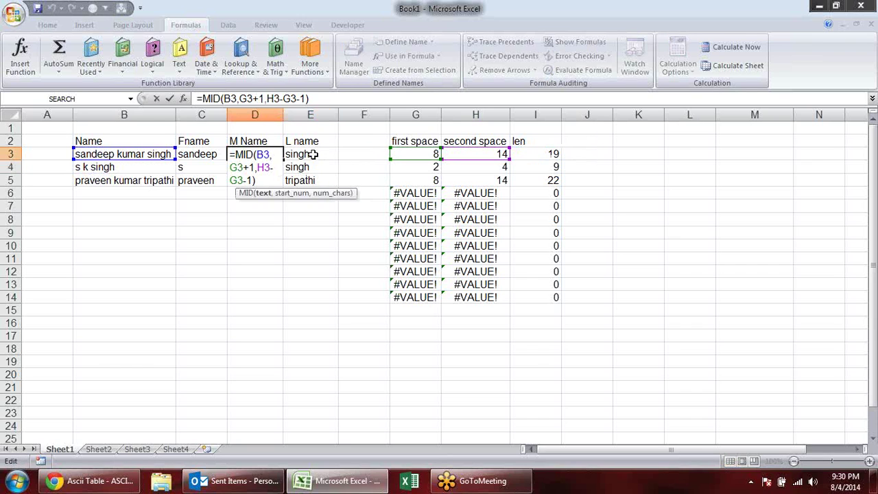
- Widen the M Name column D so its formula fits on one line
{"action": "left_click", "coordinate": [290, 111]}
{"action": "key", "text": "Escape"}
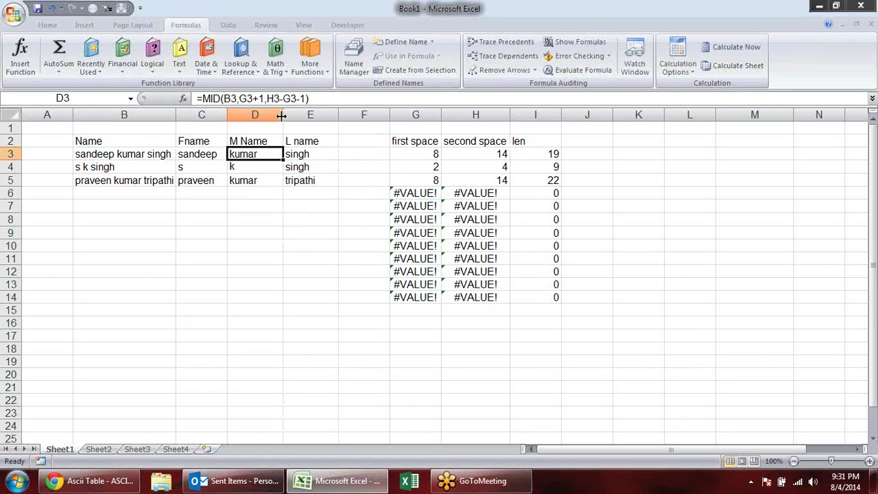
{"action": "left_click_drag", "start_coordinate": [282, 115], "coordinate": [326, 114]}
{"action": "double_click", "coordinate": [292, 154]}
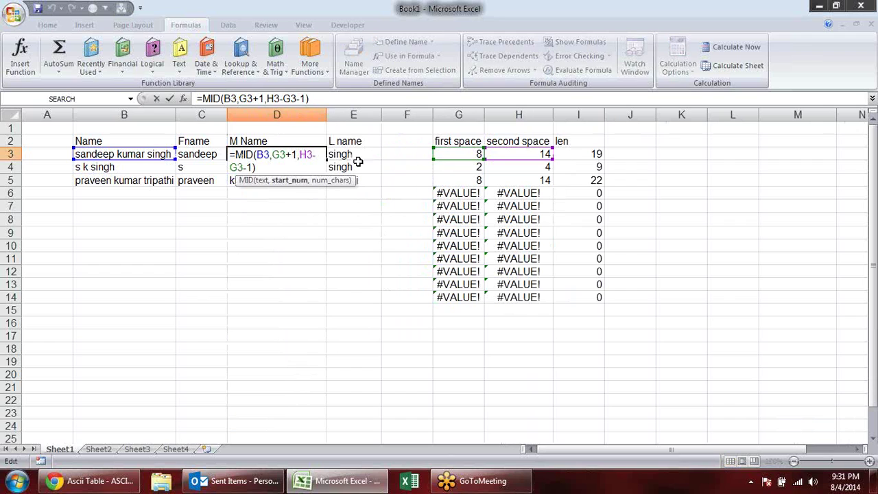
{"action": "key", "text": "Escape"}
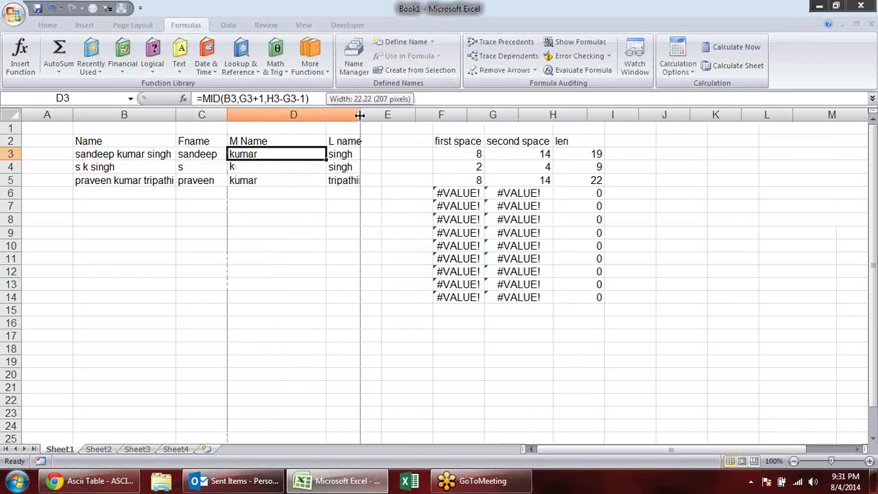
{"action": "left_click_drag", "start_coordinate": [326, 115], "coordinate": [360, 115]}
- Review the MID formula's arguments B3, G3+1 and H3-G3-1 in D3
{"action": "double_click", "coordinate": [321, 152]}
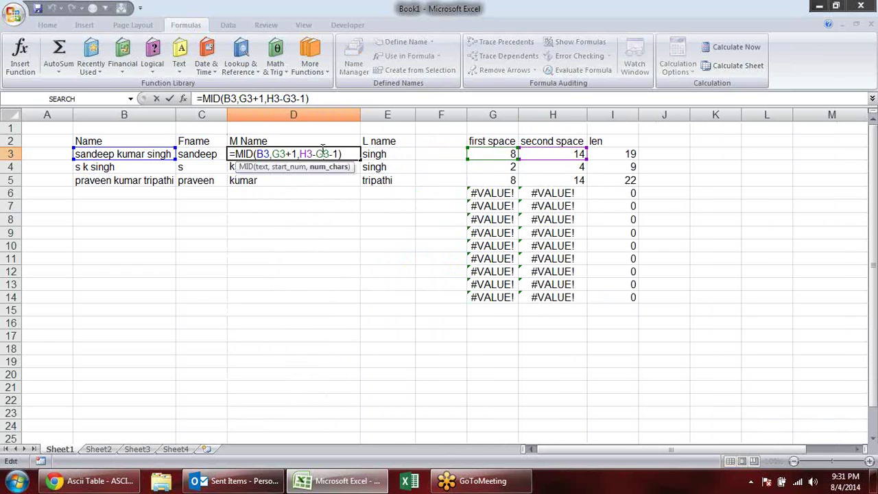
{"action": "left_click", "coordinate": [255, 166]}
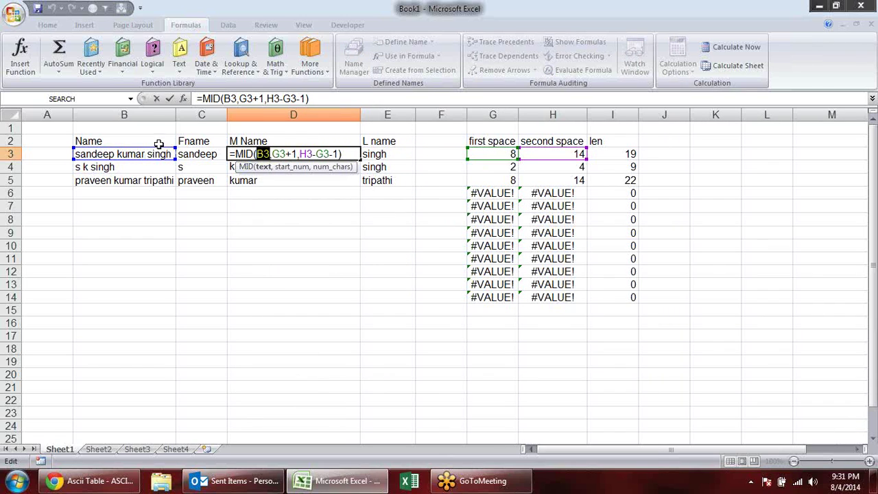
{"action": "left_click", "coordinate": [295, 168]}
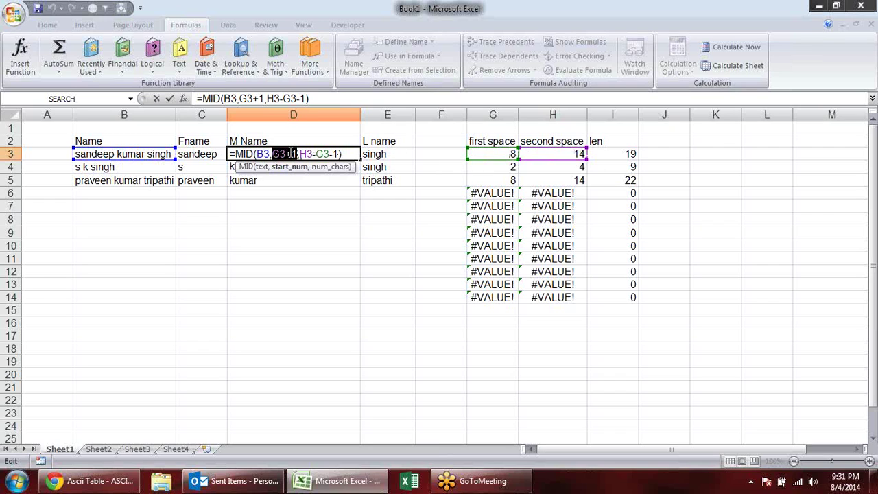
{"action": "left_click", "coordinate": [333, 169]}
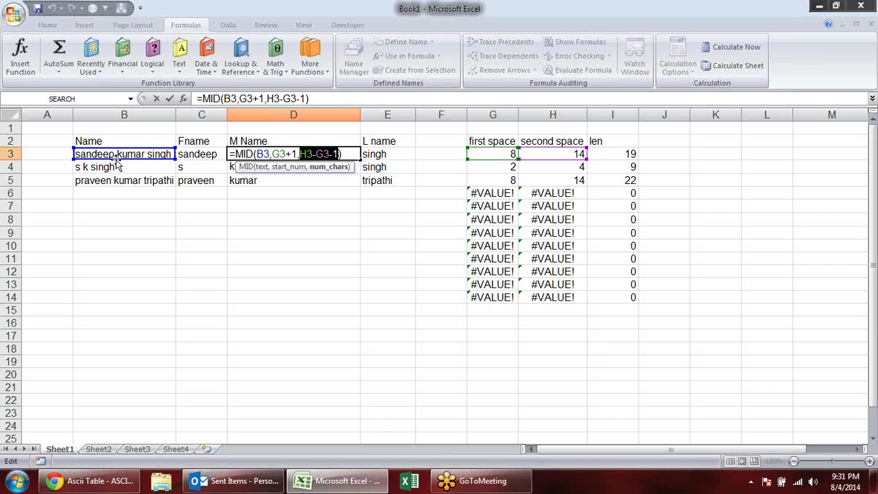
{"action": "left_click", "coordinate": [306, 154]}
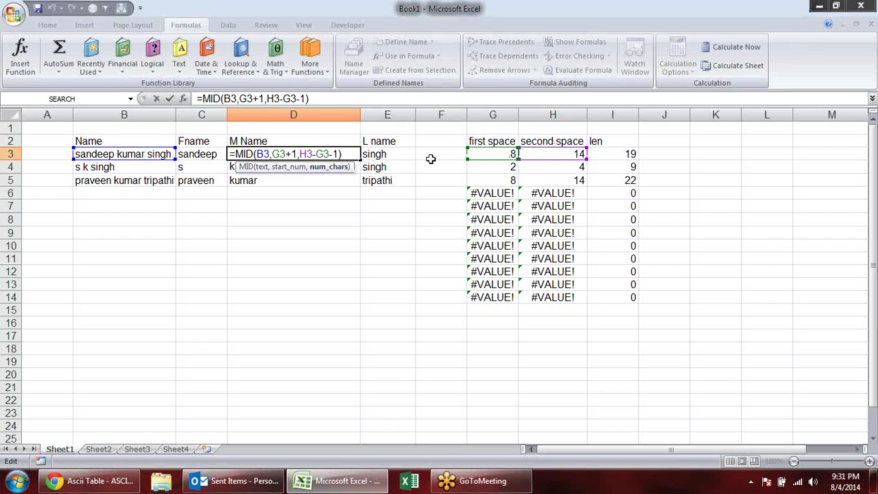
{"action": "left_click", "coordinate": [340, 167]}
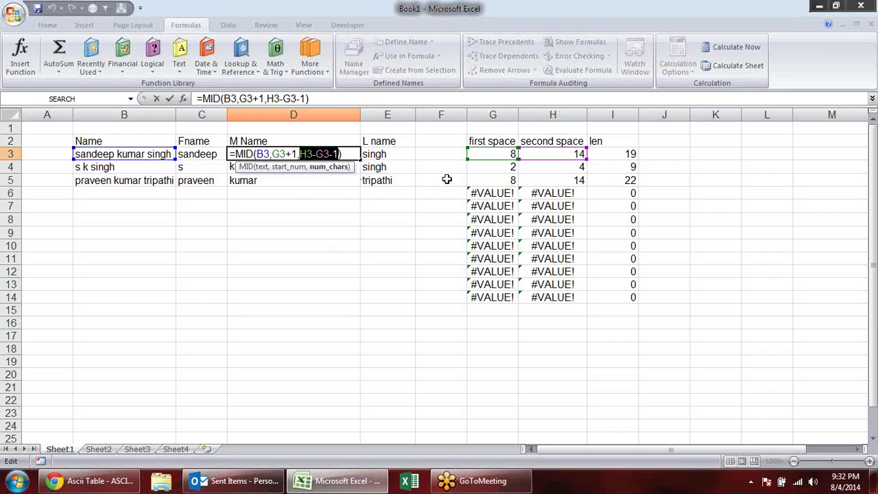
{"action": "key", "text": "Right"}
{"action": "key", "text": "ctrl+Return"}
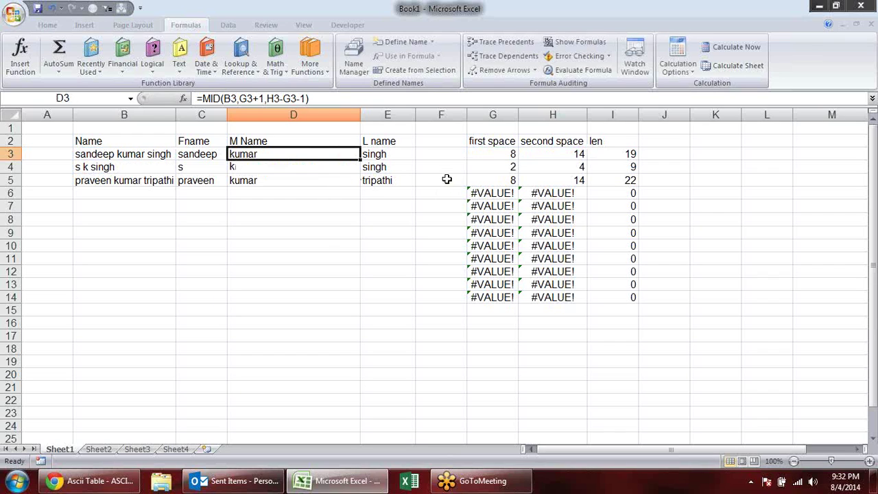
{"action": "left_click", "coordinate": [332, 180]}
{"action": "left_click", "coordinate": [334, 164]}
{"action": "left_click", "coordinate": [331, 154]}
{"action": "left_click", "coordinate": [386, 154]}
{"action": "left_click", "coordinate": [393, 180]}
{"action": "left_click", "coordinate": [309, 178]}
{"action": "left_click", "coordinate": [279, 157]}
{"action": "left_click", "coordinate": [191, 152]}
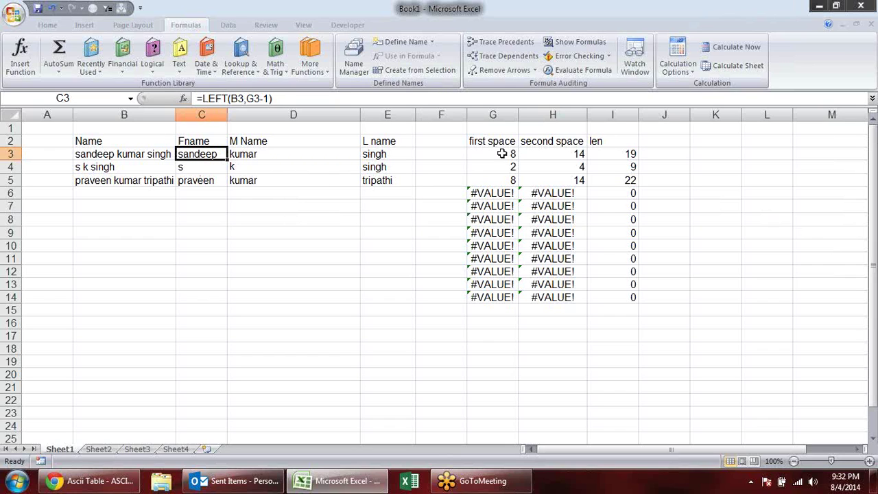
{"action": "mouse_move", "coordinate": [520, 153]}
{"action": "left_mouse_down"}
{"action": "mouse_move", "coordinate": [613, 165]}
{"action": "mouse_move", "coordinate": [621, 183]}
{"action": "left_mouse_up"}
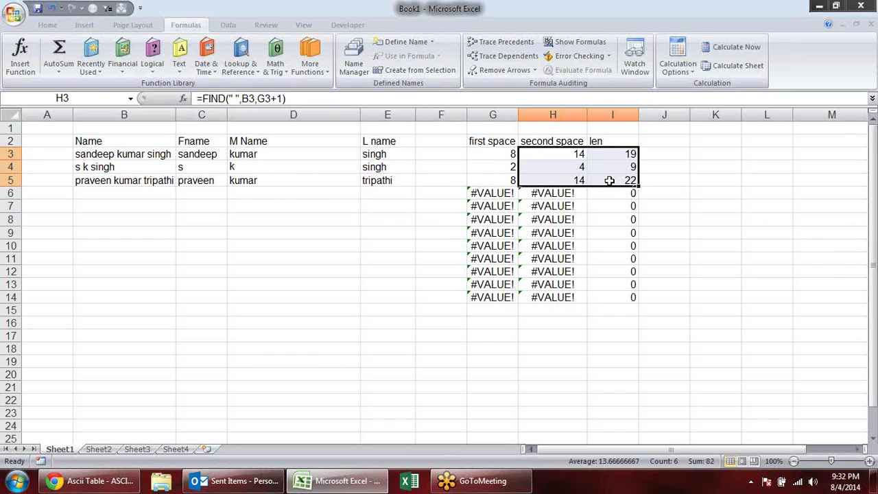
{"action": "left_click_drag", "start_coordinate": [491, 155], "coordinate": [626, 180]}
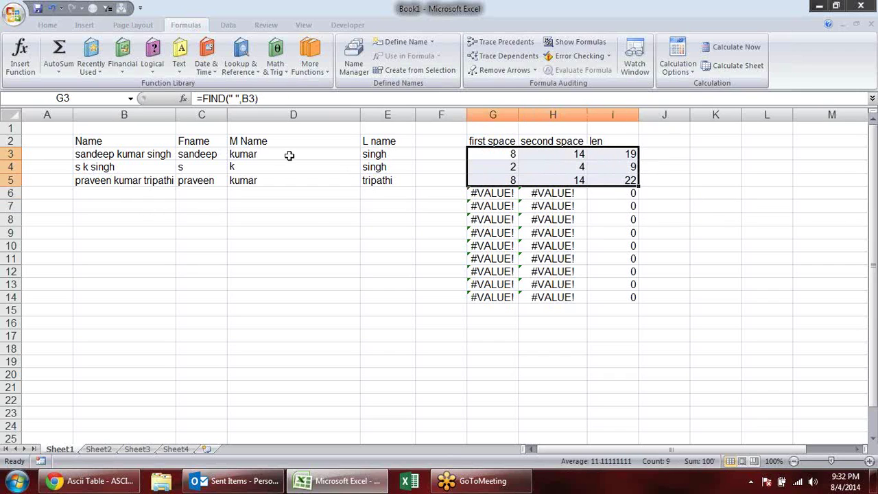
{"action": "left_click", "coordinate": [200, 156]}
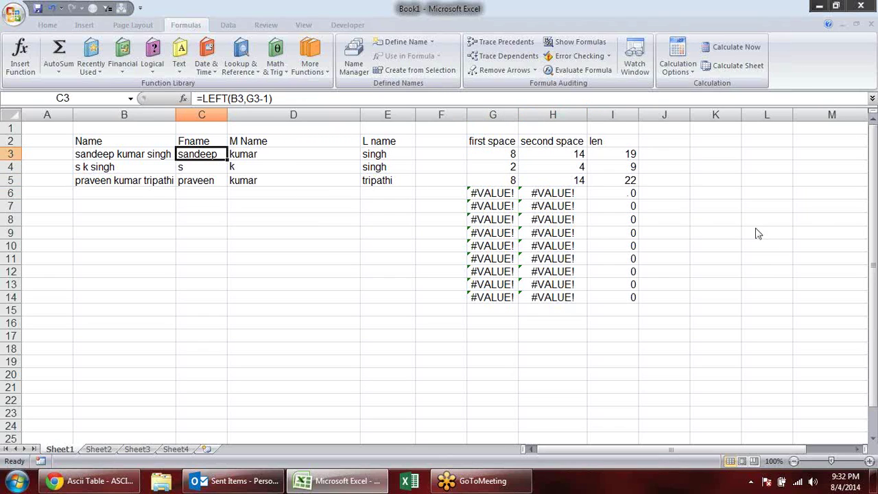
{"action": "left_click", "coordinate": [487, 154]}
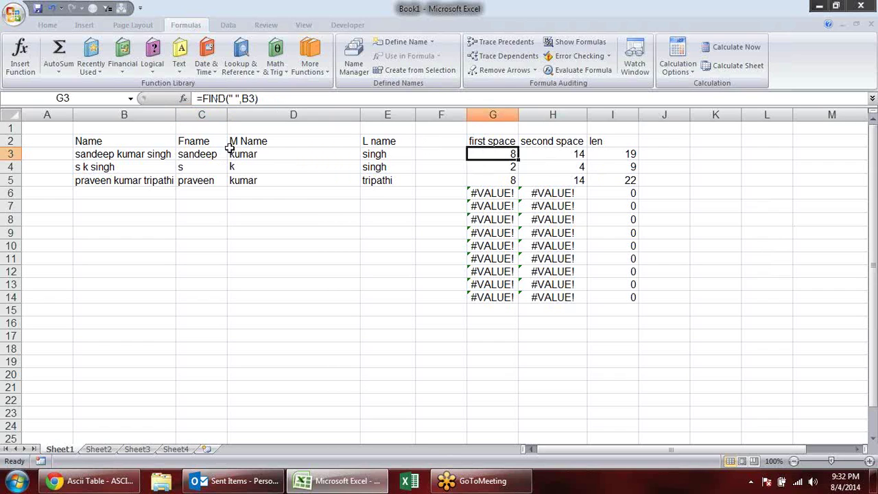
- Review the first-space formula in G3 and the second-space formula in H3
{"action": "double_click", "coordinate": [504, 154]}
{"action": "key", "text": "Escape"}
{"action": "double_click", "coordinate": [514, 154]}
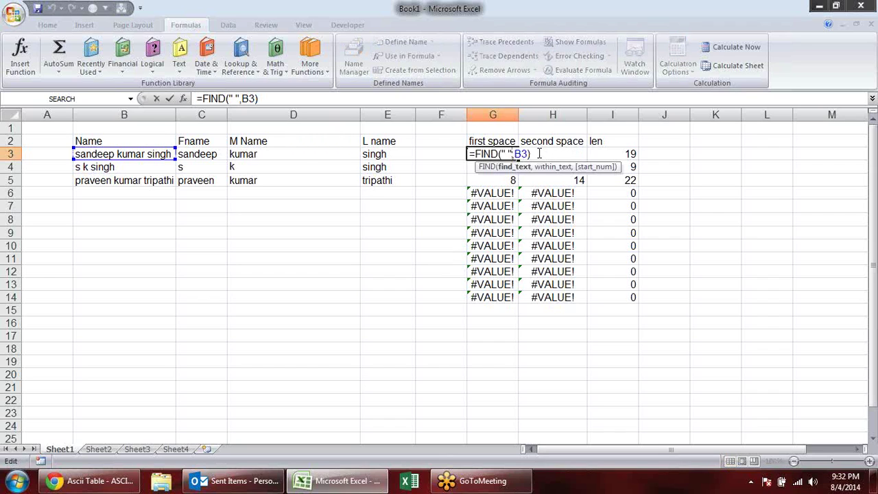
{"action": "key", "text": "Escape"}
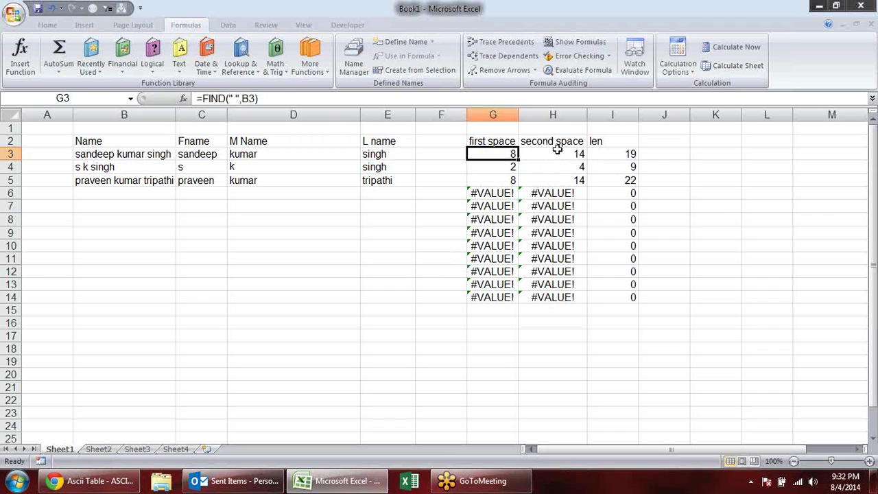
{"action": "left_click", "coordinate": [562, 153]}
{"action": "left_click", "coordinate": [504, 154]}
{"action": "left_click", "coordinate": [552, 144]}
{"action": "double_click", "coordinate": [564, 155]}
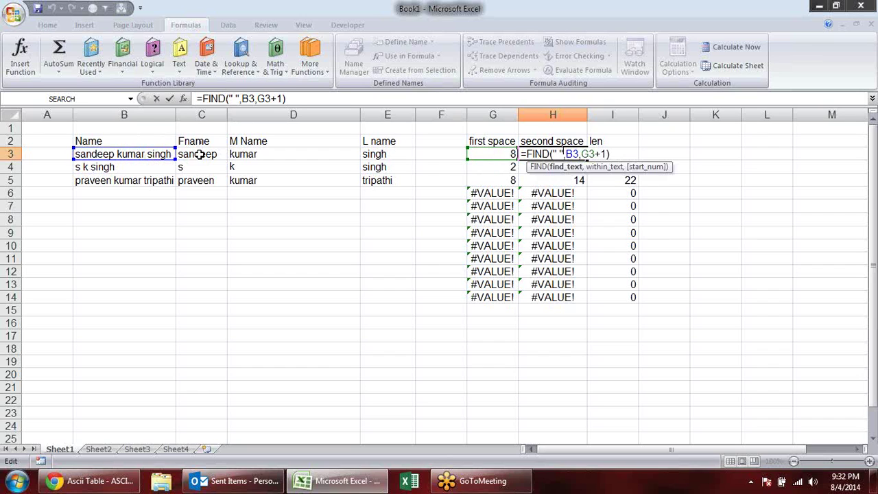
{"action": "key", "text": "Escape"}
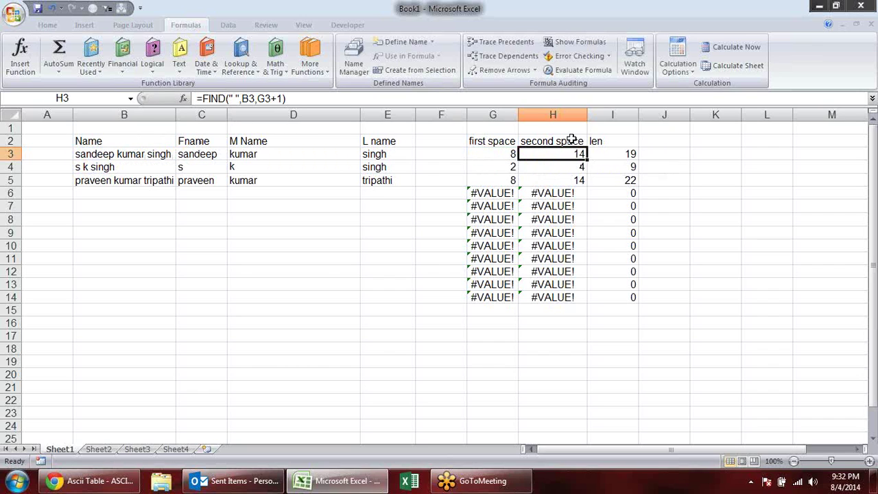
{"action": "double_click", "coordinate": [566, 155]}
{"action": "key", "text": "Escape"}
- Replace G3 in H3's formula with FIND(" ",B3), giving =FIND(" ",B3,FIND(" ",B3)+1)
{"action": "double_click", "coordinate": [508, 154]}
{"action": "left_click_drag", "start_coordinate": [535, 155], "coordinate": [476, 152]}
{"action": "key", "text": "ctrl+c"}
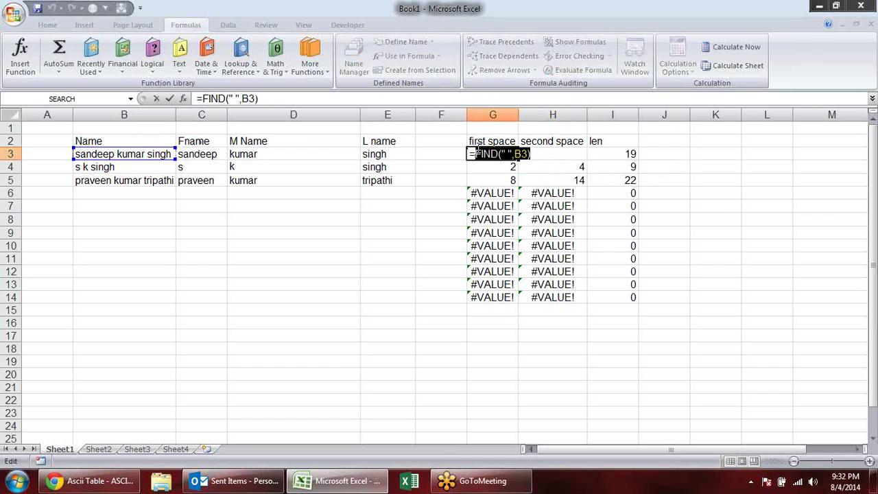
{"action": "key", "text": "Escape"}
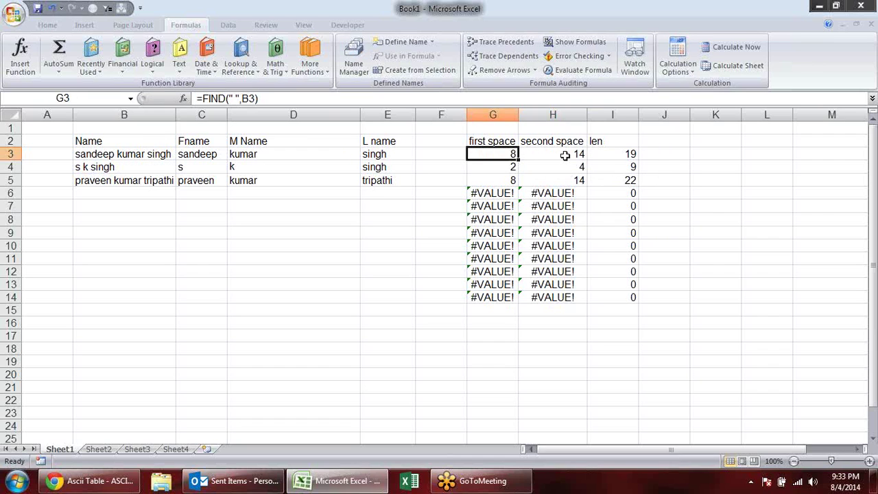
{"action": "double_click", "coordinate": [567, 155]}
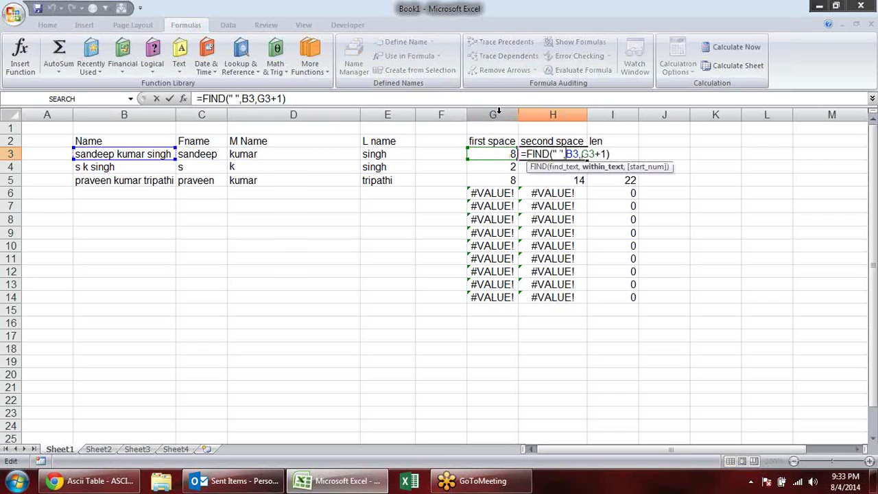
{"action": "double_click", "coordinate": [572, 155]}
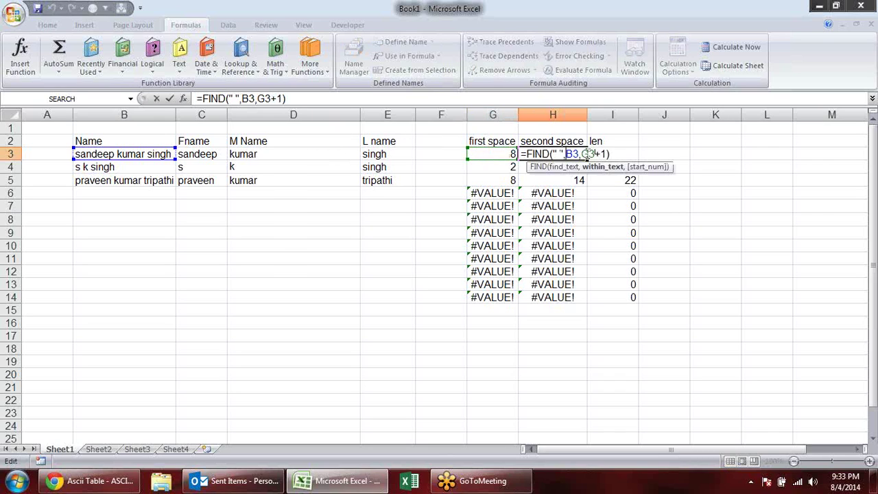
{"action": "double_click", "coordinate": [585, 153]}
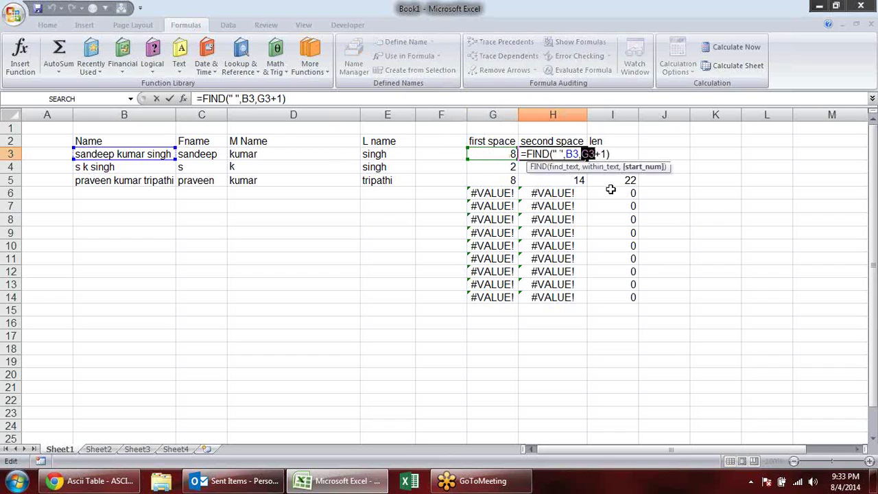
{"action": "key", "text": "ctrl+v"}
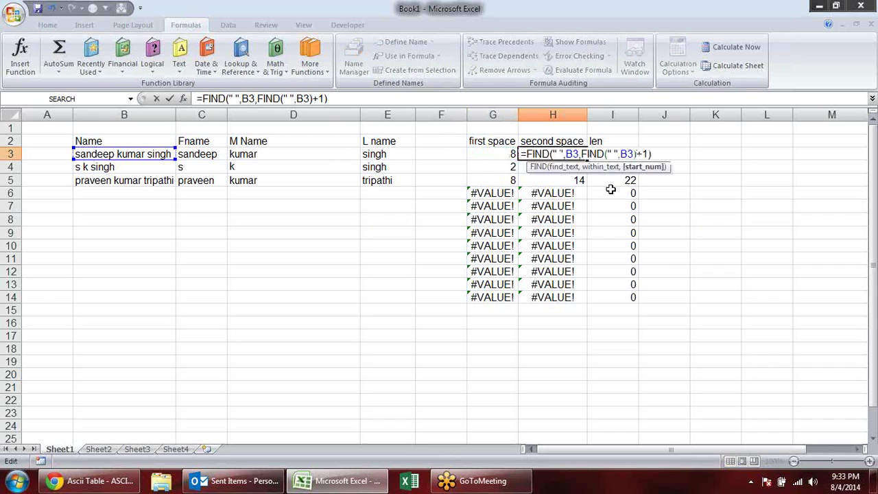
{"action": "key", "text": "Return"}
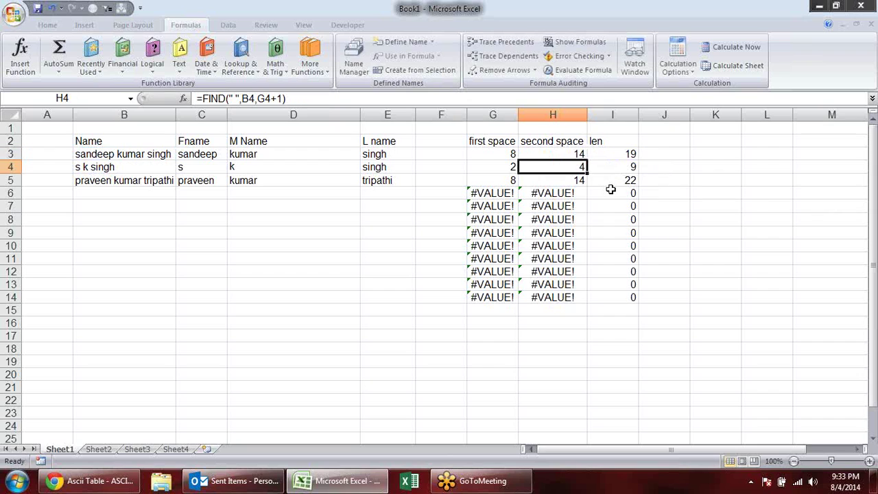
- Check H3's nested formula, still returning 14, and fill it down column H
{"action": "left_click", "coordinate": [554, 155]}
{"action": "double_click", "coordinate": [554, 155]}
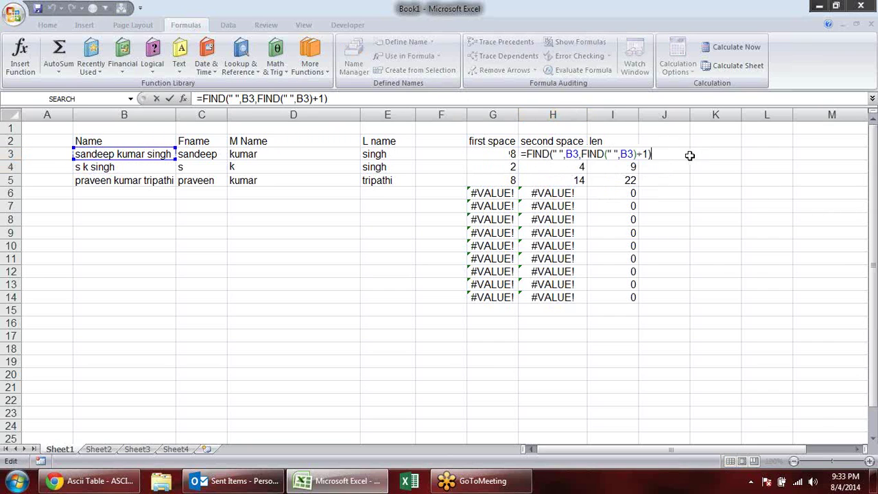
{"action": "key", "text": "Return"}
{"action": "left_click", "coordinate": [576, 155]}
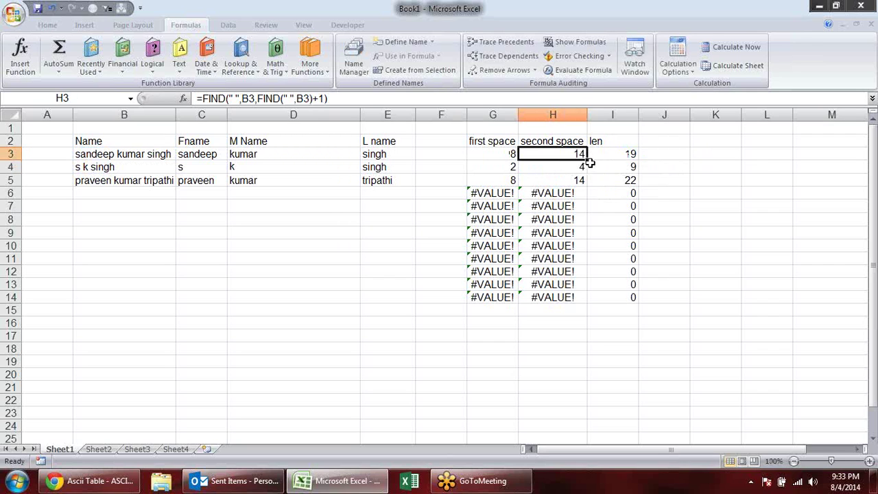
{"action": "double_click", "coordinate": [587, 157]}
{"action": "left_click", "coordinate": [713, 179]}
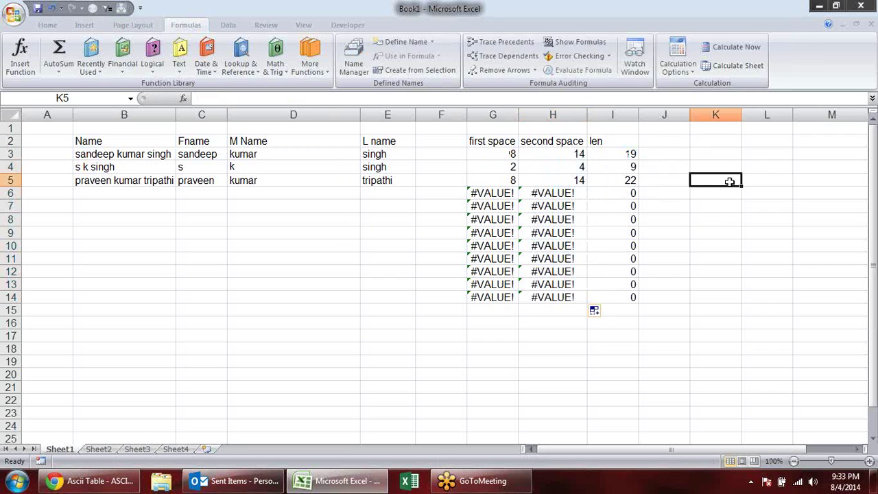
- Review the first-name formula in C3
{"action": "left_click", "coordinate": [492, 152]}
{"action": "left_click", "coordinate": [221, 157]}
{"action": "key", "text": "Right"}
{"action": "key", "text": "Right"}
{"action": "double_click", "coordinate": [199, 156]}
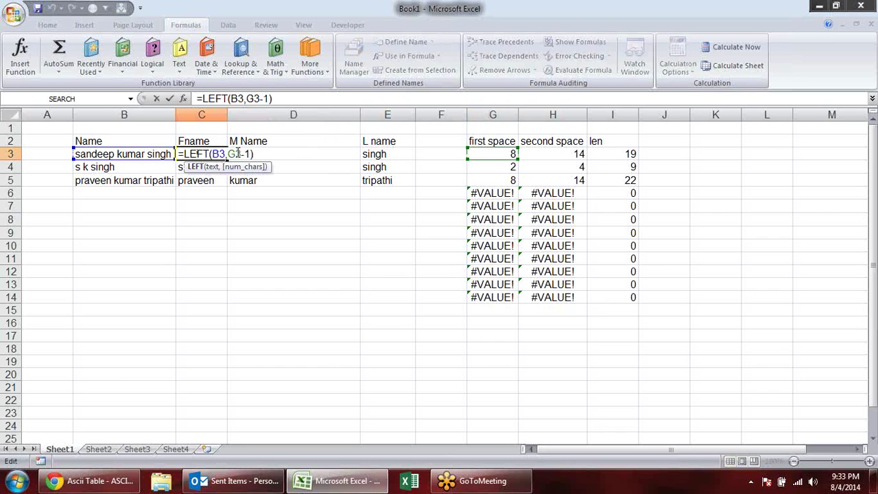
{"action": "key", "text": "Escape"}
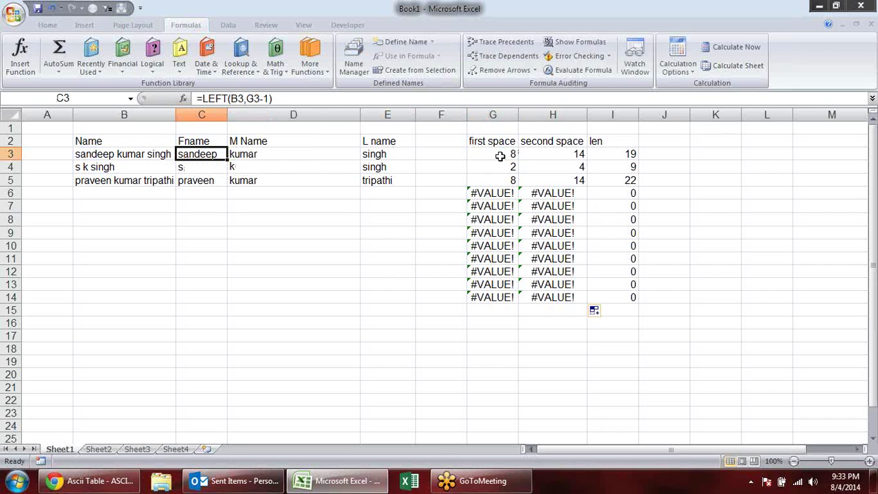
- Change C3 to =LEFT(B3,FIND(" ",B3)-1) and fill it down to C5
{"action": "double_click", "coordinate": [203, 153]}
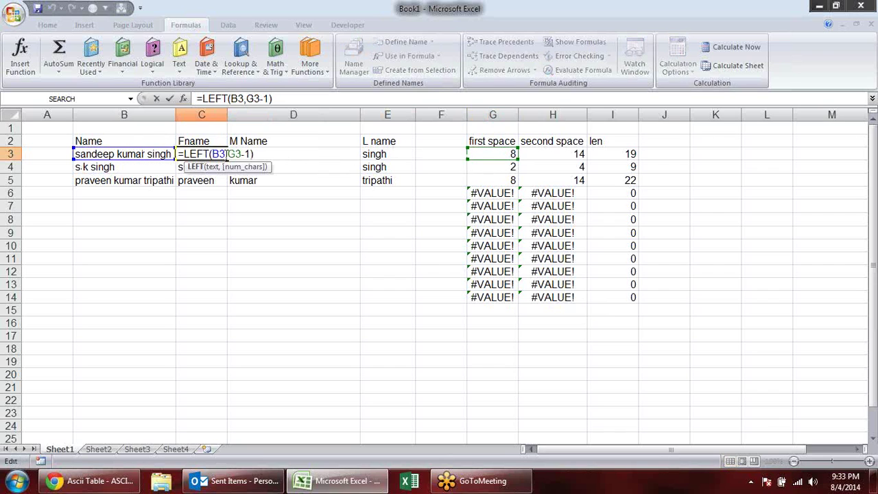
{"action": "left_click_drag", "start_coordinate": [240, 154], "coordinate": [227, 154]}
{"action": "key", "text": "ctrl+v"}
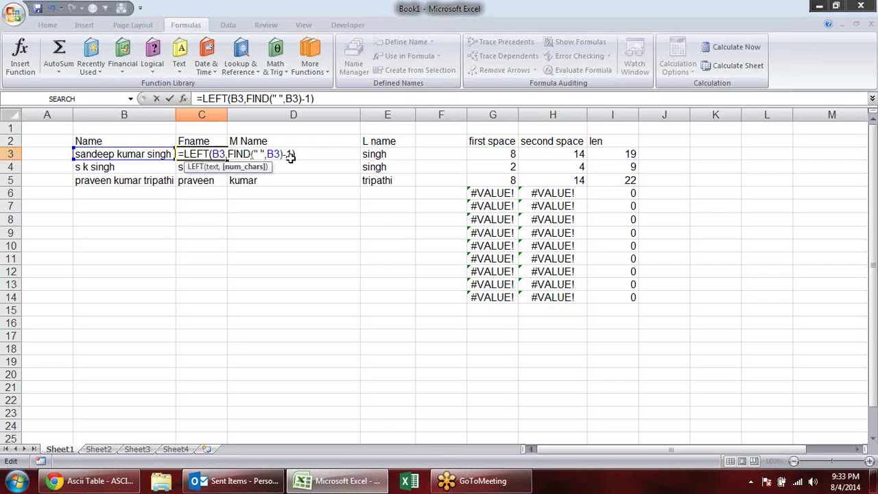
{"action": "key", "text": "Return"}
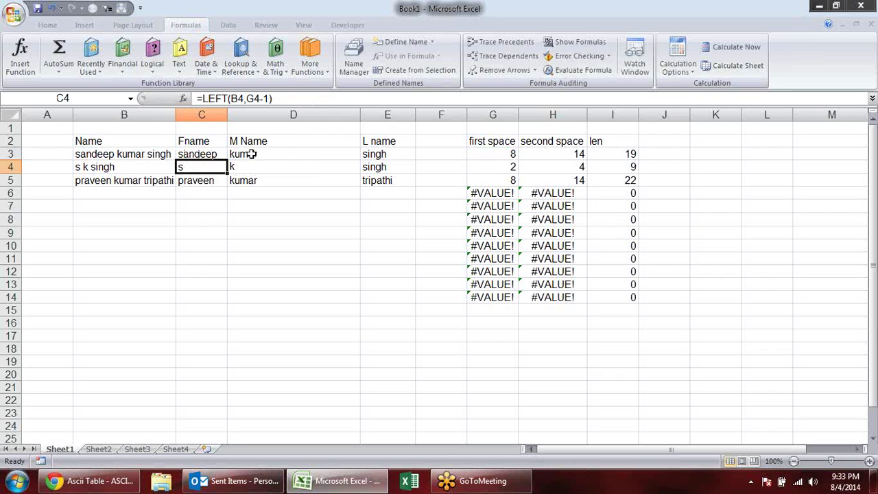
{"action": "left_click", "coordinate": [212, 154]}
{"action": "left_click_drag", "start_coordinate": [228, 158], "coordinate": [223, 186]}
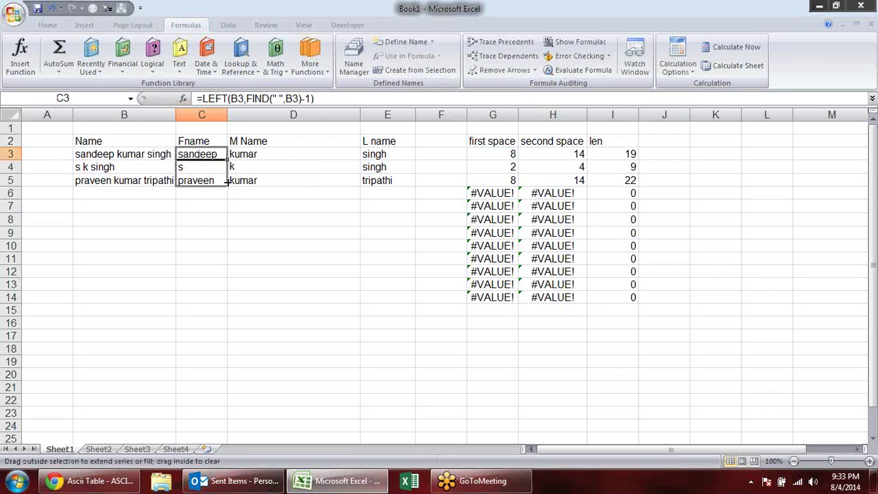
- Review D3's middle-name formula and select the name formulas C3:E3
{"action": "left_click", "coordinate": [294, 153]}
{"action": "double_click", "coordinate": [276, 152]}
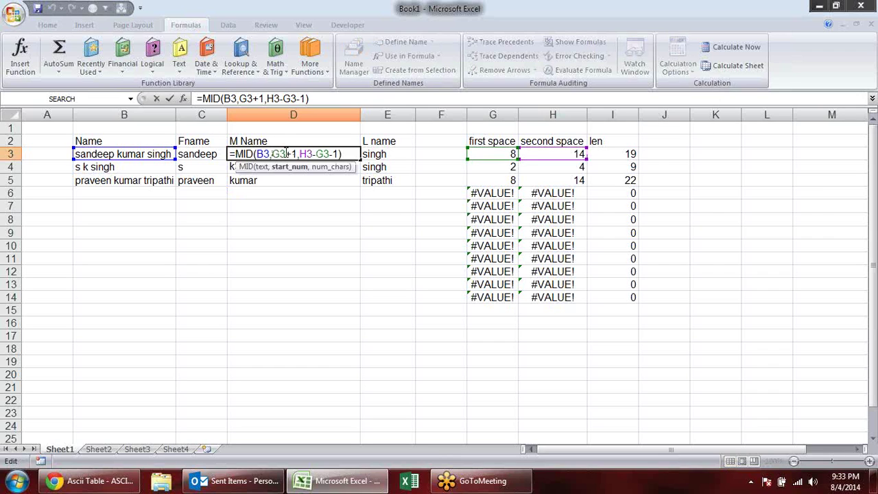
{"action": "key", "text": "Escape"}
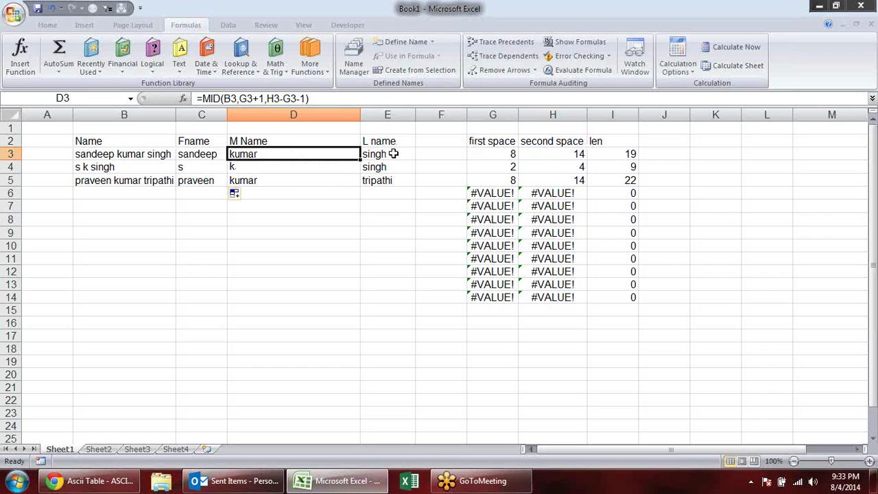
{"action": "left_click_drag", "start_coordinate": [393, 153], "coordinate": [206, 154]}
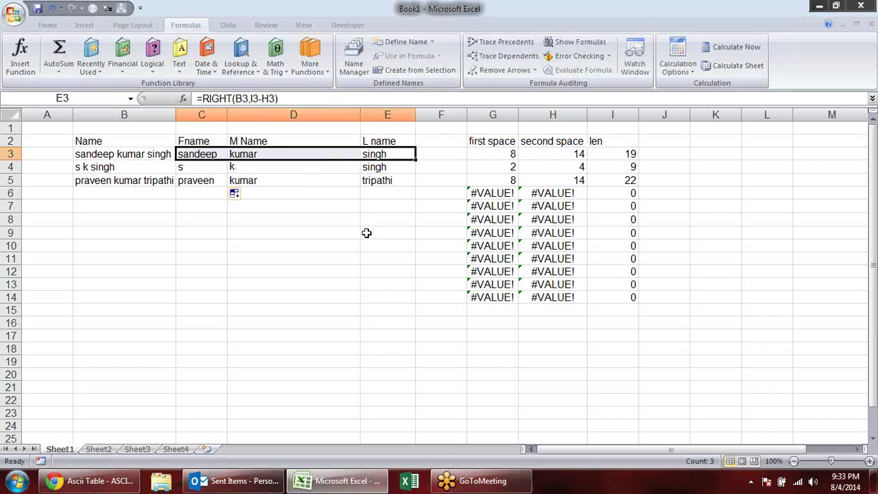
- Replace every G3 in the selected name formulas with FIND(" ",B3) via Find and Replace
{"action": "key", "text": "ctrl+f"}
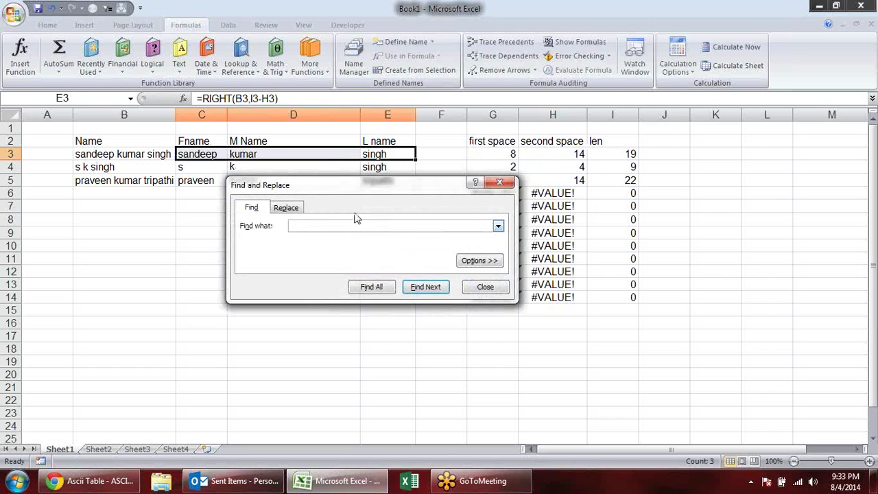
{"action": "left_click", "coordinate": [300, 209]}
{"action": "type", "text": "G3"}
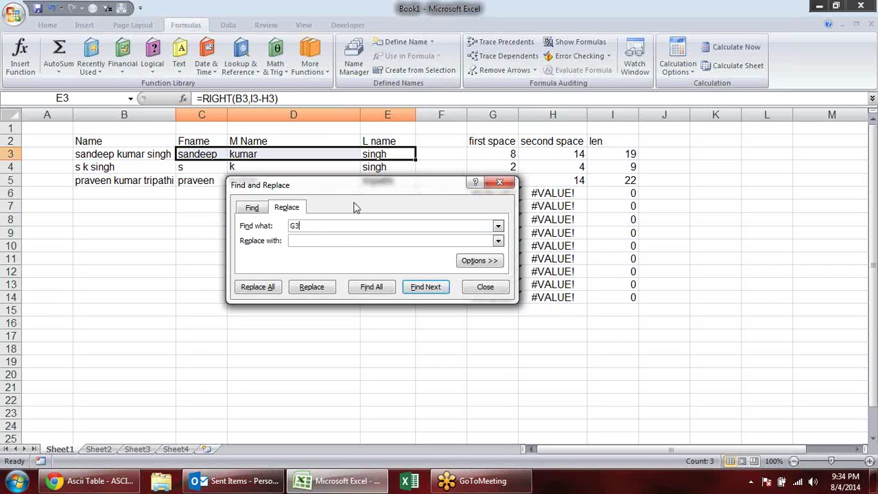
{"action": "left_click", "coordinate": [322, 240]}
{"action": "key", "text": "ctrl+v"}
{"action": "left_click", "coordinate": [244, 288]}
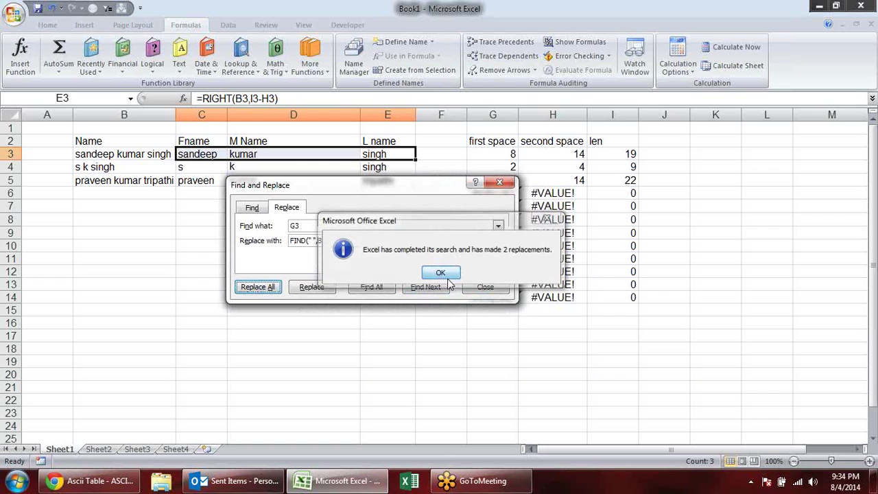
{"action": "left_click", "coordinate": [443, 272]}
{"action": "left_click", "coordinate": [486, 287]}
- Inspect the updated middle-name formula in D3 and last-name formula in E3
{"action": "double_click", "coordinate": [255, 154]}
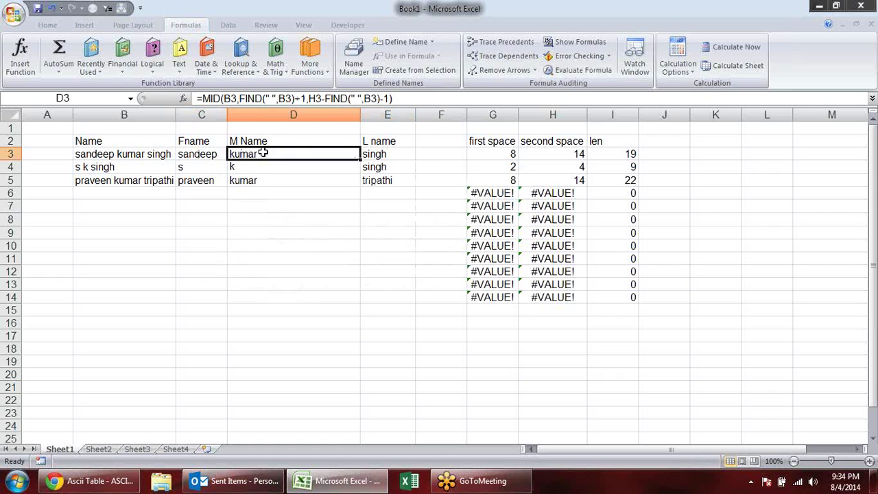
{"action": "left_click", "coordinate": [394, 155]}
{"action": "double_click", "coordinate": [394, 155]}
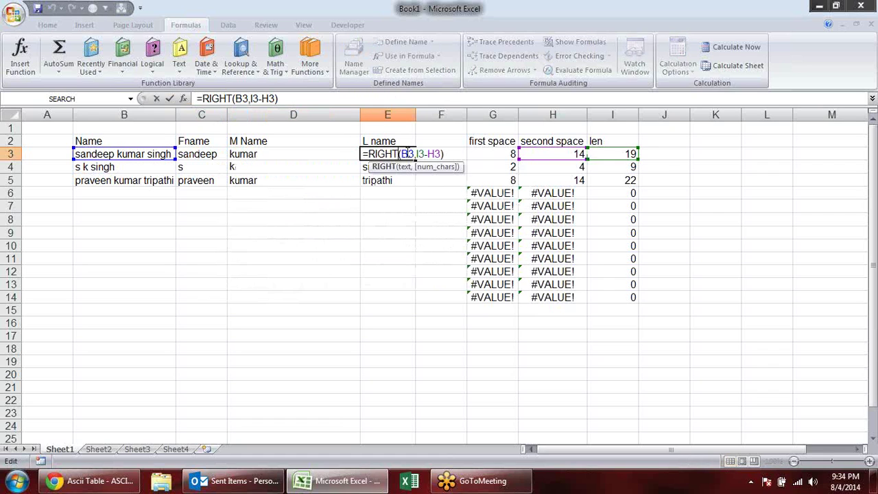
{"action": "key", "text": "Escape"}
{"action": "left_click", "coordinate": [561, 156]}
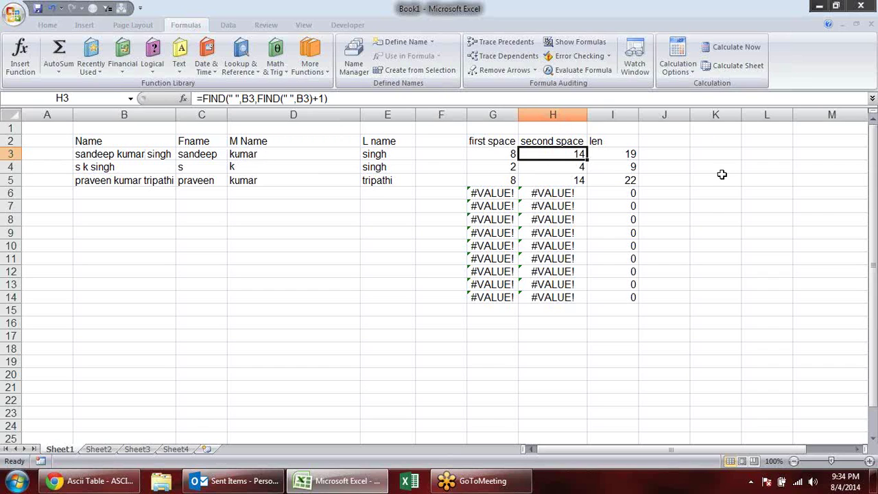
- Replace every H3 in C3:E3 with the copied FIND(" ",B3,FIND(" ",B3)+1)
{"action": "double_click", "coordinate": [574, 151]}
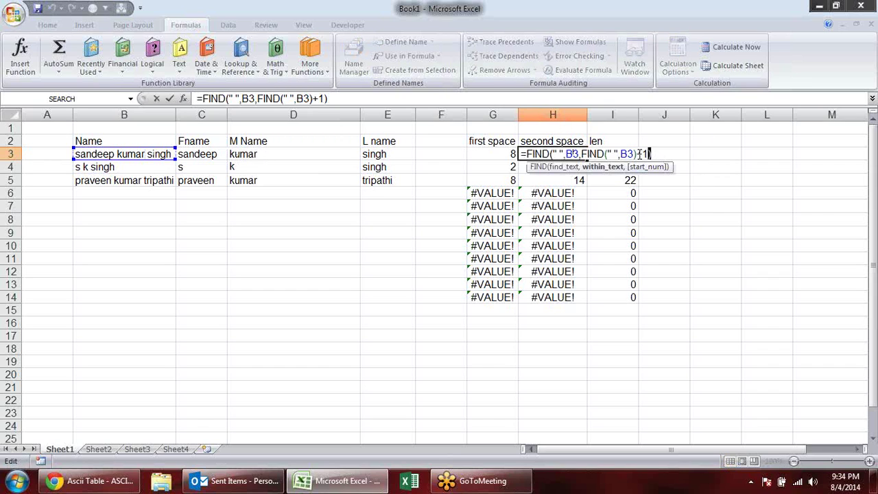
{"action": "left_click_drag", "start_coordinate": [639, 153], "coordinate": [522, 155]}
{"action": "key", "text": "ctrl+c"}
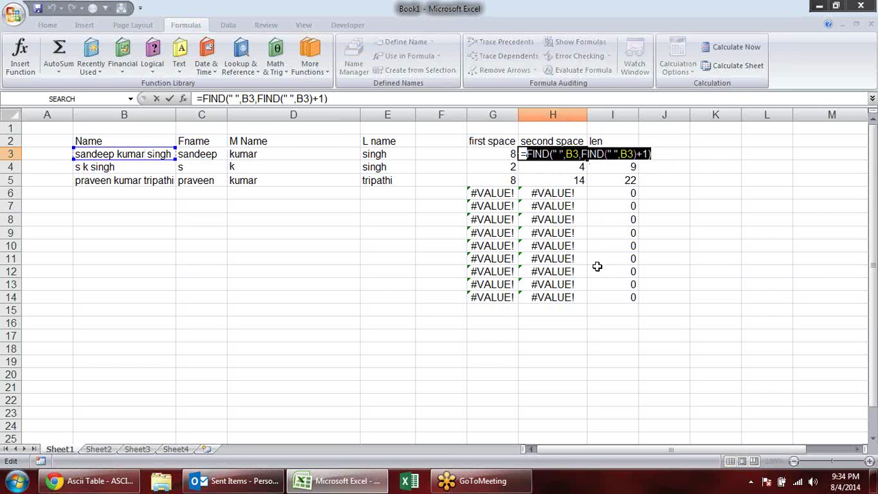
{"action": "key", "text": "Escape"}
{"action": "left_click_drag", "start_coordinate": [381, 153], "coordinate": [187, 153]}
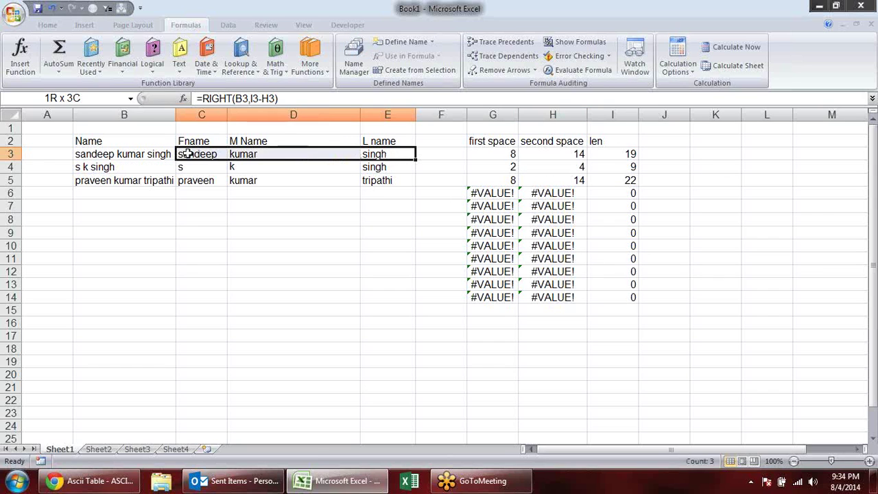
{"action": "key", "text": "ctrl+f"}
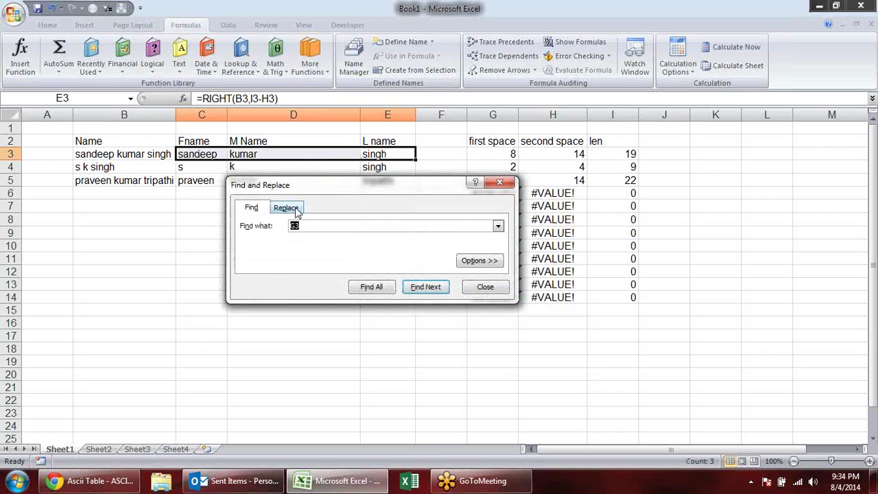
{"action": "left_click", "coordinate": [296, 209]}
{"action": "key", "text": "ctrl+v"}
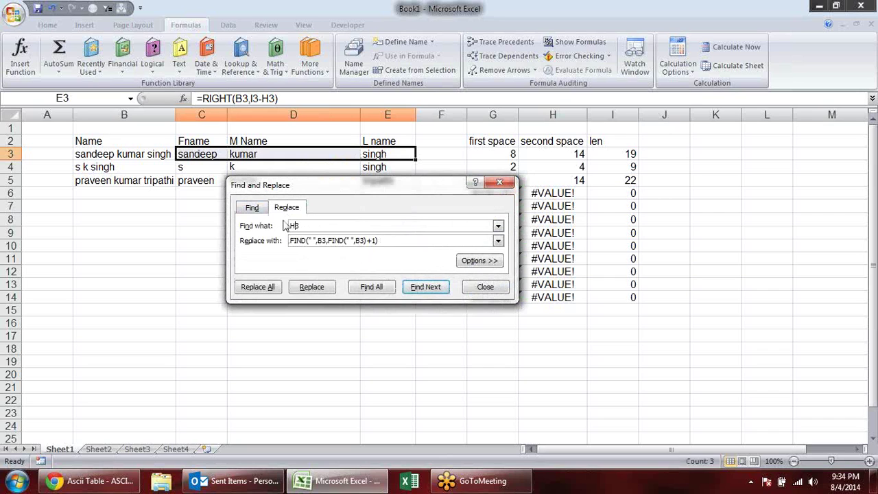
{"action": "left_click", "coordinate": [269, 288]}
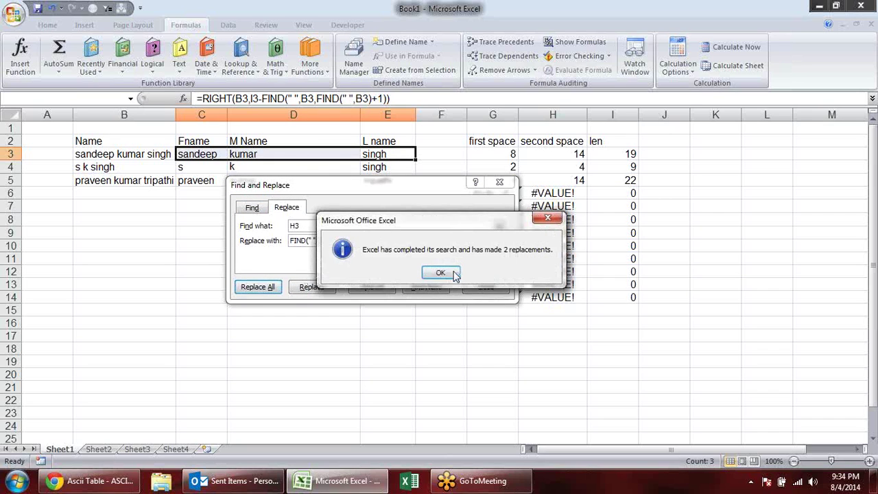
{"action": "key", "text": "Return"}
{"action": "left_click", "coordinate": [486, 287]}
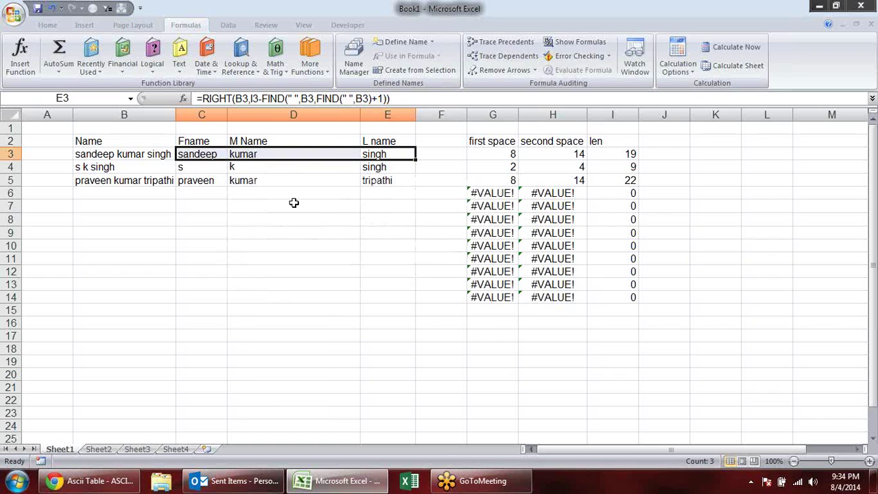
- Inspect the updated first-, middle- and last-name formulas in C3, D3 and E3
{"action": "left_click", "coordinate": [294, 204]}
{"action": "left_click", "coordinate": [209, 155]}
{"action": "double_click", "coordinate": [209, 155]}
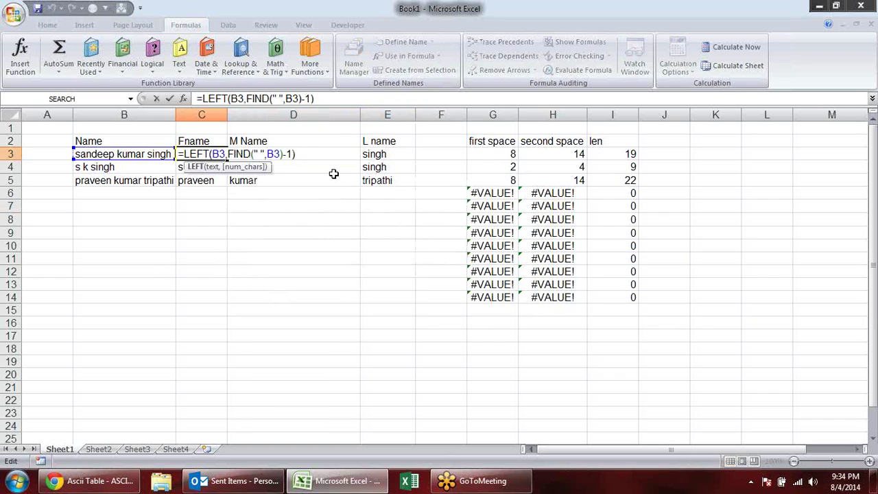
{"action": "key", "text": "Escape"}
{"action": "double_click", "coordinate": [321, 155]}
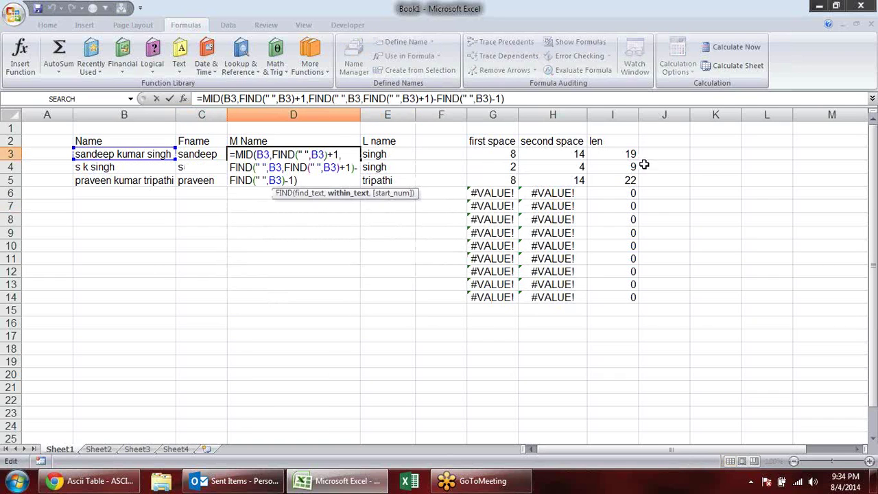
{"action": "key", "text": "Escape"}
{"action": "double_click", "coordinate": [400, 152]}
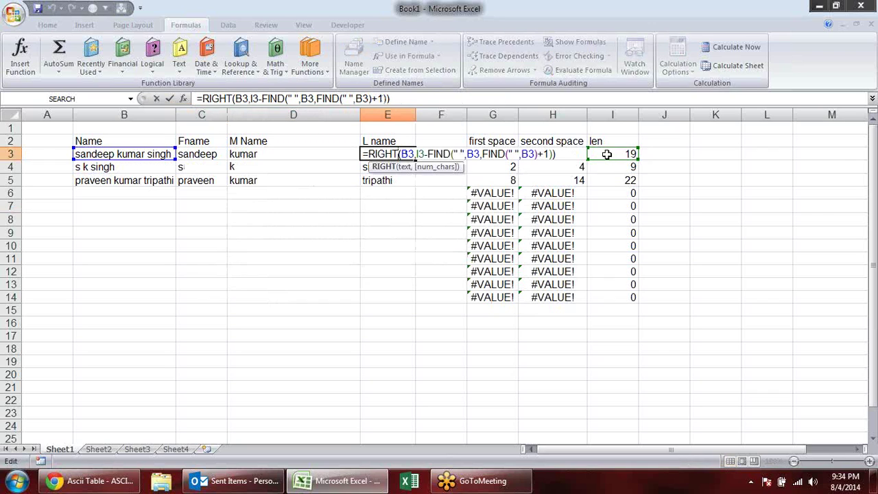
{"action": "key", "text": "Escape"}
{"action": "double_click", "coordinate": [608, 154]}
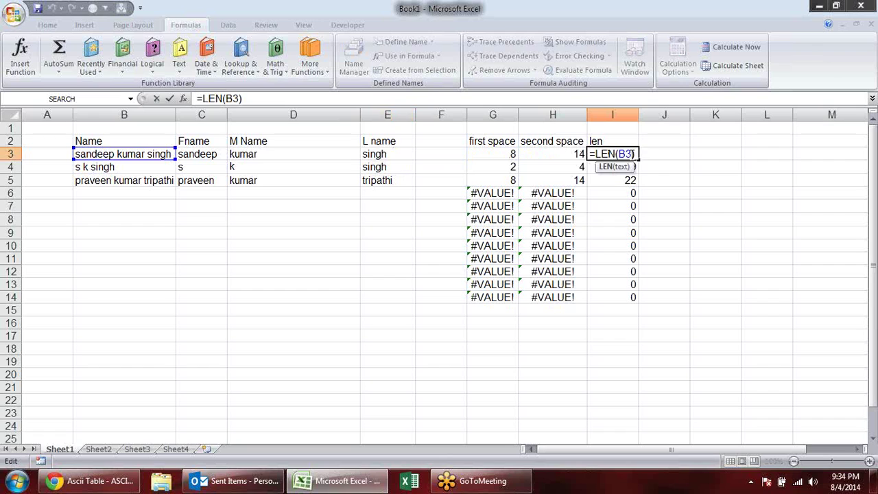
- Replace the I3 reference in E3's last-name formula with LEN(B3)
{"action": "left_click_drag", "start_coordinate": [632, 154], "coordinate": [595, 155]}
{"action": "key", "text": "Escape"}
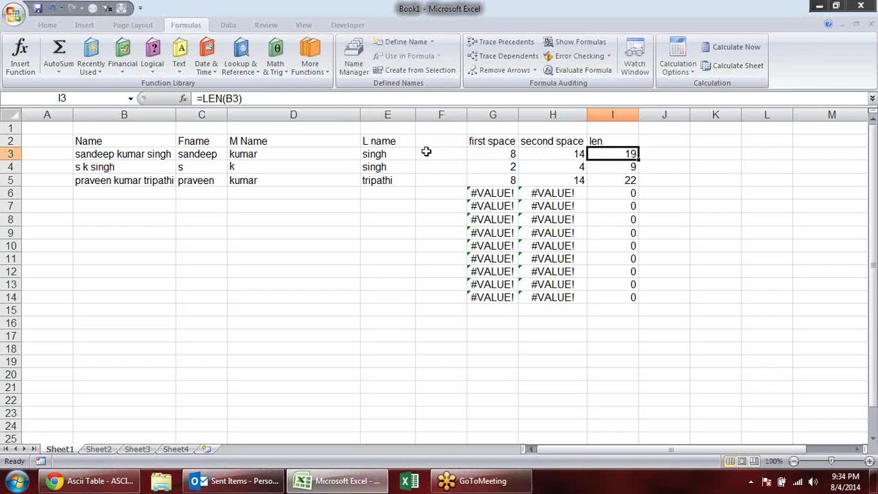
{"action": "double_click", "coordinate": [388, 152]}
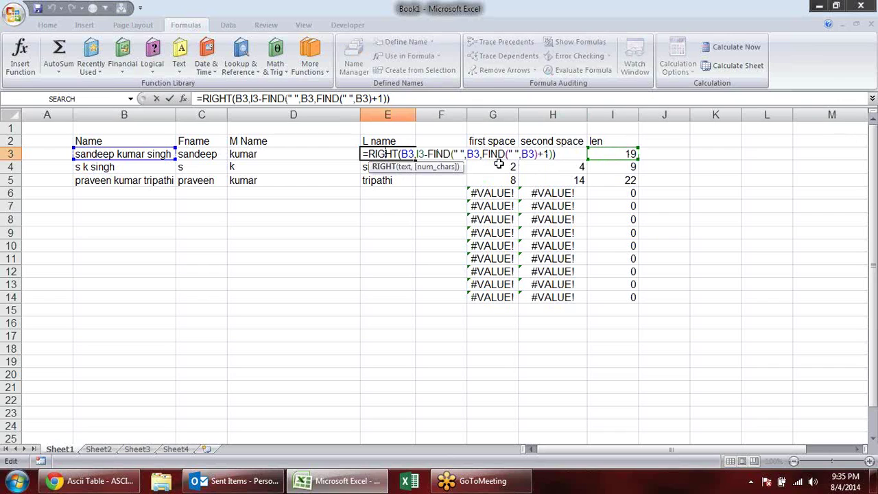
{"action": "double_click", "coordinate": [418, 153]}
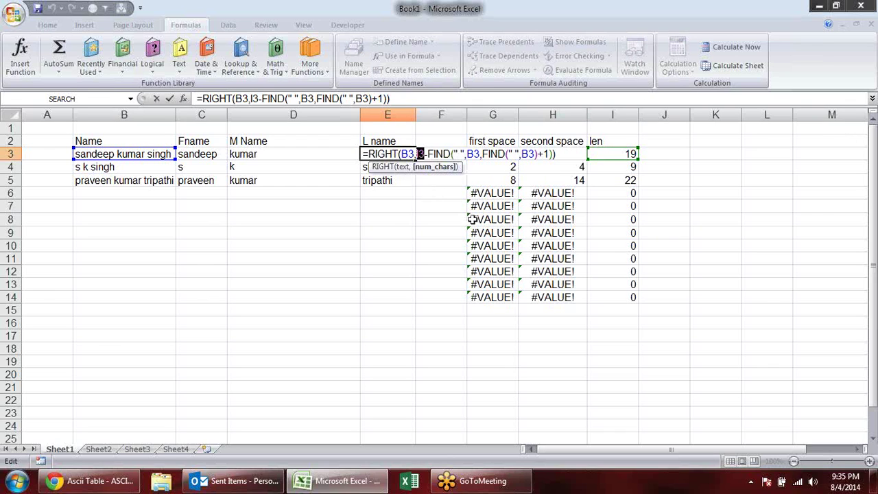
{"action": "type", "text": "LEN(B3)"}
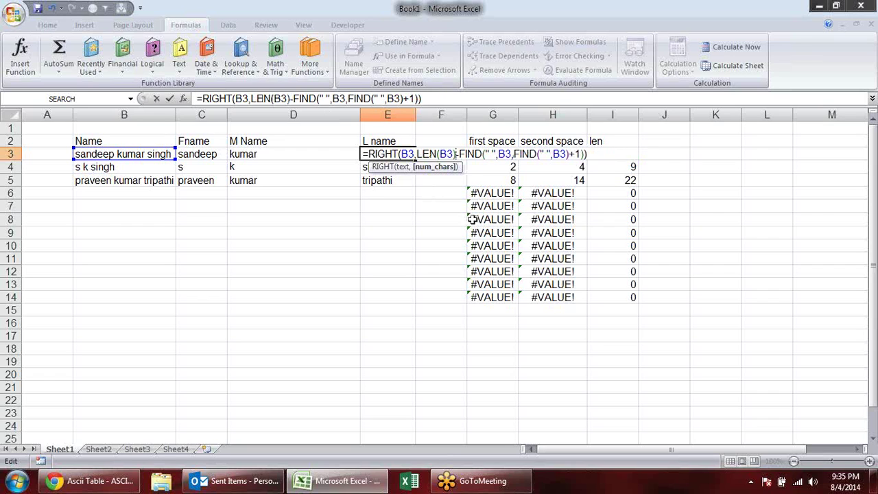
{"action": "key", "text": "Return"}
- Check the helper values in G3, I3 and G5, then select helper columns G through I
{"action": "left_click", "coordinate": [513, 156]}
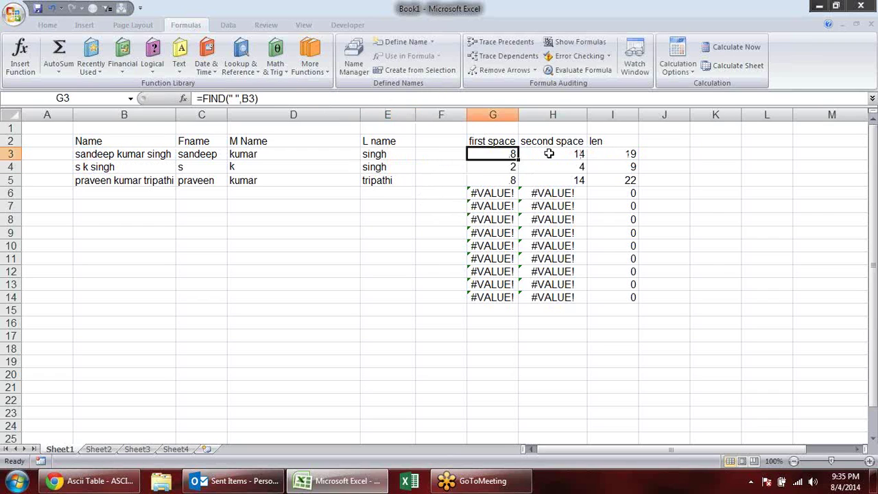
{"action": "left_click", "coordinate": [622, 154]}
{"action": "left_click", "coordinate": [635, 205]}
{"action": "left_click", "coordinate": [510, 180]}
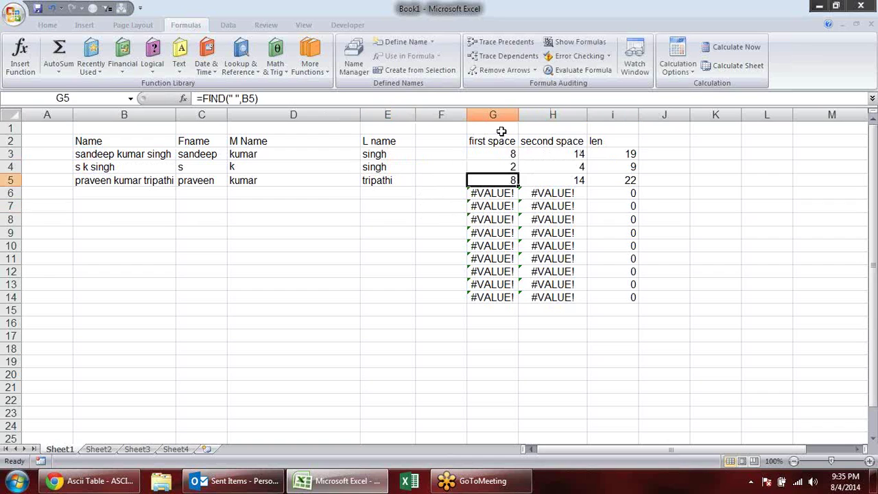
{"action": "left_click_drag", "start_coordinate": [498, 115], "coordinate": [612, 115]}
- Delete the helper columns G through I
{"action": "key", "text": "alt+e"}
{"action": "key", "text": "d"}
{"action": "left_click", "coordinate": [394, 259]}
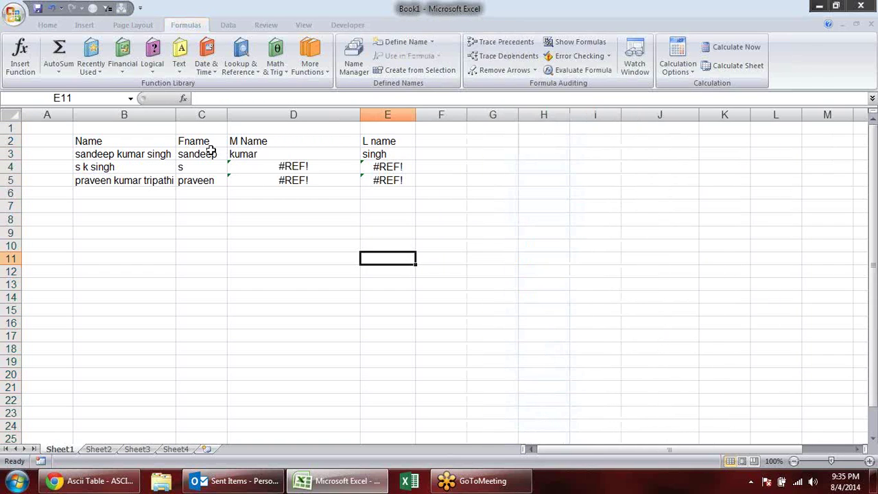
- Fill the first-, middle- and last-name formulas from row 3 down to row 11
{"action": "left_click", "coordinate": [210, 150]}
{"action": "key", "text": "F2"}
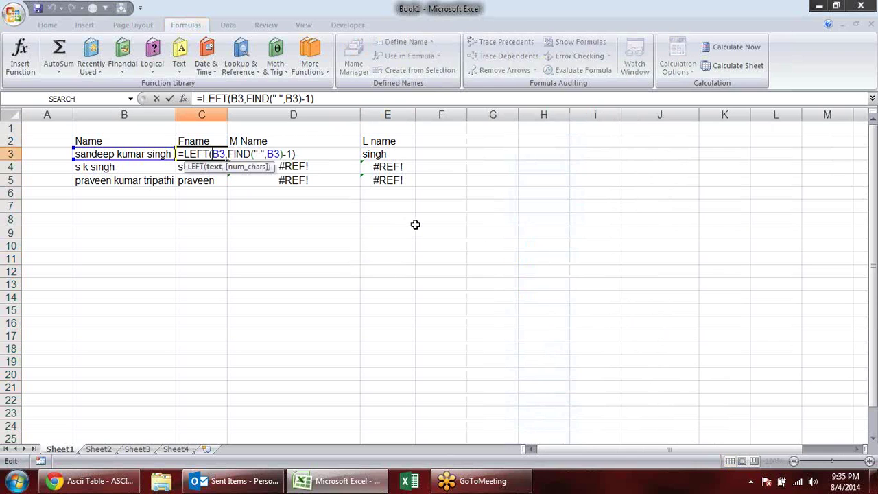
{"action": "key", "text": "Escape"}
{"action": "mouse_move", "coordinate": [215, 152]}
{"action": "left_mouse_down"}
{"action": "mouse_move", "coordinate": [387, 155]}
{"action": "mouse_move", "coordinate": [421, 260]}
{"action": "left_mouse_up"}
{"action": "left_click", "coordinate": [458, 188]}
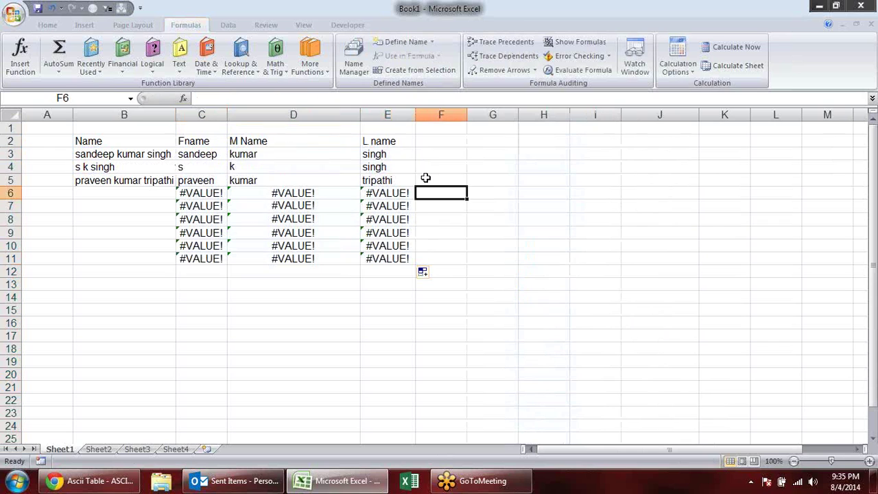
- Check the copied formulas in C6, C7, C11, D11, D6 and E6
{"action": "left_click", "coordinate": [194, 206]}
{"action": "left_click", "coordinate": [197, 194]}
{"action": "left_click", "coordinate": [208, 209]}
{"action": "left_click", "coordinate": [203, 258]}
{"action": "left_click", "coordinate": [297, 259]}
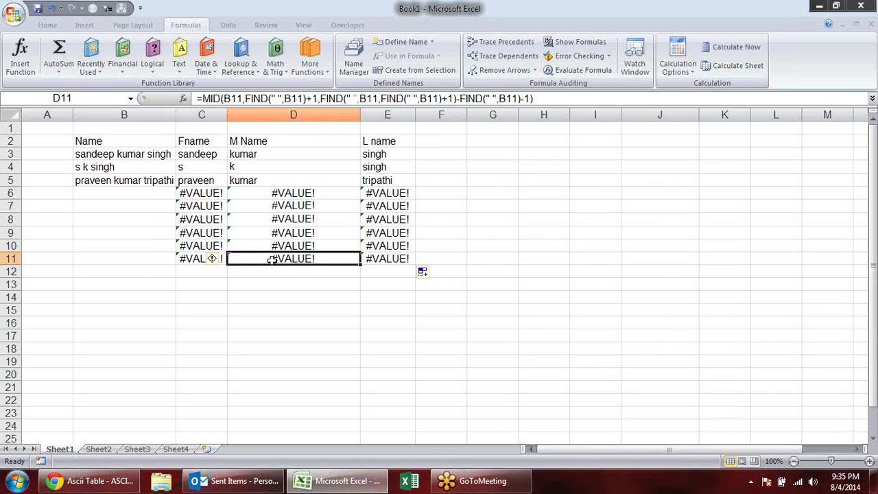
{"action": "left_click", "coordinate": [287, 192]}
{"action": "left_click", "coordinate": [402, 196]}
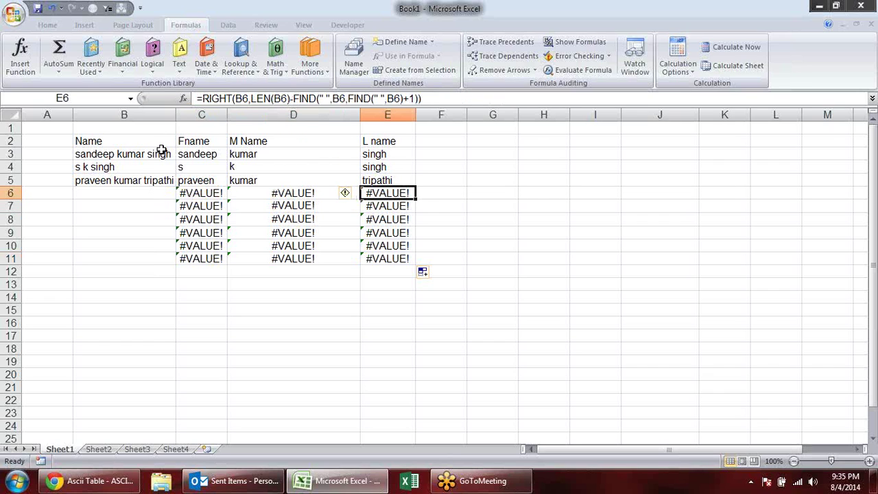
- Review the first-, middle- and last-name formulas in C3, D3 and E3
{"action": "left_click", "coordinate": [185, 158]}
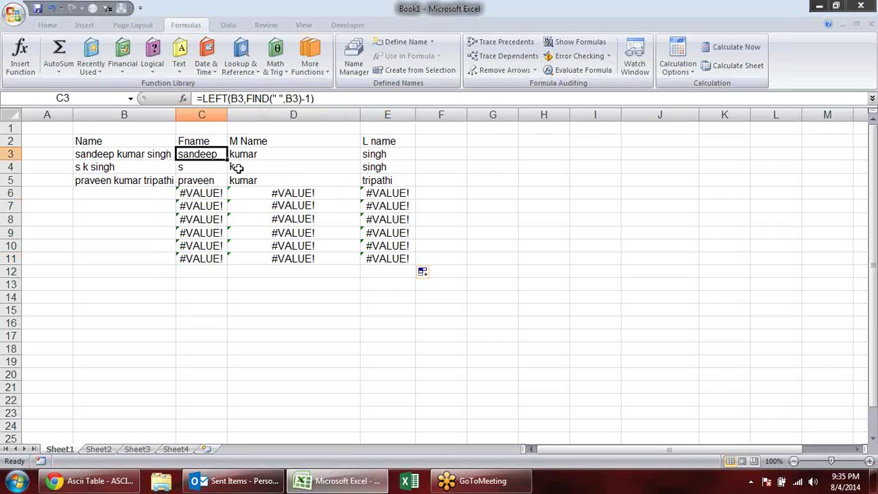
{"action": "left_click", "coordinate": [265, 152]}
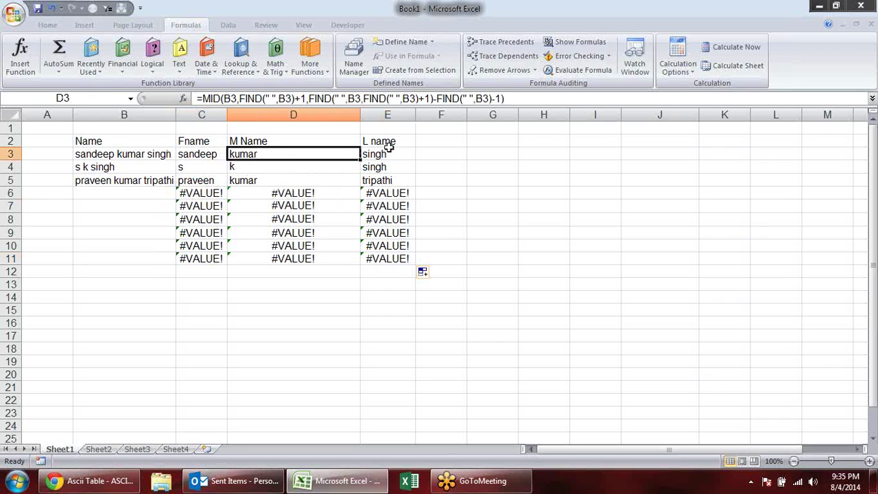
{"action": "left_click", "coordinate": [389, 155]}
{"action": "left_click", "coordinate": [204, 156]}
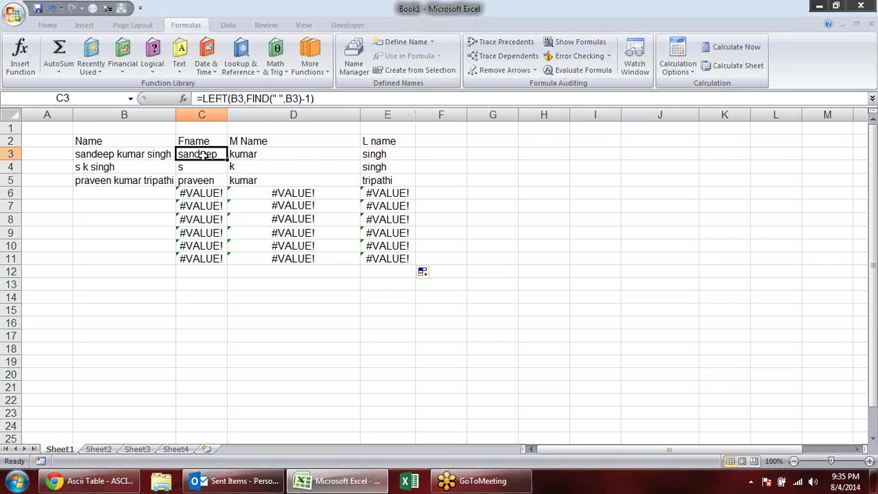
{"action": "double_click", "coordinate": [204, 156]}
{"action": "key", "text": "Escape"}
{"action": "double_click", "coordinate": [310, 154]}
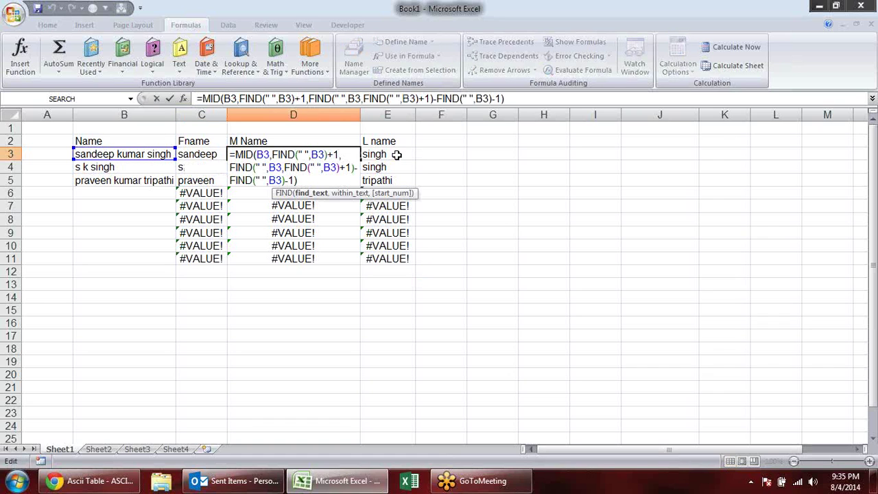
{"action": "key", "text": "Escape"}
{"action": "double_click", "coordinate": [397, 154]}
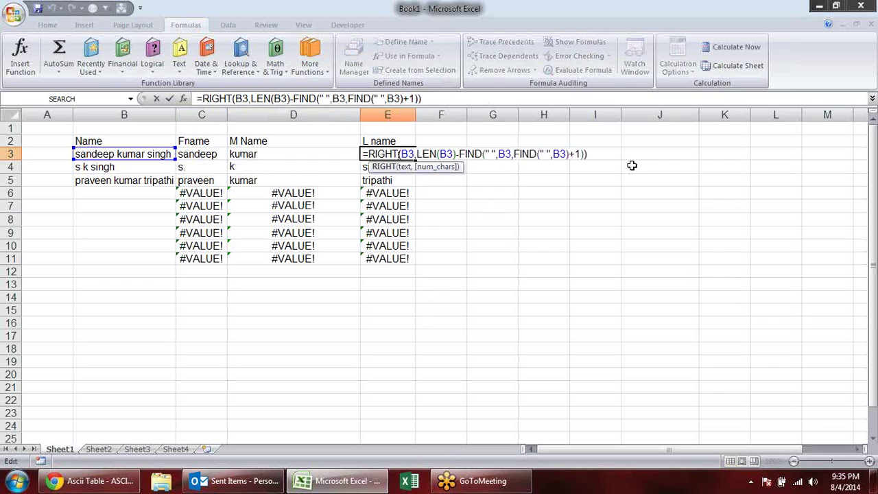
{"action": "key", "text": "Escape"}
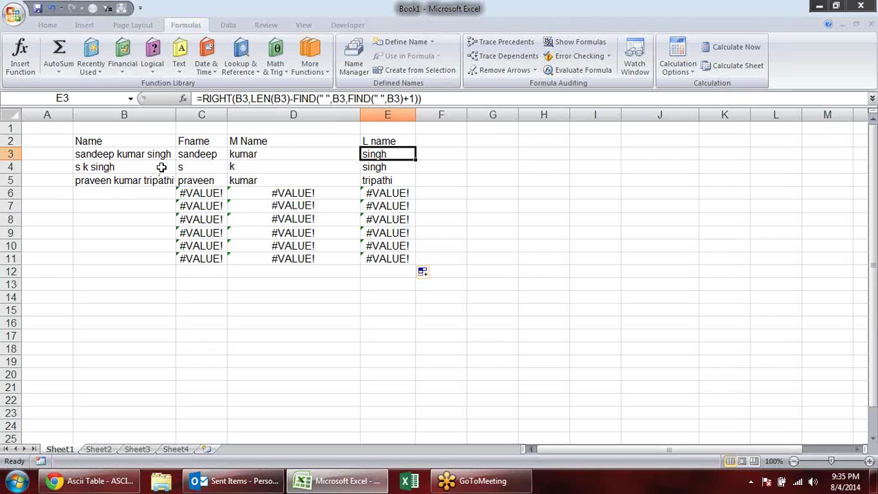
{"action": "left_click", "coordinate": [139, 193]}
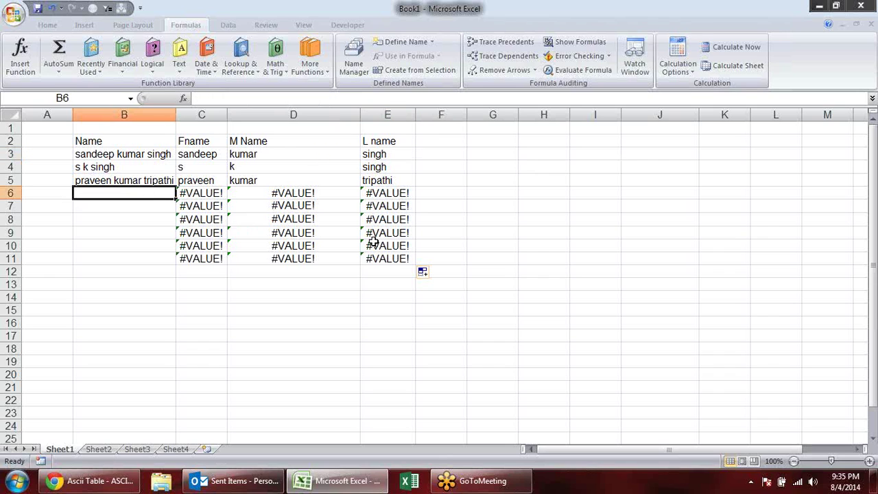
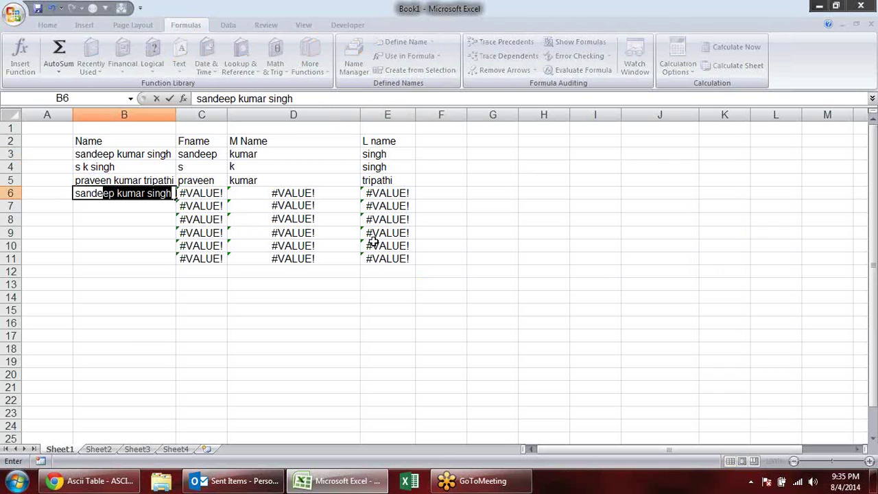
{"action": "key", "text": "Return"}
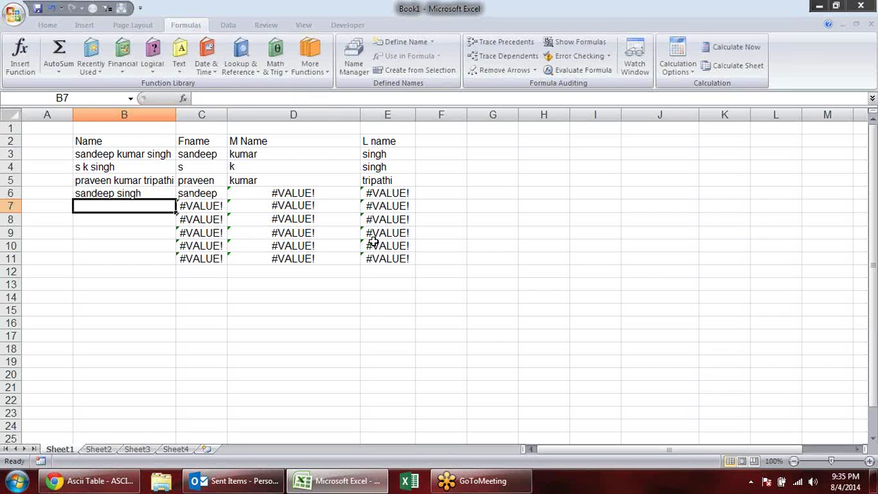
- Inspect row 6's name formulas, where middle and last names show #VALUE!
{"action": "double_click", "coordinate": [219, 194]}
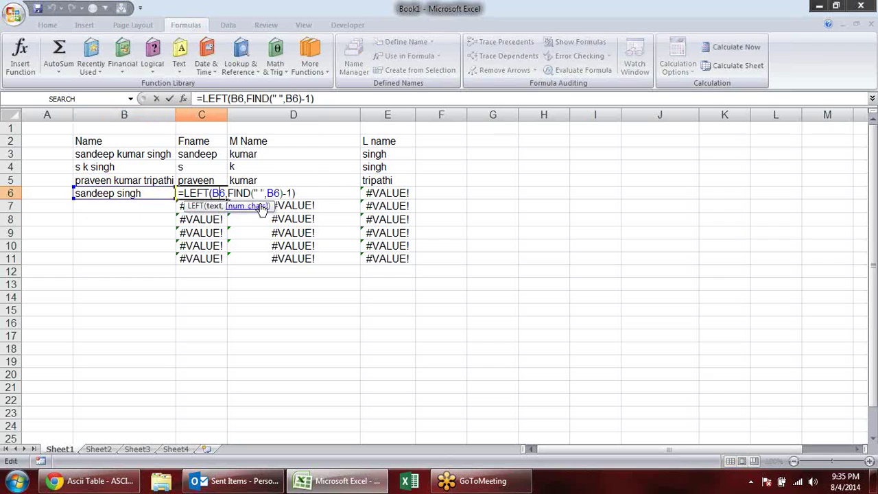
{"action": "key", "text": "Escape"}
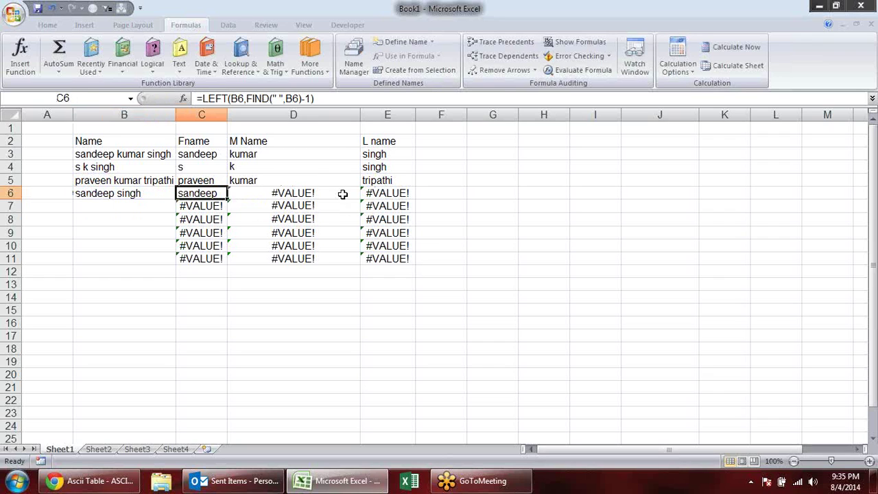
{"action": "left_click", "coordinate": [342, 194]}
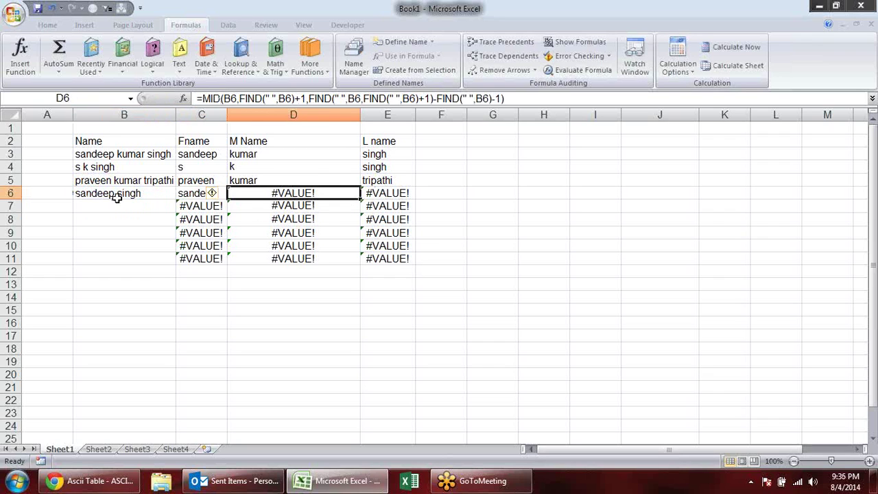
{"action": "left_click", "coordinate": [386, 194]}
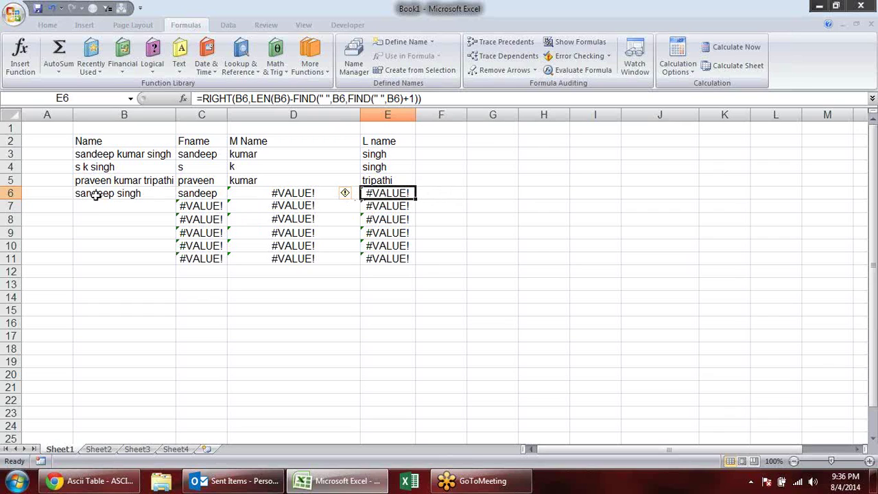
{"action": "left_click", "coordinate": [264, 193]}
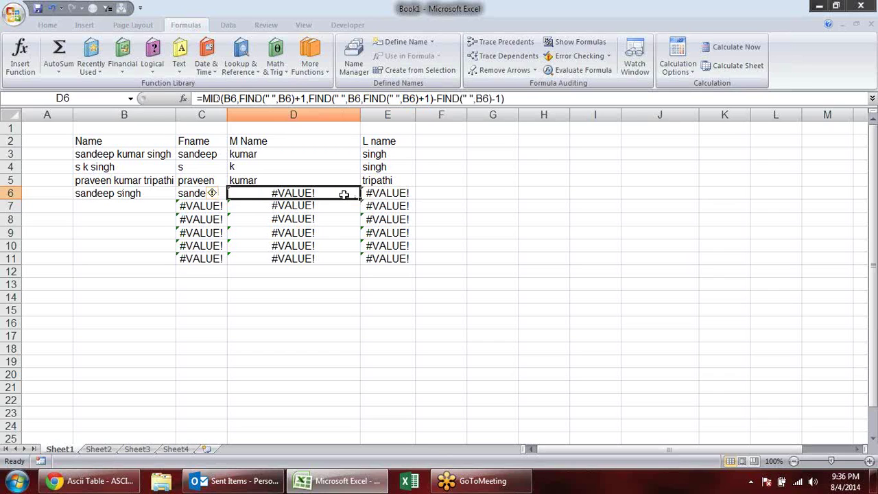
{"action": "double_click", "coordinate": [343, 193]}
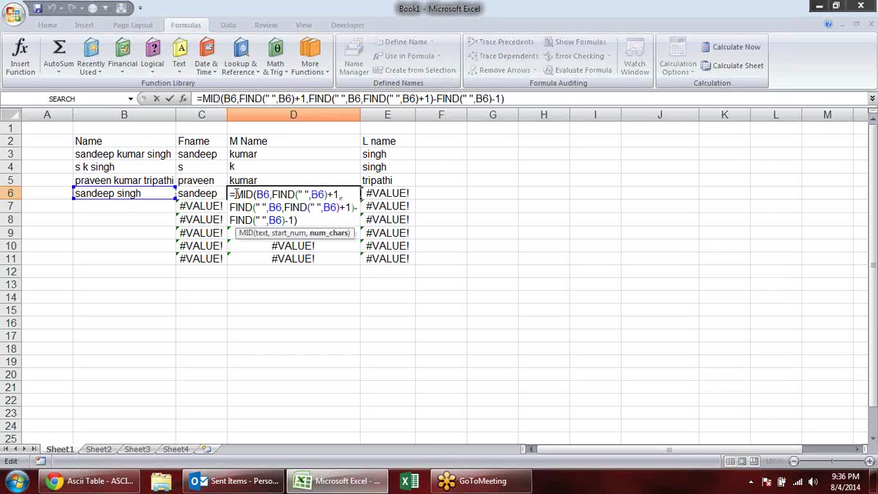
{"action": "type", "text": "if"}
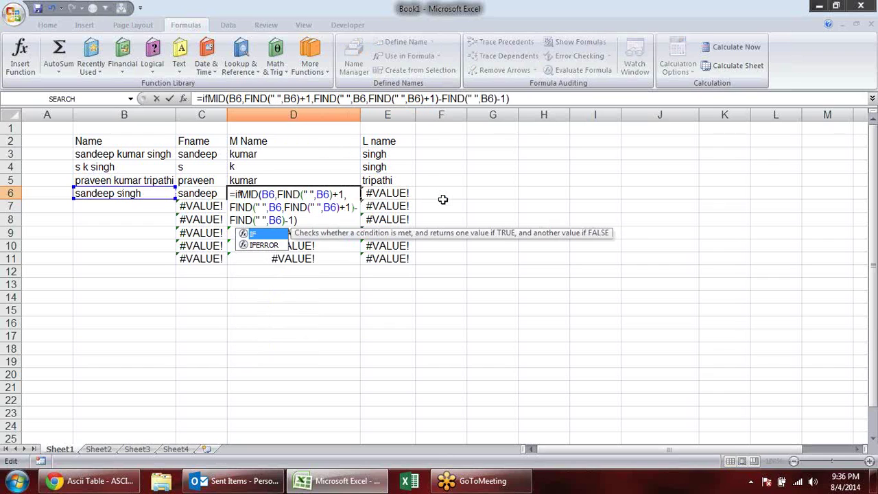
{"action": "key", "text": "Down"}
{"action": "key", "text": "Tab"}
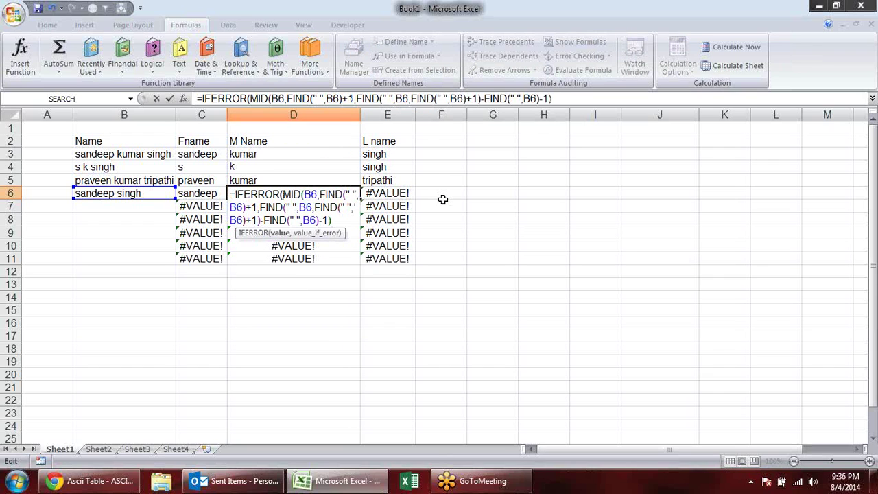
{"action": "left_click", "coordinate": [281, 234]}
{"action": "left_click", "coordinate": [340, 220]}
{"action": "type", "text": ","}
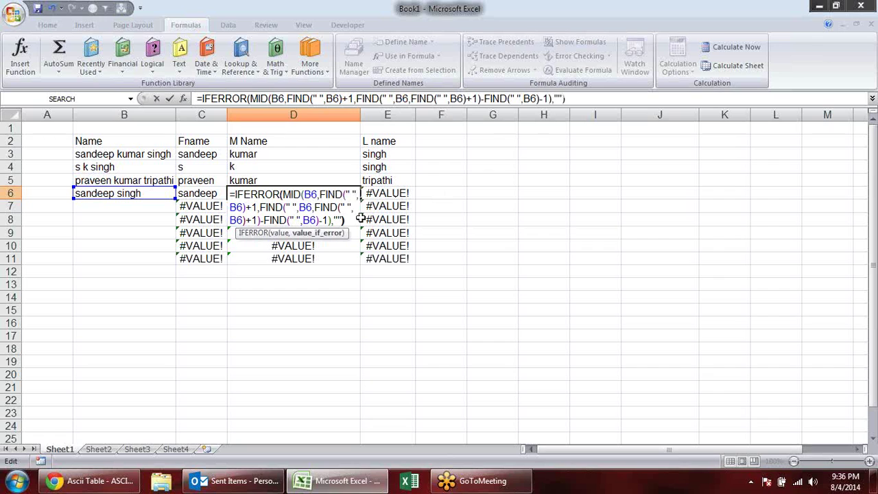
{"action": "key", "text": "Return"}
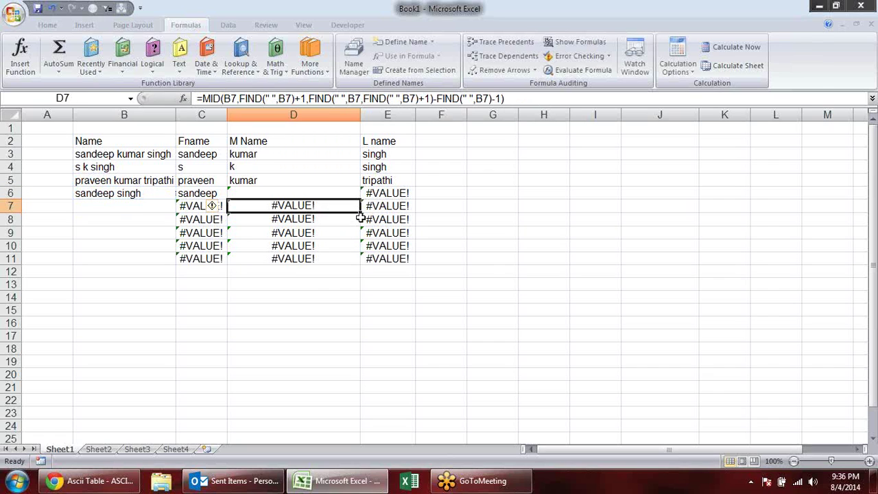
{"action": "left_click", "coordinate": [283, 187]}
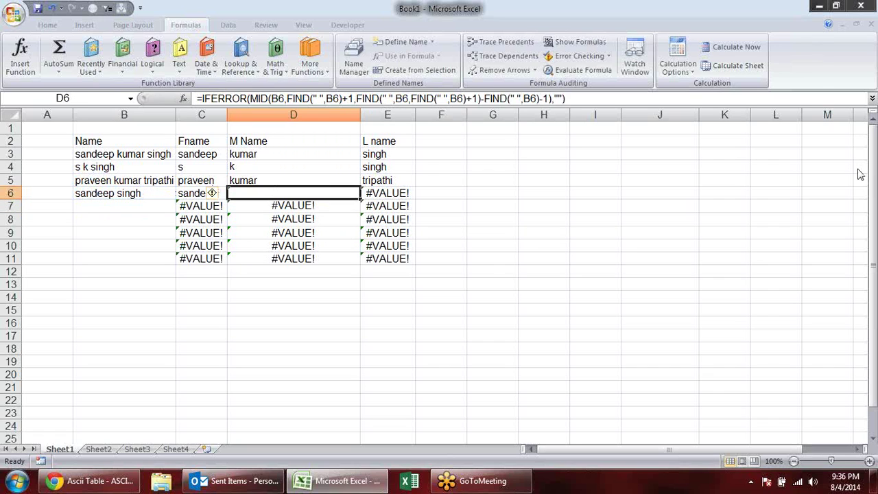
{"action": "left_click", "coordinate": [401, 192]}
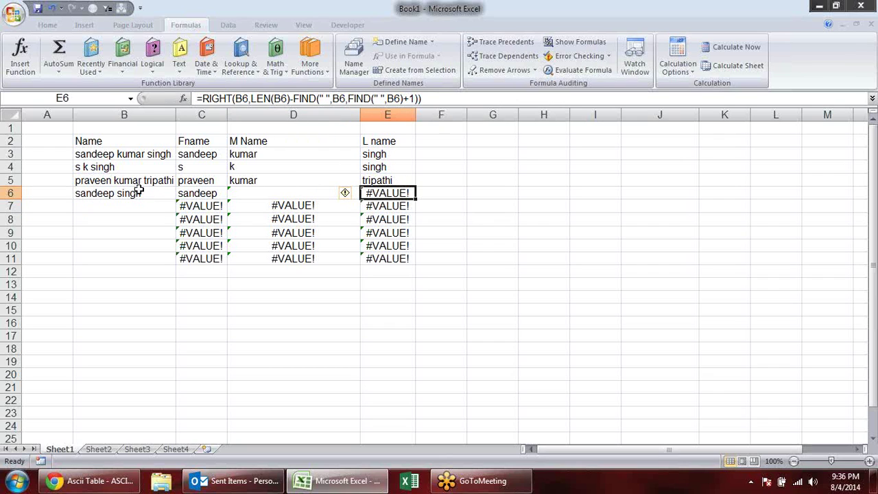
- Wrap E6's existing last-name formula in IFERROR, adding a comma for the fallback
{"action": "left_click", "coordinate": [202, 99]}
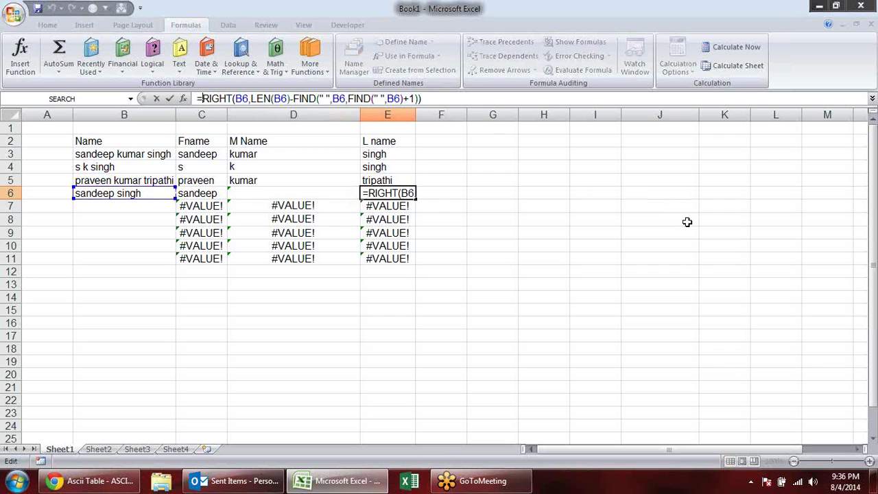
{"action": "type", "text": "IF("}
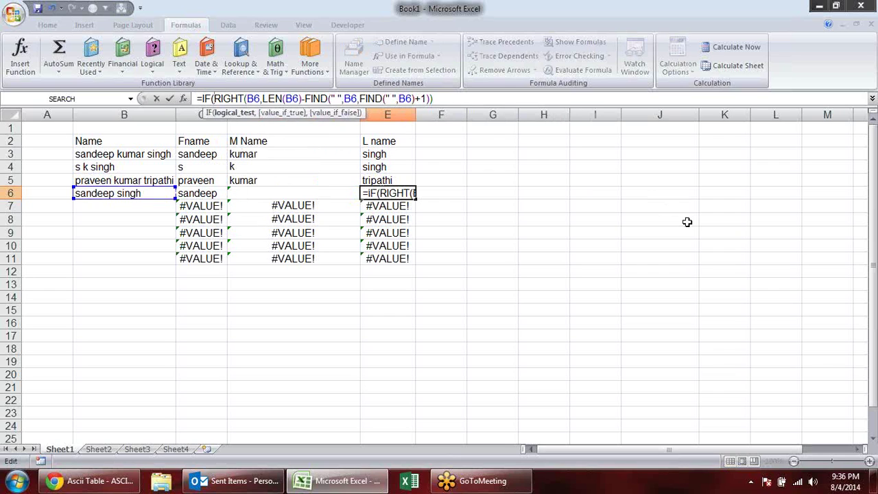
{"action": "key", "text": "BackSpace"}
{"action": "key", "text": "Down"}
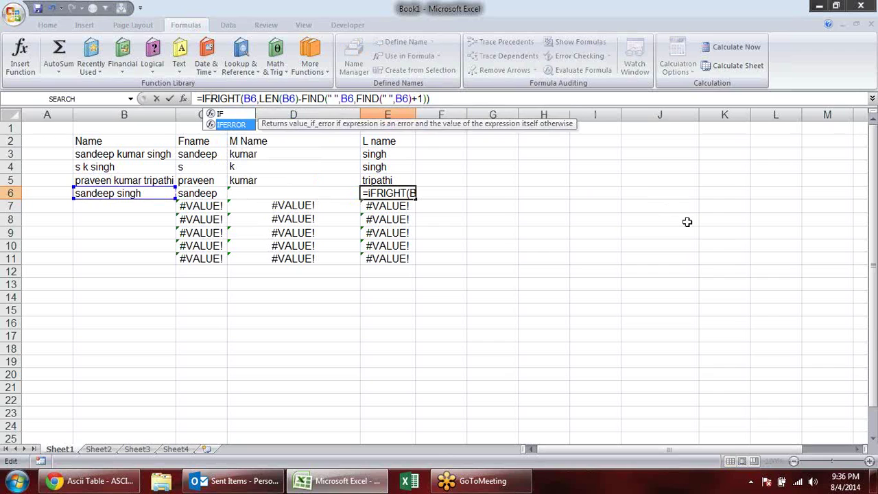
{"action": "key", "text": "Tab"}
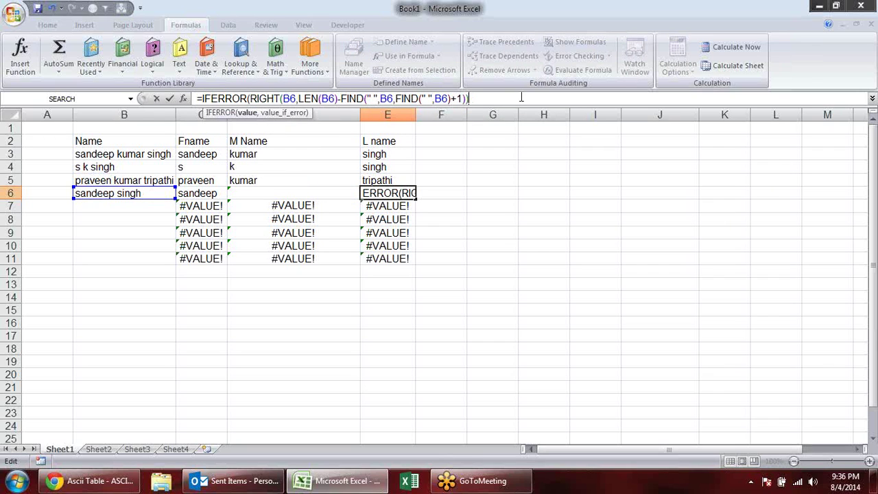
{"action": "type", "text": ","}
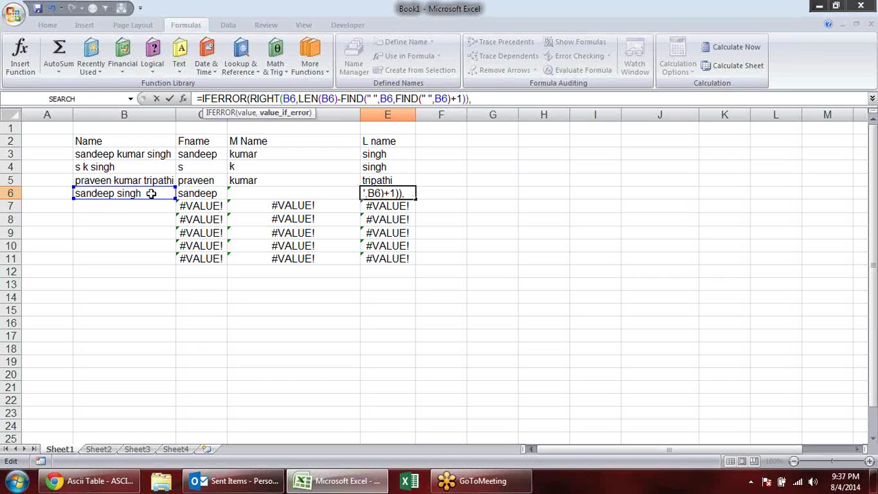
- Add the fallback RIGHT(B6,LEN(B6)-FIND(" ",B6)) and commit, so E6 shows singh
{"action": "type", "text": "RIGHT("}
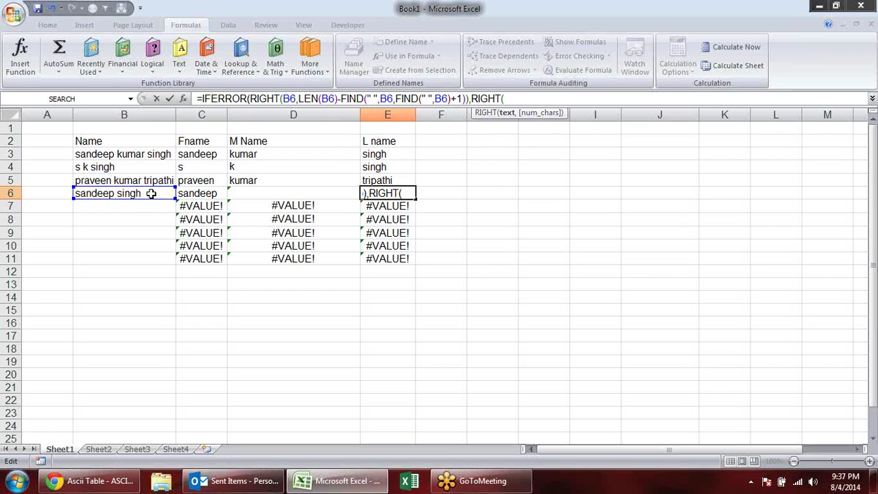
{"action": "left_click", "coordinate": [125, 193]}
{"action": "type", "text": ","}
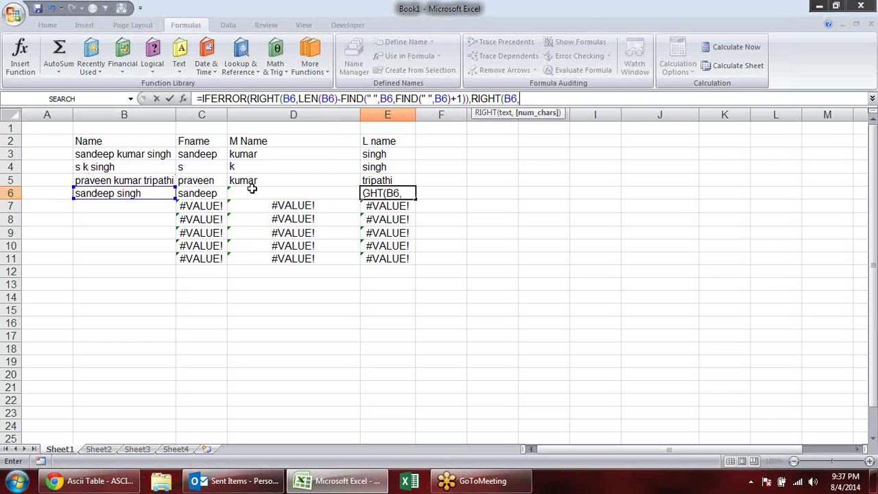
{"action": "type", "text": "len"}
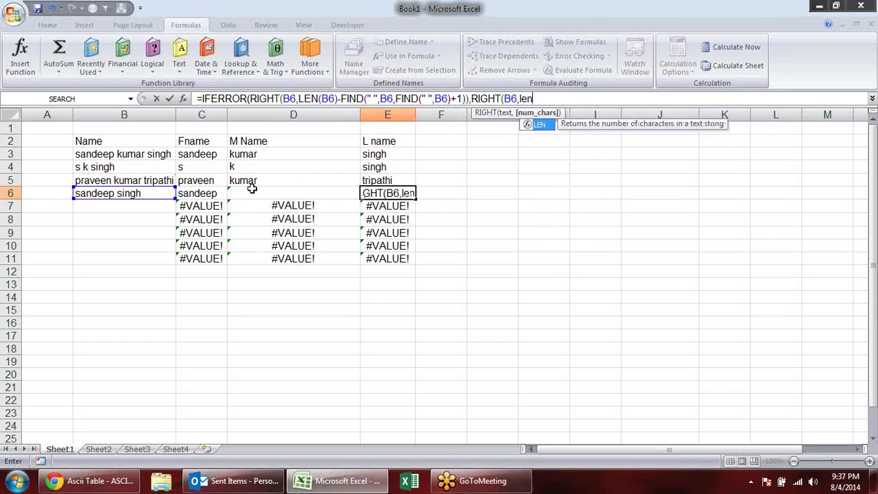
{"action": "type", "text": "("}
{"action": "left_click", "coordinate": [126, 194]}
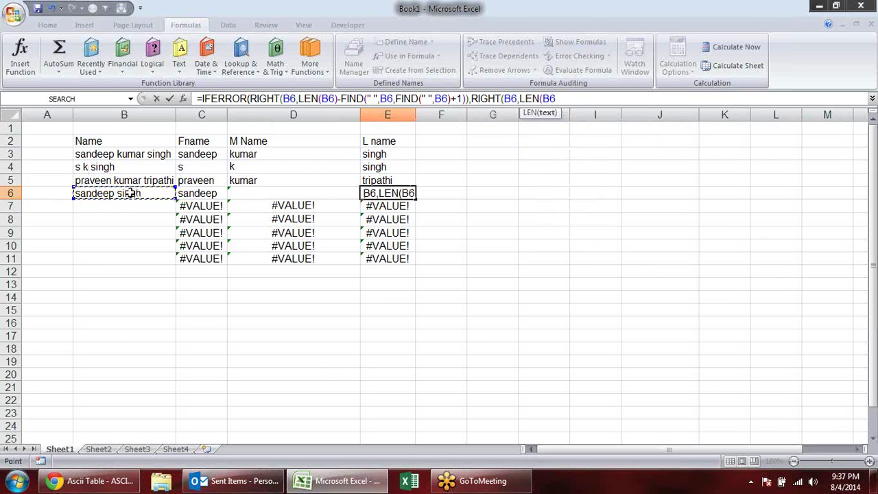
{"action": "type", "text": ")-"}
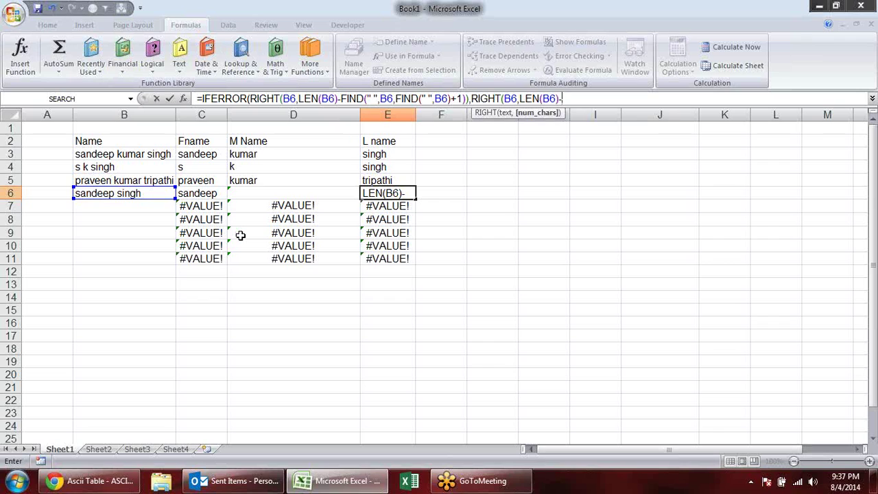
{"action": "type", "text": "fin"}
{"action": "key", "text": "Tab"}
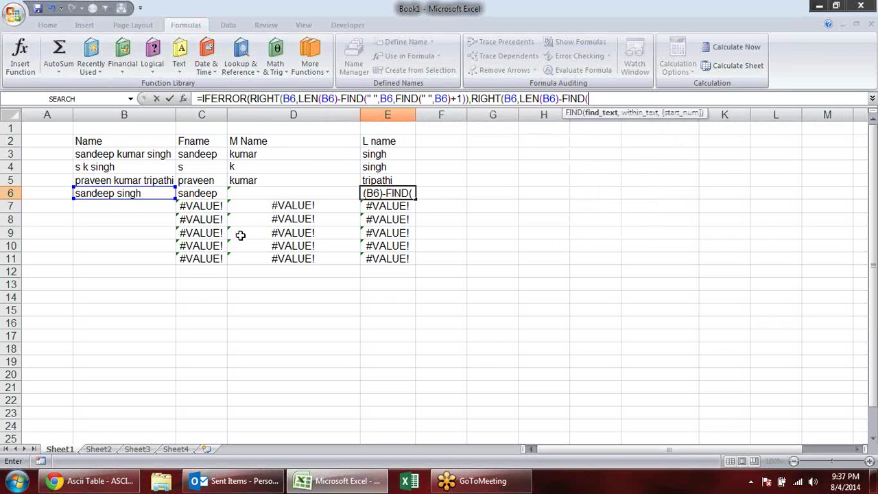
{"action": "type", "text": "\""}
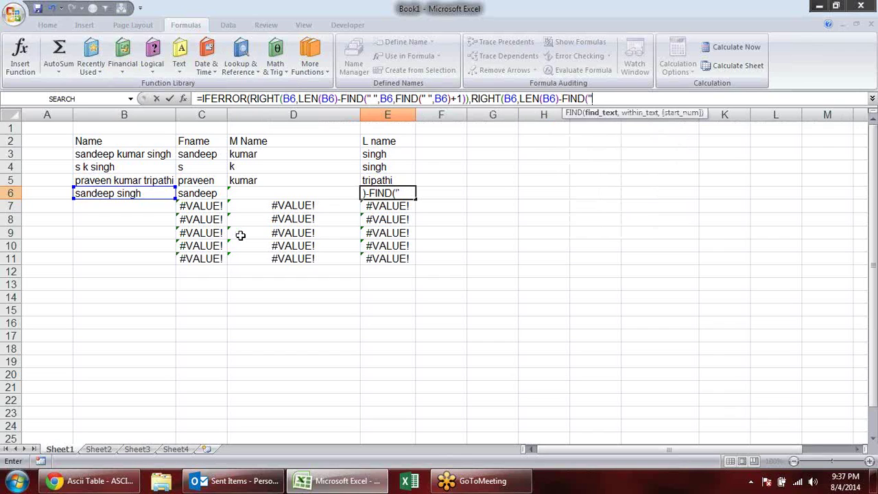
{"action": "type", "text": ","}
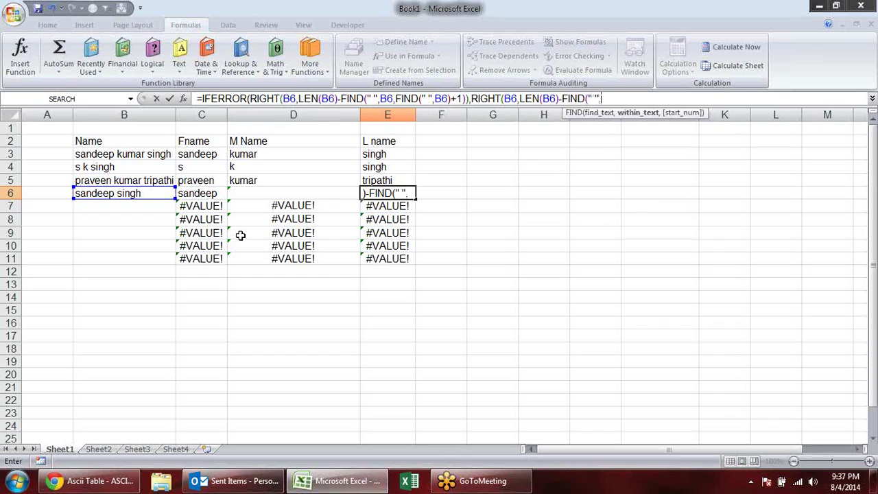
{"action": "left_click", "coordinate": [117, 195]}
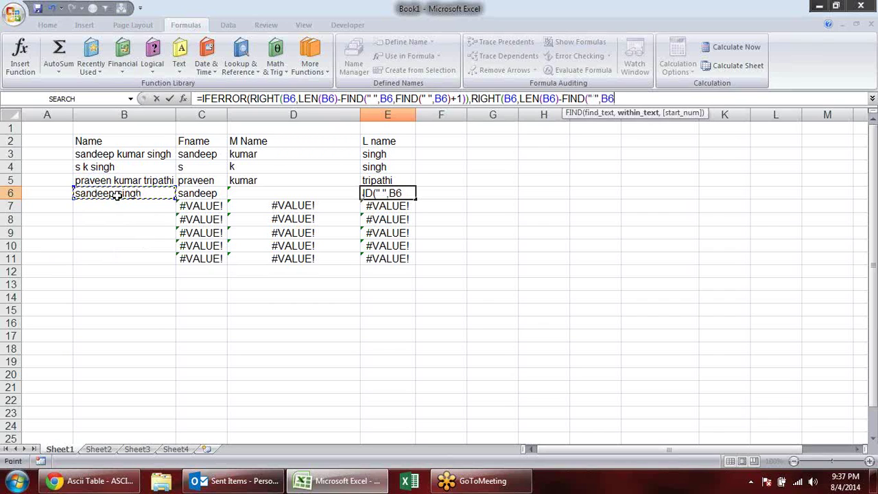
{"action": "type", "text": ","}
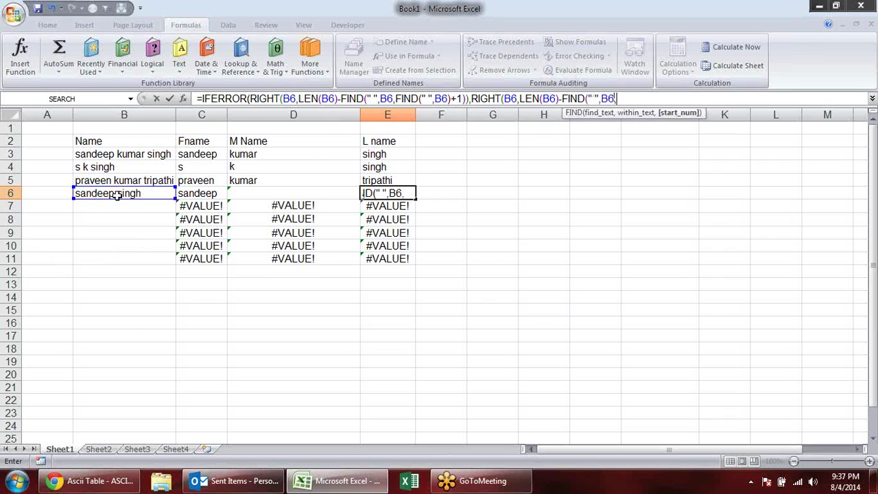
{"action": "key", "text": "BackSpace"}
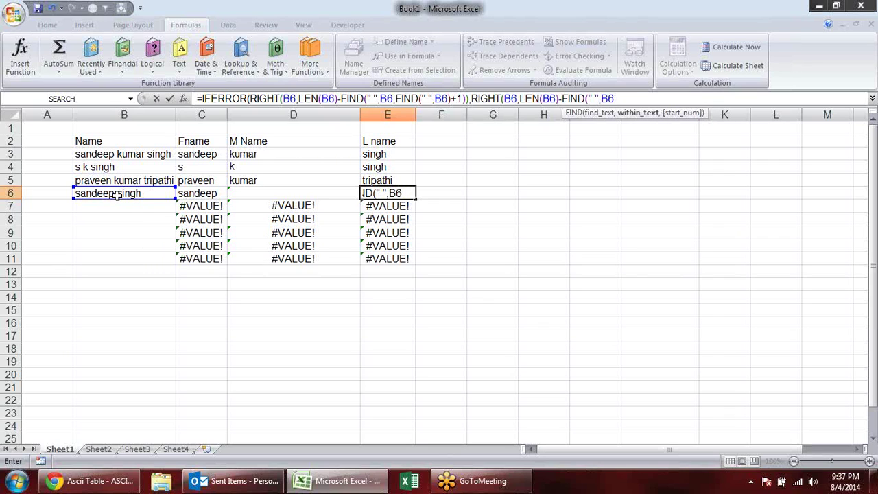
{"action": "type", "text": ")"}
{"action": "key", "text": "Right"}
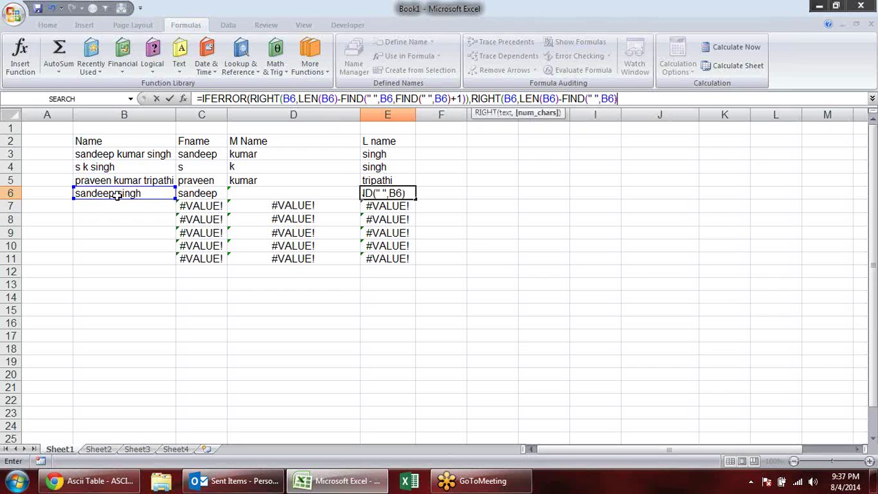
{"action": "key", "text": "Return"}
{"action": "key", "text": "Return"}
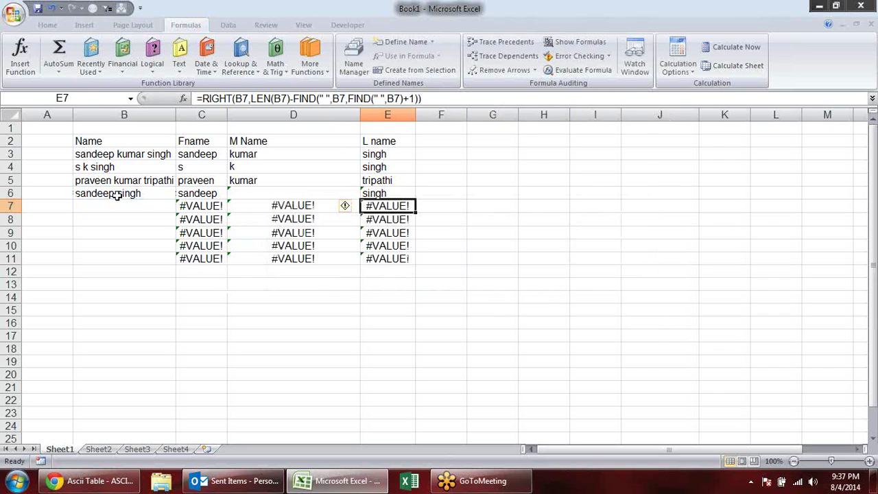
- Review E6's formula, then test B6 with the three-word name 's k singh'
{"action": "left_click", "coordinate": [432, 220]}
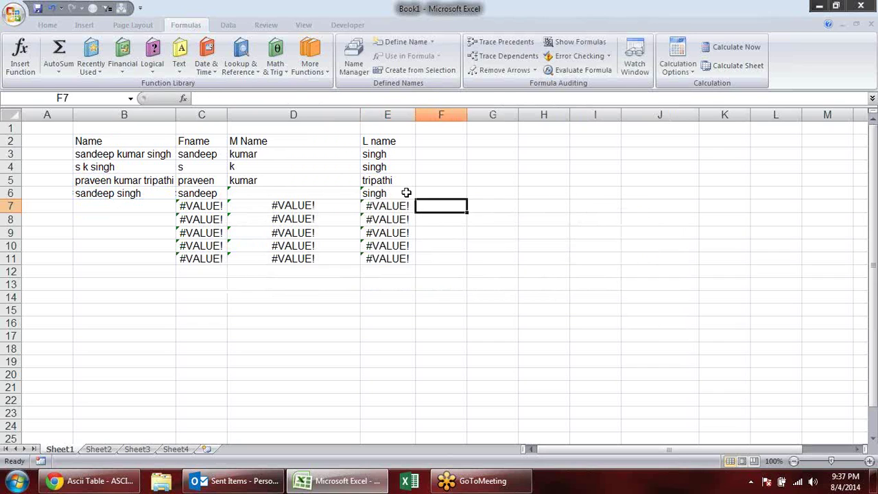
{"action": "double_click", "coordinate": [406, 193]}
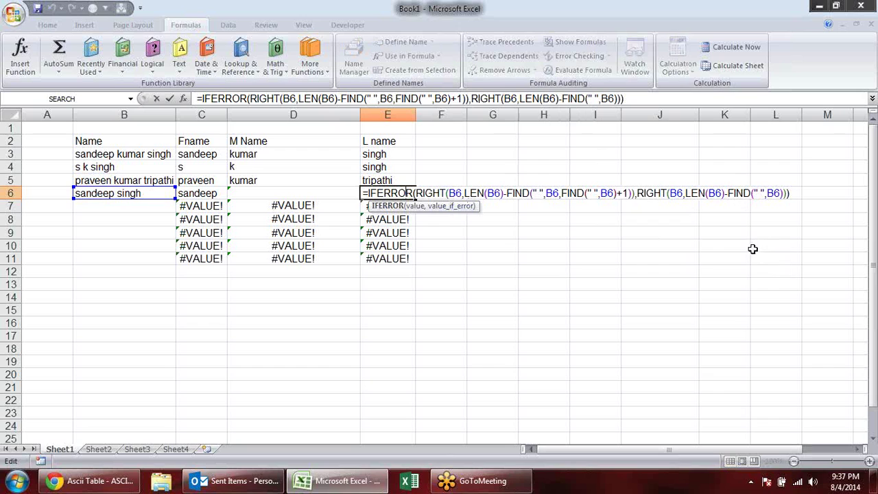
{"action": "key", "text": "Escape"}
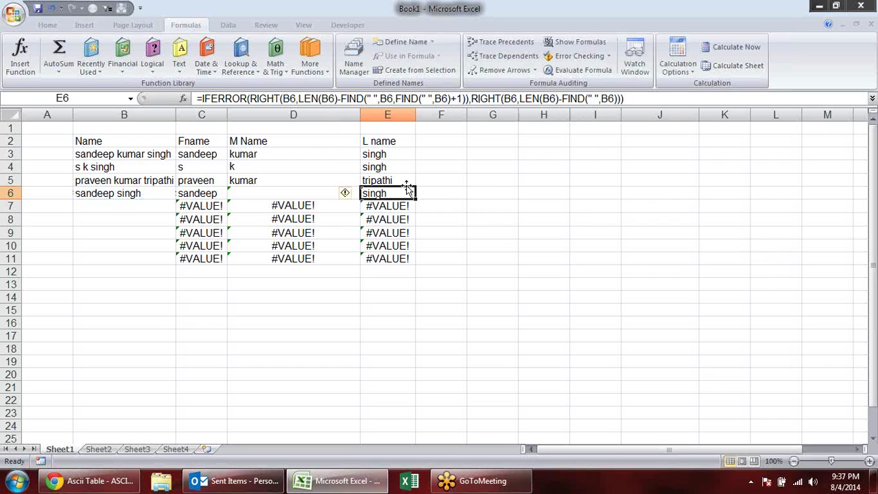
{"action": "left_click", "coordinate": [100, 190]}
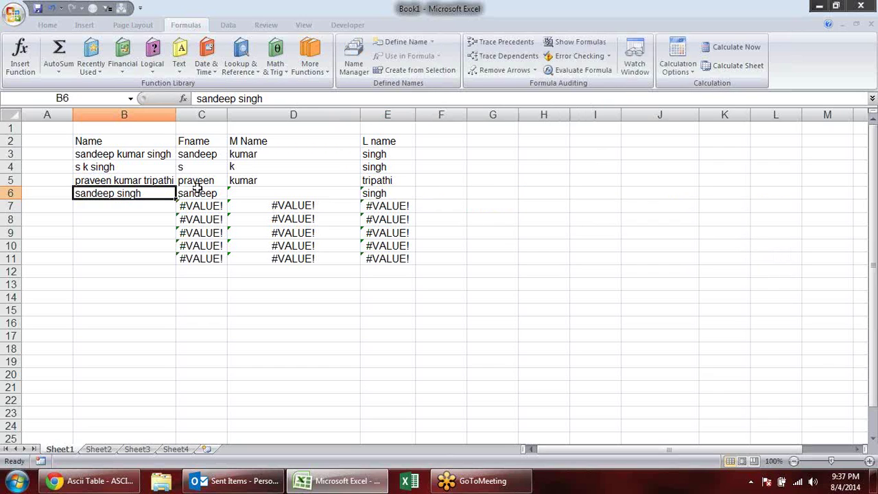
{"action": "type", "text": "s k singh"}
{"action": "key", "text": "Return"}
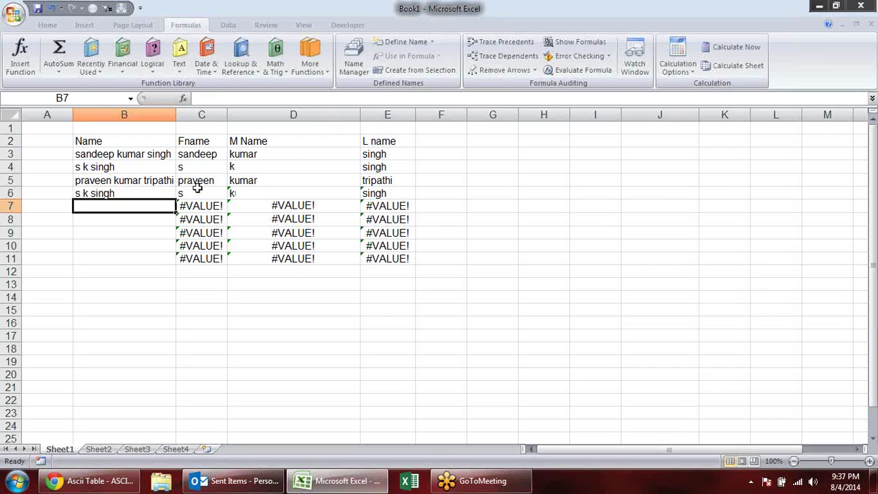
{"action": "left_click", "coordinate": [141, 191]}
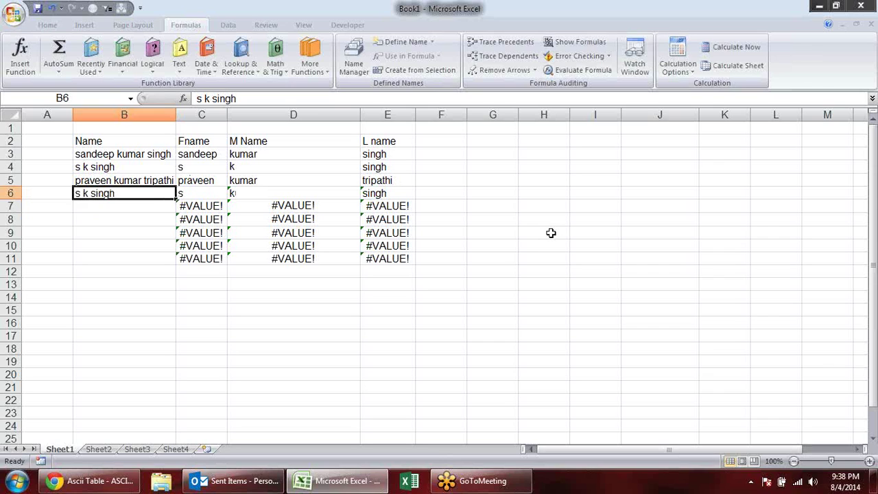
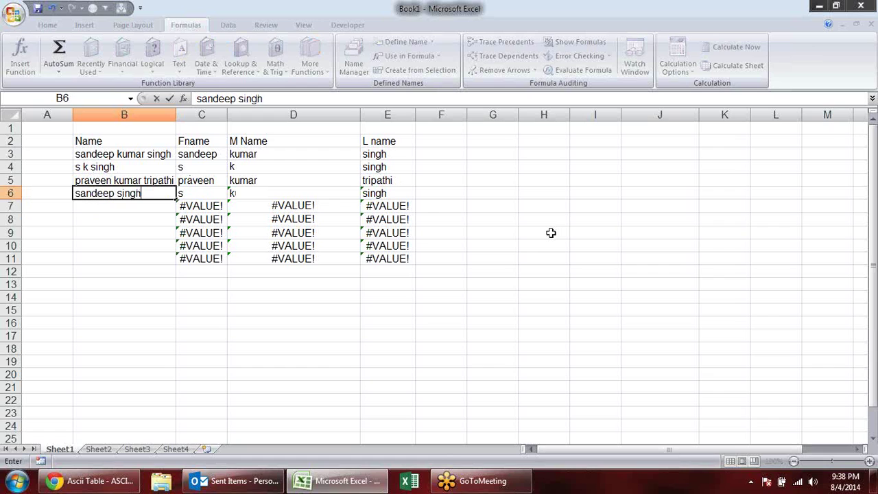
{"action": "key", "text": "Return"}
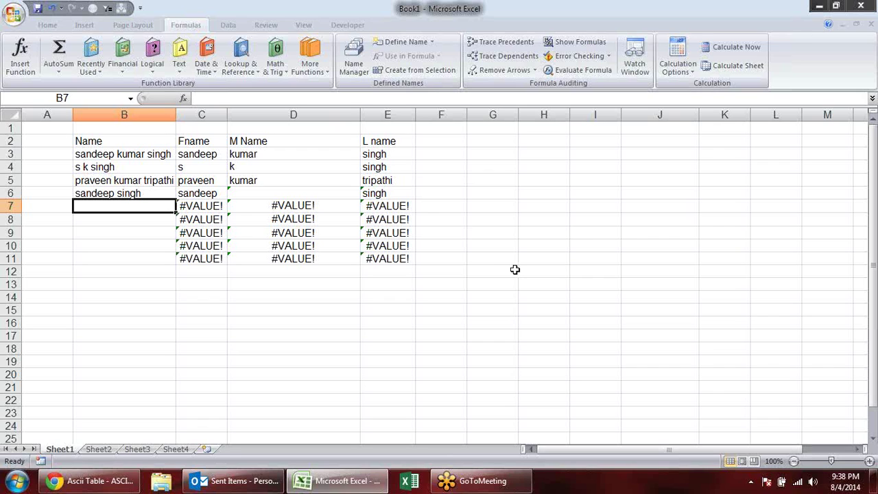
- Enter the one-word name praveen in B7 and inspect C7's first-name formula
{"action": "type", "text": "praveen"}
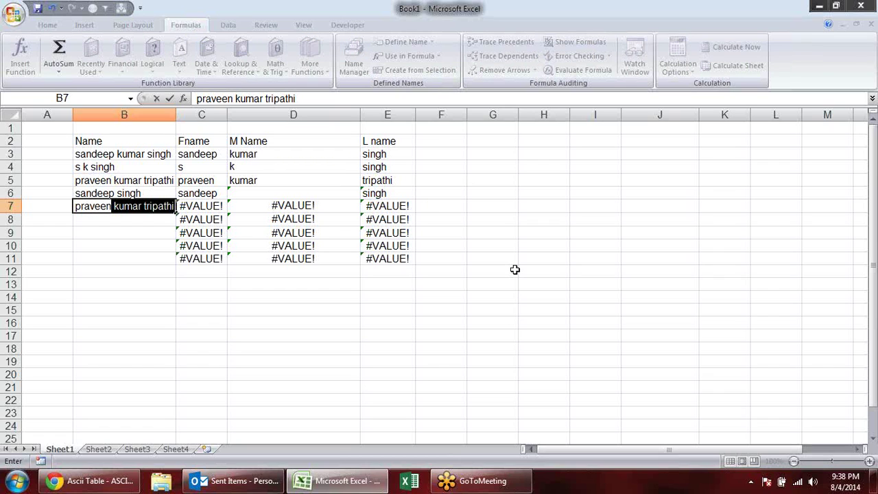
{"action": "key", "text": "Delete"}
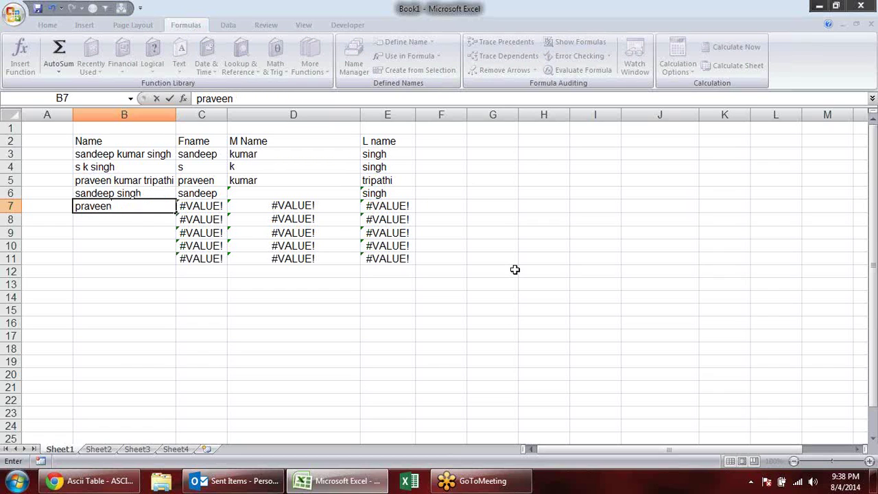
{"action": "key", "text": "Return"}
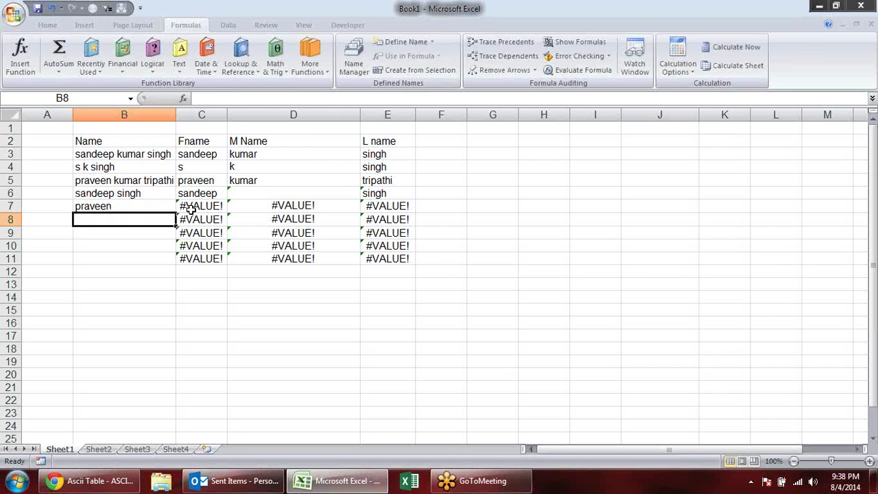
{"action": "double_click", "coordinate": [192, 206]}
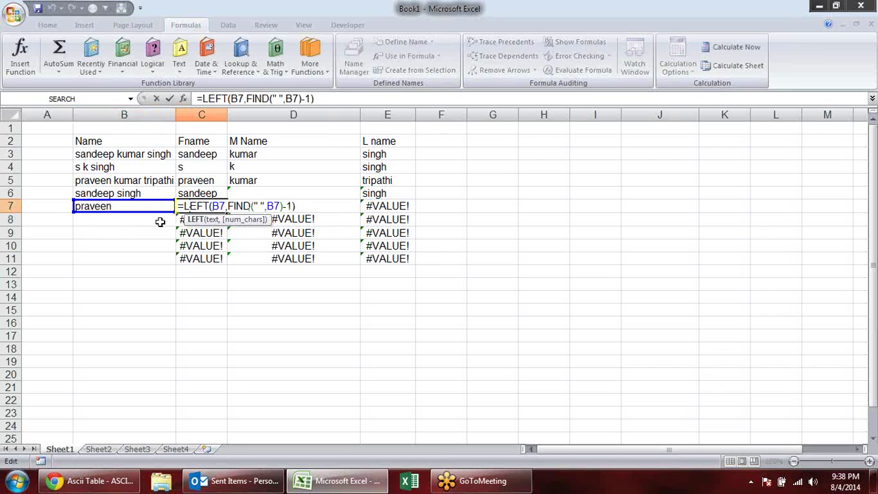
{"action": "key", "text": "Escape"}
{"action": "double_click", "coordinate": [187, 207]}
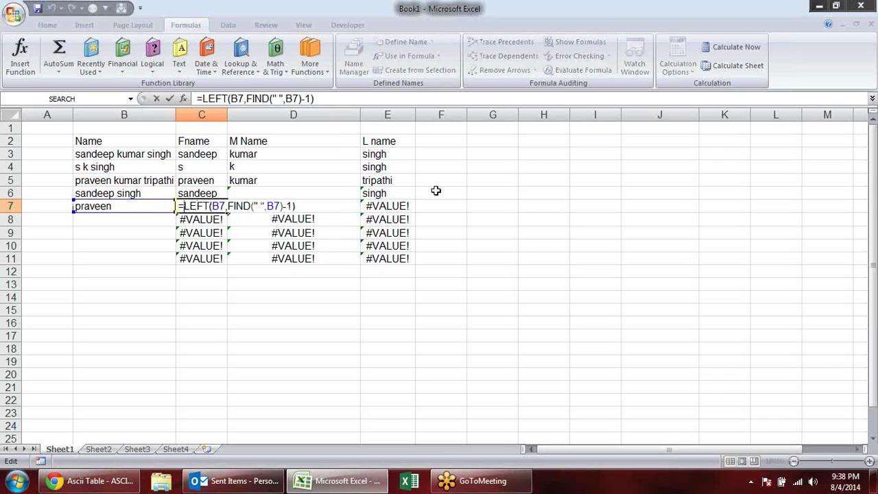
{"action": "key", "text": "Escape"}
- Fill the split-name formulas from rows 3–6 down to row 11
{"action": "mouse_move", "coordinate": [223, 193]}
{"action": "left_mouse_down"}
{"action": "mouse_move", "coordinate": [413, 200]}
{"action": "mouse_move", "coordinate": [409, 150]}
{"action": "left_mouse_up"}
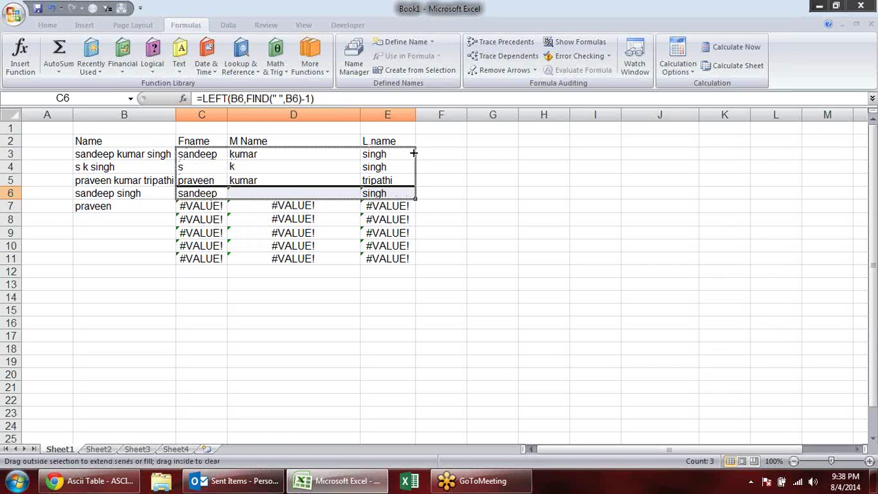
{"action": "left_click_drag", "start_coordinate": [419, 202], "coordinate": [418, 266]}
{"action": "left_click", "coordinate": [513, 240]}
- Wrap C7's first-name formula in IFERROR with B7 as fallback, showing praveen
{"action": "left_click", "coordinate": [310, 206]}
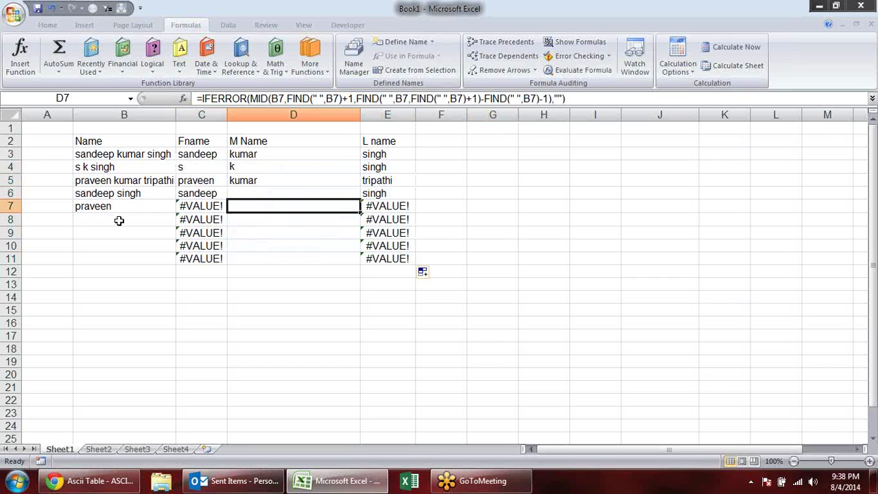
{"action": "left_click", "coordinate": [125, 206]}
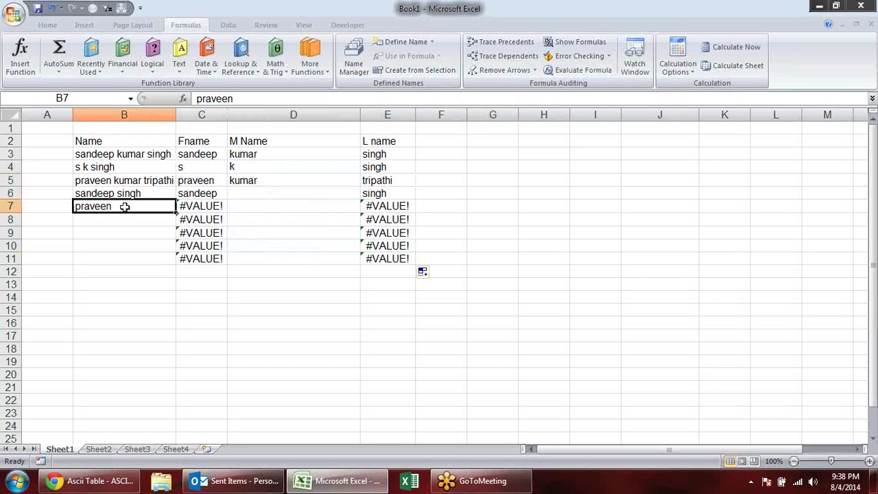
{"action": "left_click", "coordinate": [209, 207]}
{"action": "double_click", "coordinate": [209, 206]}
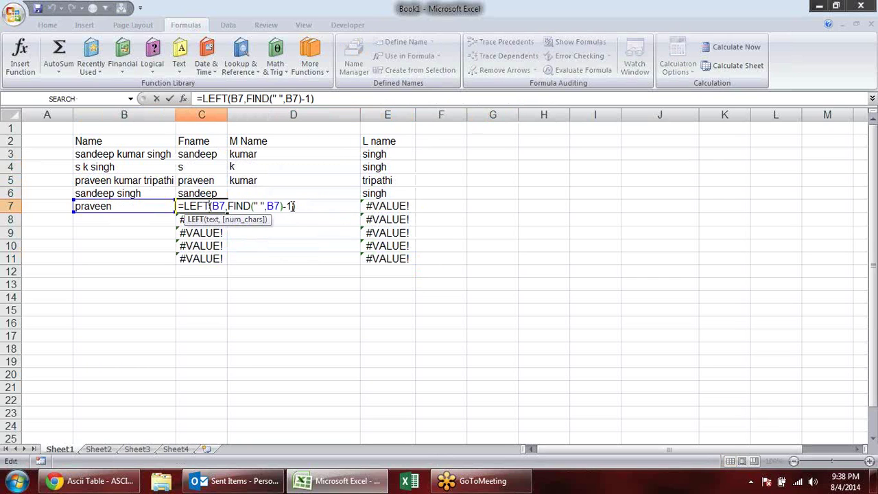
{"action": "left_click", "coordinate": [185, 205]}
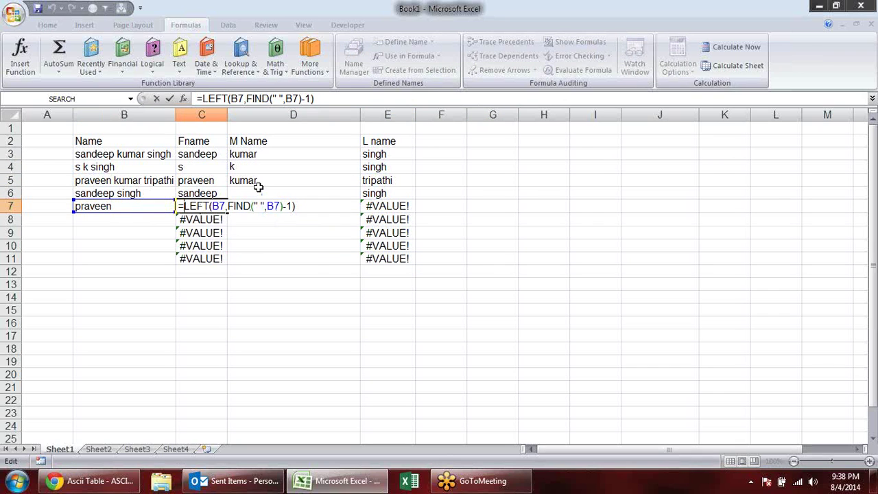
{"action": "type", "text": "if"}
{"action": "key", "text": "Down"}
{"action": "key", "text": "Tab"}
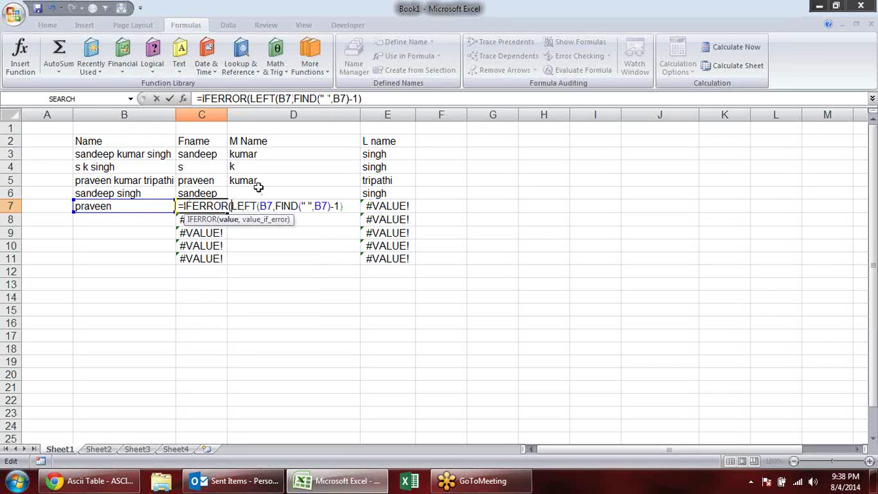
{"action": "type", "text": ","}
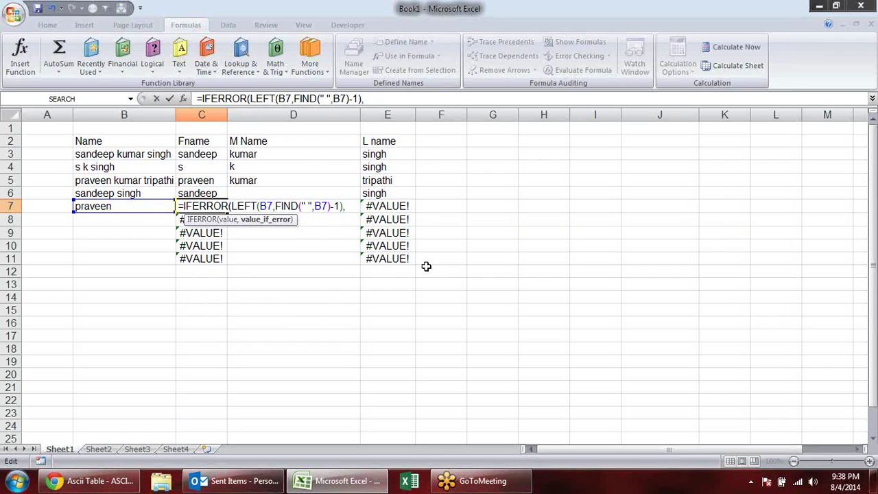
{"action": "left_click", "coordinate": [103, 205]}
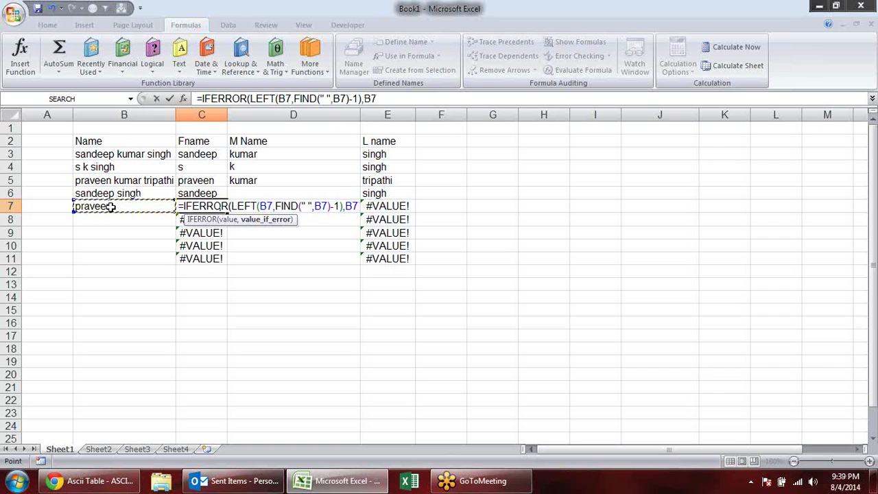
{"action": "key", "text": "Return"}
{"action": "key", "text": "Return"}
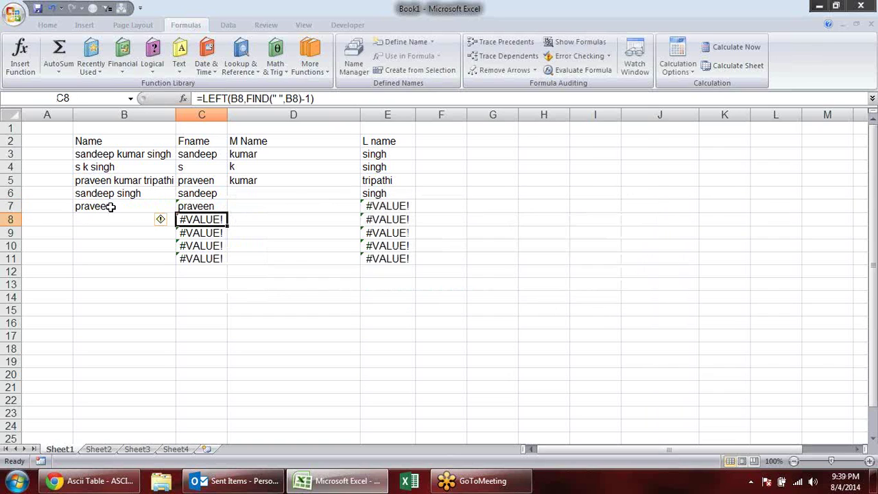
- Wrap E7's last-name formula in an outer IFERROR so it shows blank
{"action": "double_click", "coordinate": [403, 207]}
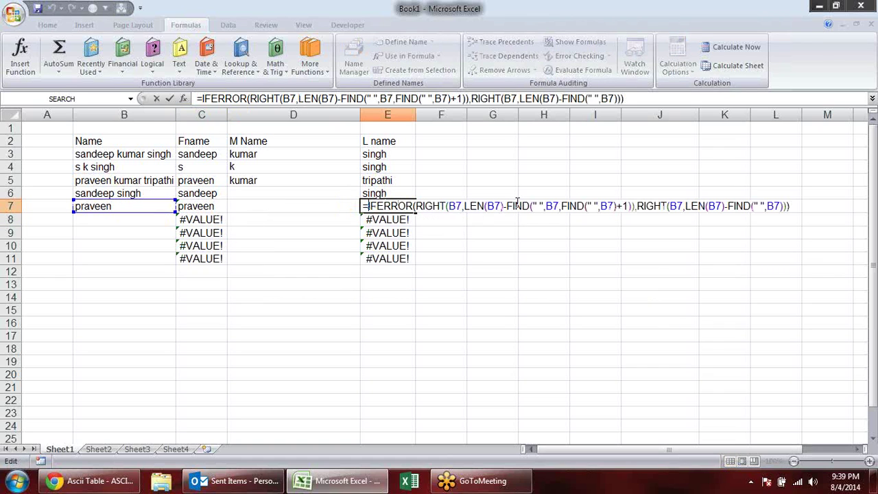
{"action": "type", "text": "if"}
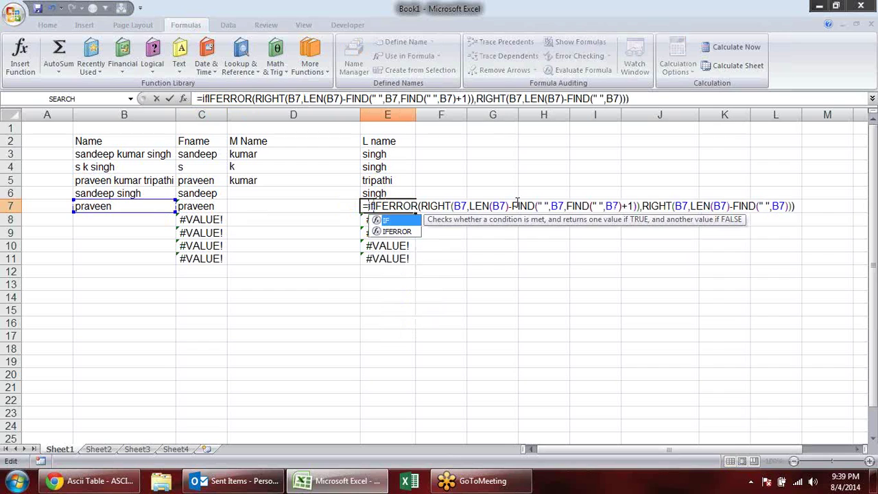
{"action": "key", "text": "Down"}
{"action": "key", "text": "Tab"}
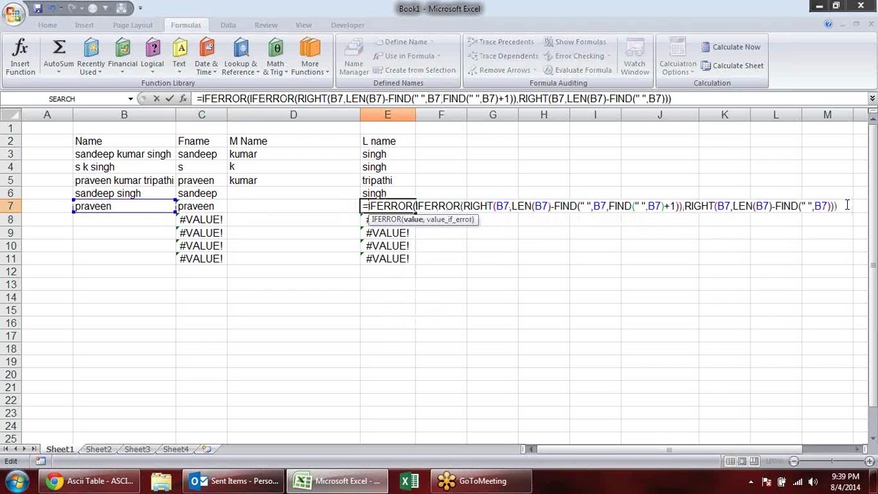
{"action": "type", "text": ","}
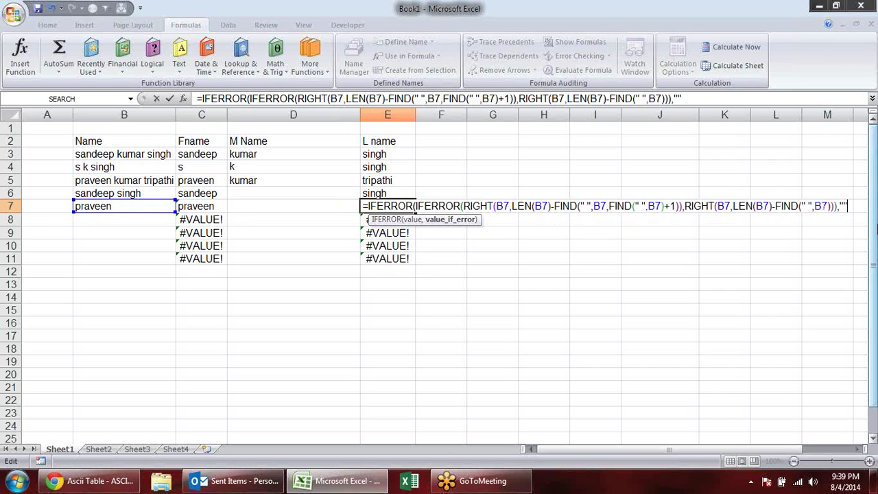
{"action": "key", "text": "Return"}
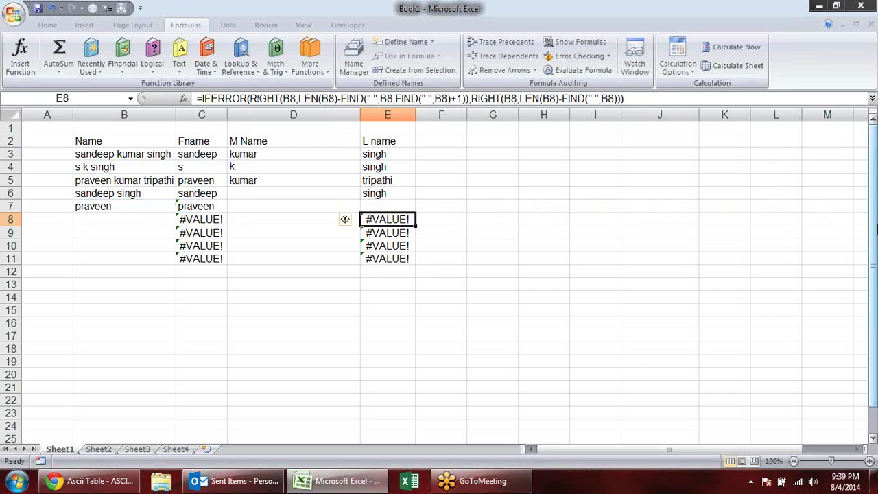
- Fill the E7 last-name and C7 first-name formulas down to row 11
{"action": "left_click", "coordinate": [399, 209]}
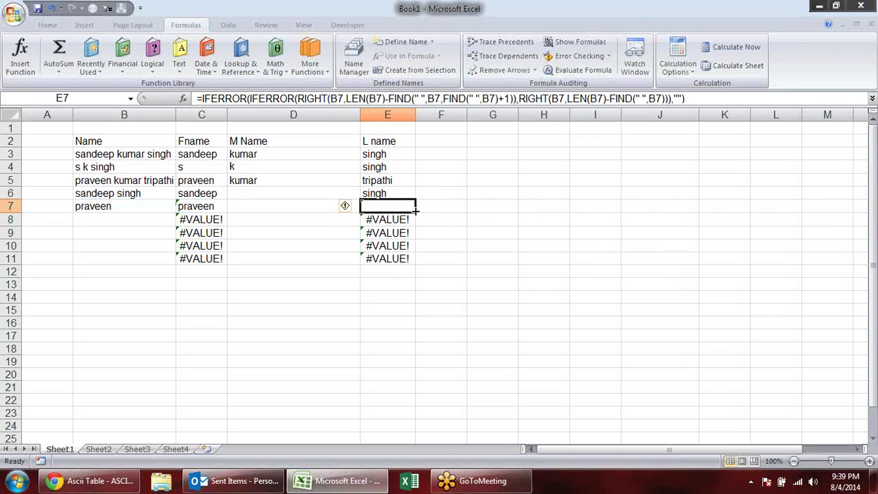
{"action": "left_click_drag", "start_coordinate": [415, 211], "coordinate": [419, 261]}
{"action": "left_click_drag", "start_coordinate": [209, 208], "coordinate": [284, 209]}
{"action": "left_click_drag", "start_coordinate": [360, 212], "coordinate": [369, 262]}
- Finish filling the first-name formula to C11, then try wrapping C8 and cancel
{"action": "left_click", "coordinate": [535, 245]}
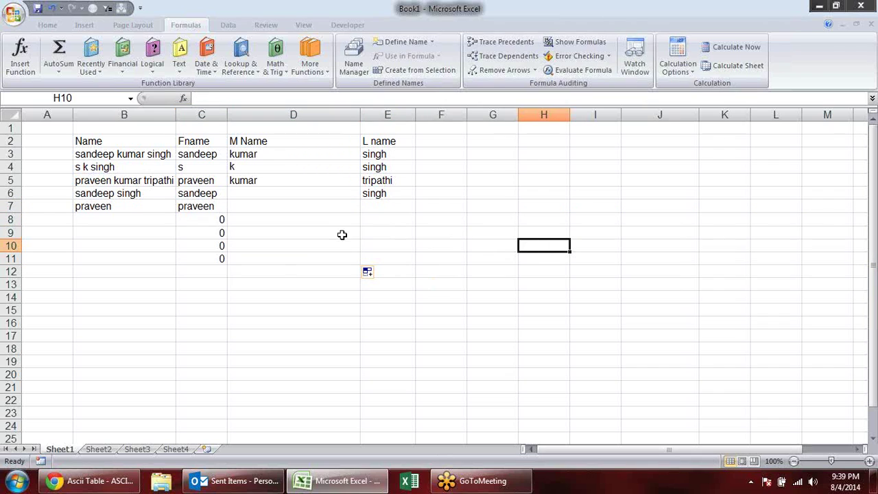
{"action": "left_click", "coordinate": [129, 223]}
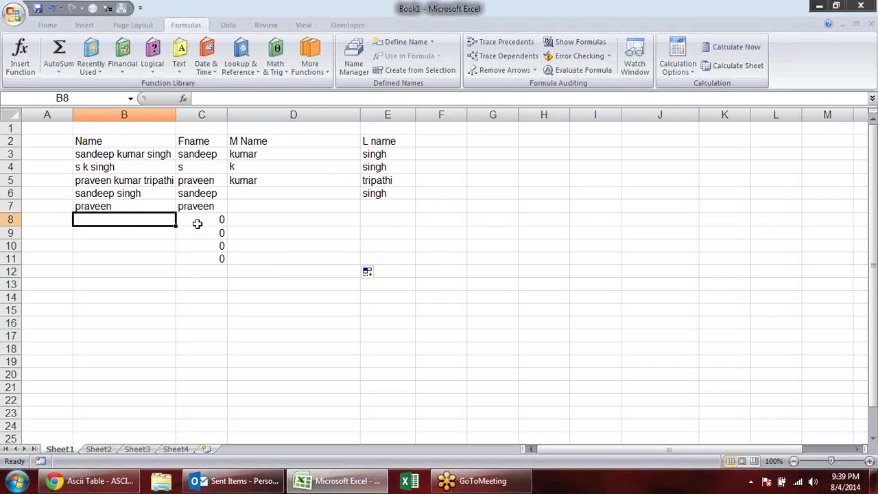
{"action": "double_click", "coordinate": [196, 222]}
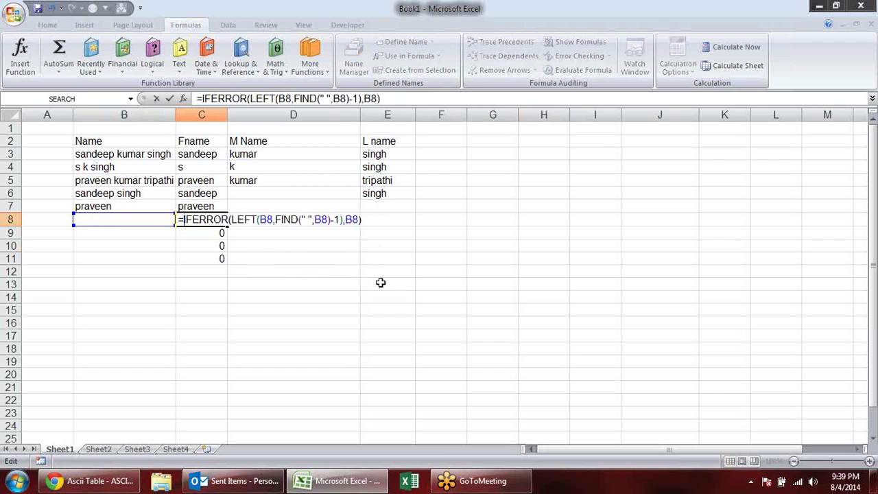
{"action": "type", "text": "if"}
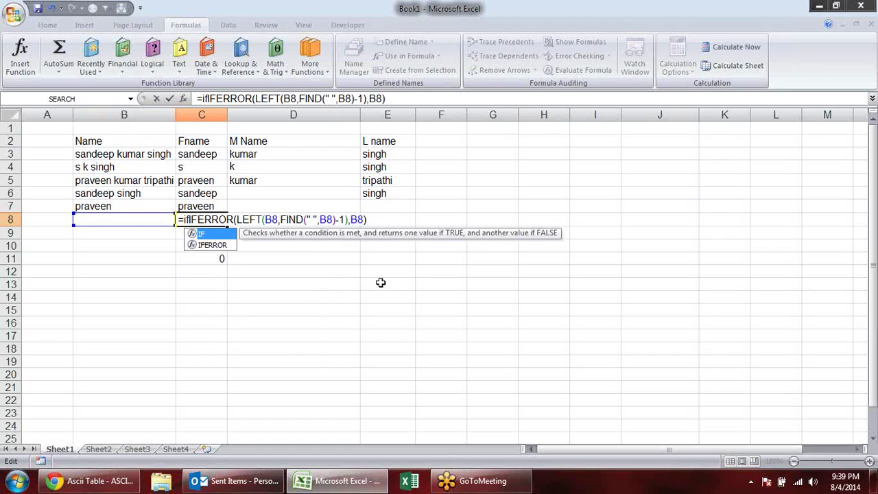
{"action": "key", "text": "Down"}
{"action": "key", "text": "Tab"}
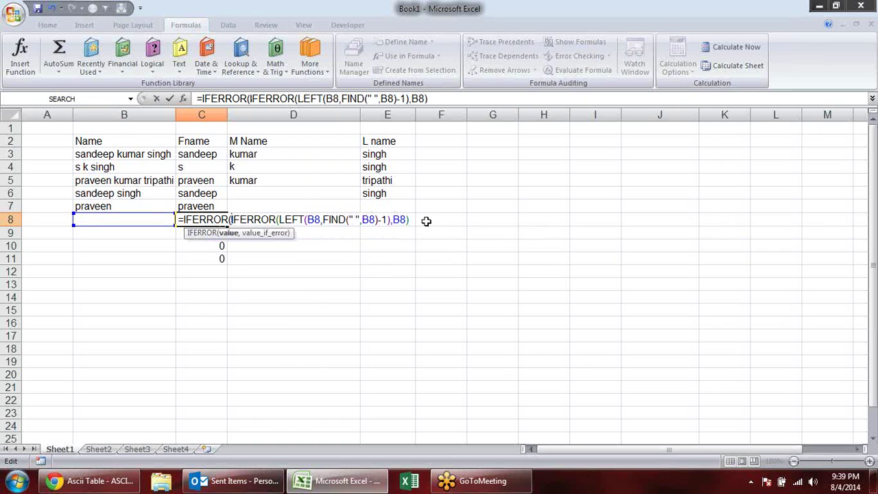
{"action": "left_click", "coordinate": [422, 220]}
{"action": "key", "text": "Escape"}
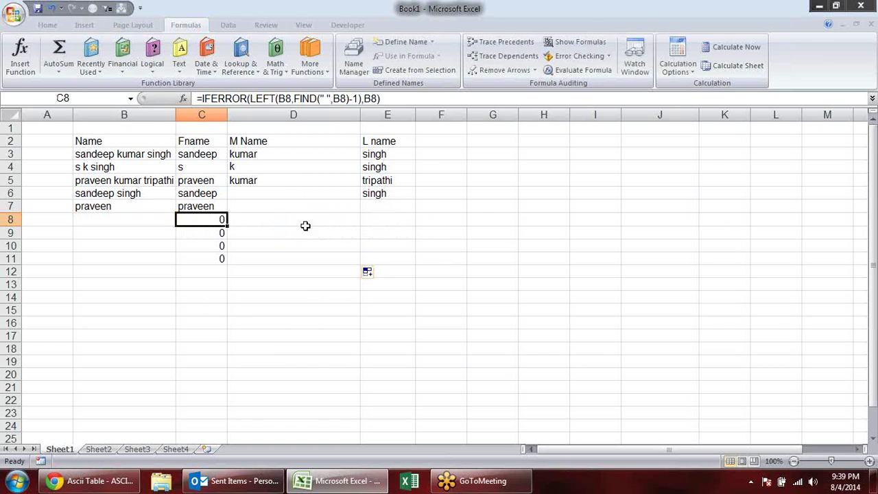
{"action": "double_click", "coordinate": [223, 223]}
{"action": "key", "text": "Escape"}
- Start wrapping C7's formula in an outer IFERROR, up to the fallback comma
{"action": "double_click", "coordinate": [189, 206]}
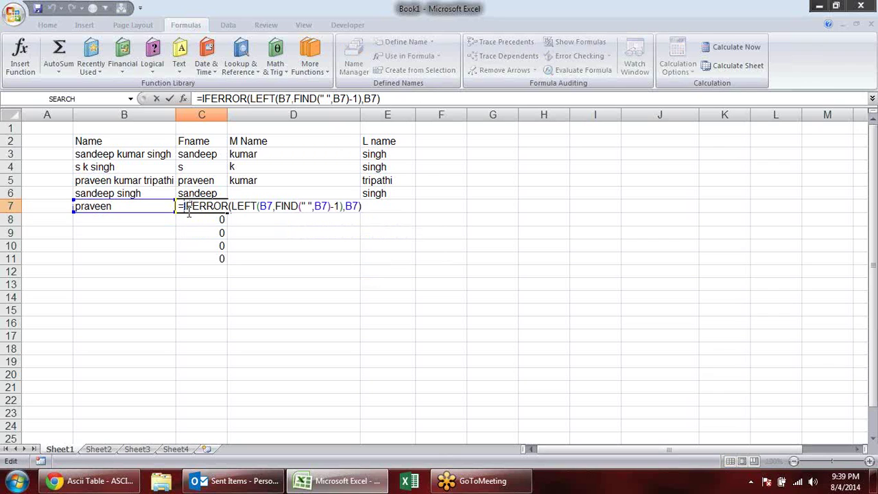
{"action": "type", "text": "if"}
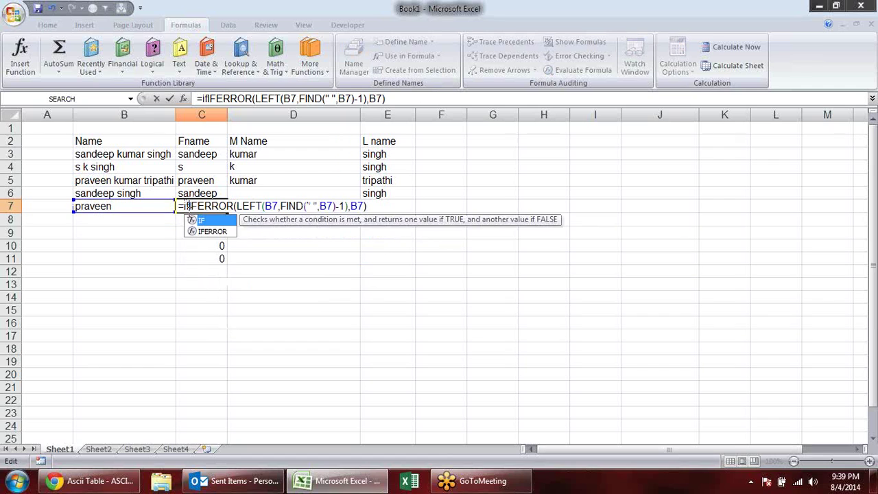
{"action": "key", "text": "Down"}
{"action": "key", "text": "Tab"}
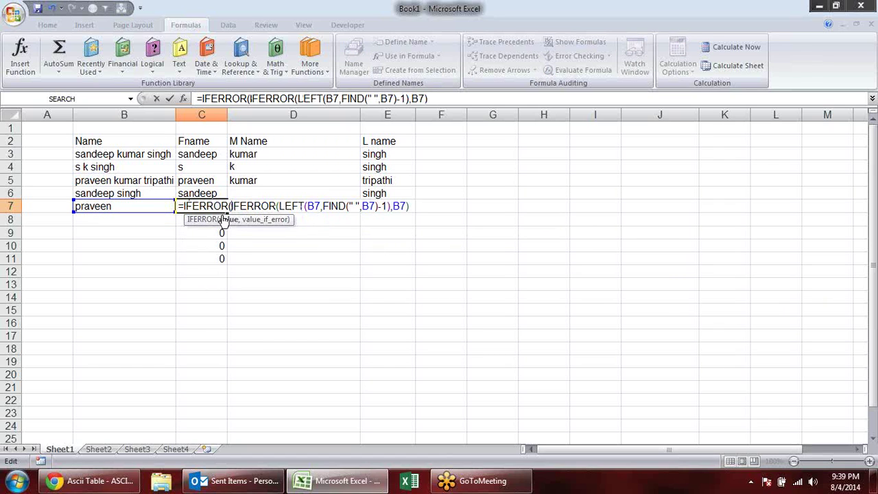
{"action": "left_click_drag", "start_coordinate": [231, 205], "coordinate": [411, 206]}
{"action": "left_click", "coordinate": [413, 205]}
{"action": "type", "text": ","}
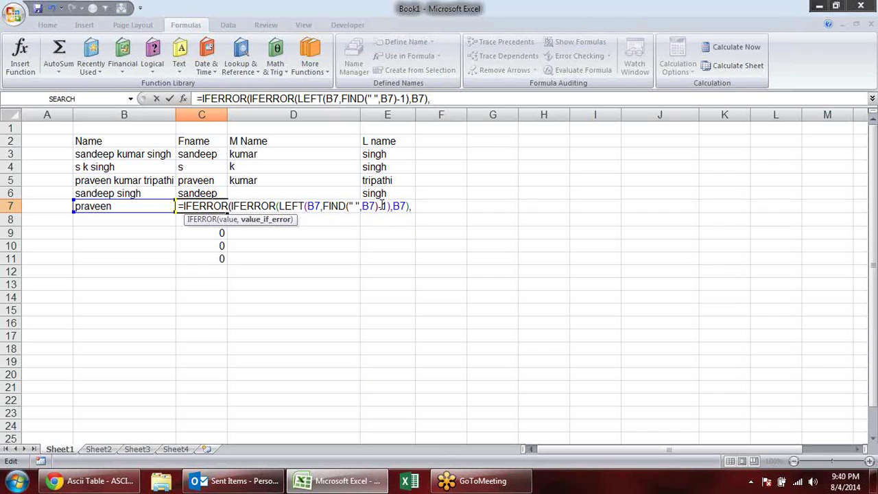
- Abandon the broken C7 formula edit, declining Excel's correction and the parenthesis error
{"action": "type", "text": "\"\""}
{"action": "key", "text": "Return"}
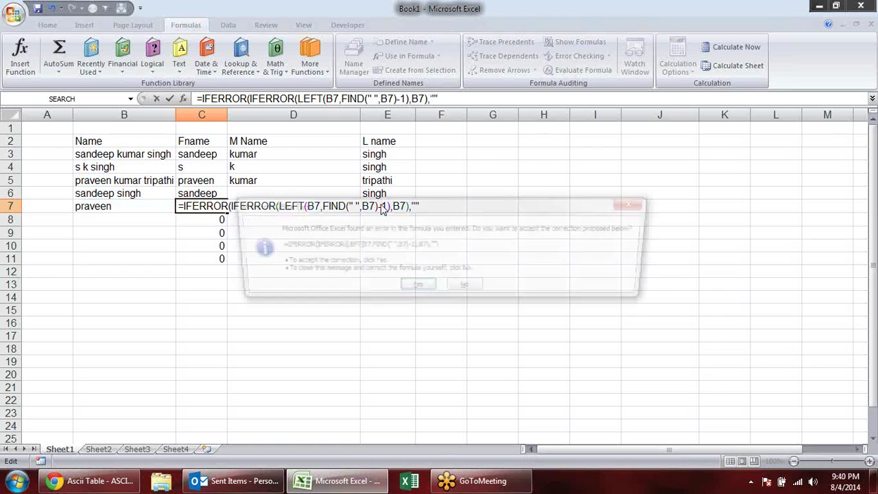
{"action": "key", "text": "Escape"}
{"action": "key", "text": "Return"}
{"action": "key", "text": "Escape"}
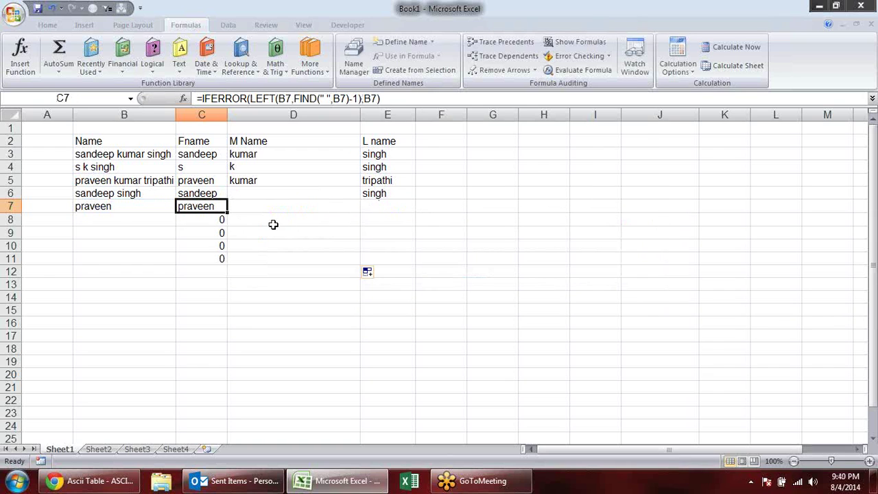
- Check the formulas in C8 and C9, then reopen C7's first-name formula for editing
{"action": "left_click", "coordinate": [214, 220]}
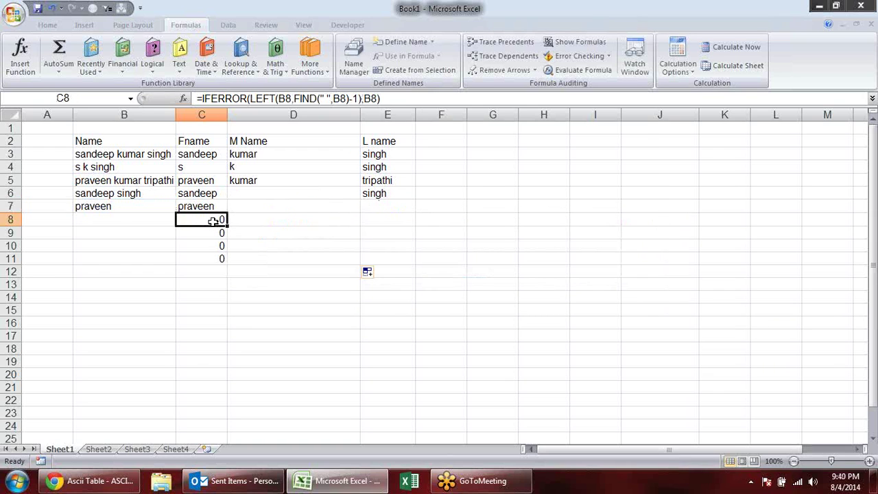
{"action": "left_click", "coordinate": [209, 231]}
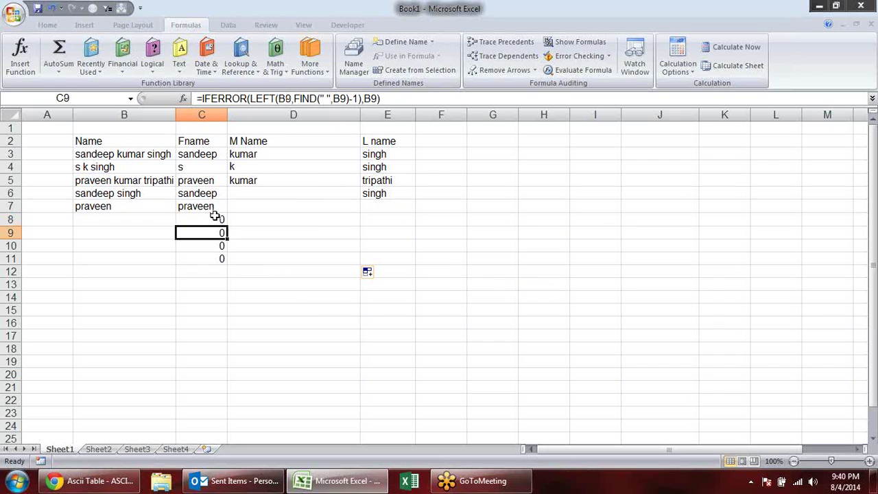
{"action": "left_click", "coordinate": [205, 207]}
{"action": "double_click", "coordinate": [205, 206]}
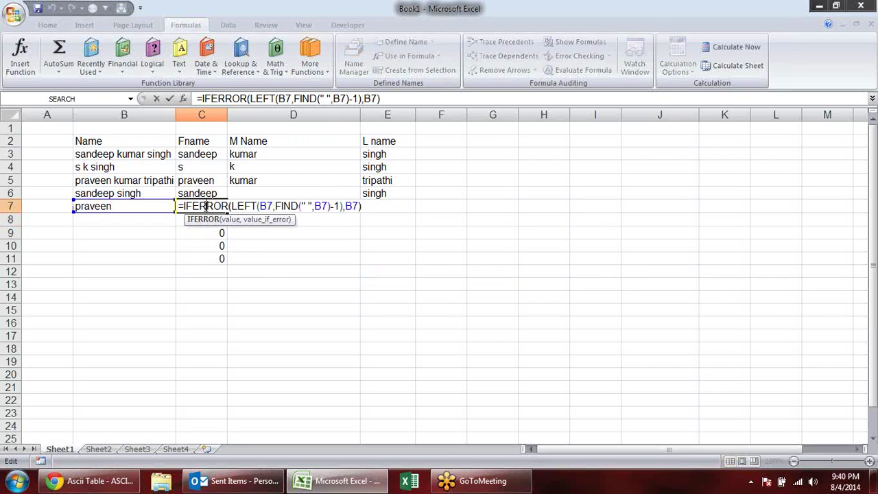
- Wrap C7's formula as =IF(IFERROR(...)=0,"",IFERROR(...)) so empty names show blank
{"action": "left_click", "coordinate": [184, 206]}
{"action": "type", "text": "IF"}
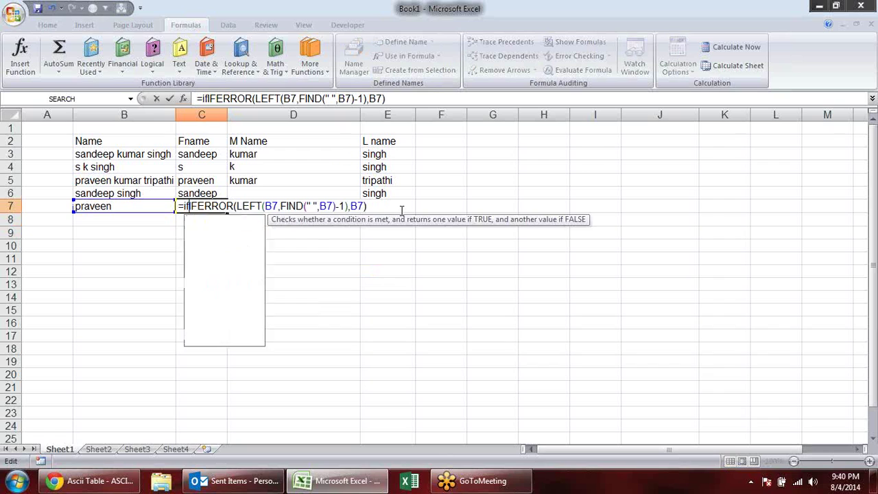
{"action": "type", "text": "("}
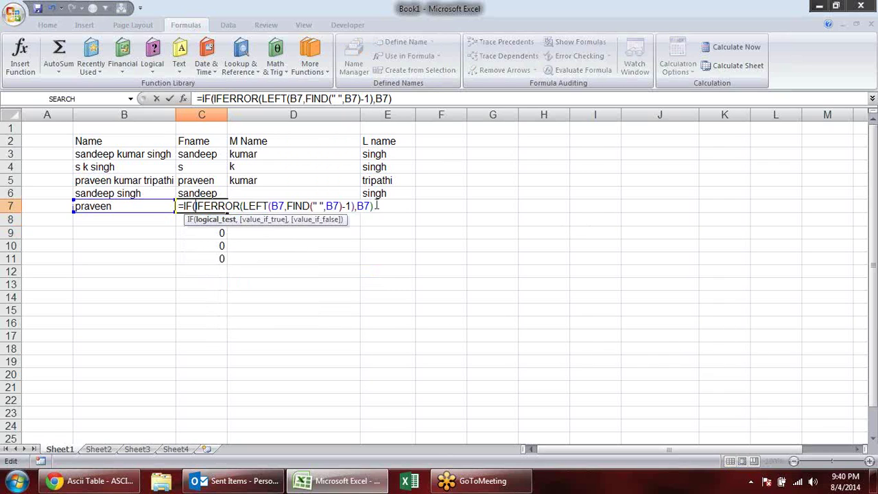
{"action": "left_click_drag", "start_coordinate": [373, 206], "coordinate": [198, 206]}
{"action": "key", "text": "ctrl+c"}
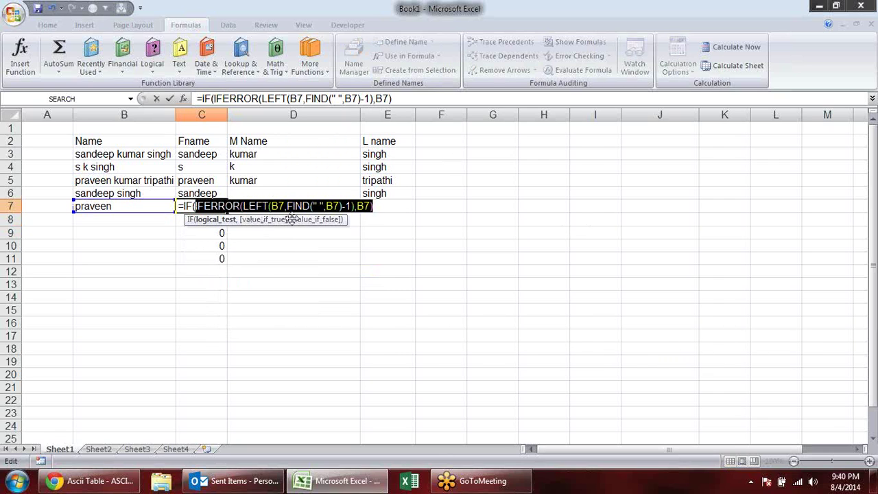
{"action": "left_click", "coordinate": [387, 205]}
{"action": "type", "text": "=0"}
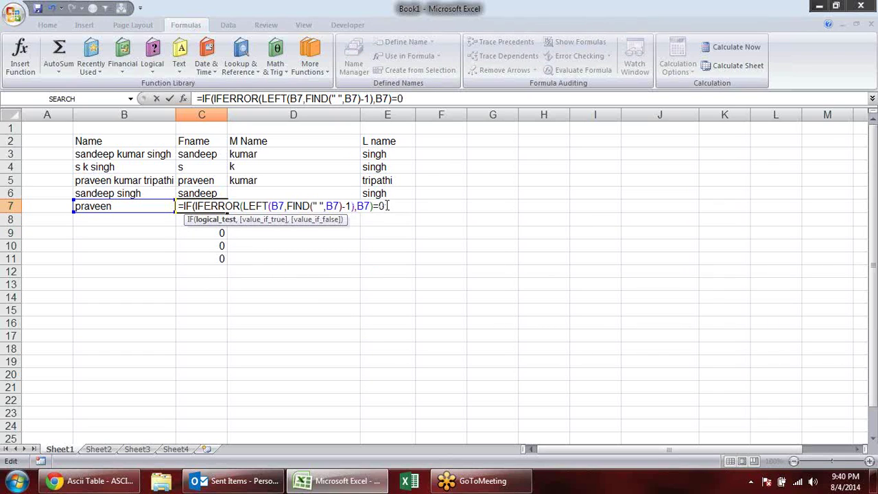
{"action": "type", "text": ",\"\""}
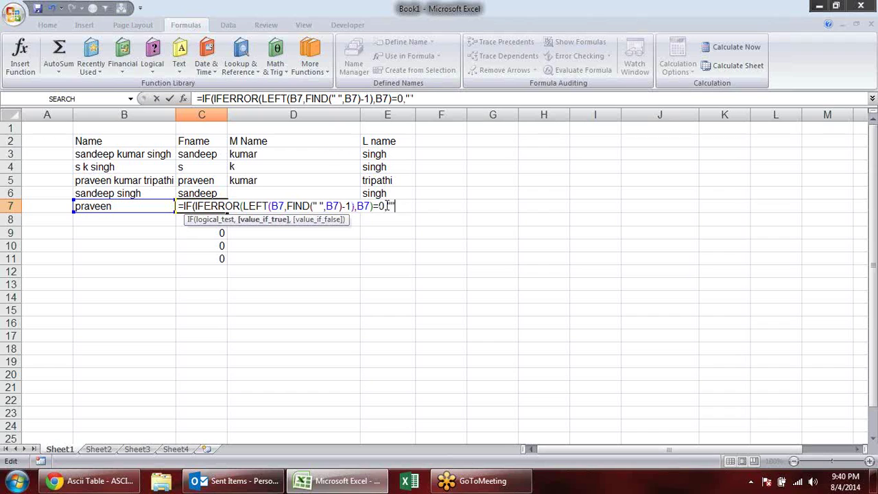
{"action": "type", "text": ","}
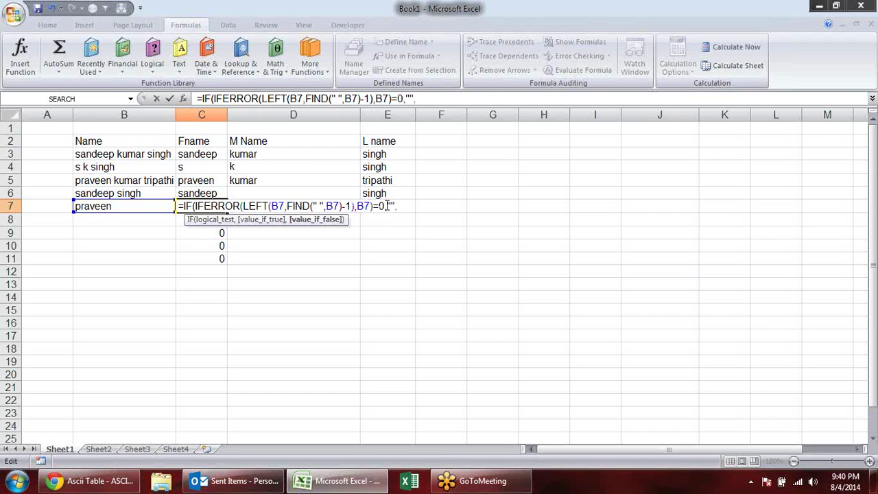
{"action": "key", "text": "ctrl+v"}
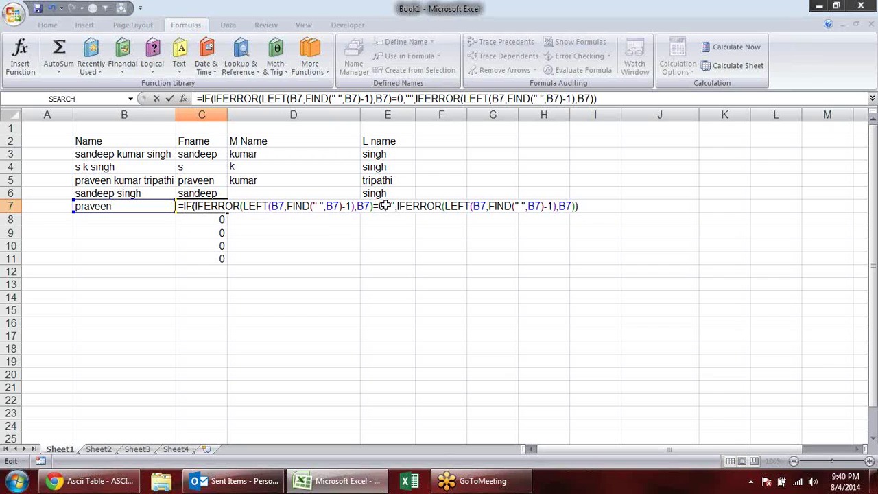
{"action": "key", "text": "Return"}
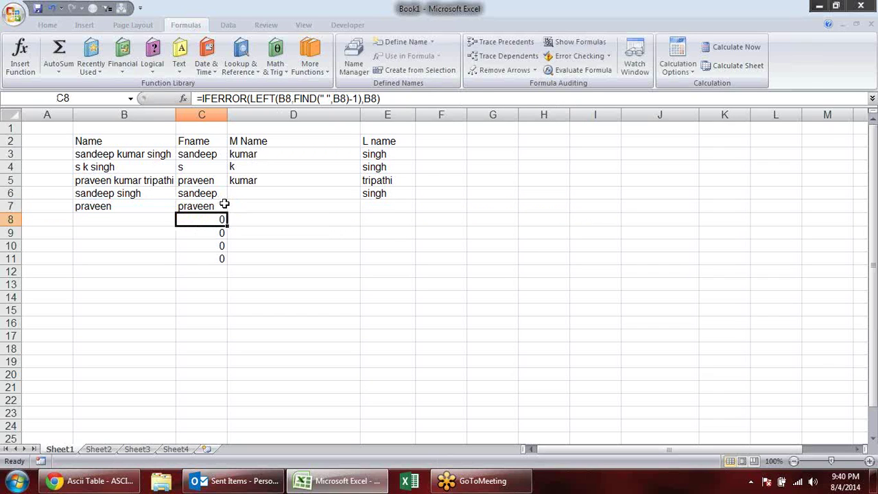
- Fill C7's new formula down to C13 and up to C3
{"action": "left_click", "coordinate": [224, 204]}
{"action": "left_click_drag", "start_coordinate": [227, 213], "coordinate": [237, 287]}
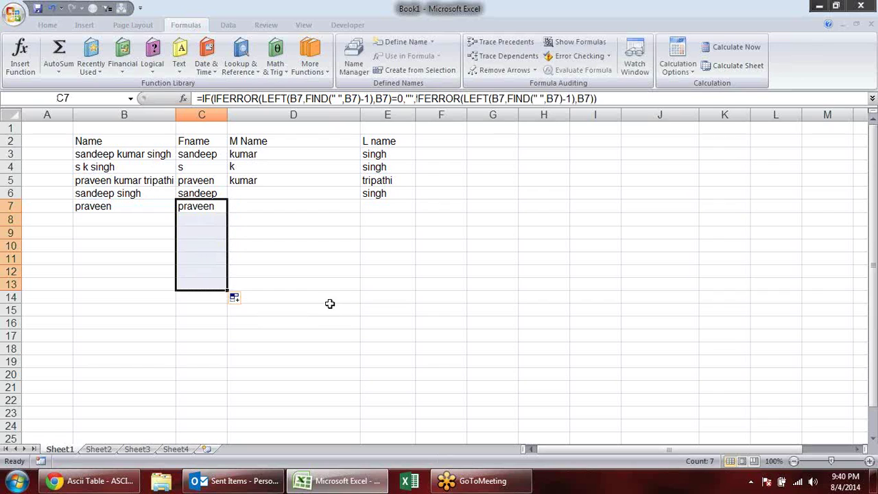
{"action": "left_click", "coordinate": [217, 204]}
{"action": "left_click_drag", "start_coordinate": [227, 212], "coordinate": [230, 153]}
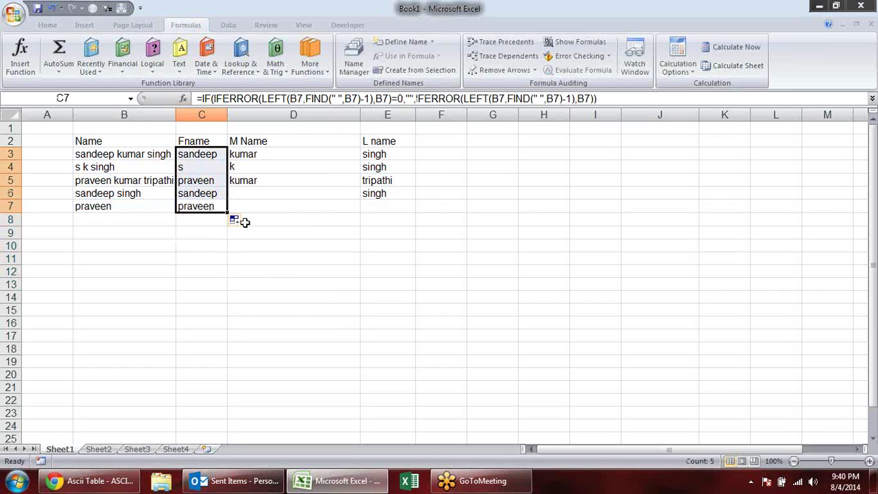
{"action": "left_click", "coordinate": [278, 203]}
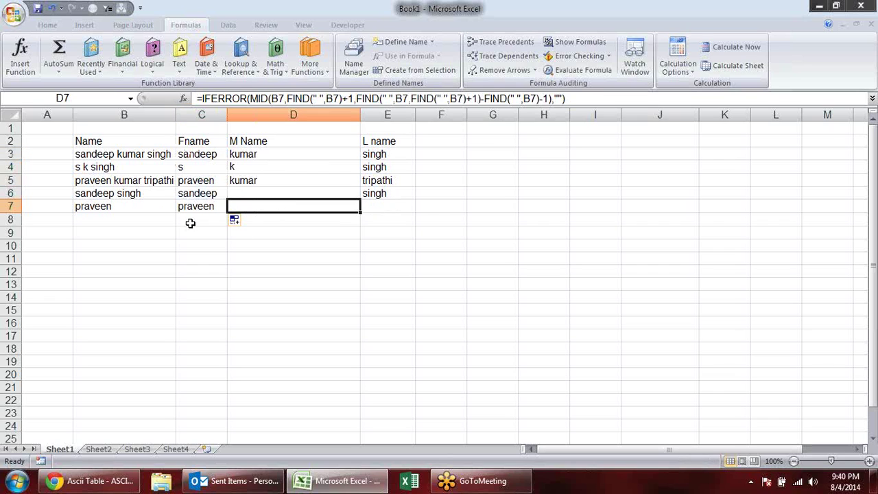
{"action": "left_click", "coordinate": [103, 218]}
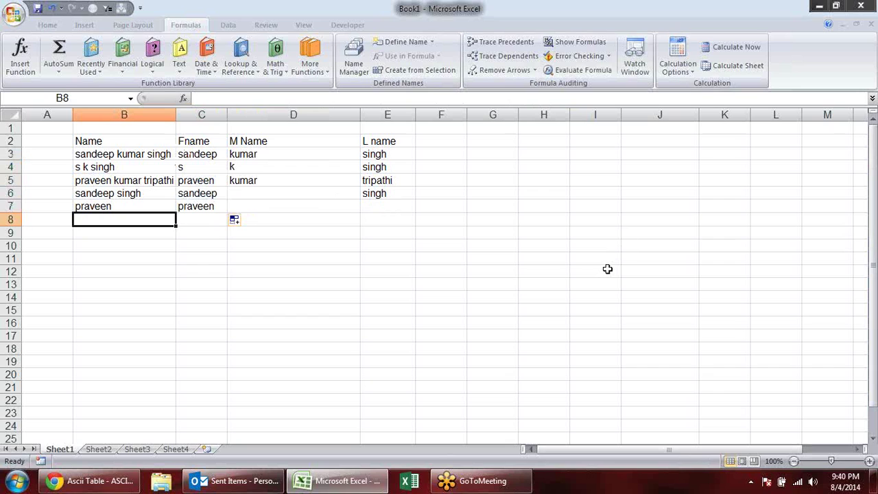
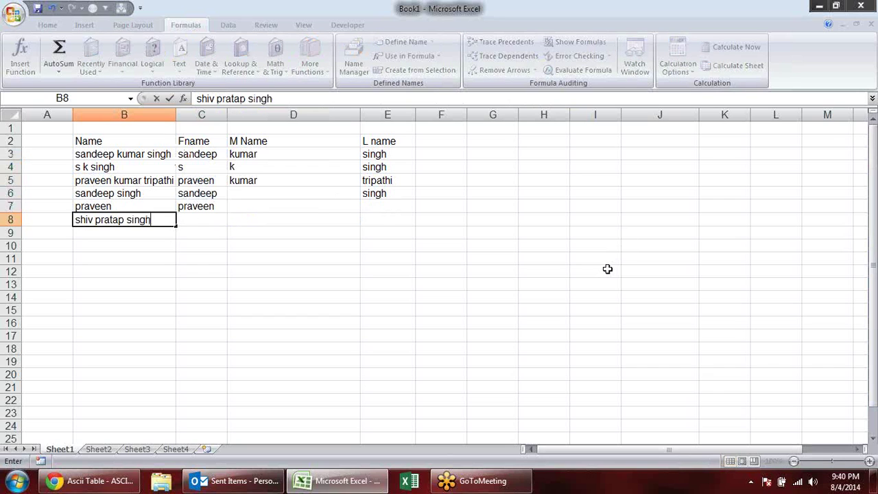
{"action": "key", "text": "Return"}
{"action": "type", "text": "s"}
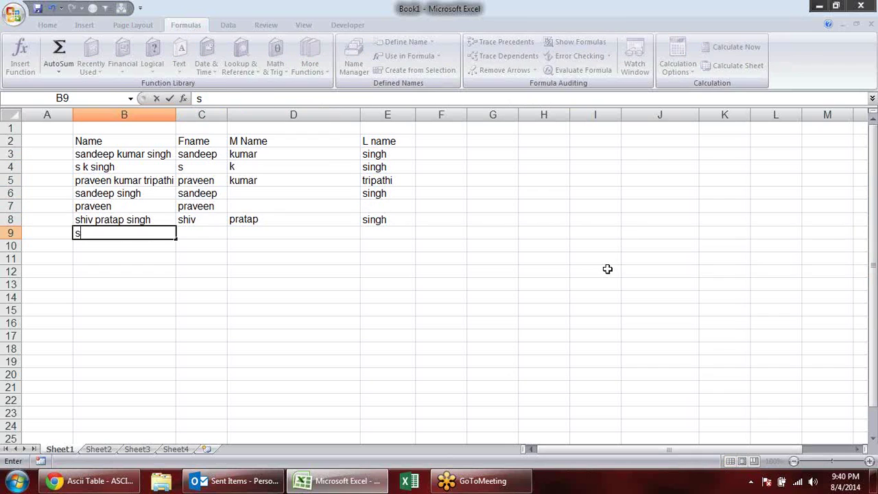
{"action": "type", "text": "hivj"}
{"action": "type", "text": "i"}
{"action": "key", "text": "Return"}
{"action": "key", "text": "Return"}
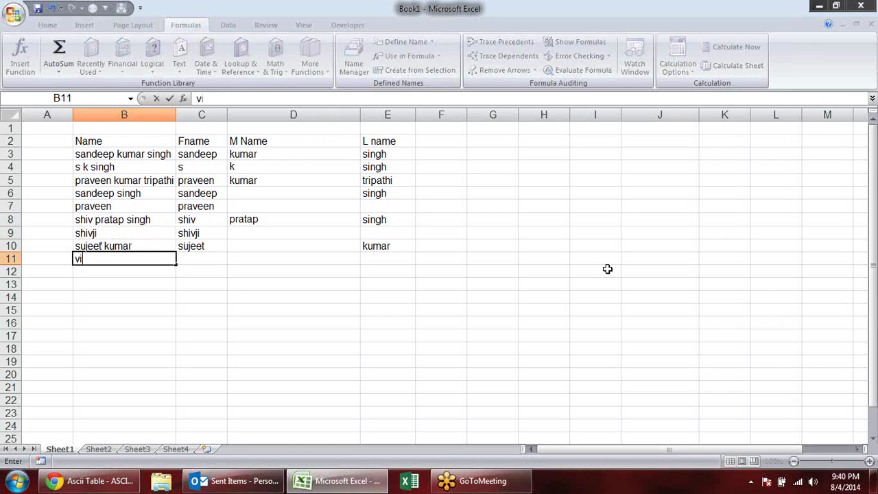
{"action": "key", "text": "Return"}
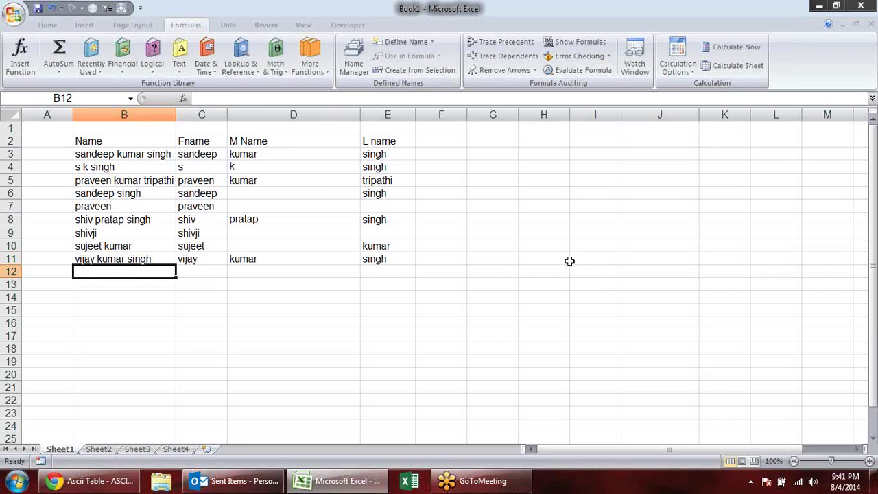
- Check the split first, middle and last-name results in columns C, D and E
{"action": "left_click", "coordinate": [398, 247]}
{"action": "left_click", "coordinate": [293, 247]}
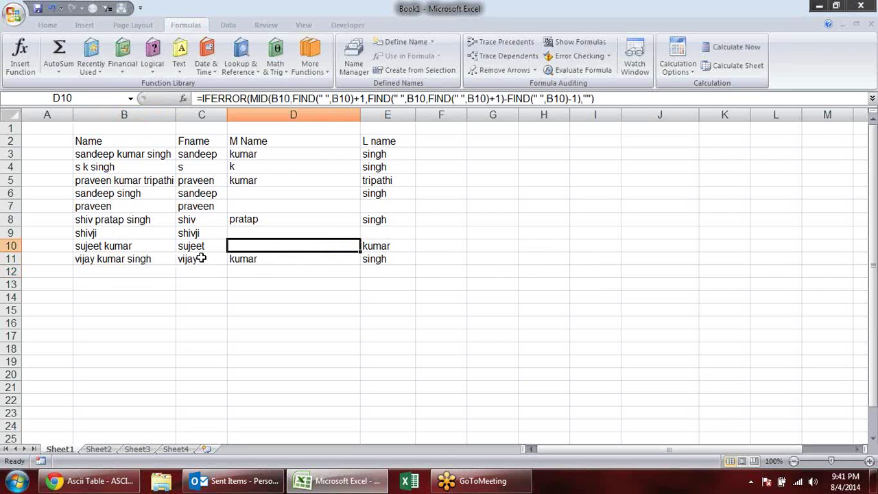
{"action": "left_click", "coordinate": [194, 219]}
{"action": "left_click", "coordinate": [196, 180]}
{"action": "left_click", "coordinate": [199, 153]}
{"action": "left_click", "coordinate": [266, 154]}
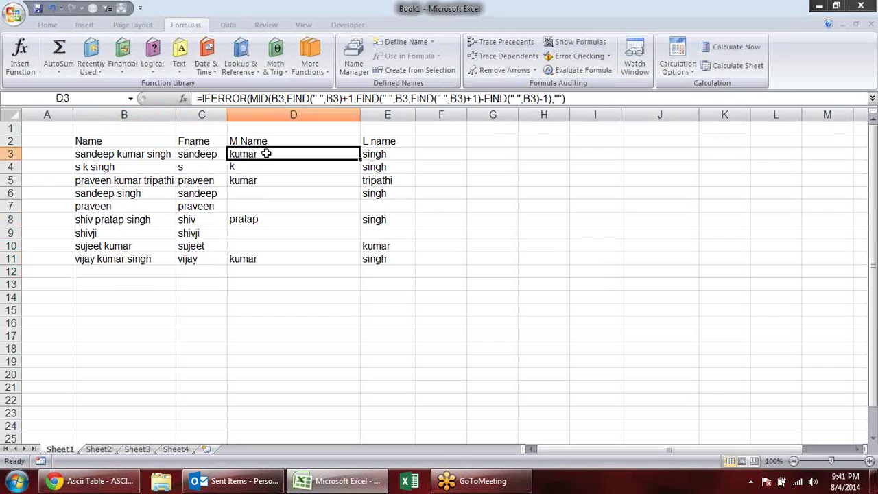
{"action": "left_click", "coordinate": [282, 207]}
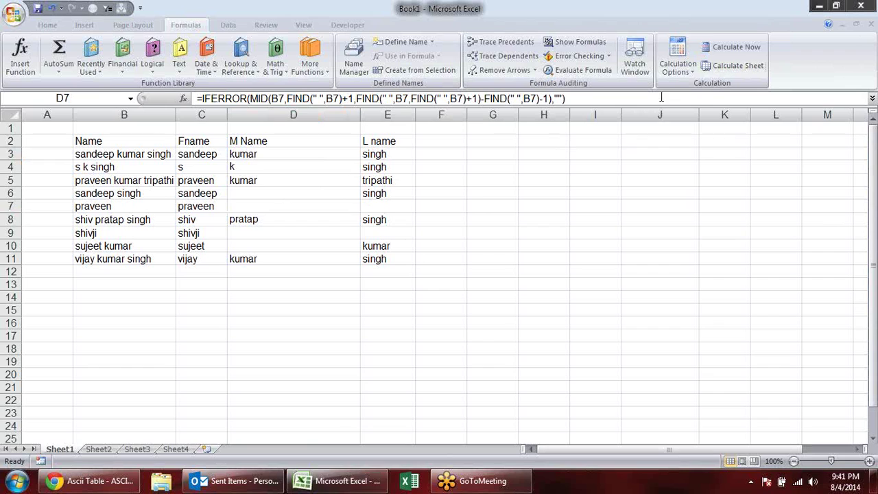
{"action": "left_click", "coordinate": [129, 294]}
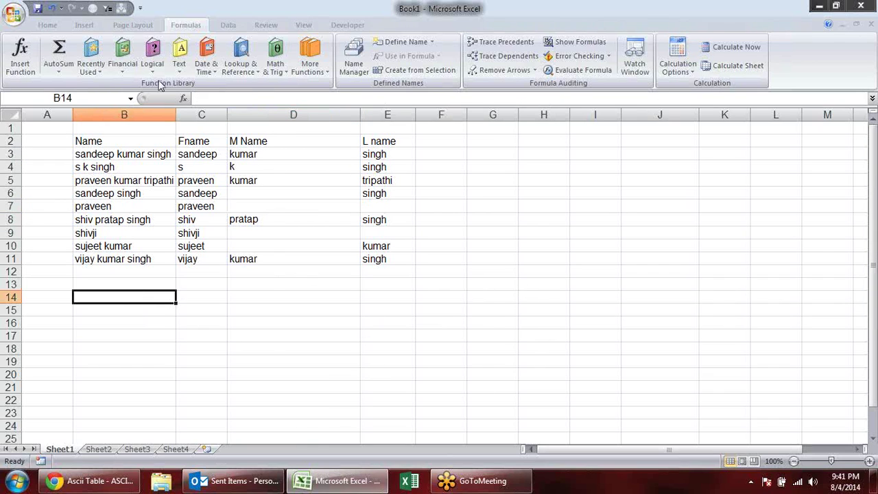
- Browse the list of Text functions in the ribbon
{"action": "left_click", "coordinate": [180, 65]}
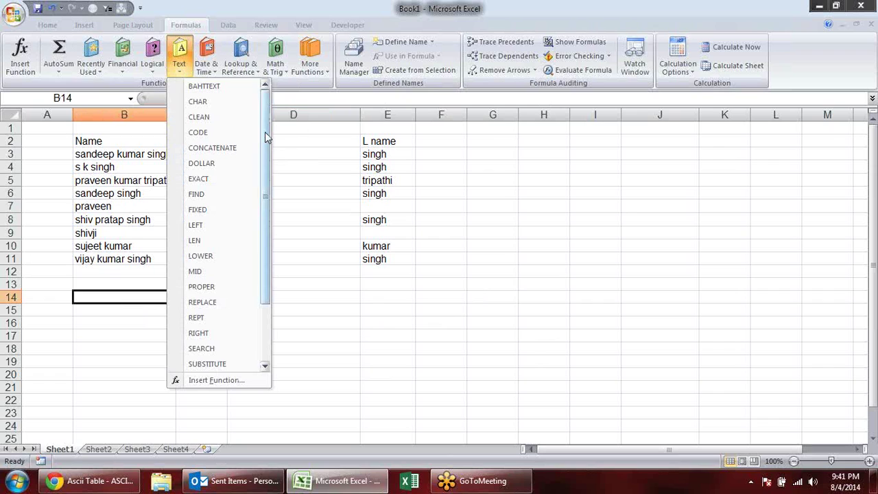
{"action": "left_click_drag", "start_coordinate": [265, 132], "coordinate": [266, 230]}
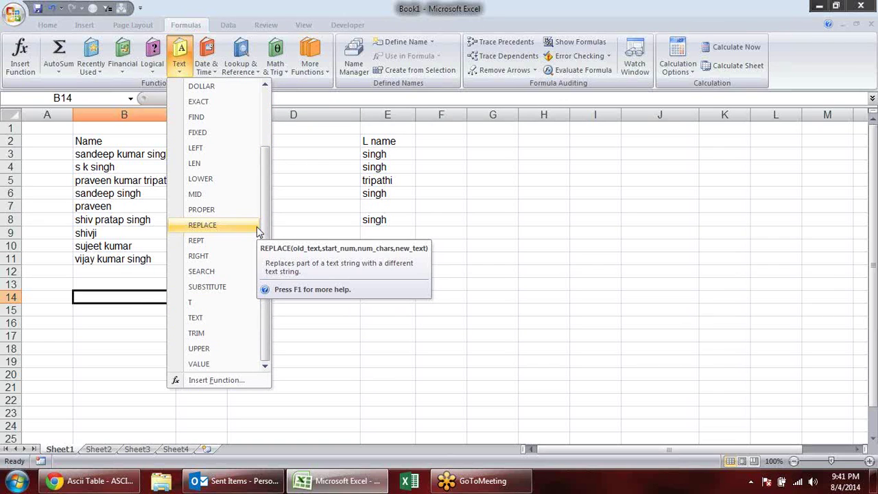
{"action": "left_click", "coordinate": [384, 298]}
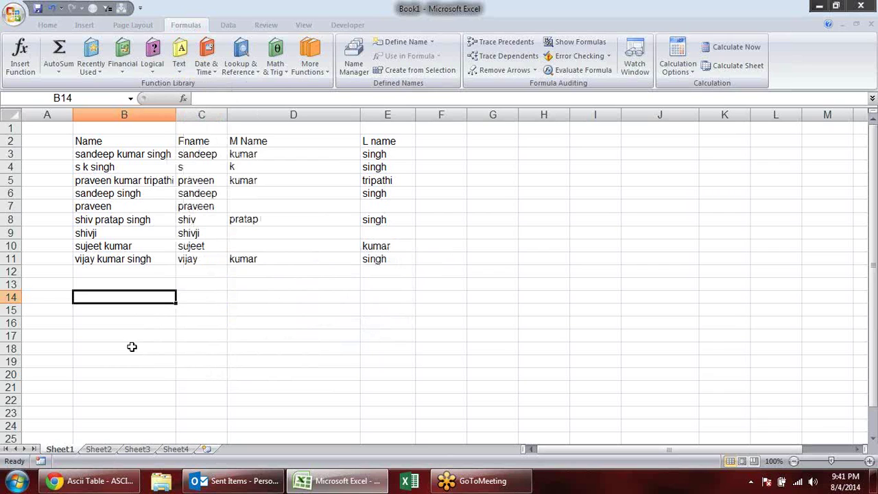
- Enter the sample words sandeep and SANDEEP in B14 and B15
{"action": "type", "text": "sandeep"}
{"action": "key", "text": "Return"}
{"action": "type", "text": "SANDEEP"}
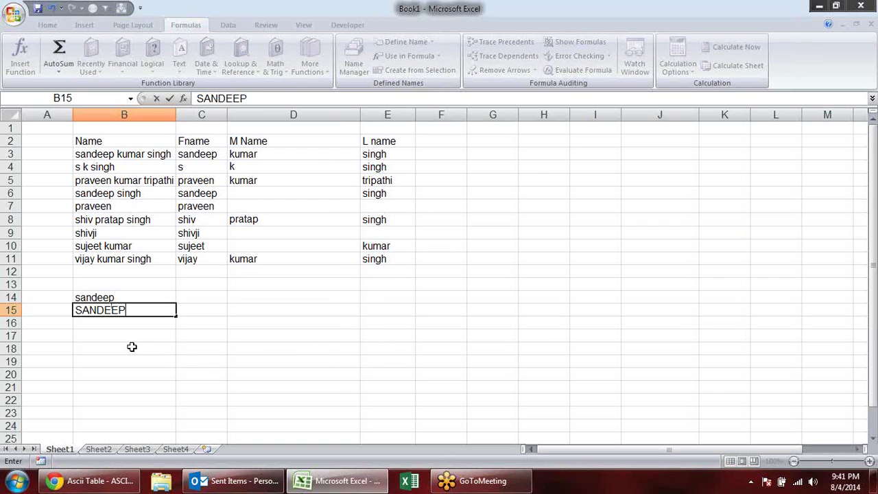
{"action": "key", "text": "Return"}
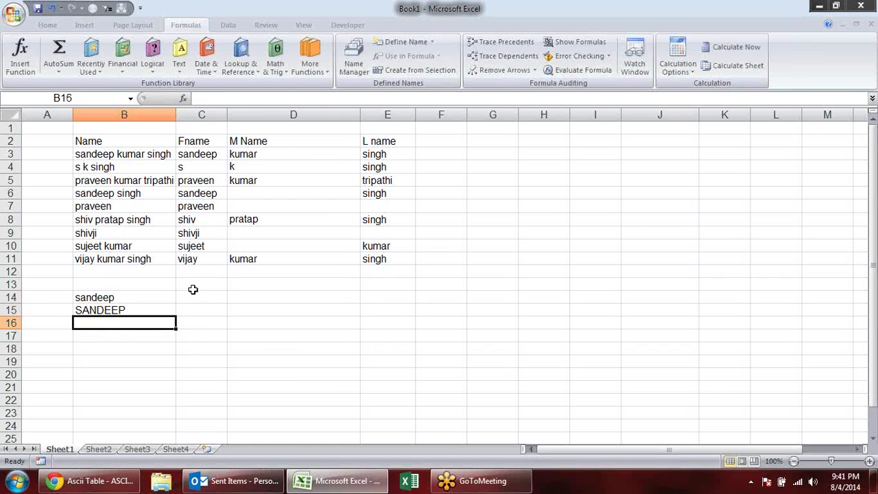
{"action": "left_click", "coordinate": [193, 288]}
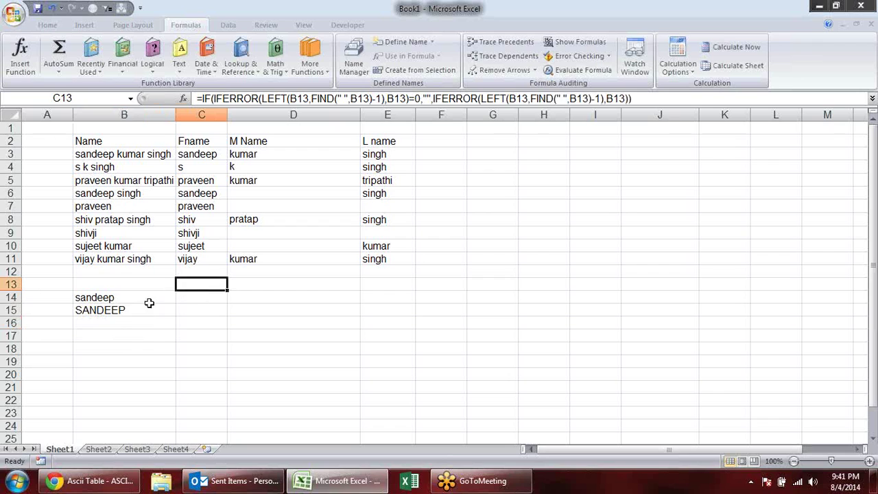
- Move the two sample words to G2:G3 and autofit column G
{"action": "left_click_drag", "start_coordinate": [148, 300], "coordinate": [147, 310]}
{"action": "key", "text": "ctrl+c"}
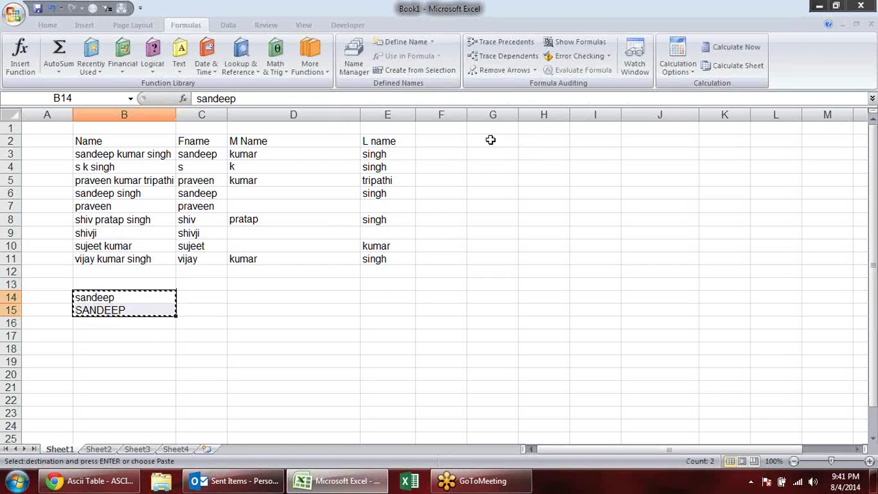
{"action": "left_click", "coordinate": [491, 140]}
{"action": "key", "text": "ctrl+v"}
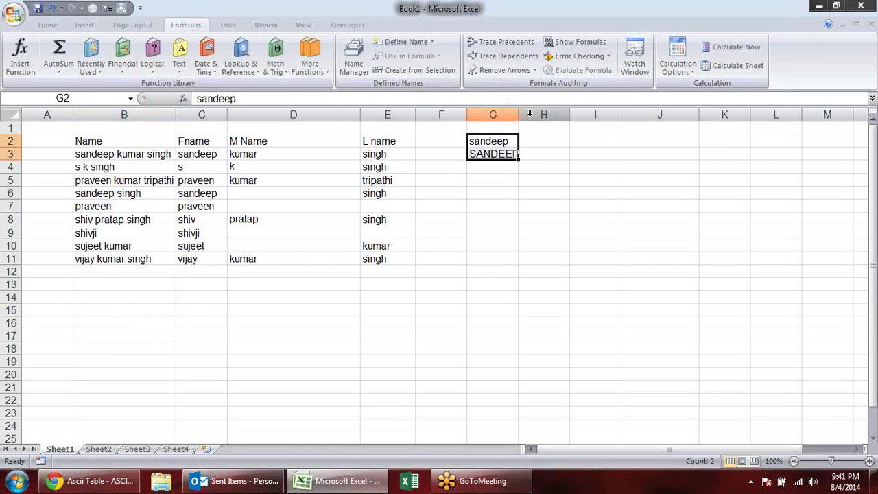
{"action": "double_click", "coordinate": [518, 114]}
{"action": "left_click", "coordinate": [562, 140]}
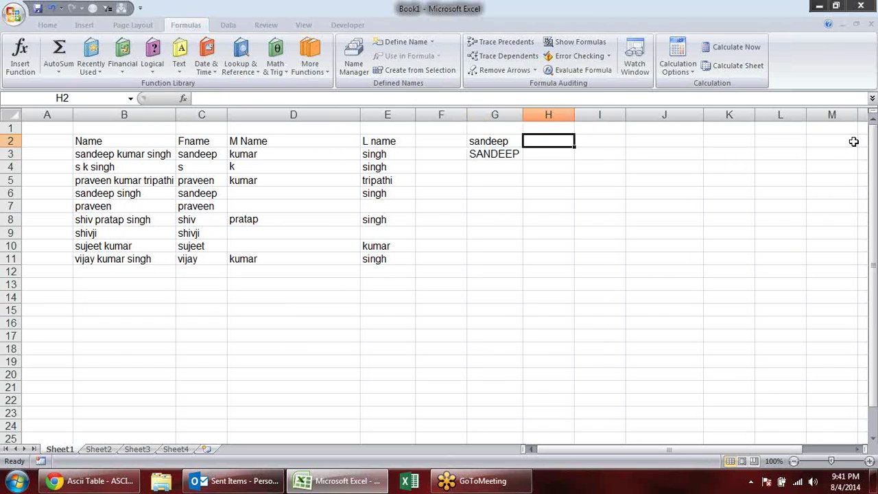
- Enter =FIND("a",G2) in H2, which returns 2
{"action": "type", "text": "=FIND(\""}
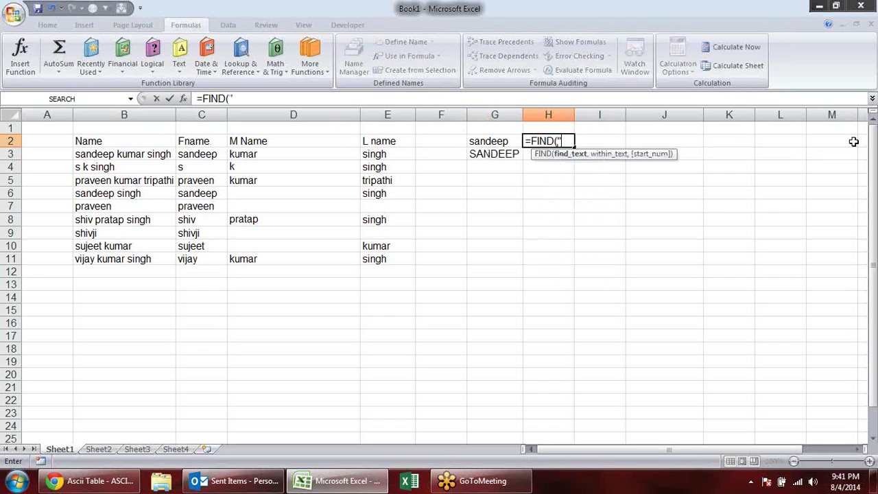
{"action": "type", "text": "a"}
{"action": "key", "text": "BackSpace"}
{"action": "type", "text": "a\""}
{"action": "type", "text": ","}
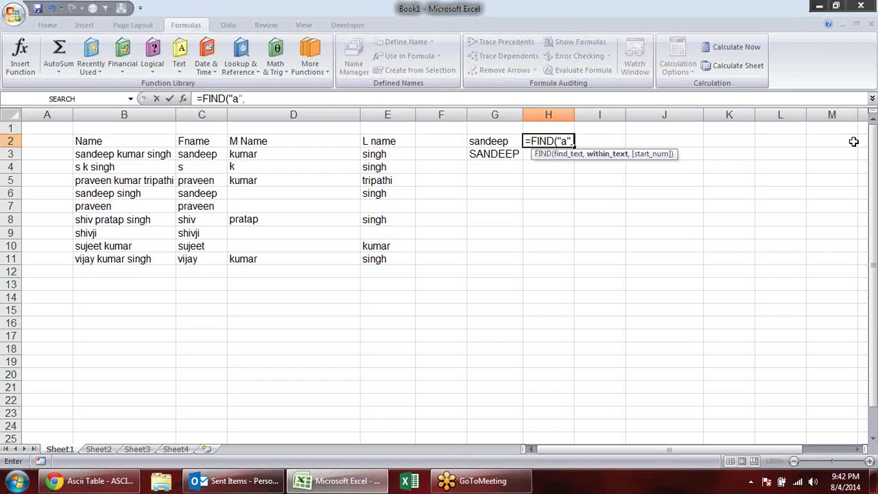
{"action": "left_click", "coordinate": [508, 133]}
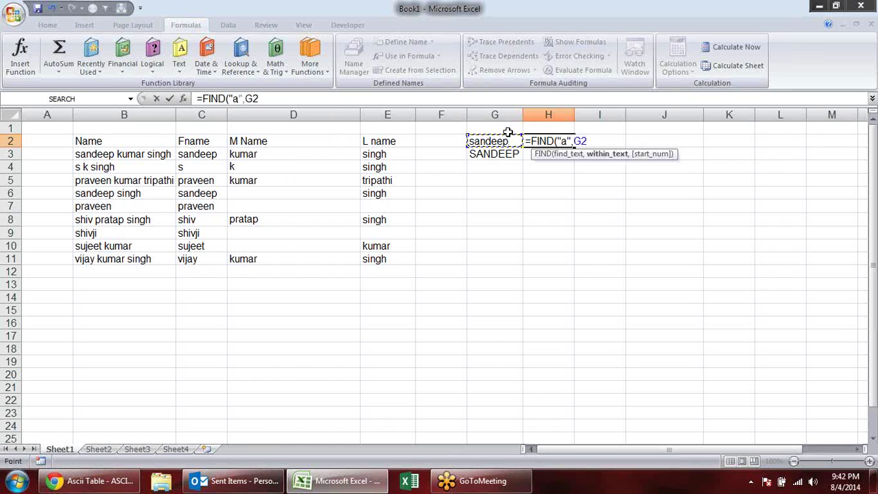
{"action": "key", "text": "Return"}
- Copy the FIND formula to H3, where SANDEEP returns #VALUE!
{"action": "left_click", "coordinate": [566, 141]}
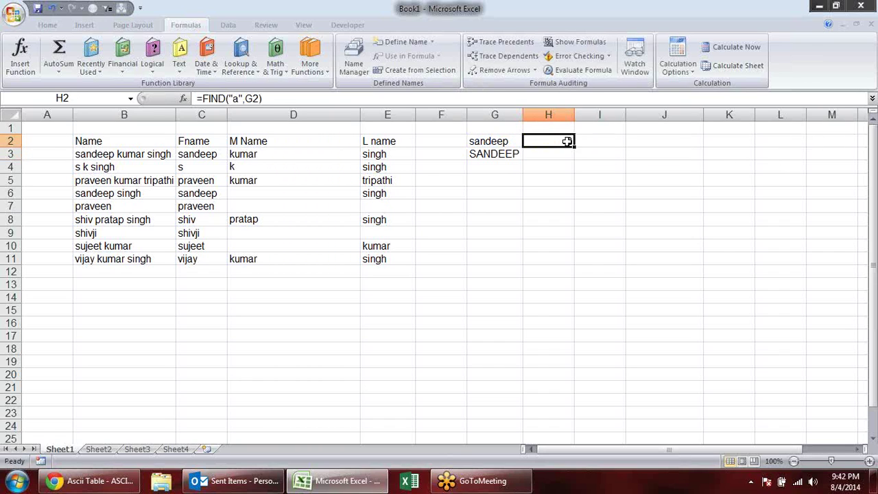
{"action": "left_click_drag", "start_coordinate": [572, 147], "coordinate": [575, 158]}
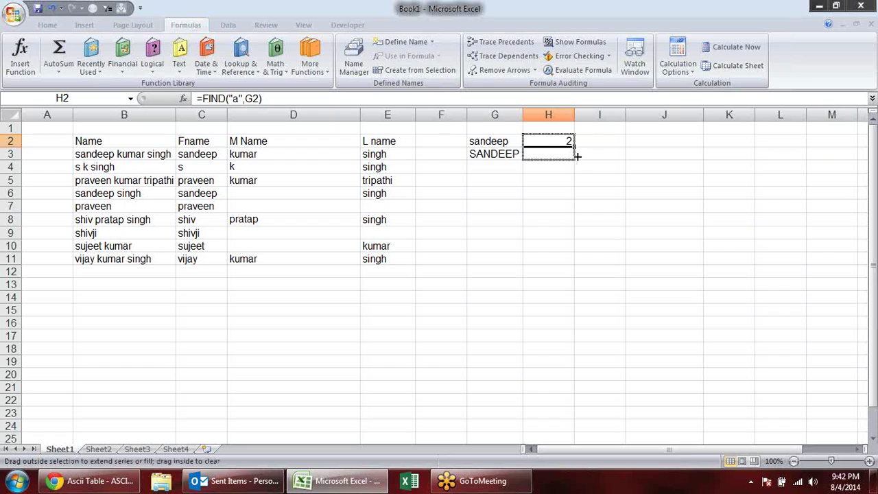
{"action": "left_click", "coordinate": [559, 157]}
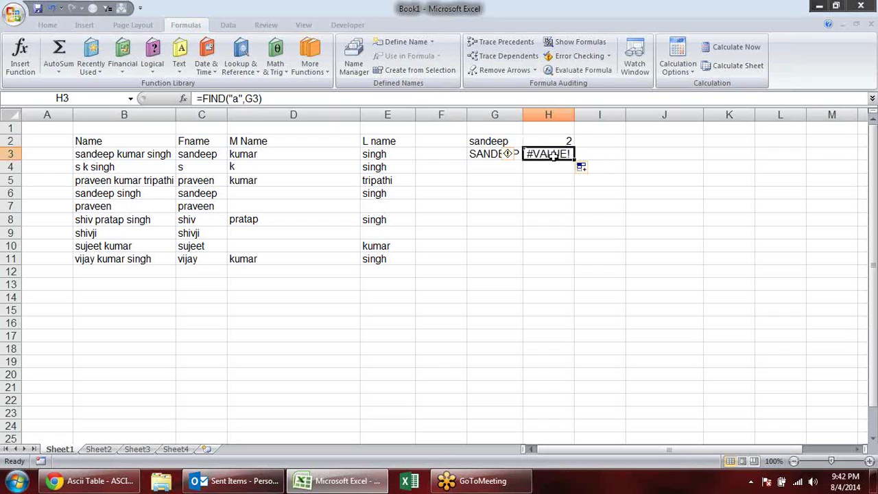
{"action": "double_click", "coordinate": [558, 156]}
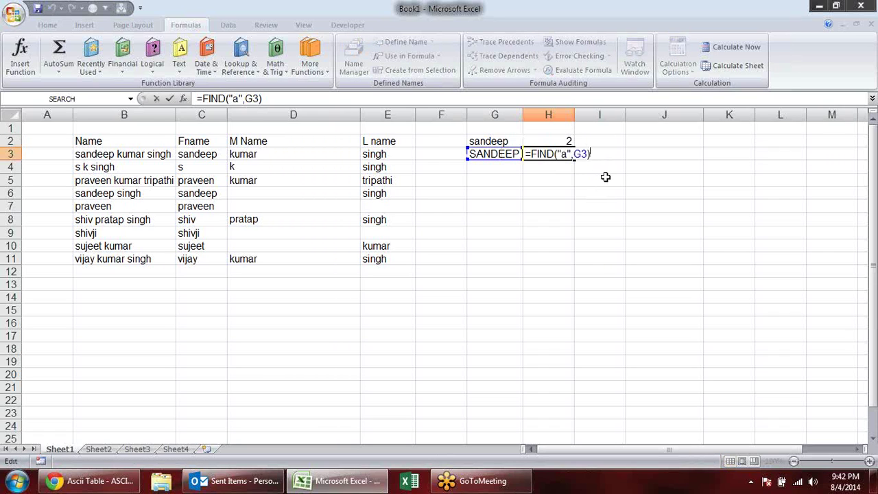
{"action": "key", "text": "Return"}
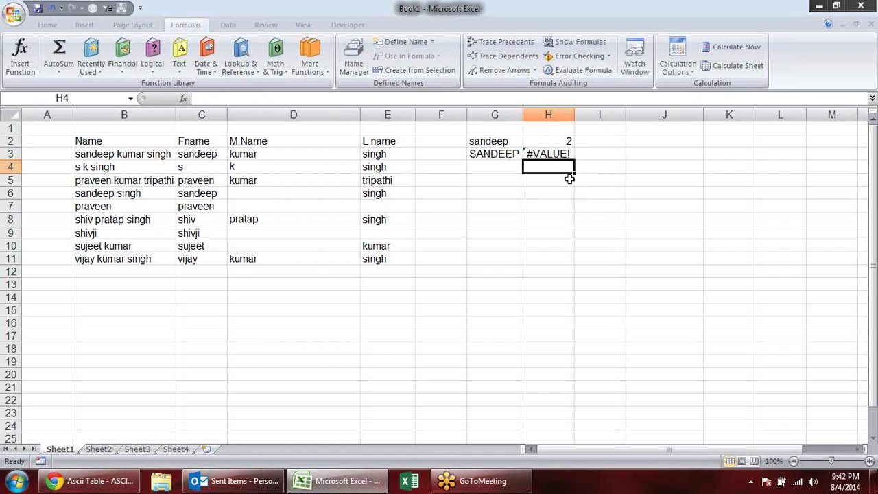
- Start a =SEARCH("A" formula in I2
{"action": "left_click", "coordinate": [593, 141]}
{"action": "type", "text": "=se"}
{"action": "key", "text": "Tab"}
{"action": "type", "text": "\"A"}
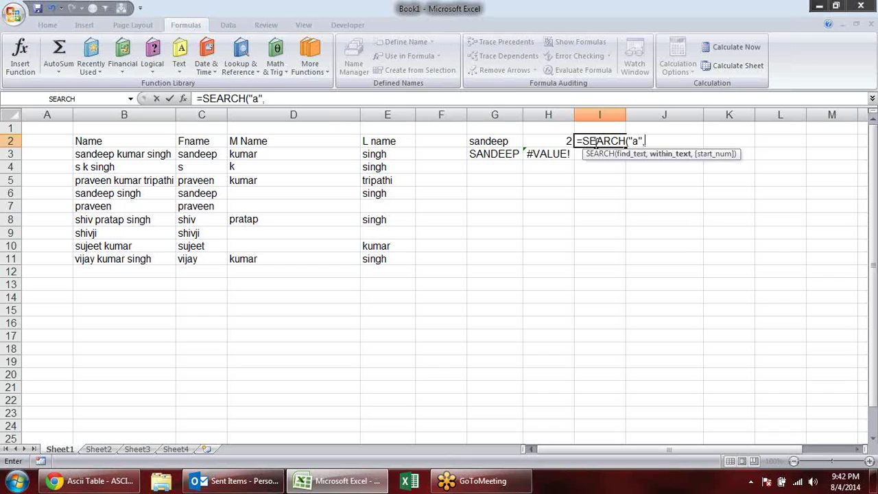
- Complete =SEARCH("a",G2) in I2 and fill it to I3, both returning 2
{"action": "left_click", "coordinate": [506, 140]}
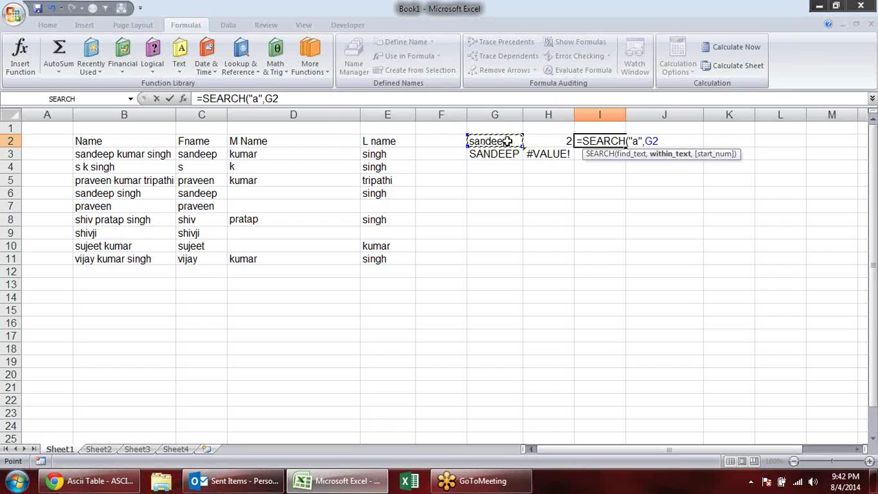
{"action": "key", "text": "Return"}
{"action": "left_click", "coordinate": [607, 137]}
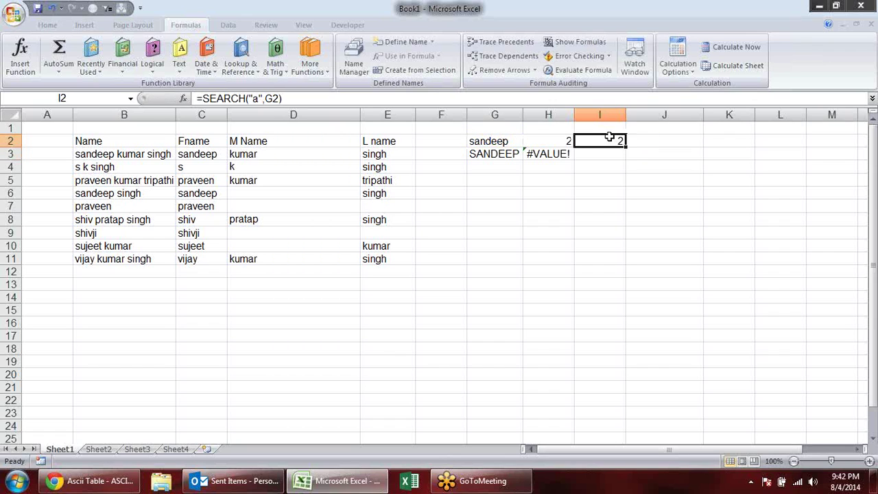
{"action": "left_click_drag", "start_coordinate": [623, 146], "coordinate": [625, 158]}
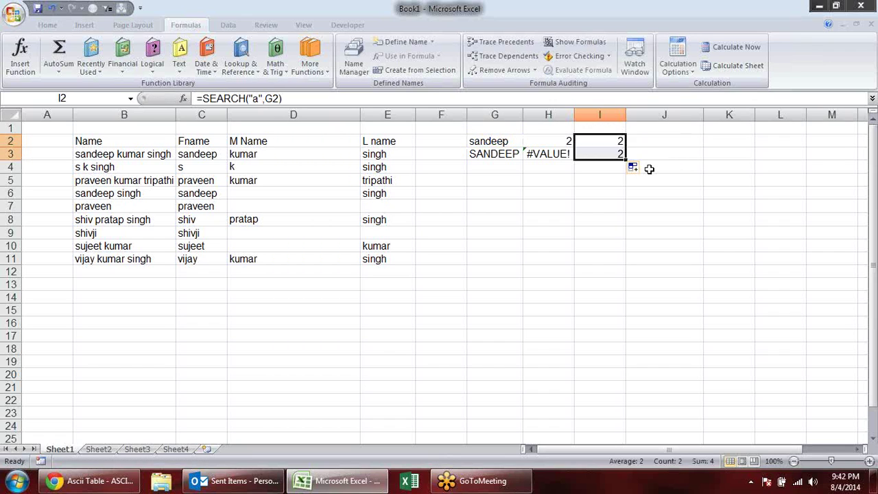
{"action": "left_click", "coordinate": [648, 168]}
- Compare H2's FIND formula with I2's SEARCH formula, leaving both unchanged
{"action": "double_click", "coordinate": [547, 143]}
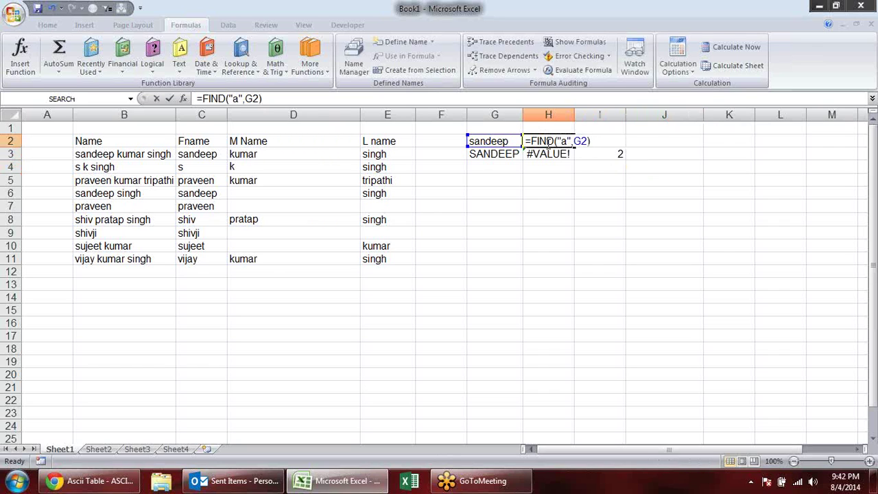
{"action": "key", "text": "Escape"}
{"action": "left_click", "coordinate": [608, 140]}
{"action": "double_click", "coordinate": [610, 140]}
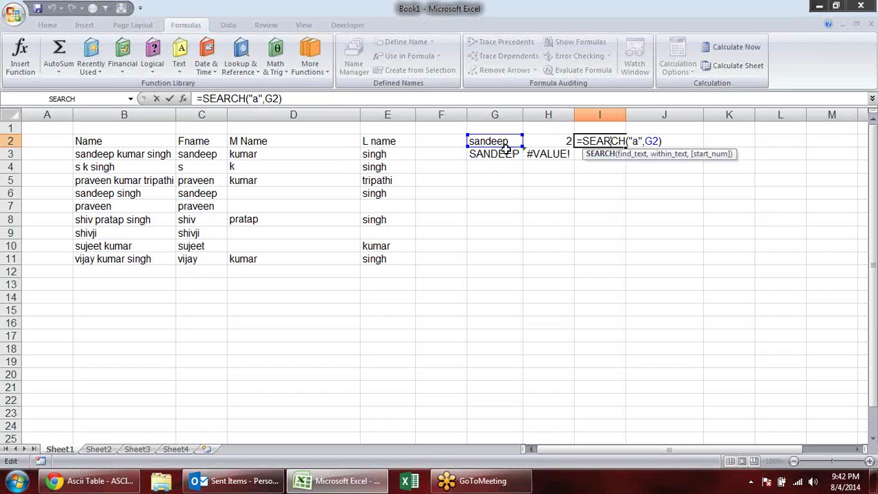
{"action": "key", "text": "ctrl+Return"}
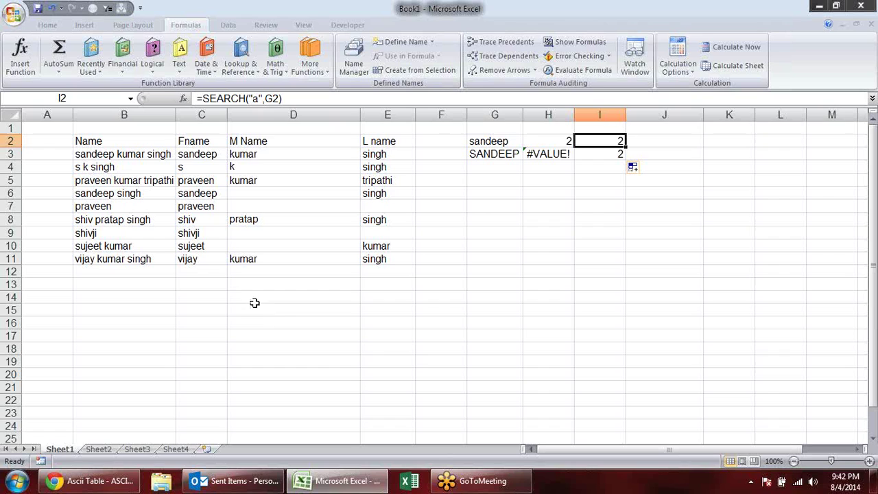
{"action": "left_click", "coordinate": [153, 291]}
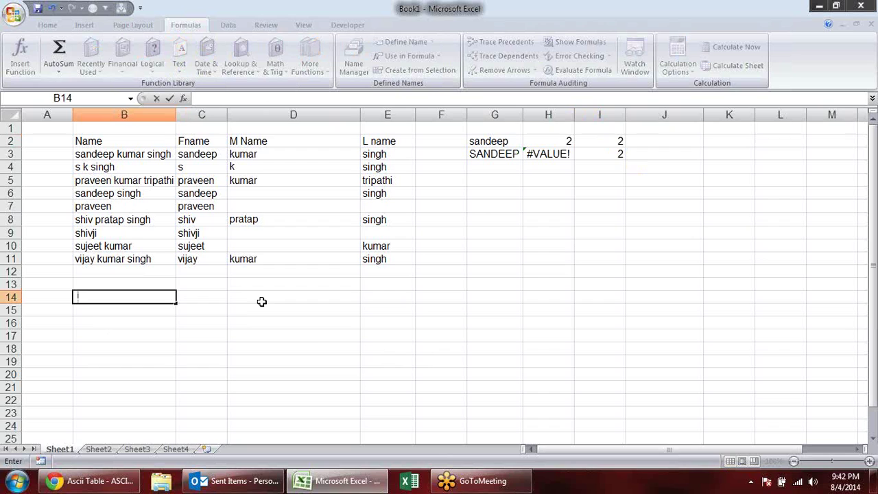
- Enter a space-padded sandeep in B14
{"action": "key", "text": "BackSpace"}
{"action": "type", "text": "sandeep"}
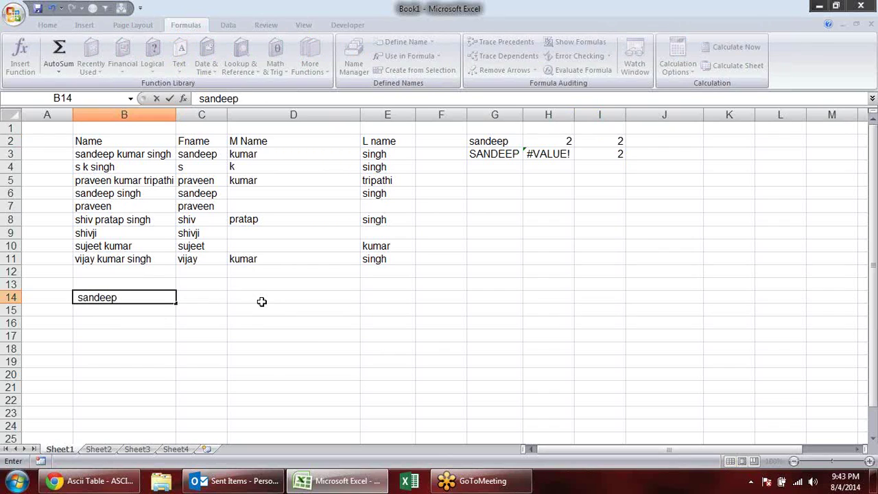
{"action": "key", "text": "Return"}
{"action": "key", "text": "Up"}
{"action": "key", "text": "Up"}
{"action": "key", "text": "Down"}
{"action": "key", "text": "Right"}
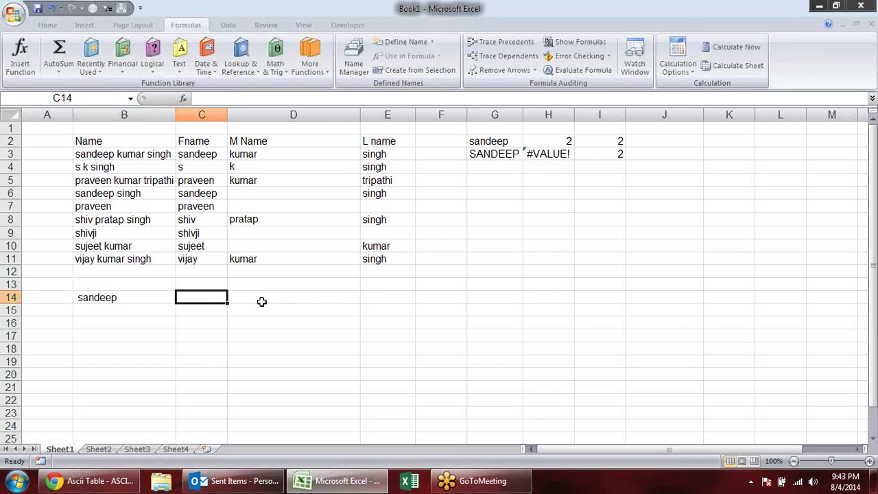
- Add =LEN(B14) in C14, showing a length of 9
{"action": "type", "text": "="}
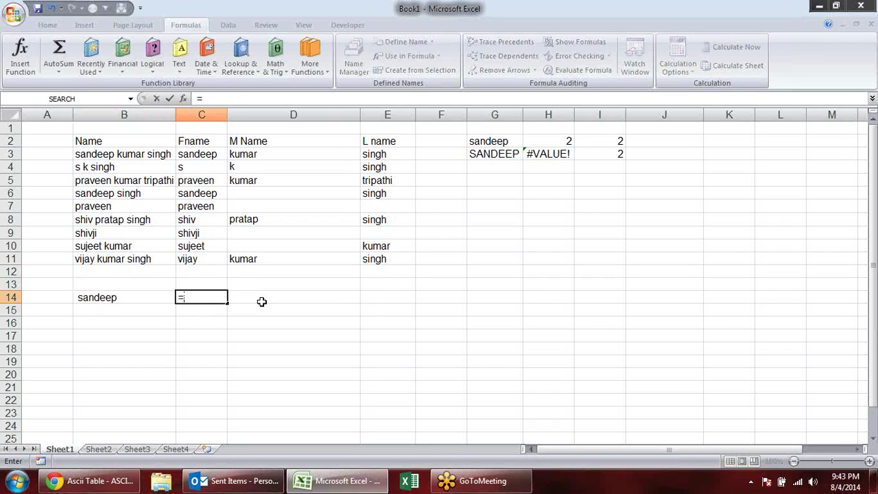
{"action": "type", "text": "len"}
{"action": "key", "text": "Tab"}
{"action": "key", "text": "Left"}
{"action": "key", "text": "Return"}
{"action": "type", "text": "'"}
{"action": "key", "text": "Escape"}
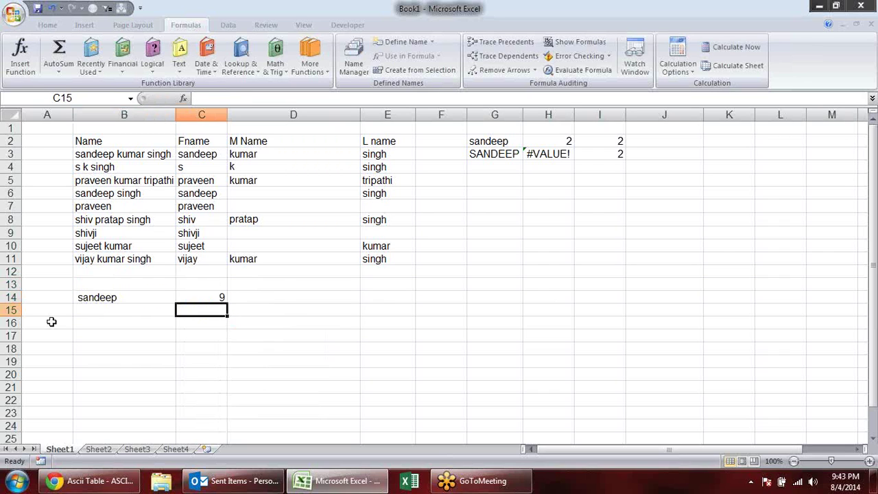
- Add =TRIM(B14) in C15, returning sandeep without spaces
{"action": "left_click", "coordinate": [118, 318]}
{"action": "left_click", "coordinate": [201, 309]}
{"action": "type", "text": "=trim"}
{"action": "key", "text": "Tab"}
{"action": "left_click", "coordinate": [127, 299]}
{"action": "key", "text": "Return"}
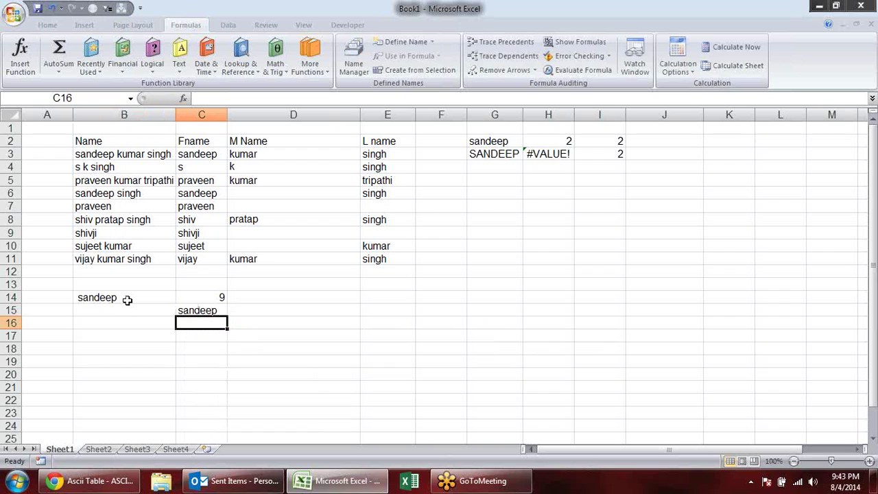
- Add =LEN(C15) in D15, showing the trimmed length 7
{"action": "key", "text": "Up"}
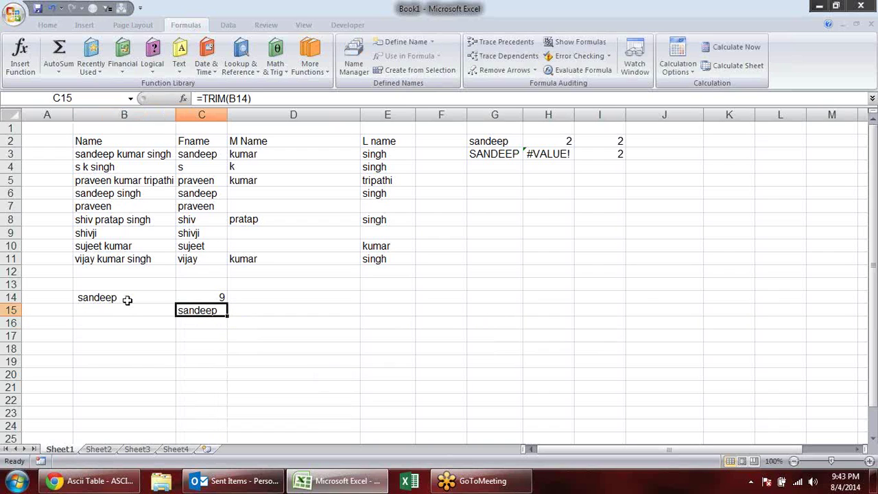
{"action": "key", "text": "Right"}
{"action": "type", "text": "=le"}
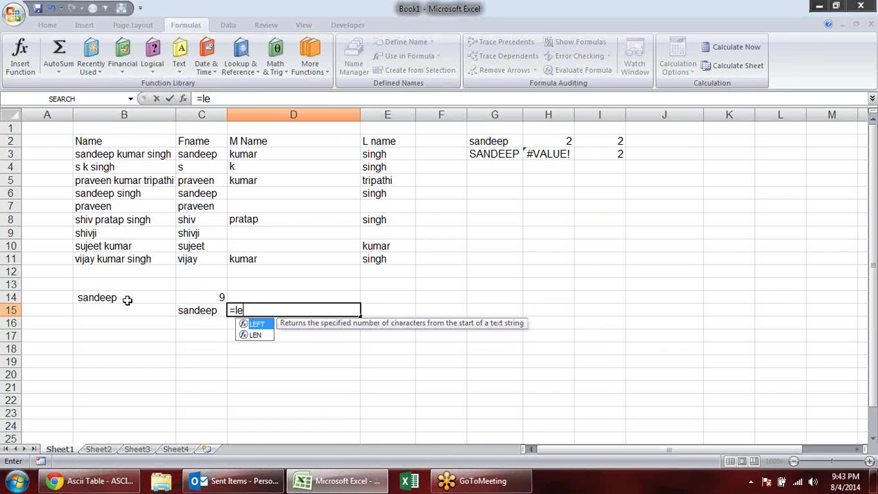
{"action": "key", "text": "Down"}
{"action": "key", "text": "Tab"}
{"action": "key", "text": "Left"}
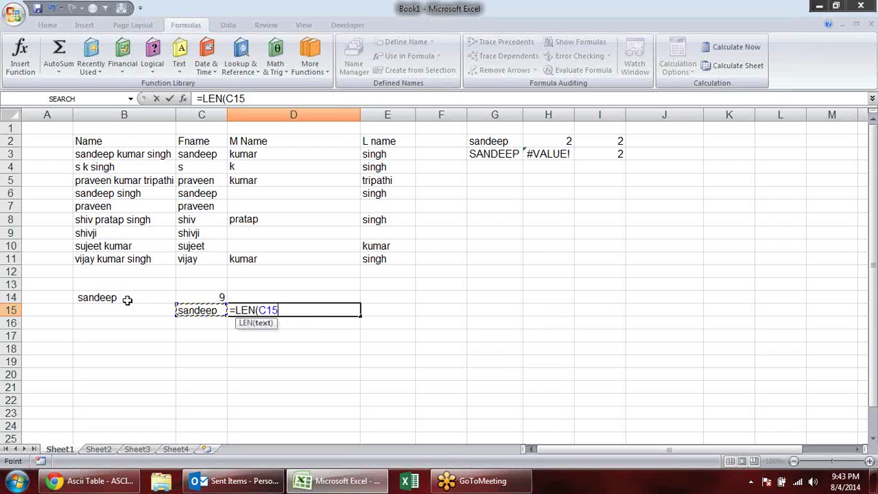
{"action": "key", "text": "Return"}
{"action": "mouse_move", "coordinate": [99, 284]}
{"action": "left_mouse_down"}
{"action": "mouse_move", "coordinate": [410, 353]}
{"action": "mouse_move", "coordinate": [401, 356]}
{"action": "left_mouse_up"}
{"action": "key", "text": "Delete"}
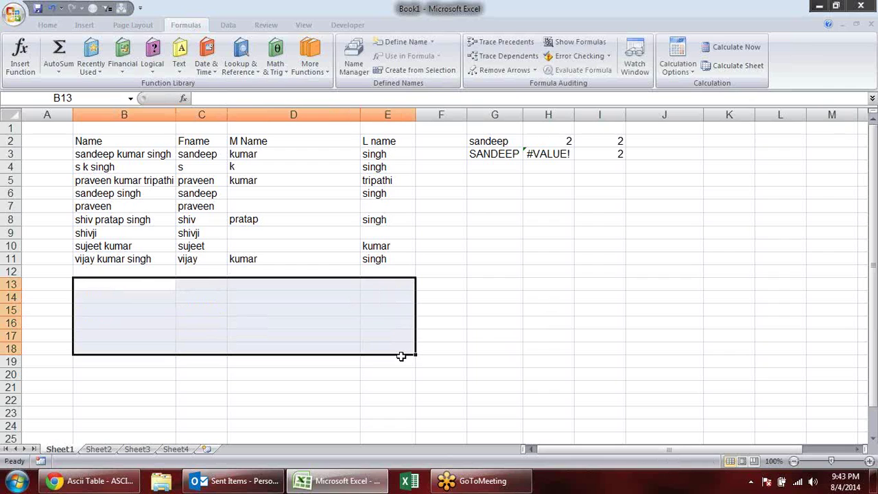
{"action": "left_click", "coordinate": [445, 276]}
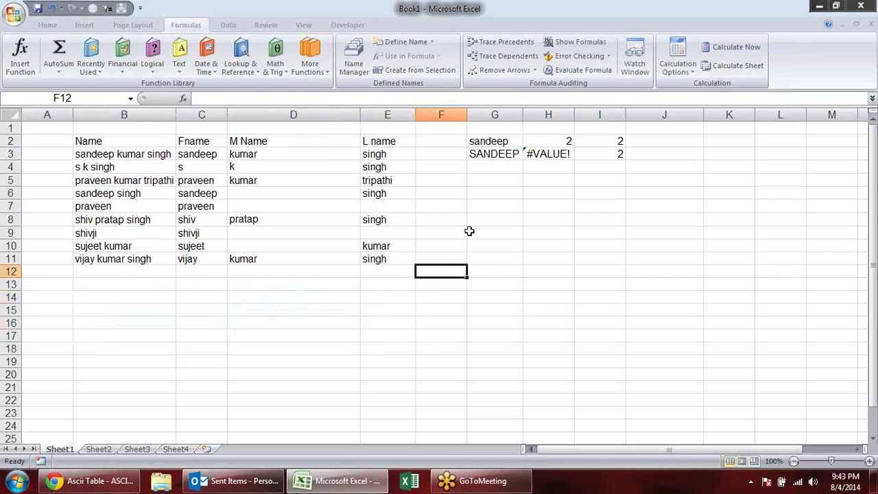
{"action": "left_click", "coordinate": [505, 234]}
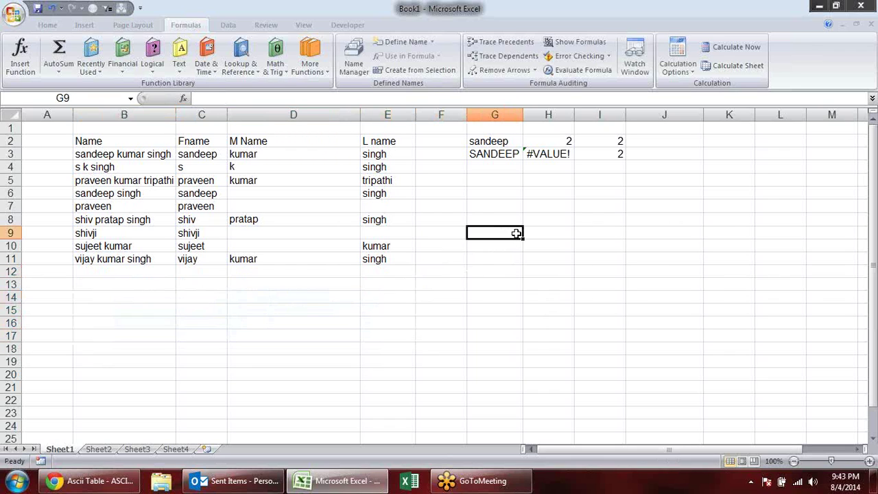
{"action": "key", "text": "Left"}
{"action": "key", "text": "Left"}
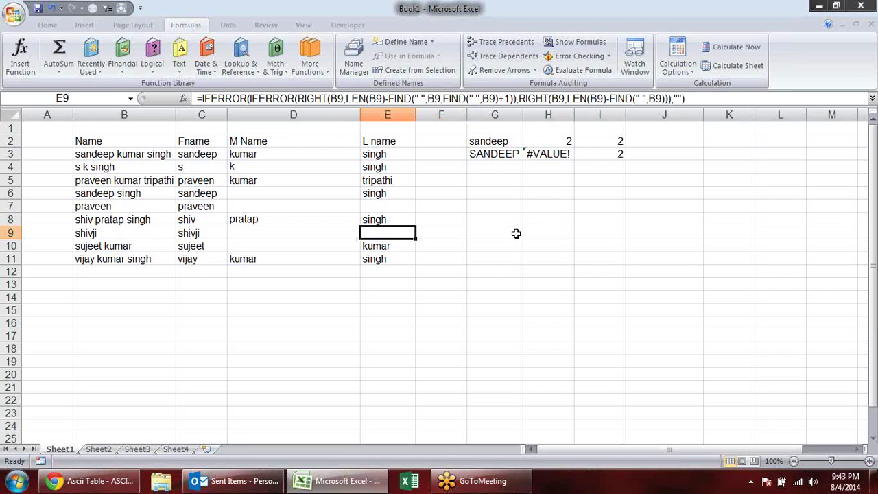
{"action": "key", "text": "Right"}
{"action": "key", "text": "ctrl+Down"}
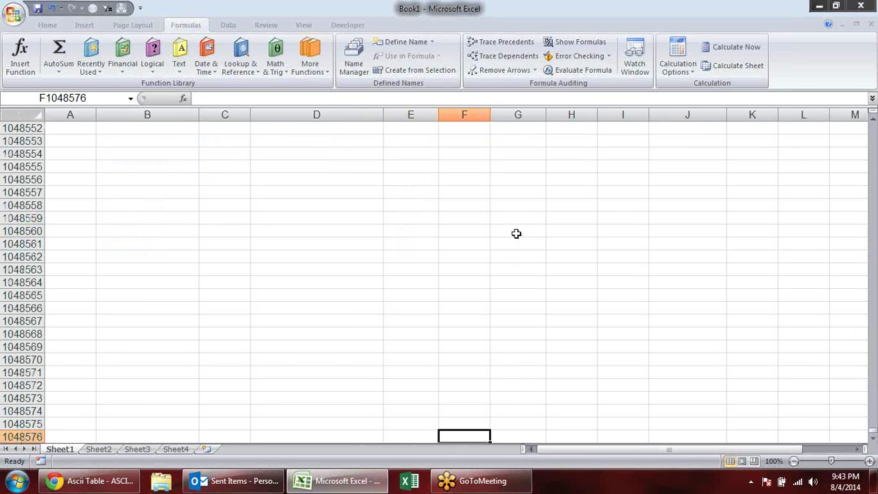
{"action": "key", "text": "Left"}
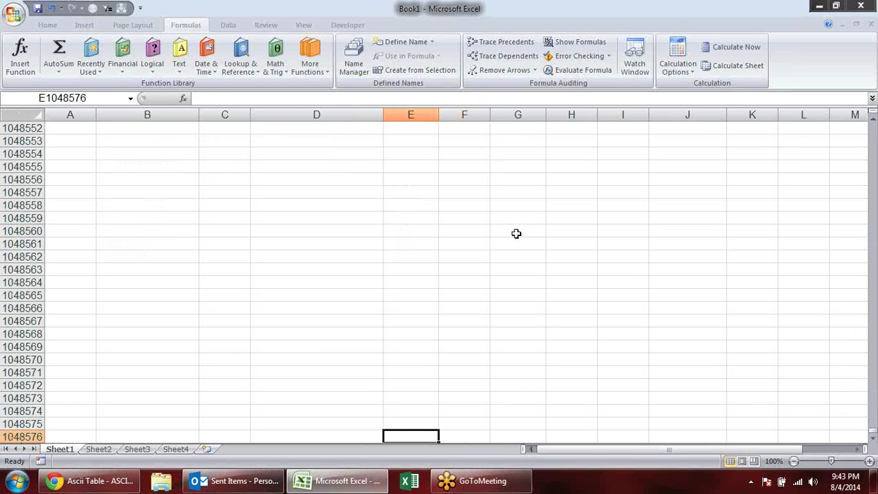
{"action": "scroll", "coordinate": [516, 233], "scroll_direction": "up", "scroll_amount": 5}
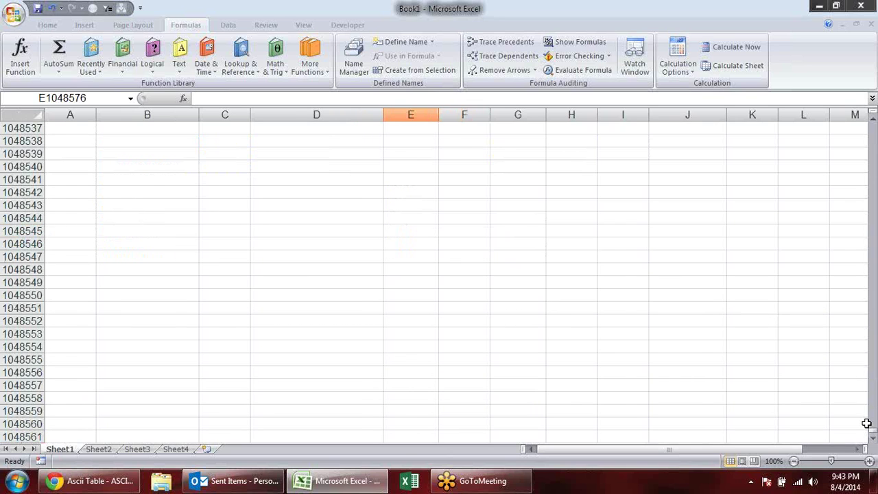
{"action": "key", "text": "ctrl+Home"}
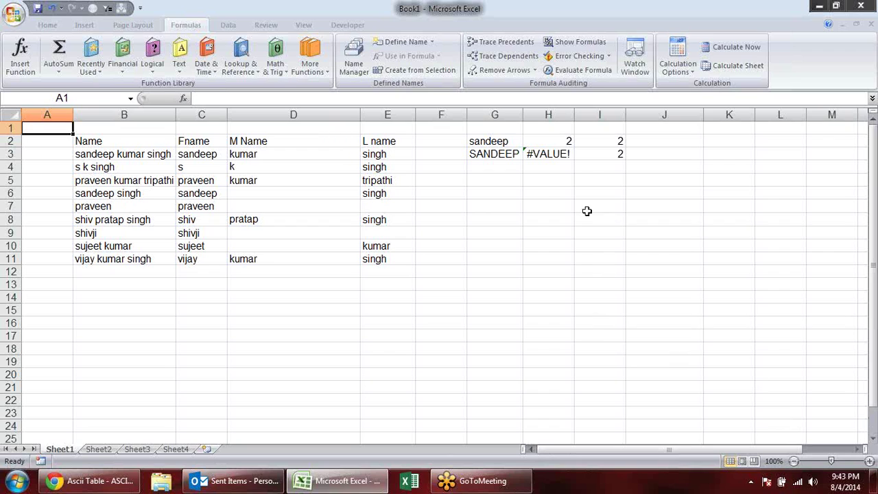
- Enter the test values 12, 21, sdf, 415df, 65 and df in G7:G12
{"action": "left_click", "coordinate": [495, 207]}
{"action": "left_click_drag", "start_coordinate": [495, 207], "coordinate": [490, 332]}
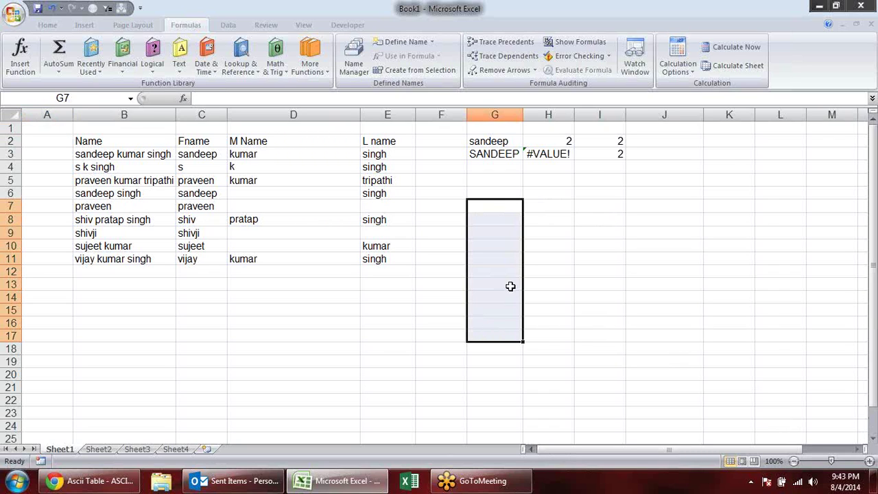
{"action": "left_click", "coordinate": [486, 204]}
{"action": "type", "text": "12"}
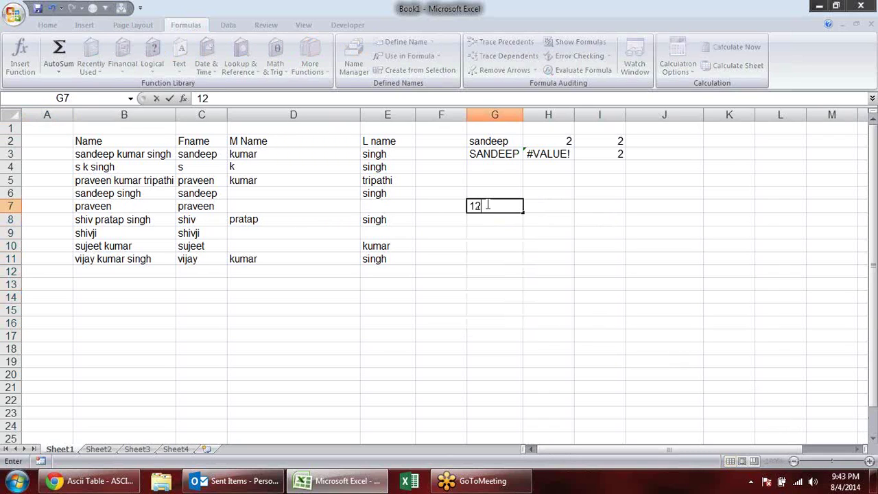
{"action": "key", "text": "Return"}
{"action": "type", "text": "2"}
{"action": "key", "text": "Return"}
{"action": "type", "text": "sdf"}
{"action": "key", "text": "Return"}
{"action": "type", "text": "41"}
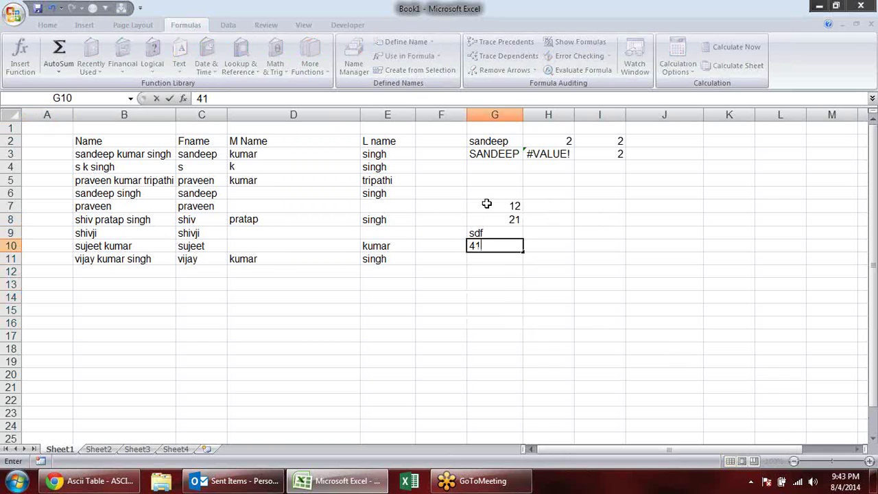
{"action": "type", "text": "5df"}
{"action": "key", "text": "Return"}
{"action": "key", "text": "Up"}
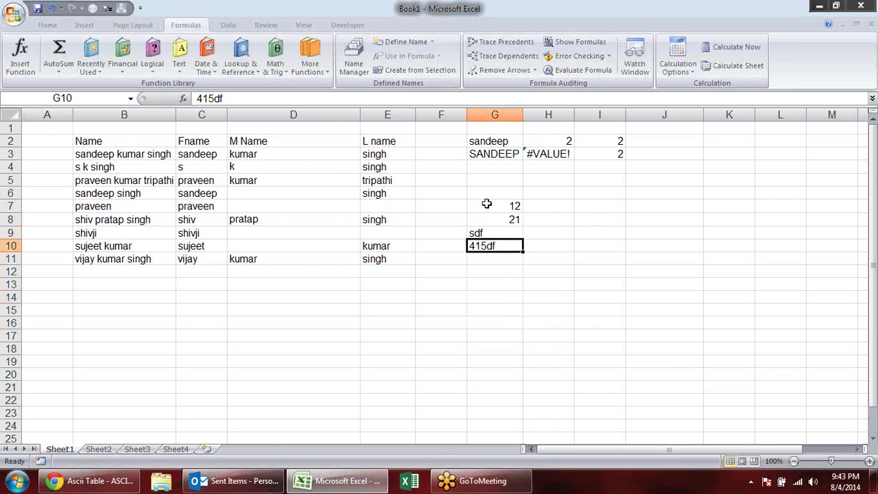
{"action": "key", "text": "Down"}
{"action": "type", "text": "65"}
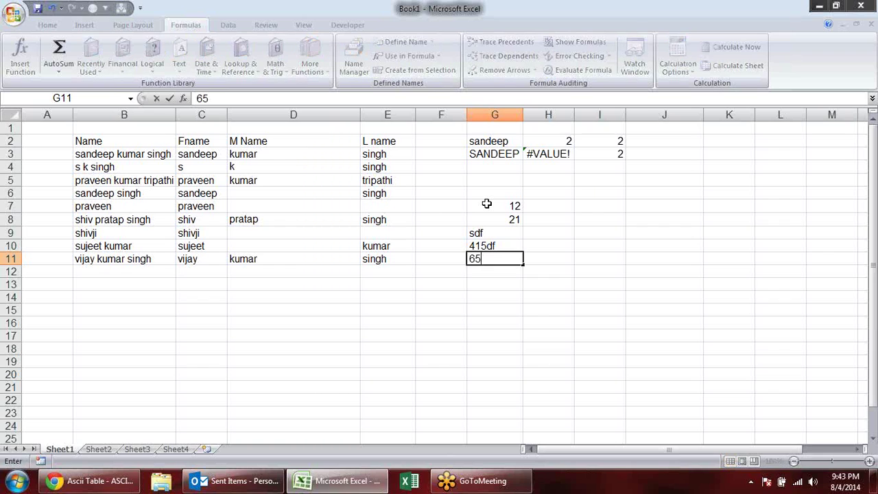
{"action": "key", "text": "Return"}
{"action": "type", "text": "df"}
{"action": "key", "text": "Return"}
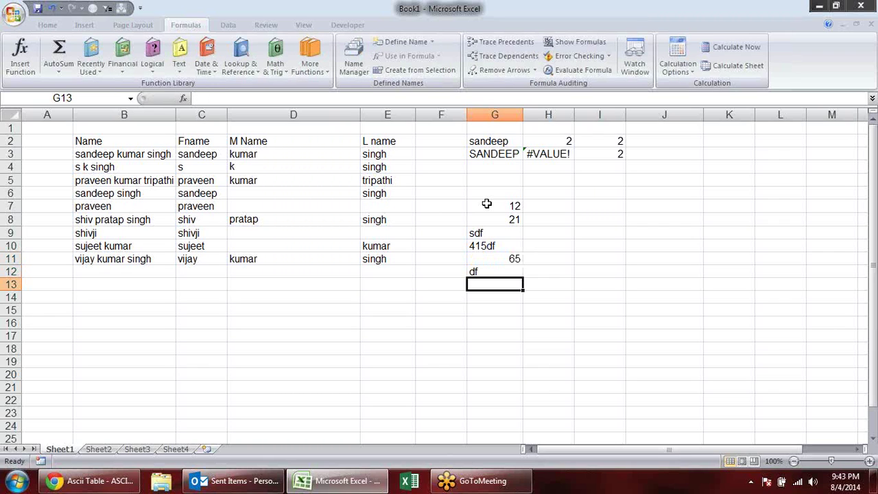
- Enter =T(G7) in H7 and fill it down to H12
{"action": "left_click", "coordinate": [565, 188]}
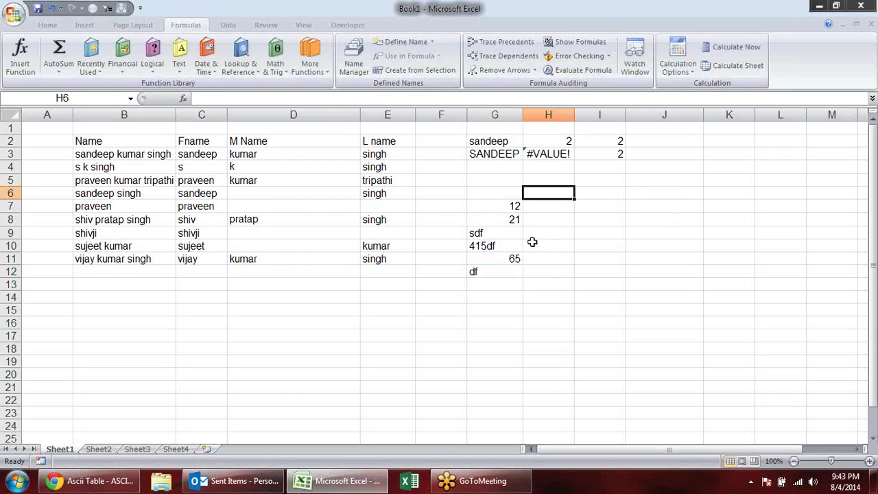
{"action": "left_click", "coordinate": [548, 207]}
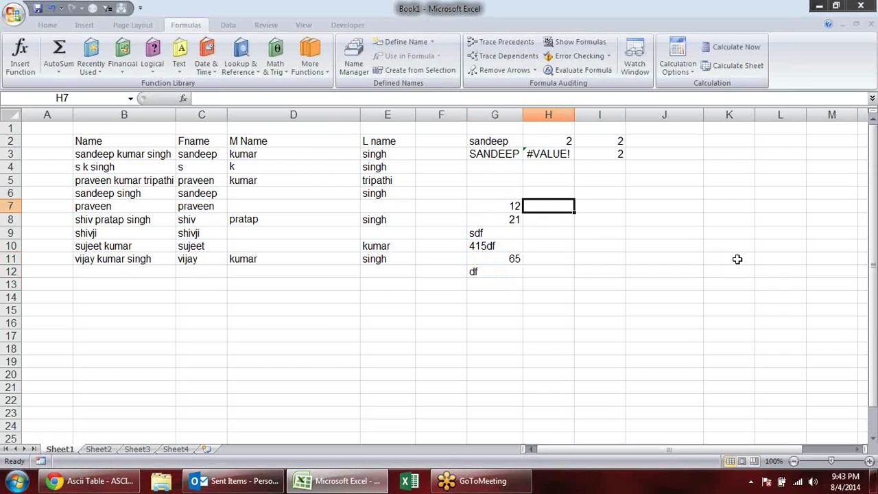
{"action": "type", "text": "t"}
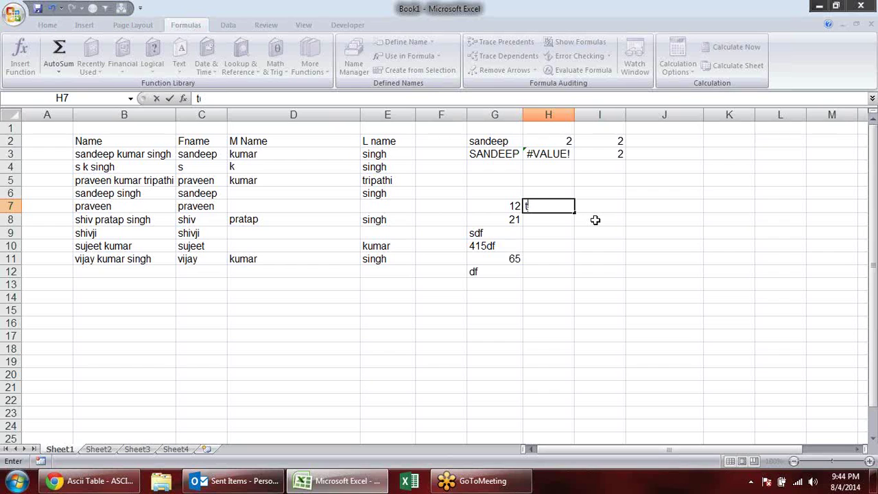
{"action": "key", "text": "Escape"}
{"action": "type", "text": "=T("}
{"action": "left_click", "coordinate": [515, 206]}
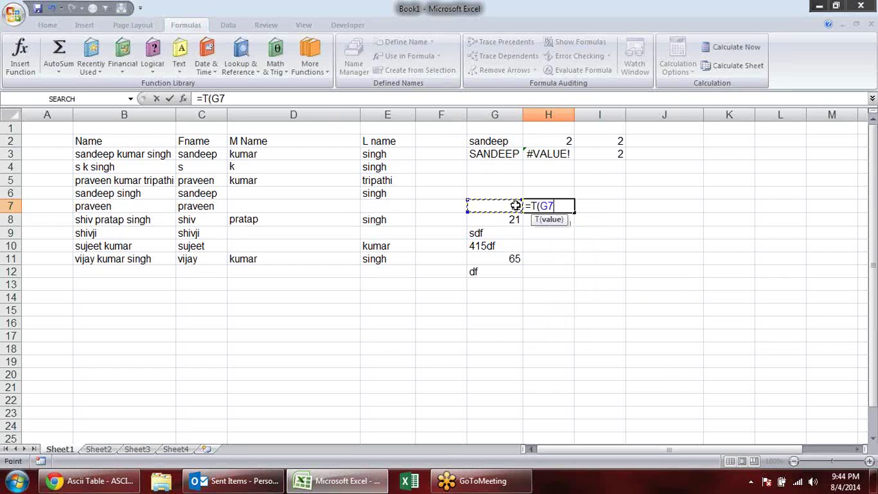
{"action": "key", "text": "Return"}
{"action": "left_click", "coordinate": [564, 206]}
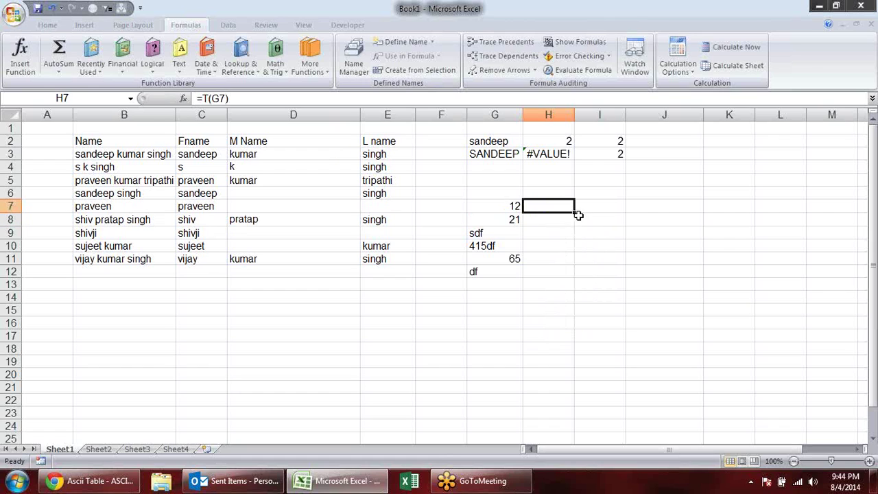
{"action": "left_click_drag", "start_coordinate": [573, 212], "coordinate": [574, 276]}
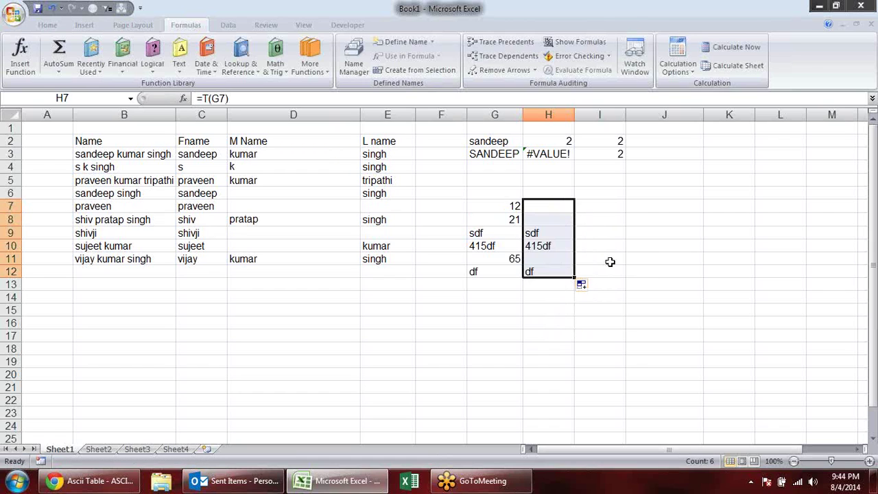
- Check the T results and make H7:H12 bold
{"action": "left_click", "coordinate": [569, 206]}
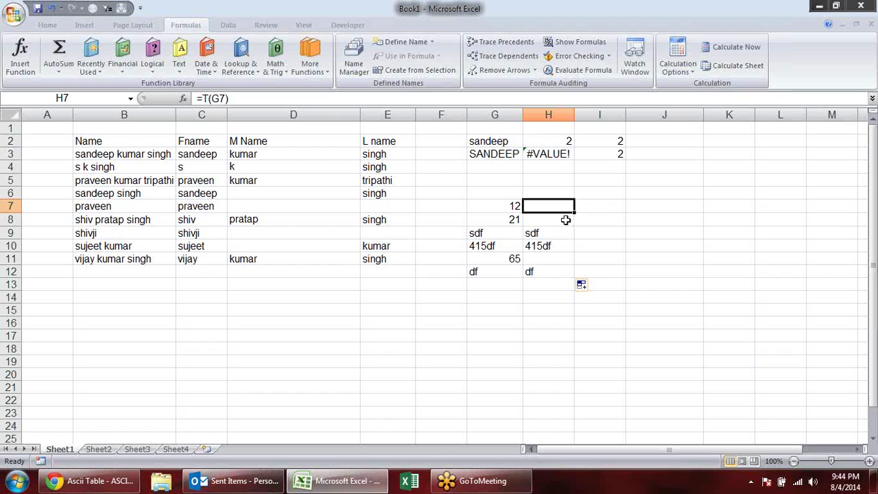
{"action": "left_click", "coordinate": [565, 220]}
{"action": "left_click_drag", "start_coordinate": [562, 199], "coordinate": [567, 277]}
{"action": "key", "text": "ctrl+b"}
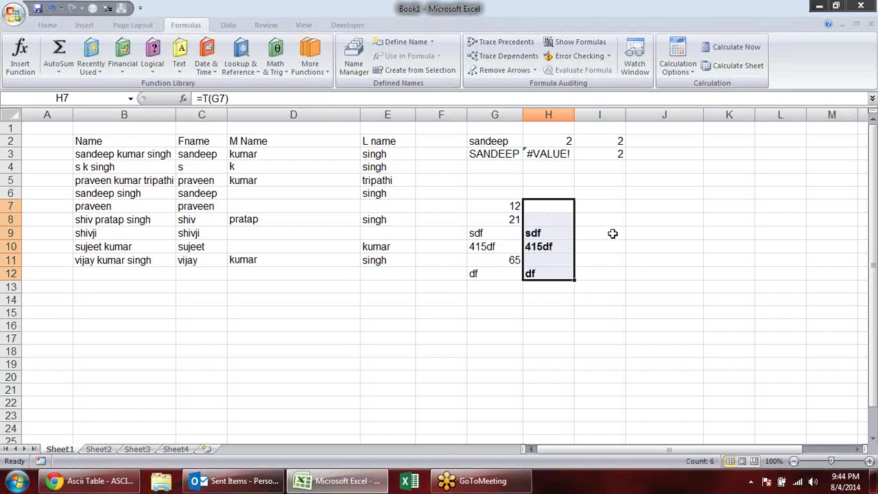
{"action": "left_click", "coordinate": [607, 204]}
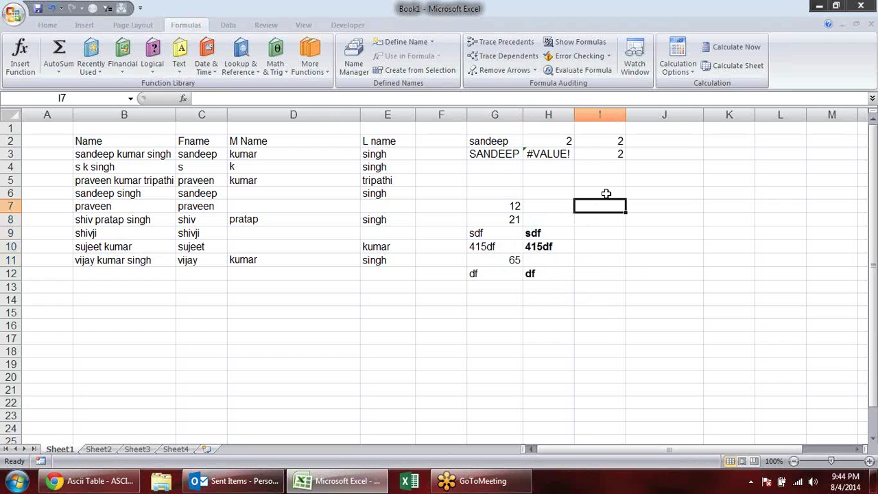
- Enter =N(G7) in I7 and fill it down to I12
{"action": "type", "text": "=N("}
{"action": "left_click", "coordinate": [483, 209]}
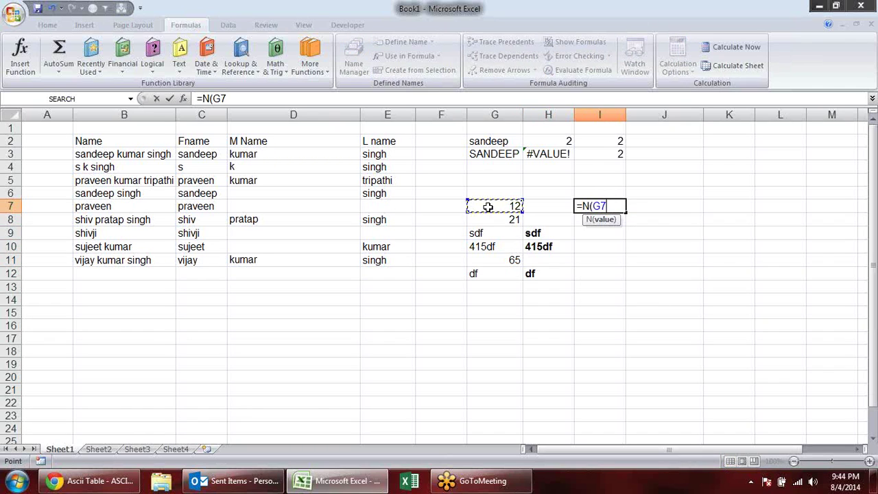
{"action": "key", "text": "Return"}
{"action": "left_click", "coordinate": [607, 205]}
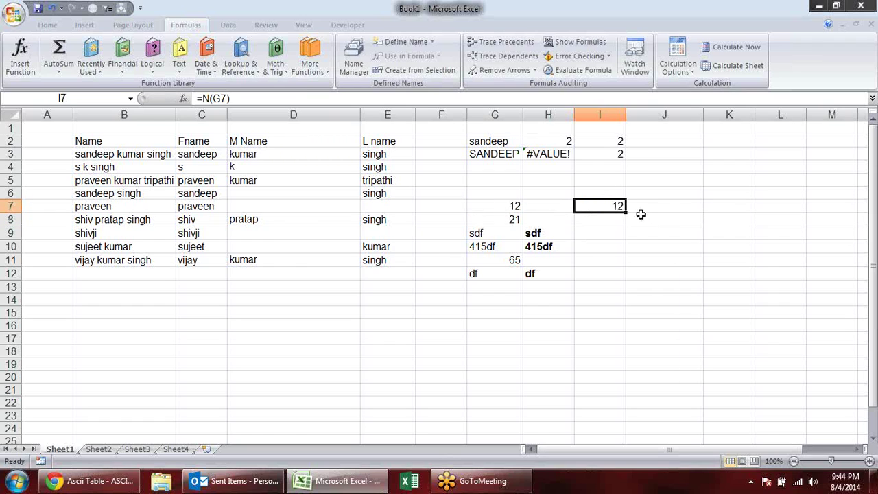
{"action": "left_click_drag", "start_coordinate": [625, 212], "coordinate": [627, 282]}
{"action": "left_click", "coordinate": [665, 233]}
{"action": "left_click", "coordinate": [621, 233]}
- Change I7 to =IF(N(G7)=0,"",N(G7)), fill it down to I12, and select H7:I12
{"action": "double_click", "coordinate": [606, 206]}
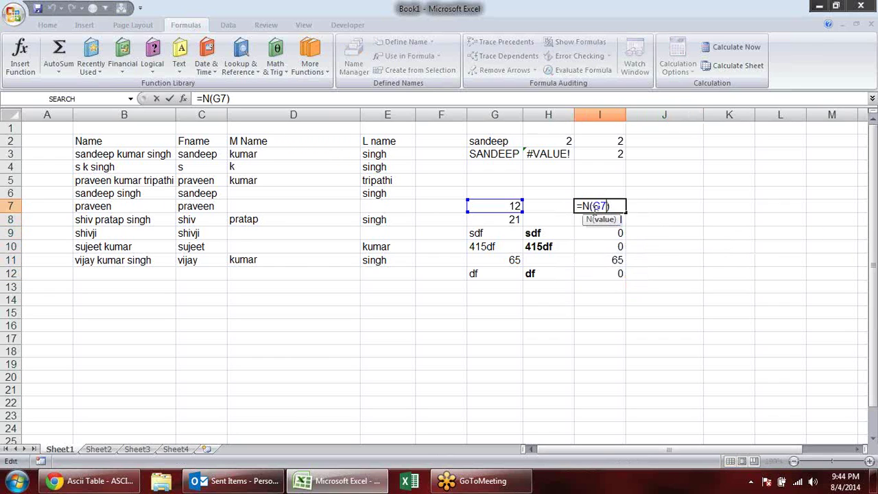
{"action": "type", "text": "if"}
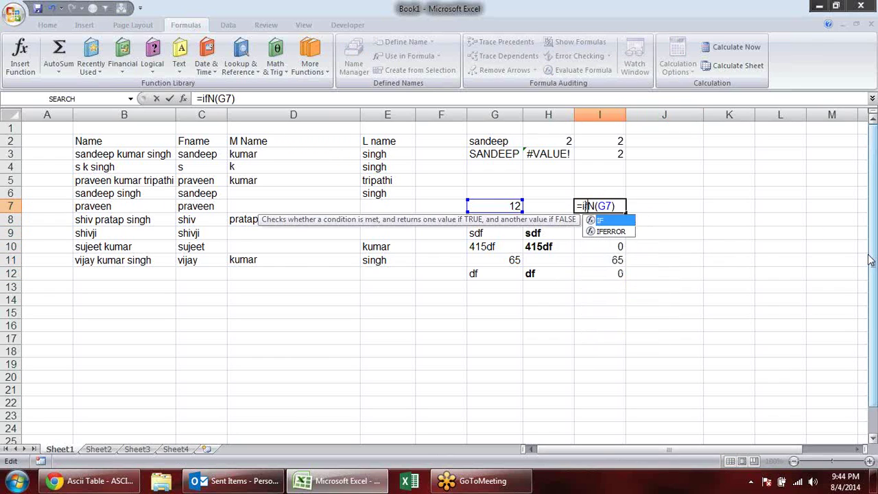
{"action": "key", "text": "Tab"}
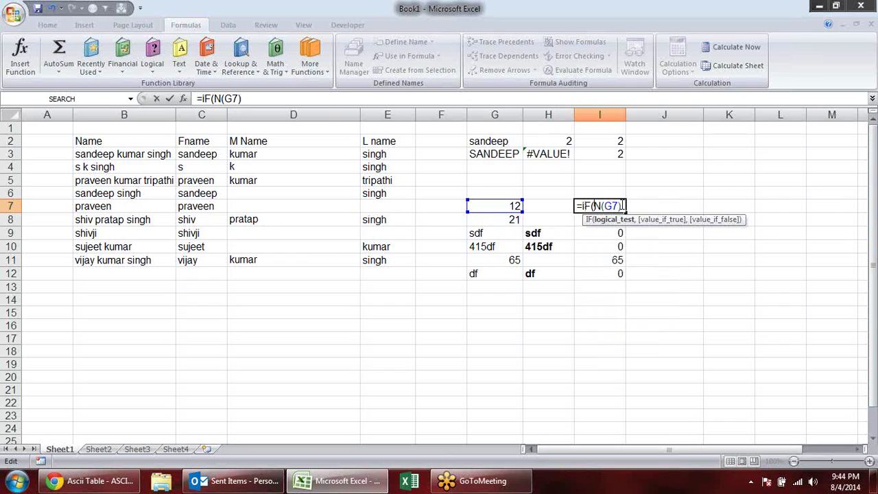
{"action": "type", "text": "=0"}
{"action": "type", "text": ",\"\""}
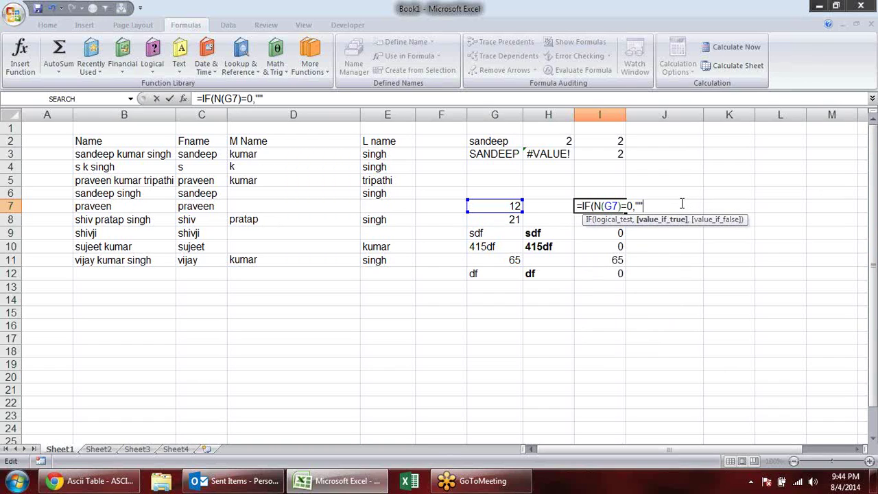
{"action": "type", "text": ","}
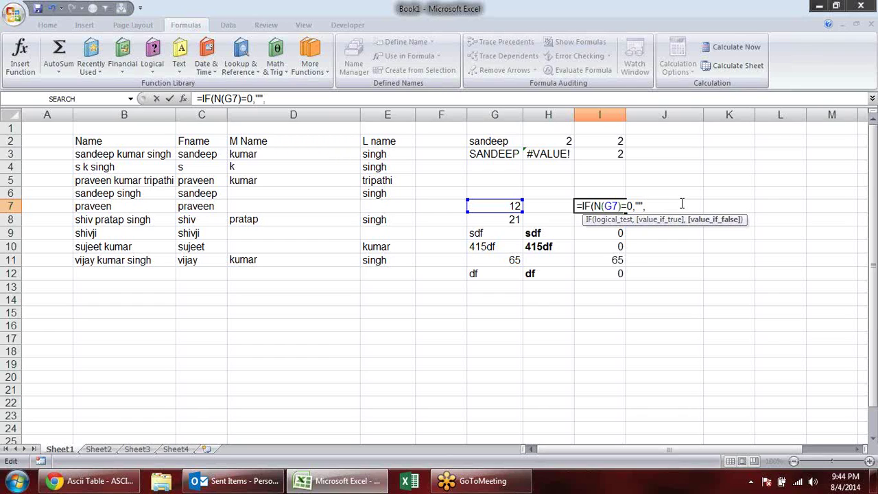
{"action": "type", "text": "N"}
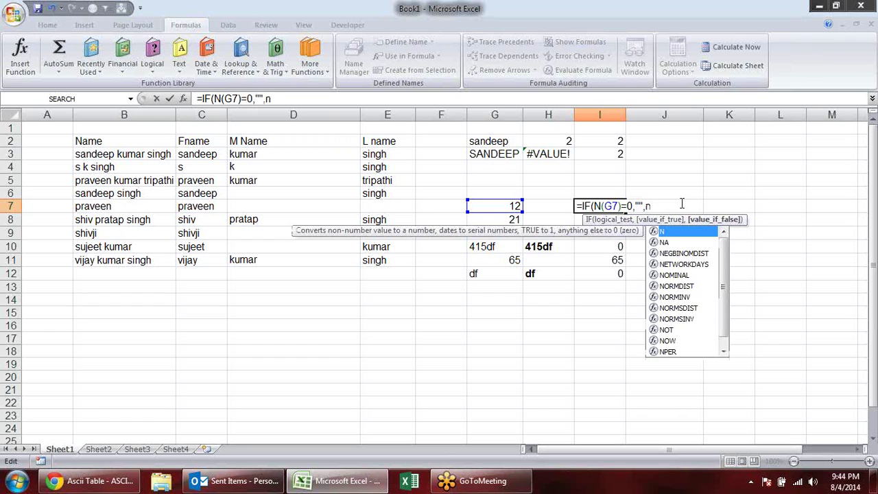
{"action": "type", "text": "("}
{"action": "left_click", "coordinate": [507, 206]}
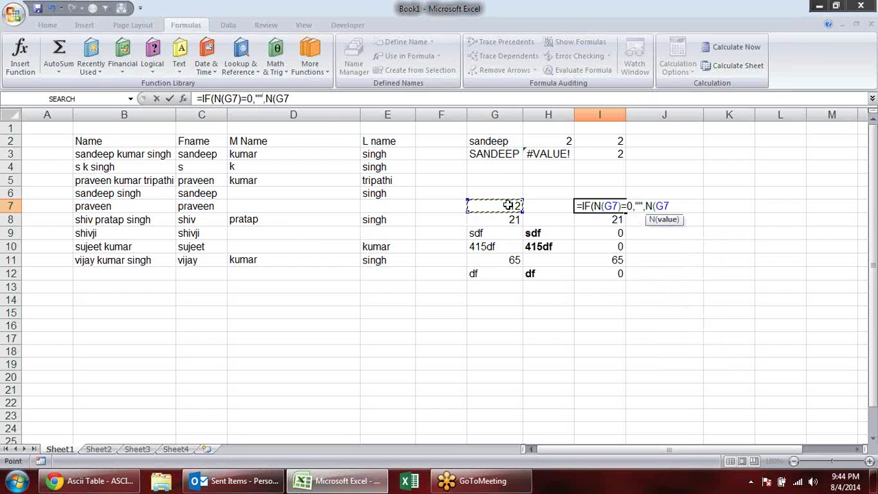
{"action": "type", "text": "))"}
{"action": "key", "text": "Return"}
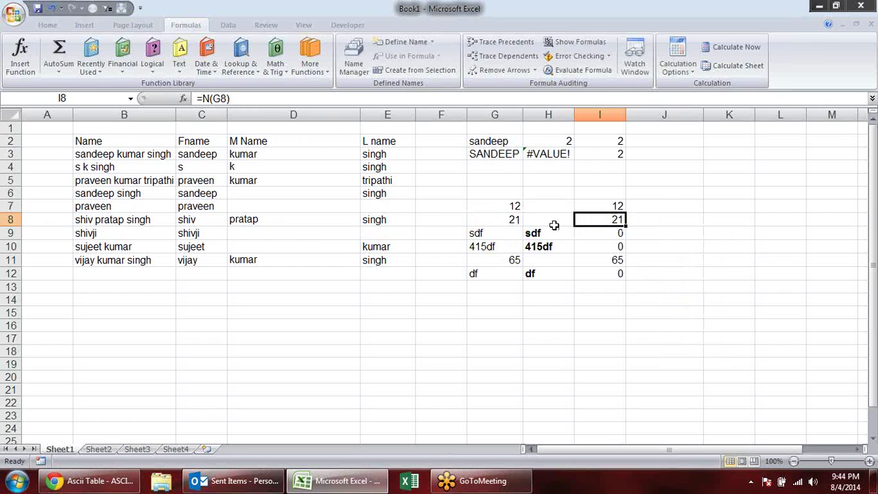
{"action": "left_click", "coordinate": [625, 207]}
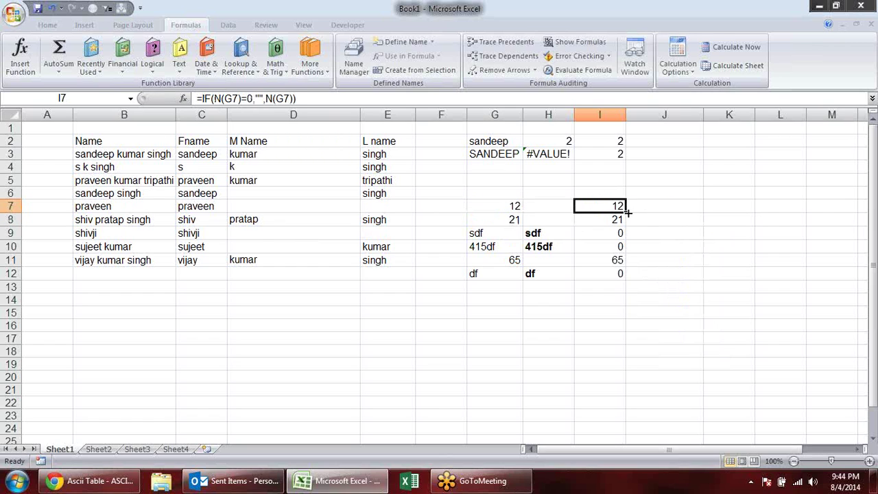
{"action": "left_click_drag", "start_coordinate": [627, 213], "coordinate": [620, 282]}
{"action": "left_click", "coordinate": [703, 259]}
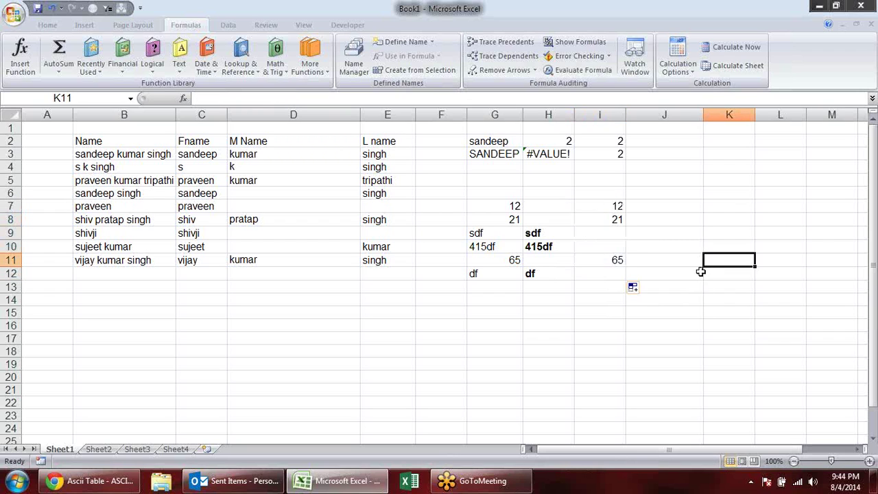
{"action": "left_click_drag", "start_coordinate": [554, 207], "coordinate": [605, 275]}
- Bold the H7:I12 results and browse the Formulas > Text function list
{"action": "key", "text": "ctrl+b"}
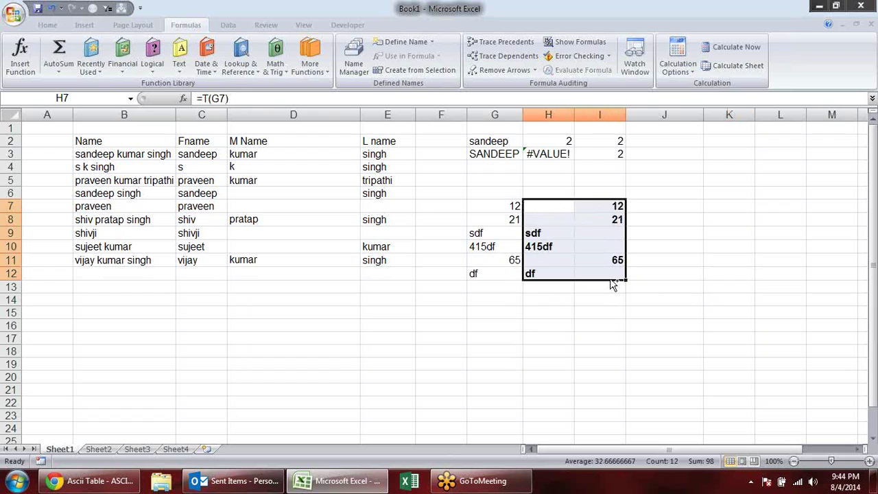
{"action": "left_click", "coordinate": [608, 338]}
{"action": "left_click", "coordinate": [348, 310]}
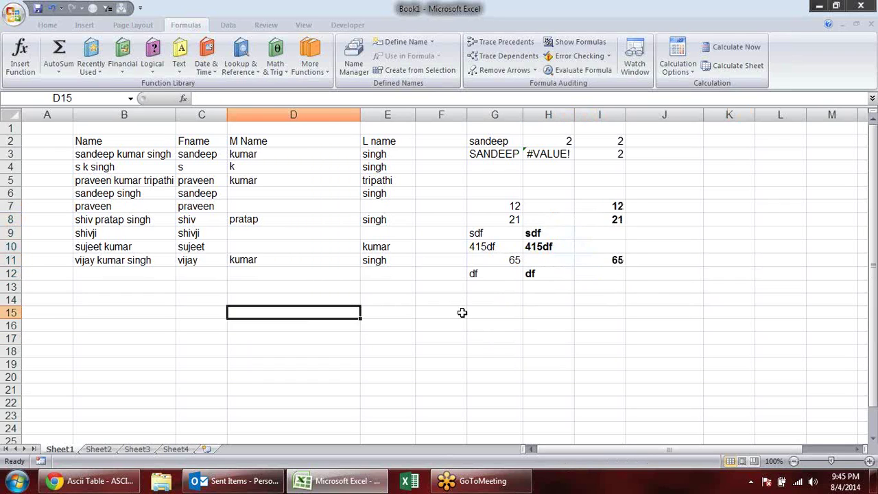
{"action": "left_click", "coordinate": [179, 55]}
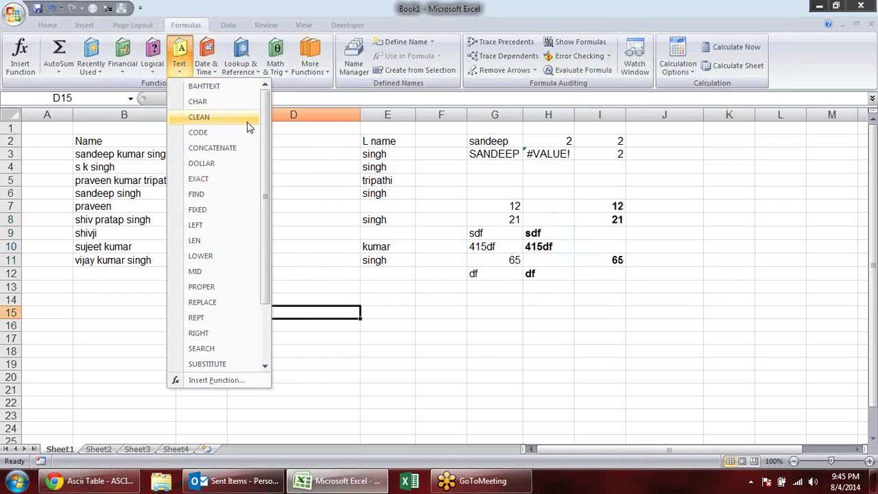
{"action": "scroll", "coordinate": [268, 153], "scroll_direction": "down", "scroll_amount": 1}
{"action": "scroll", "coordinate": [268, 152], "scroll_direction": "down", "scroll_amount": 2}
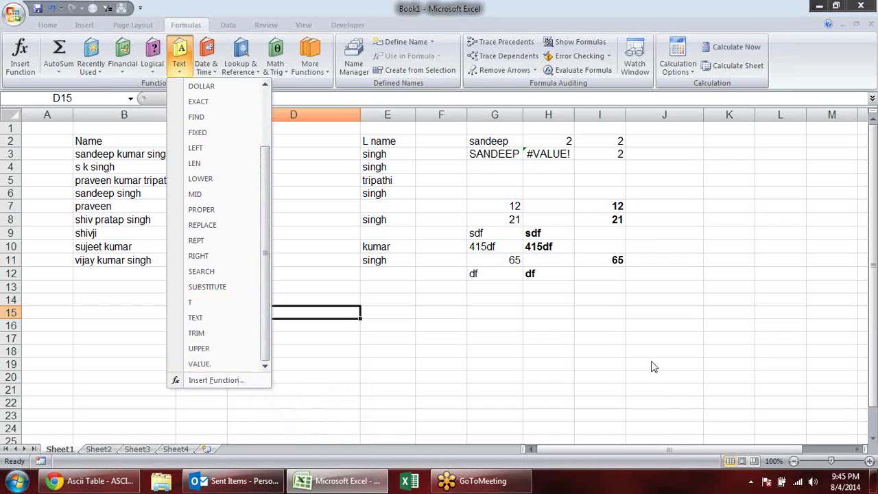
{"action": "key", "text": "Escape"}
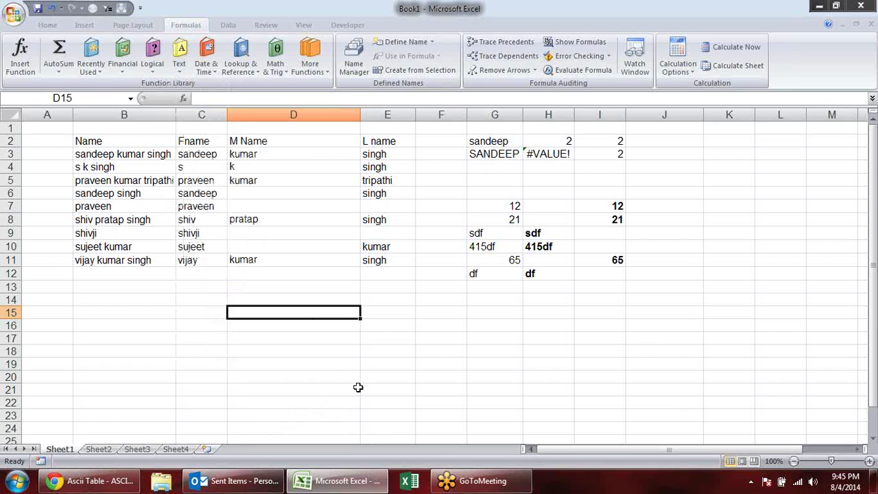
- Enter '002345 as text in D15 and =VALUE(D15) in D16, giving 2345
{"action": "type", "text": "'002345"}
{"action": "key", "text": "Return"}
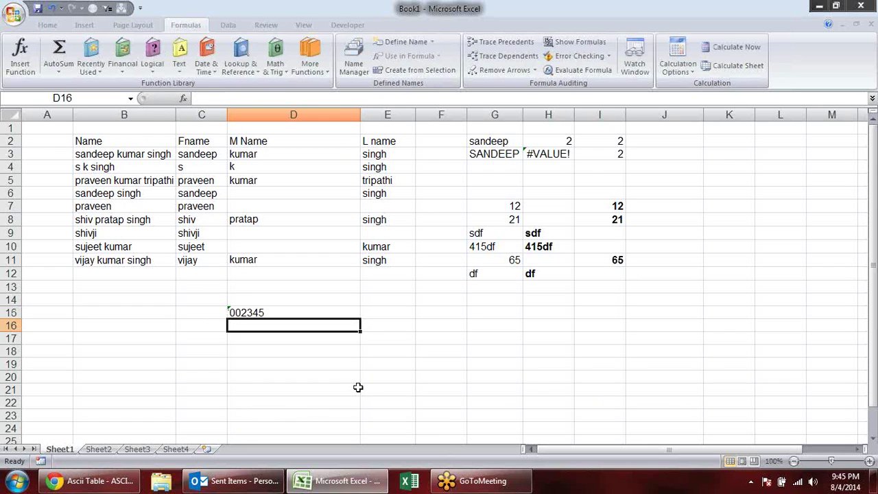
{"action": "type", "text": "=v"}
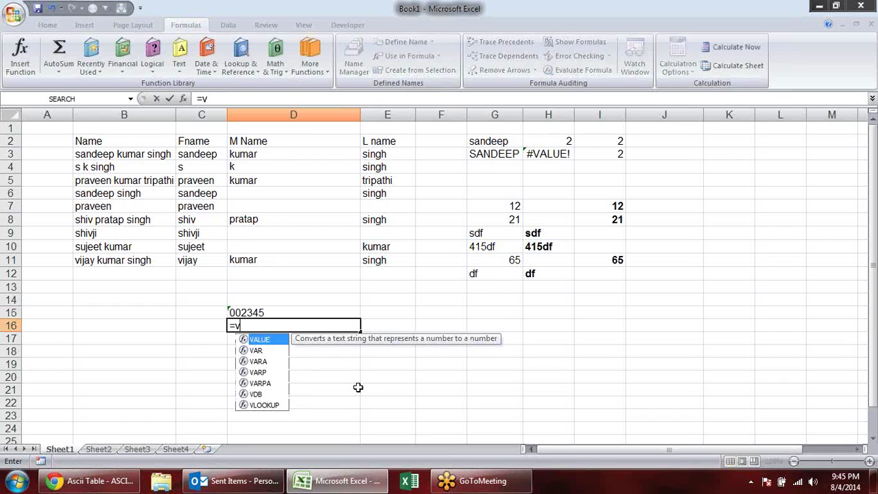
{"action": "key", "text": "Tab"}
{"action": "type", "text": "D15"}
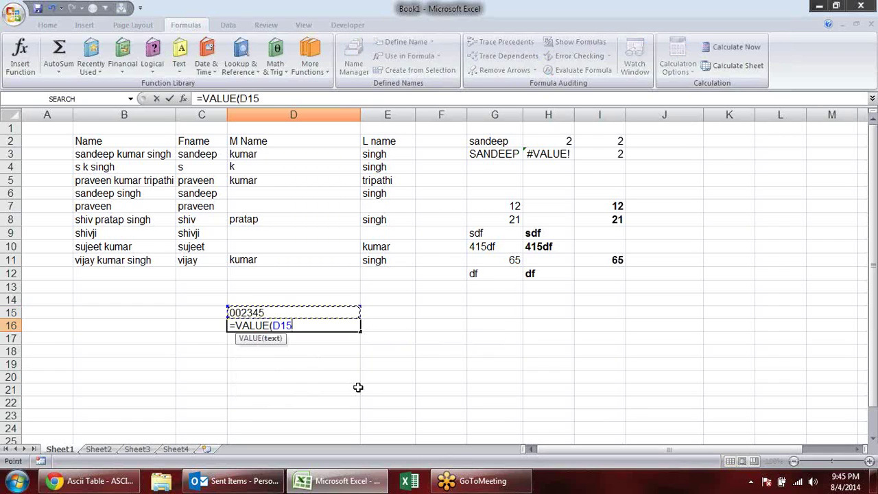
{"action": "key", "text": "Return"}
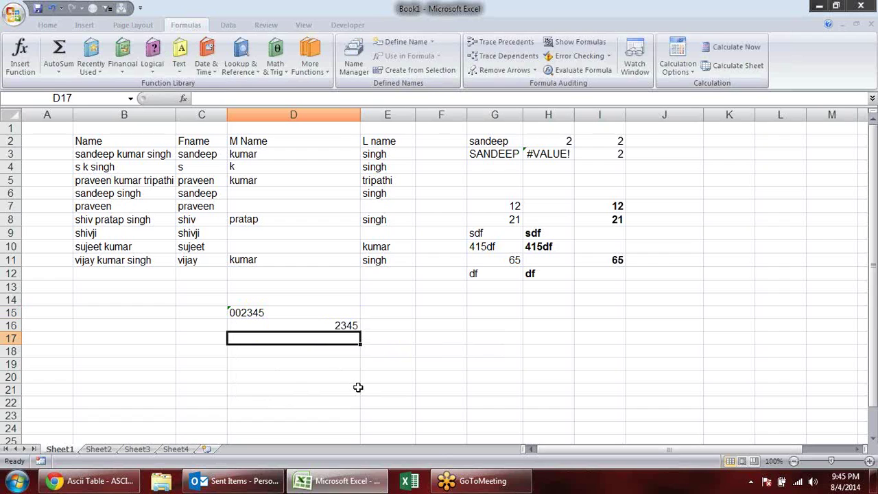
{"action": "key", "text": "Up"}
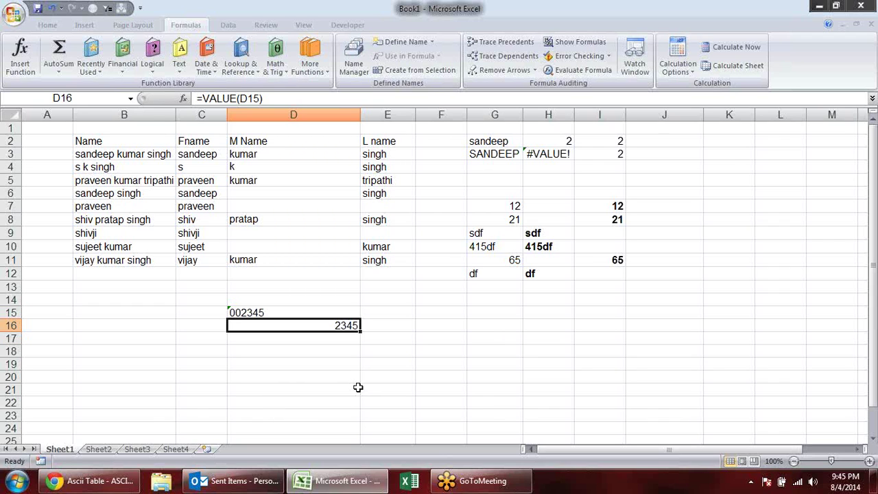
{"action": "key", "text": "F2"}
{"action": "key", "text": "Return"}
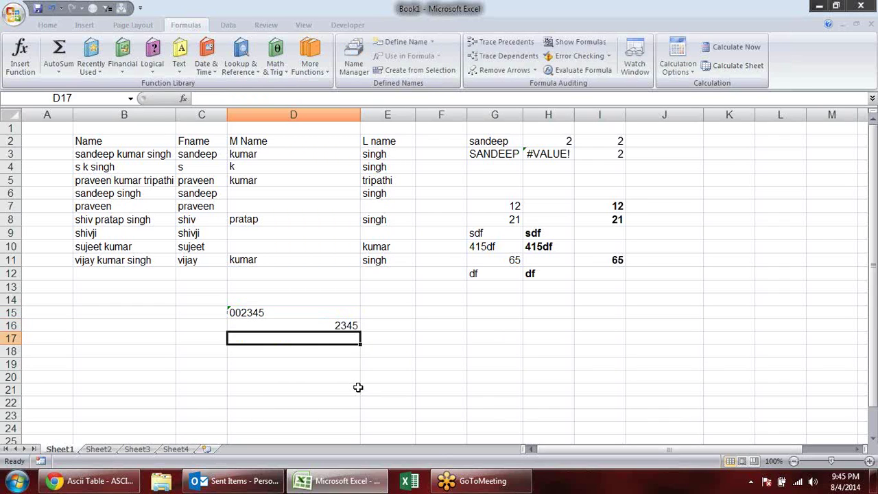
- Delete the VALUE example in C14:H21 and clear all used cells A1:K19
{"action": "left_click_drag", "start_coordinate": [182, 297], "coordinate": [482, 396]}
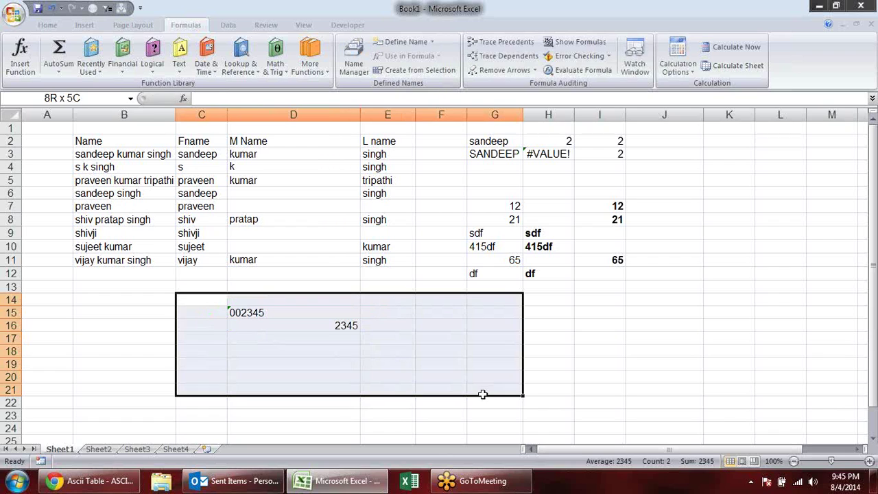
{"action": "key", "text": "Delete"}
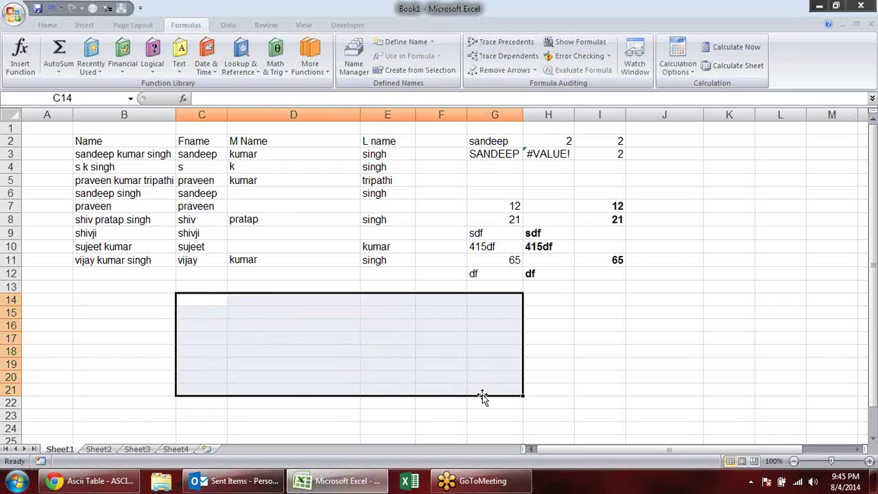
{"action": "left_click_drag", "start_coordinate": [721, 365], "coordinate": [5, 124]}
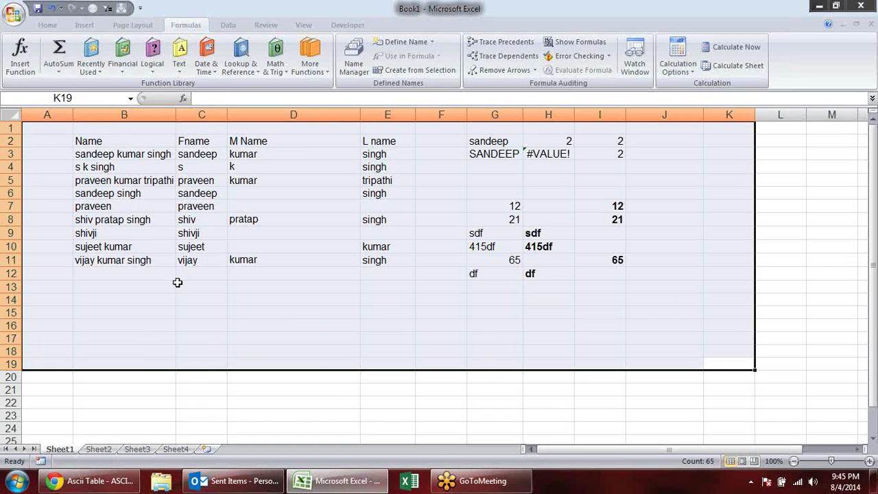
{"action": "key", "text": "Delete"}
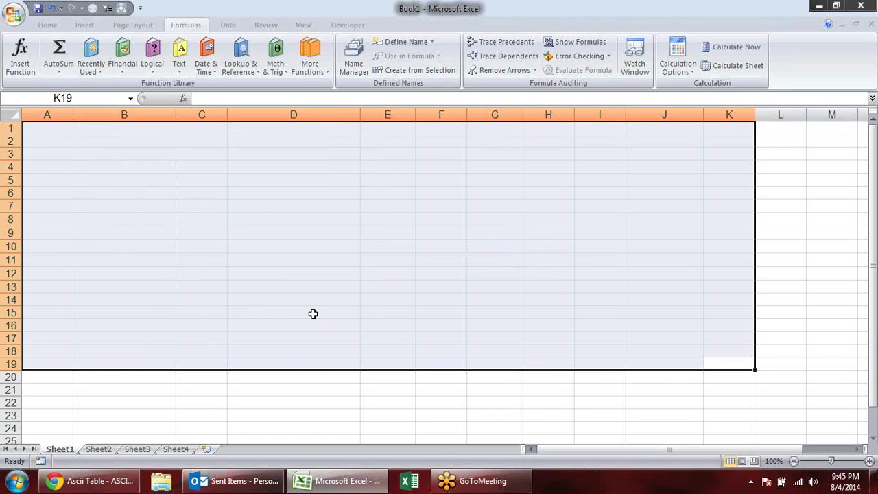
{"action": "left_click", "coordinate": [311, 364]}
- Close Book1 without saving, then close Excel
{"action": "left_click", "coordinate": [861, 6]}
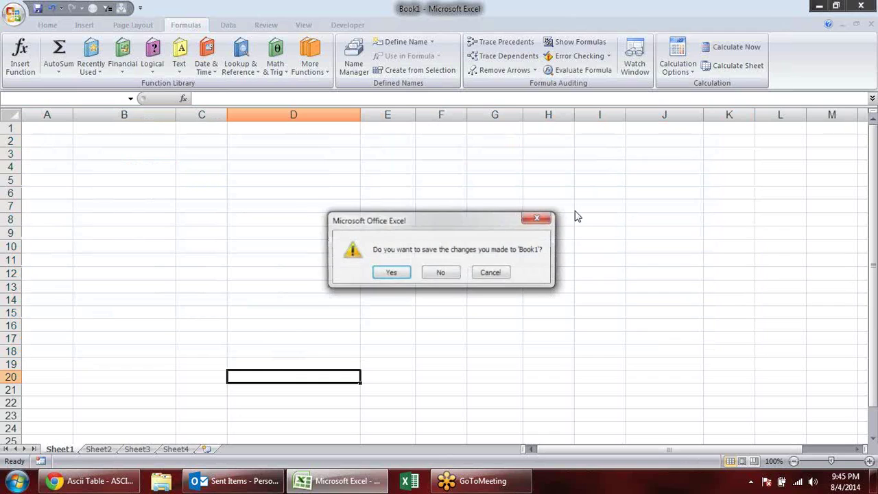
{"action": "left_click", "coordinate": [444, 271]}
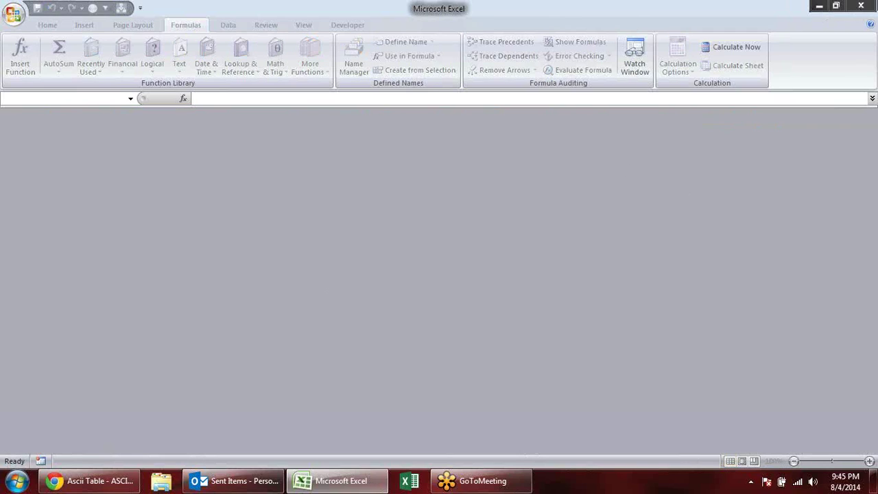
{"action": "left_click", "coordinate": [866, 9]}
- Minimize Chrome and relaunch Excel from the taskbar to get a blank Book1
{"action": "left_click", "coordinate": [861, 6]}
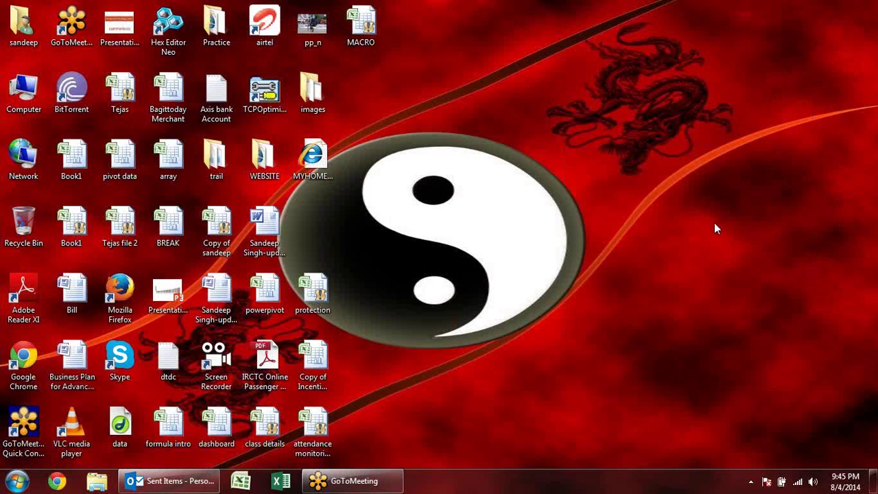
{"action": "left_click", "coordinate": [240, 481]}
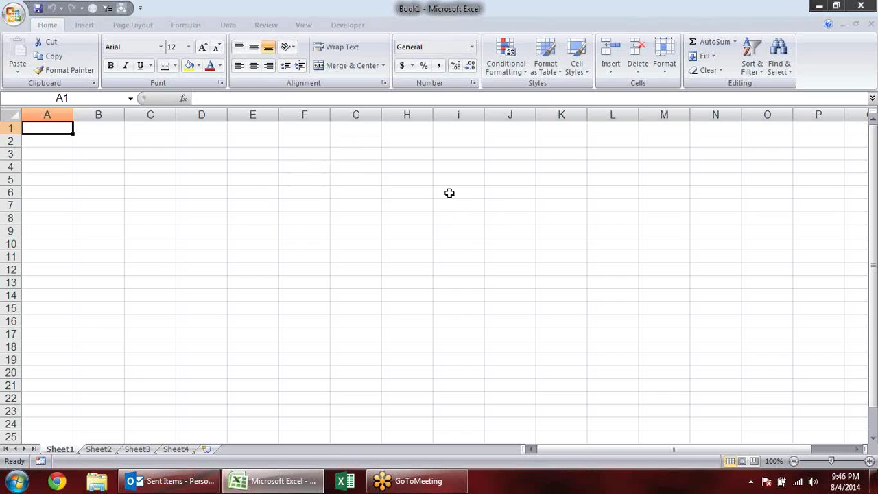
{"action": "left_click", "coordinate": [414, 190]}
{"action": "left_click", "coordinate": [220, 168]}
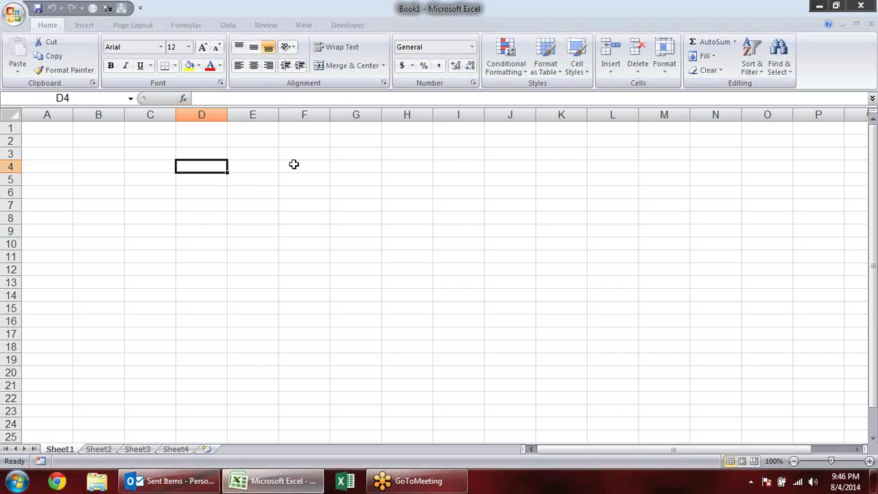
{"action": "left_click", "coordinate": [223, 173]}
{"action": "left_click", "coordinate": [255, 150]}
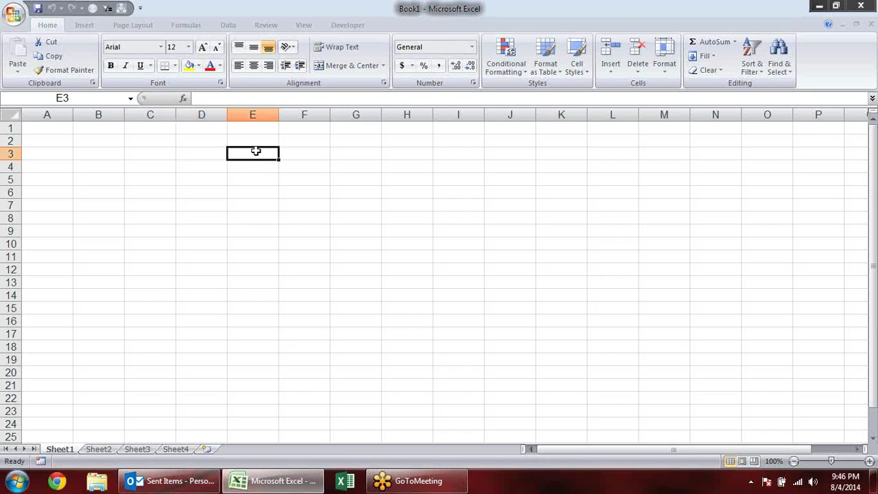
{"action": "double_click", "coordinate": [196, 154]}
{"action": "left_click", "coordinate": [281, 151]}
{"action": "left_click", "coordinate": [223, 151]}
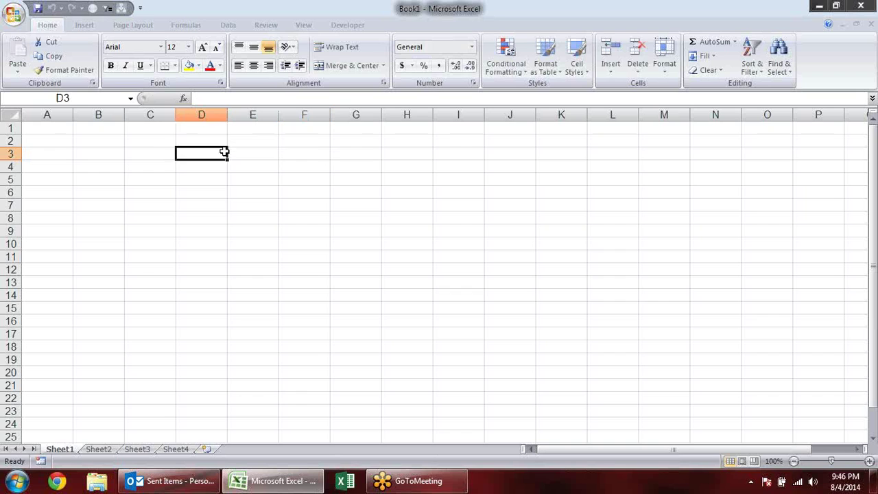
{"action": "left_click", "coordinate": [205, 139]}
{"action": "double_click", "coordinate": [205, 139]}
{"action": "left_click", "coordinate": [253, 153]}
{"action": "left_click", "coordinate": [205, 155]}
{"action": "left_click", "coordinate": [190, 129]}
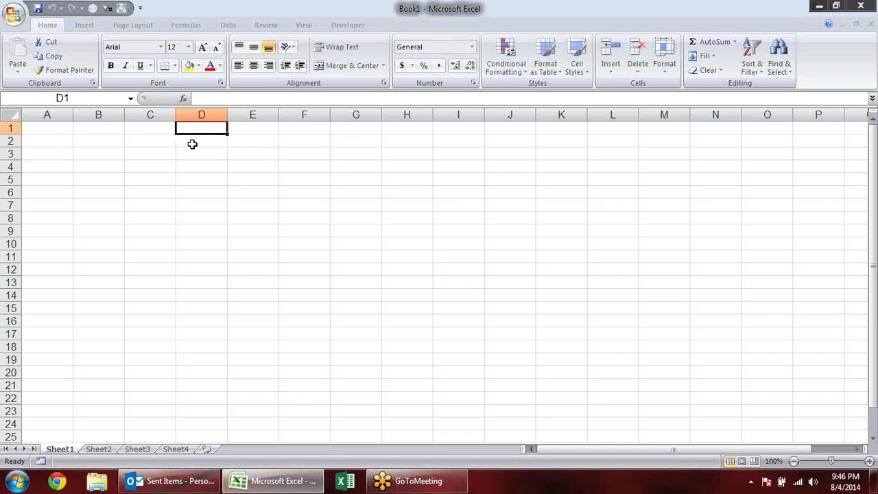
{"action": "double_click", "coordinate": [193, 142]}
{"action": "left_click", "coordinate": [288, 169]}
{"action": "double_click", "coordinate": [198, 155]}
{"action": "left_click", "coordinate": [255, 156]}
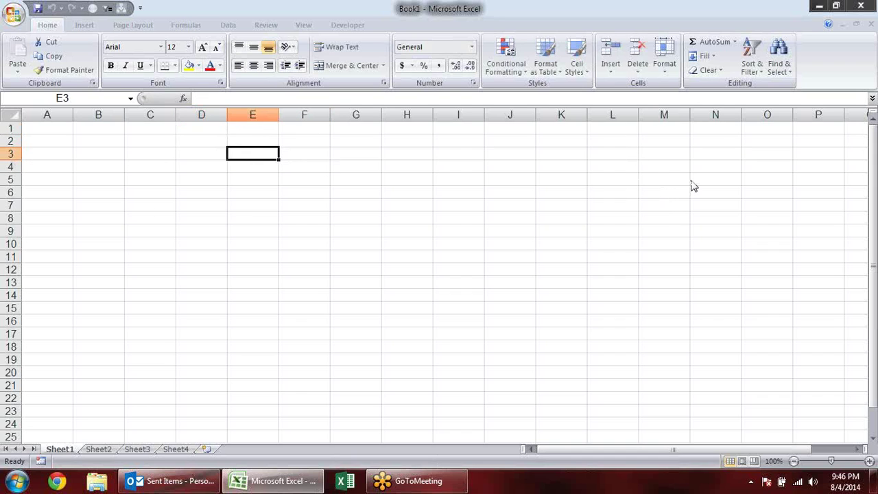